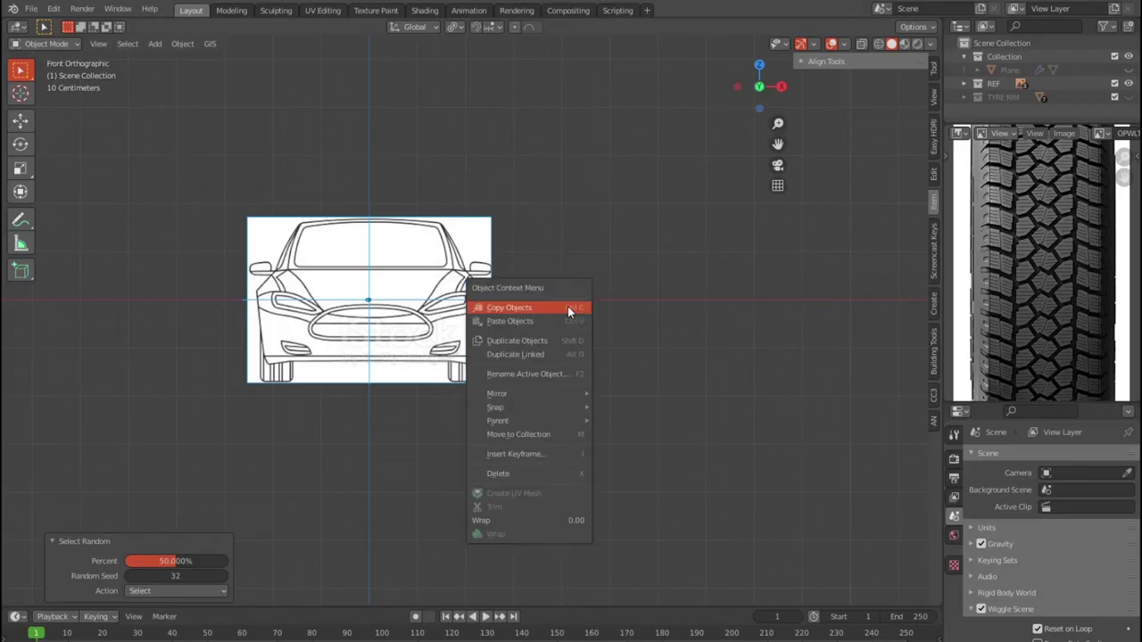
Step: Add the tyre tread photo from the Desktop as a reference image beside the front-view car
{"action": "key", "text": "shift+a"}
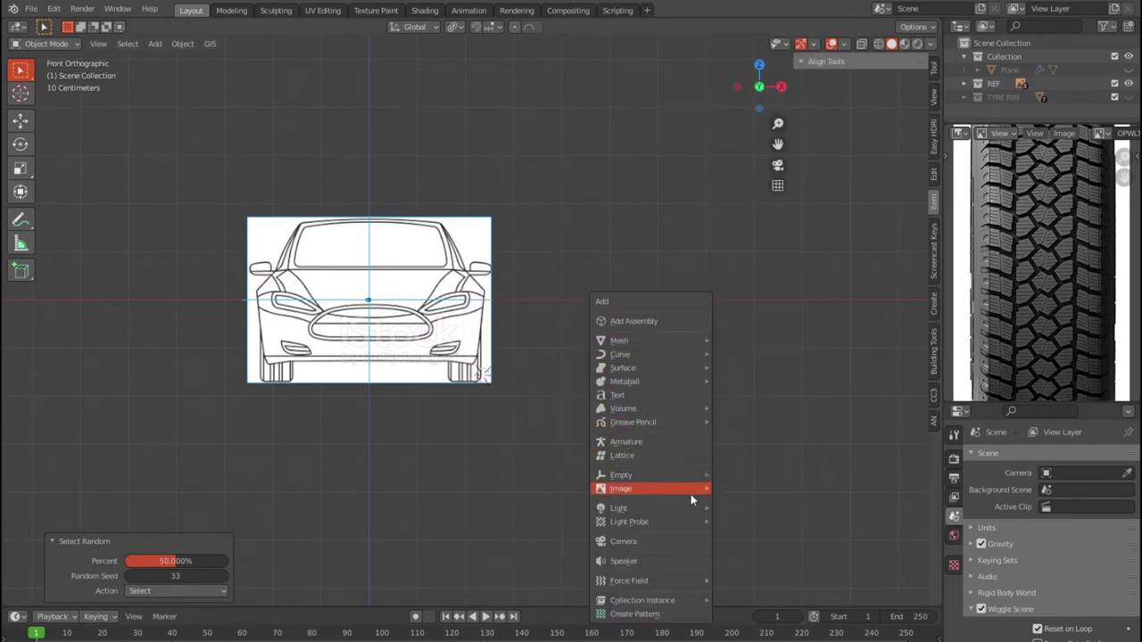
{"action": "mouse_move", "coordinate": [624, 489]}
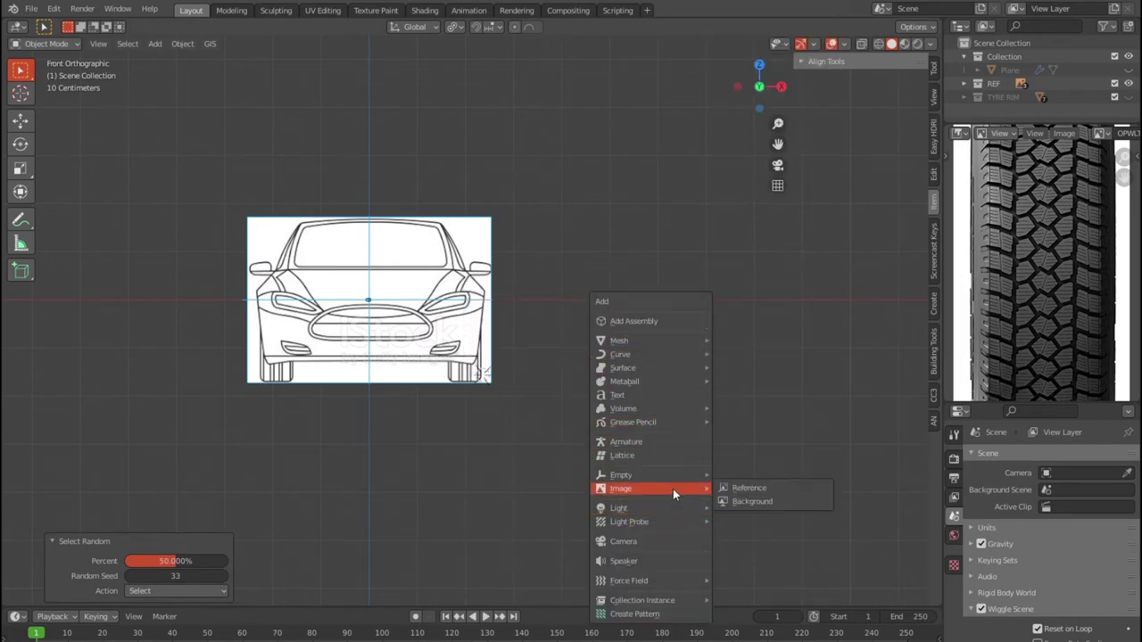
{"action": "left_click", "coordinate": [749, 485]}
{"action": "left_click", "coordinate": [422, 312]}
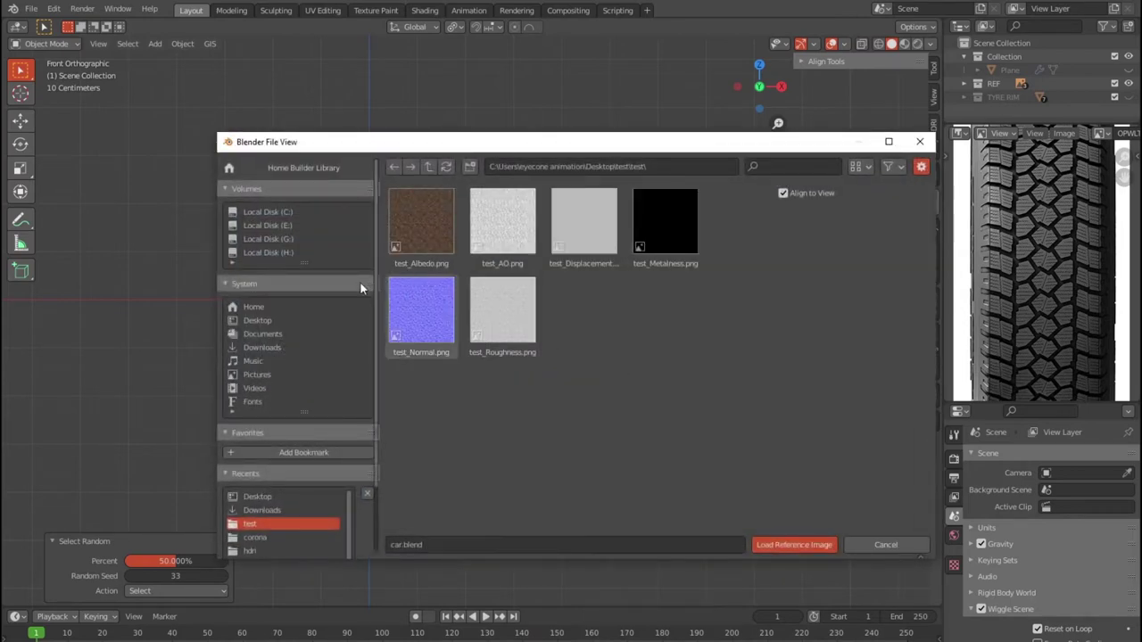
{"action": "left_click", "coordinate": [257, 320]}
{"action": "scroll", "coordinate": [571, 356], "scroll_direction": "down", "scroll_amount": 5}
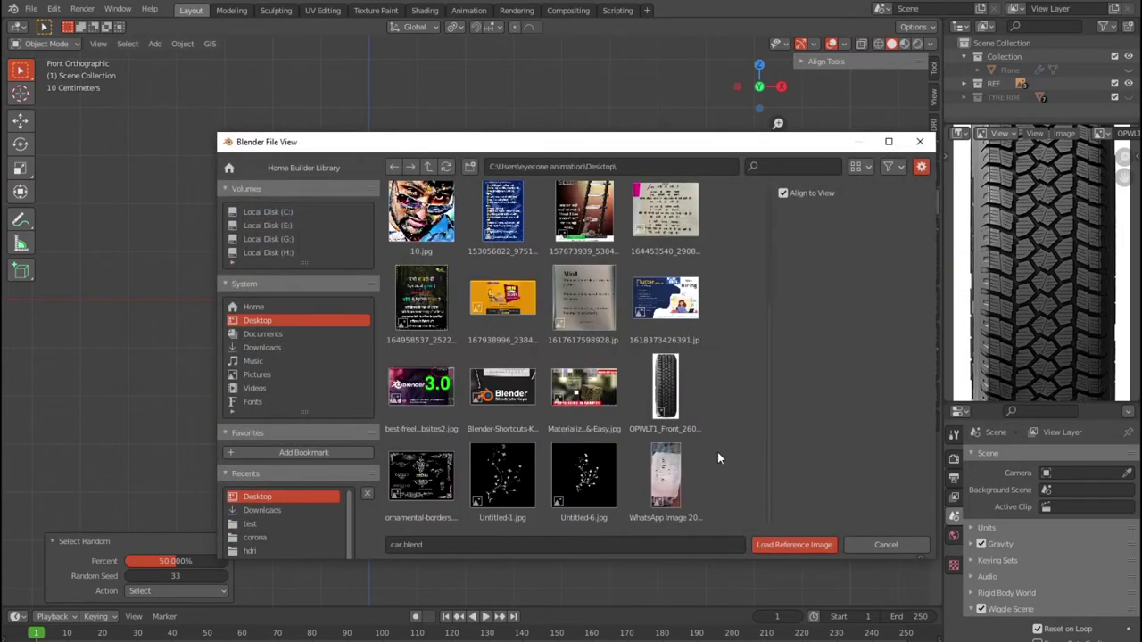
{"action": "double_click", "coordinate": [665, 386]}
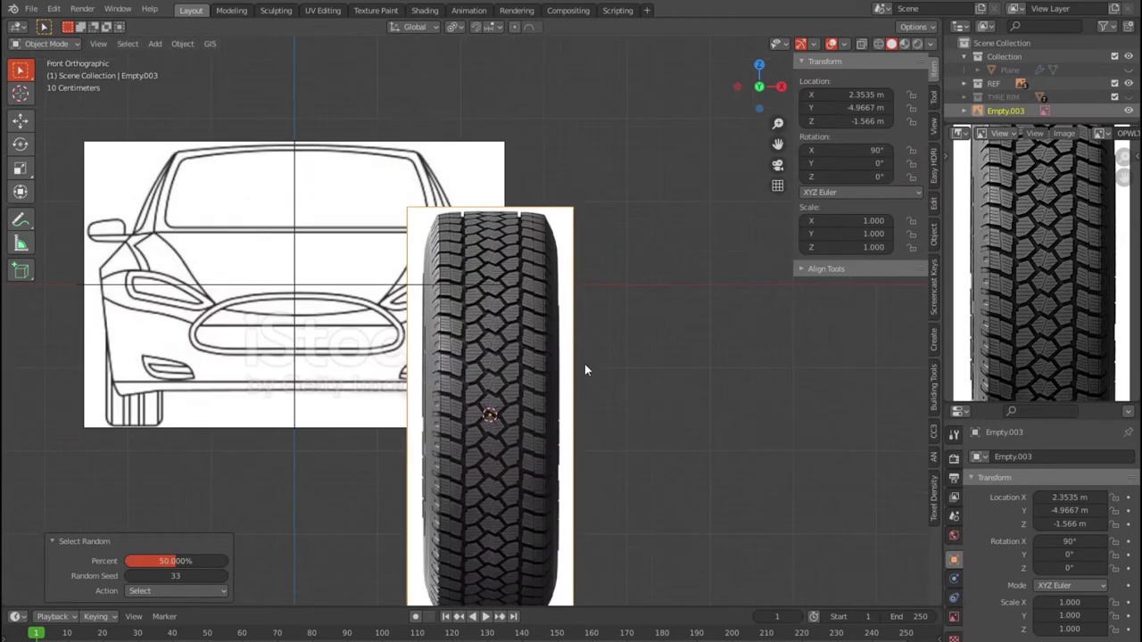
Step: Move the tyre reference onto the car's right wheel in front view and scale it to about 0.358
{"action": "key", "text": "g"}
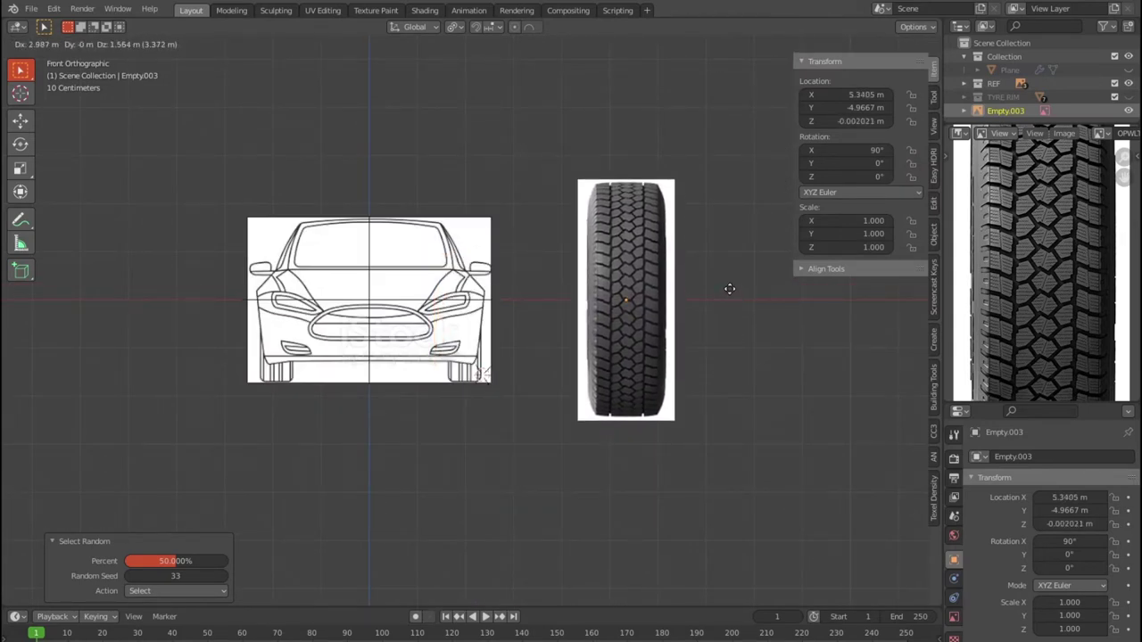
{"action": "left_click", "coordinate": [778, 414]}
{"action": "key", "text": "s"}
{"action": "left_click", "coordinate": [697, 328]}
{"action": "key", "text": "g"}
{"action": "left_click", "coordinate": [517, 375]}
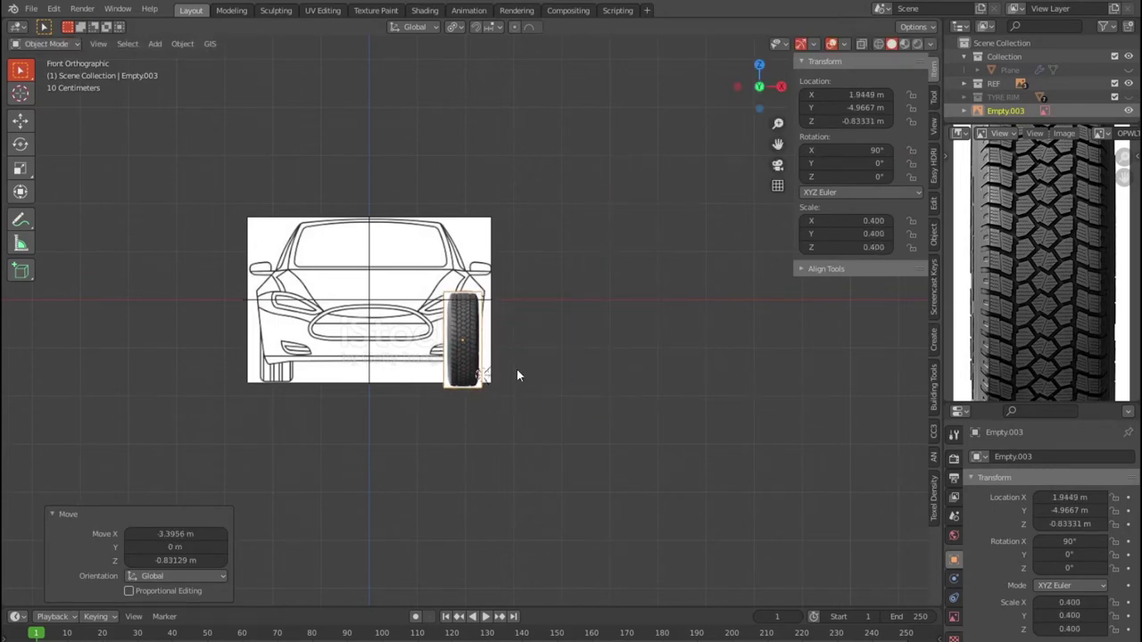
{"action": "scroll", "coordinate": [517, 375], "scroll_direction": "up", "scroll_amount": 5}
{"action": "key", "text": "s"}
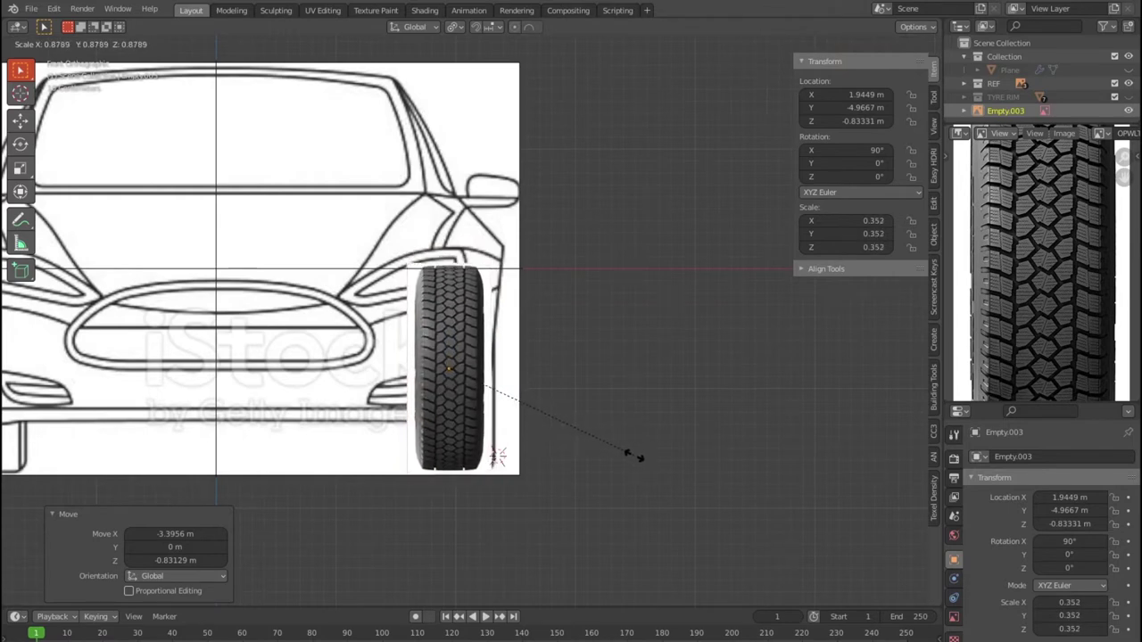
{"action": "left_click", "coordinate": [636, 456]}
{"action": "key", "text": "g"}
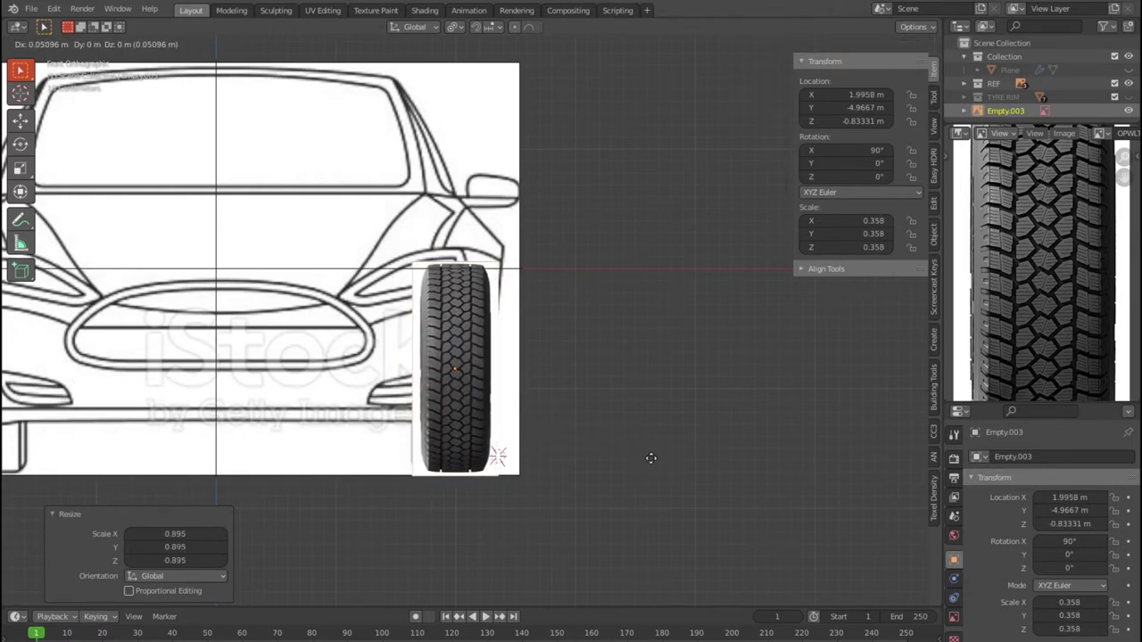
{"action": "left_click", "coordinate": [650, 458]}
{"action": "scroll", "coordinate": [576, 425], "scroll_direction": "up", "scroll_amount": 3}
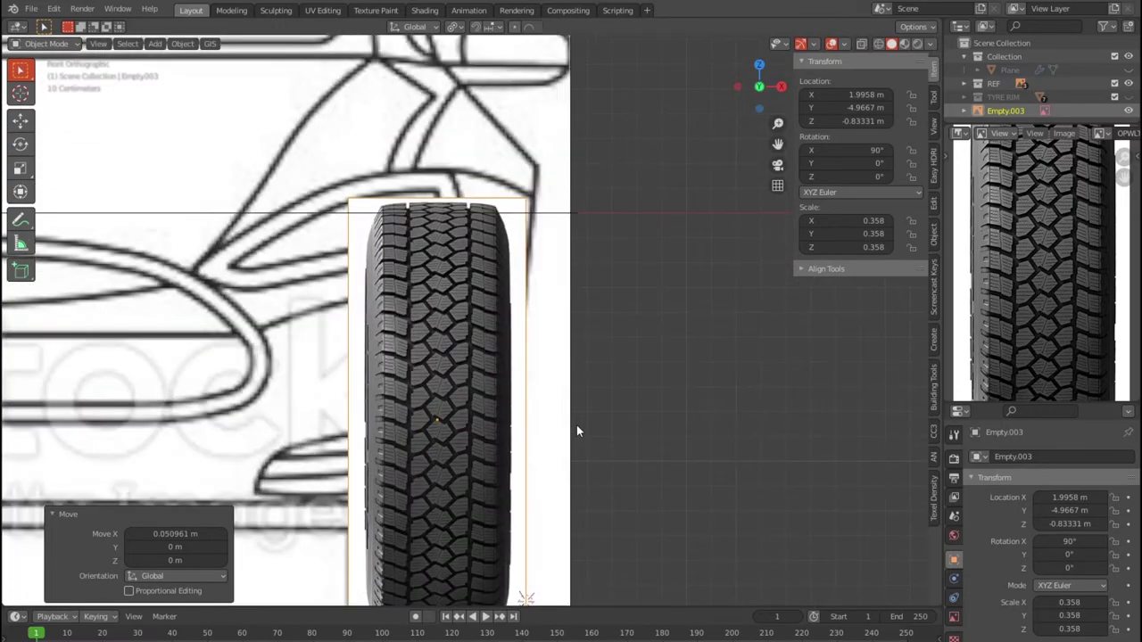
Step: In right side view, centre the tyre reference on the wheel hub and scale it to 0.374
{"action": "mouse_move", "coordinate": [577, 425]}
{"action": "middle_mouse_down"}
{"action": "mouse_move", "coordinate": [469, 425]}
{"action": "mouse_move", "coordinate": [498, 430]}
{"action": "middle_mouse_up"}
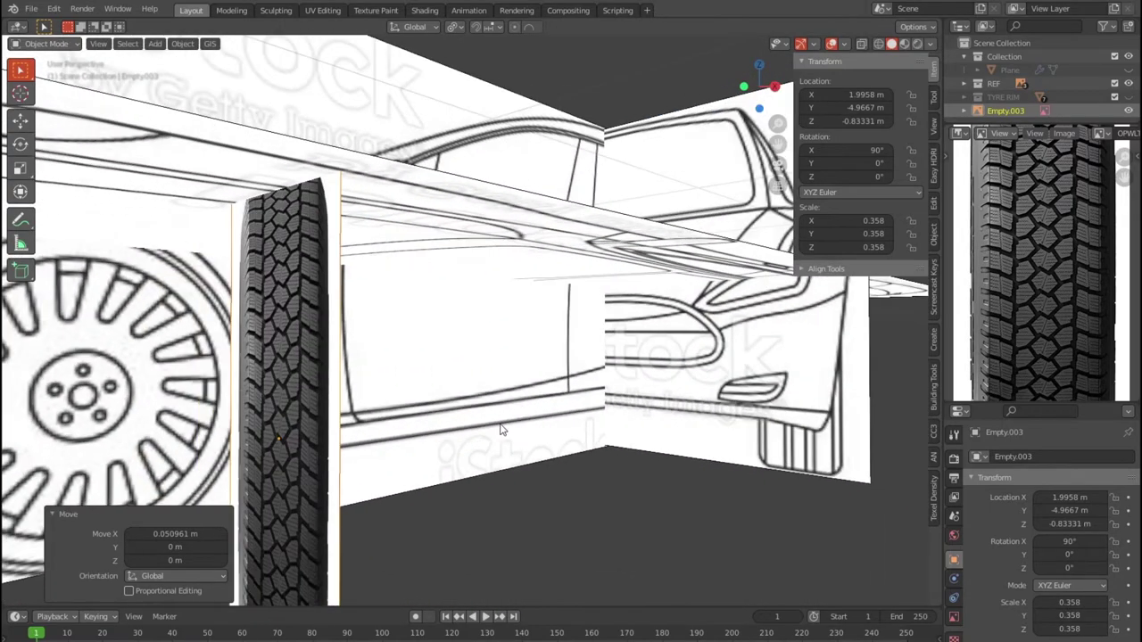
{"action": "key", "text": "KP_1"}
{"action": "mouse_move", "coordinate": [491, 416]}
{"action": "middle_mouse_down", "text": "shift"}
{"action": "mouse_move", "coordinate": [522, 301]}
{"action": "mouse_move", "coordinate": [467, 318]}
{"action": "middle_mouse_up", "text": "shift"}
{"action": "scroll", "coordinate": [523, 301], "scroll_direction": "down", "scroll_amount": 2}
{"action": "key", "text": "KP_3"}
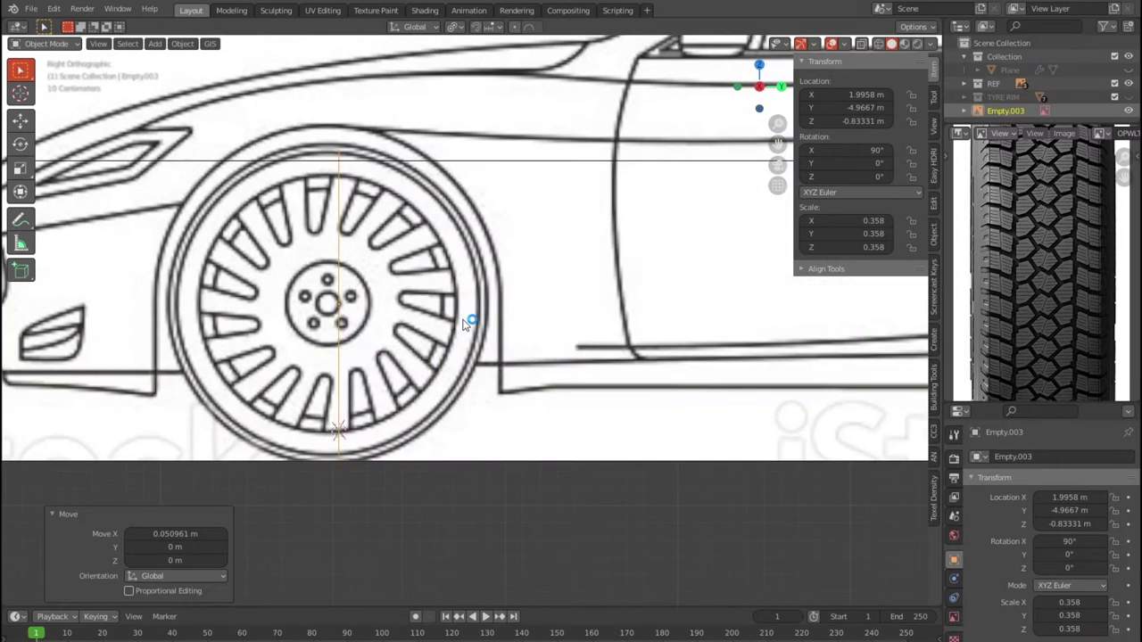
{"action": "key", "text": "g"}
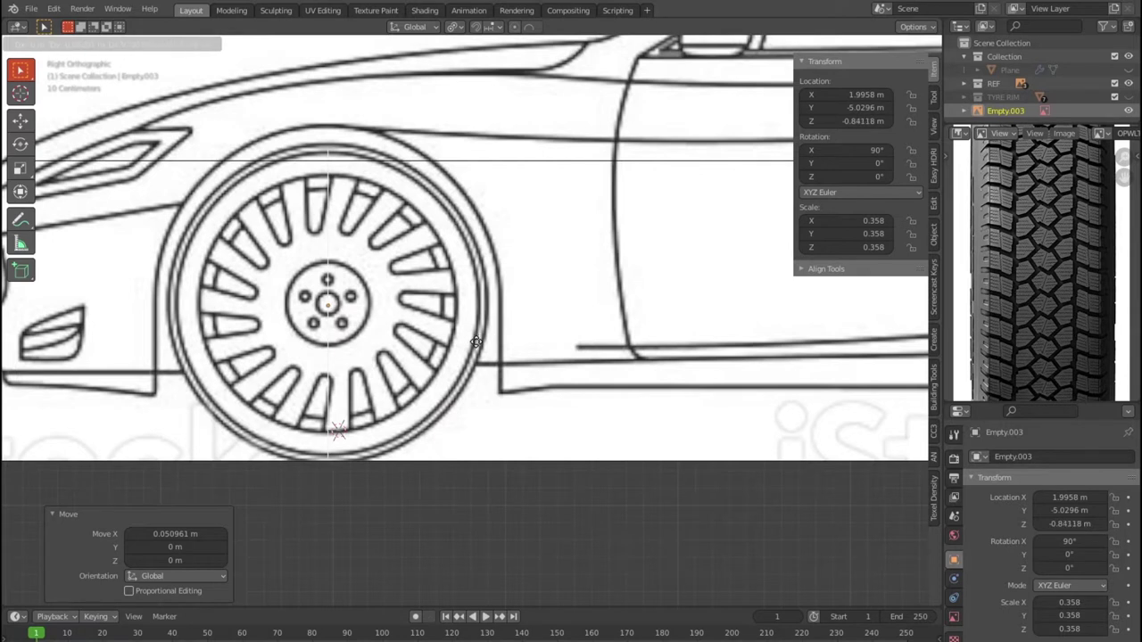
{"action": "left_click", "coordinate": [476, 342]}
{"action": "key", "text": "s"}
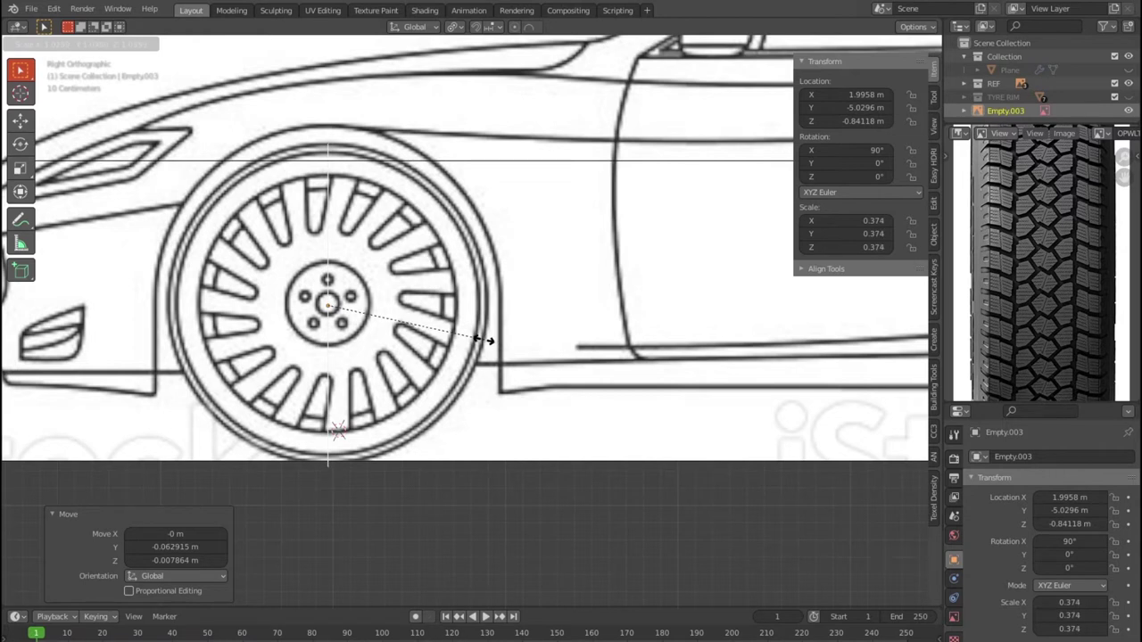
{"action": "left_click", "coordinate": [486, 347]}
{"action": "key", "text": "shift+a"}
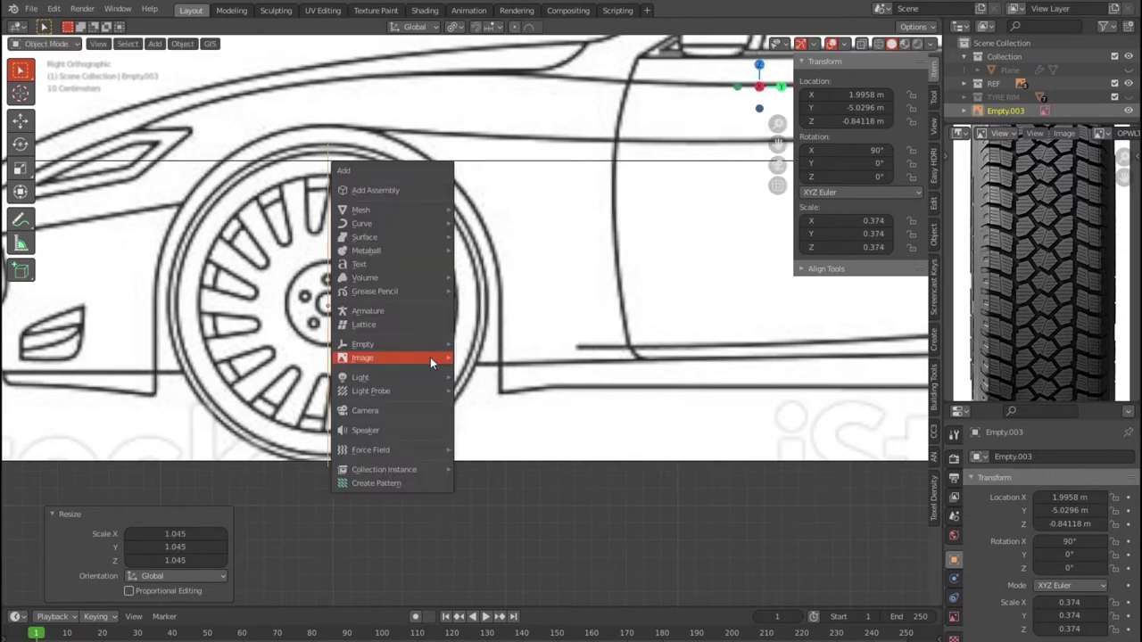
{"action": "mouse_move", "coordinate": [360, 209]}
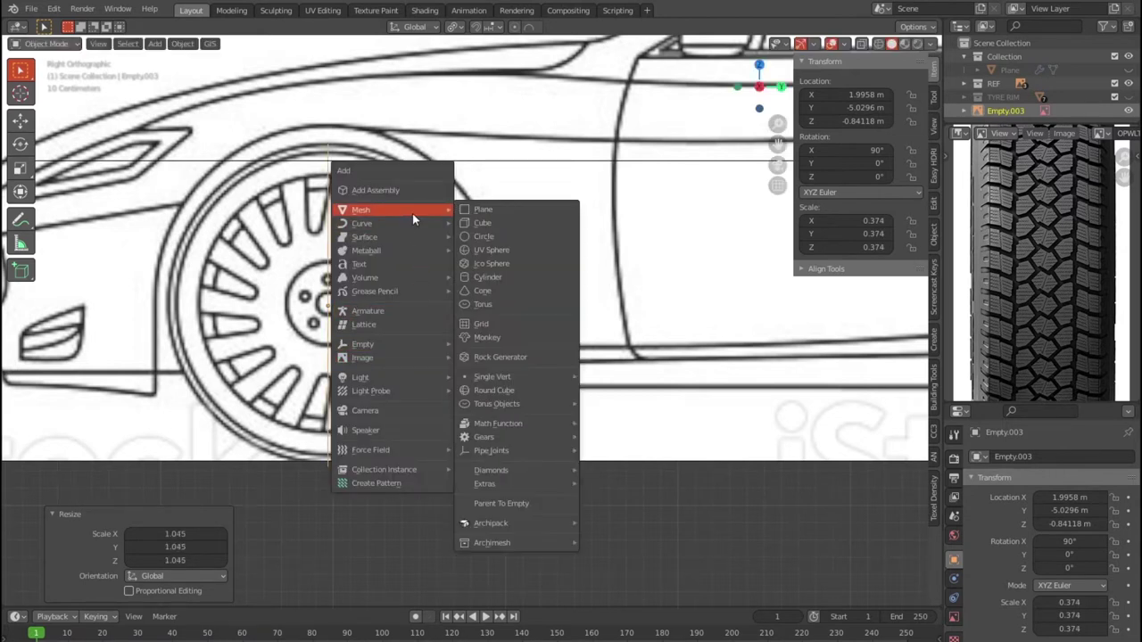
Step: Add a cylinder and rotate it 90° about the Y axis
{"action": "left_click", "coordinate": [506, 276]}
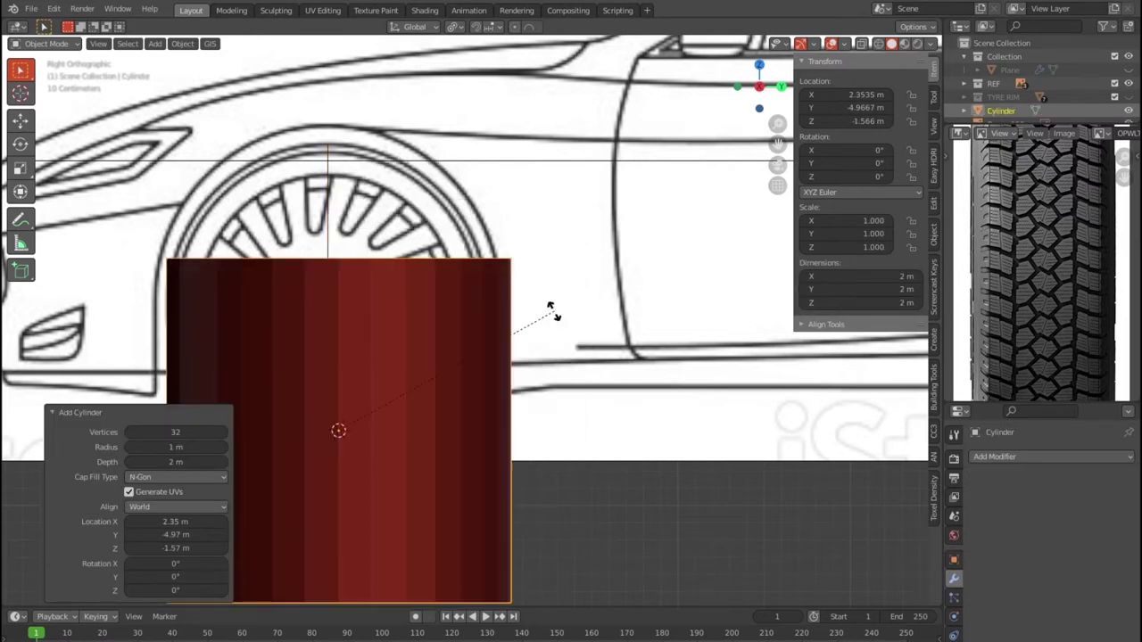
{"action": "key", "text": "y"}
{"action": "type", "text": "90"}
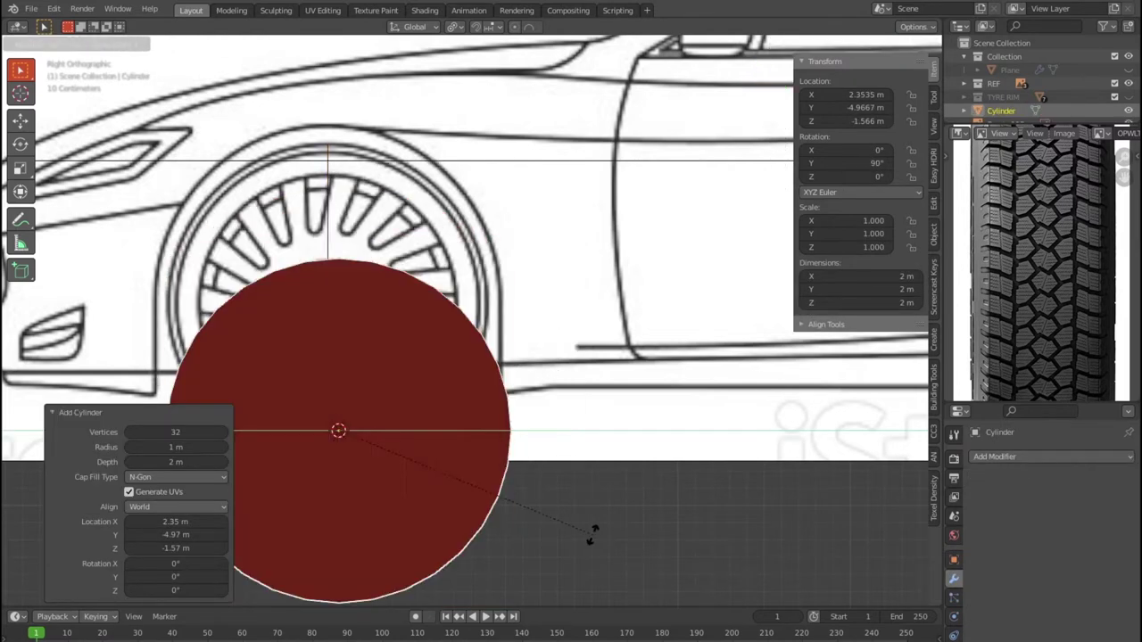
{"action": "key", "text": "Return"}
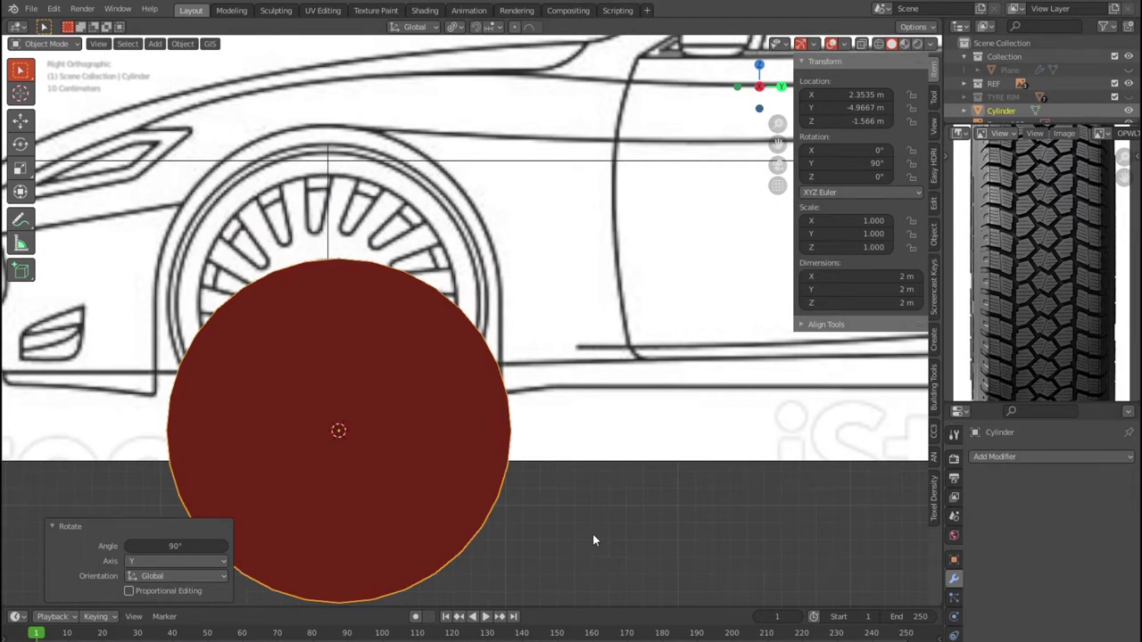
Step: Raise the cylinder along Z and centre it on the wheel outline
{"action": "key", "text": "g"}
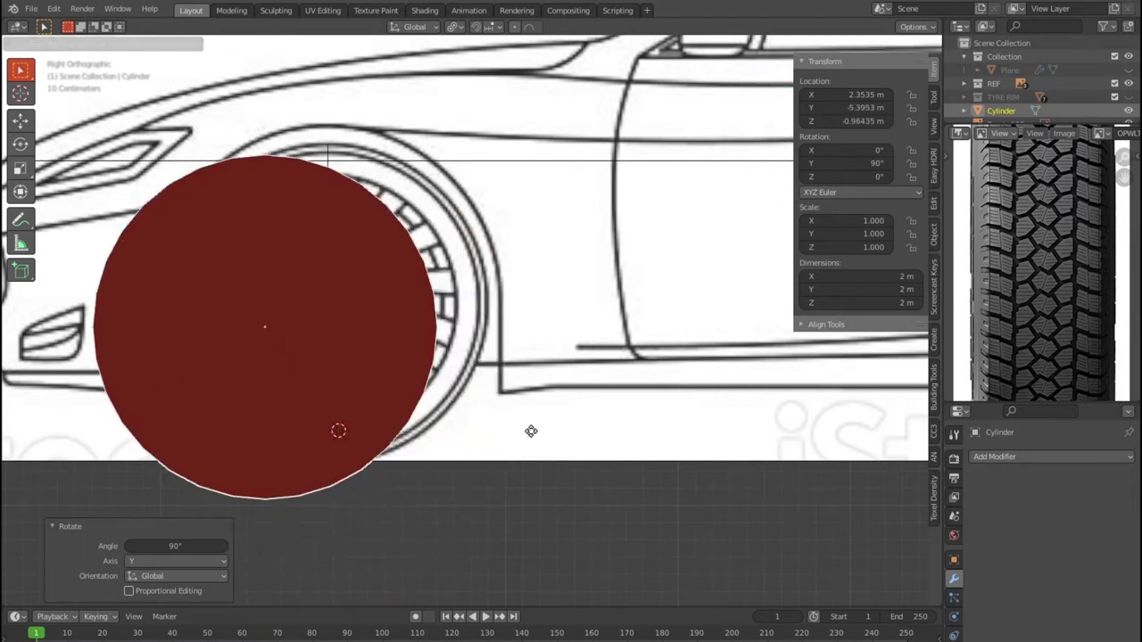
{"action": "key", "text": "Escape"}
{"action": "key", "text": "y"}
{"action": "key", "text": "z"}
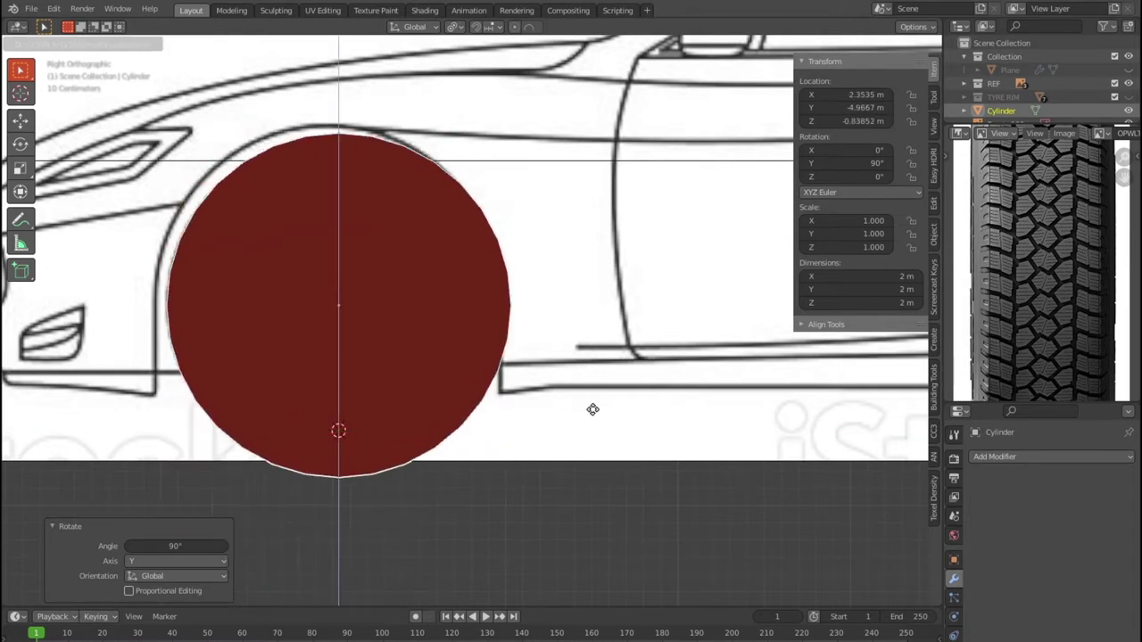
{"action": "left_click", "coordinate": [592, 411]}
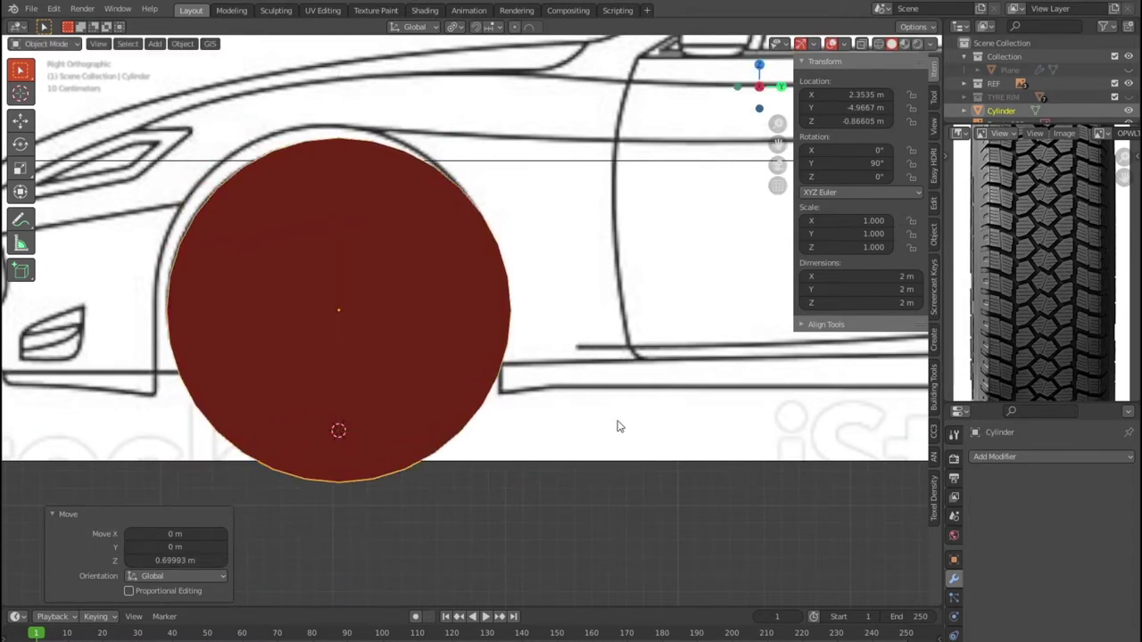
{"action": "key", "text": "g"}
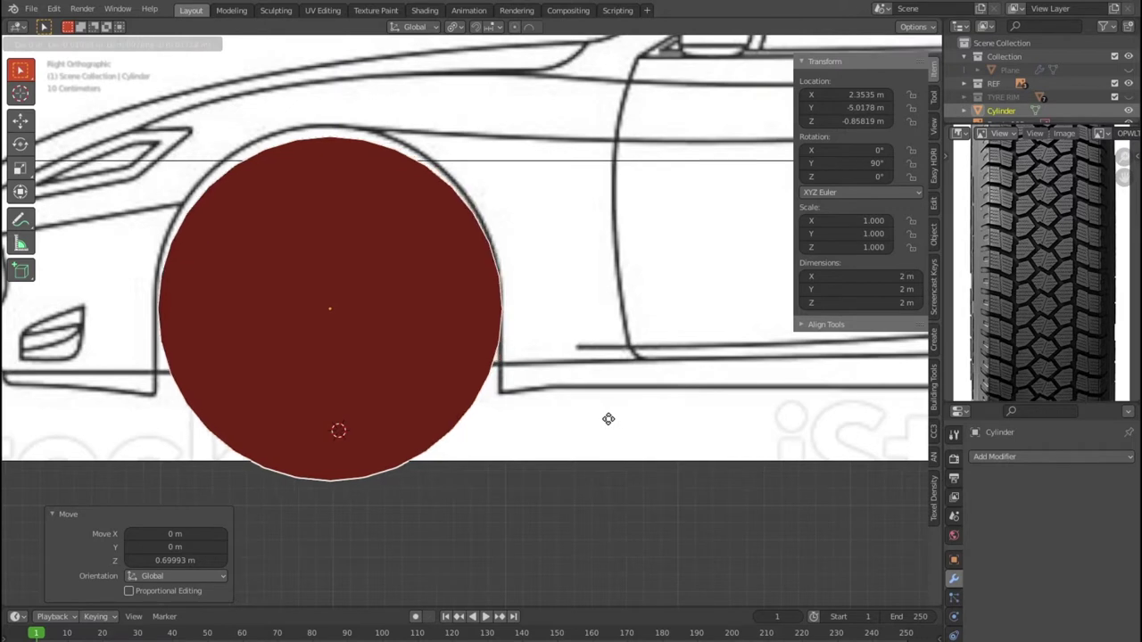
{"action": "left_click", "coordinate": [607, 419]}
Step: Shrink the cylinder to 0.861 scale so it fits just inside the wheel outline
{"action": "key", "text": "s"}
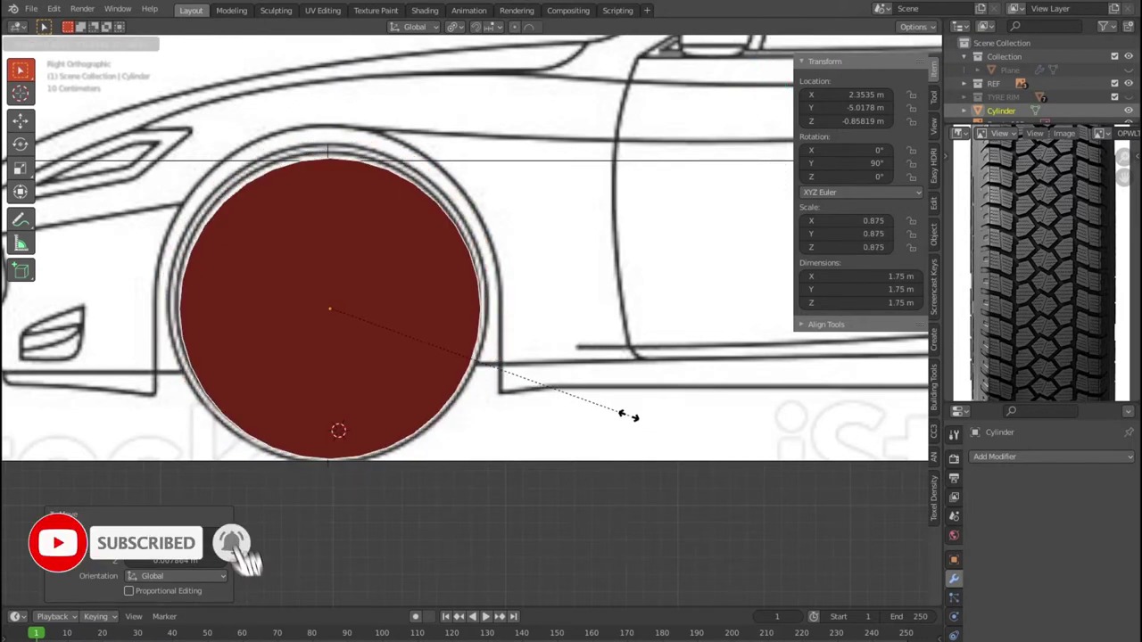
{"action": "left_click", "coordinate": [624, 413]}
{"action": "key", "text": "g"}
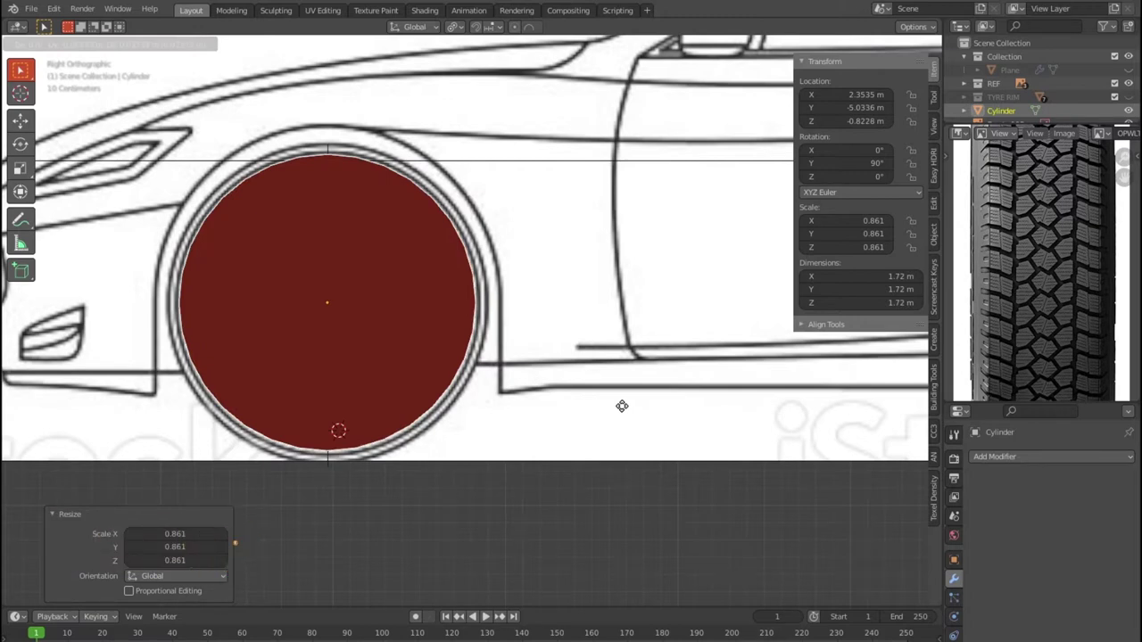
{"action": "left_click", "coordinate": [622, 412]}
{"action": "scroll", "coordinate": [620, 406], "scroll_direction": "down", "scroll_amount": 4}
{"action": "middle_click_drag", "start_coordinate": [620, 406], "coordinate": [729, 456]}
Step: Scale the cylinder along X to about 0.831 to make it tyre-width
{"action": "key", "text": "s"}
{"action": "key", "text": "y"}
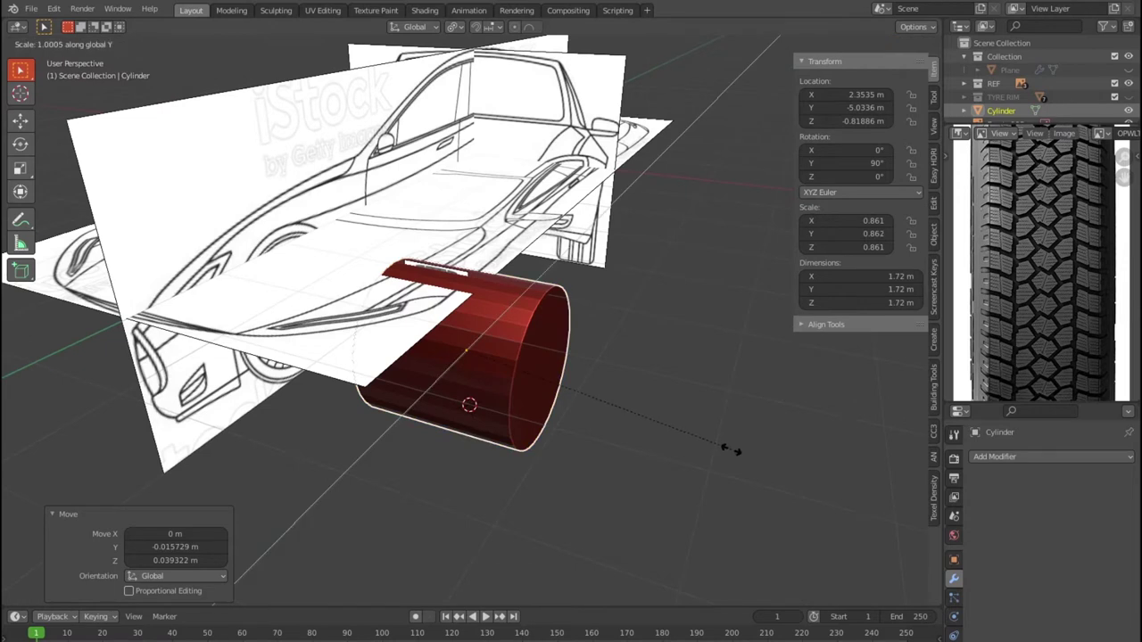
{"action": "key", "text": "x"}
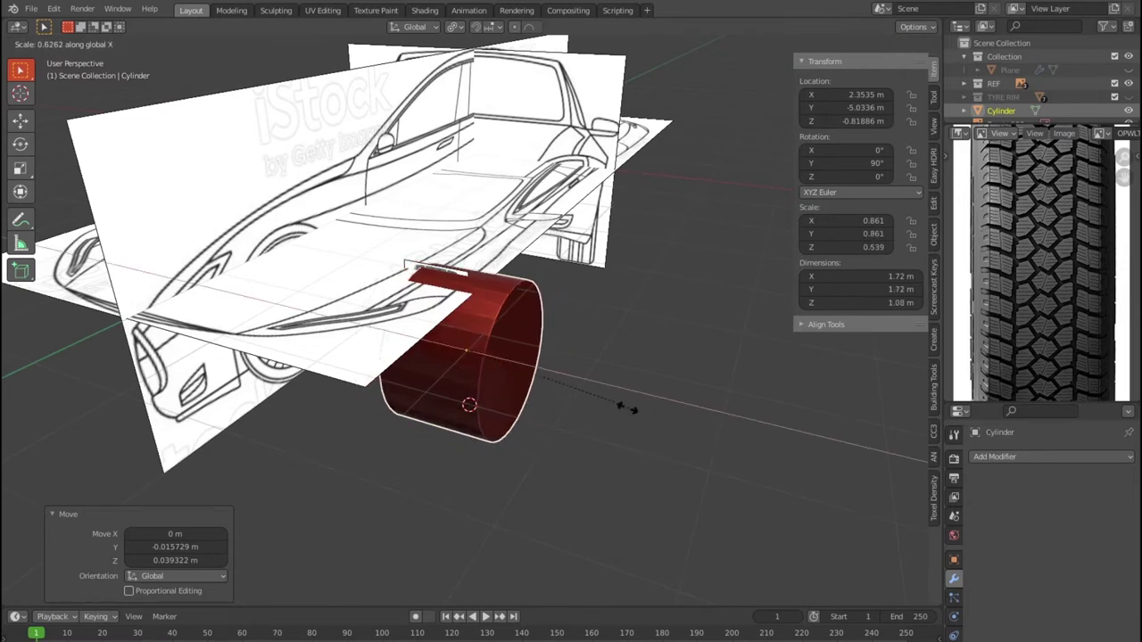
{"action": "left_click", "coordinate": [564, 387]}
{"action": "mouse_move", "coordinate": [565, 409]}
{"action": "middle_mouse_down"}
{"action": "mouse_move", "coordinate": [682, 414]}
{"action": "mouse_move", "coordinate": [616, 401]}
{"action": "mouse_move", "coordinate": [627, 397]}
{"action": "middle_mouse_up"}
{"action": "key", "text": "KP_1"}
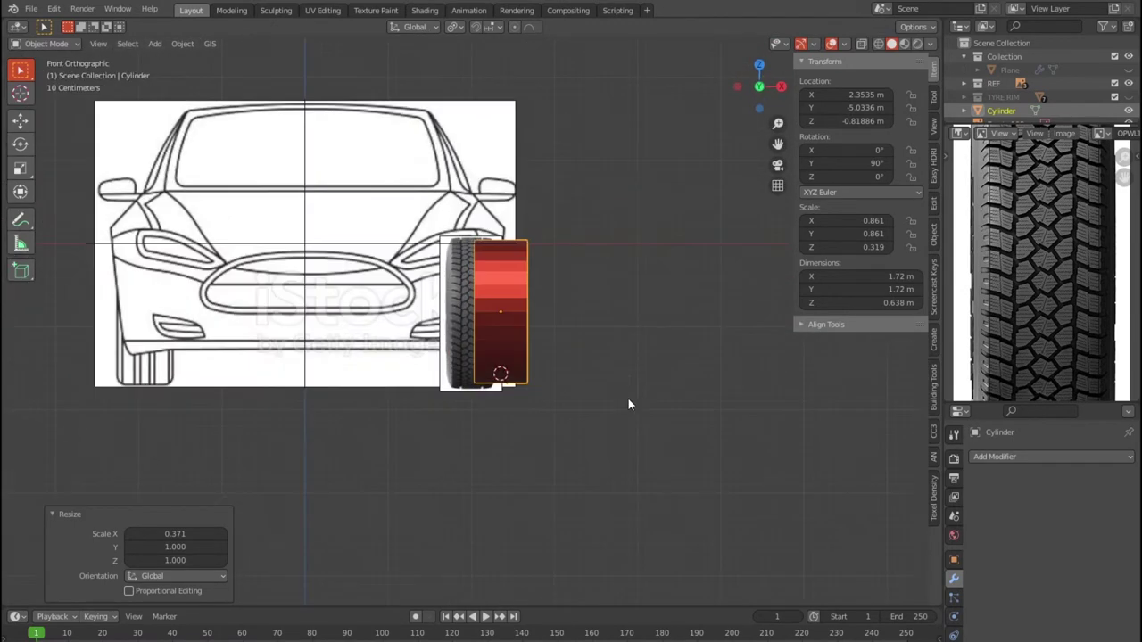
{"action": "scroll", "coordinate": [607, 403], "scroll_direction": "up", "scroll_amount": 3}
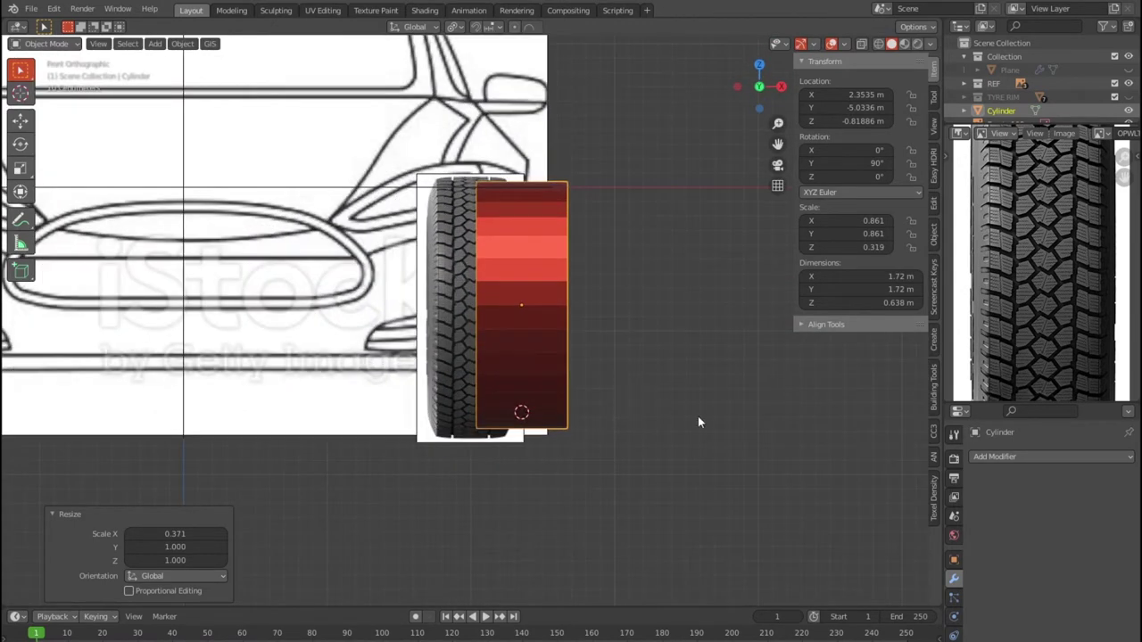
Step: Align the cylinder over the tyre reference along X and narrow it to 0.53 m thick
{"action": "key", "text": "g"}
{"action": "key", "text": "x"}
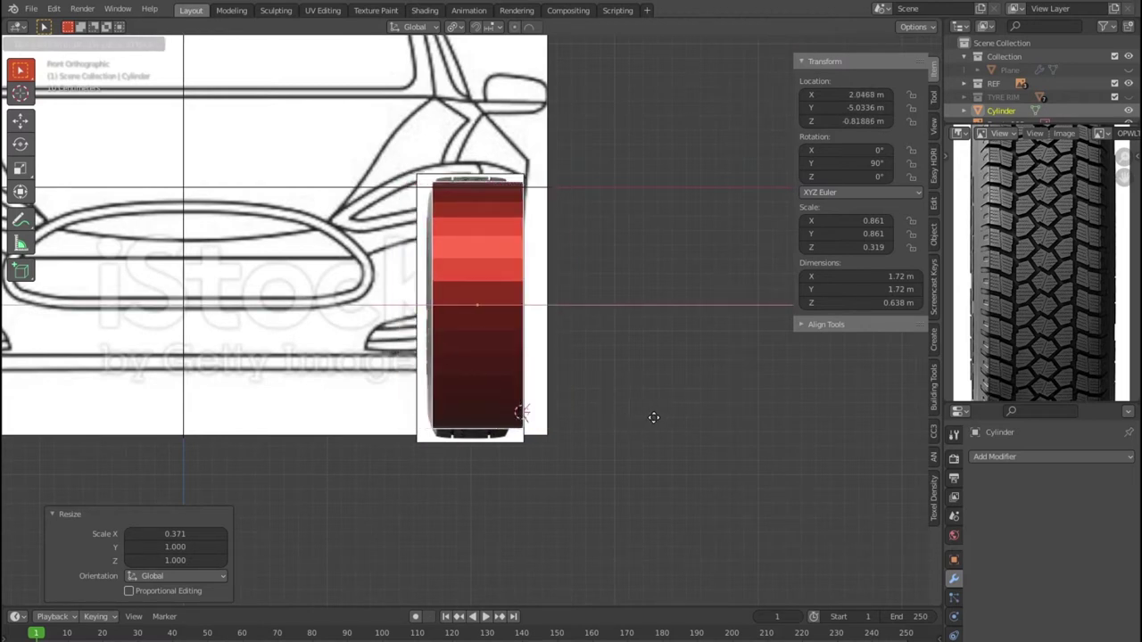
{"action": "left_click", "coordinate": [648, 416]}
{"action": "key", "text": "s"}
{"action": "key", "text": "x"}
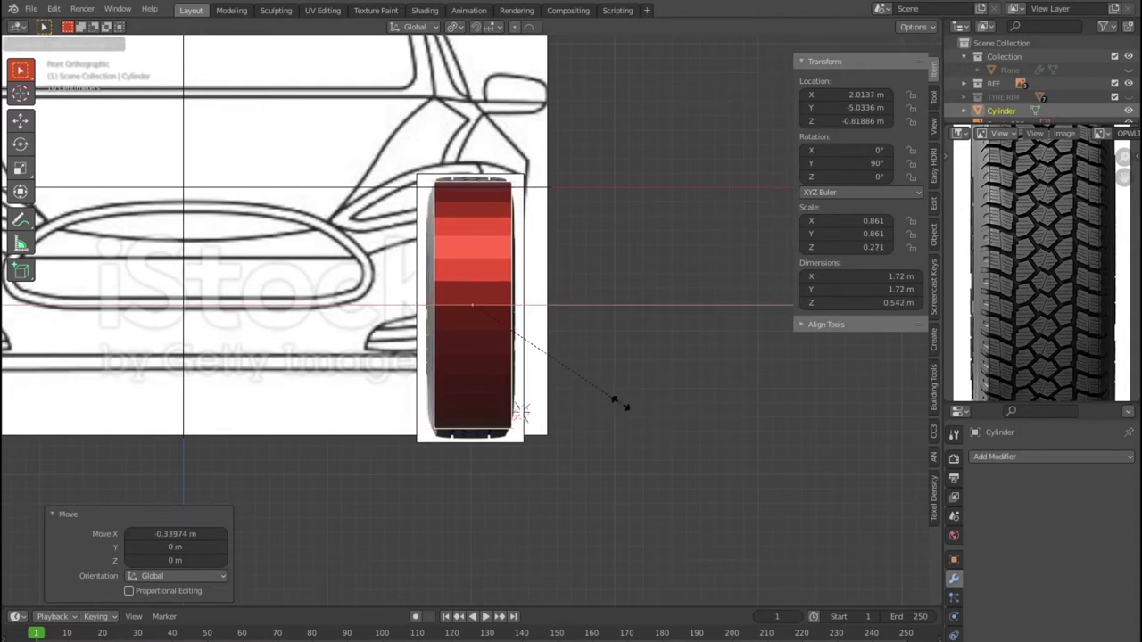
{"action": "left_click", "coordinate": [617, 400]}
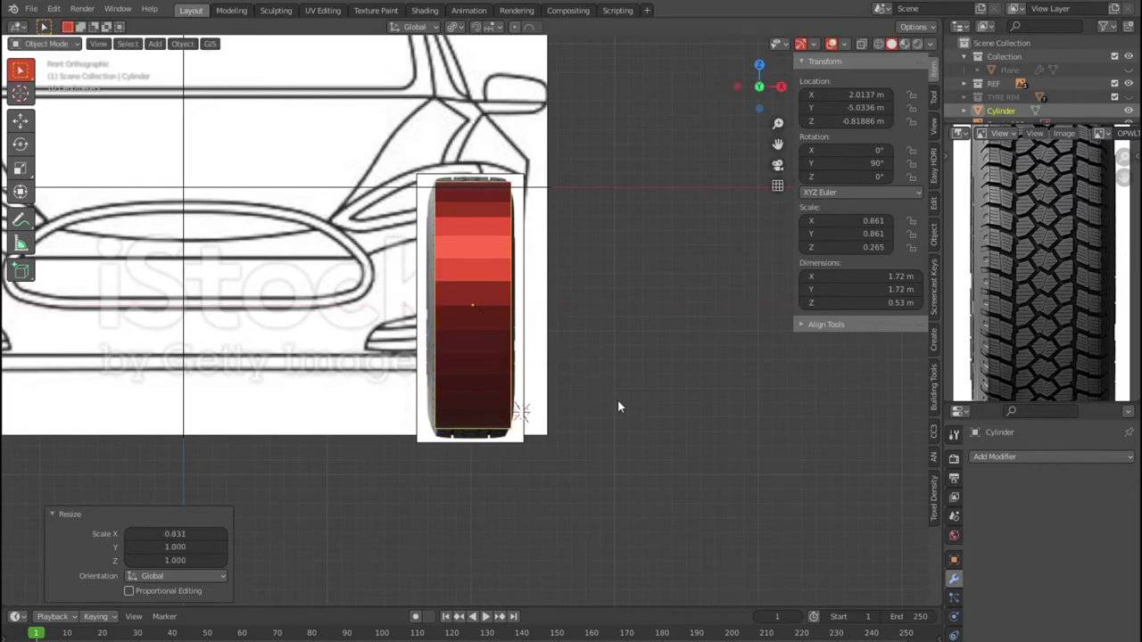
{"action": "scroll", "coordinate": [617, 400], "scroll_direction": "down", "scroll_amount": 1}
{"action": "mouse_move", "coordinate": [593, 433]}
{"action": "middle_mouse_down"}
{"action": "mouse_move", "coordinate": [464, 479]}
{"action": "mouse_move", "coordinate": [370, 487]}
{"action": "mouse_move", "coordinate": [342, 476]}
{"action": "mouse_move", "coordinate": [499, 485]}
{"action": "middle_mouse_up"}
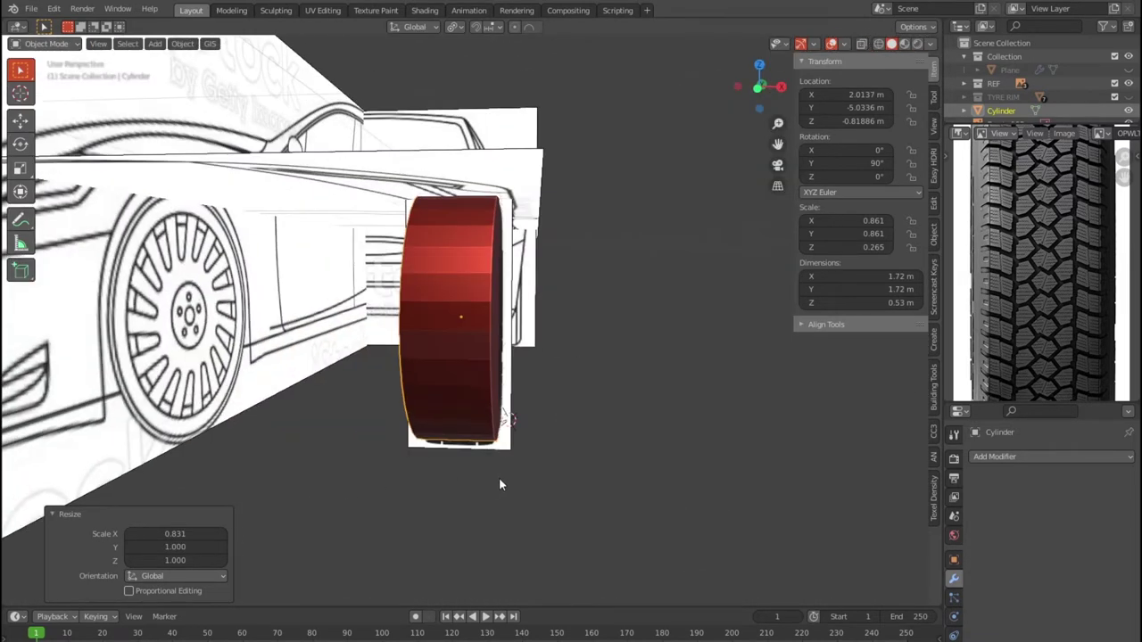
{"action": "key", "text": "KP_1"}
{"action": "scroll", "coordinate": [498, 477], "scroll_direction": "up", "scroll_amount": 4}
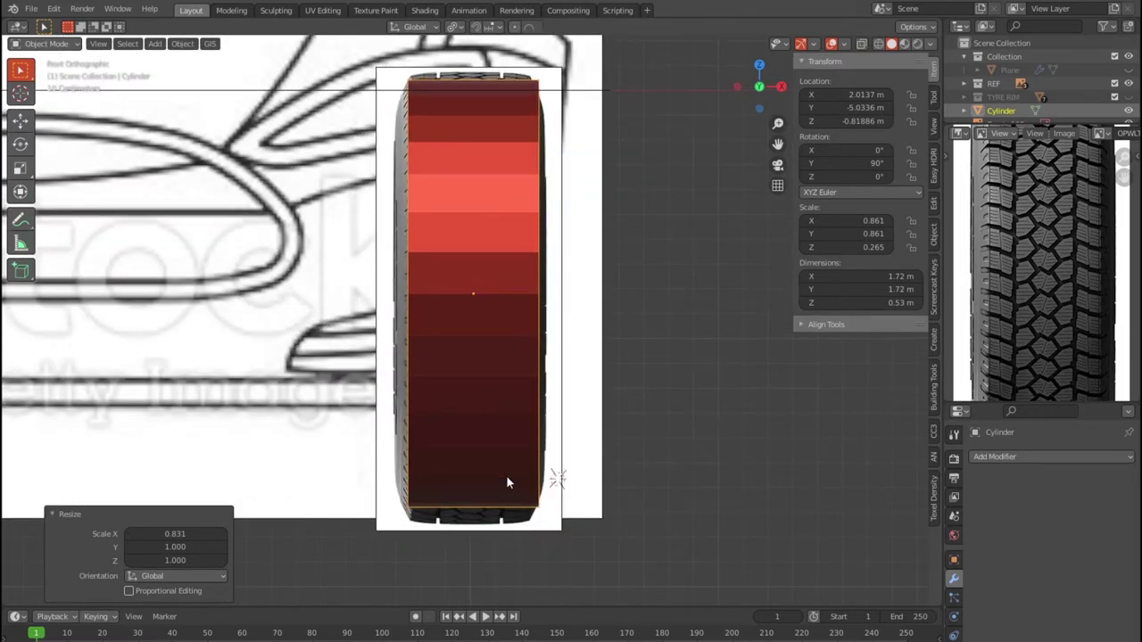
{"action": "key", "text": "Tab"}
{"action": "scroll", "coordinate": [620, 416], "scroll_direction": "down", "scroll_amount": 3}
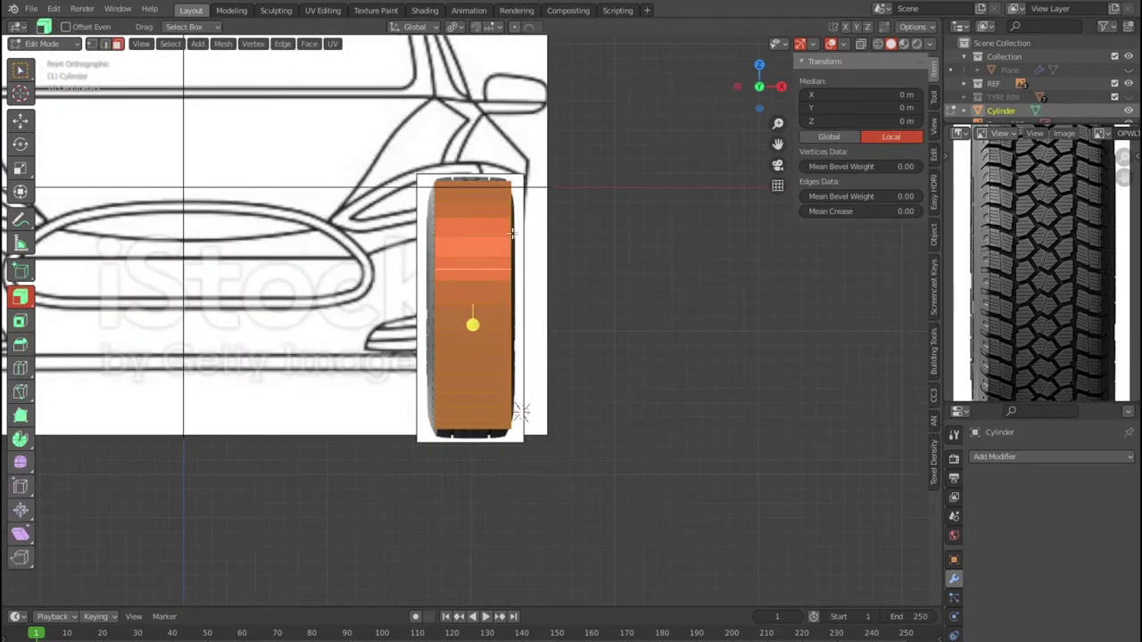
Step: Add a centred loop cut down the cylinder and delete its left half of vertices
{"action": "left_click", "coordinate": [483, 182]}
{"action": "right_click", "coordinate": [482, 183]}
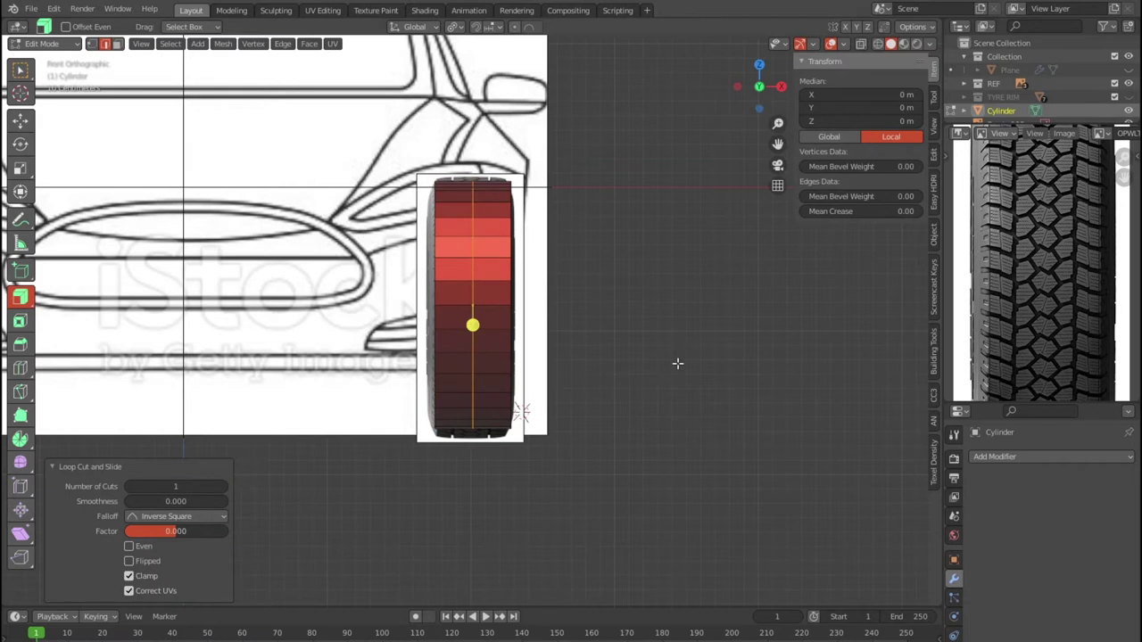
{"action": "key", "text": "Tab"}
{"action": "key", "text": "Tab"}
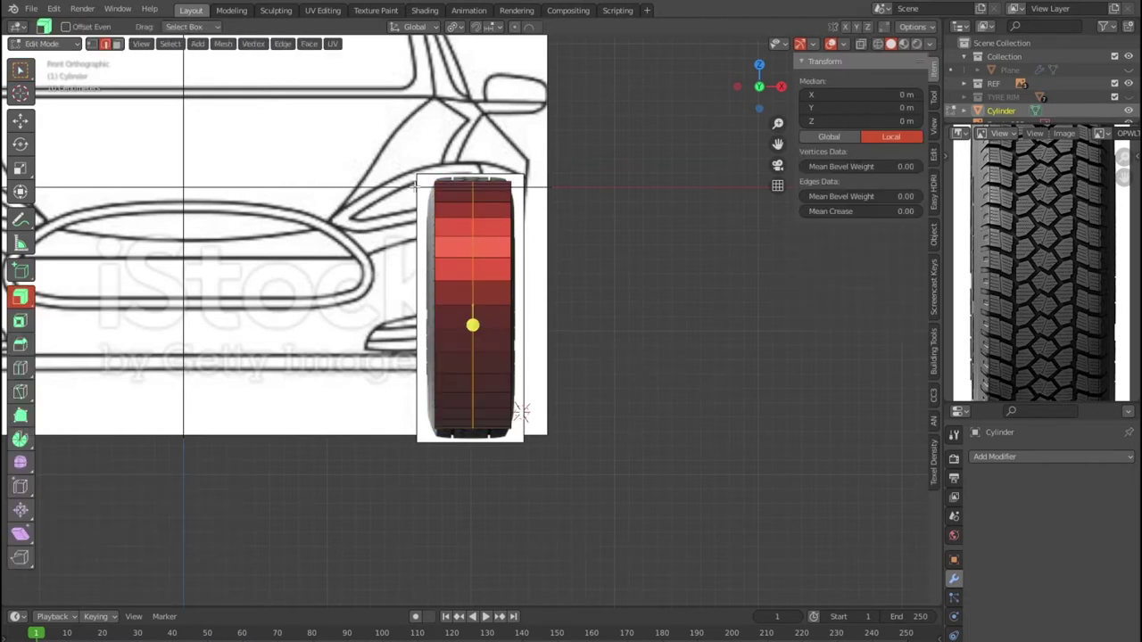
{"action": "left_click_drag", "start_coordinate": [387, 279], "coordinate": [453, 545]}
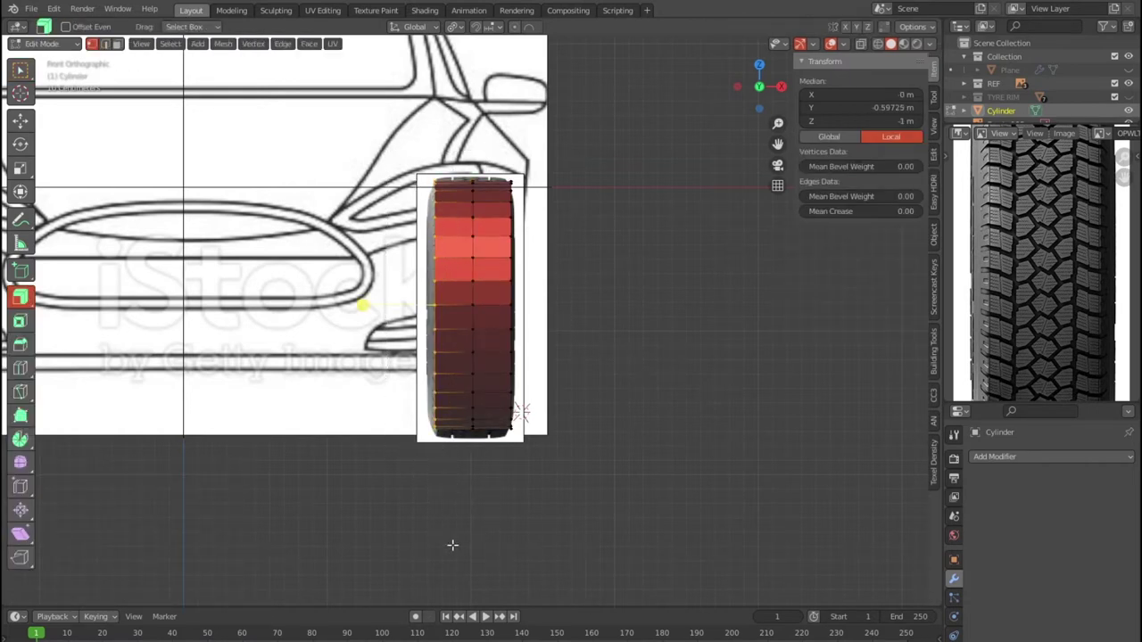
{"action": "key", "text": "x"}
{"action": "left_click", "coordinate": [433, 492]}
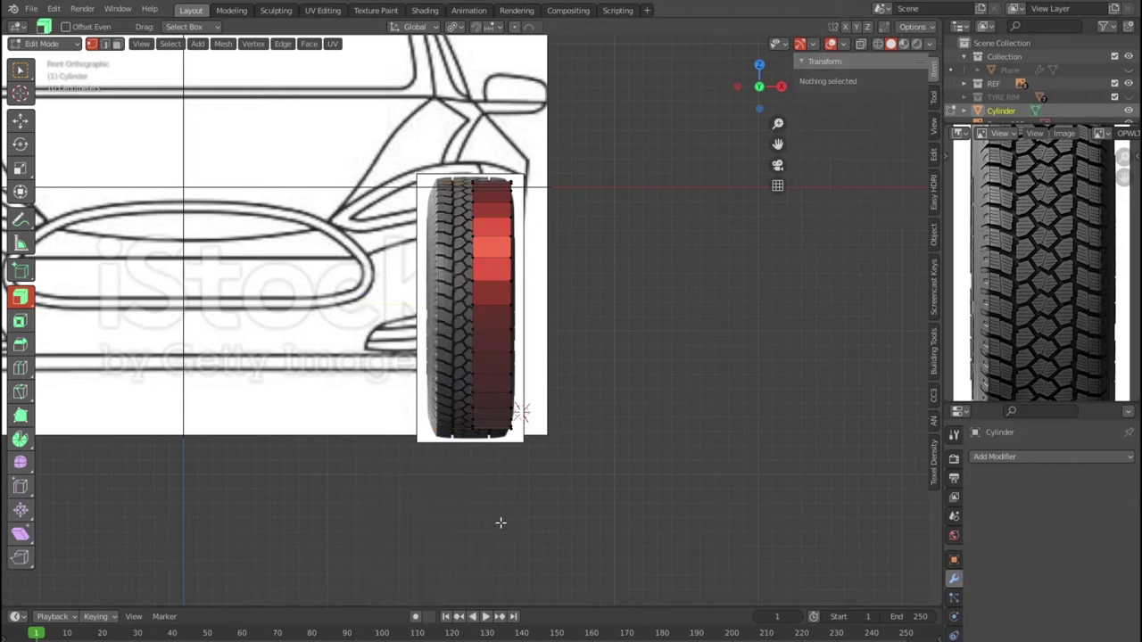
{"action": "scroll", "coordinate": [546, 512], "scroll_direction": "up", "scroll_amount": 1}
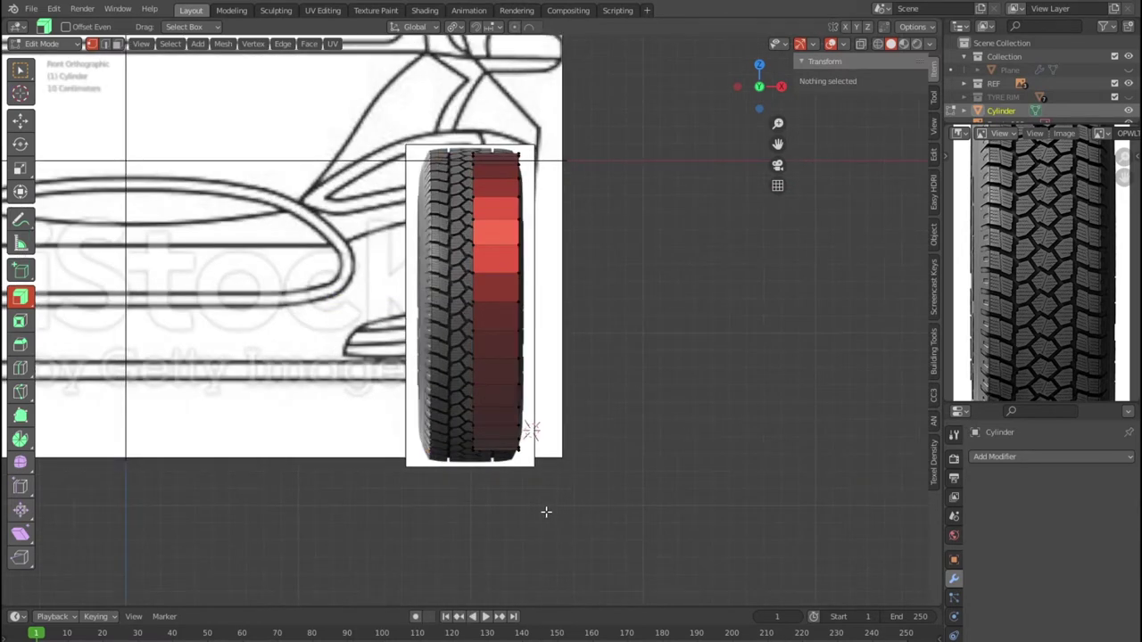
{"action": "key", "text": "Tab"}
Step: Delete the cylinder's end cap faces, leaving an open ring band
{"action": "key", "text": "s"}
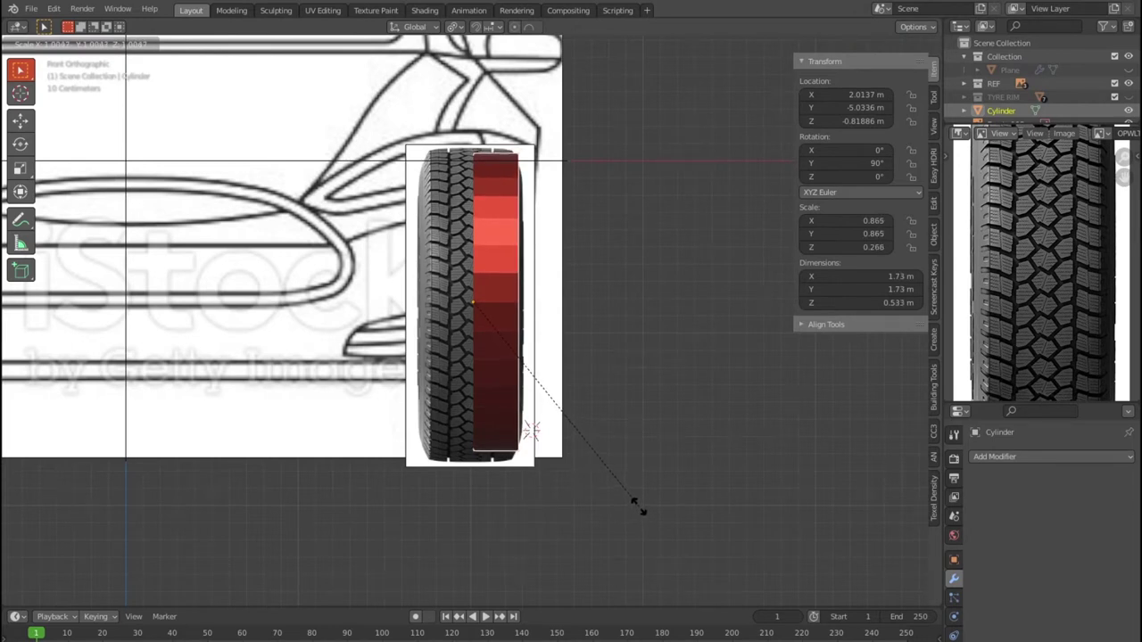
{"action": "key", "text": "Escape"}
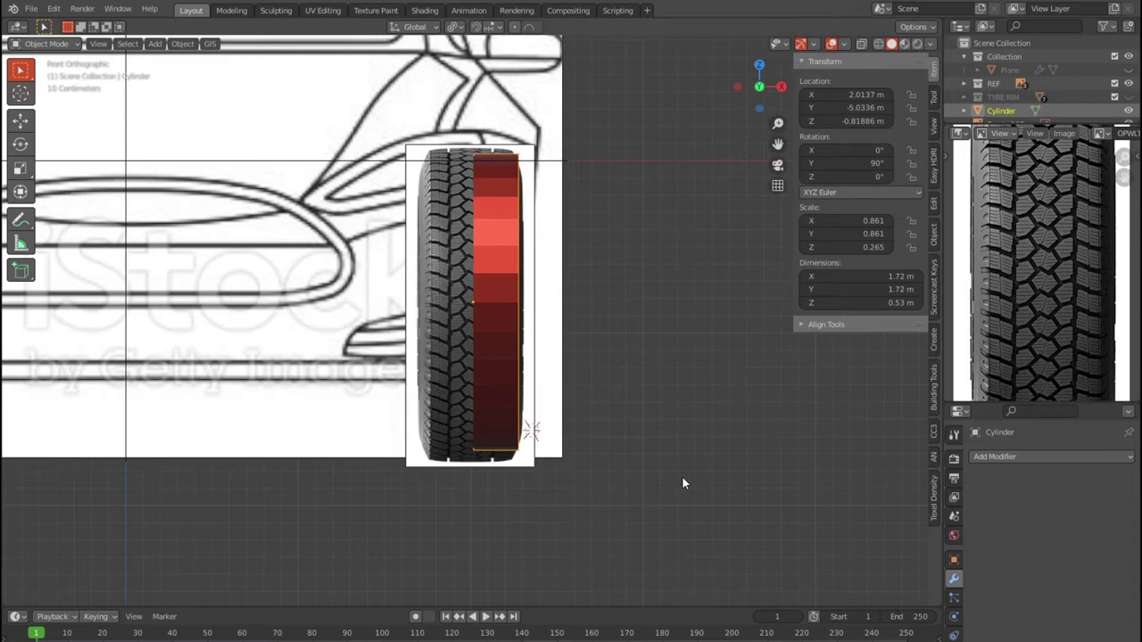
{"action": "scroll", "coordinate": [682, 484], "scroll_direction": "up", "scroll_amount": 1}
{"action": "scroll", "coordinate": [681, 483], "scroll_direction": "up", "scroll_amount": 1}
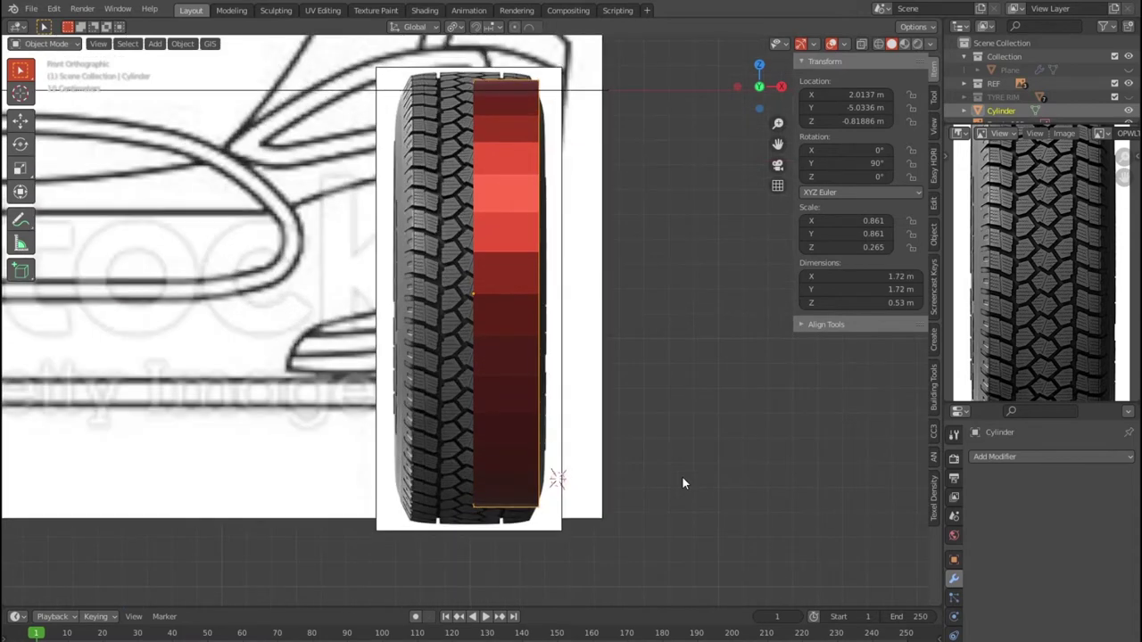
{"action": "mouse_move", "coordinate": [675, 479]}
{"action": "middle_mouse_down"}
{"action": "mouse_move", "coordinate": [583, 479]}
{"action": "mouse_move", "coordinate": [601, 506]}
{"action": "middle_mouse_up"}
{"action": "scroll", "coordinate": [584, 479], "scroll_direction": "down", "scroll_amount": 3}
{"action": "key", "text": "Tab"}
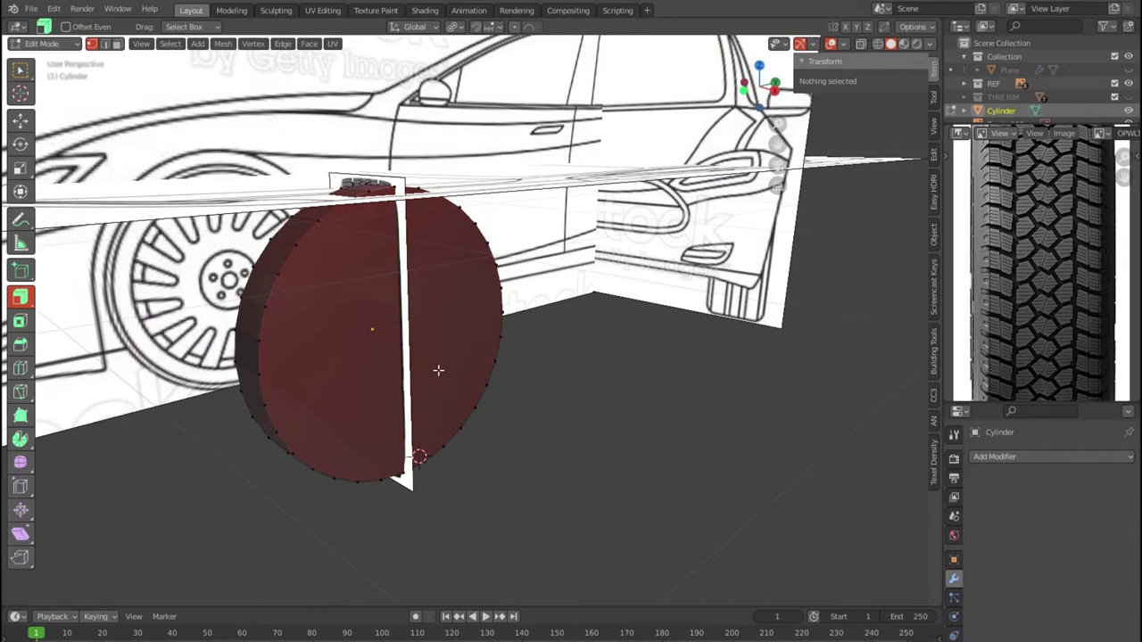
{"action": "key", "text": "3"}
{"action": "left_click", "coordinate": [431, 363]}
{"action": "key", "text": "x"}
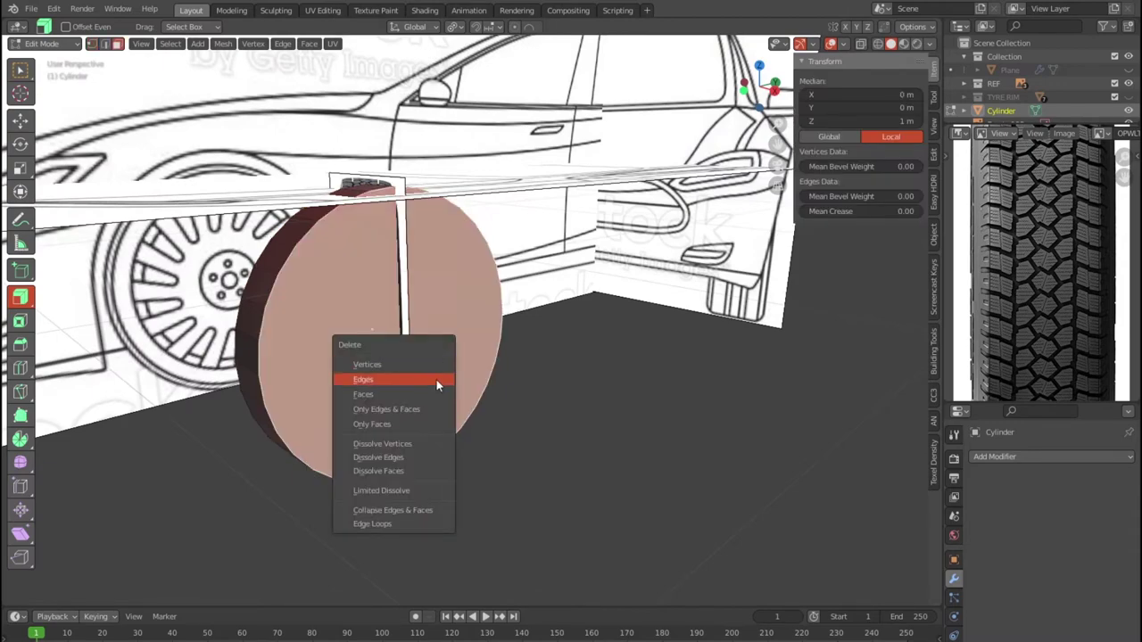
{"action": "left_click", "coordinate": [434, 393]}
{"action": "mouse_move", "coordinate": [502, 425]}
{"action": "middle_mouse_down"}
{"action": "mouse_move", "coordinate": [576, 454]}
{"action": "mouse_move", "coordinate": [512, 470]}
{"action": "mouse_move", "coordinate": [576, 401]}
{"action": "mouse_move", "coordinate": [359, 433]}
{"action": "mouse_move", "coordinate": [400, 416]}
{"action": "mouse_move", "coordinate": [506, 408]}
{"action": "mouse_move", "coordinate": [528, 431]}
{"action": "middle_mouse_up"}
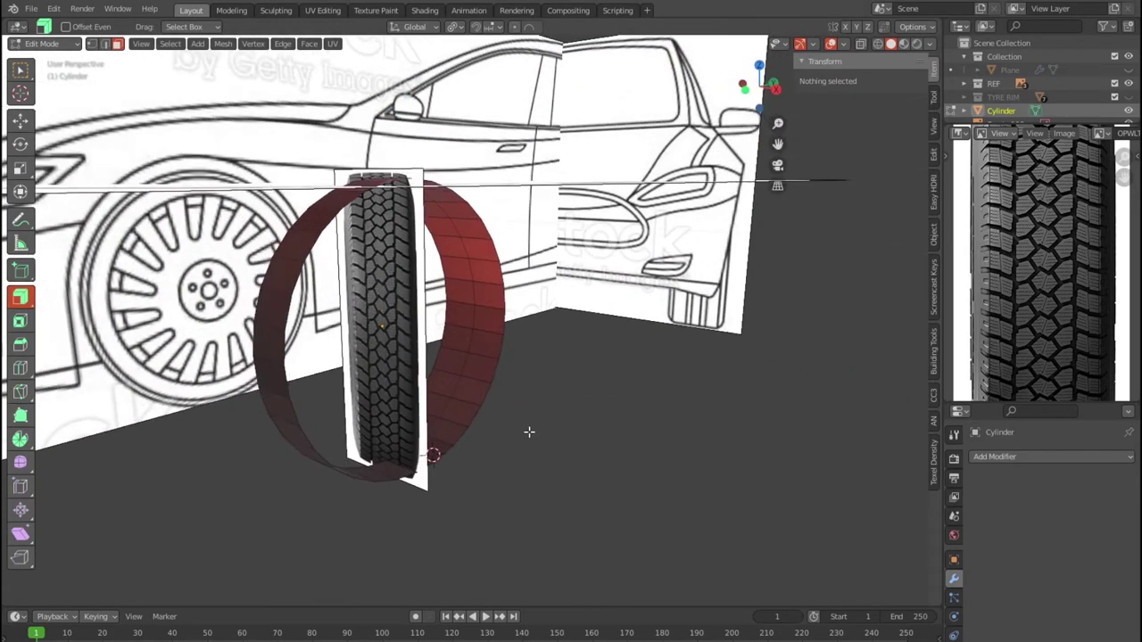
Step: Inspect the open ring from the front and right side views, back in Edit Mode
{"action": "key", "text": "KP_1"}
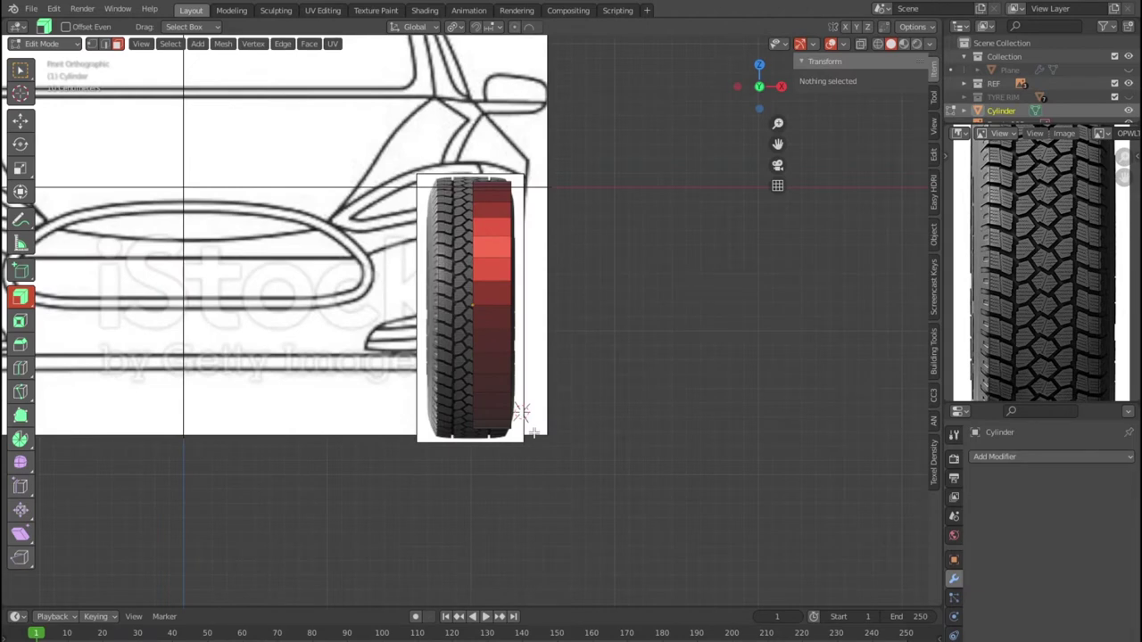
{"action": "scroll", "coordinate": [533, 433], "scroll_direction": "up", "scroll_amount": 2}
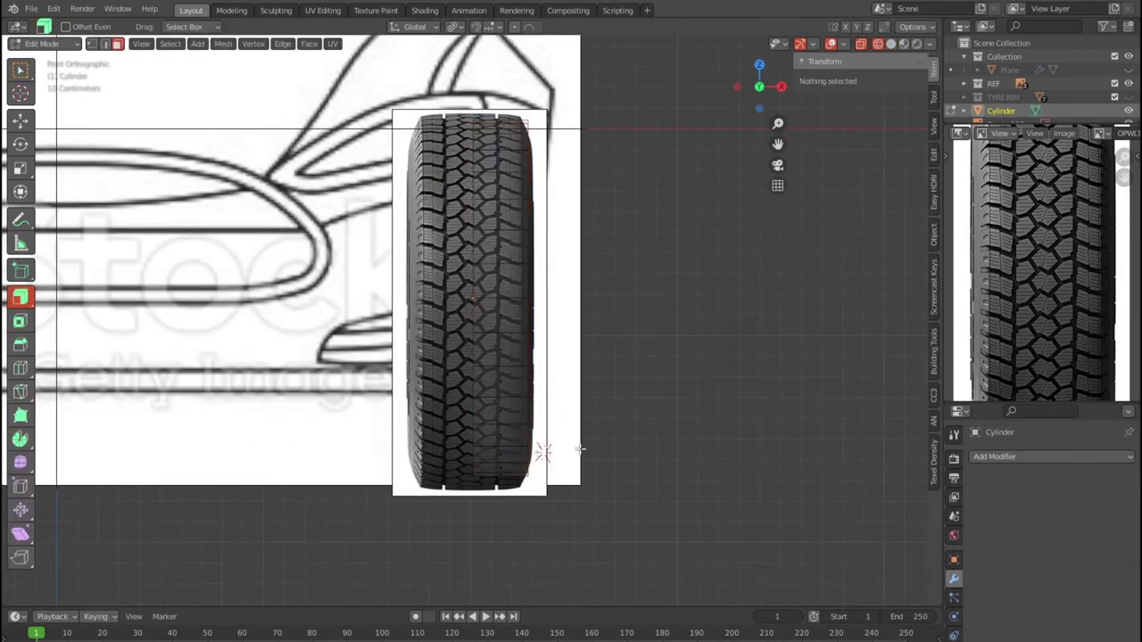
{"action": "key", "text": "Tab"}
{"action": "middle_click_drag", "start_coordinate": [580, 454], "coordinate": [524, 471]}
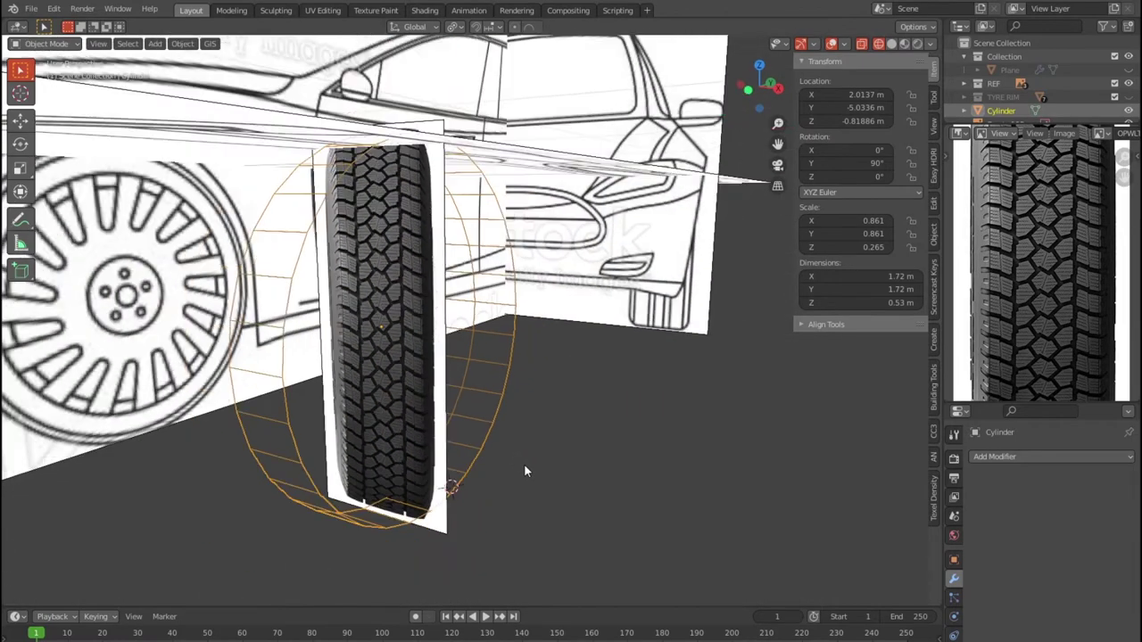
{"action": "key", "text": "KP_3"}
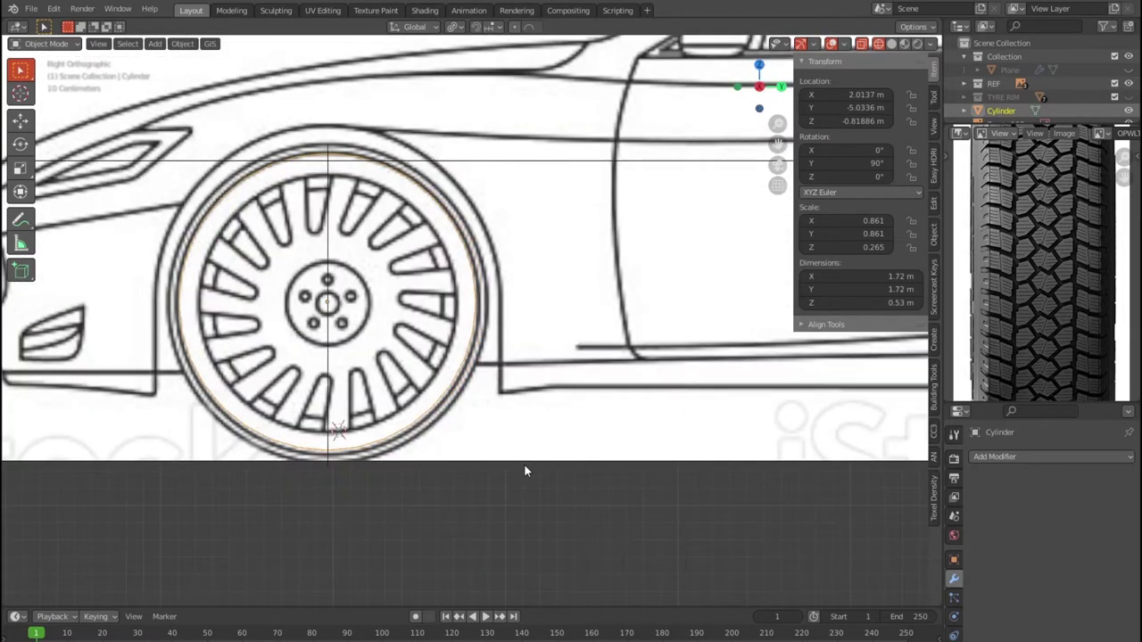
{"action": "key", "text": "Tab"}
{"action": "mouse_move", "coordinate": [508, 474]}
{"action": "middle_mouse_down"}
{"action": "mouse_move", "coordinate": [535, 520]}
{"action": "mouse_move", "coordinate": [502, 437]}
{"action": "mouse_move", "coordinate": [622, 411]}
{"action": "mouse_move", "coordinate": [660, 410]}
{"action": "mouse_move", "coordinate": [661, 423]}
{"action": "middle_mouse_up"}
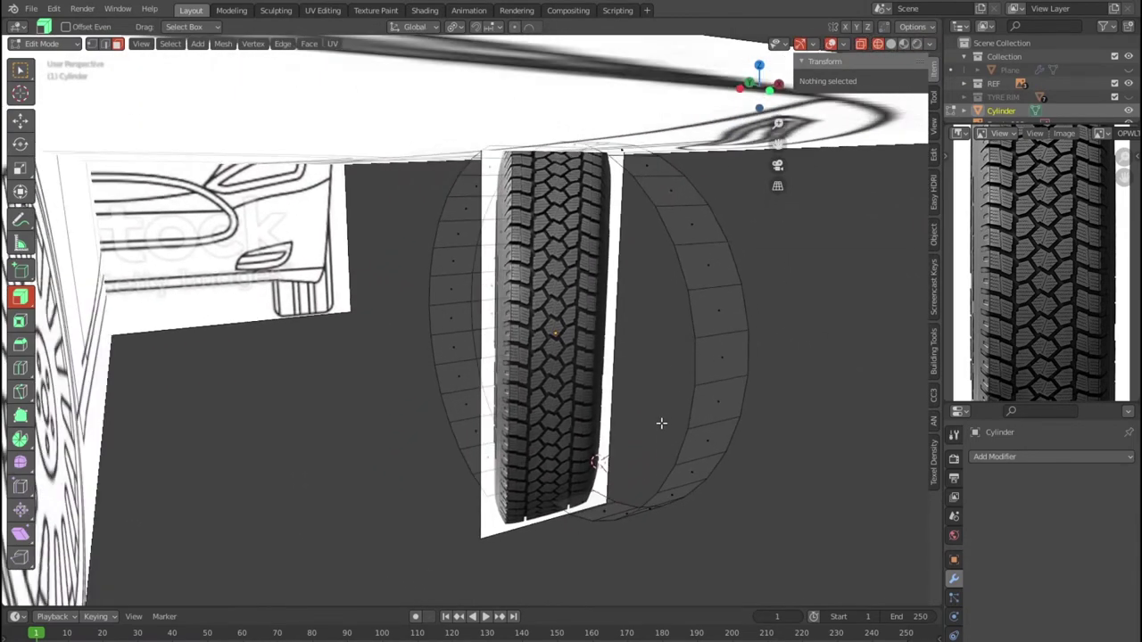
{"action": "key", "text": "KP_1"}
Step: Try selecting a column of ring vertices, then clear it and zoom into the wireframe ring
{"action": "mouse_move", "coordinate": [410, 408]}
{"action": "left_mouse_down"}
{"action": "mouse_move", "coordinate": [459, 556]}
{"action": "mouse_move", "coordinate": [482, 567]}
{"action": "left_mouse_up"}
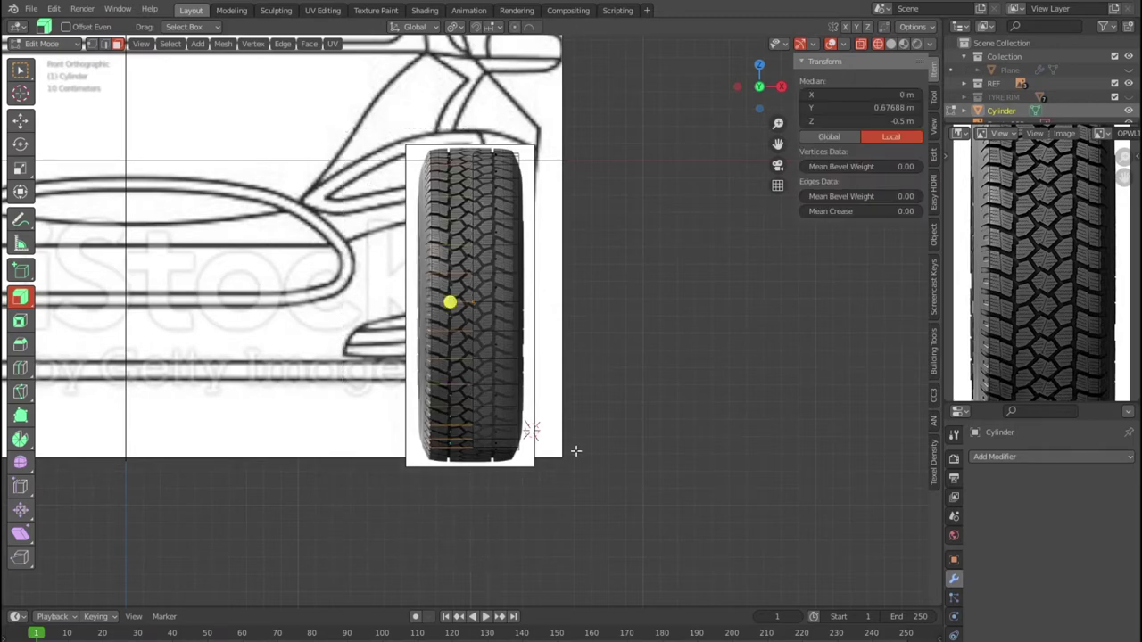
{"action": "scroll", "coordinate": [575, 451], "scroll_direction": "down", "scroll_amount": 1}
{"action": "scroll", "coordinate": [577, 441], "scroll_direction": "down", "scroll_amount": 1}
{"action": "key", "text": "alt+a"}
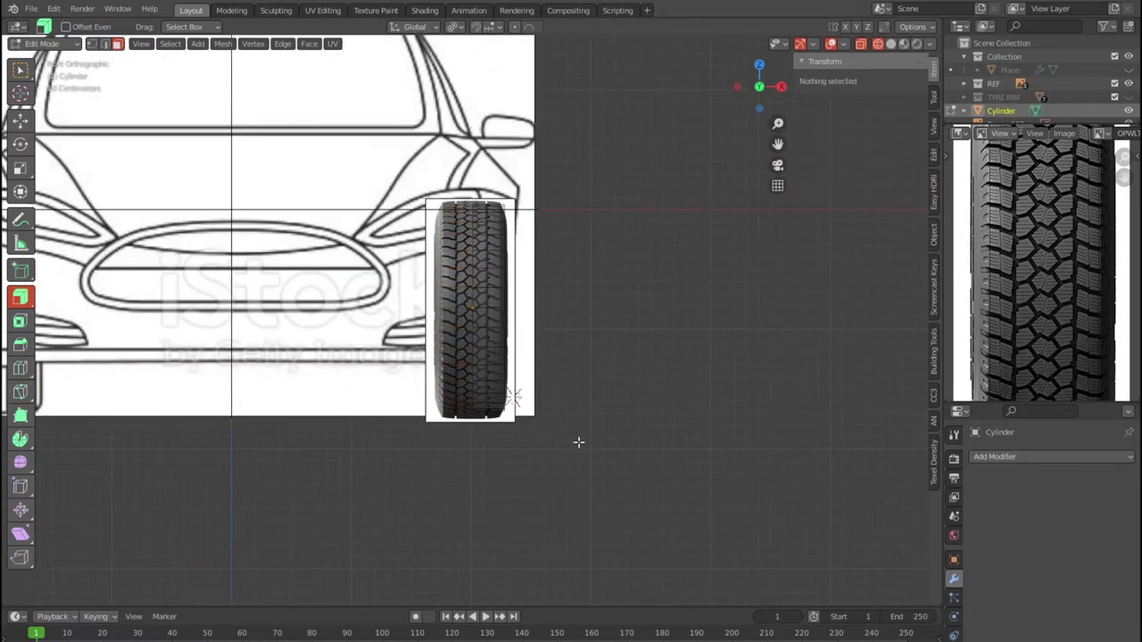
{"action": "key", "text": "Tab"}
{"action": "mouse_move", "coordinate": [577, 431]}
{"action": "middle_mouse_down"}
{"action": "mouse_move", "coordinate": [565, 488]}
{"action": "mouse_move", "coordinate": [475, 439]}
{"action": "mouse_move", "coordinate": [483, 456]}
{"action": "mouse_move", "coordinate": [464, 467]}
{"action": "mouse_move", "coordinate": [410, 462]}
{"action": "mouse_move", "coordinate": [390, 454]}
{"action": "mouse_move", "coordinate": [423, 454]}
{"action": "mouse_move", "coordinate": [372, 439]}
{"action": "middle_mouse_up"}
{"action": "key", "text": "Tab"}
{"action": "scroll", "coordinate": [361, 439], "scroll_direction": "up", "scroll_amount": 2}
{"action": "scroll", "coordinate": [349, 438], "scroll_direction": "up", "scroll_amount": 2}
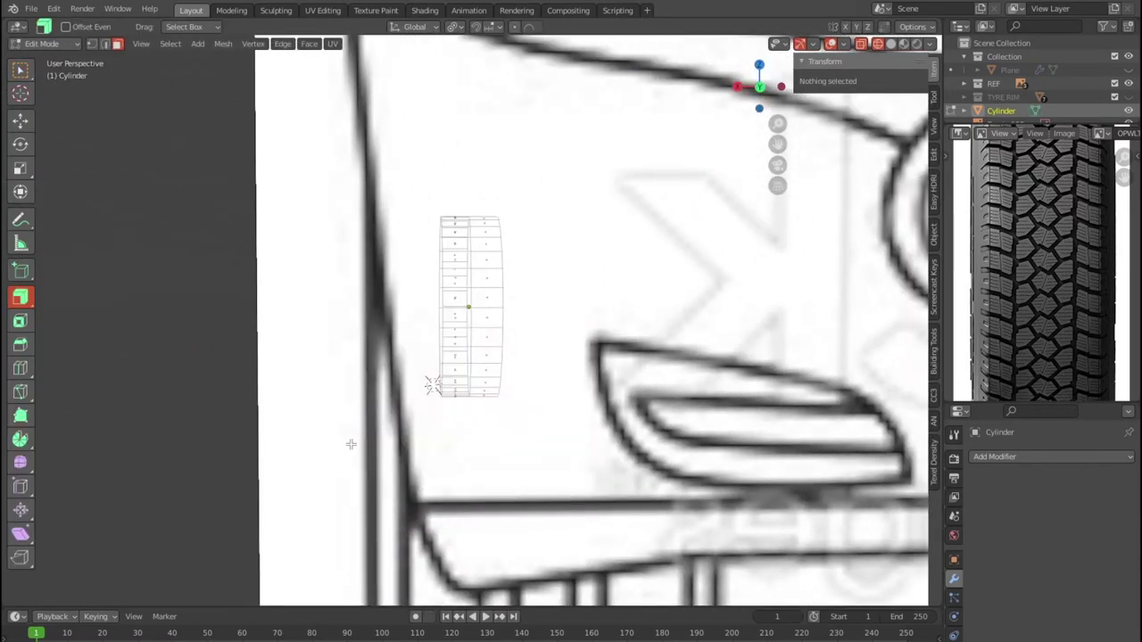
{"action": "scroll", "coordinate": [348, 439], "scroll_direction": "up", "scroll_amount": 2}
{"action": "scroll", "coordinate": [347, 445], "scroll_direction": "up", "scroll_amount": 2}
{"action": "middle_click_drag", "start_coordinate": [350, 445], "coordinate": [342, 447]}
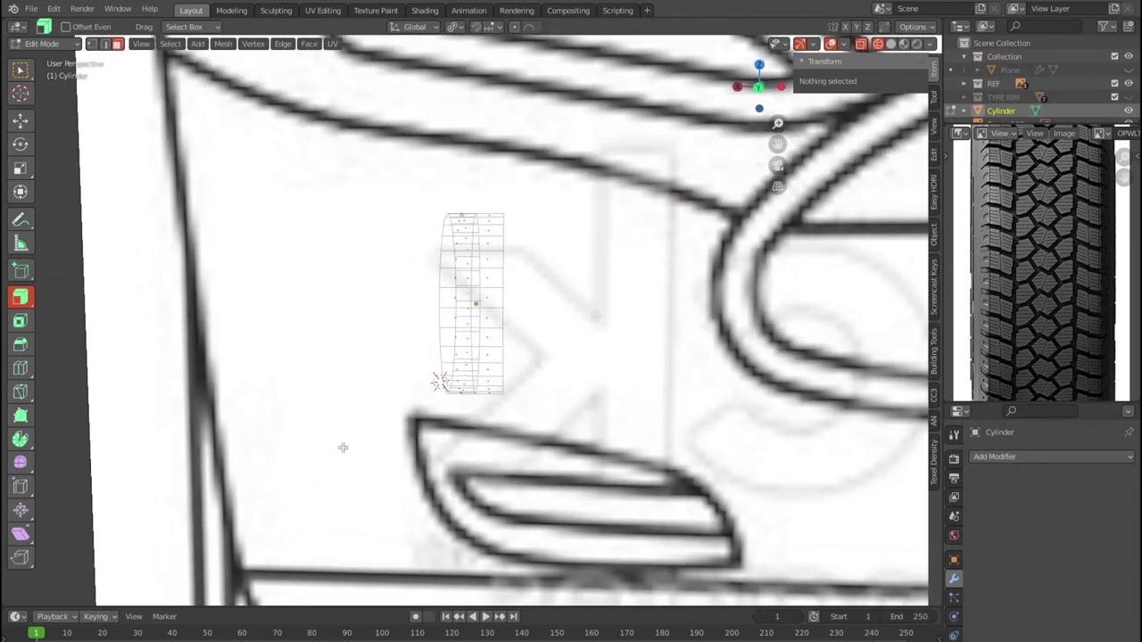
Step: Select the outer column of ring vertices and delete it, narrowing the ring to 0.265 m
{"action": "left_click_drag", "start_coordinate": [504, 453], "coordinate": [496, 454]}
{"action": "left_click", "coordinate": [470, 331]}
{"action": "left_click", "coordinate": [569, 473]}
{"action": "left_click_drag", "start_coordinate": [494, 231], "coordinate": [513, 185]}
{"action": "left_click_drag", "start_coordinate": [509, 434], "coordinate": [497, 453]}
{"action": "right_click", "coordinate": [504, 457]}
{"action": "key", "text": "Escape"}
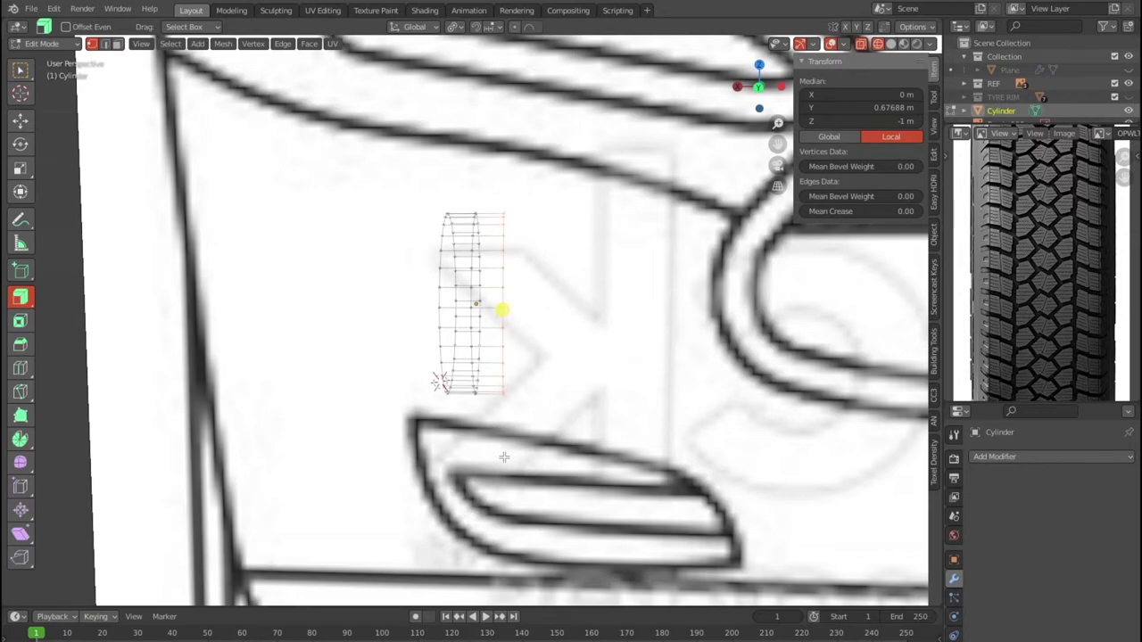
{"action": "key", "text": "x"}
{"action": "left_click", "coordinate": [487, 425]}
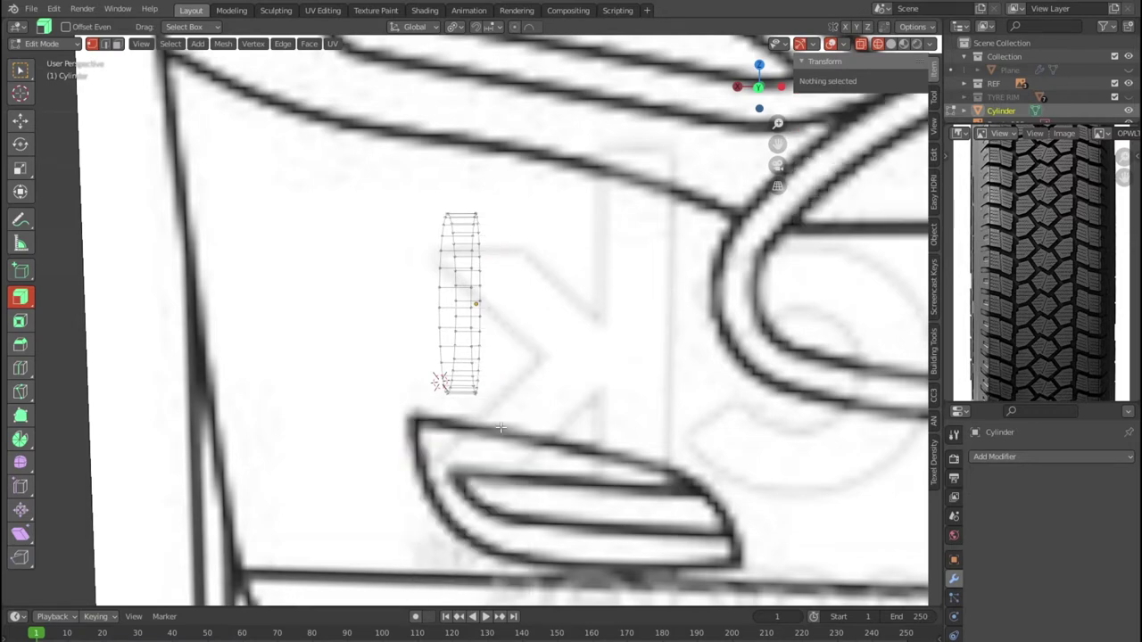
{"action": "middle_click_drag", "start_coordinate": [571, 437], "coordinate": [569, 439]}
{"action": "key", "text": "Tab"}
{"action": "scroll", "coordinate": [568, 438], "scroll_direction": "down", "scroll_amount": 5}
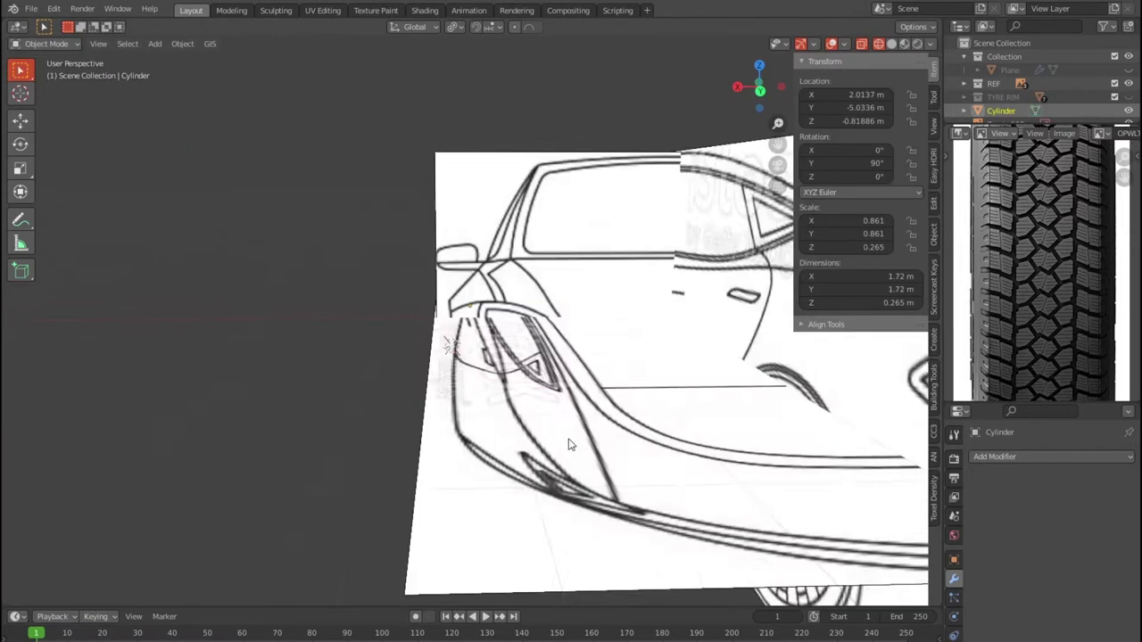
Step: Add a Mirror modifier to the tread cylinder in the front view
{"action": "scroll", "coordinate": [778, 429], "scroll_direction": "down", "scroll_amount": 5}
{"action": "key", "text": "KP_1"}
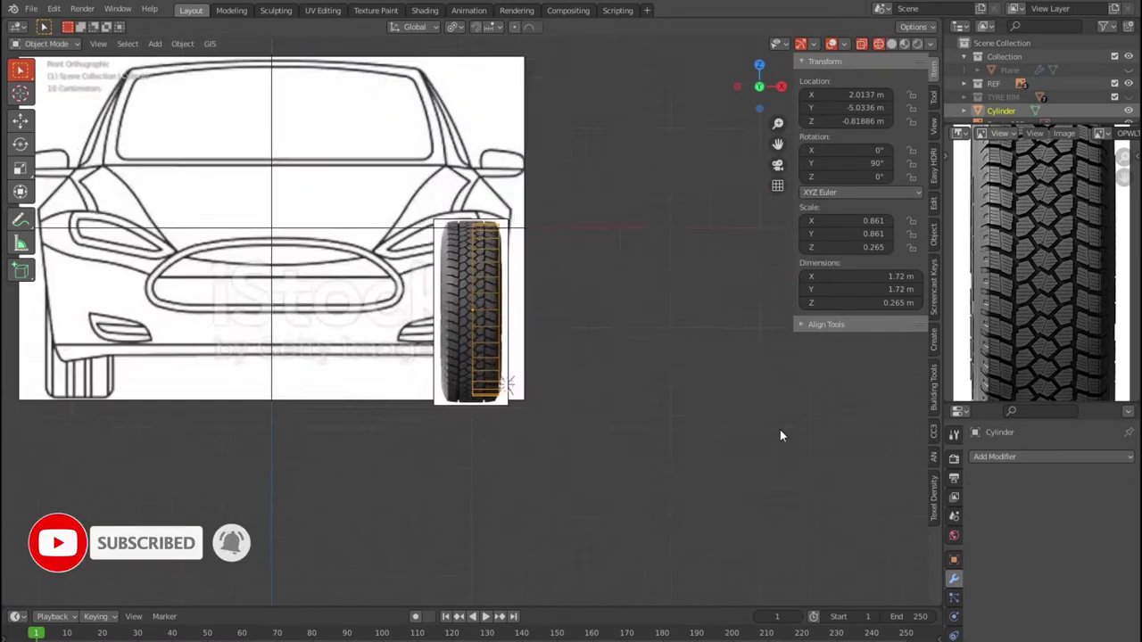
{"action": "scroll", "coordinate": [780, 436], "scroll_direction": "up", "scroll_amount": 6}
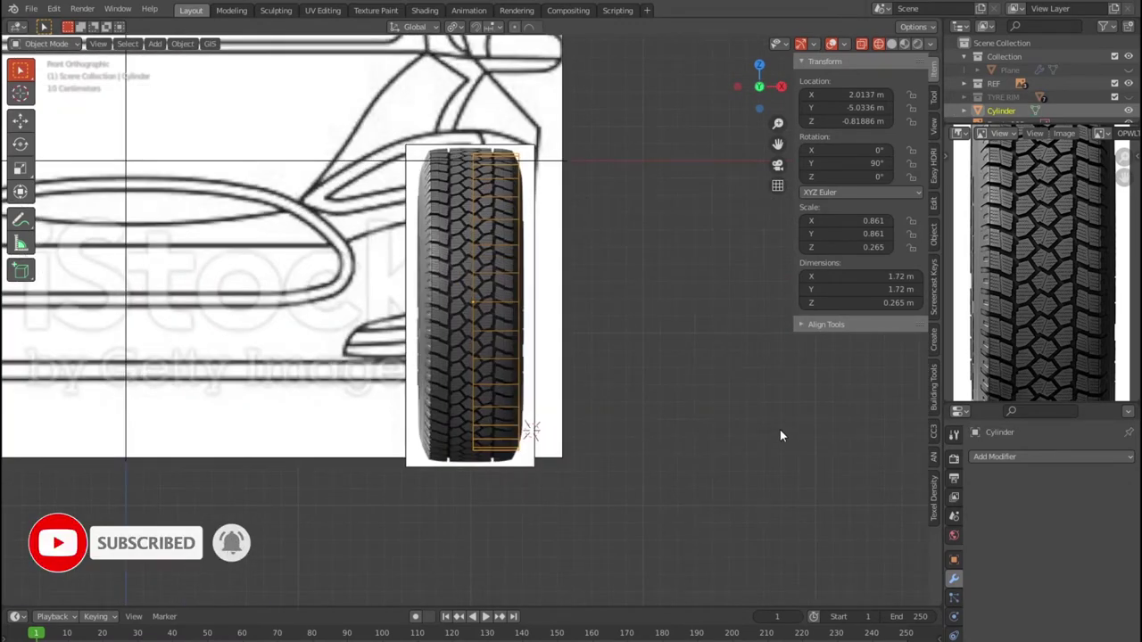
{"action": "scroll", "coordinate": [780, 436], "scroll_direction": "up", "scroll_amount": 1}
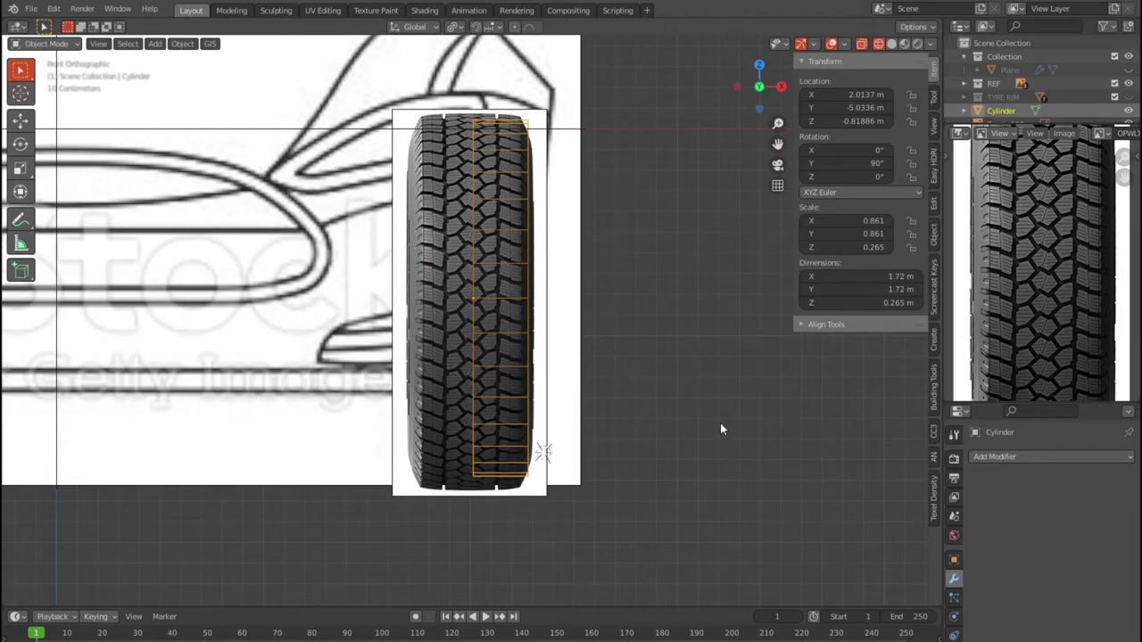
{"action": "key", "text": "Tab"}
{"action": "key", "text": "Tab"}
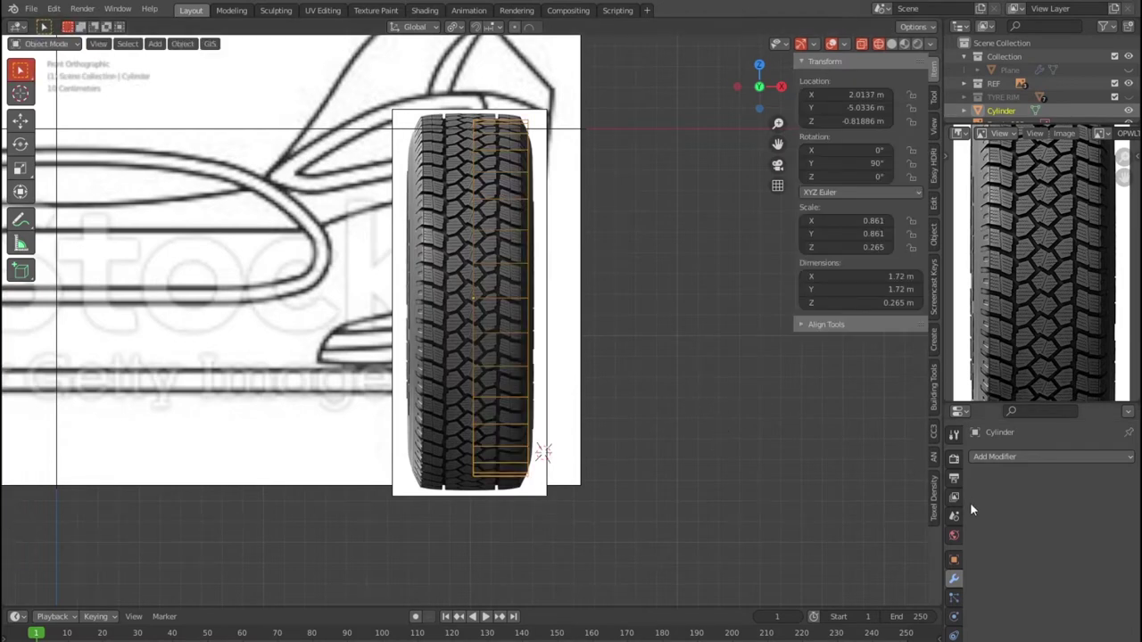
{"action": "left_click", "coordinate": [996, 457]}
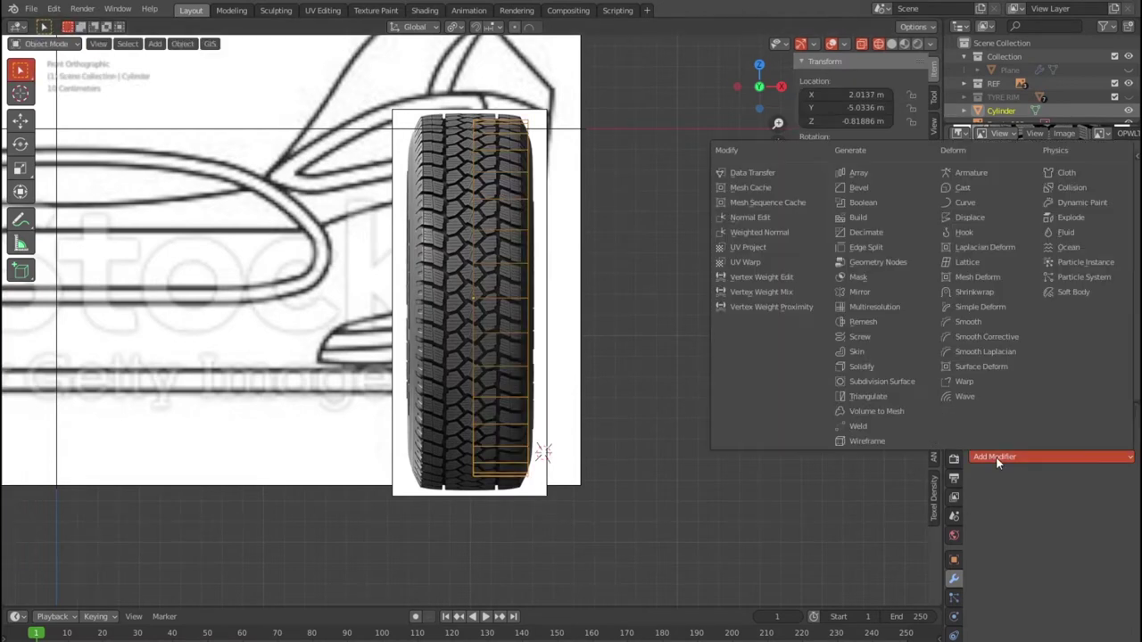
{"action": "left_click", "coordinate": [873, 293]}
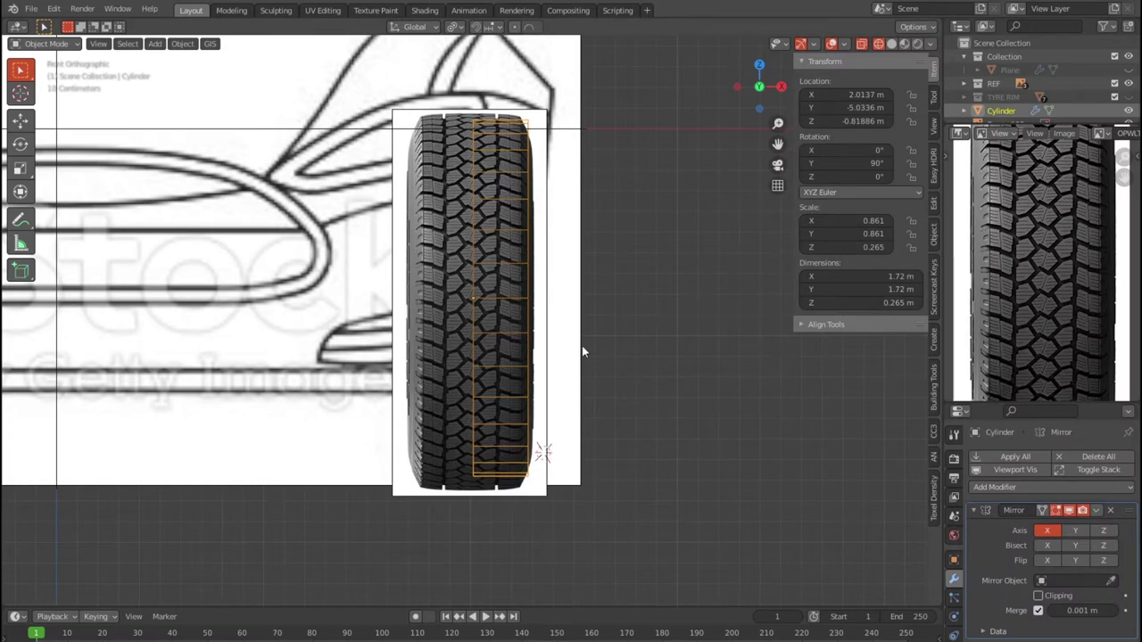
Step: Apply all transforms to the cylinder so rotation and scale reset
{"action": "key", "text": "ctrl+a"}
{"action": "left_click", "coordinate": [565, 388]}
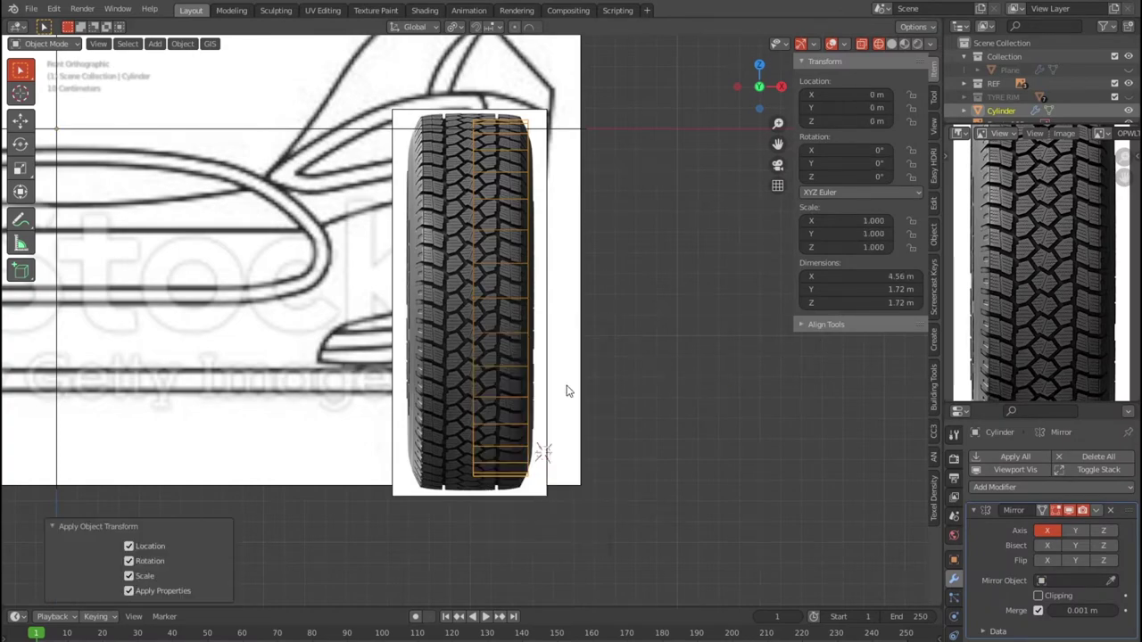
{"action": "middle_click_drag", "start_coordinate": [661, 400], "coordinate": [540, 410]}
{"action": "key", "text": "KP_1"}
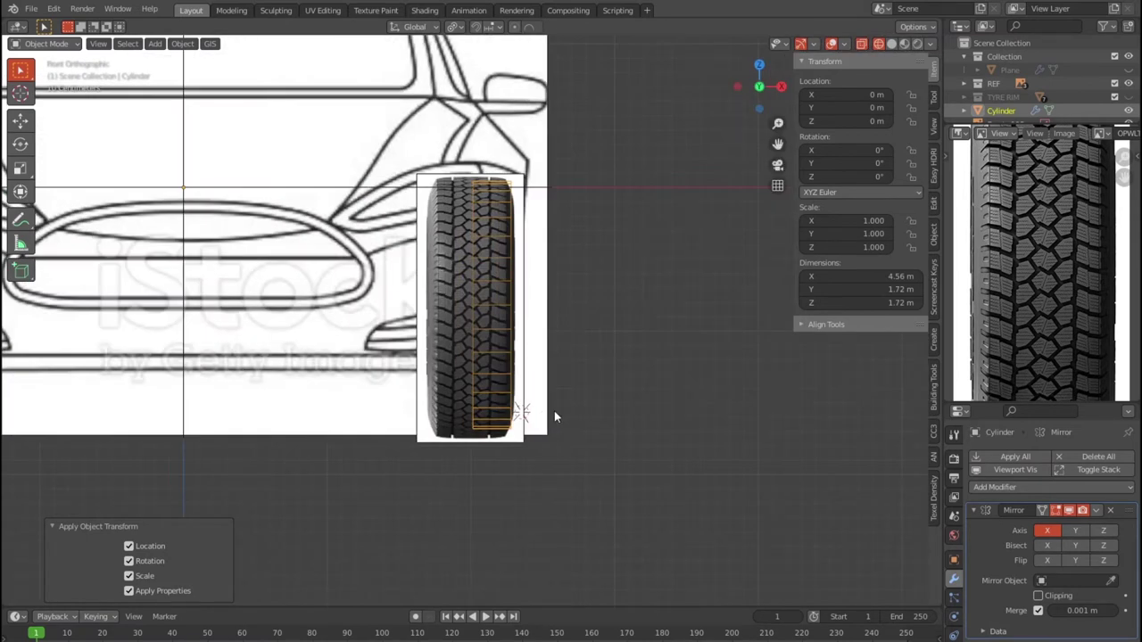
{"action": "scroll", "coordinate": [542, 392], "scroll_direction": "up", "scroll_amount": 3}
Step: Place the 3D cursor beside the tire and compare it in side and front views
{"action": "right_click", "coordinate": [473, 294], "text": "shift"}
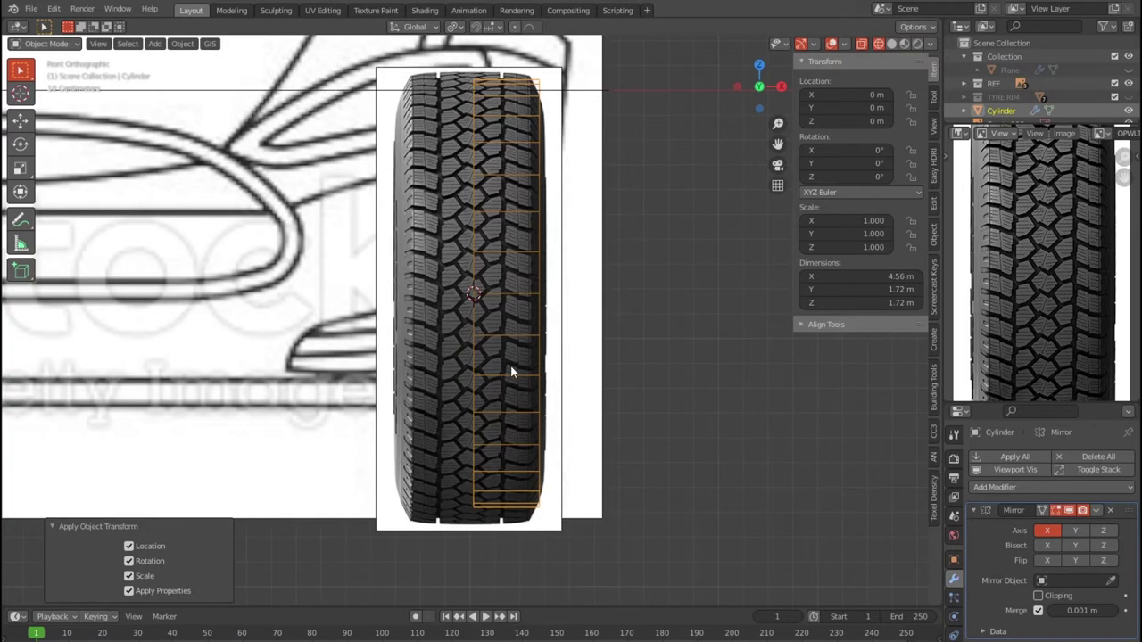
{"action": "key", "text": "KP_3"}
{"action": "scroll", "coordinate": [410, 361], "scroll_direction": "down", "scroll_amount": 1}
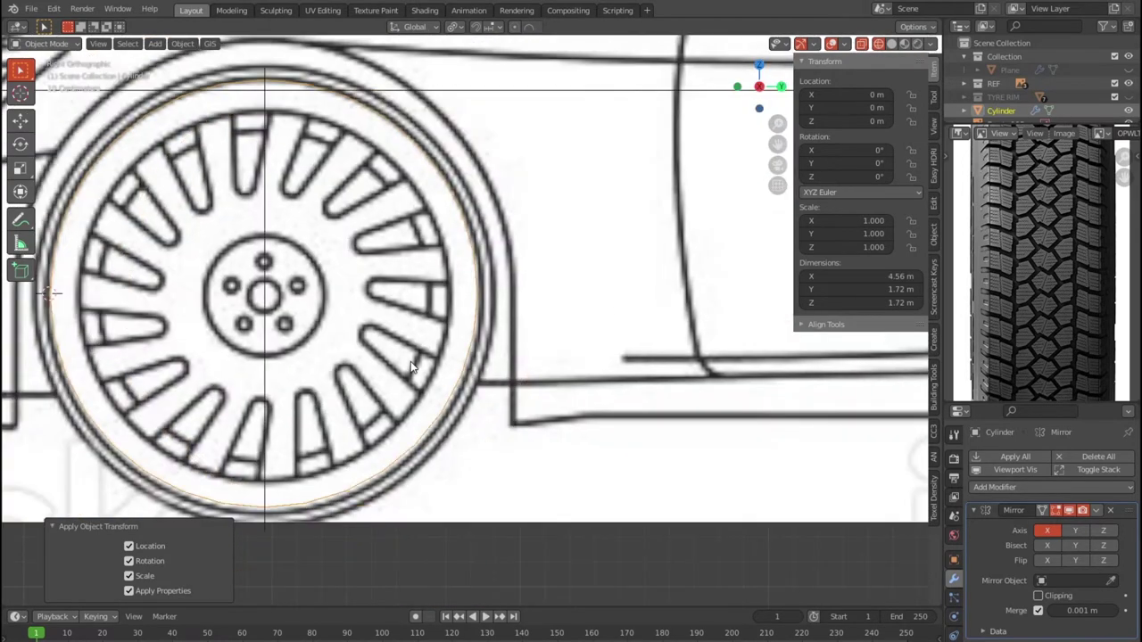
{"action": "scroll", "coordinate": [432, 362], "scroll_direction": "down", "scroll_amount": 2}
{"action": "scroll", "coordinate": [315, 328], "scroll_direction": "up", "scroll_amount": 1}
{"action": "scroll", "coordinate": [245, 316], "scroll_direction": "up", "scroll_amount": 3}
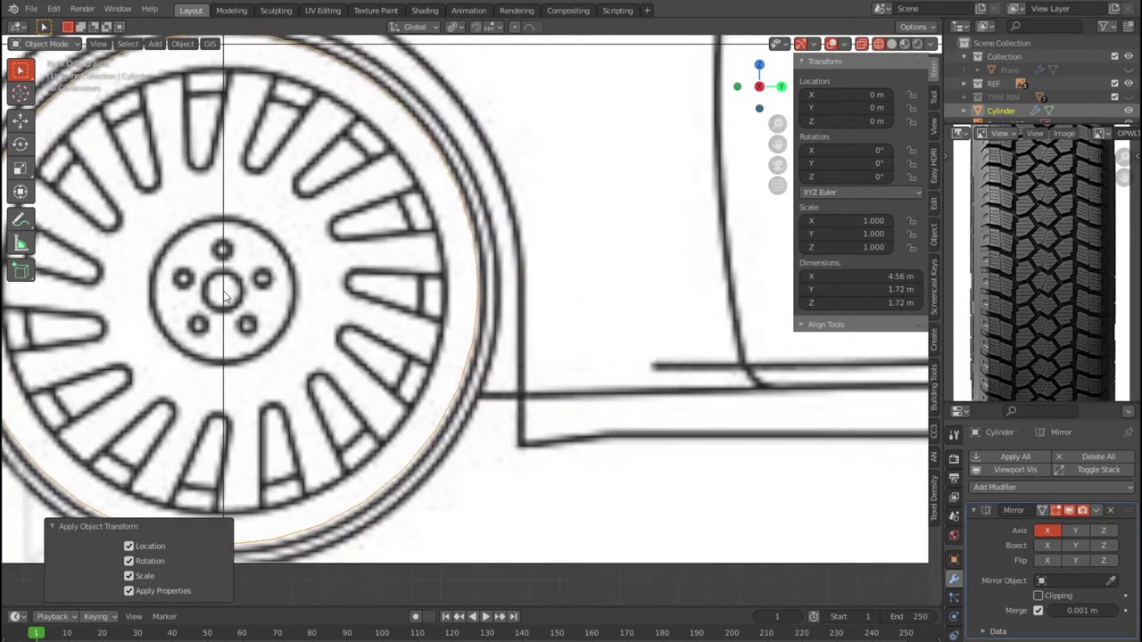
{"action": "scroll", "coordinate": [334, 351], "scroll_direction": "down", "scroll_amount": 2}
{"action": "scroll", "coordinate": [339, 351], "scroll_direction": "down", "scroll_amount": 3}
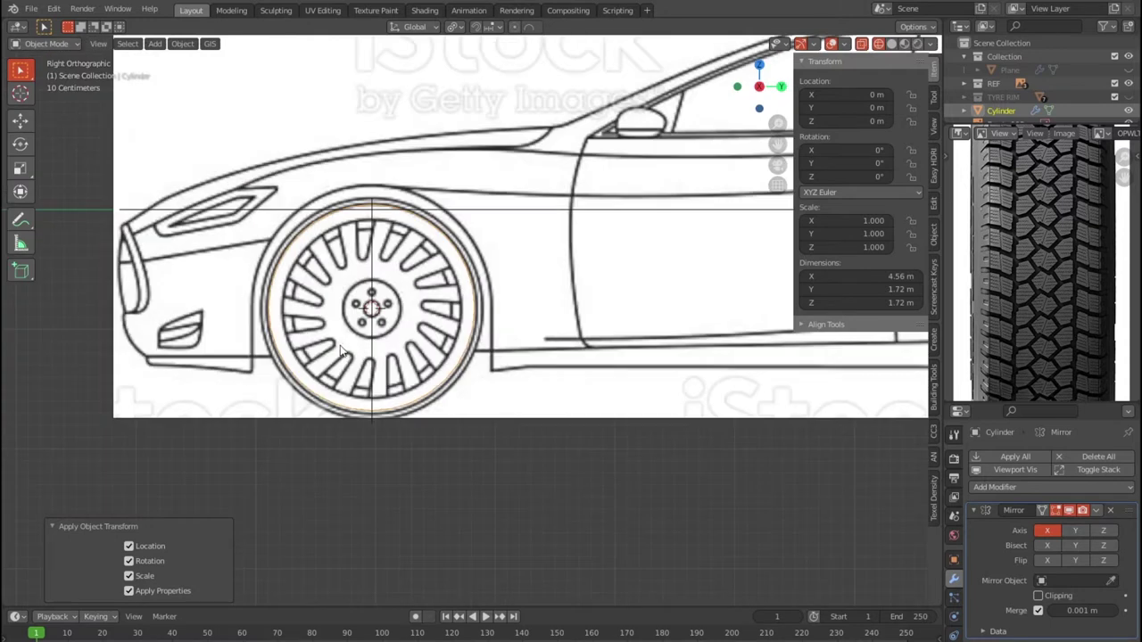
{"action": "key", "text": "KP_1"}
{"action": "scroll", "coordinate": [544, 408], "scroll_direction": "up", "scroll_amount": 2}
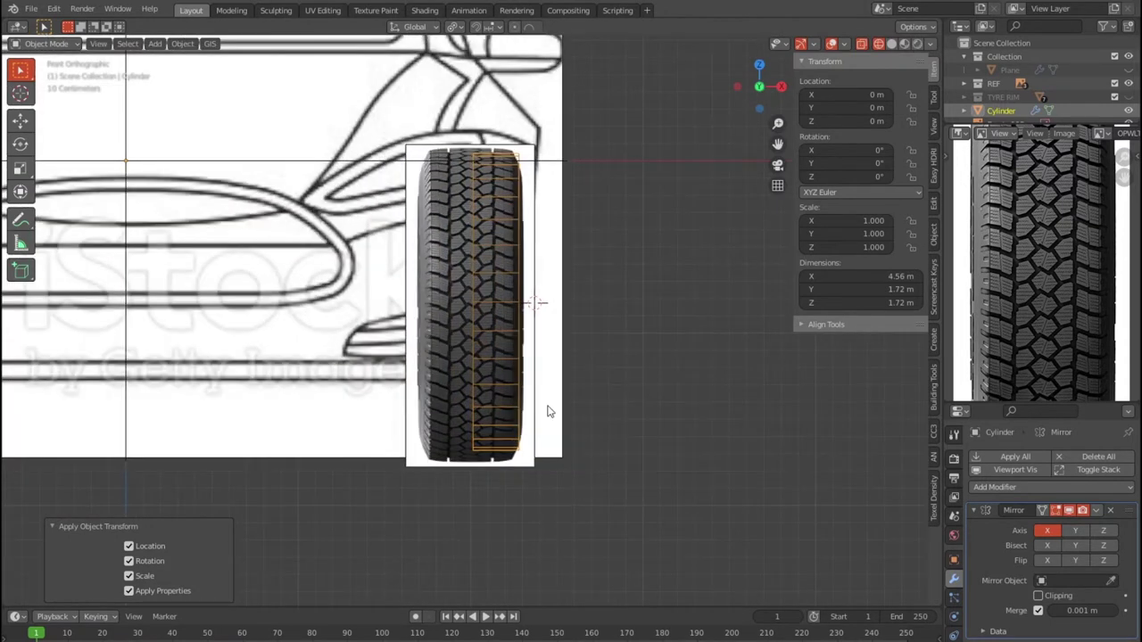
Step: Remove the trial Mirror modifier, leaving the ring 0.265 m wide
{"action": "left_click", "coordinate": [1110, 509]}
{"action": "scroll", "coordinate": [777, 421], "scroll_direction": "up", "scroll_amount": 1}
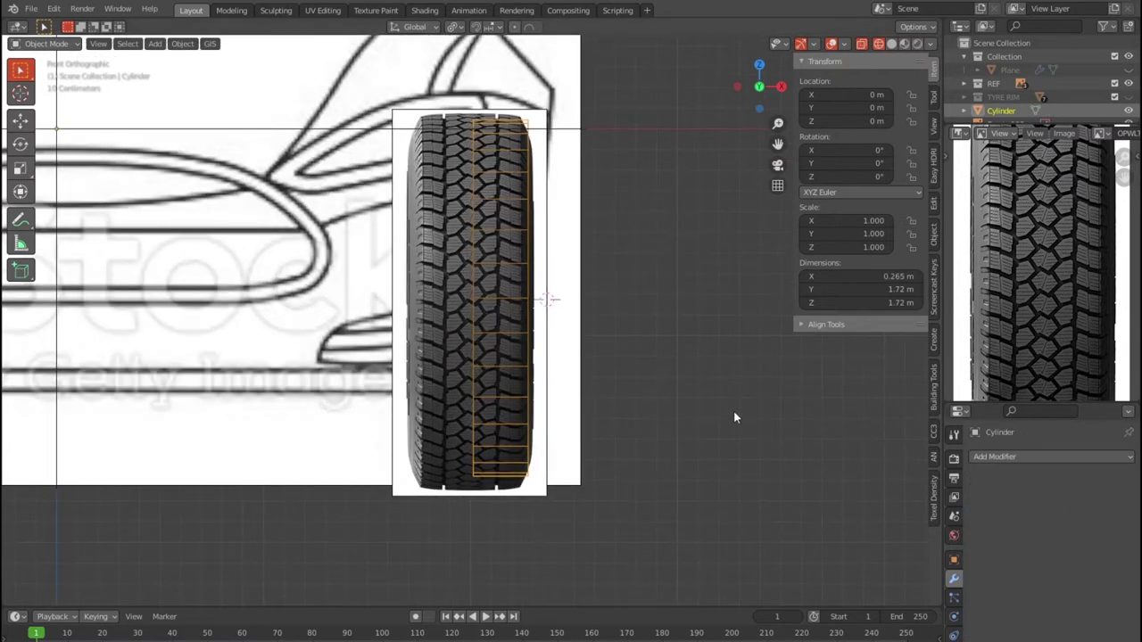
{"action": "left_click", "coordinate": [182, 43]}
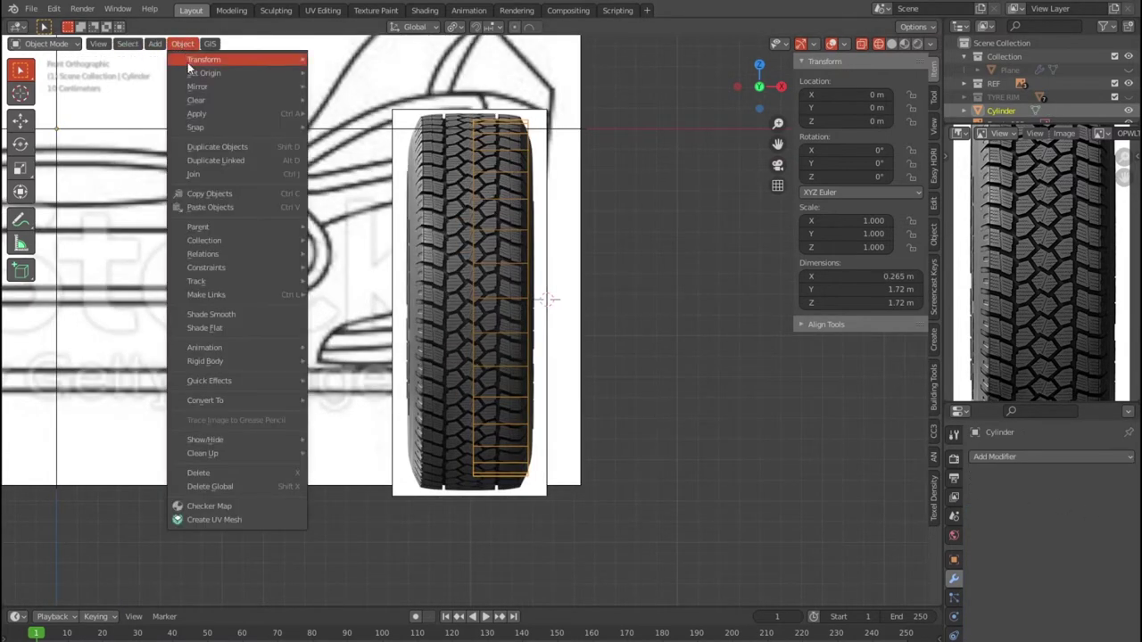
{"action": "mouse_move", "coordinate": [204, 72]}
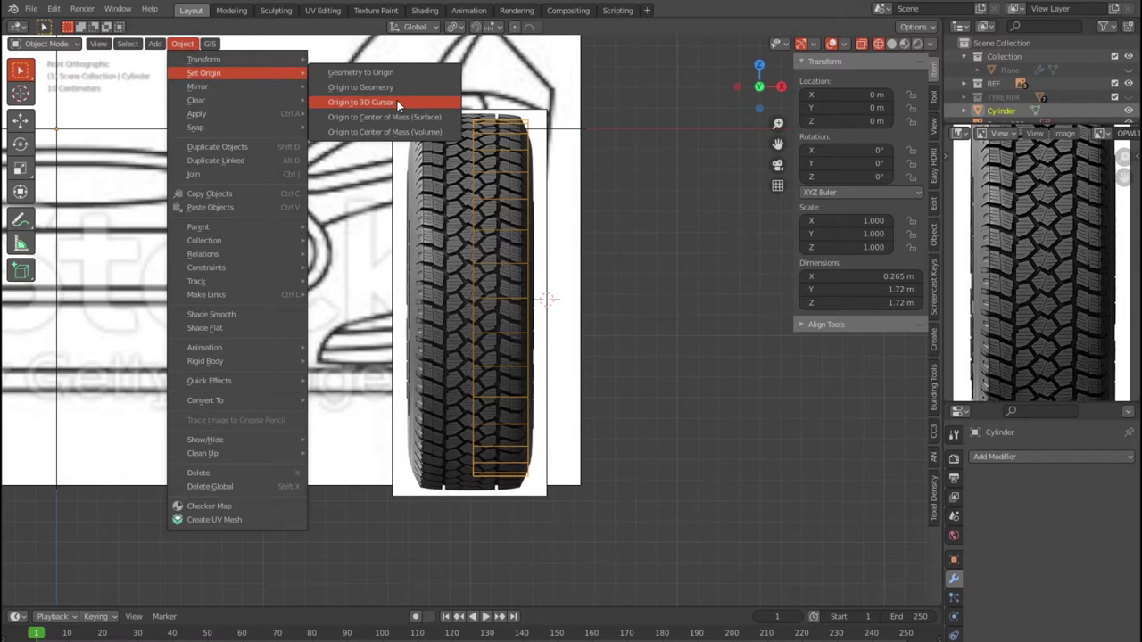
Step: Set the cylinder's origin to the 3D cursor and zoom in closely
{"action": "left_click", "coordinate": [396, 101]}
{"action": "scroll", "coordinate": [694, 359], "scroll_direction": "up", "scroll_amount": 2}
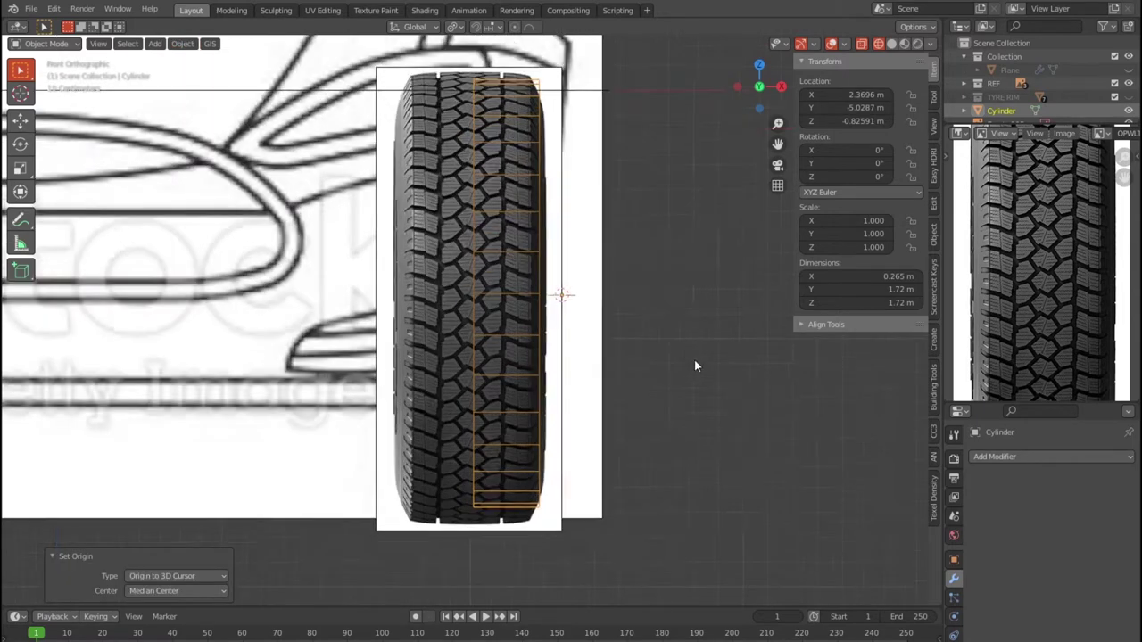
{"action": "scroll", "coordinate": [694, 359], "scroll_direction": "up", "scroll_amount": 1}
{"action": "scroll", "coordinate": [487, 299], "scroll_direction": "up", "scroll_amount": 2}
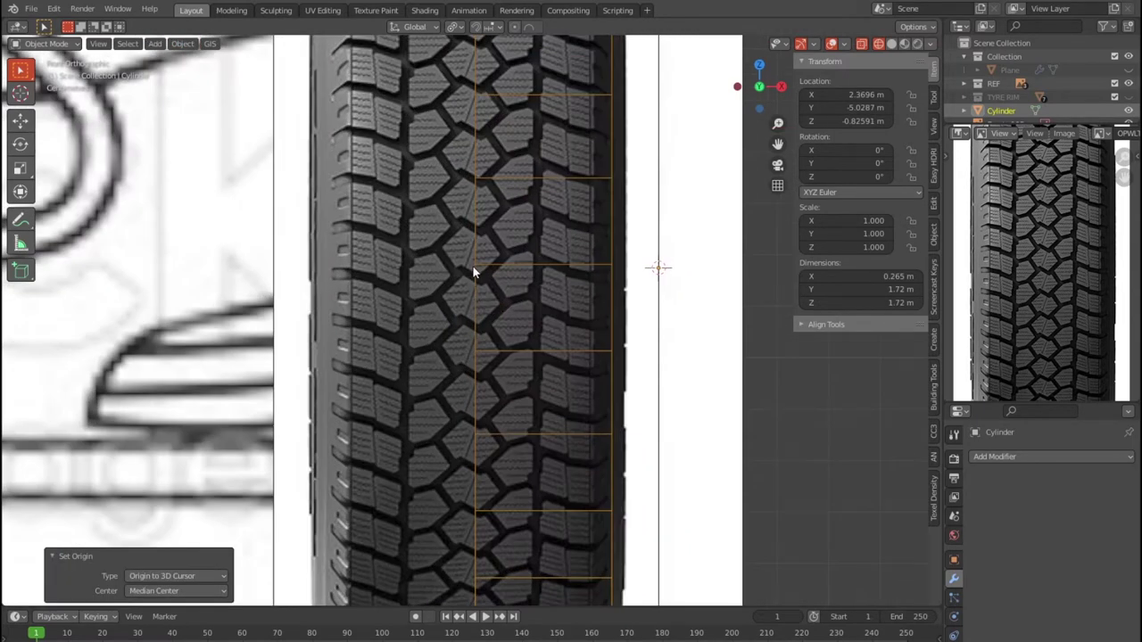
{"action": "scroll", "coordinate": [485, 268], "scroll_direction": "up", "scroll_amount": 5}
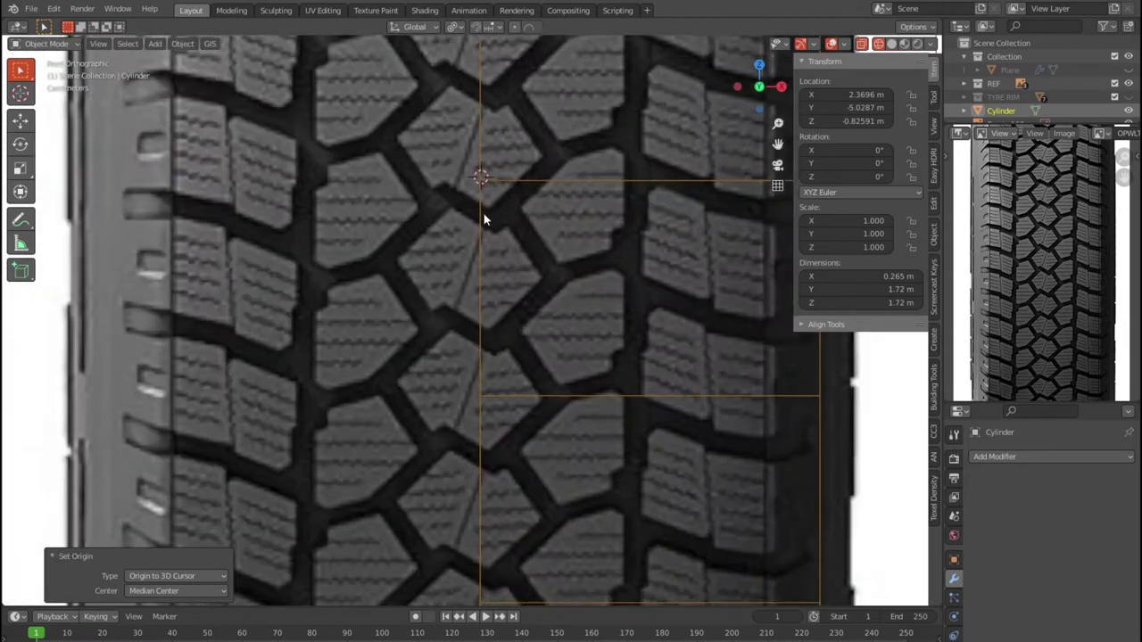
{"action": "scroll", "coordinate": [488, 191], "scroll_direction": "up", "scroll_amount": 4}
{"action": "scroll", "coordinate": [525, 134], "scroll_direction": "up", "scroll_amount": 2}
{"action": "scroll", "coordinate": [517, 280], "scroll_direction": "up", "scroll_amount": 3}
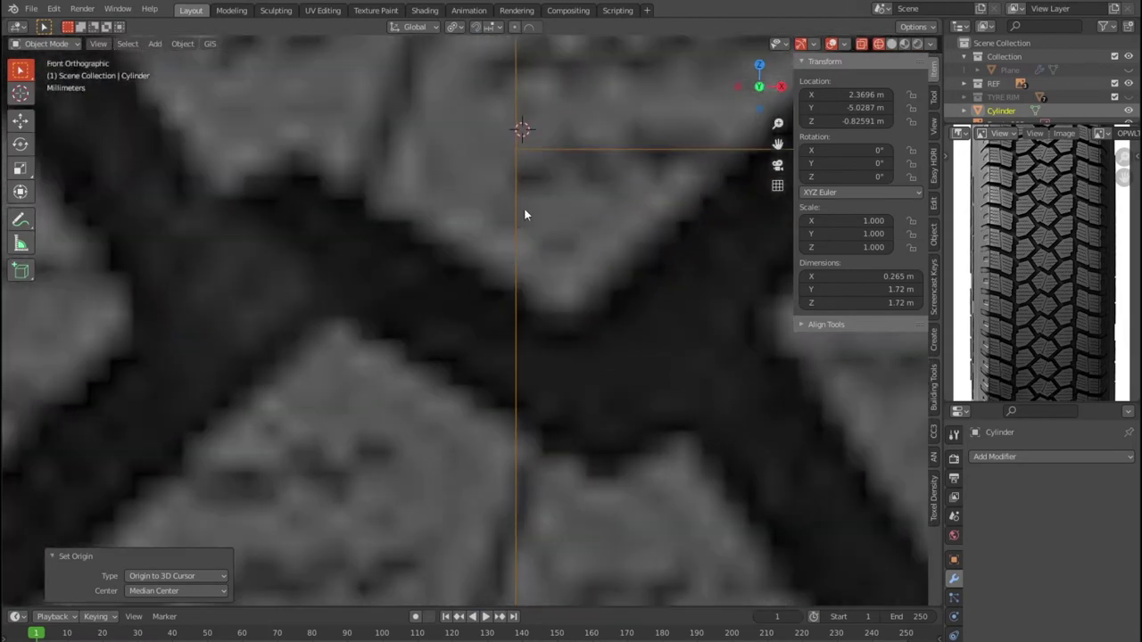
{"action": "scroll", "coordinate": [527, 215], "scroll_direction": "up", "scroll_amount": 2}
{"action": "scroll", "coordinate": [479, 339], "scroll_direction": "up", "scroll_amount": 3}
{"action": "scroll", "coordinate": [458, 337], "scroll_direction": "up", "scroll_amount": 3}
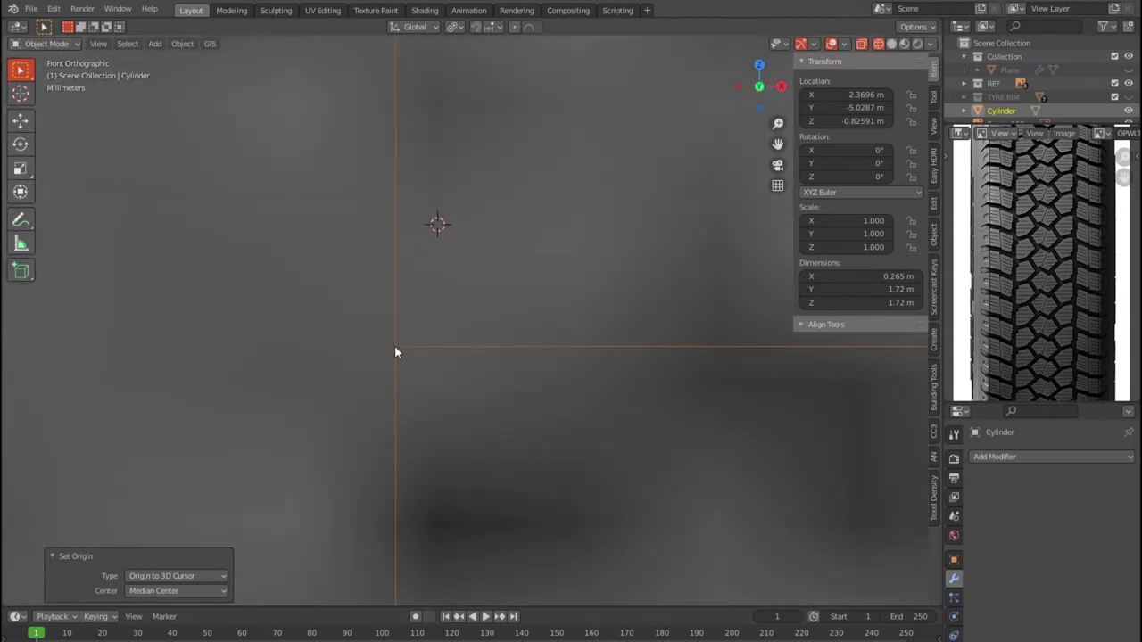
Step: Re-place the 3D cursor at the axis crossing and set the origin there (2.0137, -5.8949, -0.81886 m)
{"action": "right_click", "coordinate": [395, 347], "text": "shift"}
{"action": "mouse_move", "coordinate": [400, 359]}
{"action": "middle_mouse_down", "text": "shift"}
{"action": "mouse_move", "coordinate": [208, 428]}
{"action": "mouse_move", "coordinate": [397, 349]}
{"action": "mouse_move", "coordinate": [452, 312]}
{"action": "middle_mouse_up", "text": "shift"}
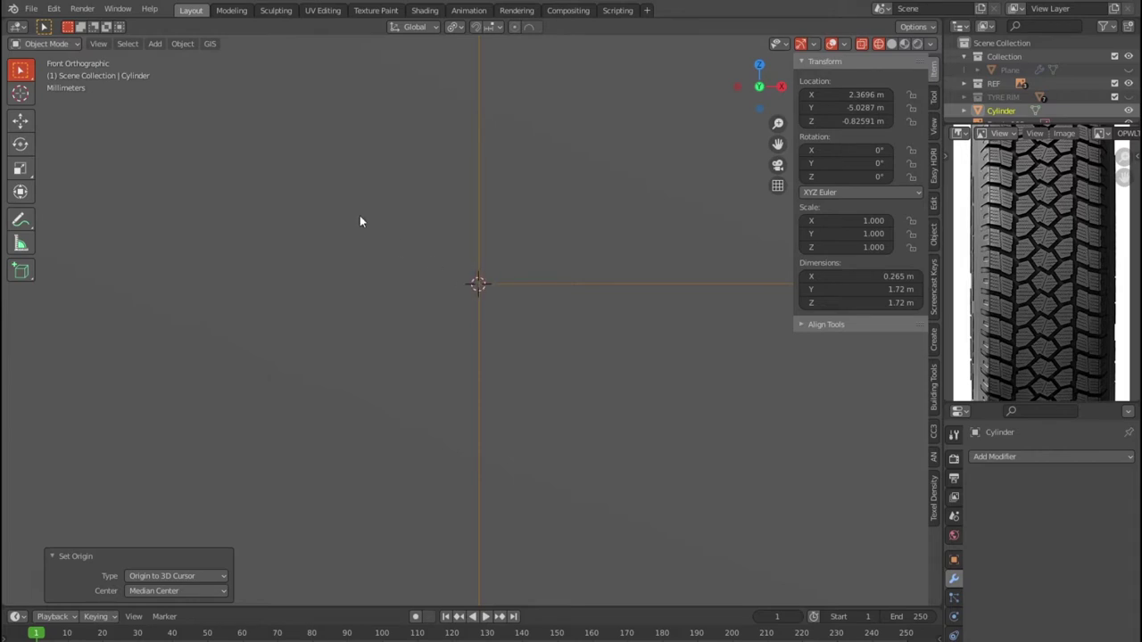
{"action": "left_click", "coordinate": [176, 44]}
{"action": "mouse_move", "coordinate": [204, 73]}
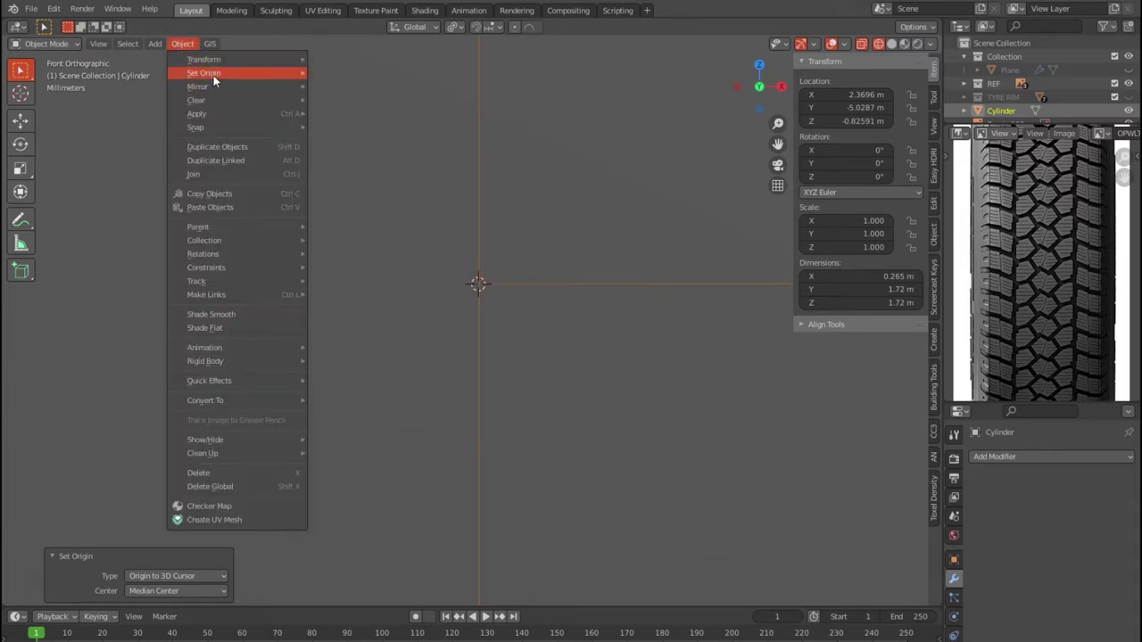
{"action": "left_click", "coordinate": [382, 105]}
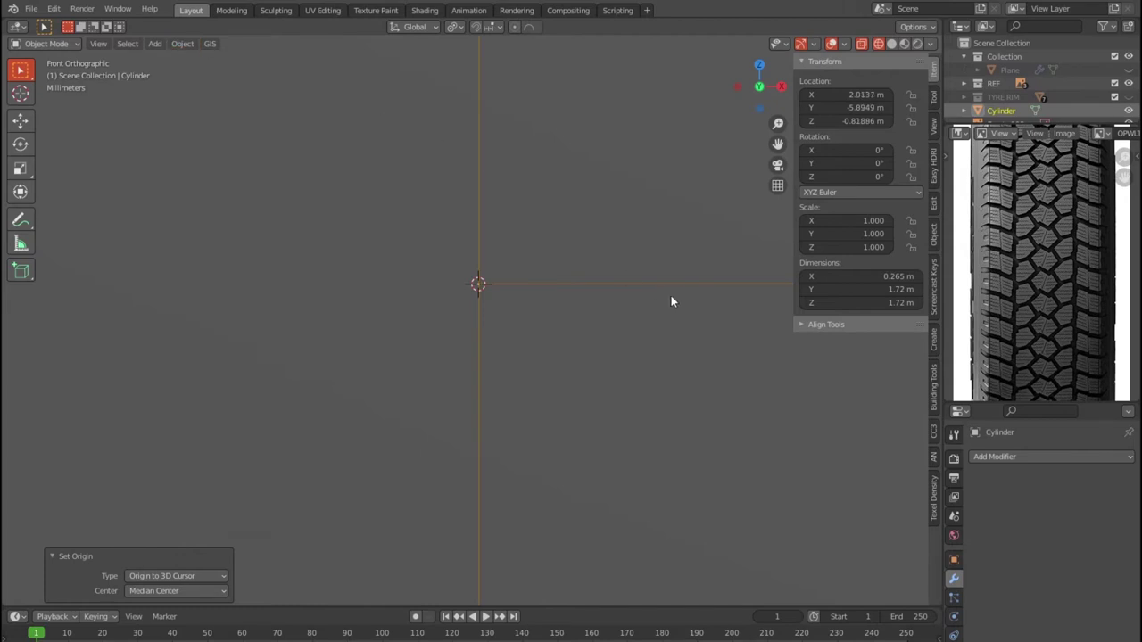
{"action": "left_click", "coordinate": [987, 461]}
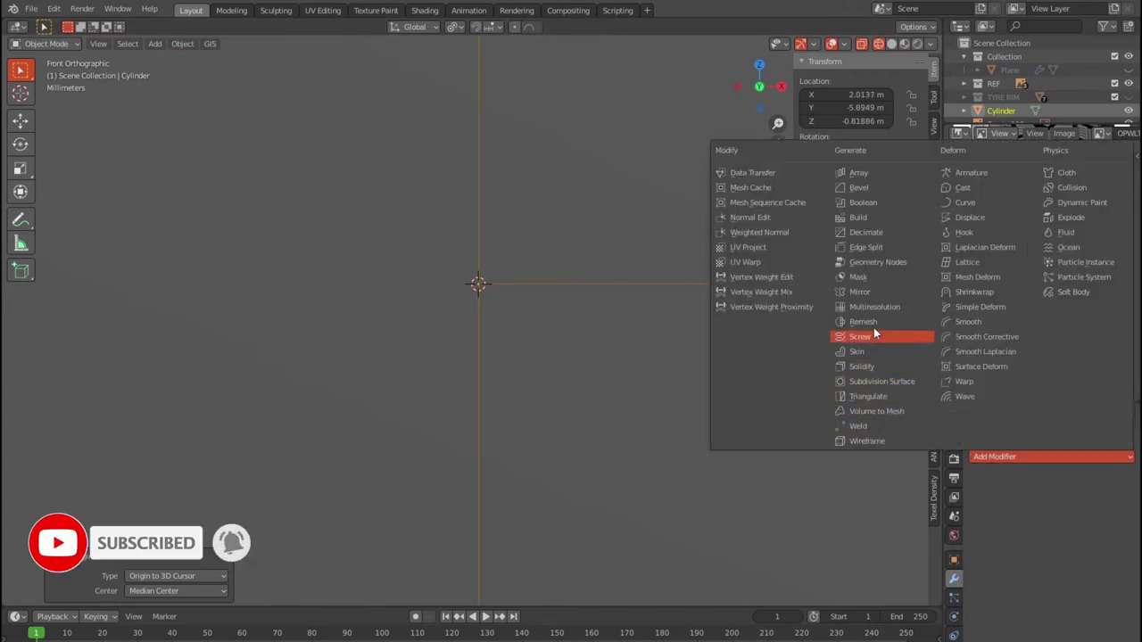
Step: Add a Mirror modifier to the tire cylinder
{"action": "left_click", "coordinate": [860, 293]}
{"action": "scroll", "coordinate": [636, 374], "scroll_direction": "down", "scroll_amount": 1}
{"action": "scroll", "coordinate": [636, 373], "scroll_direction": "down", "scroll_amount": 2}
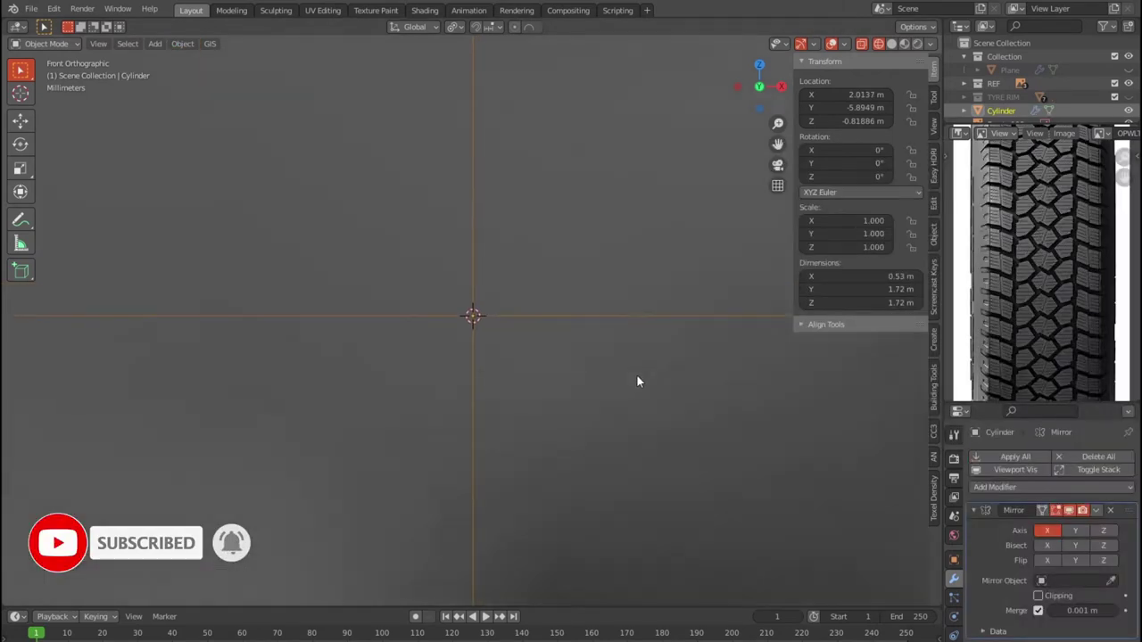
{"action": "scroll", "coordinate": [636, 374], "scroll_direction": "down", "scroll_amount": 3}
{"action": "scroll", "coordinate": [636, 374], "scroll_direction": "down", "scroll_amount": 3}
{"action": "scroll", "coordinate": [637, 377], "scroll_direction": "down", "scroll_amount": 3}
{"action": "scroll", "coordinate": [637, 376], "scroll_direction": "down", "scroll_amount": 2}
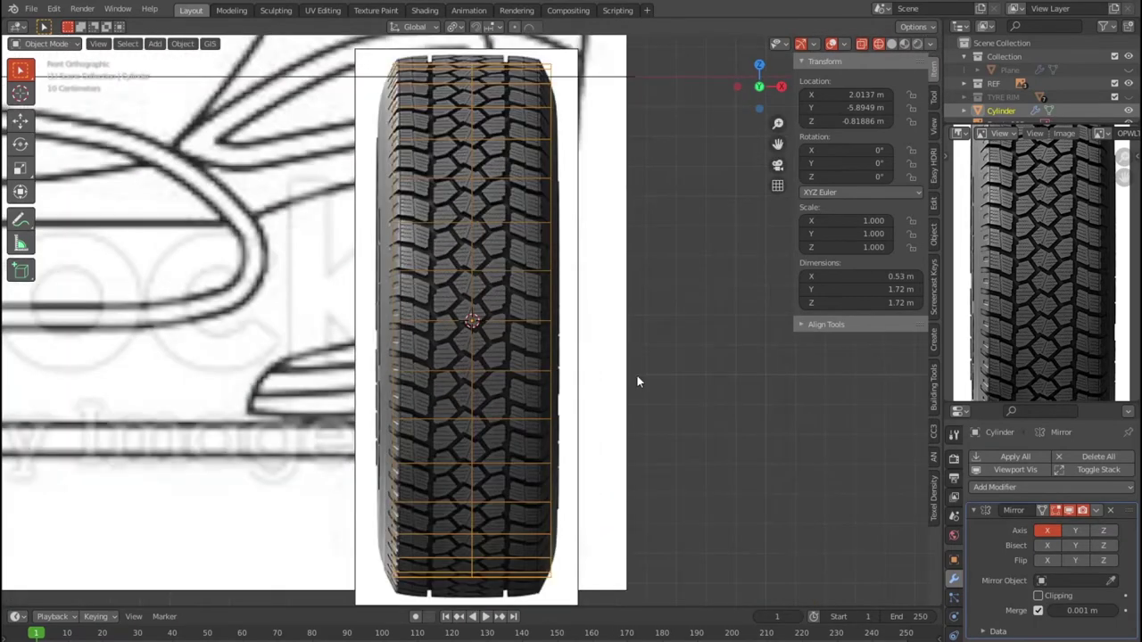
{"action": "scroll", "coordinate": [637, 376], "scroll_direction": "down", "scroll_amount": 2}
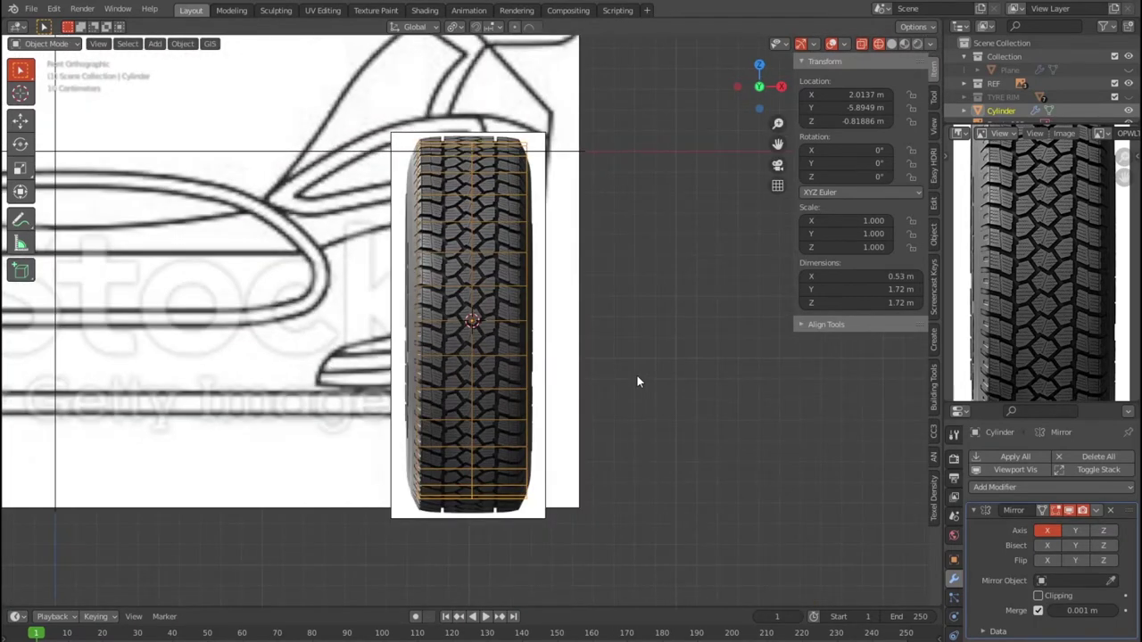
{"action": "scroll", "coordinate": [637, 382], "scroll_direction": "up", "scroll_amount": 1}
Step: Scale the tire's right-edge vertex column to 0.825 and shift it right along X
{"action": "key", "text": "Tab"}
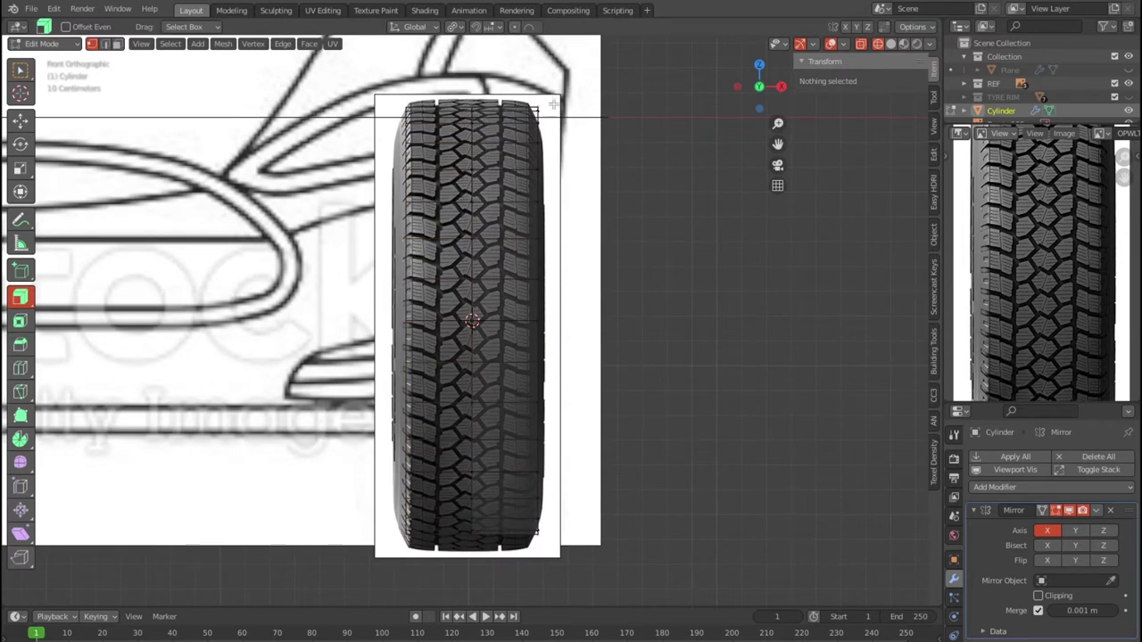
{"action": "left_click_drag", "start_coordinate": [574, 90], "coordinate": [505, 576]}
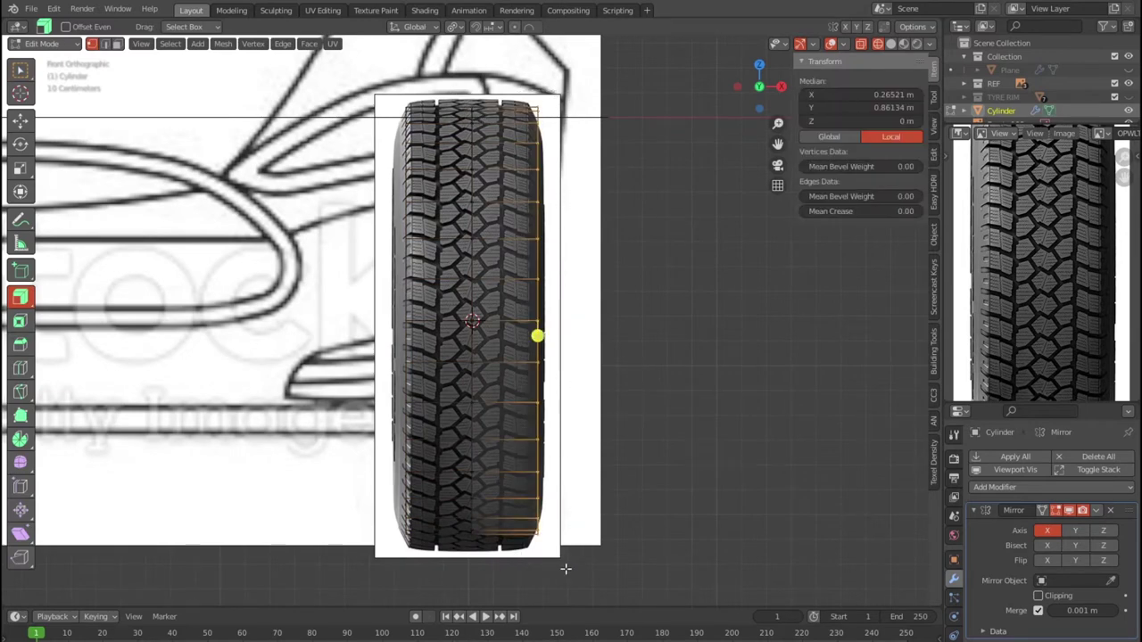
{"action": "key", "text": "s"}
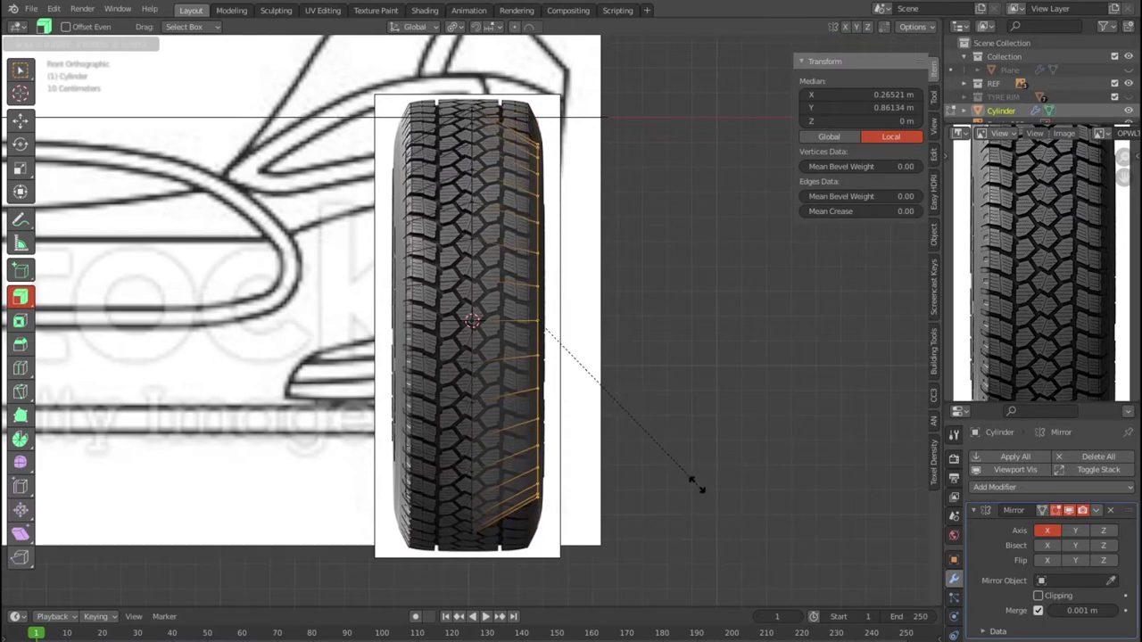
{"action": "left_click", "coordinate": [696, 485]}
{"action": "key", "text": "g"}
{"action": "key", "text": "x"}
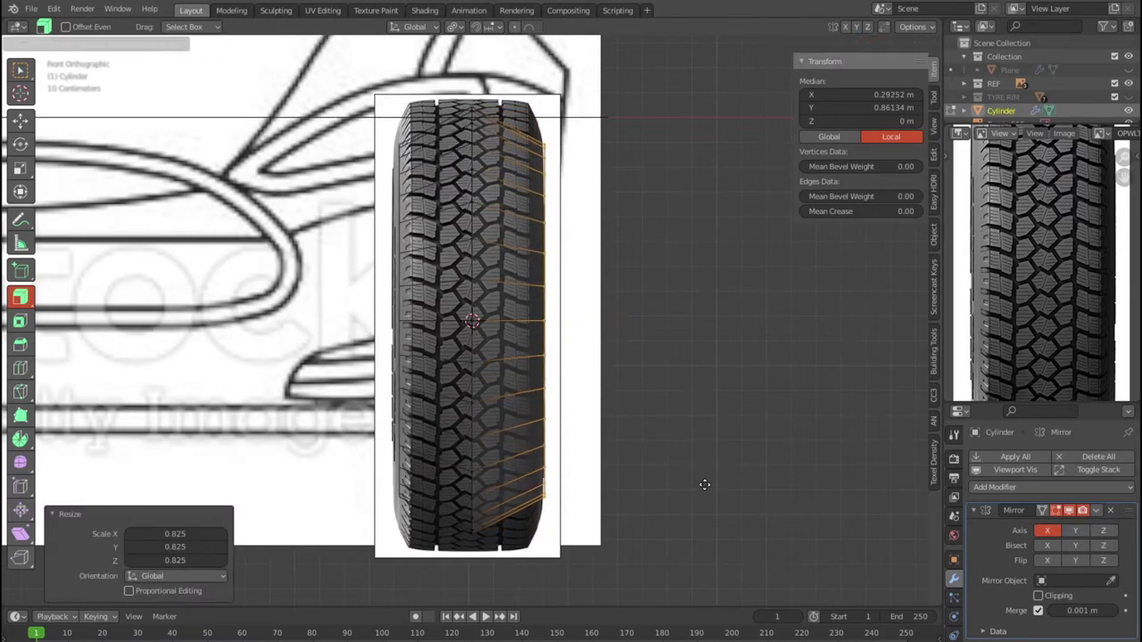
{"action": "left_click", "coordinate": [703, 483]}
Step: Add a centred loop cut, scale it to 1.105, and return to Object Mode
{"action": "key", "text": "ctrl+r"}
{"action": "left_click", "coordinate": [512, 332]}
{"action": "right_click", "coordinate": [511, 332]}
{"action": "key", "text": "s"}
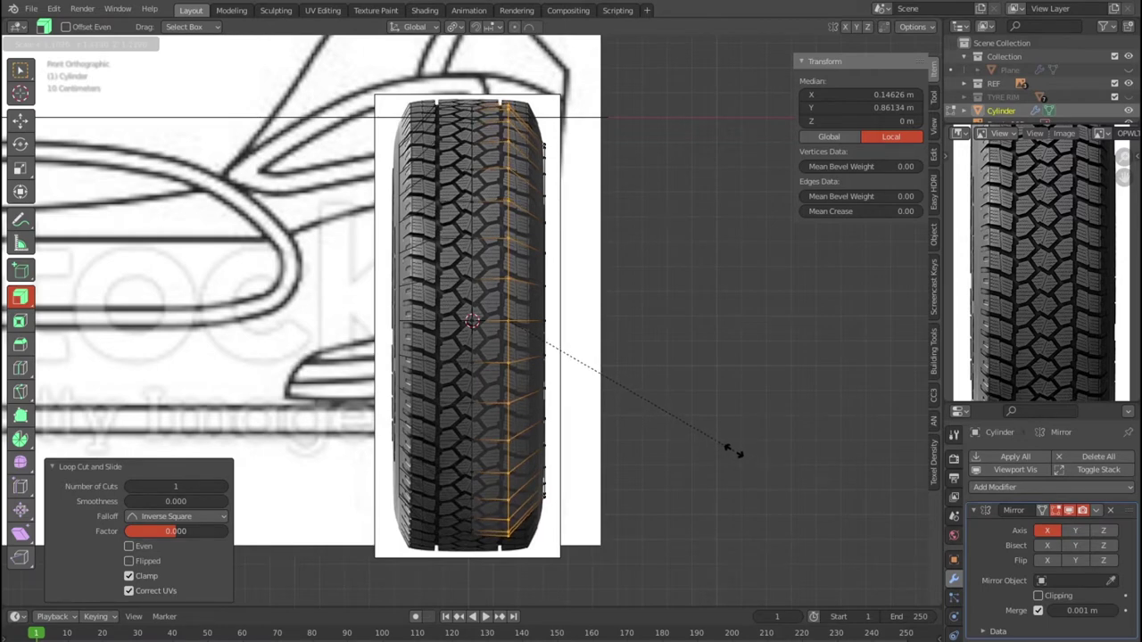
{"action": "left_click", "coordinate": [734, 451]}
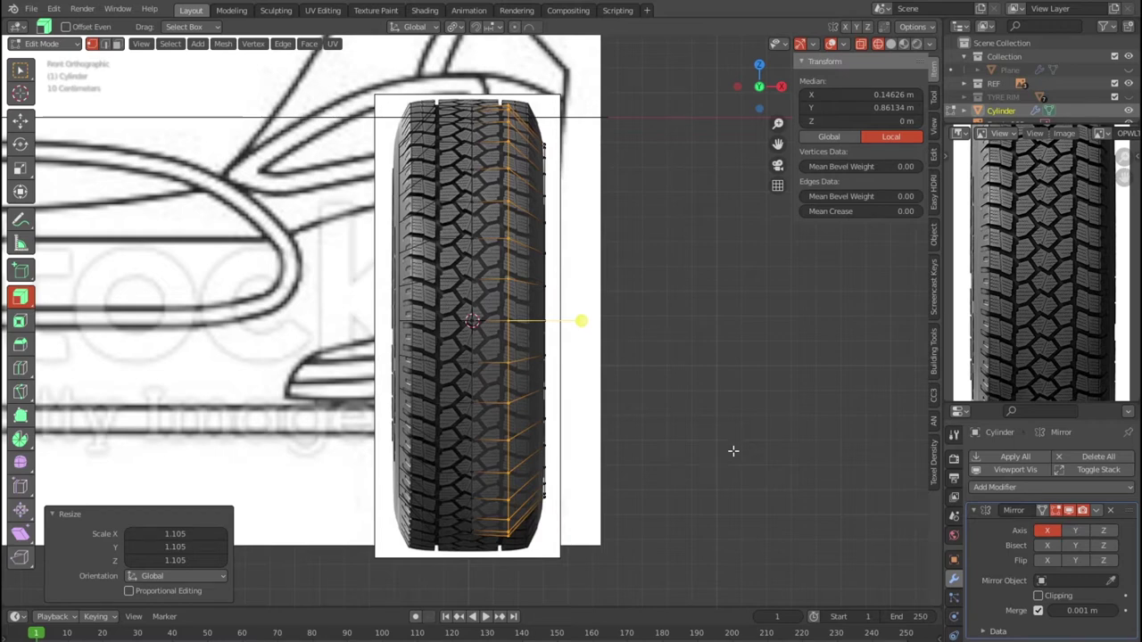
{"action": "key", "text": "Tab"}
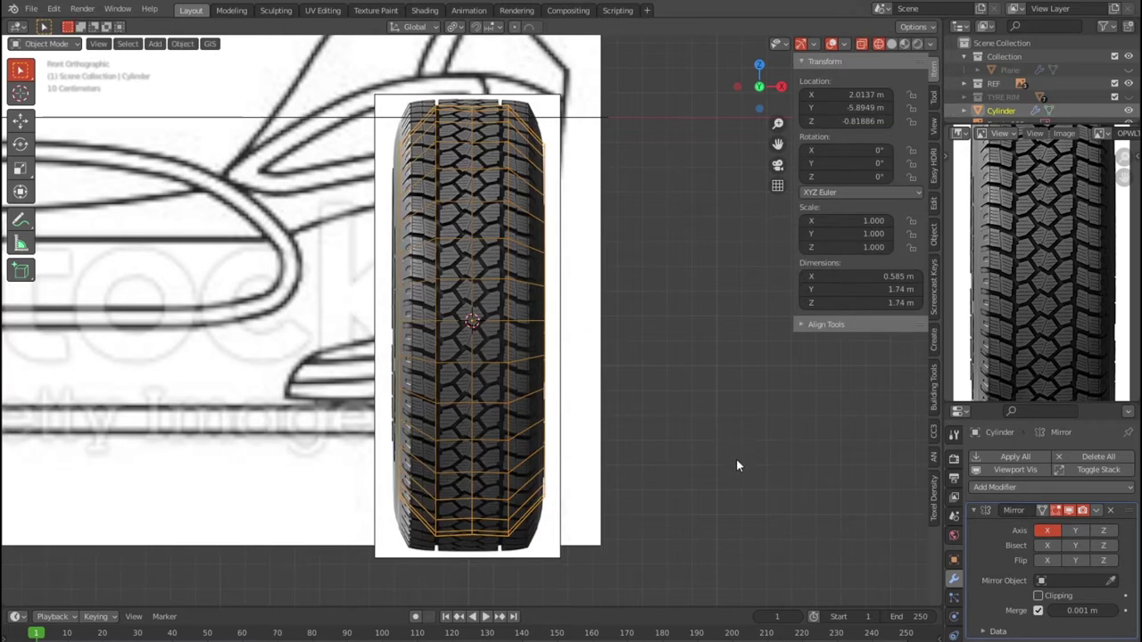
Step: Try Select Random on the tire with different seeds, then clear the selection
{"action": "right_click", "coordinate": [638, 381]}
{"action": "left_click", "coordinate": [642, 378]}
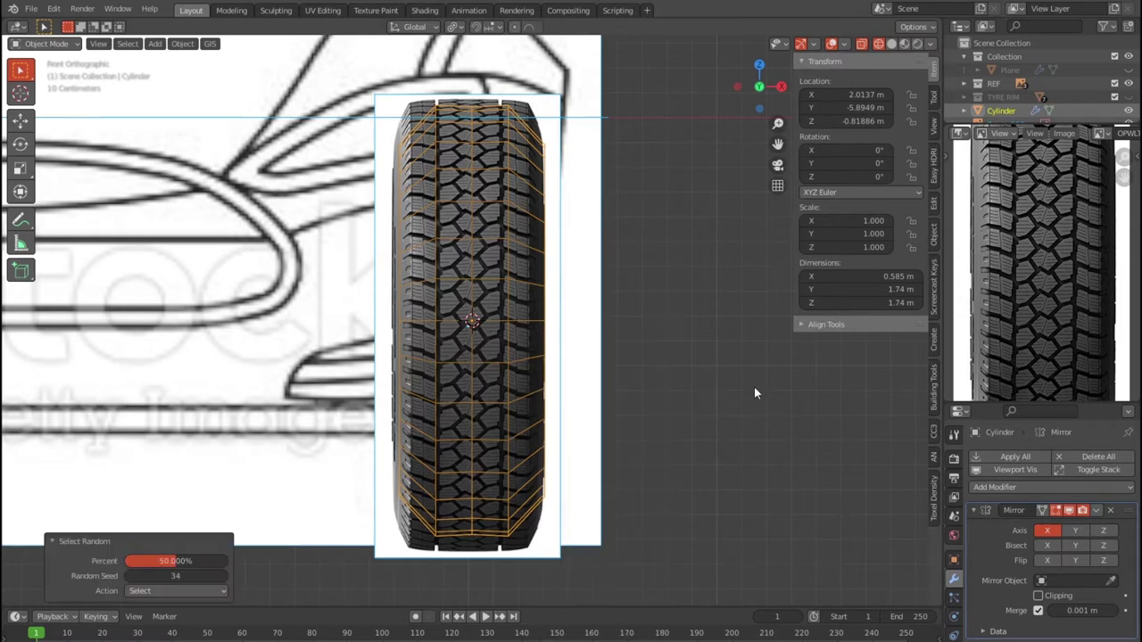
{"action": "key", "text": "shift+r"}
{"action": "key", "text": "shift+r"}
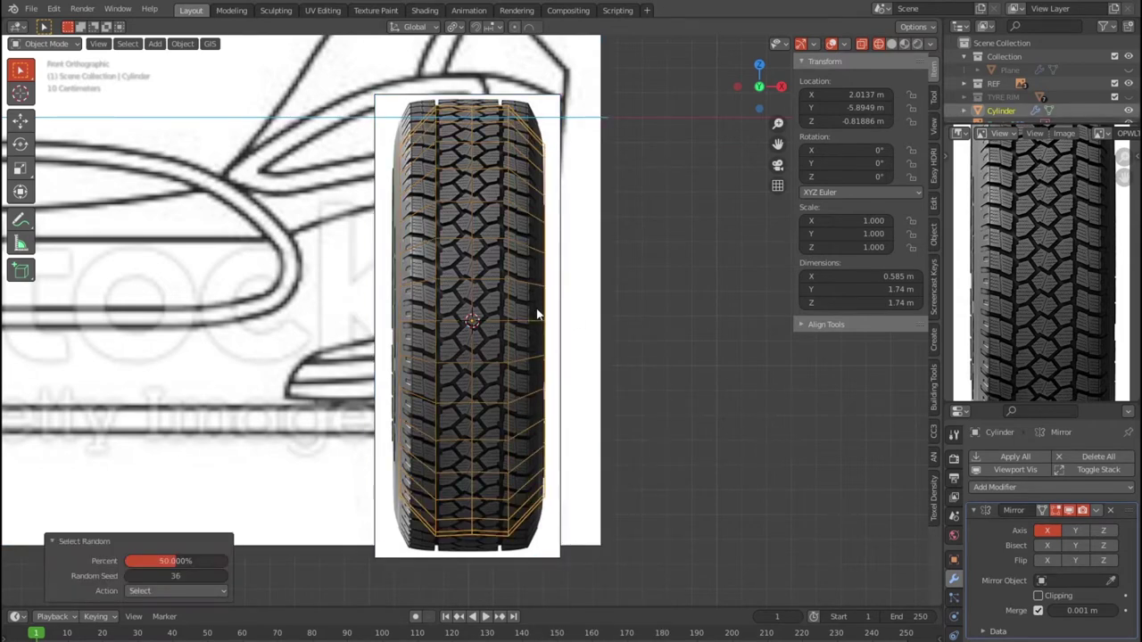
{"action": "key", "text": "shift+r"}
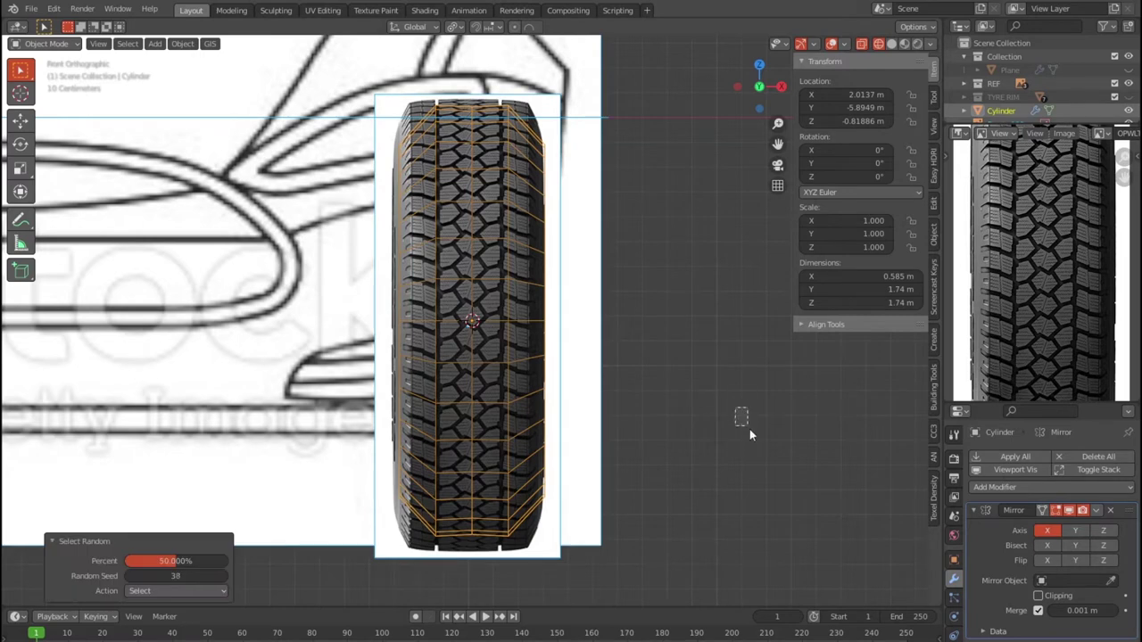
{"action": "left_click", "coordinate": [750, 429]}
{"action": "key", "text": "shift+r"}
{"action": "left_click", "coordinate": [625, 290]}
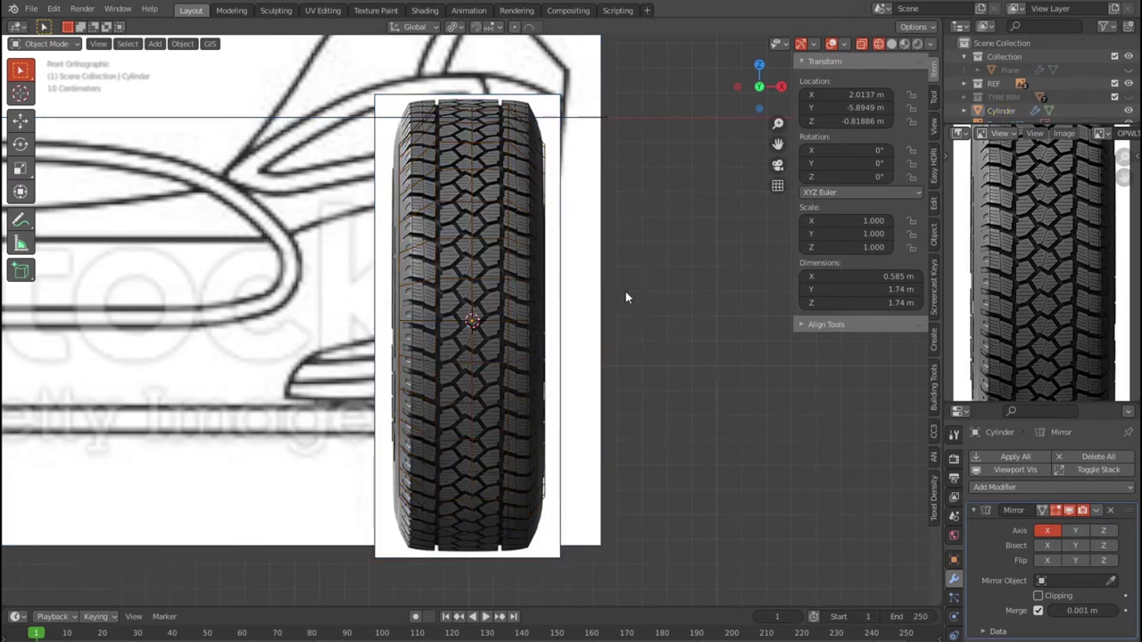
{"action": "key", "text": "shift+r"}
Step: Reselect Cylinder in the Outliner and scale it uniformly to 1.056, making it 1.83 m across
{"action": "key", "text": "s"}
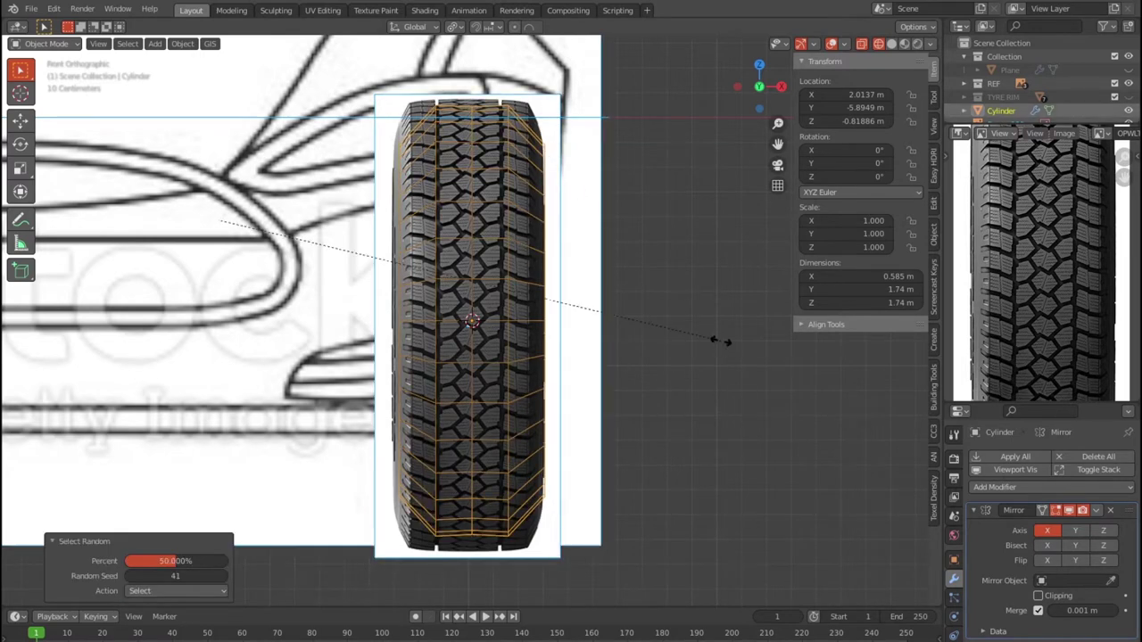
{"action": "right_click", "coordinate": [727, 343]}
{"action": "scroll", "coordinate": [1002, 105], "scroll_direction": "down", "scroll_amount": 1}
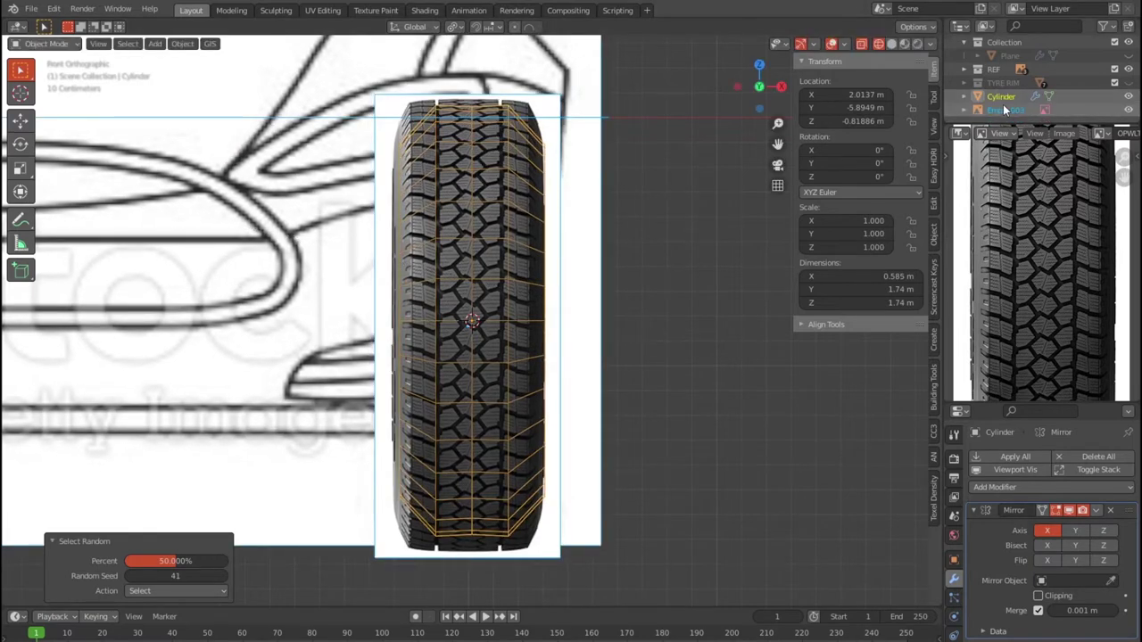
{"action": "left_click", "coordinate": [1006, 111]}
{"action": "left_click", "coordinate": [1005, 95]}
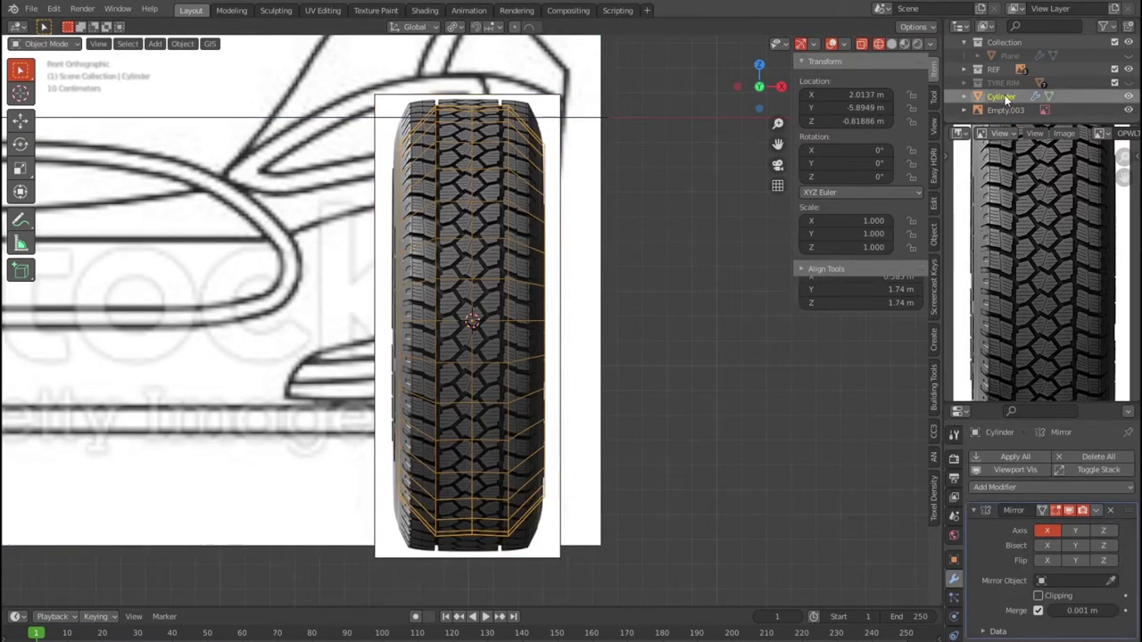
{"action": "left_click", "coordinate": [707, 385]}
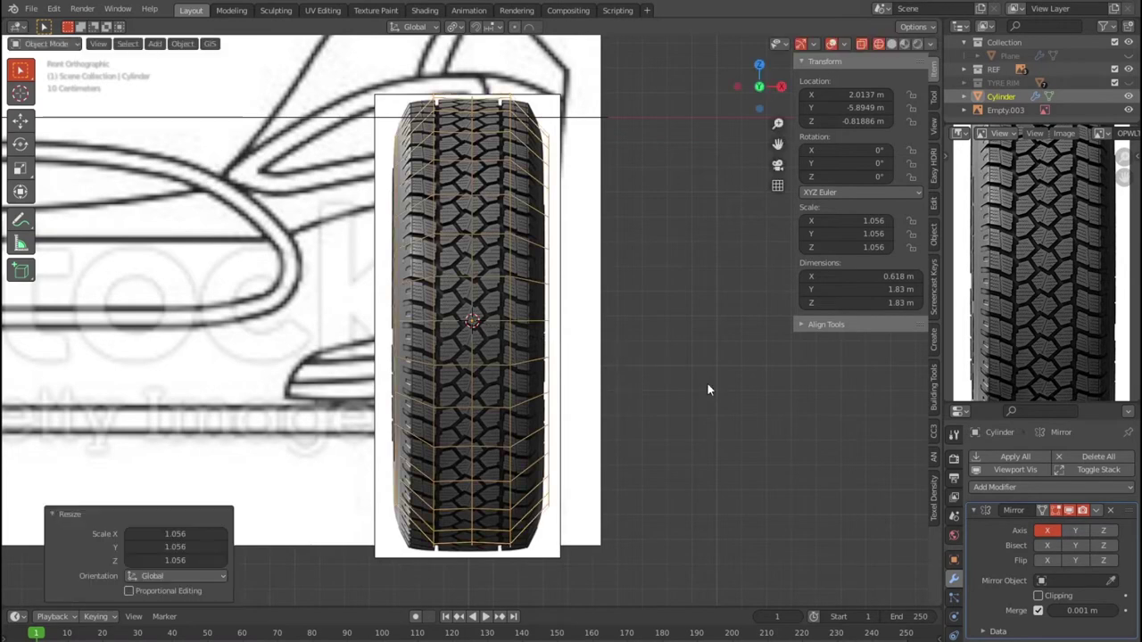
{"action": "key", "text": "Tab"}
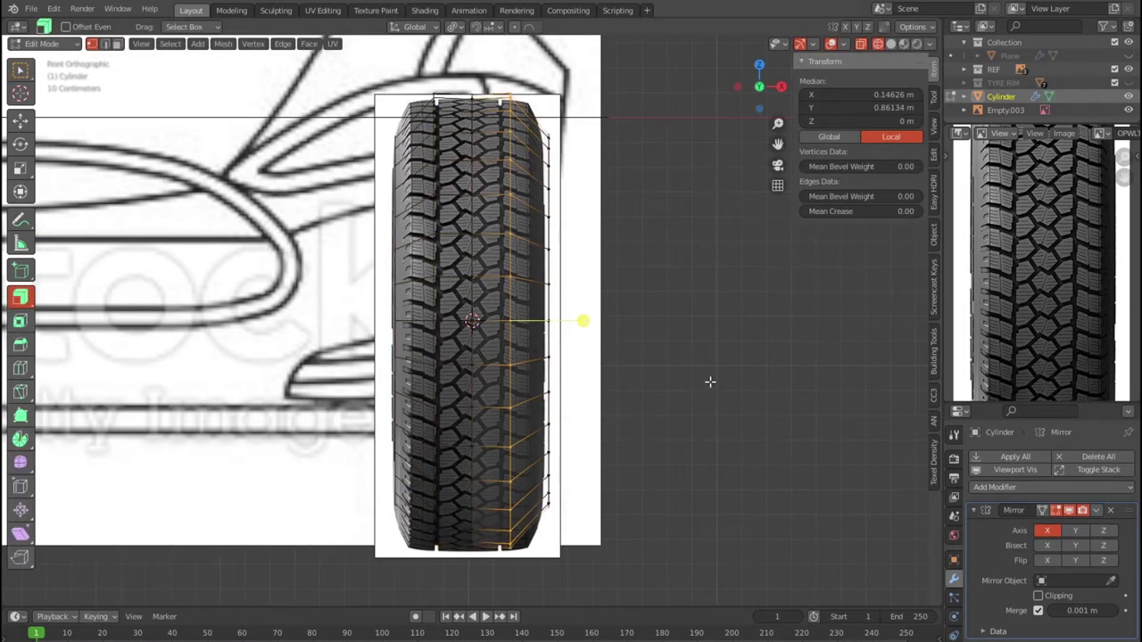
Step: Nudge the right-edge vertices −0.016 m along X and add a loop cut slid to −0.080
{"action": "left_click_drag", "start_coordinate": [593, 126], "coordinate": [549, 541]}
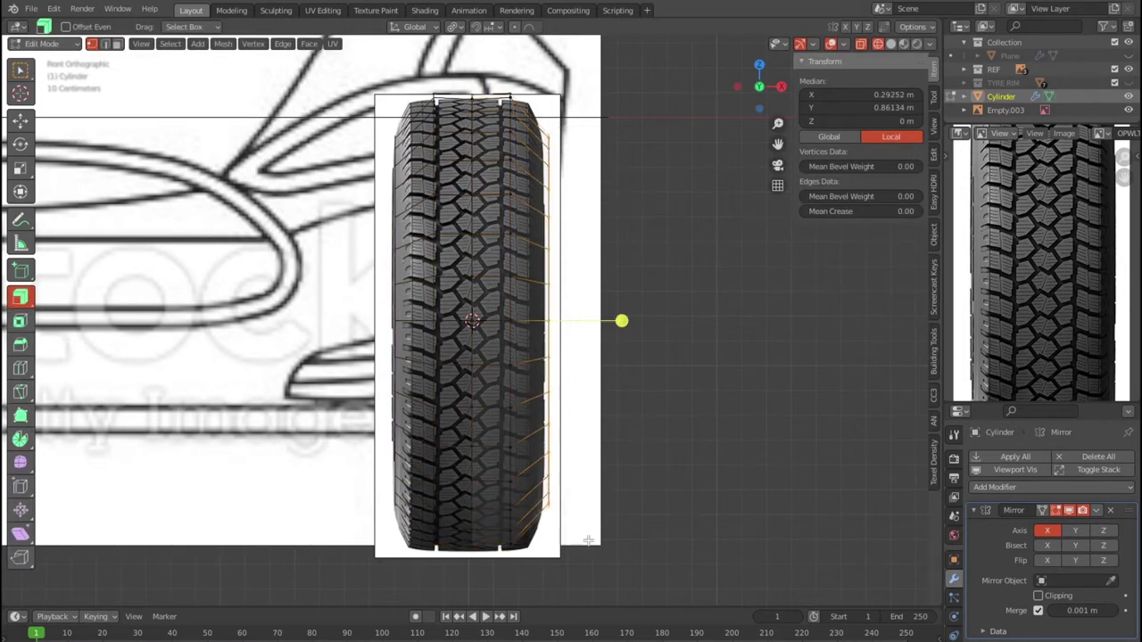
{"action": "left_click", "coordinate": [661, 500]}
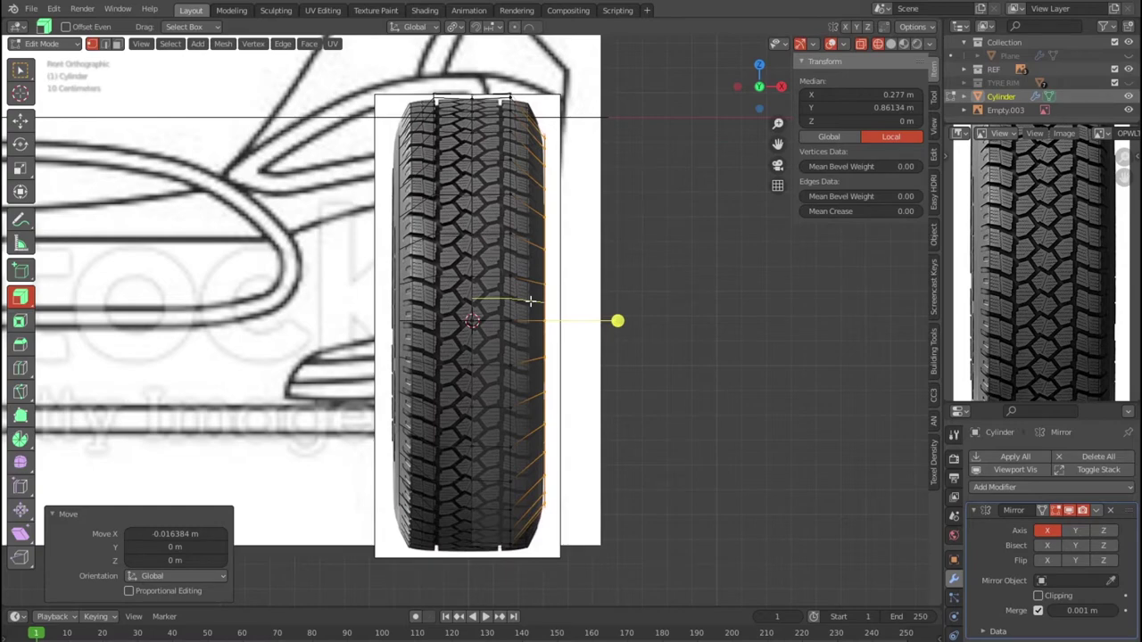
{"action": "key", "text": "g"}
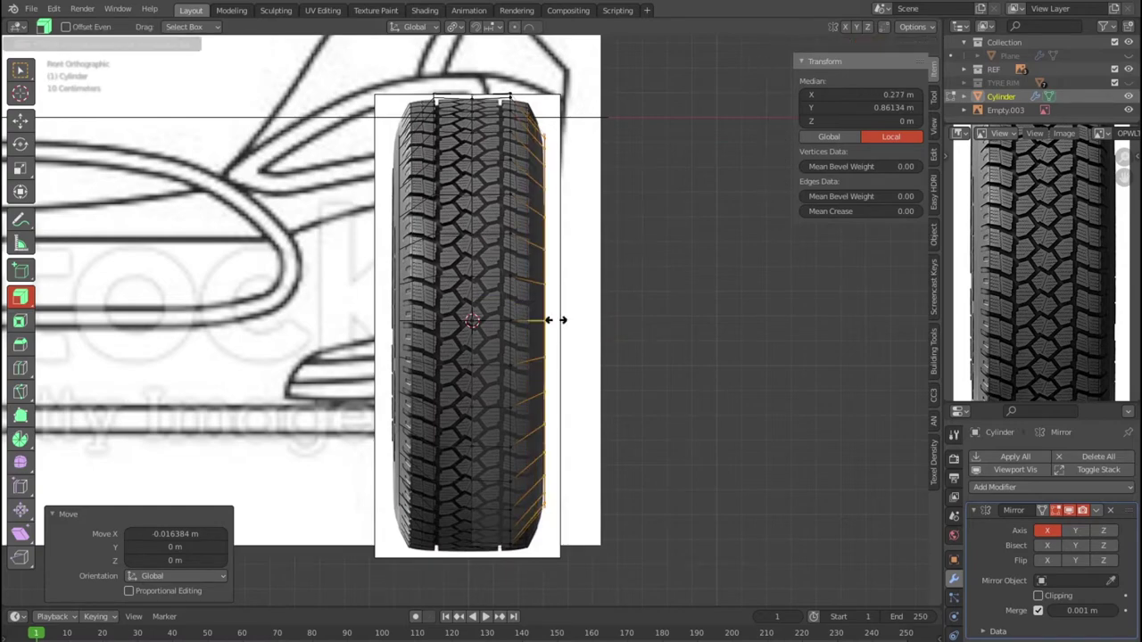
{"action": "left_click_drag", "start_coordinate": [533, 317], "coordinate": [544, 326]}
{"action": "mouse_move", "coordinate": [646, 379]}
{"action": "middle_mouse_down"}
{"action": "mouse_move", "coordinate": [584, 426]}
{"action": "mouse_move", "coordinate": [583, 415]}
{"action": "mouse_move", "coordinate": [625, 426]}
{"action": "mouse_move", "coordinate": [680, 390]}
{"action": "mouse_move", "coordinate": [708, 336]}
{"action": "mouse_move", "coordinate": [683, 363]}
{"action": "mouse_move", "coordinate": [564, 371]}
{"action": "mouse_move", "coordinate": [552, 392]}
{"action": "middle_mouse_up"}
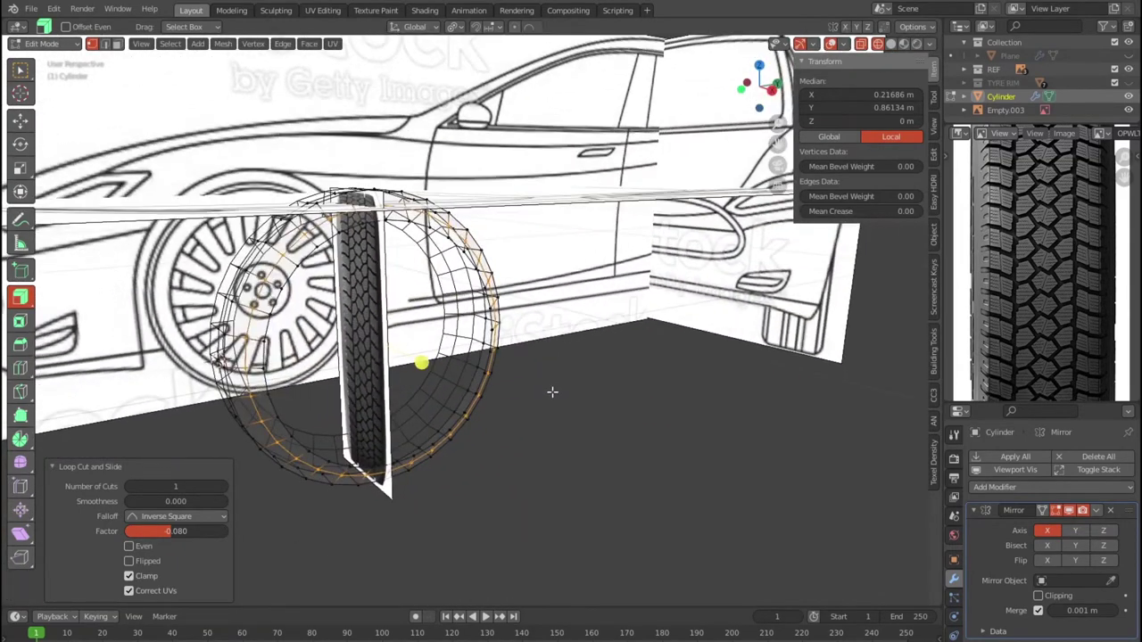
Step: In the Right view, scale the new edge ring to 1.019, then return to Object Mode
{"action": "key", "text": "KP_3"}
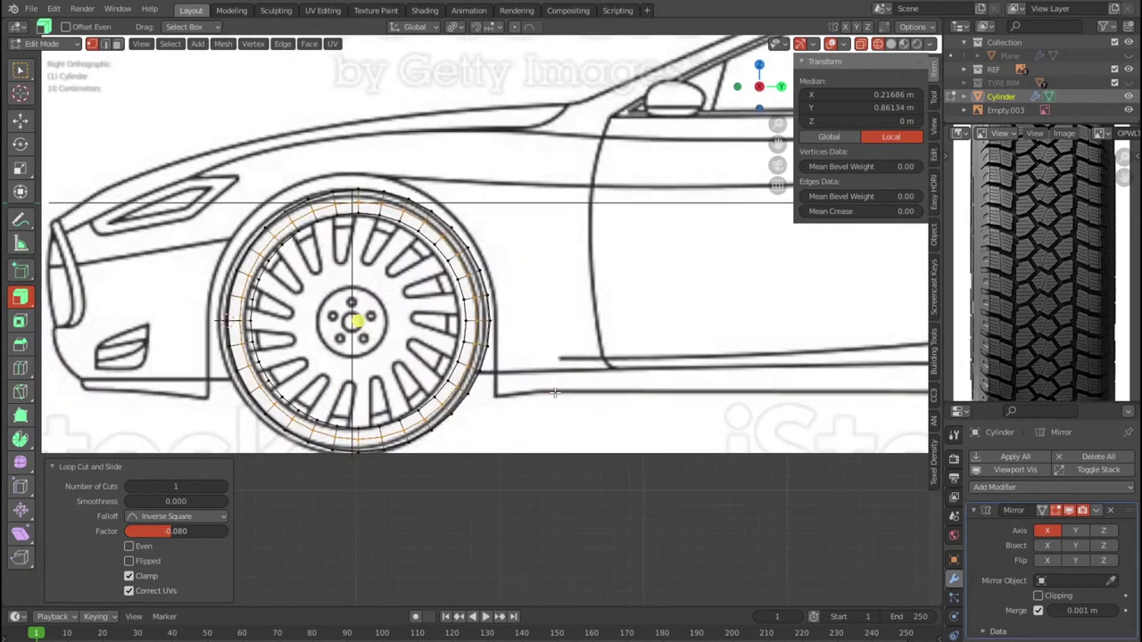
{"action": "scroll", "coordinate": [554, 393], "scroll_direction": "up", "scroll_amount": 1}
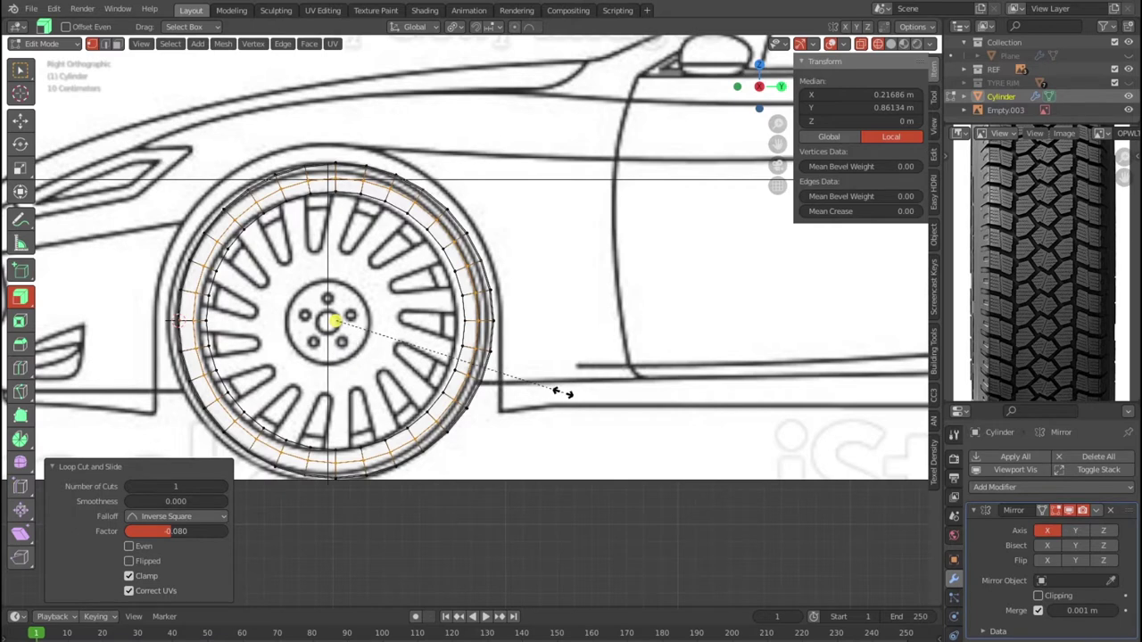
{"action": "key", "text": "s"}
{"action": "left_click", "coordinate": [567, 393]}
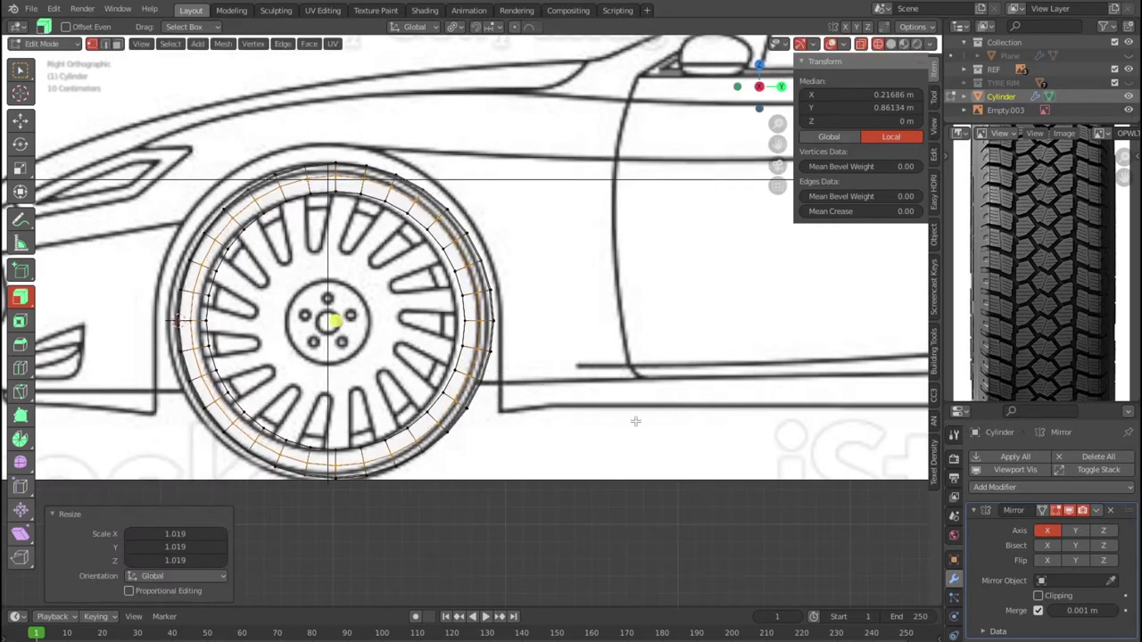
{"action": "key", "text": "KP_1"}
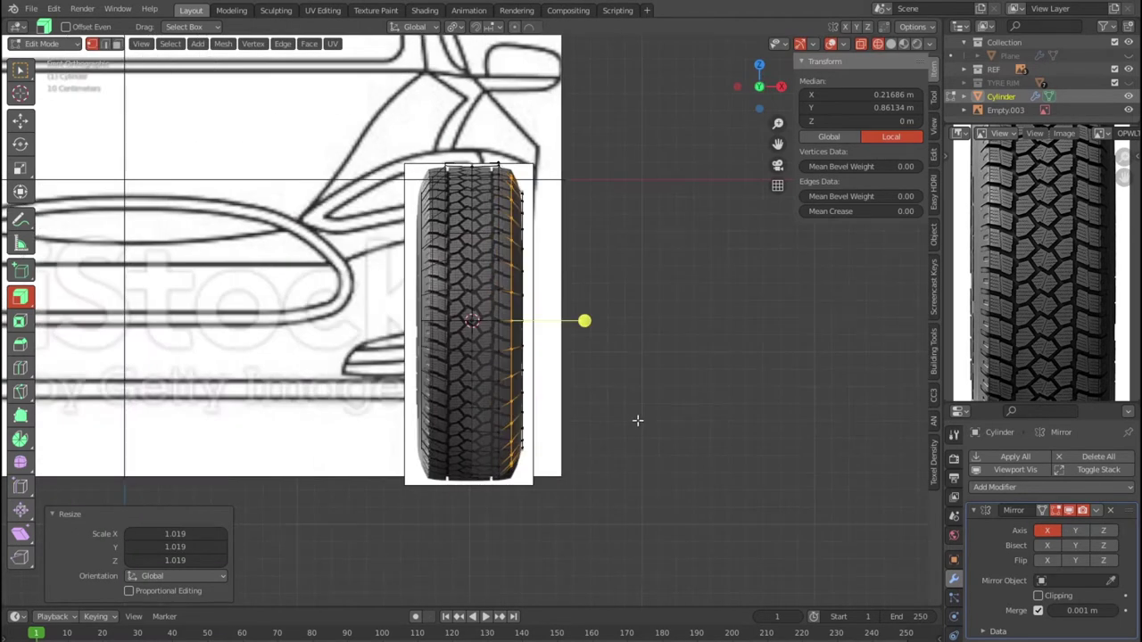
{"action": "scroll", "coordinate": [637, 421], "scroll_direction": "up", "scroll_amount": 1}
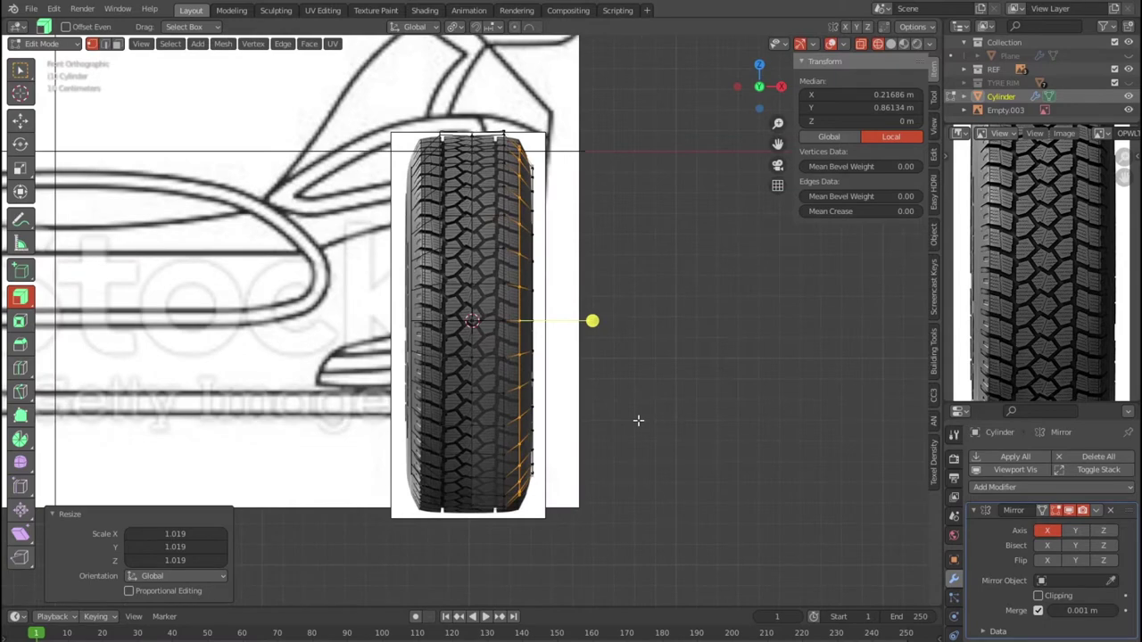
{"action": "key", "text": "Tab"}
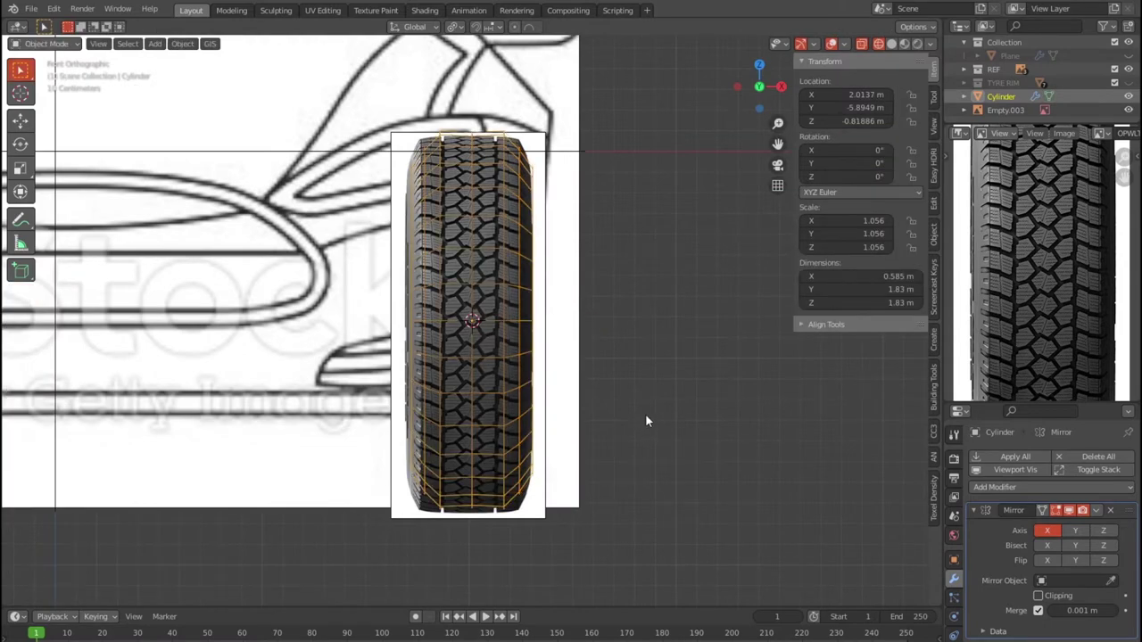
Step: Check the 0.585 × 1.83 × 1.83 m tire's fit from perspective, side and front views
{"action": "mouse_move", "coordinate": [652, 418]}
{"action": "middle_mouse_down"}
{"action": "mouse_move", "coordinate": [570, 441]}
{"action": "mouse_move", "coordinate": [589, 452]}
{"action": "mouse_move", "coordinate": [536, 472]}
{"action": "mouse_move", "coordinate": [556, 523]}
{"action": "mouse_move", "coordinate": [637, 408]}
{"action": "mouse_move", "coordinate": [719, 393]}
{"action": "mouse_move", "coordinate": [568, 431]}
{"action": "mouse_move", "coordinate": [492, 434]}
{"action": "mouse_move", "coordinate": [510, 438]}
{"action": "middle_mouse_up"}
{"action": "key", "text": "KP_3"}
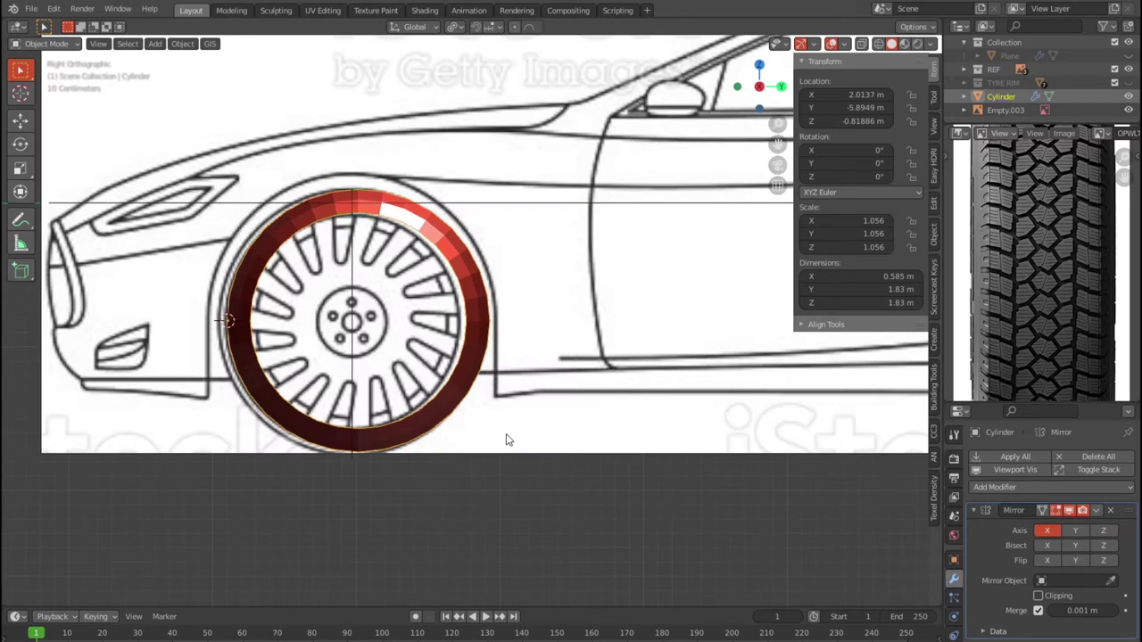
{"action": "key", "text": "Tab"}
{"action": "mouse_move", "coordinate": [509, 434]}
{"action": "middle_mouse_down"}
{"action": "mouse_move", "coordinate": [612, 465]}
{"action": "mouse_move", "coordinate": [625, 441]}
{"action": "middle_mouse_up"}
{"action": "key", "text": "KP_1"}
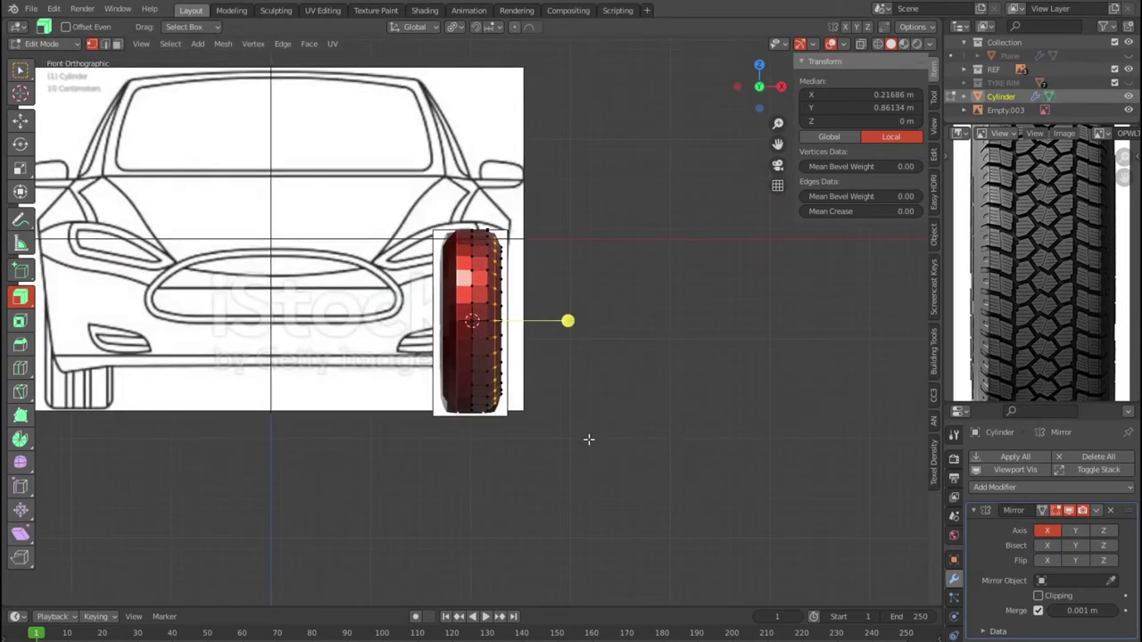
{"action": "key", "text": "KP_Decimal"}
{"action": "key", "text": "Tab"}
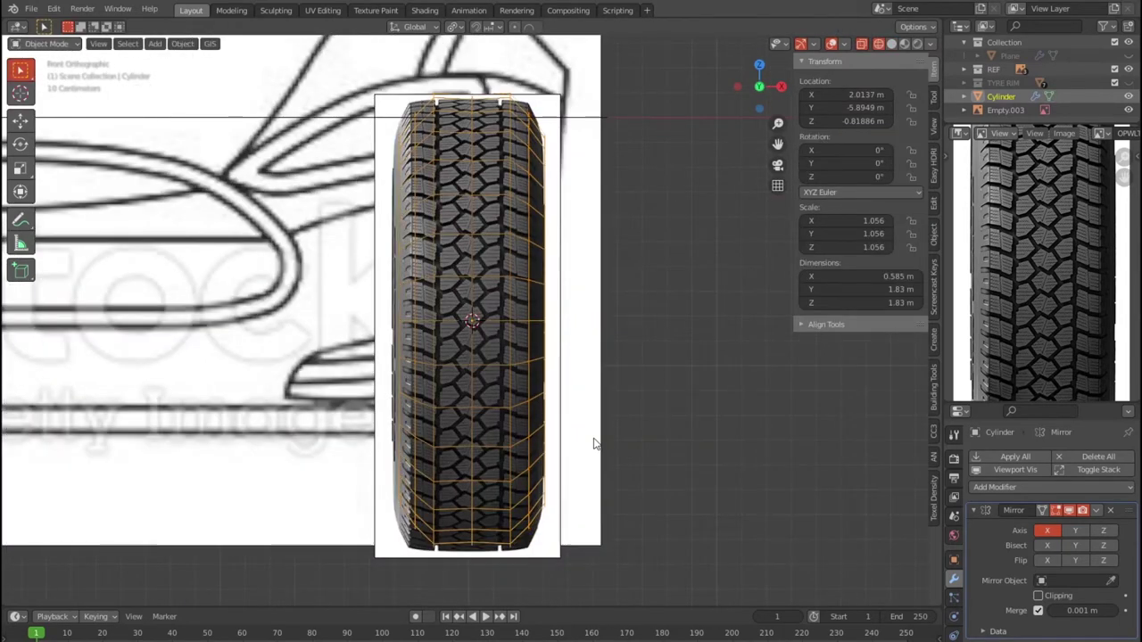
Step: Zoom in on the tire image and add a Single Vert positioned at a tread block corner
{"action": "scroll", "coordinate": [594, 441], "scroll_direction": "up", "scroll_amount": 1}
{"action": "scroll", "coordinate": [612, 452], "scroll_direction": "up", "scroll_amount": 1}
{"action": "scroll", "coordinate": [576, 375], "scroll_direction": "up", "scroll_amount": 1}
{"action": "scroll", "coordinate": [574, 377], "scroll_direction": "up", "scroll_amount": 1}
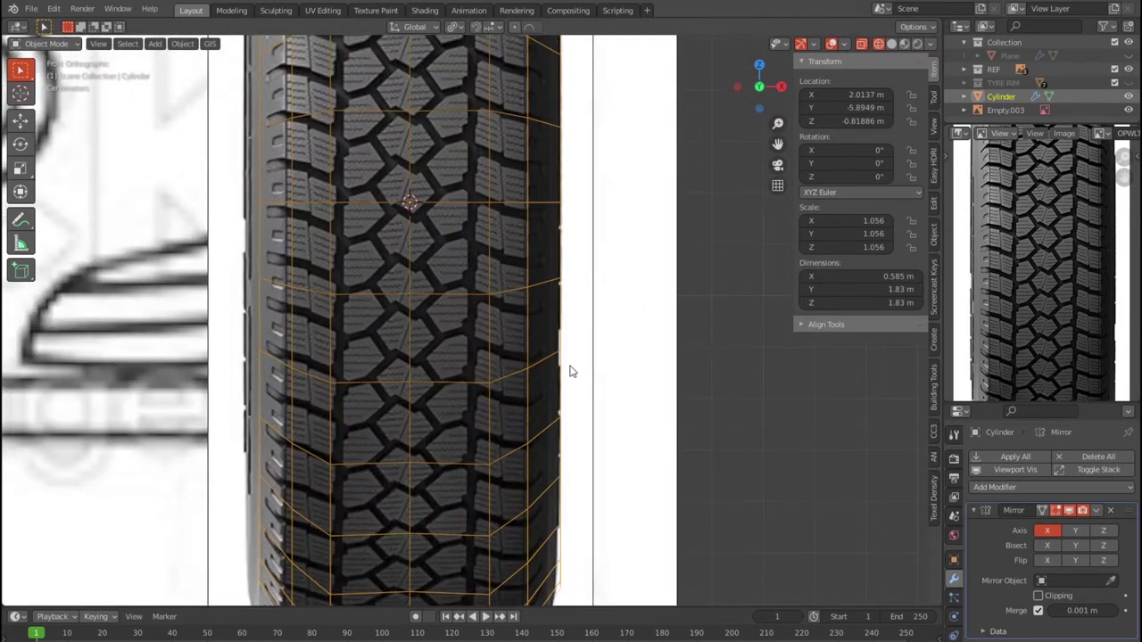
{"action": "scroll", "coordinate": [572, 372], "scroll_direction": "up", "scroll_amount": 1}
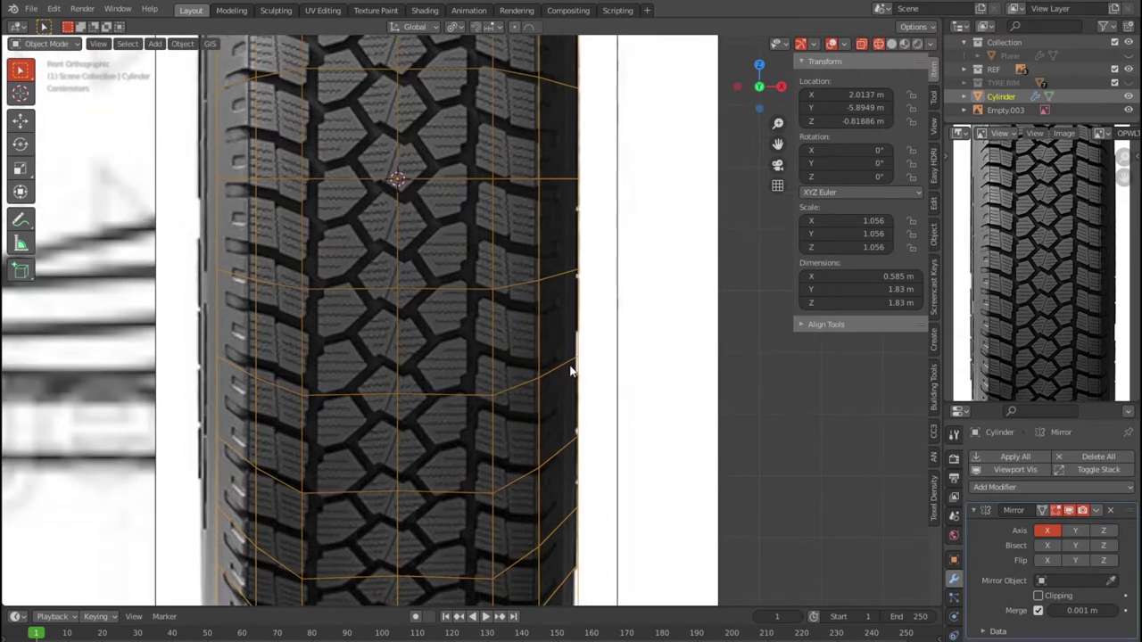
{"action": "scroll", "coordinate": [569, 370], "scroll_direction": "up", "scroll_amount": 1}
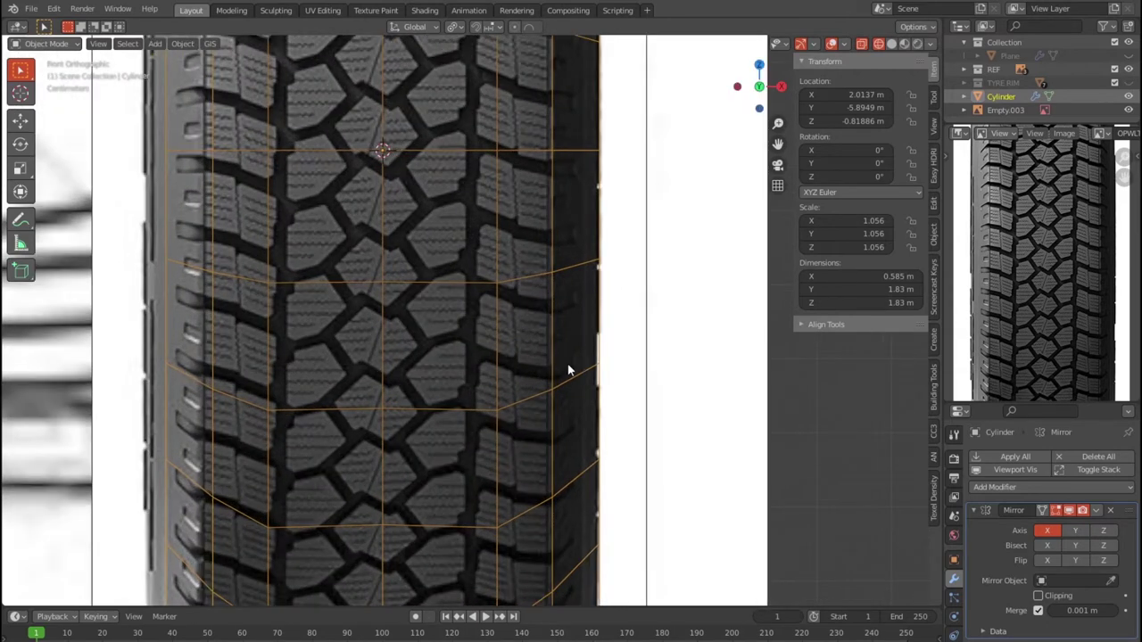
{"action": "scroll", "coordinate": [568, 370], "scroll_direction": "up", "scroll_amount": 1}
{"action": "scroll", "coordinate": [568, 370], "scroll_direction": "down", "scroll_amount": 1}
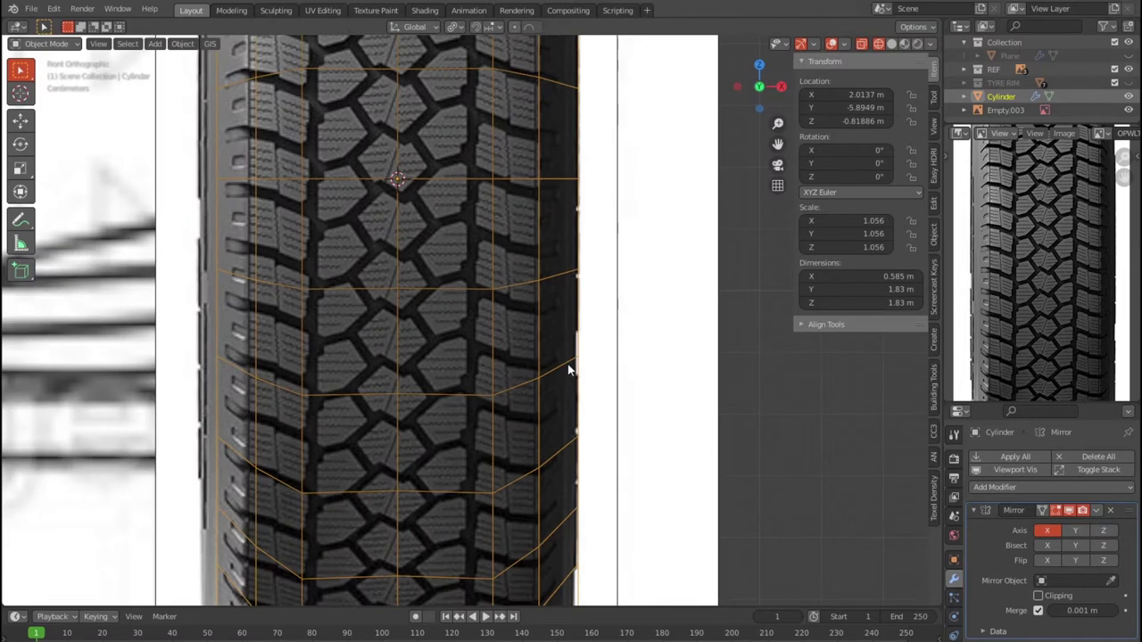
{"action": "scroll", "coordinate": [568, 370], "scroll_direction": "up", "scroll_amount": 1}
{"action": "scroll", "coordinate": [566, 371], "scroll_direction": "up", "scroll_amount": 1}
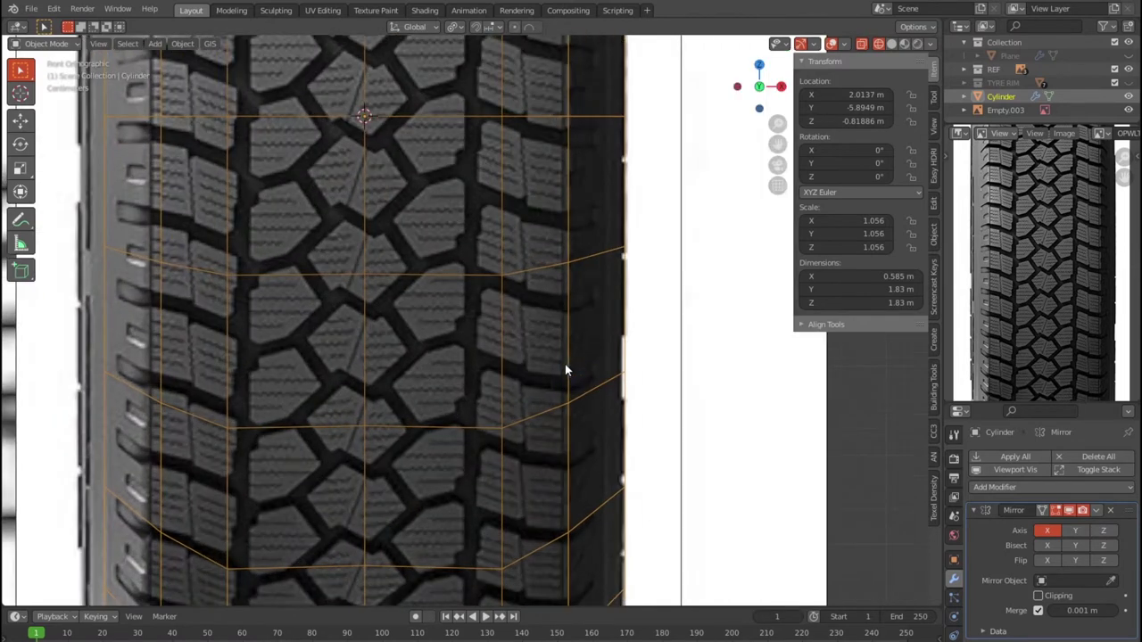
{"action": "scroll", "coordinate": [426, 429], "scroll_direction": "up", "scroll_amount": 2}
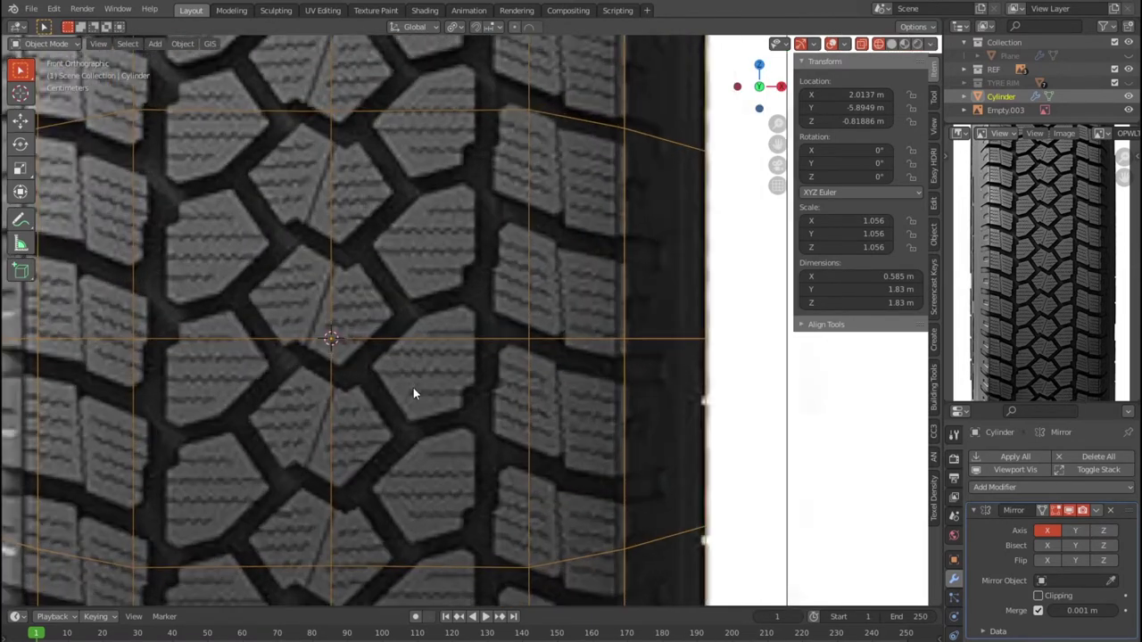
{"action": "key", "text": "shift+a"}
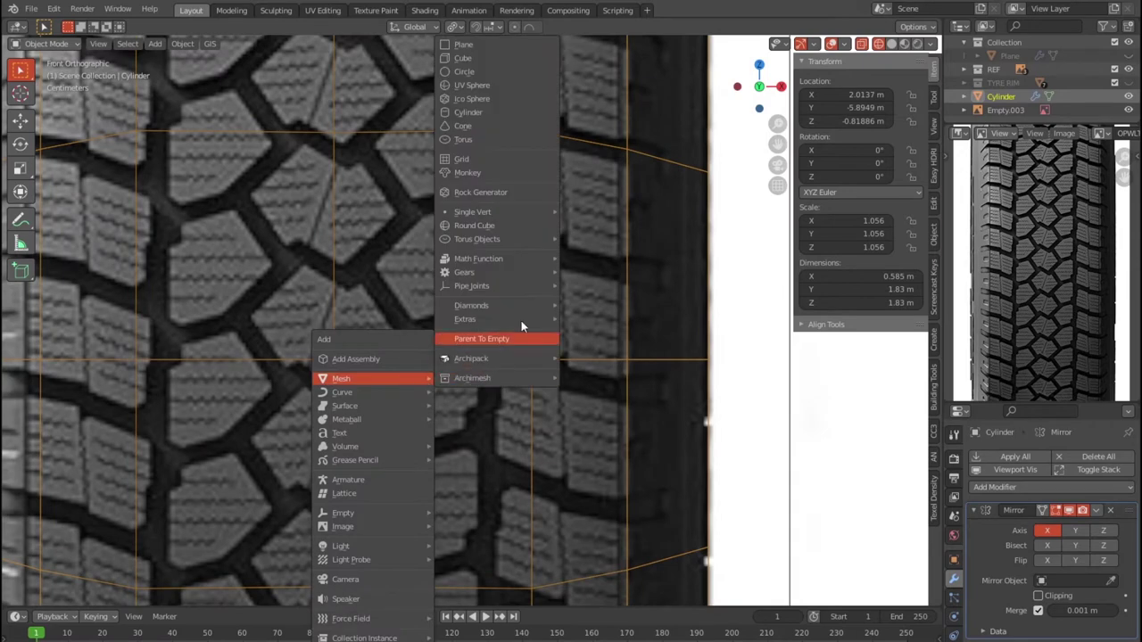
{"action": "left_click", "coordinate": [580, 213]}
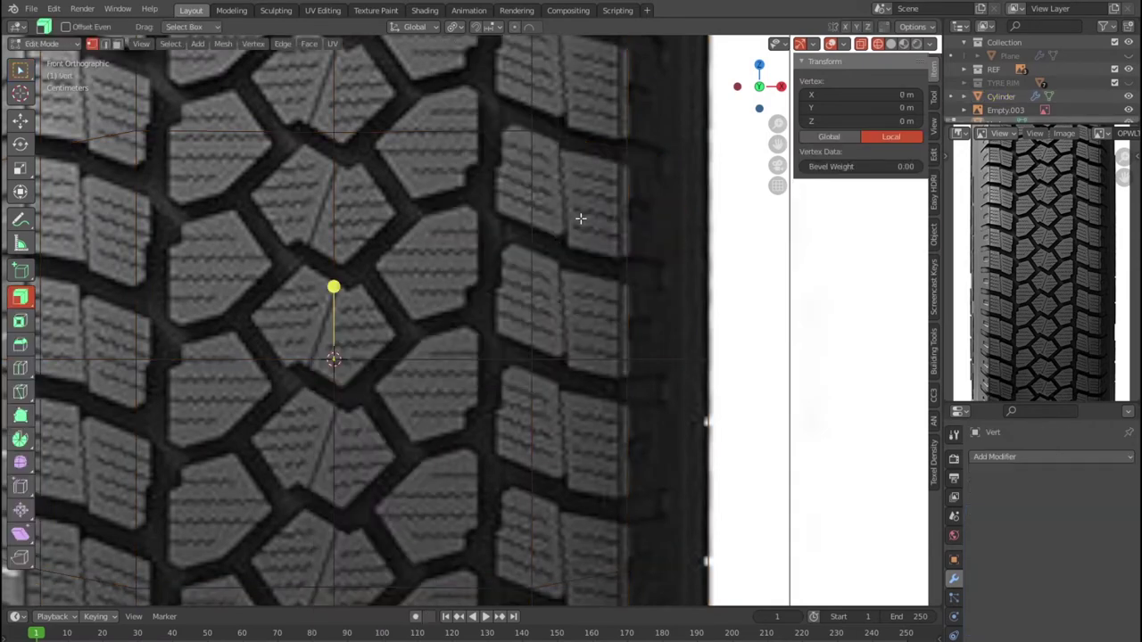
{"action": "key", "text": "g"}
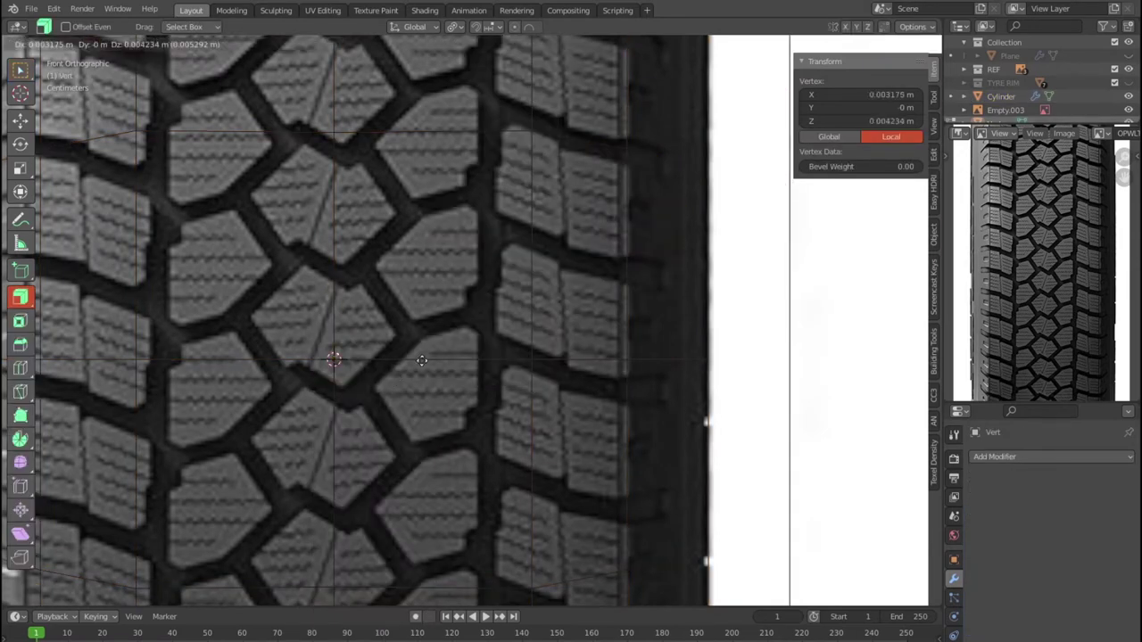
{"action": "left_click", "coordinate": [405, 407]}
Step: Extrude outline points around the tread block's corners, undoing the last edge and joining the ends
{"action": "key", "text": "g"}
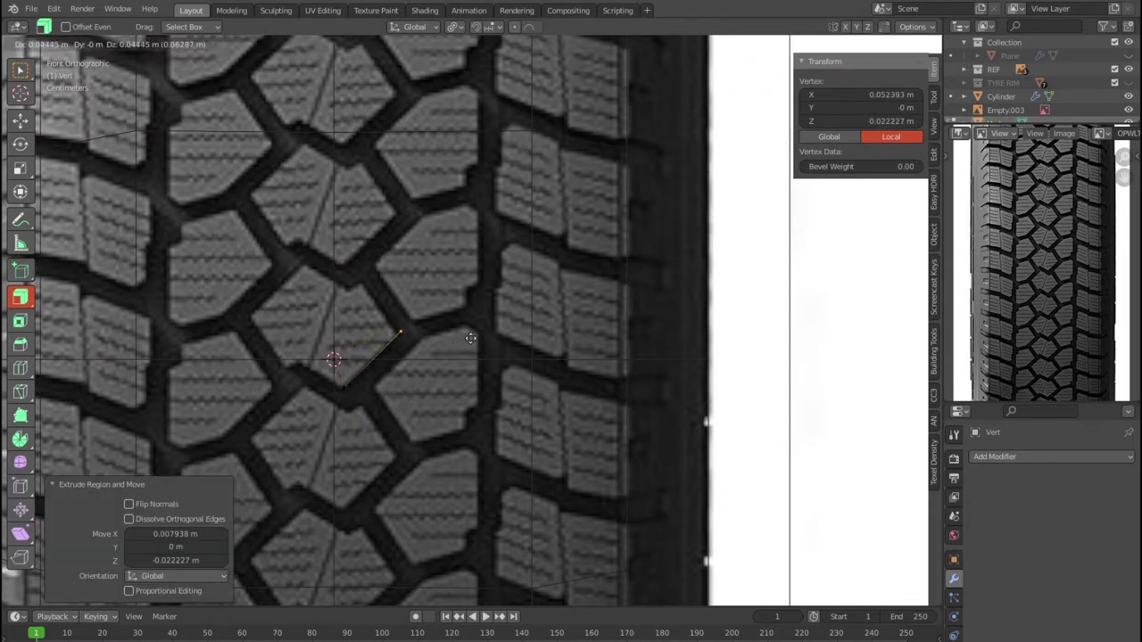
{"action": "left_click", "coordinate": [467, 315]}
{"action": "key", "text": "e"}
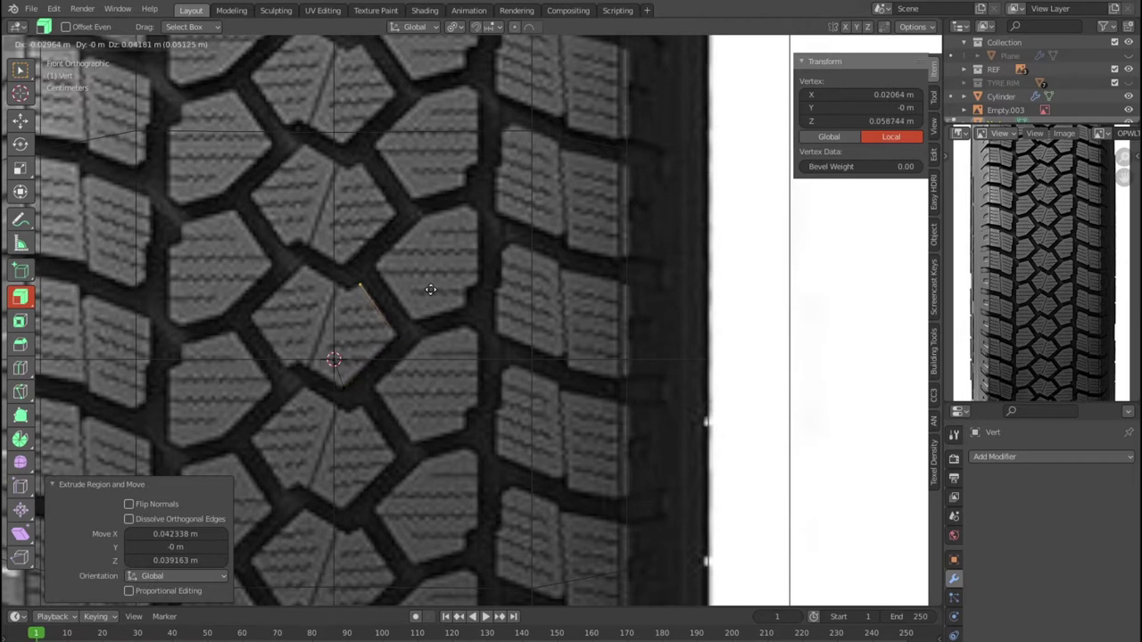
{"action": "left_click", "coordinate": [432, 290]}
{"action": "key", "text": "e"}
{"action": "left_click", "coordinate": [415, 304]}
{"action": "key", "text": "e"}
{"action": "left_click", "coordinate": [399, 297]}
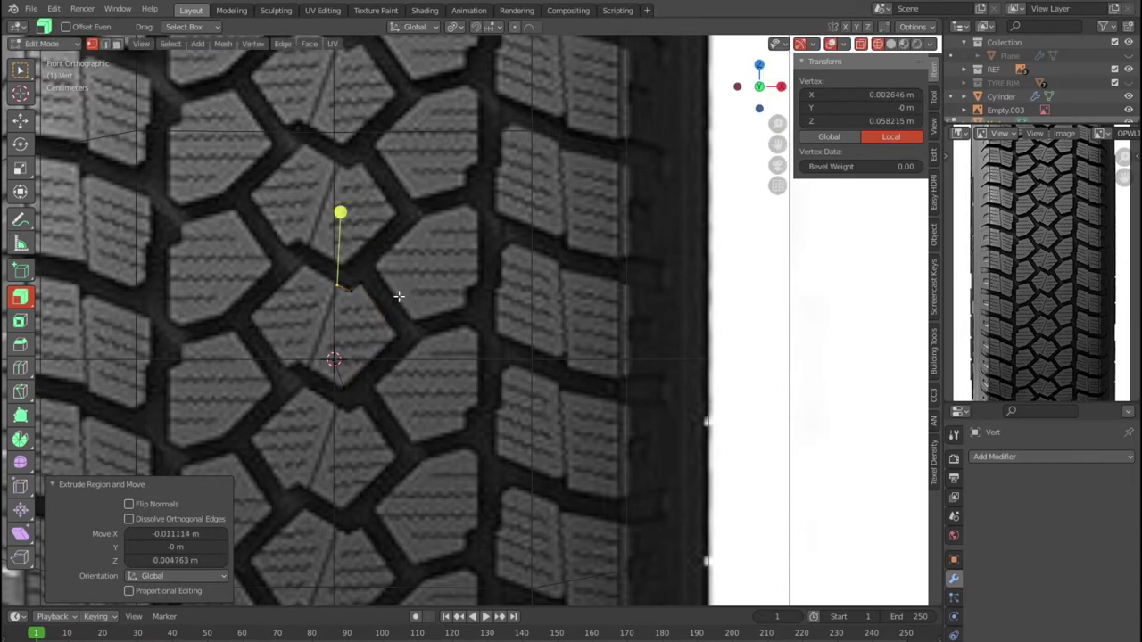
{"action": "key", "text": "ctrl+z"}
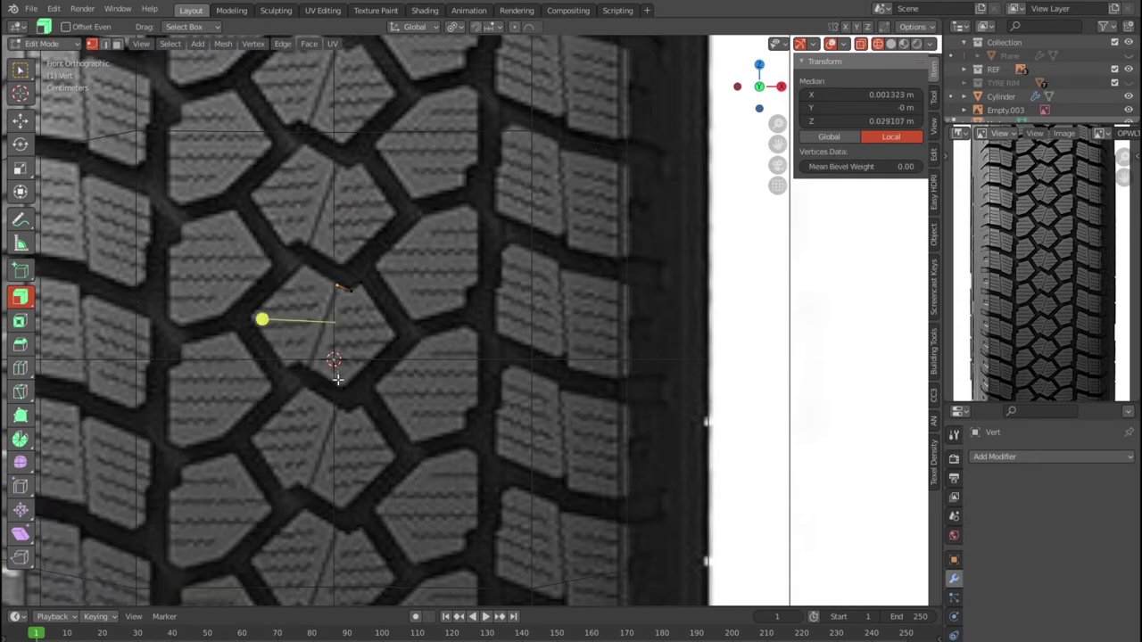
{"action": "key", "text": "j"}
{"action": "right_click", "coordinate": [337, 359], "text": "ctrl"}
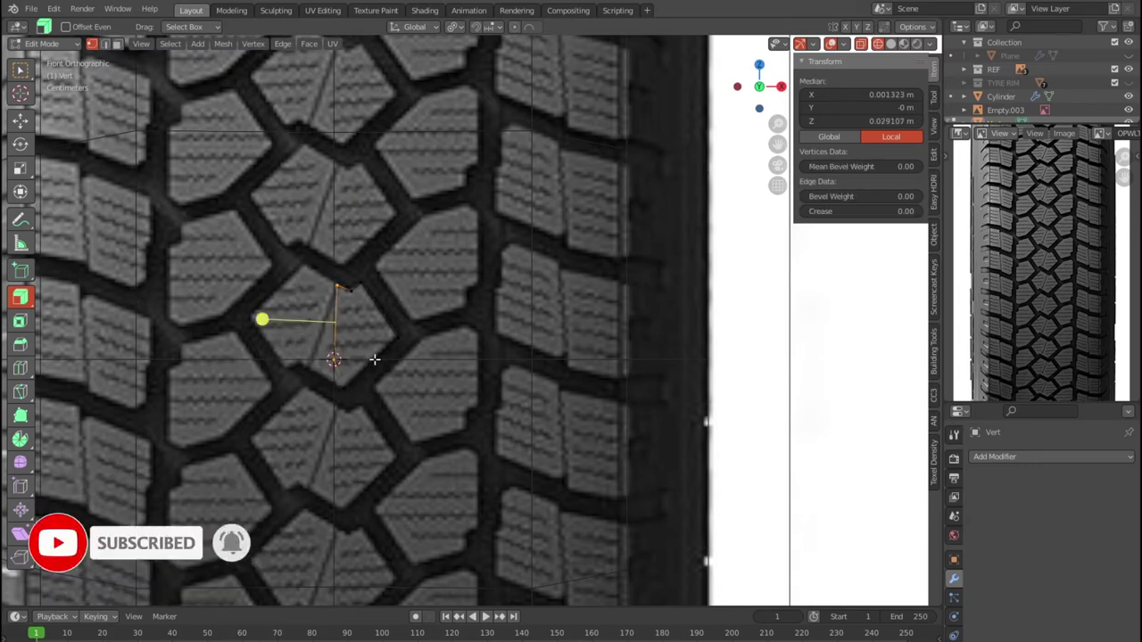
Step: Slide the outline's top vertex and lower vertex onto the block's corners
{"action": "scroll", "coordinate": [377, 360], "scroll_direction": "up", "scroll_amount": 3}
{"action": "scroll", "coordinate": [303, 346], "scroll_direction": "up", "scroll_amount": 3}
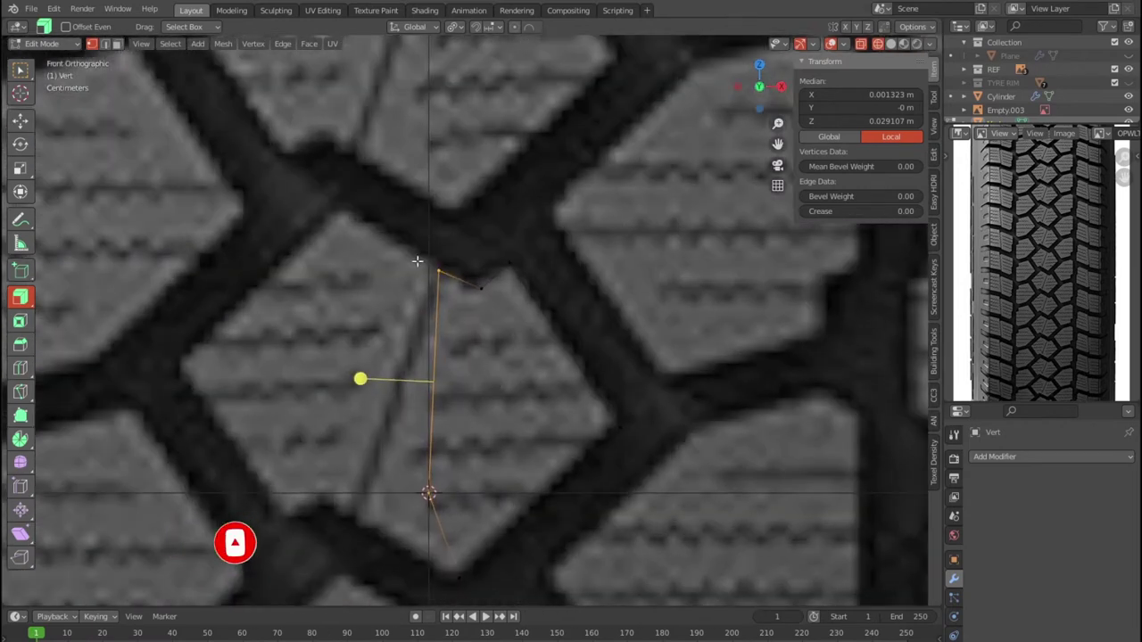
{"action": "left_click", "coordinate": [462, 312]}
{"action": "left_click_drag", "start_coordinate": [470, 301], "coordinate": [460, 301]}
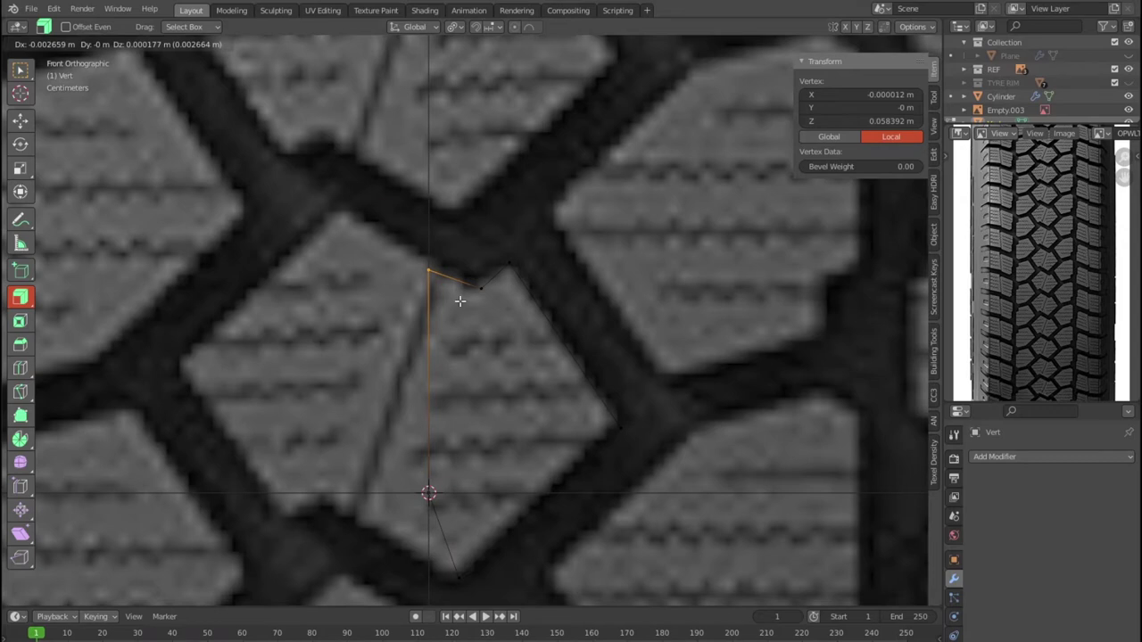
{"action": "left_click", "coordinate": [459, 301]}
{"action": "left_click", "coordinate": [446, 505]}
{"action": "key", "text": "g"}
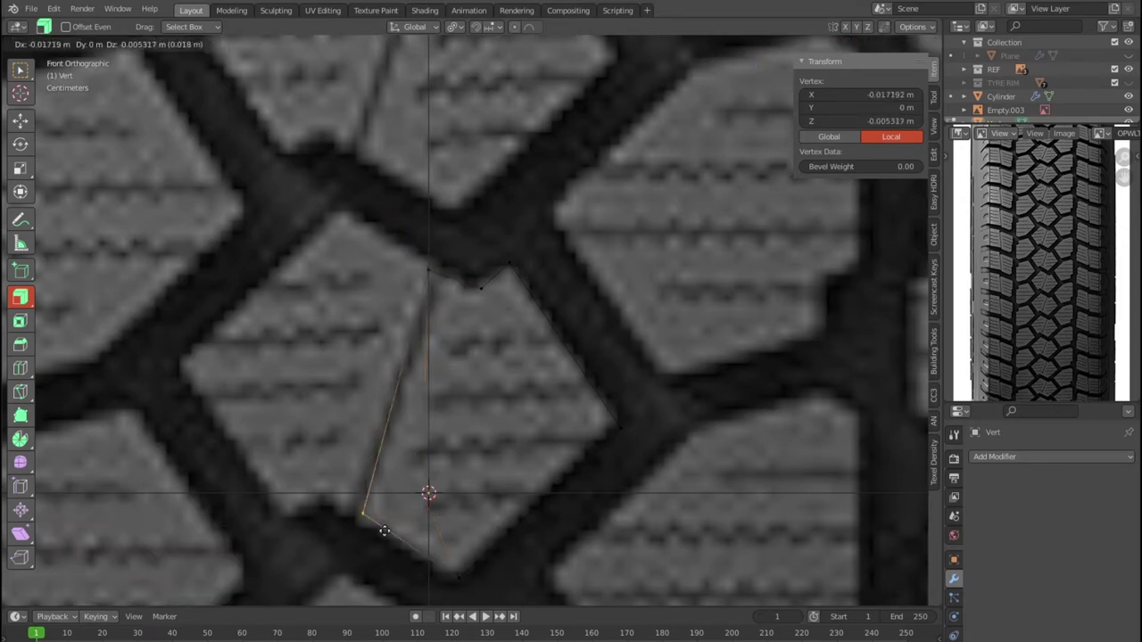
{"action": "left_click", "coordinate": [378, 531]}
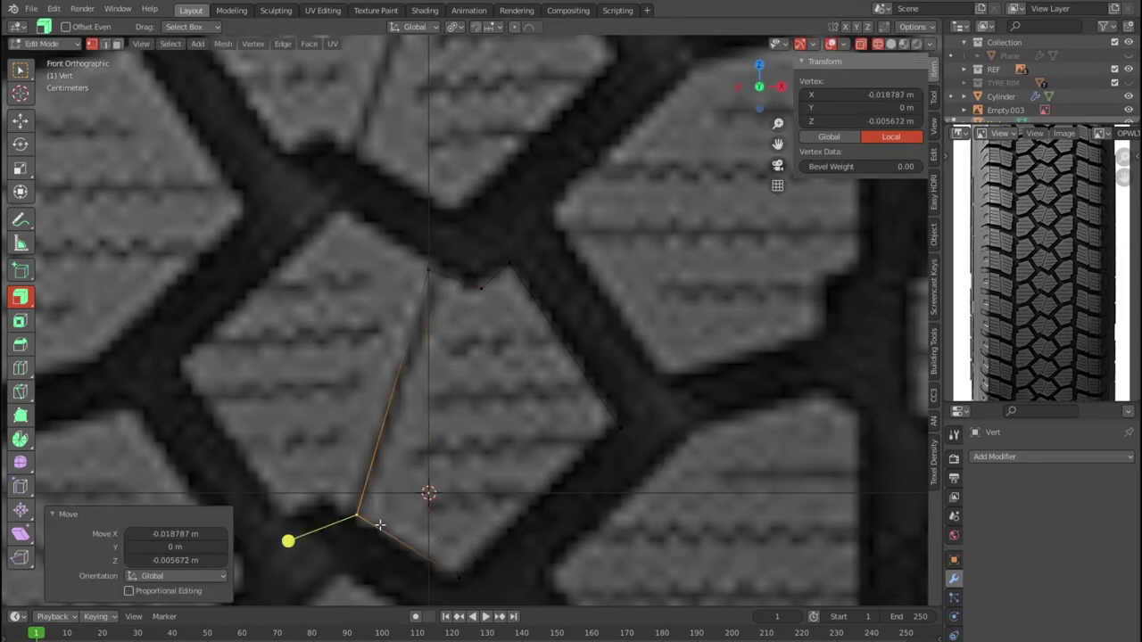
Step: Fit the upper, right and bottom vertices to the block's notch and corners, then return to Object Mode
{"action": "left_click", "coordinate": [464, 285]}
{"action": "key", "text": "g"}
{"action": "left_click", "coordinate": [487, 327]}
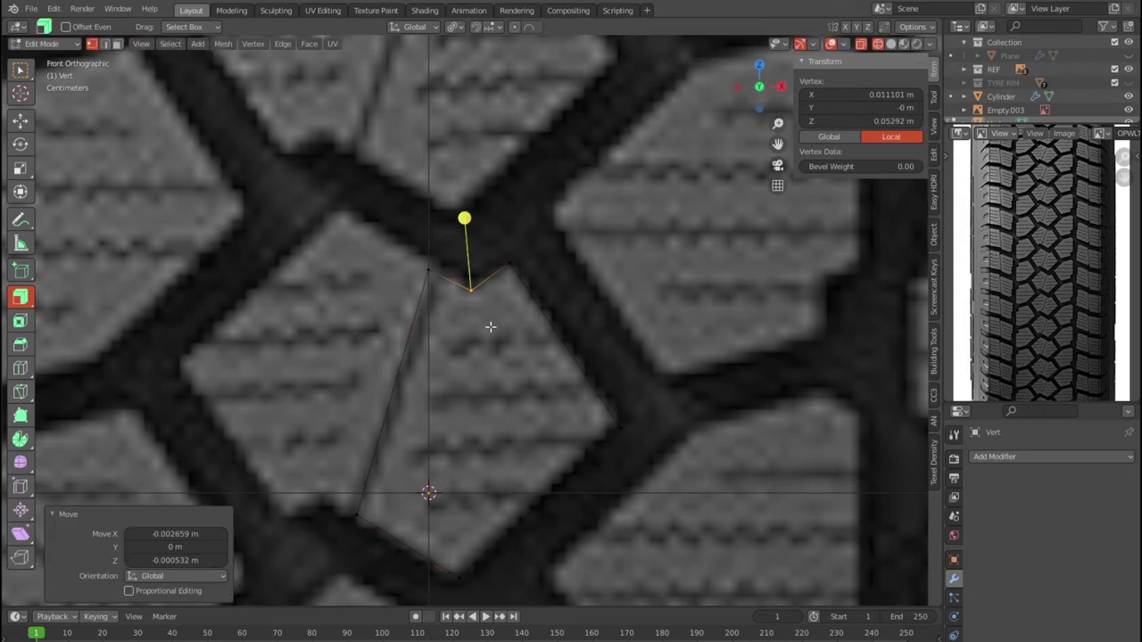
{"action": "key", "text": "g"}
{"action": "left_click", "coordinate": [533, 285]}
{"action": "left_click", "coordinate": [630, 443]}
{"action": "key", "text": "g"}
{"action": "left_click", "coordinate": [626, 436]}
{"action": "left_click", "coordinate": [455, 575]}
{"action": "key", "text": "g"}
{"action": "scroll", "coordinate": [470, 594], "scroll_direction": "down", "scroll_amount": 4}
{"action": "left_click", "coordinate": [469, 590]}
{"action": "scroll", "coordinate": [485, 479], "scroll_direction": "down", "scroll_amount": 2}
{"action": "scroll", "coordinate": [450, 433], "scroll_direction": "up", "scroll_amount": 1}
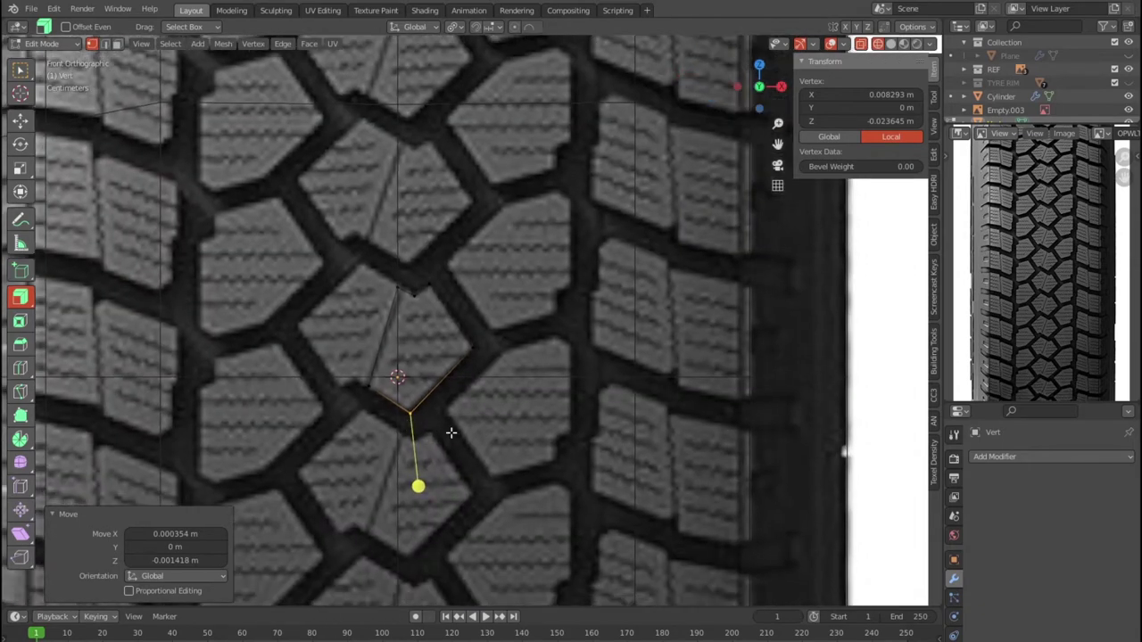
{"action": "key", "text": "Tab"}
{"action": "scroll", "coordinate": [464, 422], "scroll_direction": "up", "scroll_amount": 1}
{"action": "scroll", "coordinate": [464, 422], "scroll_direction": "up", "scroll_amount": 3}
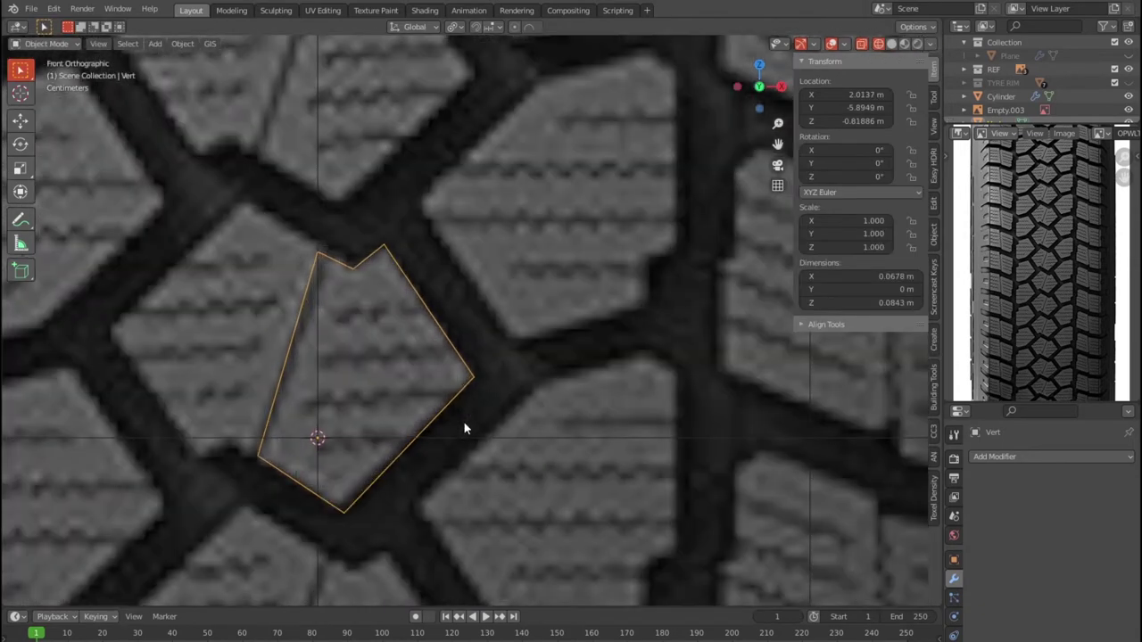
Step: Duplicate the outline onto the neighbouring tread block and move its first vertices onto that block's corners
{"action": "key", "text": "shift+d"}
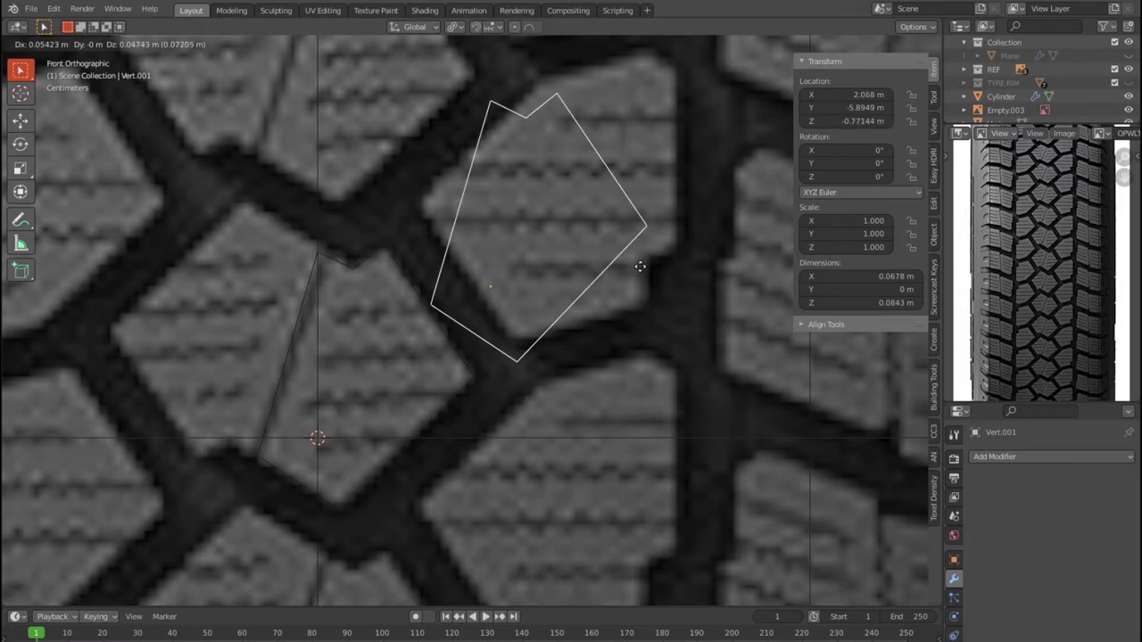
{"action": "left_click", "coordinate": [647, 327]}
{"action": "middle_click_drag", "start_coordinate": [647, 326], "coordinate": [597, 478], "text": "shift"}
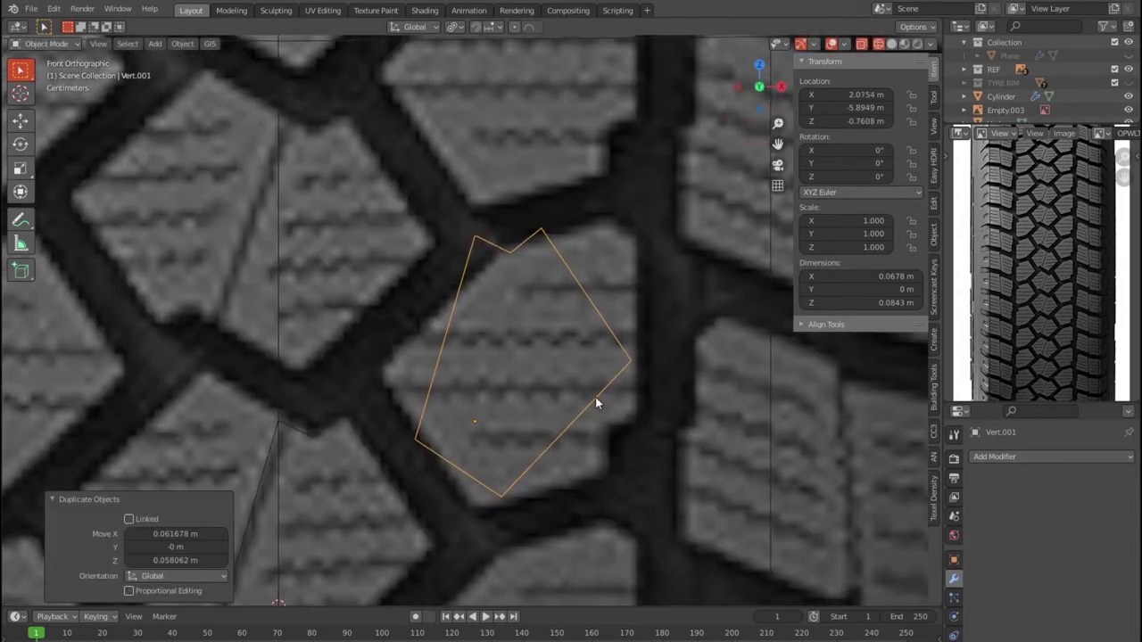
{"action": "key", "text": "Tab"}
{"action": "left_click", "coordinate": [409, 436]}
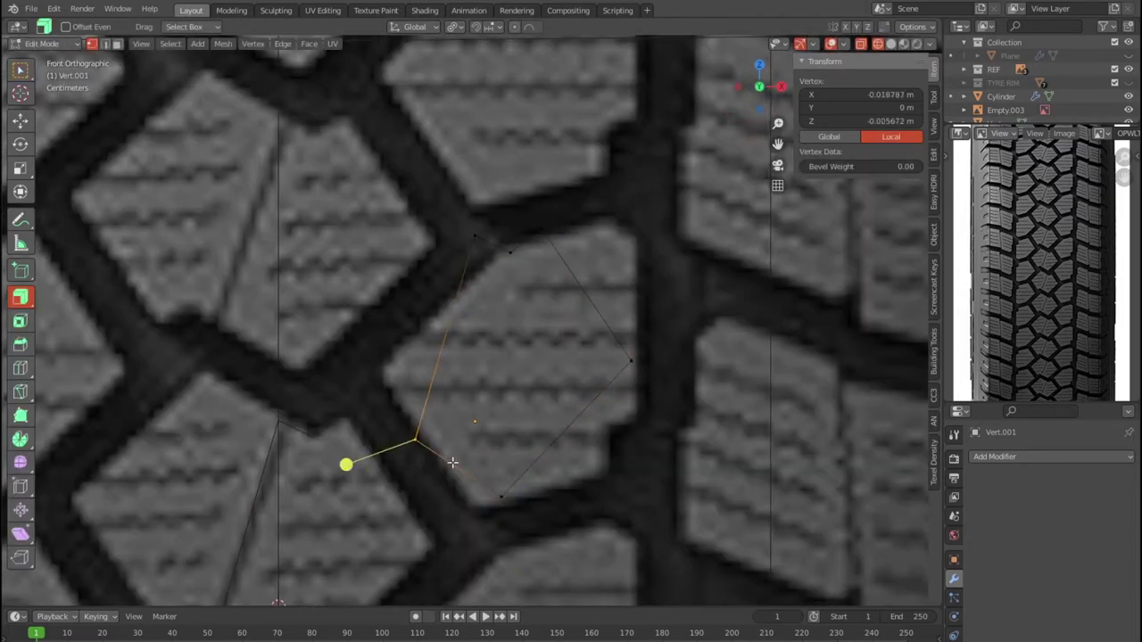
{"action": "key", "text": "g"}
{"action": "left_click", "coordinate": [415, 384]}
{"action": "left_click", "coordinate": [497, 499]}
{"action": "key", "text": "g"}
{"action": "left_click", "coordinate": [482, 530]}
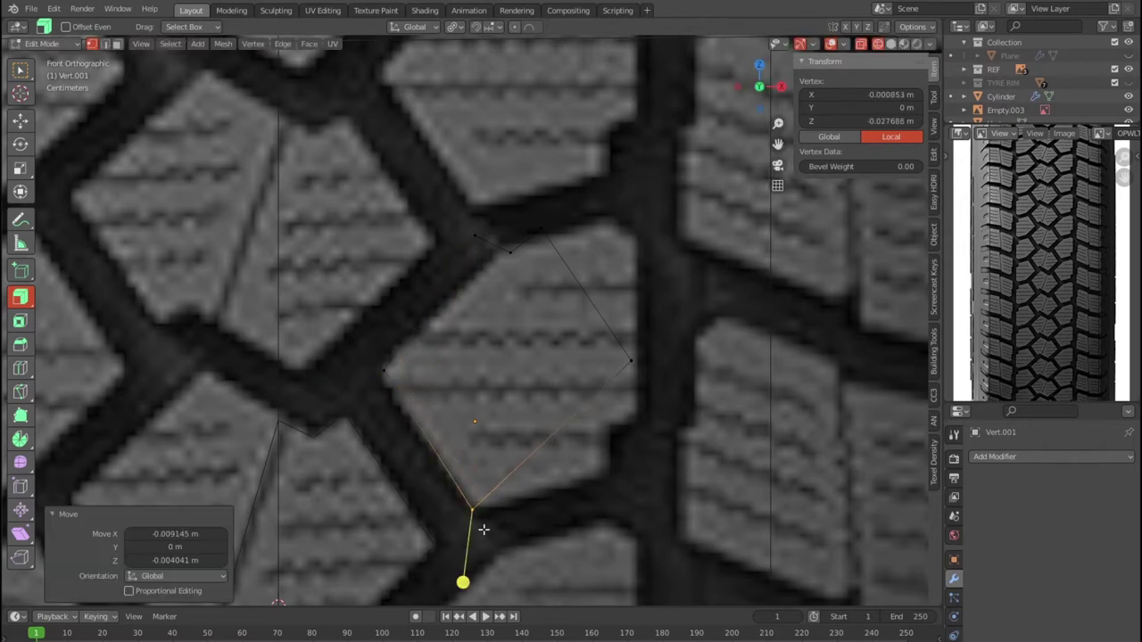
{"action": "left_click", "coordinate": [628, 361]}
{"action": "key", "text": "g"}
{"action": "left_click", "coordinate": [620, 502]}
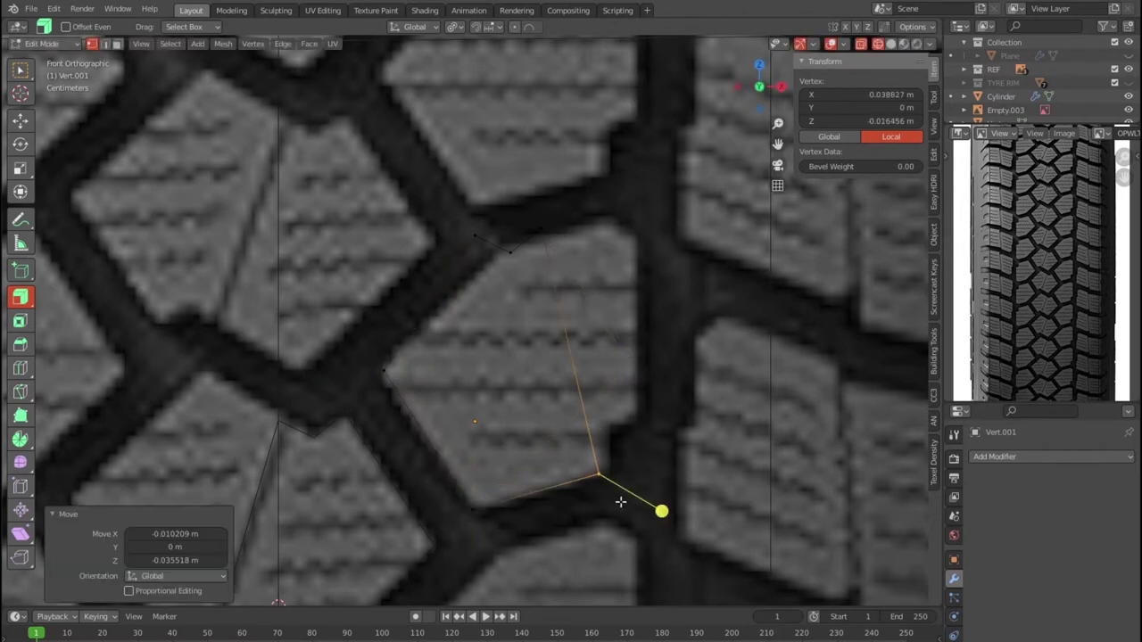
Step: Move the copy's right-hand, edge and top vertices to trace the block's outline and peak
{"action": "left_click", "coordinate": [541, 236]}
{"action": "key", "text": "g"}
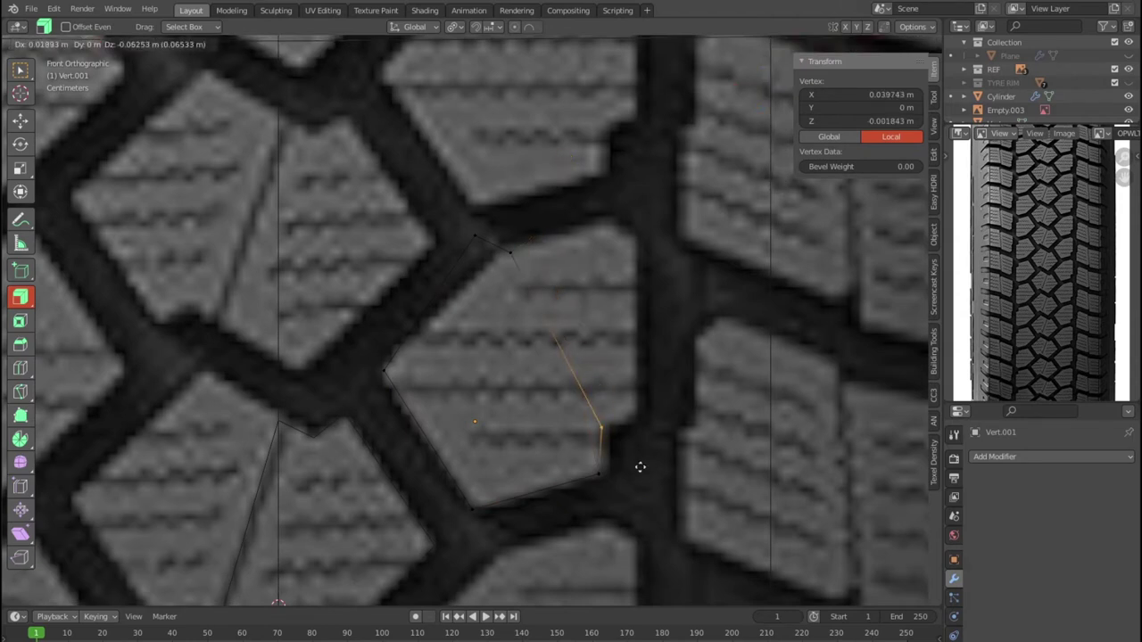
{"action": "left_click", "coordinate": [639, 467]}
{"action": "left_click", "coordinate": [503, 239]}
{"action": "key", "text": "g"}
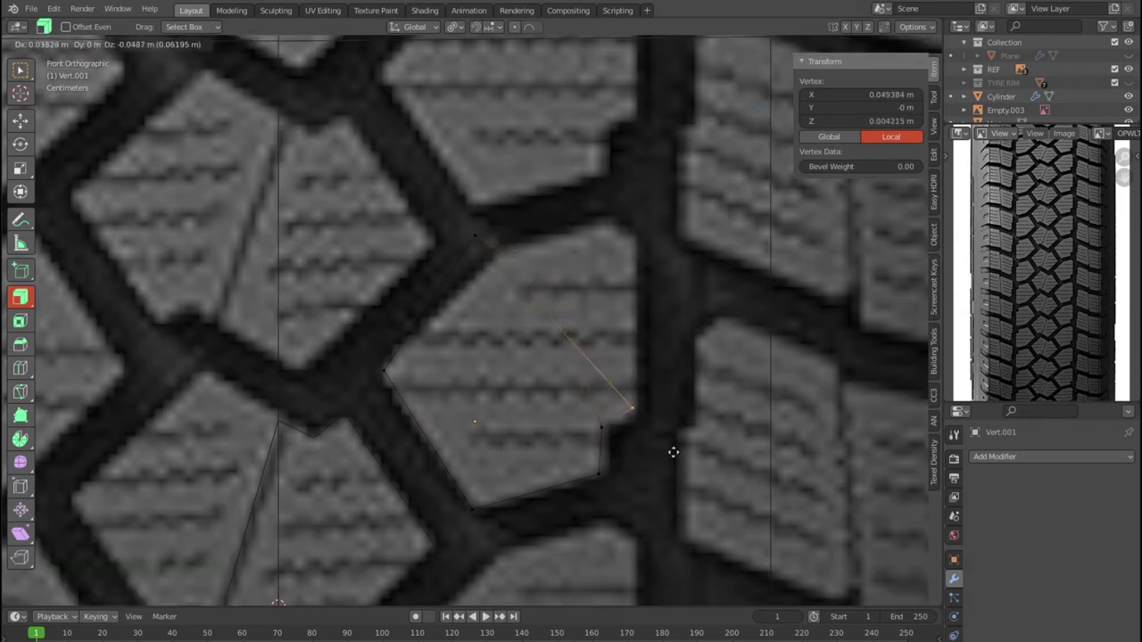
{"action": "left_click", "coordinate": [680, 454]}
{"action": "left_click_drag", "start_coordinate": [438, 219], "coordinate": [523, 269]}
{"action": "key", "text": "g"}
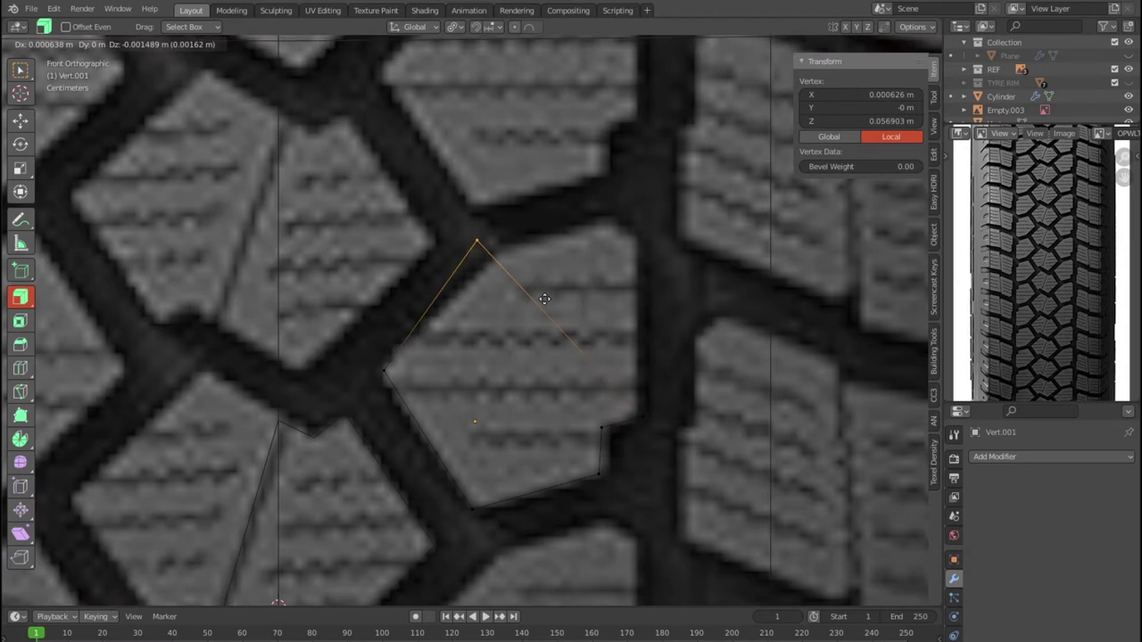
{"action": "left_click", "coordinate": [547, 296]}
Step: Subdivide the long top edge and move the new midpoint onto the block's corner
{"action": "left_click_drag", "start_coordinate": [470, 239], "coordinate": [669, 419]}
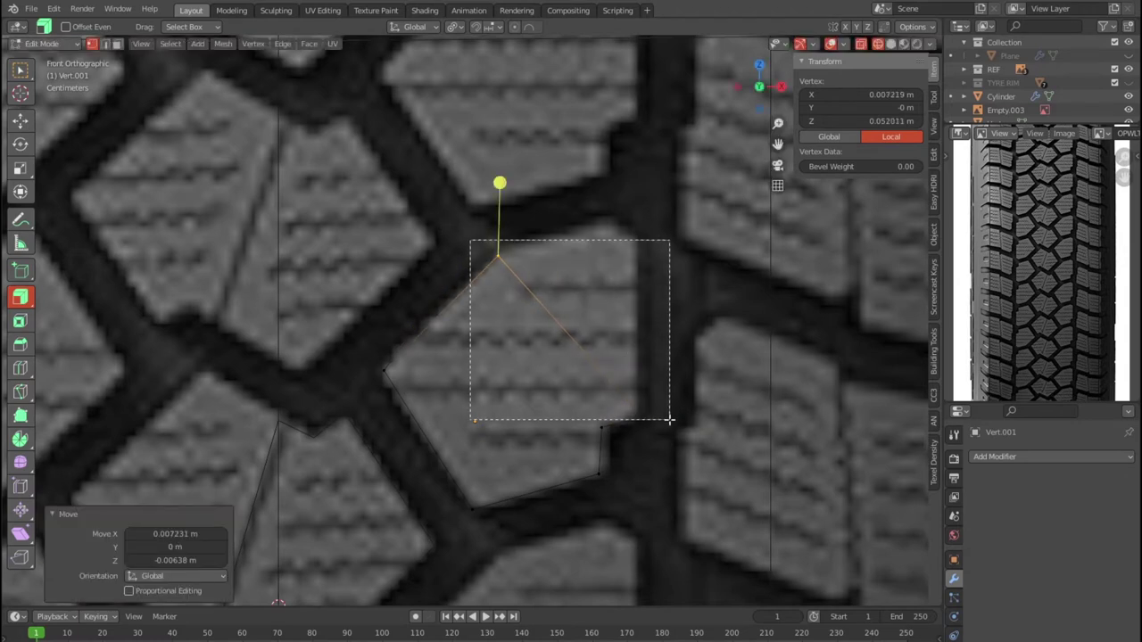
{"action": "right_click", "coordinate": [598, 357]}
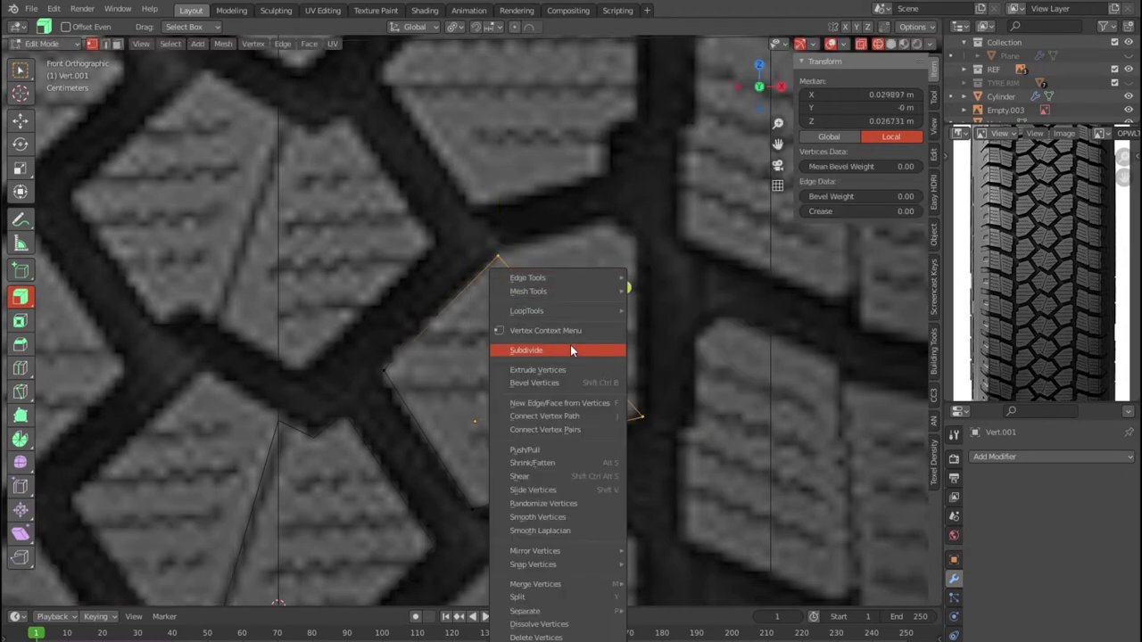
{"action": "left_click", "coordinate": [571, 350]}
{"action": "left_click", "coordinate": [571, 334]}
{"action": "key", "text": "g"}
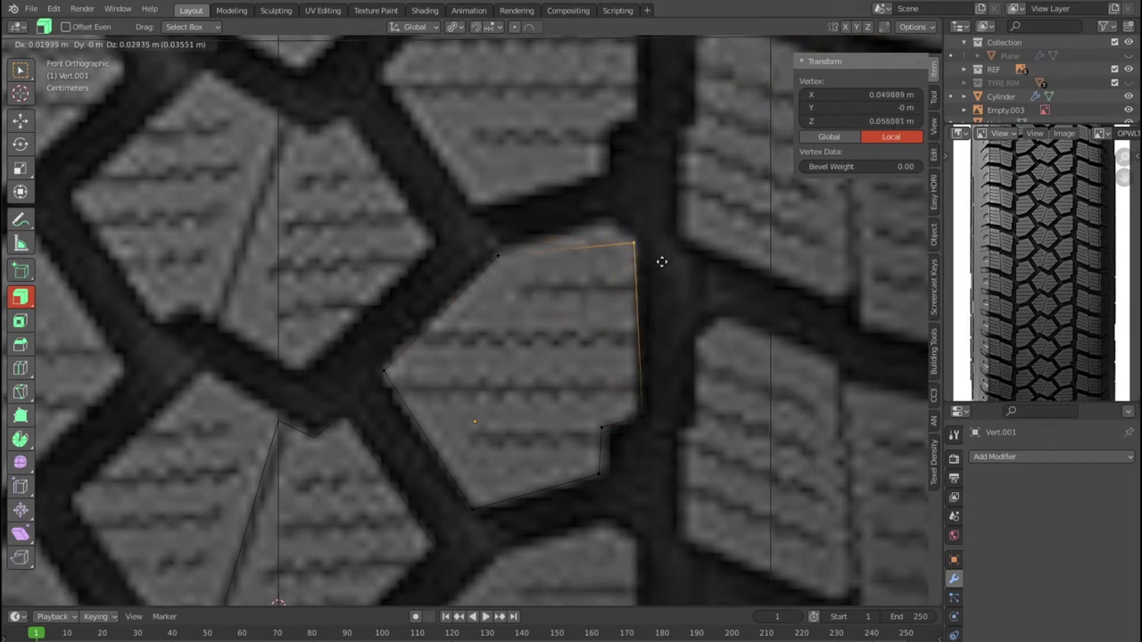
{"action": "left_click", "coordinate": [661, 261]}
Step: Subdivide the top edge again, place the new midpoint on the block's notch, and return to Object Mode
{"action": "left_click_drag", "start_coordinate": [460, 226], "coordinate": [624, 279]}
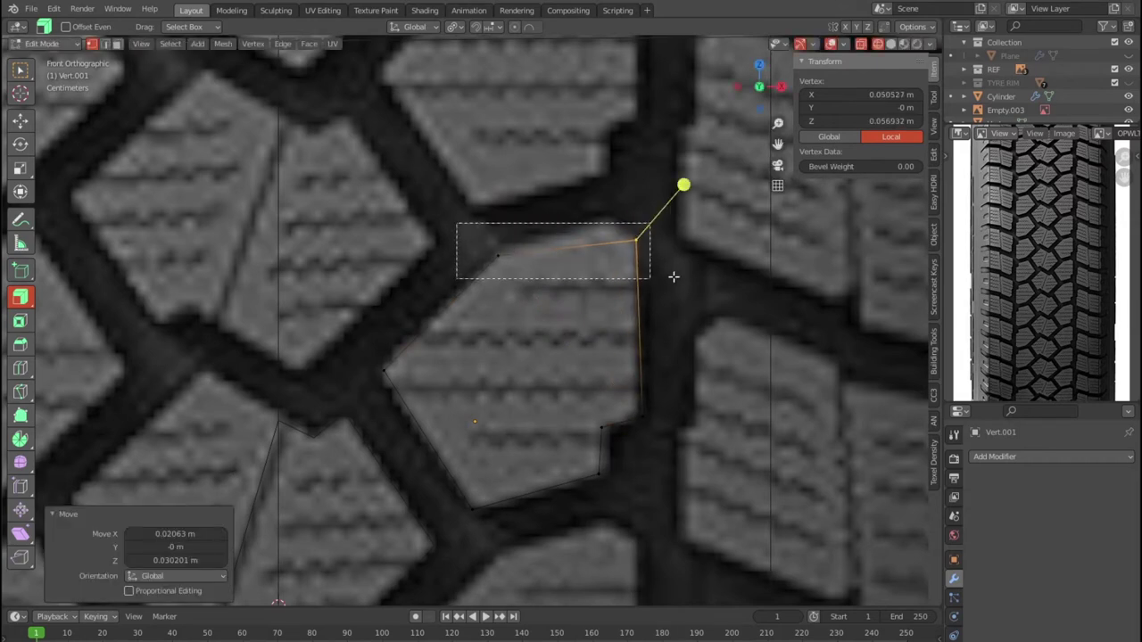
{"action": "right_click", "coordinate": [607, 265]}
{"action": "left_click", "coordinate": [599, 265]}
{"action": "left_click", "coordinate": [566, 248]}
{"action": "key", "text": "g"}
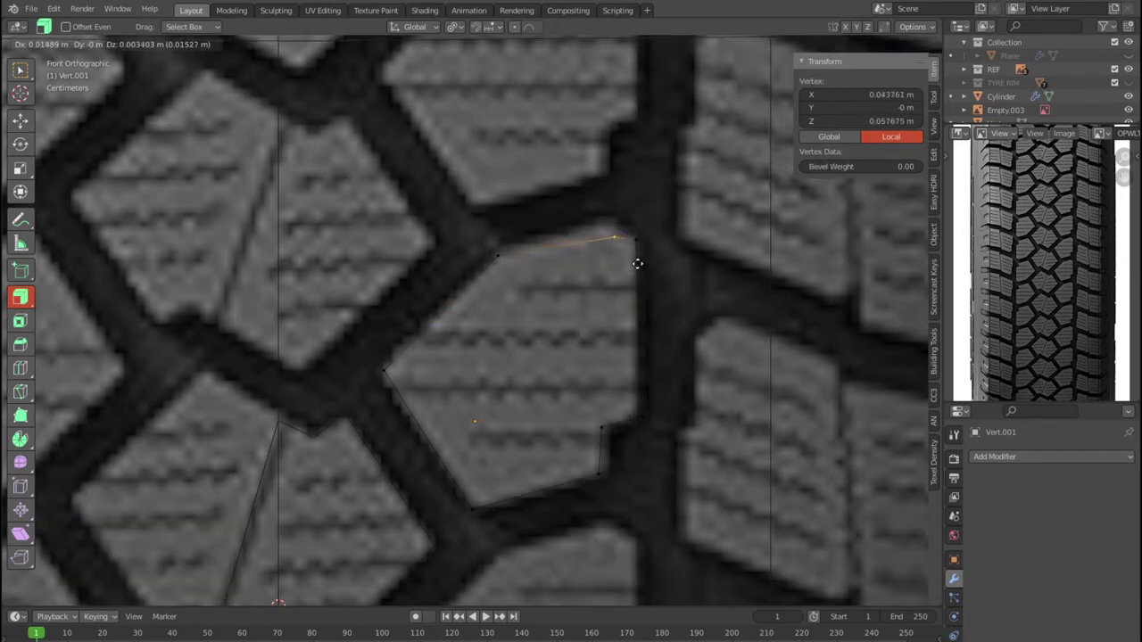
{"action": "left_click", "coordinate": [637, 257]}
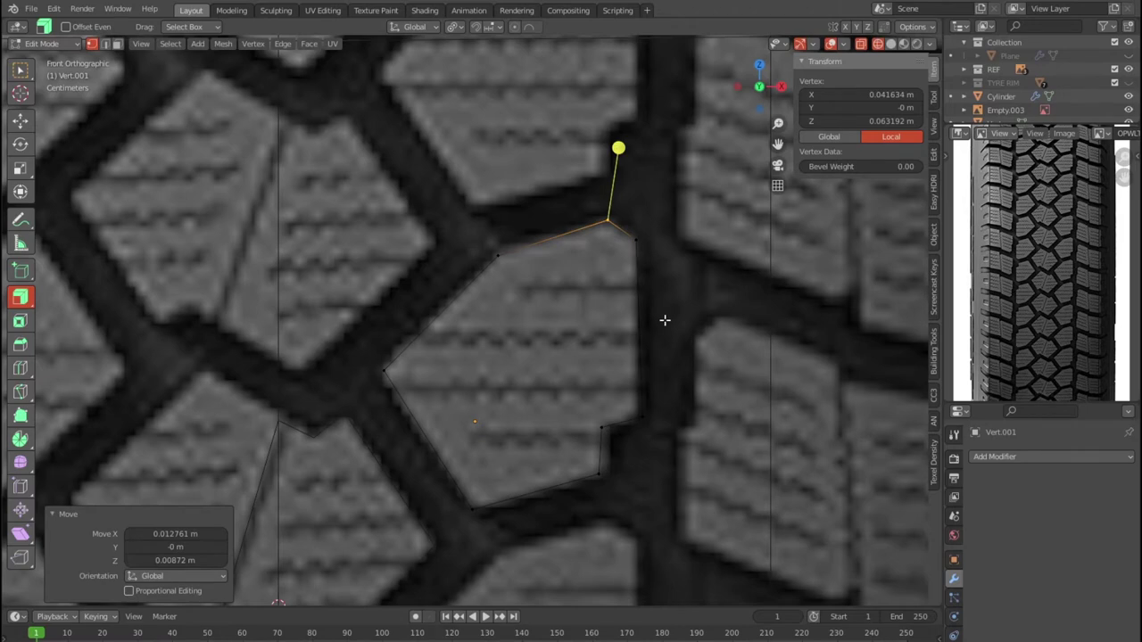
{"action": "scroll", "coordinate": [667, 326], "scroll_direction": "down", "scroll_amount": 4}
{"action": "key", "text": "Tab"}
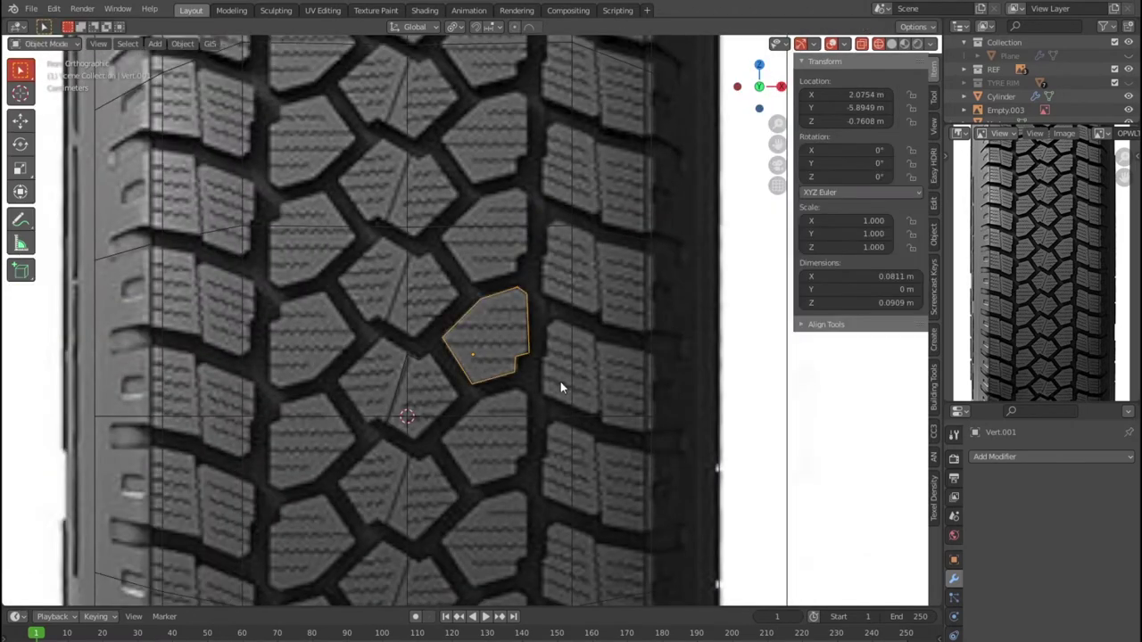
{"action": "scroll", "coordinate": [561, 382], "scroll_direction": "up", "scroll_amount": 3}
{"action": "scroll", "coordinate": [560, 382], "scroll_direction": "up", "scroll_amount": 1}
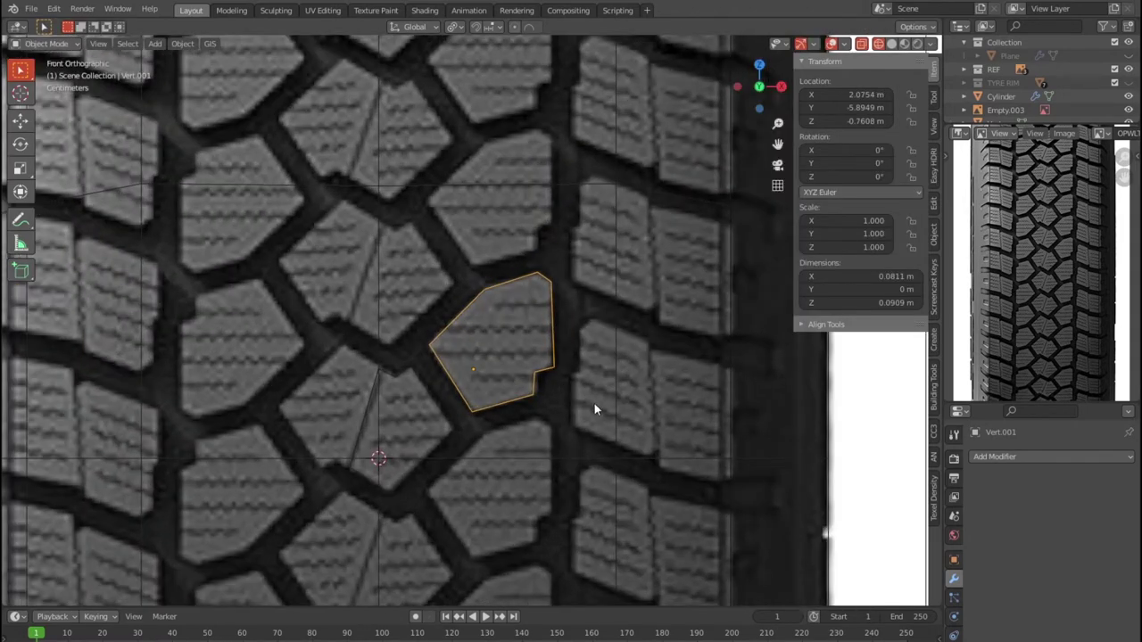
Step: Duplicate the outline onto the shoulder block to the right and move its bottom vertex toward the corner
{"action": "key", "text": "shift+d"}
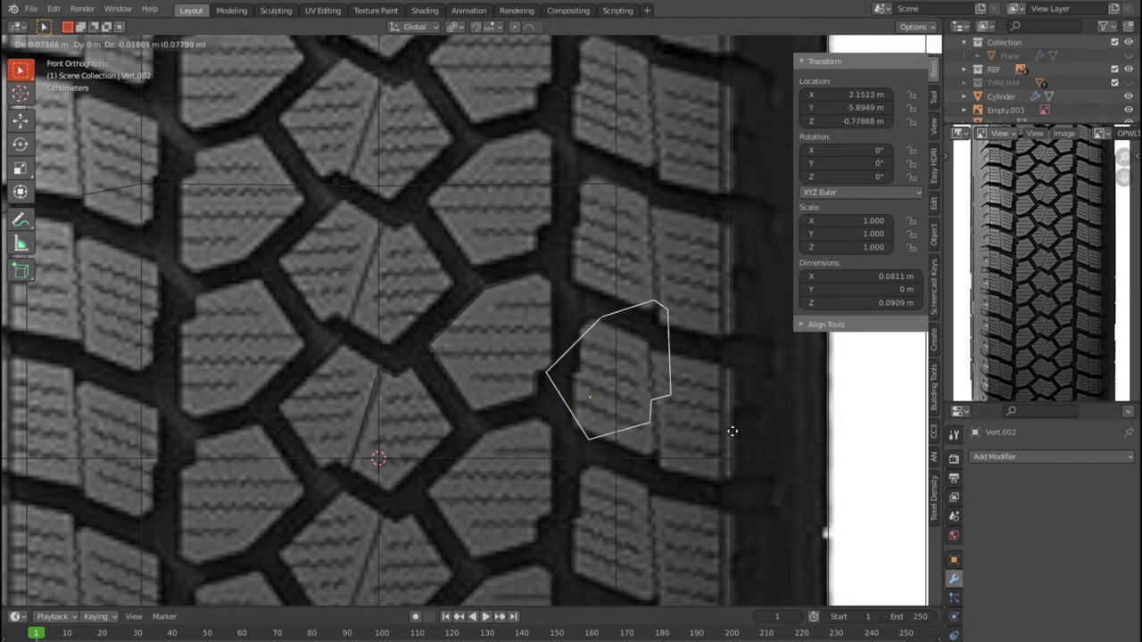
{"action": "left_click", "coordinate": [733, 437]}
{"action": "scroll", "coordinate": [589, 429], "scroll_direction": "up", "scroll_amount": 3}
{"action": "scroll", "coordinate": [538, 424], "scroll_direction": "up", "scroll_amount": 2}
{"action": "key", "text": "Tab"}
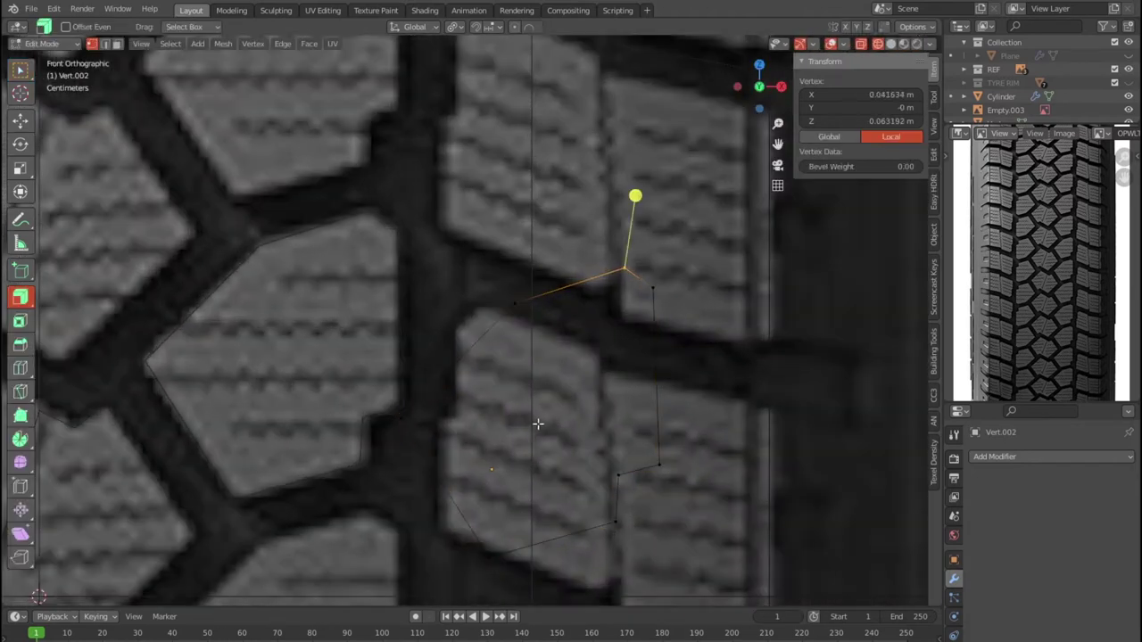
{"action": "left_click", "coordinate": [517, 558]}
{"action": "key", "text": "g"}
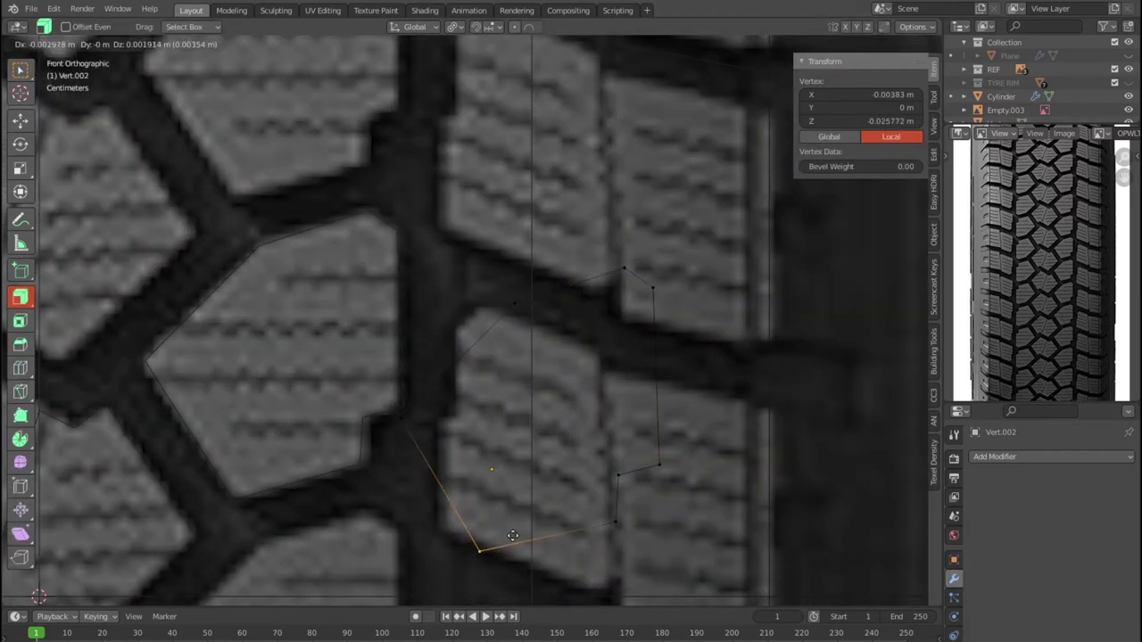
{"action": "left_click", "coordinate": [448, 534]}
Step: Reposition the copy's side, upper and upper-right vertices to fit the shoulder block
{"action": "left_click", "coordinate": [408, 424]}
{"action": "key", "text": "g"}
{"action": "left_click", "coordinate": [486, 448]}
{"action": "left_click", "coordinate": [466, 247]}
{"action": "key", "text": "g"}
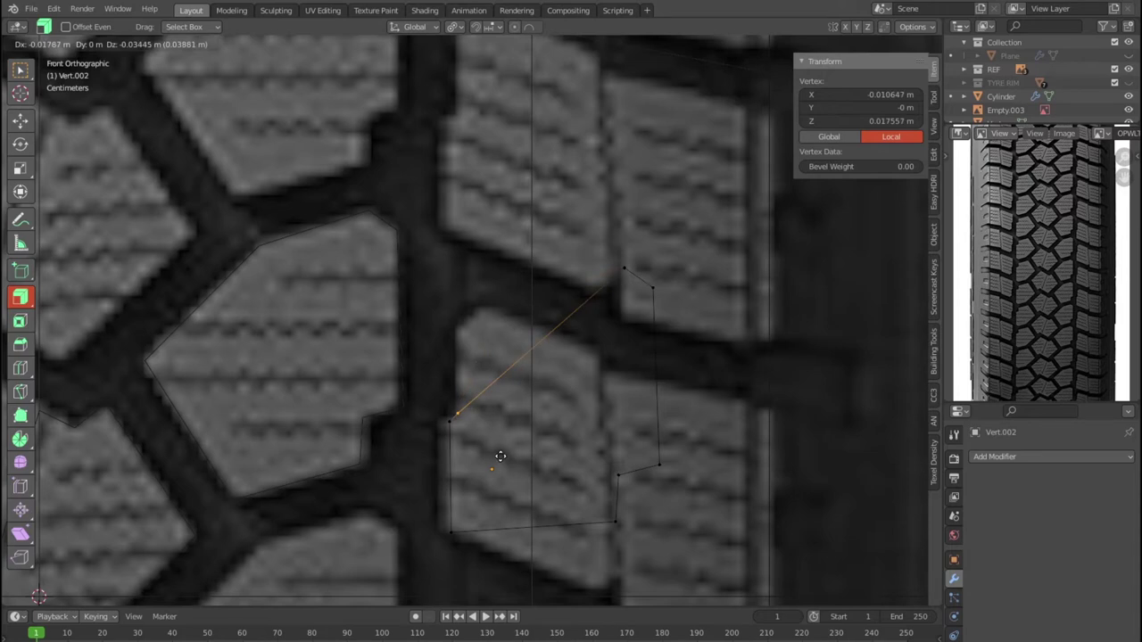
{"action": "left_click", "coordinate": [499, 459]}
{"action": "left_click", "coordinate": [624, 271]}
{"action": "key", "text": "g"}
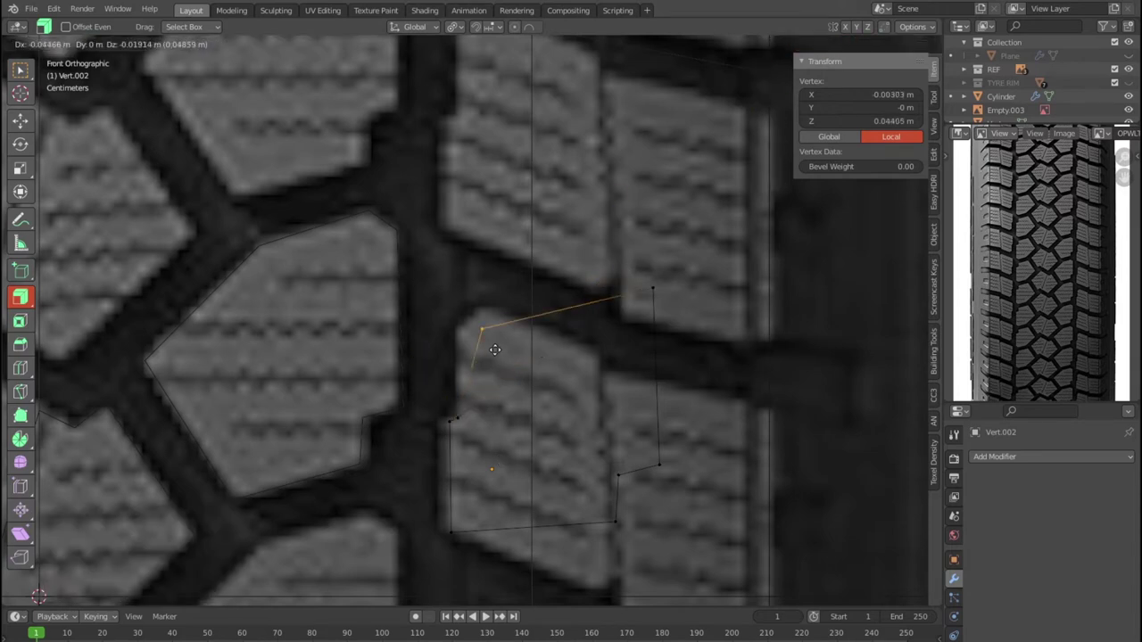
{"action": "left_click", "coordinate": [481, 354]}
{"action": "key", "text": "g"}
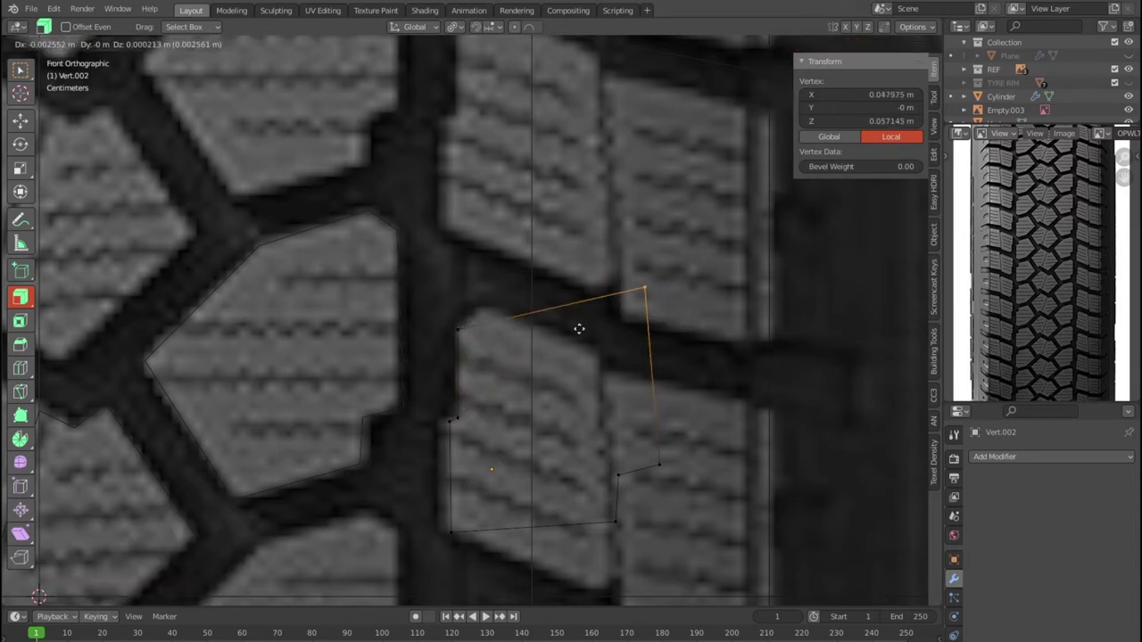
{"action": "left_click", "coordinate": [515, 342]}
Step: Adjust the lower-right vertex, constraining one move to the X axis, and set the bottom-right corner
{"action": "left_click_drag", "start_coordinate": [637, 443], "coordinate": [680, 489]}
{"action": "key", "text": "g"}
{"action": "left_click", "coordinate": [615, 370]}
{"action": "left_click_drag", "start_coordinate": [602, 455], "coordinate": [647, 485]}
{"action": "key", "text": "g"}
{"action": "key", "text": "x"}
{"action": "left_click", "coordinate": [606, 522]}
{"action": "left_click", "coordinate": [606, 523]}
{"action": "key", "text": "g"}
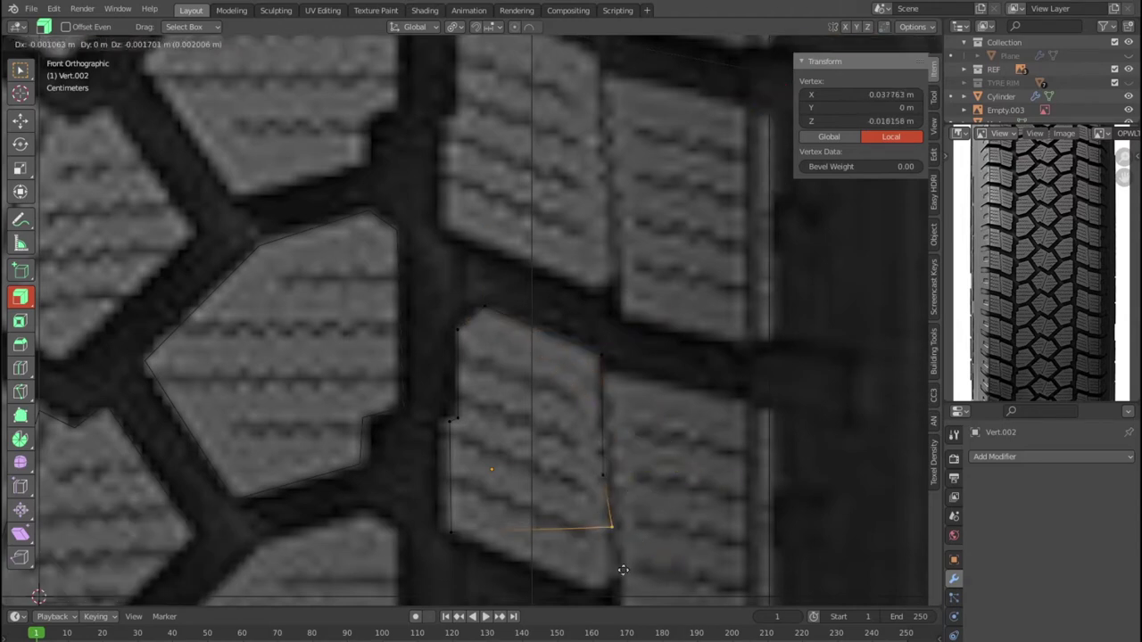
{"action": "left_click", "coordinate": [625, 50]}
Step: Return to Object Mode and start moving another outline copy toward the next block
{"action": "scroll", "coordinate": [594, 403], "scroll_direction": "down", "scroll_amount": 3}
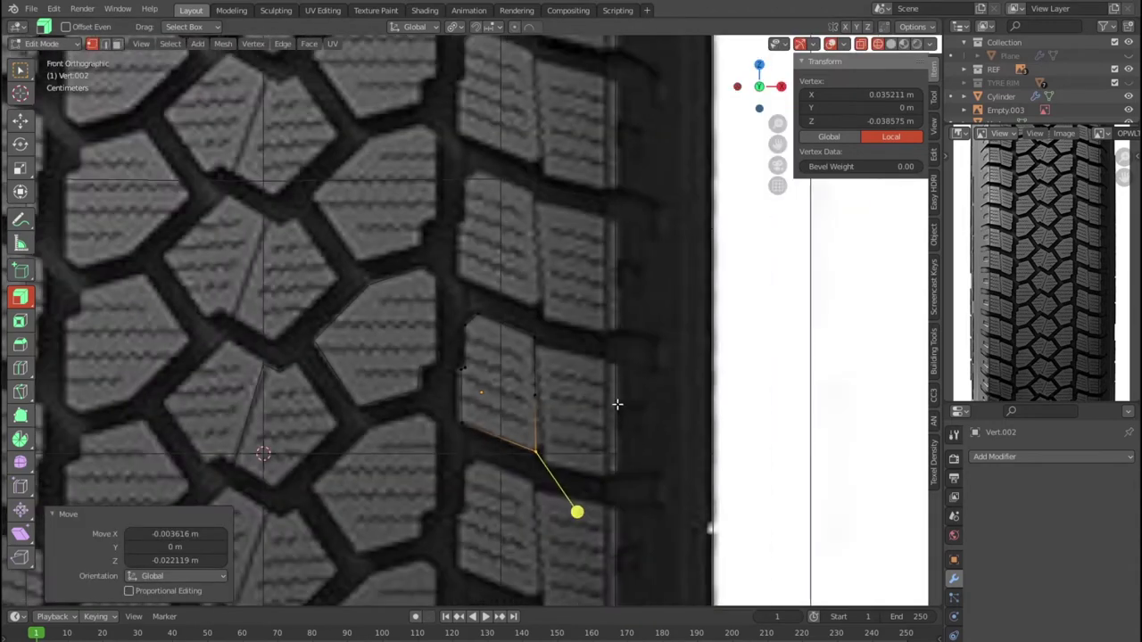
{"action": "middle_click_drag", "start_coordinate": [593, 404], "coordinate": [608, 268], "text": "shift"}
{"action": "scroll", "coordinate": [607, 269], "scroll_direction": "down", "scroll_amount": 2}
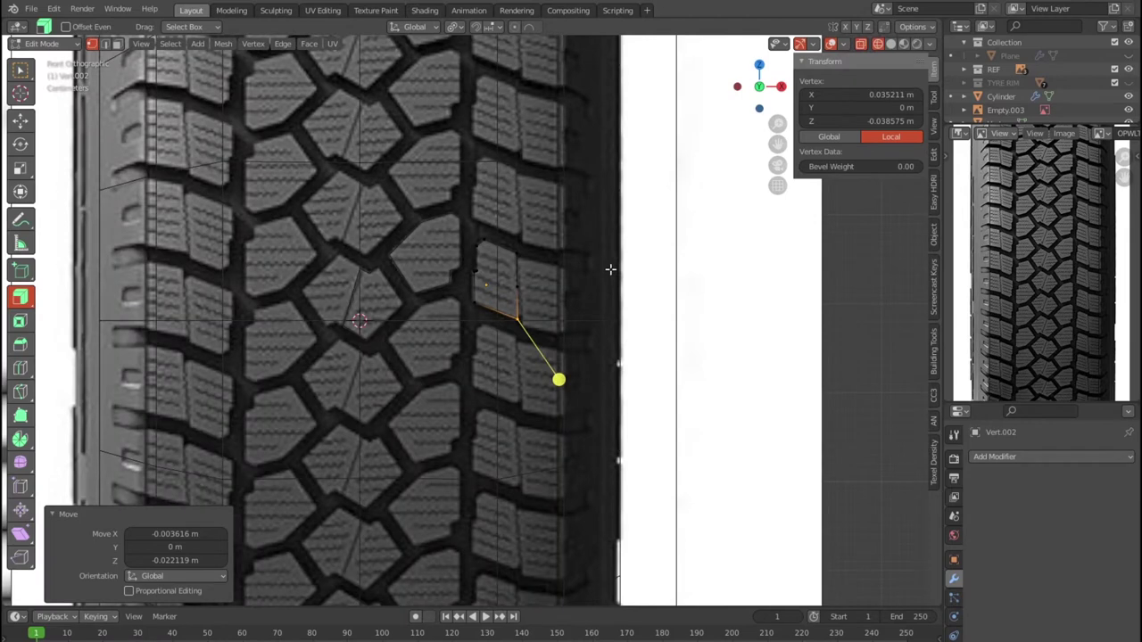
{"action": "scroll", "coordinate": [611, 267], "scroll_direction": "down", "scroll_amount": 1}
{"action": "scroll", "coordinate": [611, 266], "scroll_direction": "down", "scroll_amount": 1}
{"action": "scroll", "coordinate": [492, 299], "scroll_direction": "up", "scroll_amount": 2}
{"action": "scroll", "coordinate": [492, 299], "scroll_direction": "up", "scroll_amount": 3}
{"action": "scroll", "coordinate": [493, 299], "scroll_direction": "up", "scroll_amount": 1}
{"action": "key", "text": "Tab"}
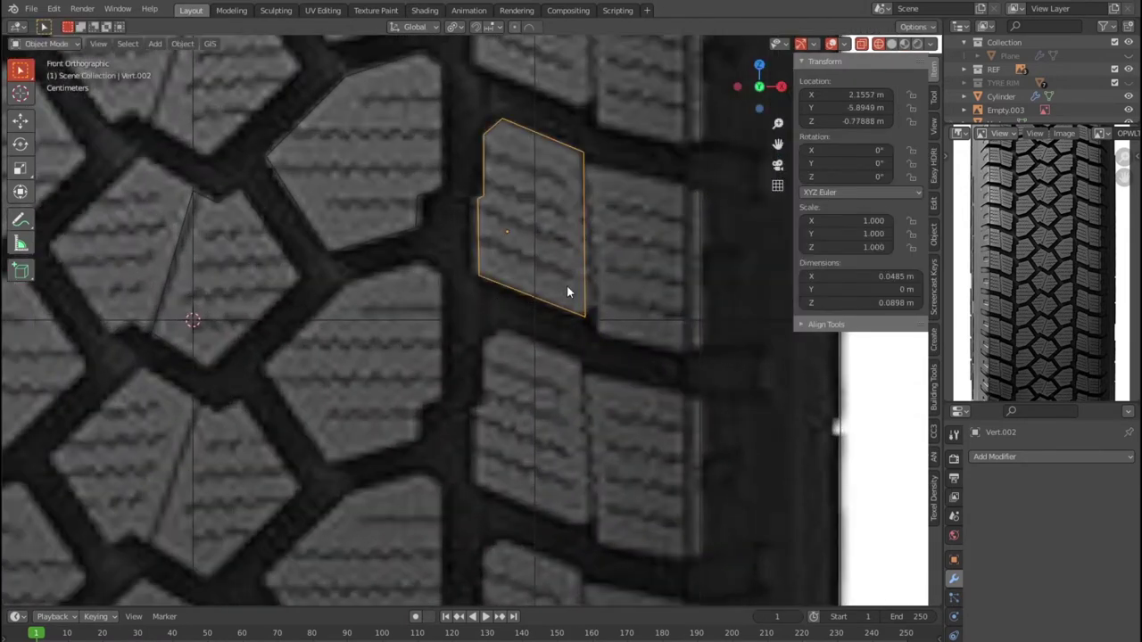
{"action": "key", "text": "g"}
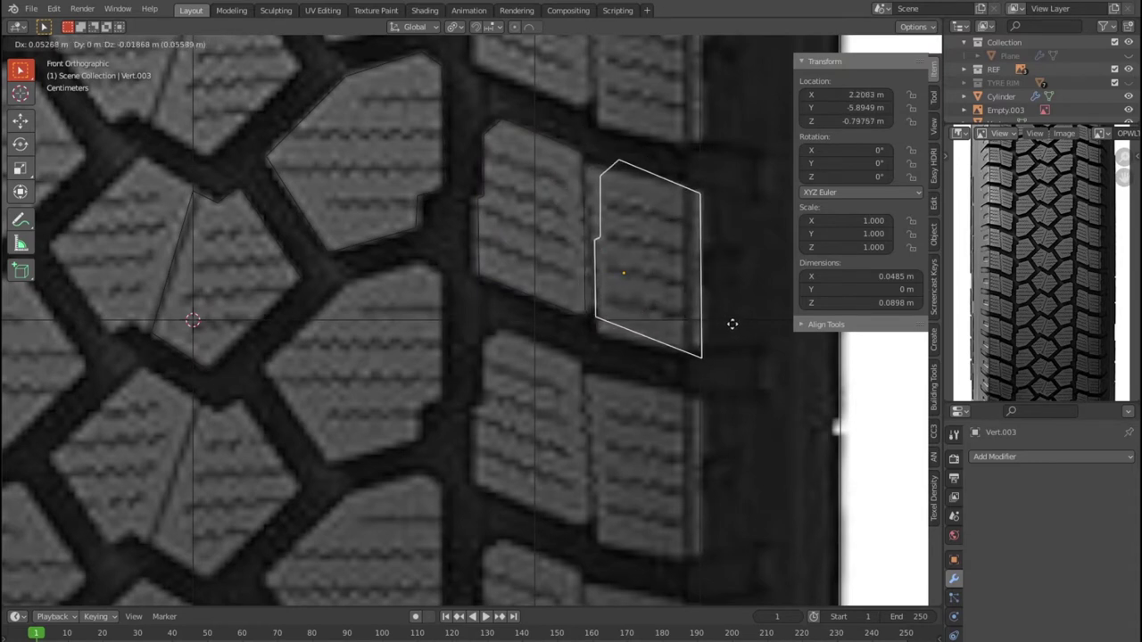
Step: Drop the copied outline onto the next tread block and pull its lower-right vertex down
{"action": "left_click", "coordinate": [731, 324]}
{"action": "scroll", "coordinate": [731, 322], "scroll_direction": "up", "scroll_amount": 3}
{"action": "mouse_move", "coordinate": [715, 302]}
{"action": "middle_mouse_down", "text": "shift"}
{"action": "mouse_move", "coordinate": [607, 315]}
{"action": "mouse_move", "coordinate": [535, 353]}
{"action": "middle_mouse_up", "text": "shift"}
{"action": "key", "text": "Tab"}
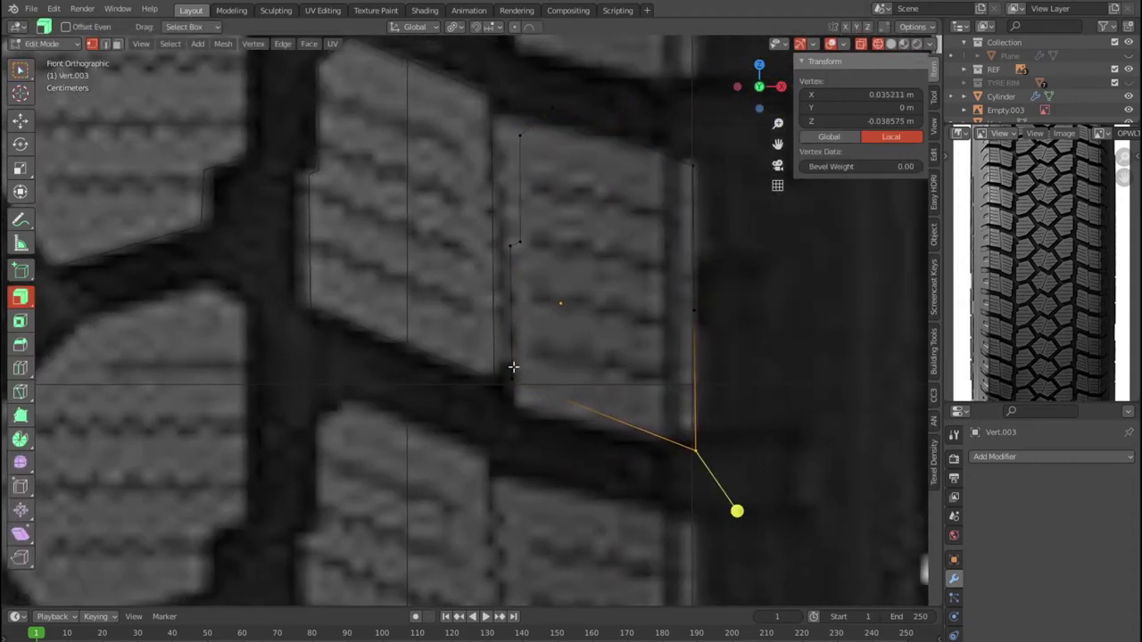
{"action": "key", "text": "alt+a"}
{"action": "left_click", "coordinate": [530, 369]}
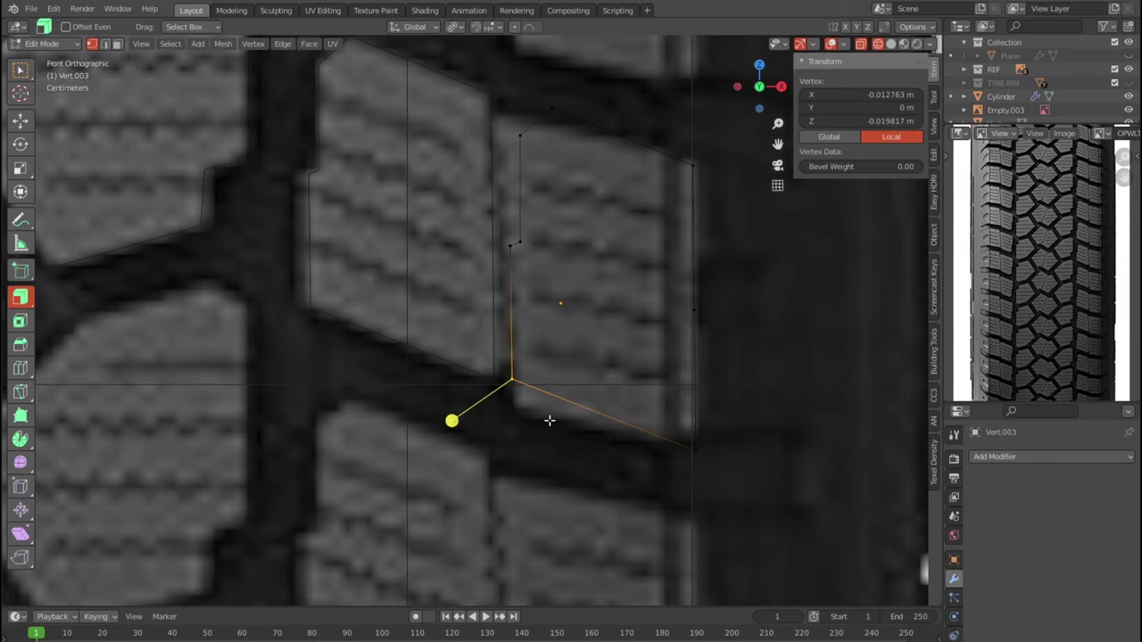
{"action": "key", "text": "g"}
{"action": "left_click", "coordinate": [554, 454]}
Step: Reposition the lower-right, right-middle and top vertices onto the tall block's edges
{"action": "key", "text": "alt+a"}
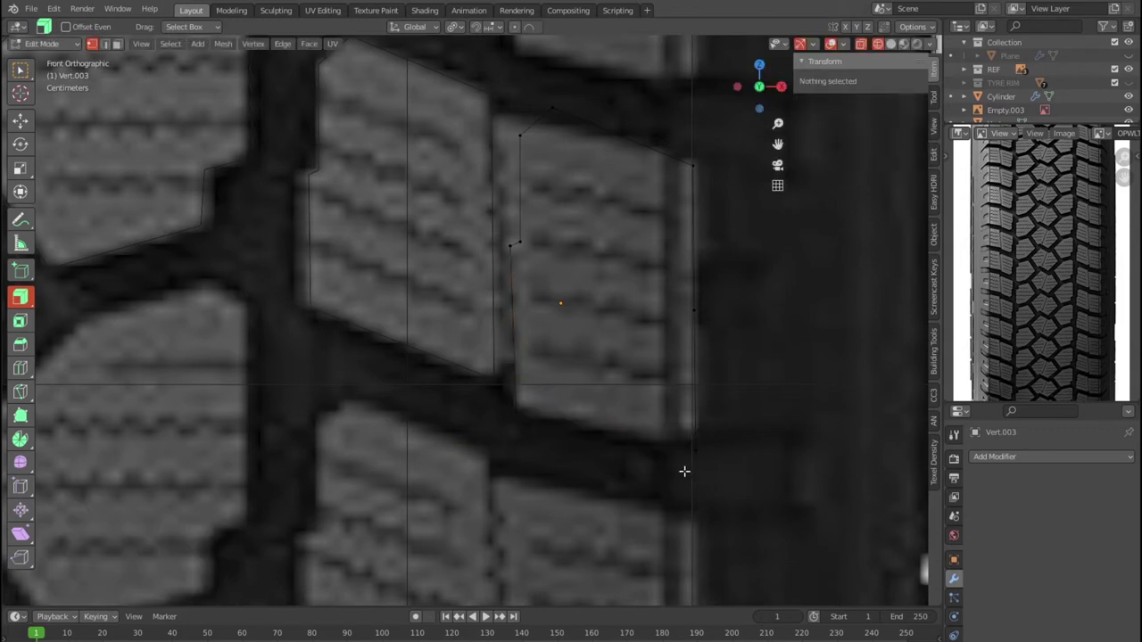
{"action": "left_click_drag", "start_coordinate": [684, 434], "coordinate": [724, 479]}
{"action": "key", "text": "g"}
{"action": "left_click", "coordinate": [679, 472]}
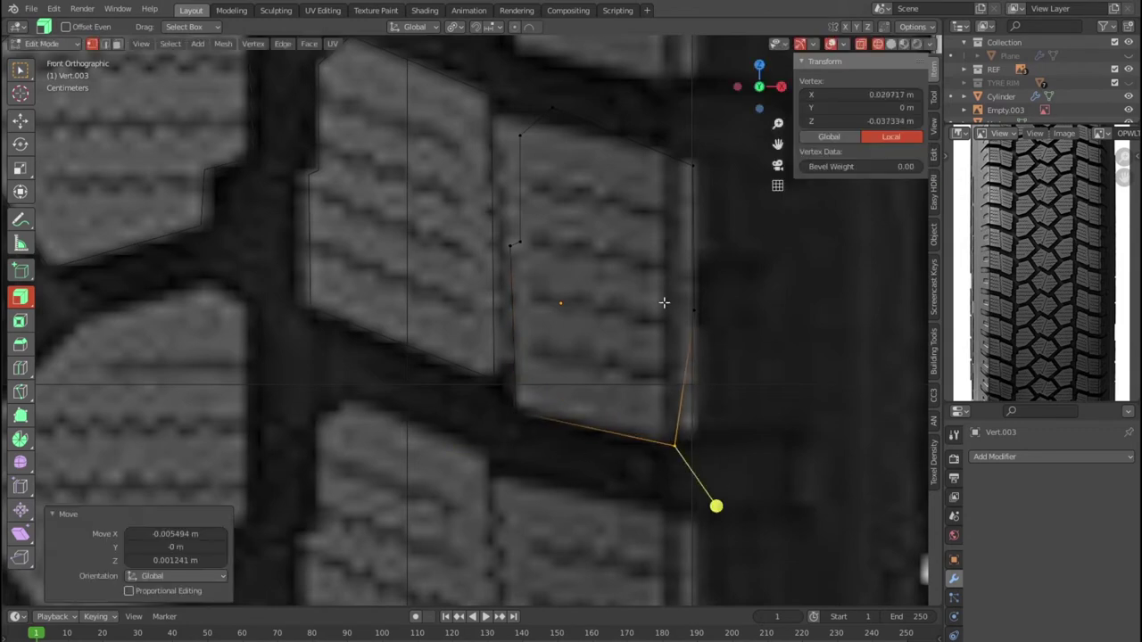
{"action": "key", "text": "alt+a"}
{"action": "left_click", "coordinate": [692, 310]}
{"action": "key", "text": "g"}
{"action": "left_click", "coordinate": [662, 311]}
{"action": "left_click", "coordinate": [692, 165]}
{"action": "key", "text": "g"}
{"action": "left_click", "coordinate": [716, 174]}
Step: Extrude two new vertices from the left-side vertex up above the block
{"action": "left_click_drag", "start_coordinate": [505, 229], "coordinate": [542, 259]}
{"action": "key", "text": "e"}
{"action": "left_click", "coordinate": [525, 132]}
{"action": "key", "text": "e"}
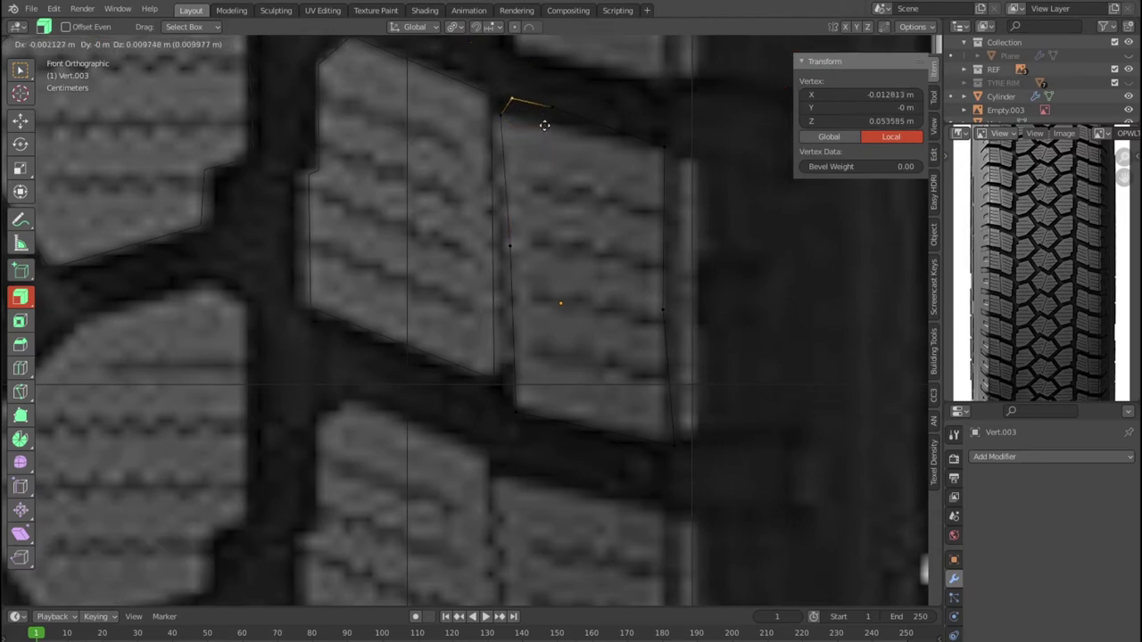
{"action": "left_click", "coordinate": [550, 138]}
{"action": "scroll", "coordinate": [556, 148], "scroll_direction": "down", "scroll_amount": 3}
{"action": "scroll", "coordinate": [658, 292], "scroll_direction": "up", "scroll_amount": 2}
Step: Try deleting the extruded vertex, revert it, and nudge the selected vertex into place
{"action": "key", "text": "x"}
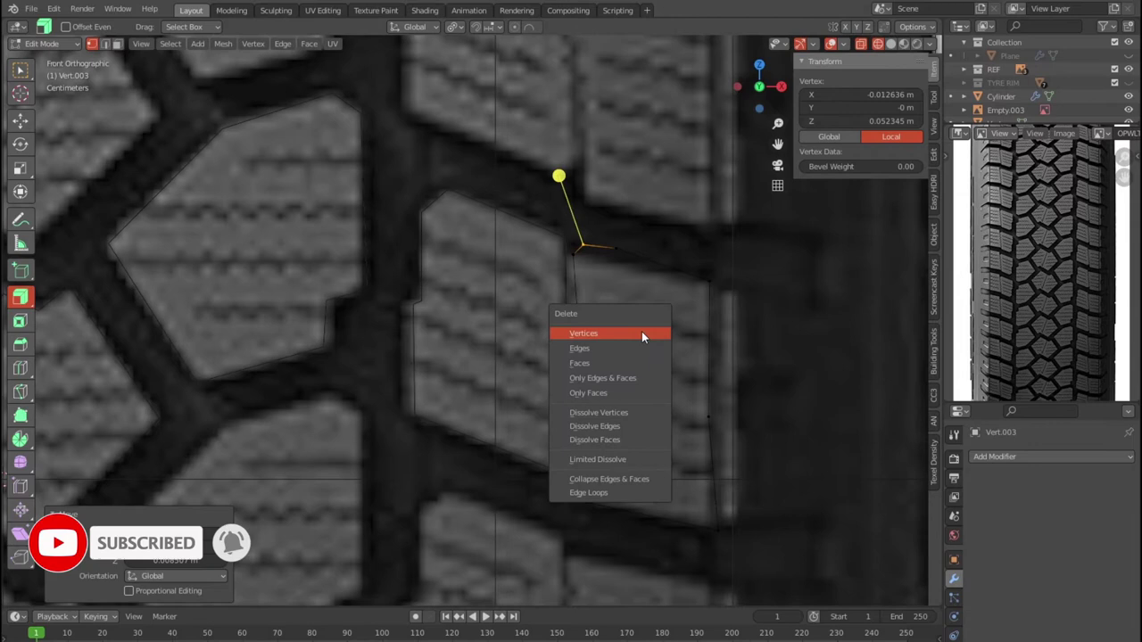
{"action": "left_click", "coordinate": [641, 331]}
{"action": "key", "text": "ctrl+z"}
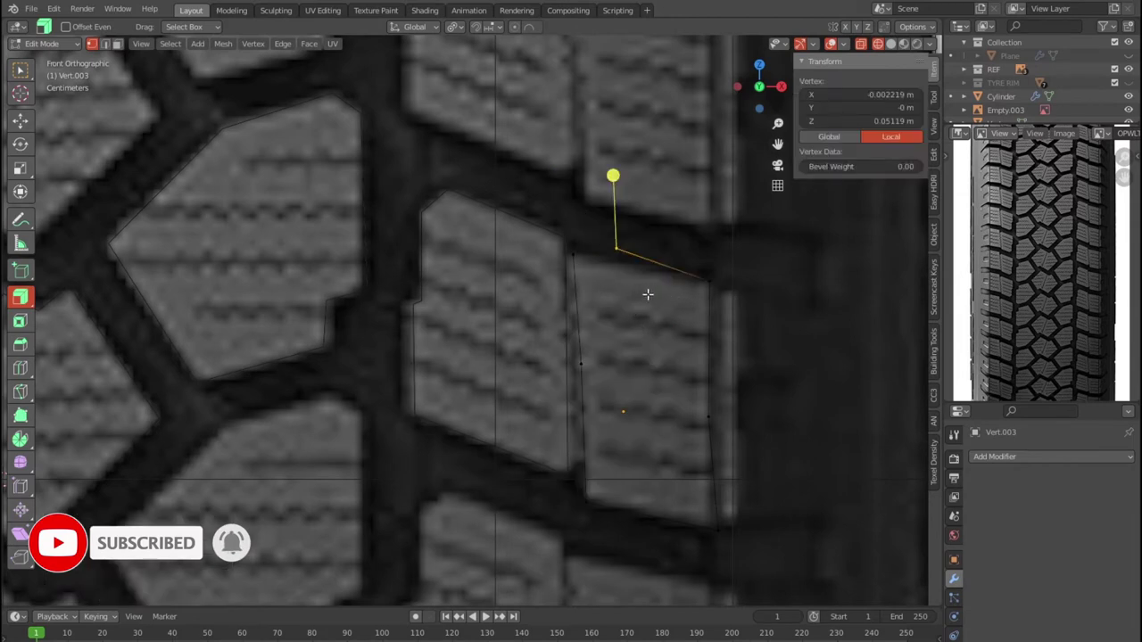
{"action": "key", "text": "ctrl+z"}
{"action": "key", "text": "ctrl+shift+z"}
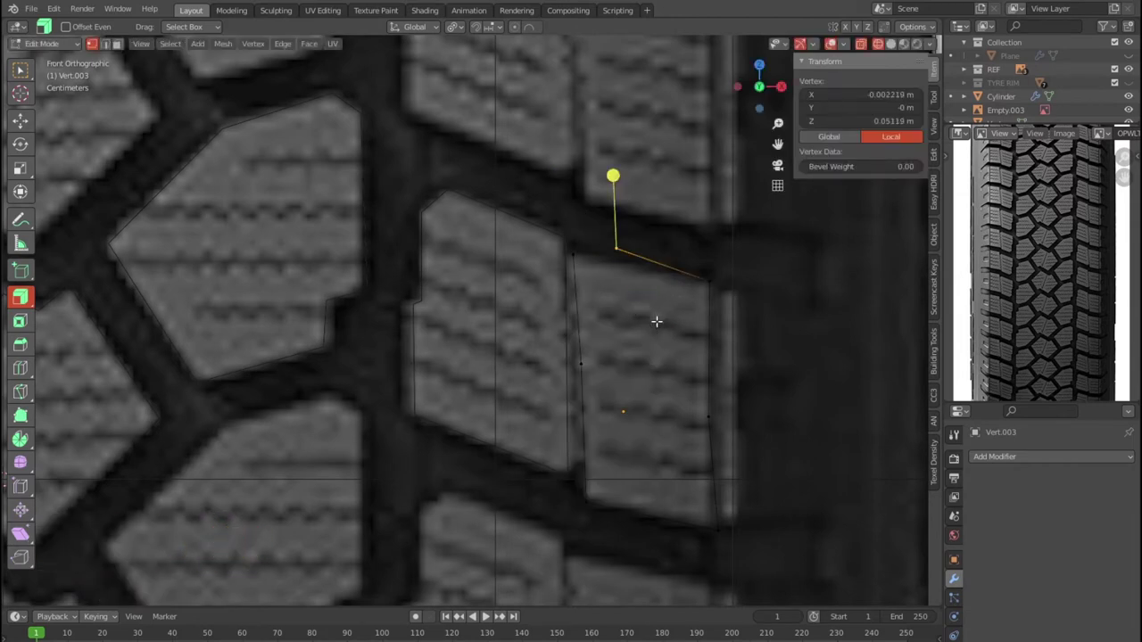
{"action": "key", "text": "g"}
{"action": "left_click", "coordinate": [597, 260]}
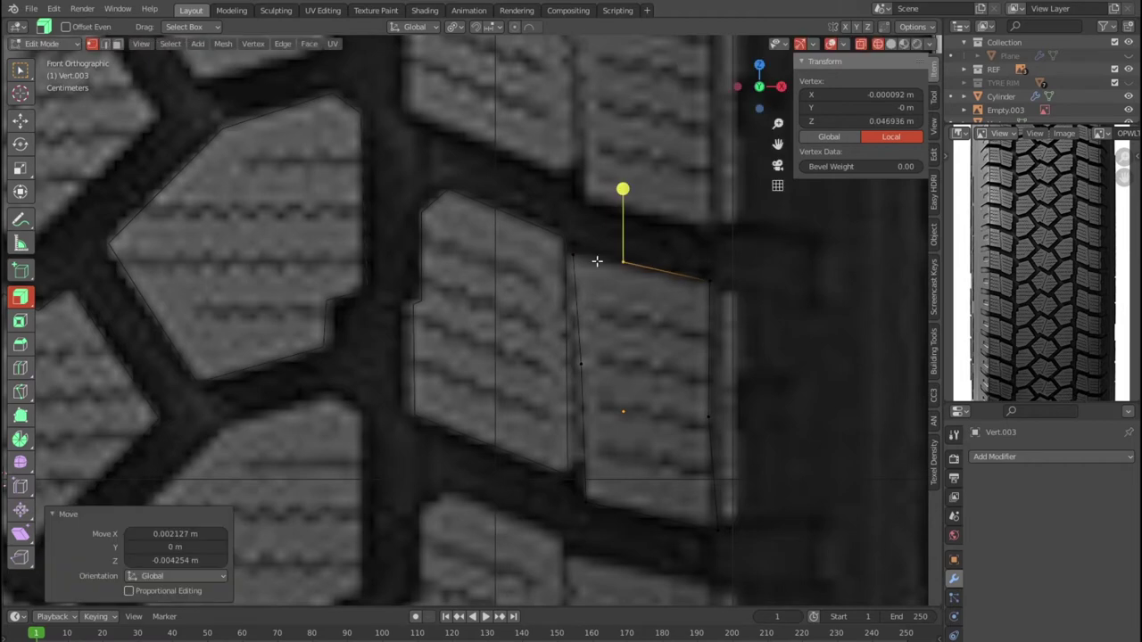
Step: Delete the stray vertex between the upper-left corner and the top edge
{"action": "left_click", "coordinate": [572, 255], "text": "shift"}
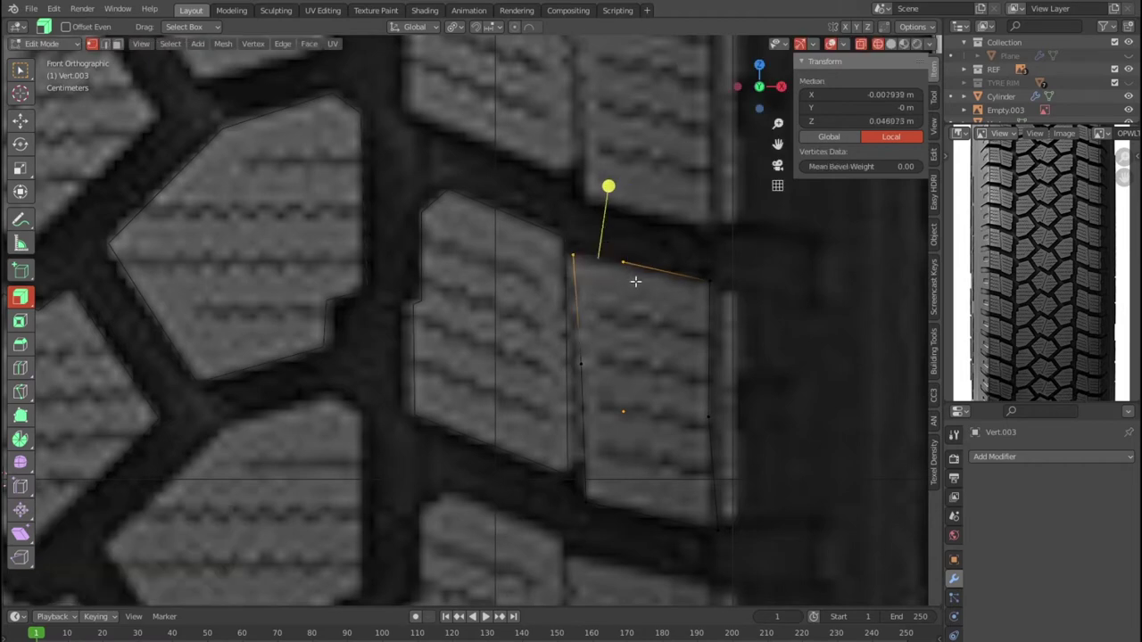
{"action": "left_click", "coordinate": [635, 281], "text": "shift"}
{"action": "key", "text": "x"}
{"action": "left_click", "coordinate": [637, 289]}
{"action": "key", "text": "ctrl+z"}
{"action": "key", "text": "ctrl+z"}
{"action": "key", "text": "x"}
{"action": "left_click", "coordinate": [636, 297]}
Step: Join the top corners with an edge and fit the lower-right corner, nudged −0.0026 m in X
{"action": "left_click", "coordinate": [714, 284]}
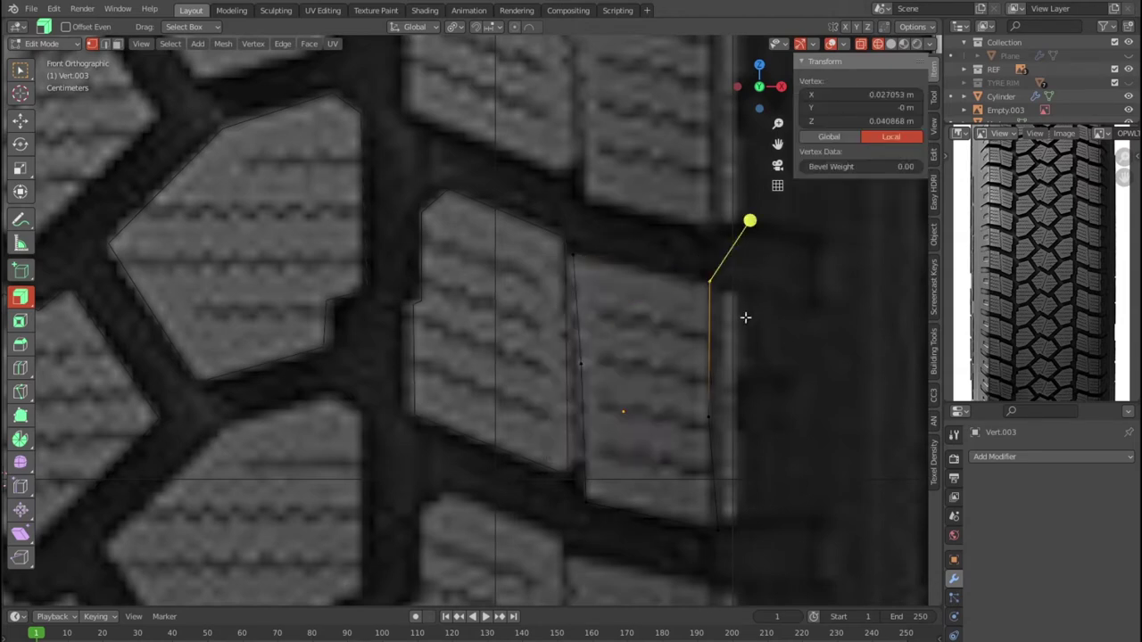
{"action": "left_click", "coordinate": [573, 256], "text": "shift"}
{"action": "key", "text": "f"}
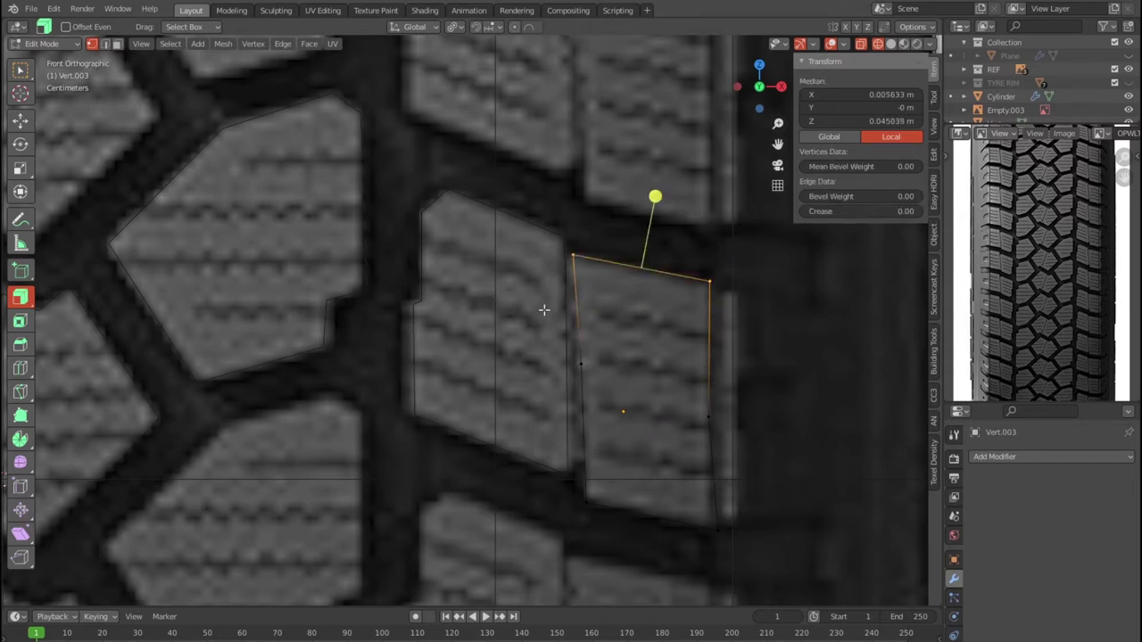
{"action": "left_click", "coordinate": [587, 366]}
{"action": "left_click", "coordinate": [586, 504], "text": "ctrl"}
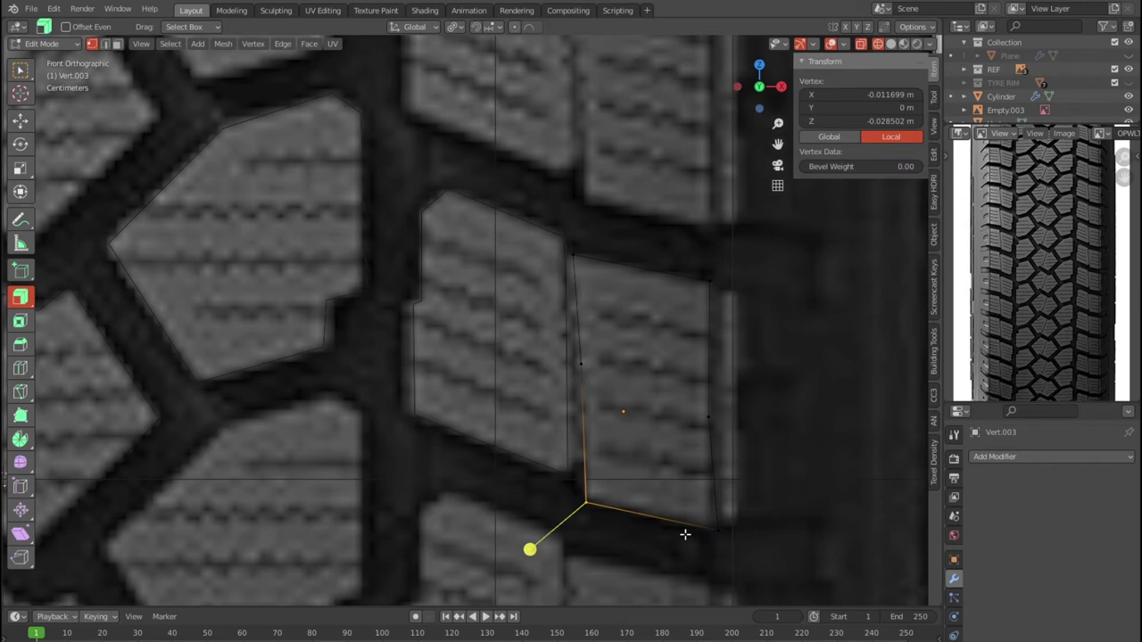
{"action": "key", "text": "g"}
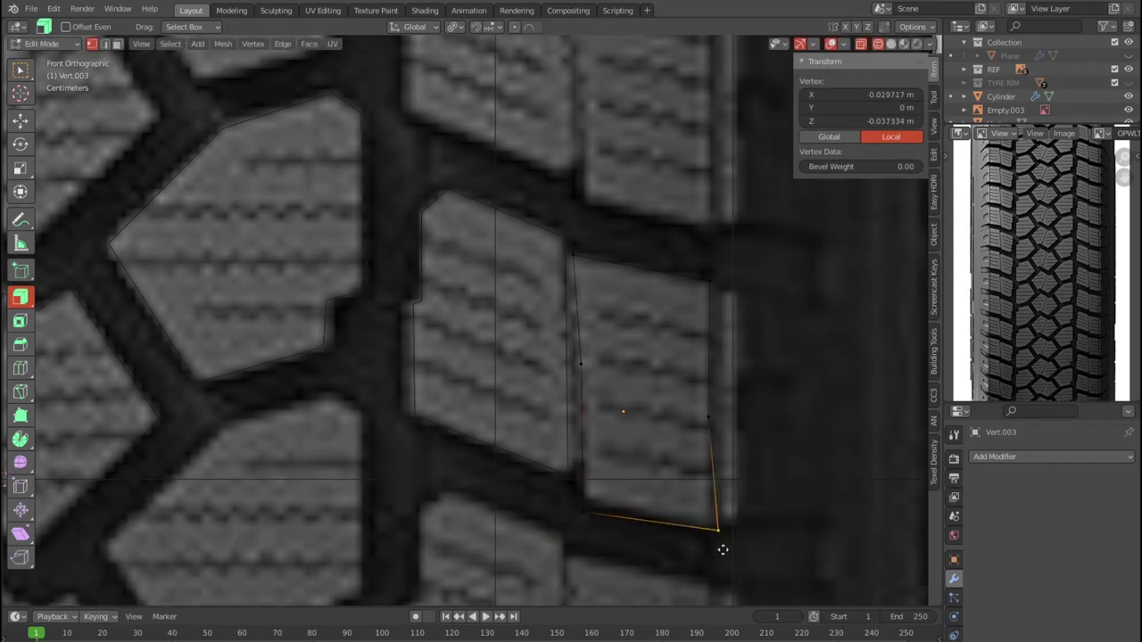
{"action": "key", "text": "g"}
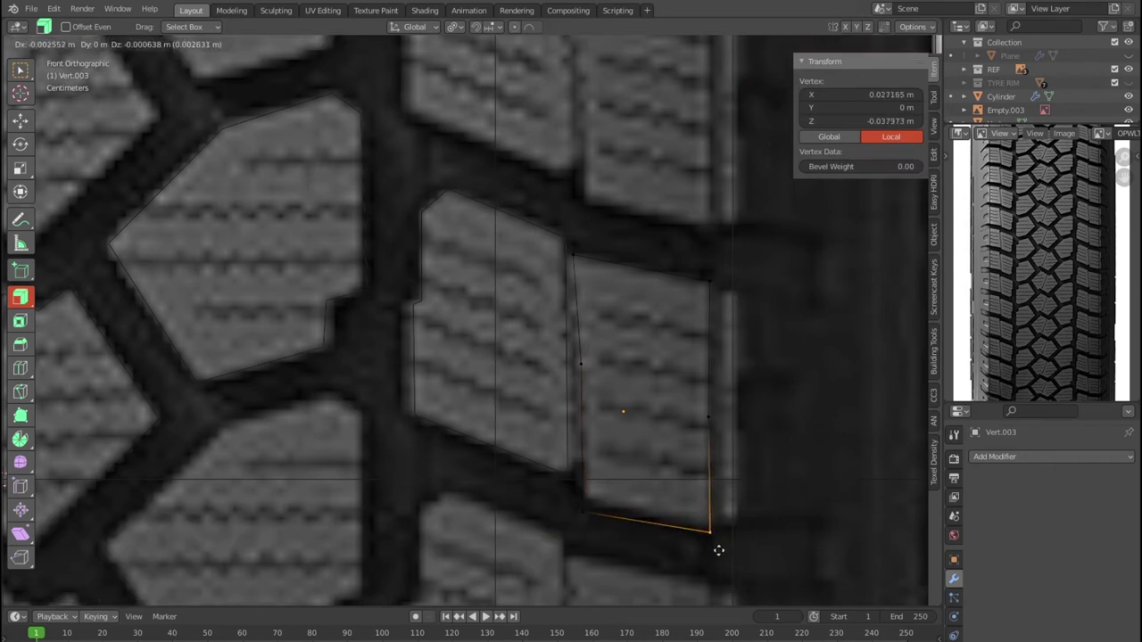
{"action": "left_click", "coordinate": [719, 550]}
{"action": "scroll", "coordinate": [651, 479], "scroll_direction": "down", "scroll_amount": 5}
{"action": "middle_click_drag", "start_coordinate": [492, 462], "coordinate": [589, 486], "text": "shift"}
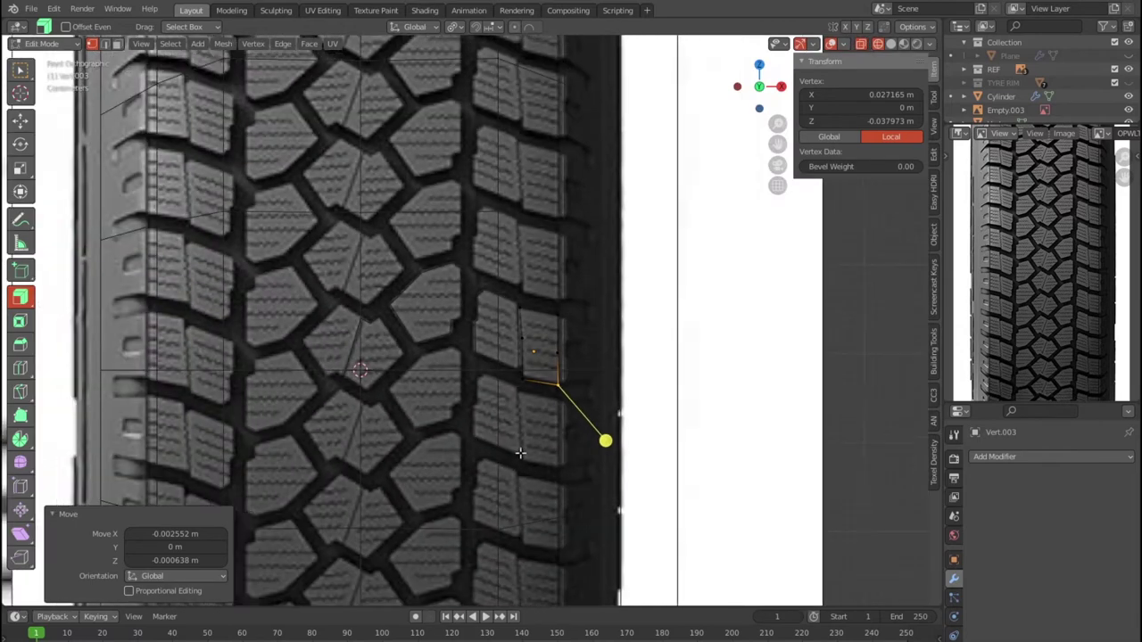
Step: In object mode, select Vert.002, Vert.003, Vert.001 and Vert, with Vert active
{"action": "key", "text": "Tab"}
{"action": "left_click_drag", "start_coordinate": [725, 521], "coordinate": [411, 282]}
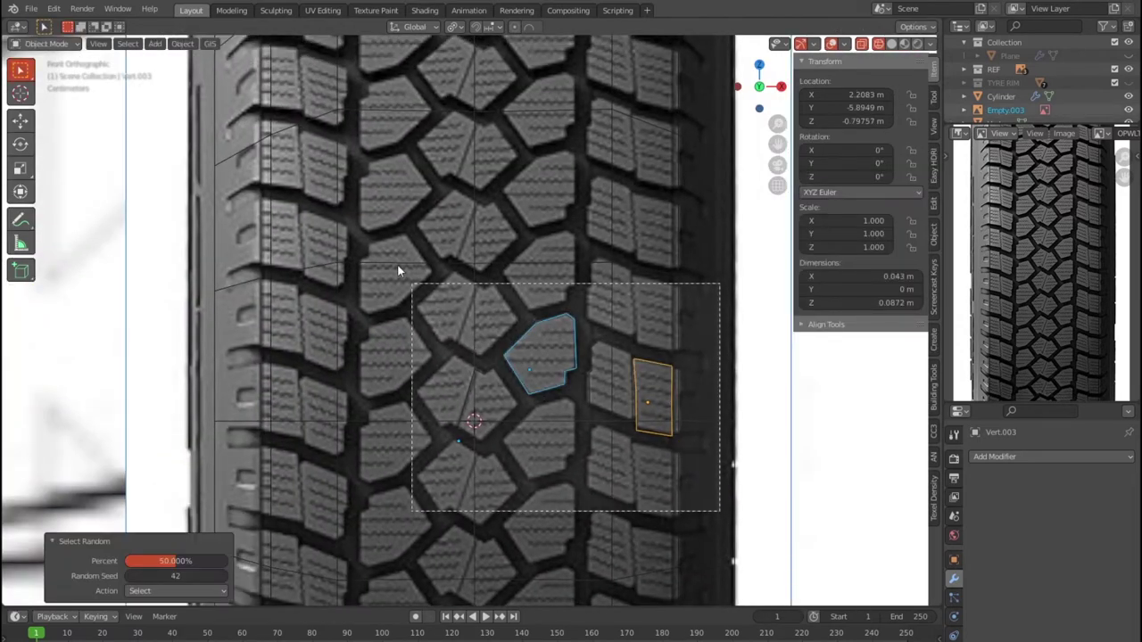
{"action": "key", "text": "F3"}
{"action": "key", "text": "Return"}
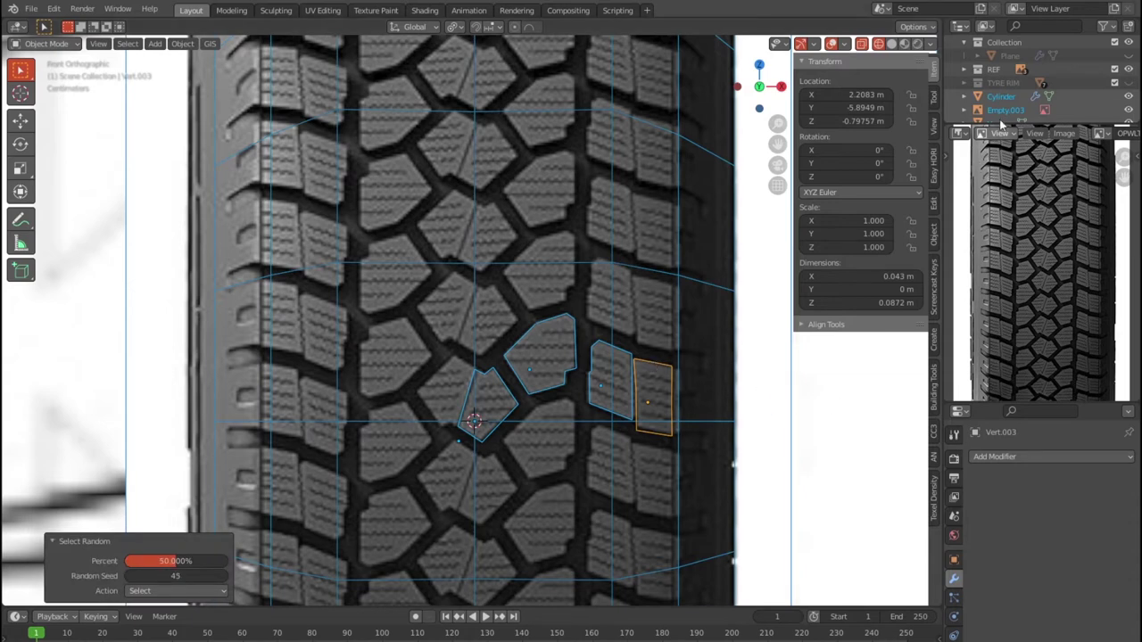
{"action": "scroll", "coordinate": [1017, 82], "scroll_direction": "down", "scroll_amount": 2}
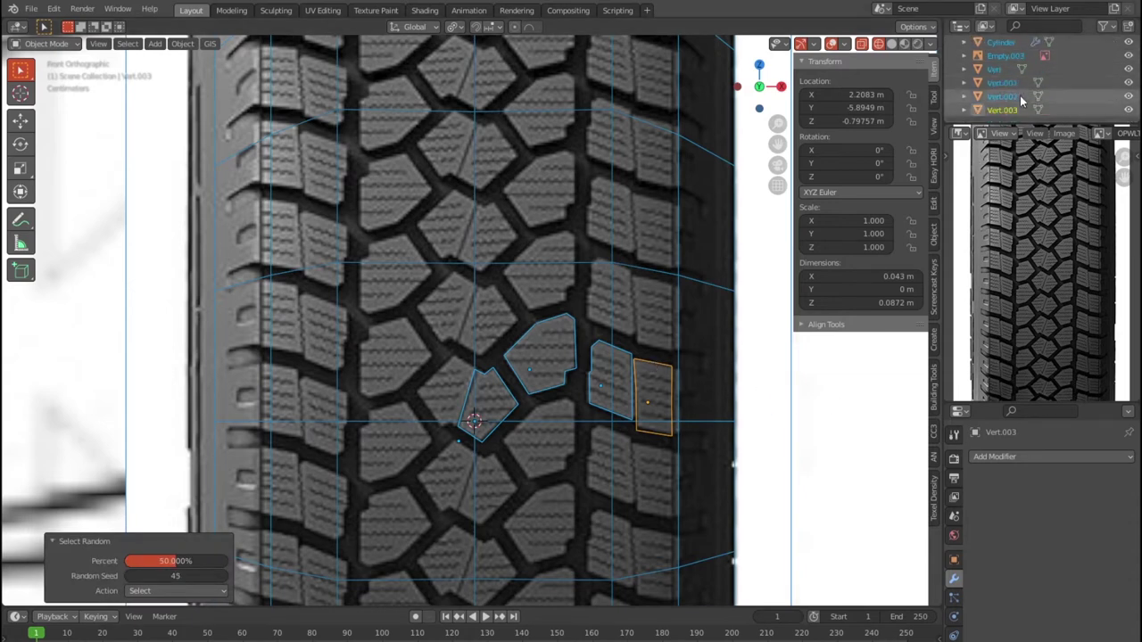
{"action": "left_click", "coordinate": [1021, 96]}
{"action": "left_click", "coordinate": [1015, 108], "text": "ctrl"}
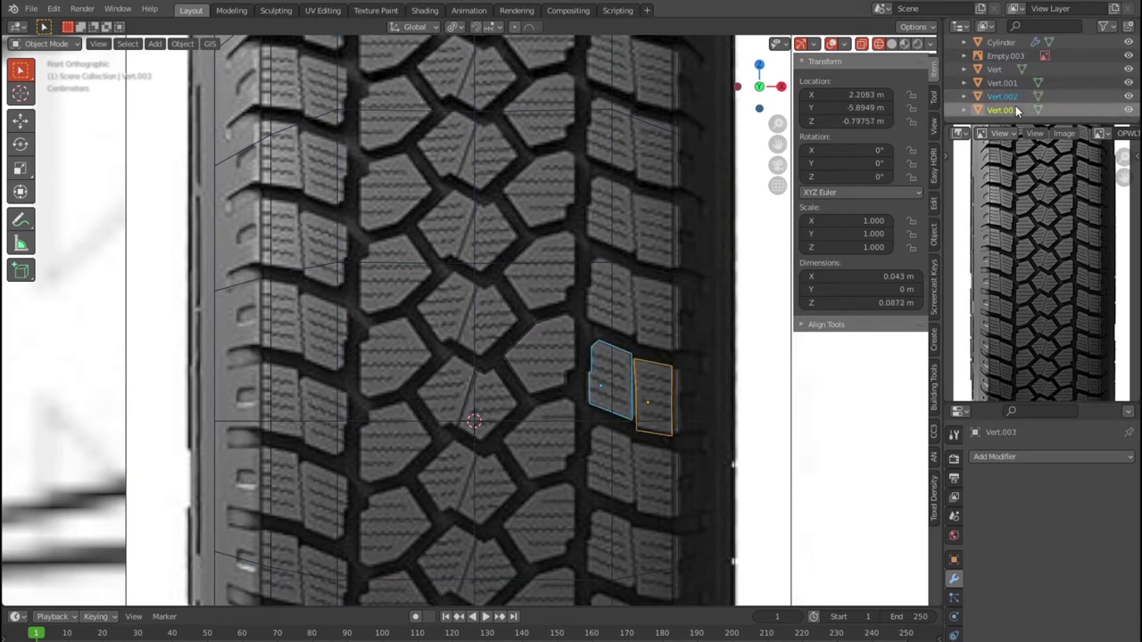
{"action": "left_click", "coordinate": [1001, 82], "text": "ctrl"}
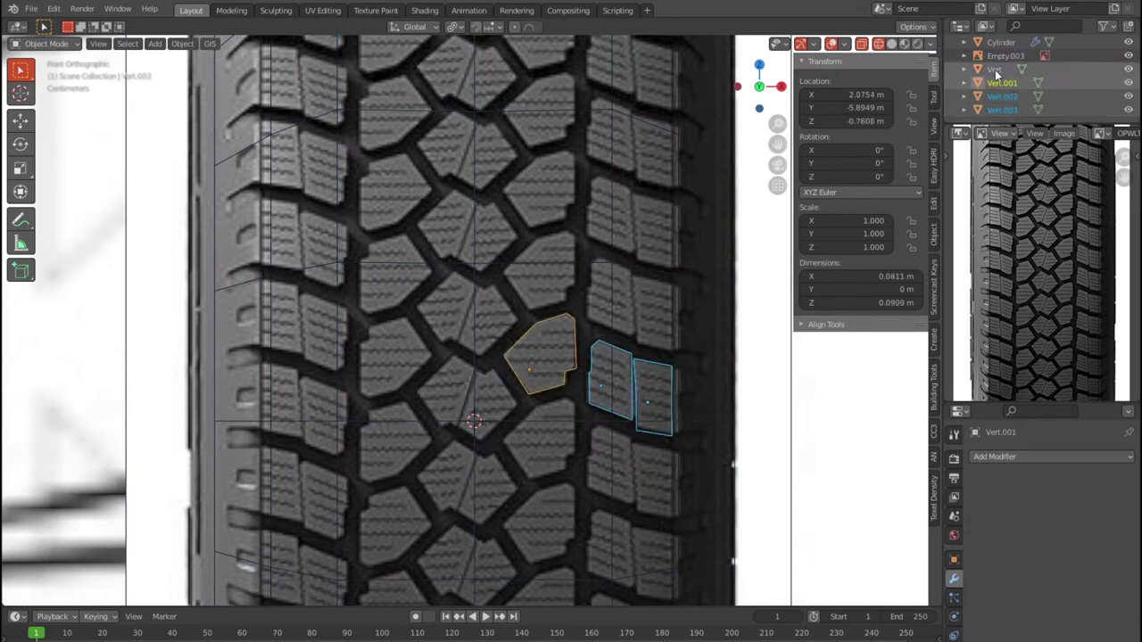
{"action": "left_click", "coordinate": [995, 70], "text": "ctrl"}
Step: Join the four selected outlines into the single Vert object with Ctrl+J
{"action": "scroll", "coordinate": [543, 494], "scroll_direction": "up", "scroll_amount": 2}
{"action": "scroll", "coordinate": [543, 494], "scroll_direction": "up", "scroll_amount": 2}
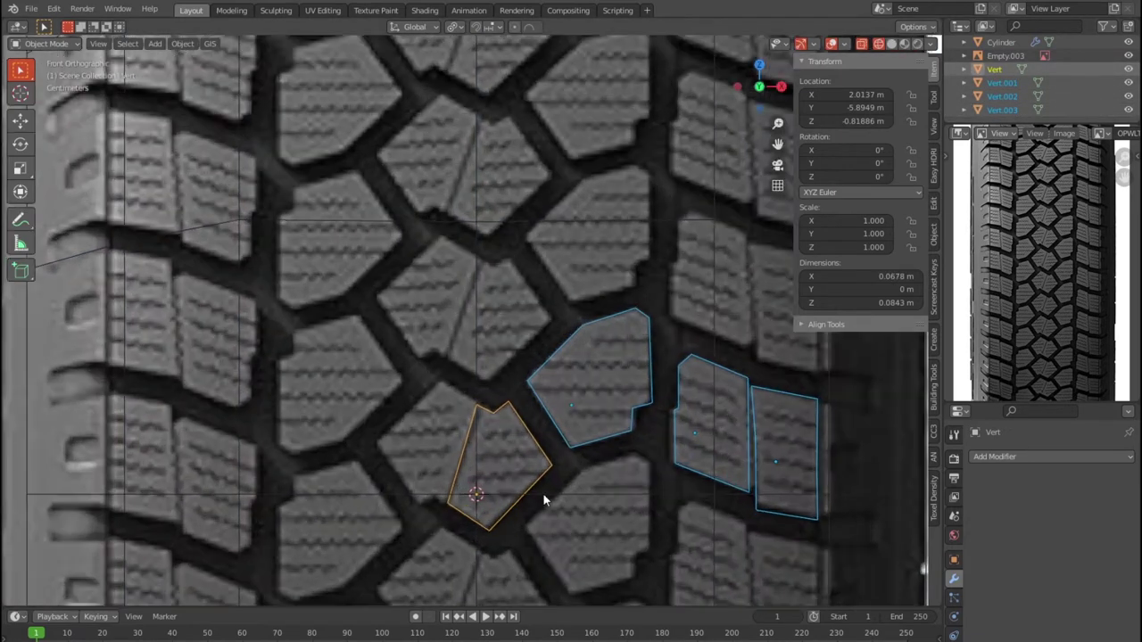
{"action": "middle_click_drag", "start_coordinate": [726, 490], "coordinate": [551, 396], "text": "shift"}
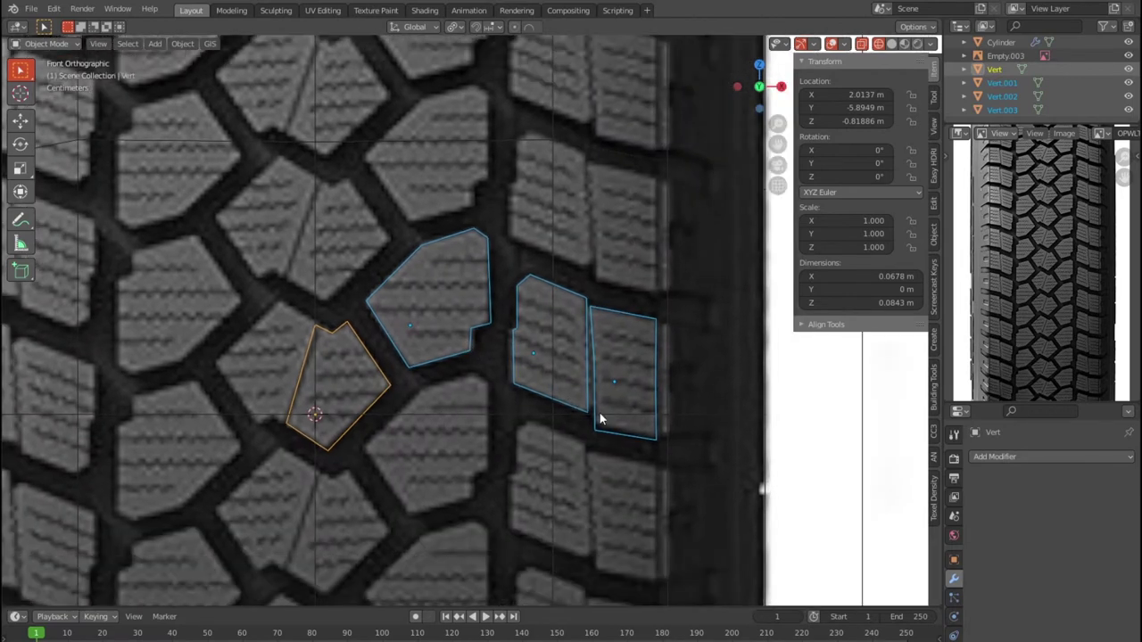
{"action": "scroll", "coordinate": [600, 413], "scroll_direction": "up", "scroll_amount": 1}
{"action": "scroll", "coordinate": [600, 416], "scroll_direction": "down", "scroll_amount": 1}
{"action": "scroll", "coordinate": [599, 415], "scroll_direction": "down", "scroll_amount": 2}
{"action": "scroll", "coordinate": [599, 416], "scroll_direction": "down", "scroll_amount": 1}
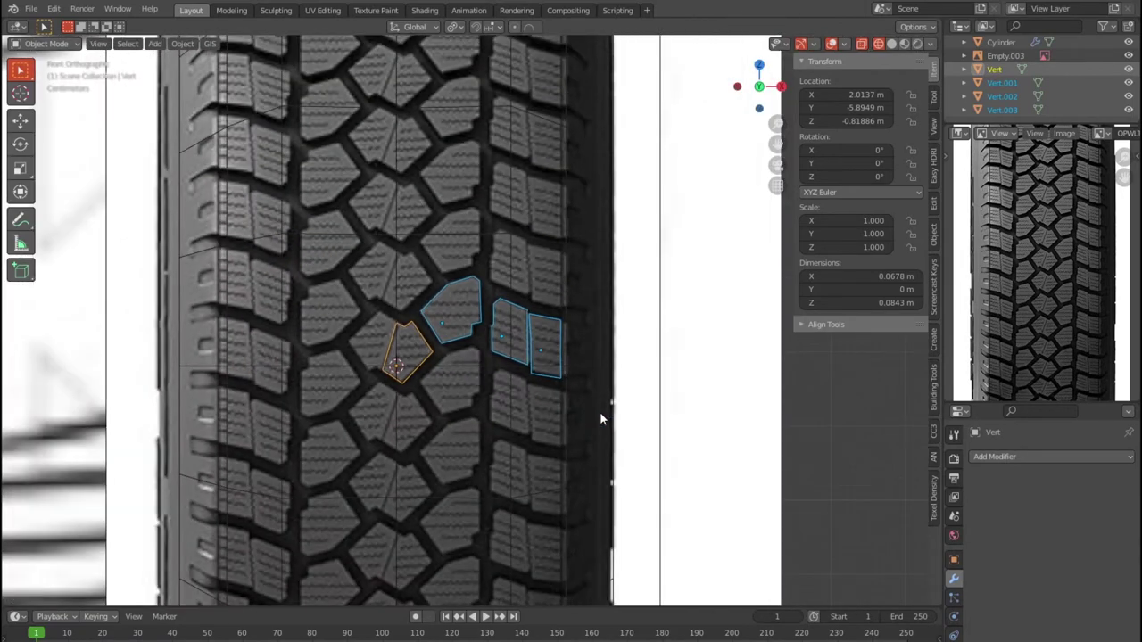
{"action": "scroll", "coordinate": [599, 412], "scroll_direction": "up", "scroll_amount": 3}
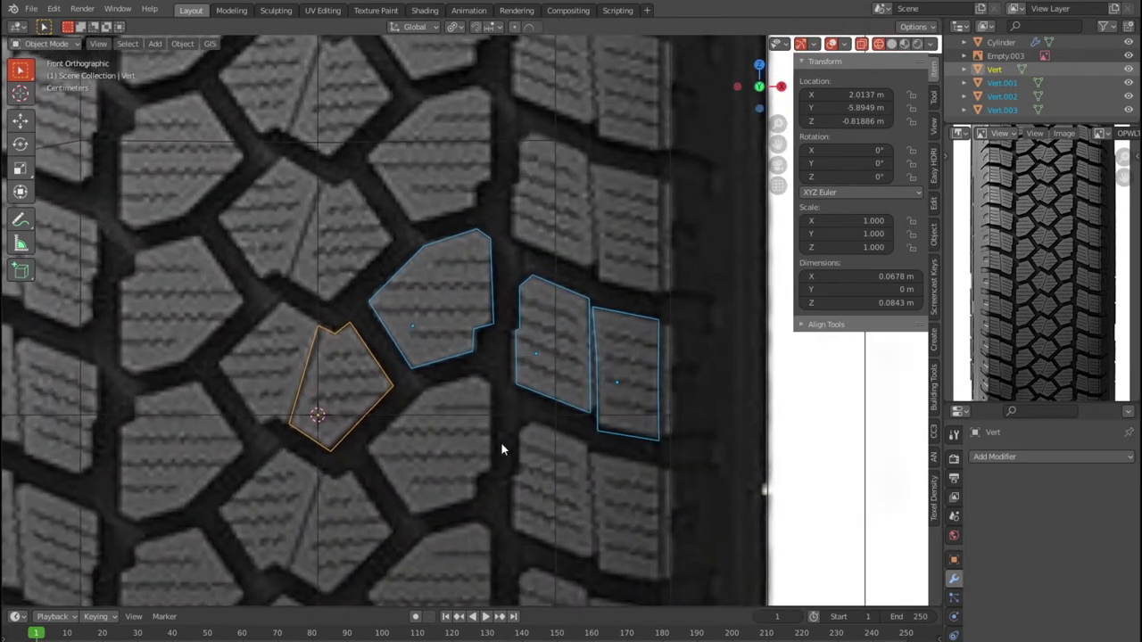
{"action": "middle_click_drag", "start_coordinate": [500, 441], "coordinate": [552, 445], "text": "shift"}
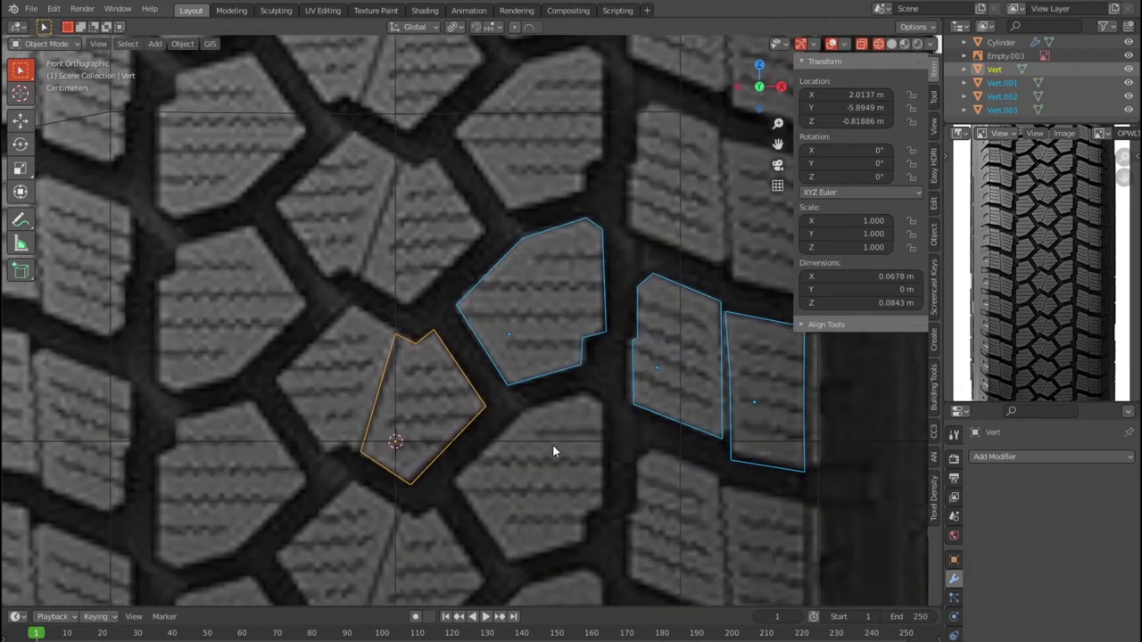
{"action": "scroll", "coordinate": [552, 444], "scroll_direction": "up", "scroll_amount": 1}
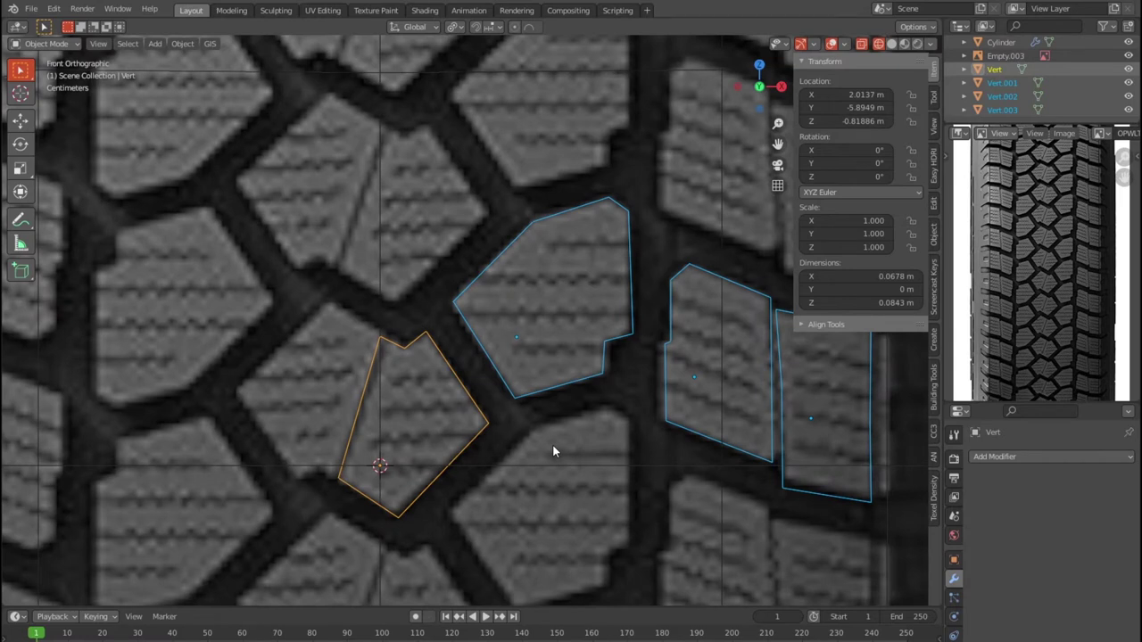
{"action": "key", "text": "ctrl+j"}
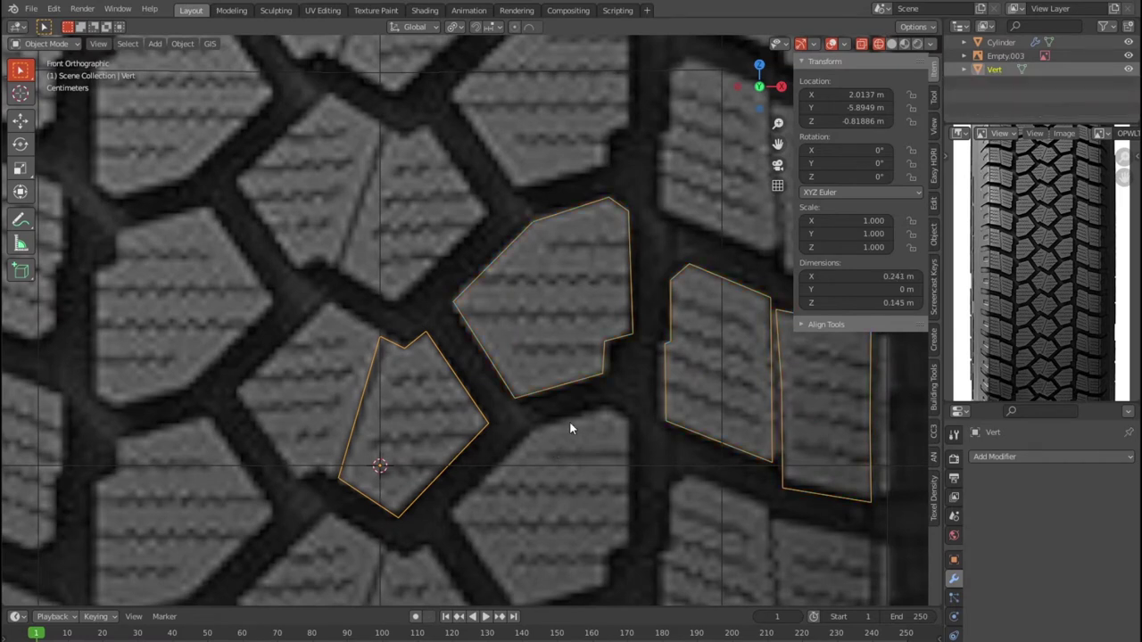
Step: Extrude the left block's groove-facing edge across the groove and fill it with a face
{"action": "key", "text": "Tab"}
{"action": "scroll", "coordinate": [502, 403], "scroll_direction": "up", "scroll_amount": 1}
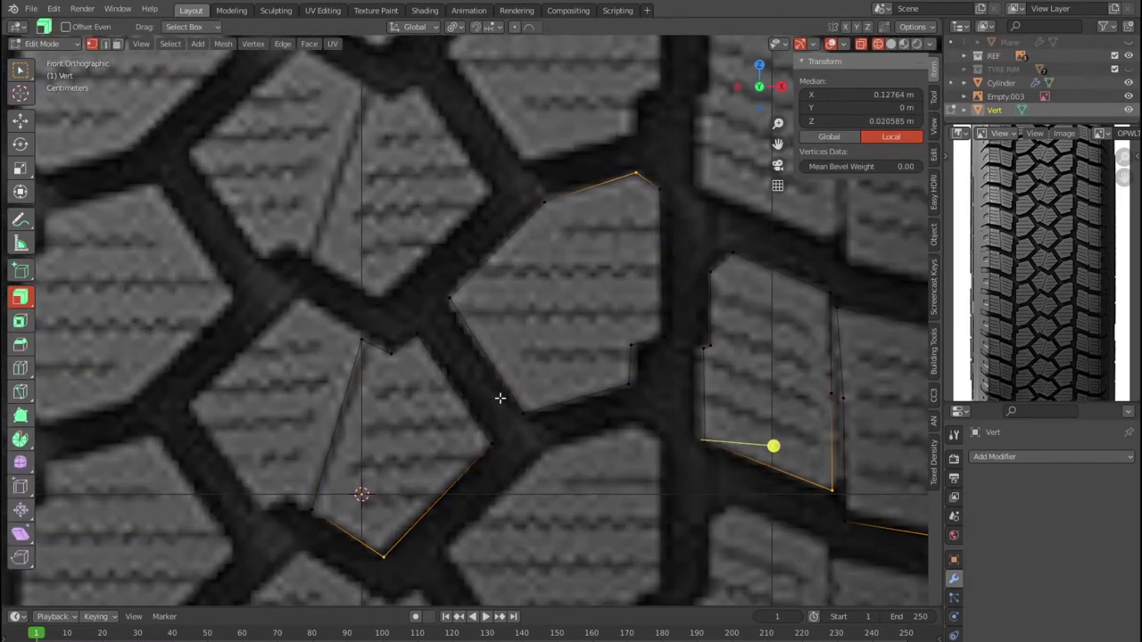
{"action": "scroll", "coordinate": [500, 398], "scroll_direction": "up", "scroll_amount": 1}
{"action": "key", "text": "alt+a"}
{"action": "key", "text": "2"}
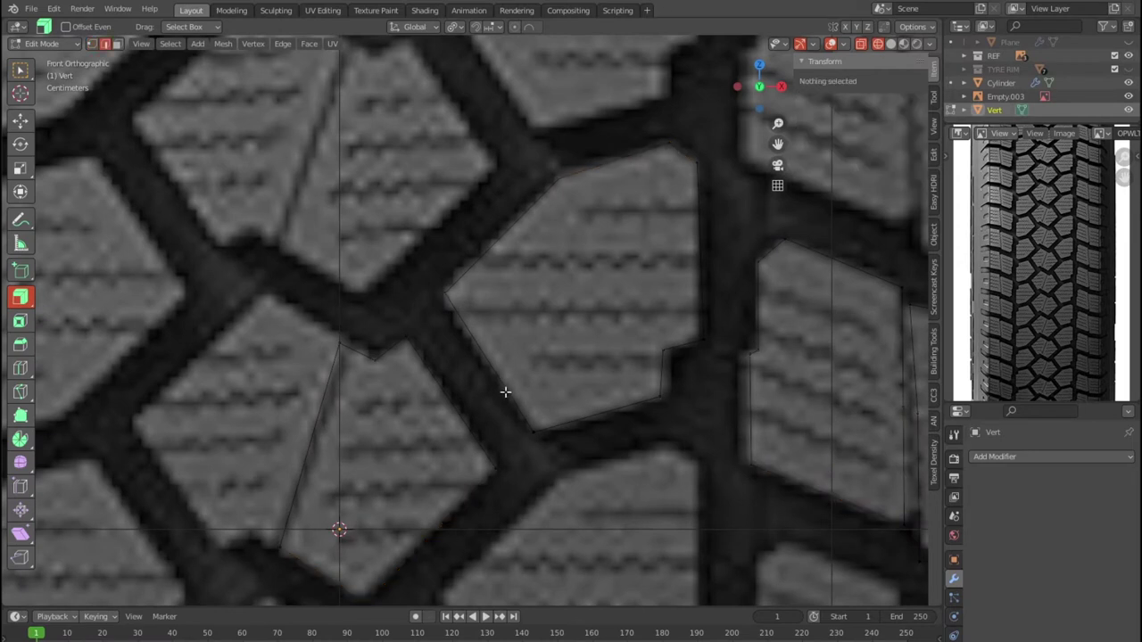
{"action": "left_click", "coordinate": [504, 388]}
{"action": "right_click", "coordinate": [450, 403], "text": "ctrl"}
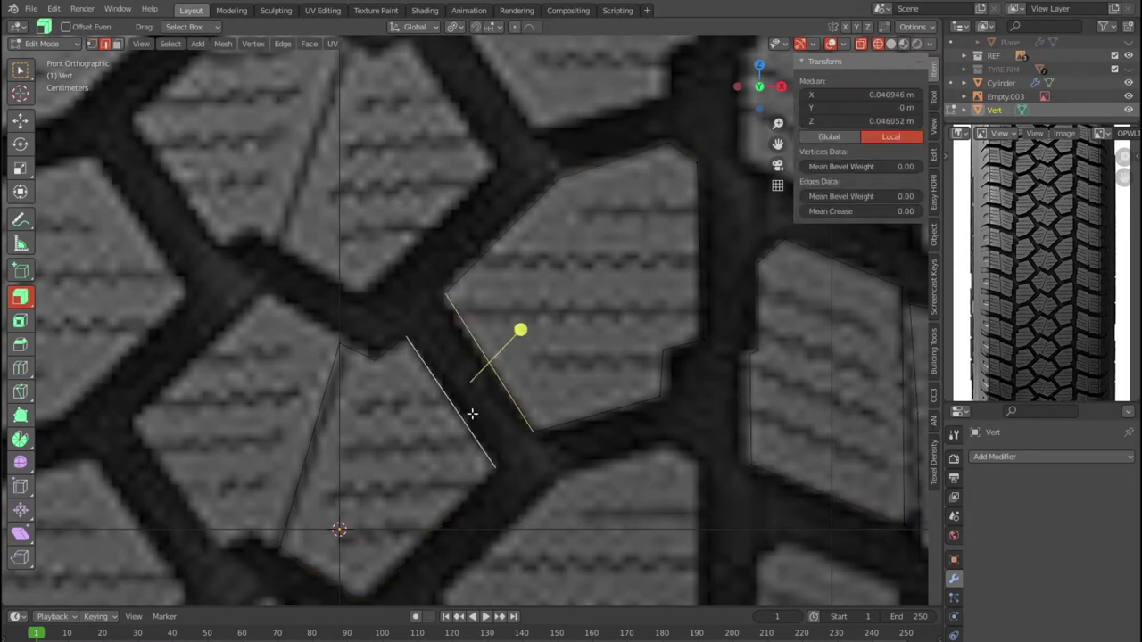
{"action": "key", "text": "f"}
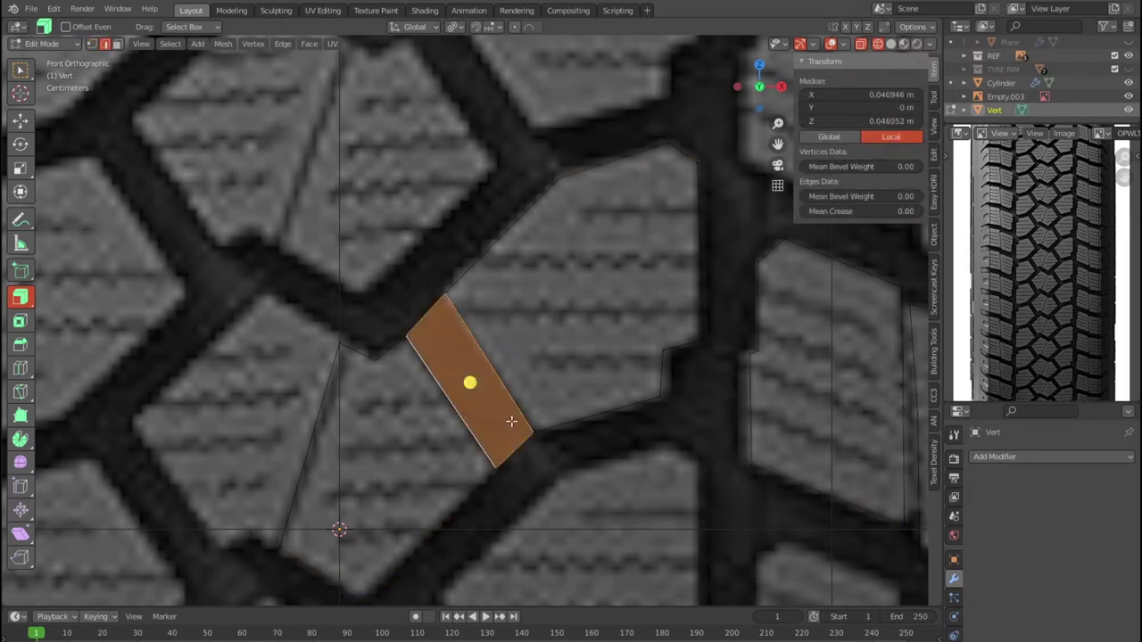
Step: Select the middle block's right-hand edge together with the right block's facing edge
{"action": "scroll", "coordinate": [511, 421], "scroll_direction": "down", "scroll_amount": 1}
{"action": "scroll", "coordinate": [689, 381], "scroll_direction": "down", "scroll_amount": 2}
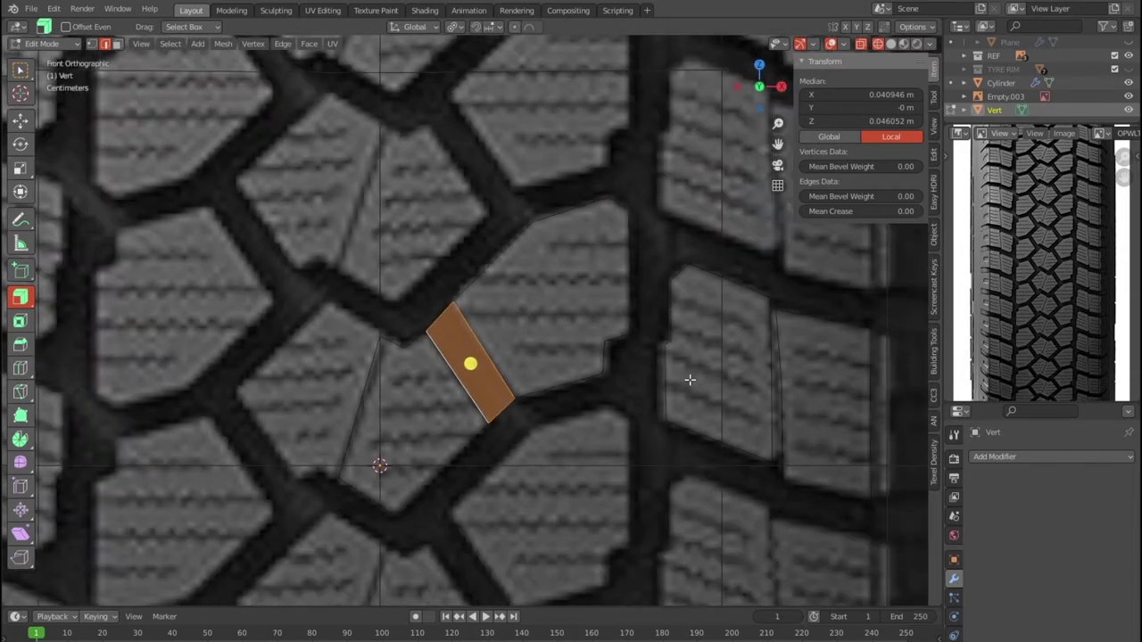
{"action": "scroll", "coordinate": [689, 381], "scroll_direction": "down", "scroll_amount": 1}
{"action": "scroll", "coordinate": [689, 380], "scroll_direction": "up", "scroll_amount": 1}
{"action": "scroll", "coordinate": [690, 380], "scroll_direction": "up", "scroll_amount": 1}
{"action": "left_click", "coordinate": [630, 286]}
{"action": "scroll", "coordinate": [657, 313], "scroll_direction": "up", "scroll_amount": 2}
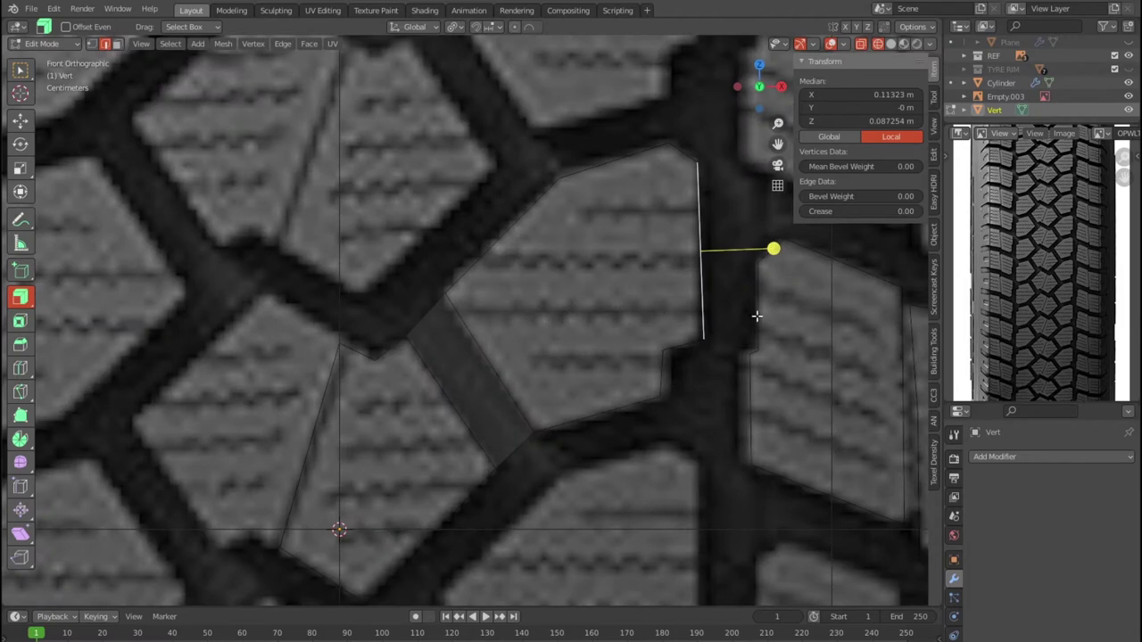
{"action": "scroll", "coordinate": [756, 315], "scroll_direction": "down", "scroll_amount": 3}
{"action": "scroll", "coordinate": [757, 315], "scroll_direction": "down", "scroll_amount": 2}
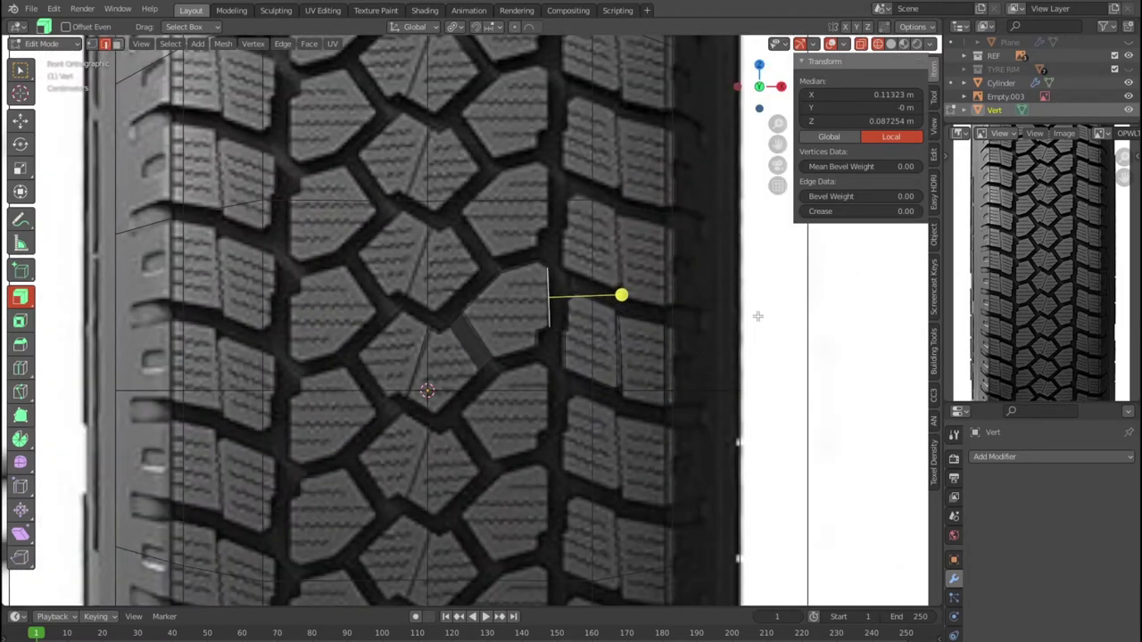
{"action": "left_click", "coordinate": [568, 316], "text": "shift"}
{"action": "scroll", "coordinate": [634, 340], "scroll_direction": "up", "scroll_amount": 2}
{"action": "scroll", "coordinate": [632, 342], "scroll_direction": "up", "scroll_amount": 2}
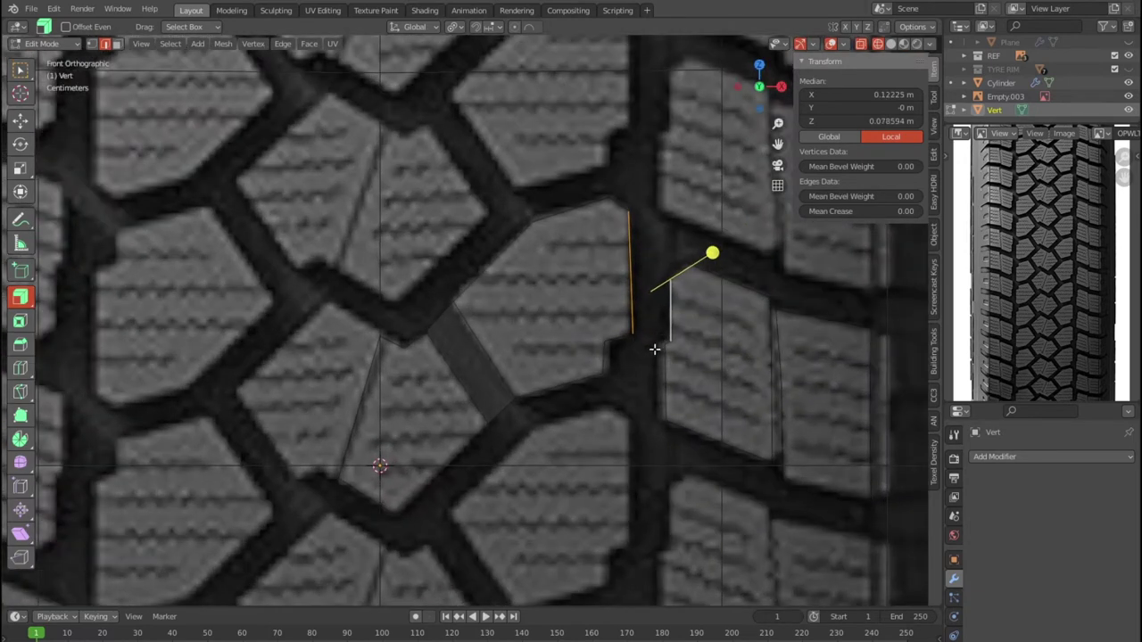
Step: Undo the last edge edits and return to object mode
{"action": "key", "text": "ctrl+z"}
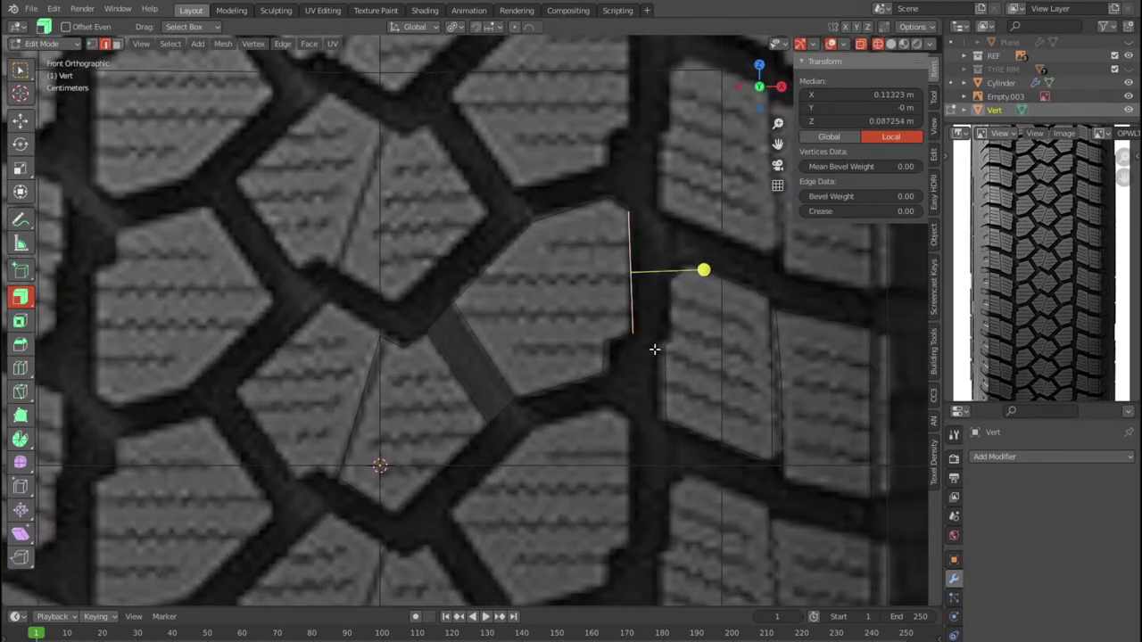
{"action": "key", "text": "ctrl+z"}
{"action": "key", "text": "ctrl+z"}
{"action": "scroll", "coordinate": [654, 349], "scroll_direction": "down", "scroll_amount": 3}
{"action": "key", "text": "Tab"}
{"action": "scroll", "coordinate": [653, 355], "scroll_direction": "up", "scroll_amount": 2}
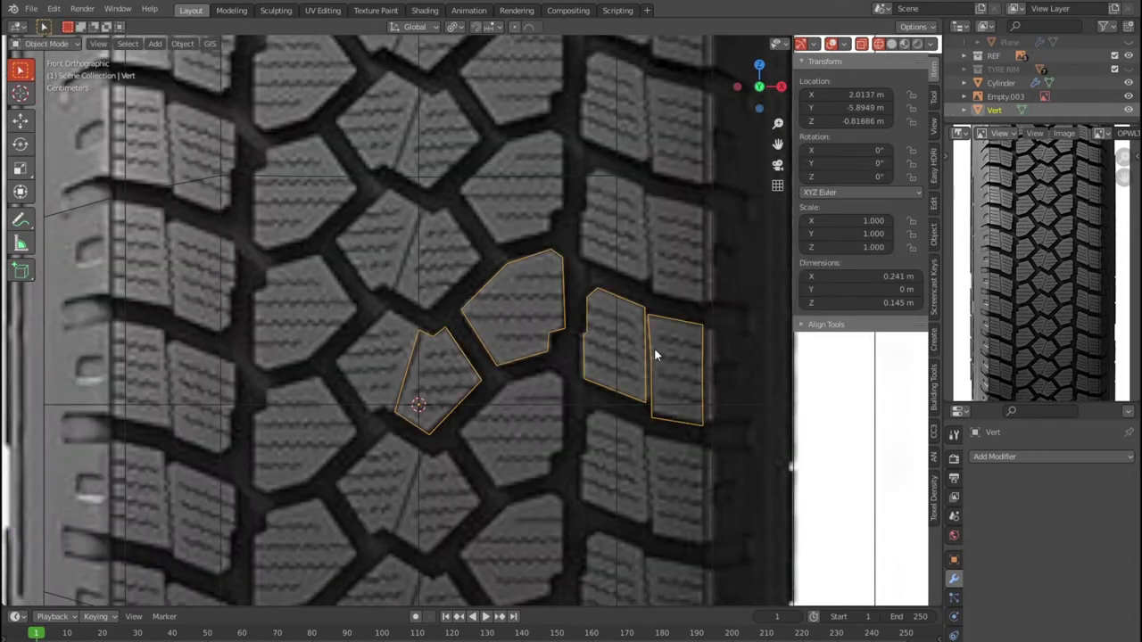
{"action": "scroll", "coordinate": [654, 355], "scroll_direction": "down", "scroll_amount": 3}
{"action": "scroll", "coordinate": [654, 355], "scroll_direction": "down", "scroll_amount": 3}
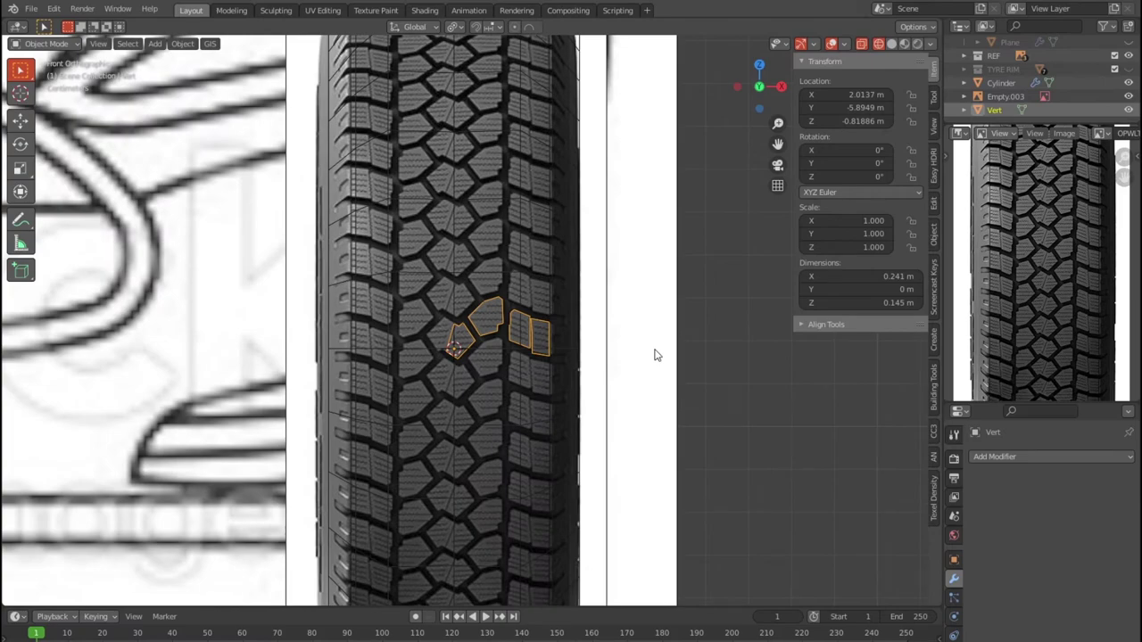
{"action": "scroll", "coordinate": [655, 355], "scroll_direction": "down", "scroll_amount": 3}
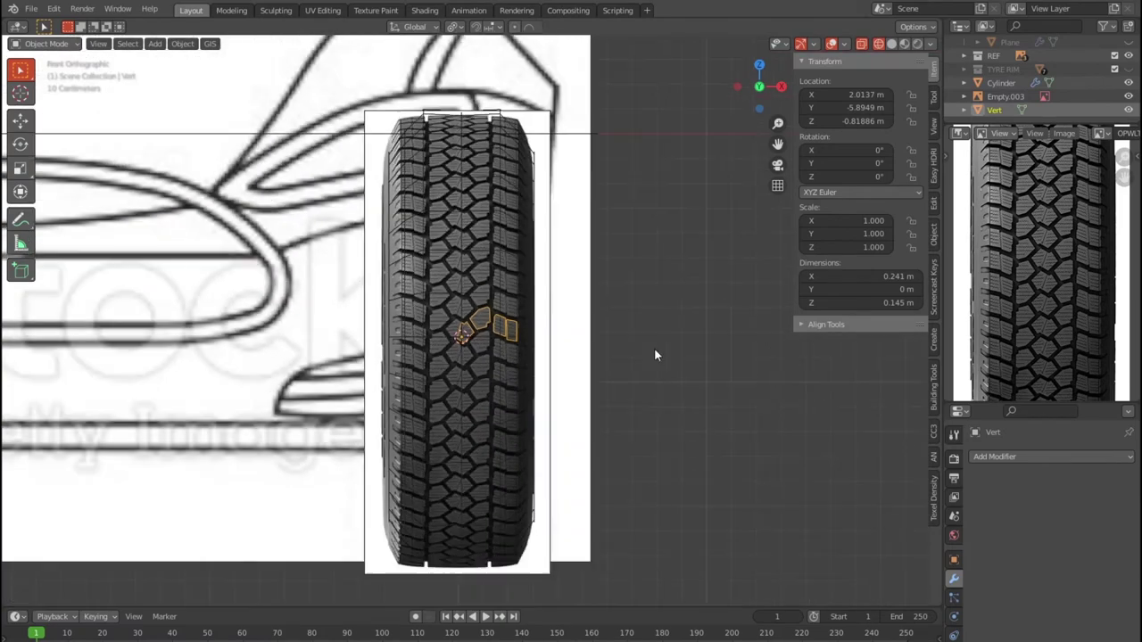
{"action": "middle_click_drag", "start_coordinate": [656, 355], "coordinate": [596, 357]}
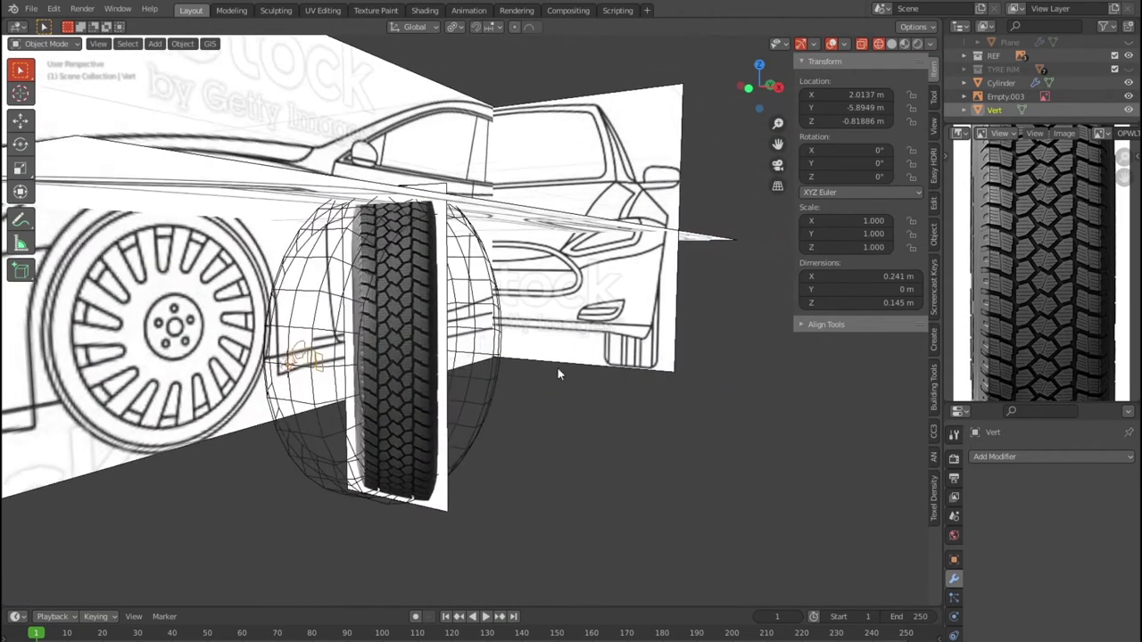
{"action": "scroll", "coordinate": [505, 393], "scroll_direction": "up", "scroll_amount": 3}
{"action": "key", "text": "KP_1"}
{"action": "scroll", "coordinate": [504, 393], "scroll_direction": "up", "scroll_amount": 6}
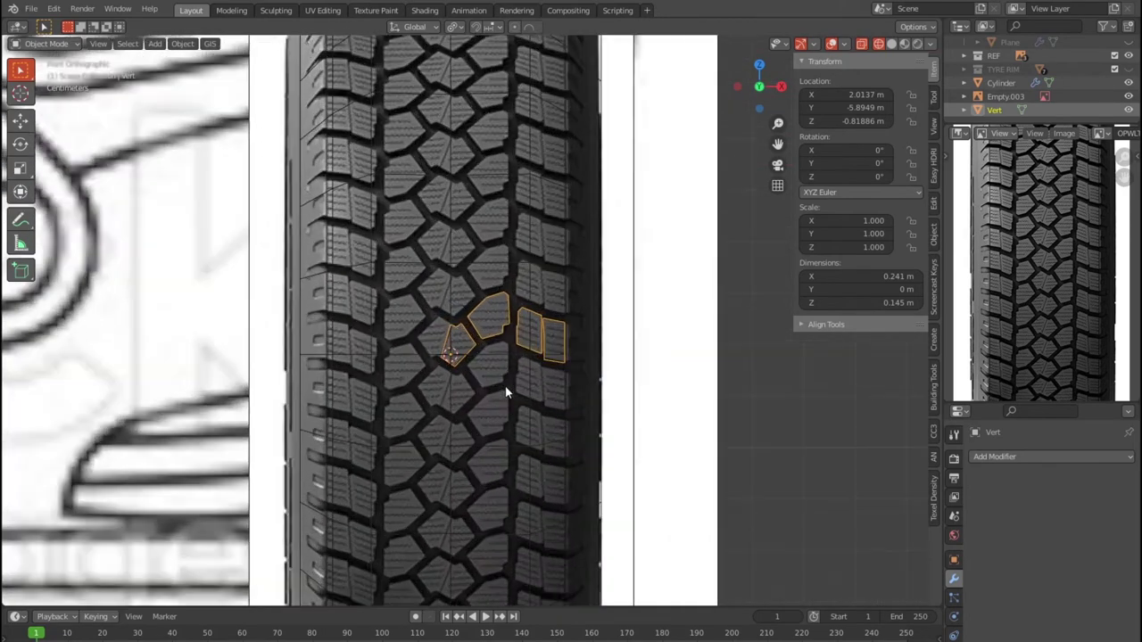
{"action": "scroll", "coordinate": [505, 392], "scroll_direction": "up", "scroll_amount": 3}
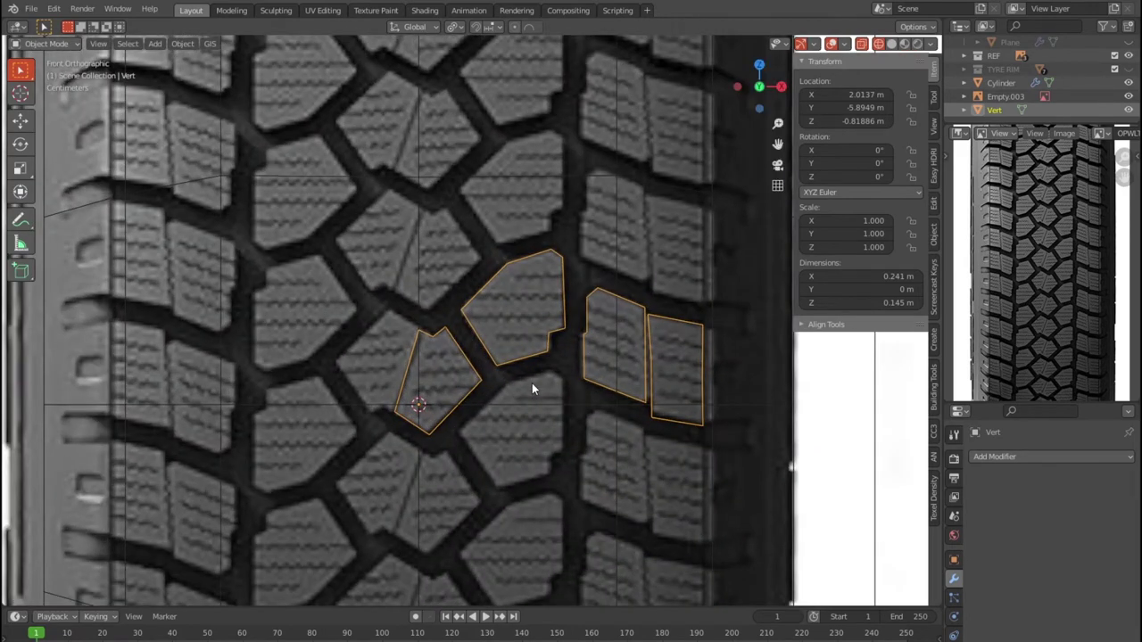
{"action": "middle_click_drag", "start_coordinate": [532, 389], "coordinate": [504, 399]}
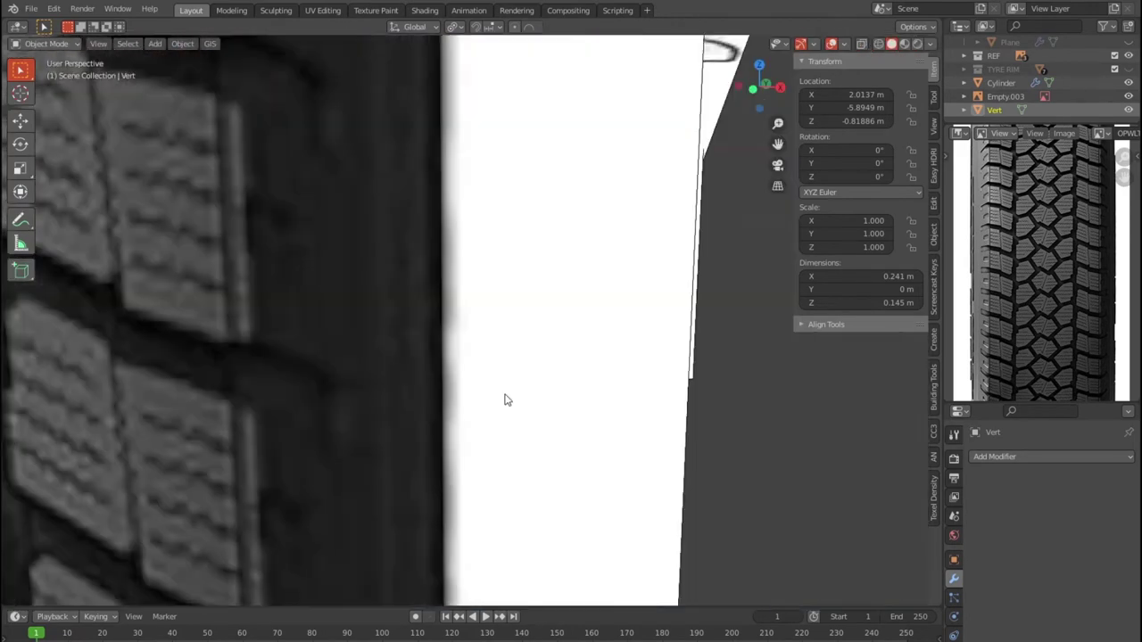
{"action": "key", "text": "KP_3"}
Step: Move the Vert outlines onto the tire band at Y −5.955, Z −0.82955 m
{"action": "scroll", "coordinate": [504, 392], "scroll_direction": "down", "scroll_amount": 2}
{"action": "scroll", "coordinate": [520, 382], "scroll_direction": "down", "scroll_amount": 3}
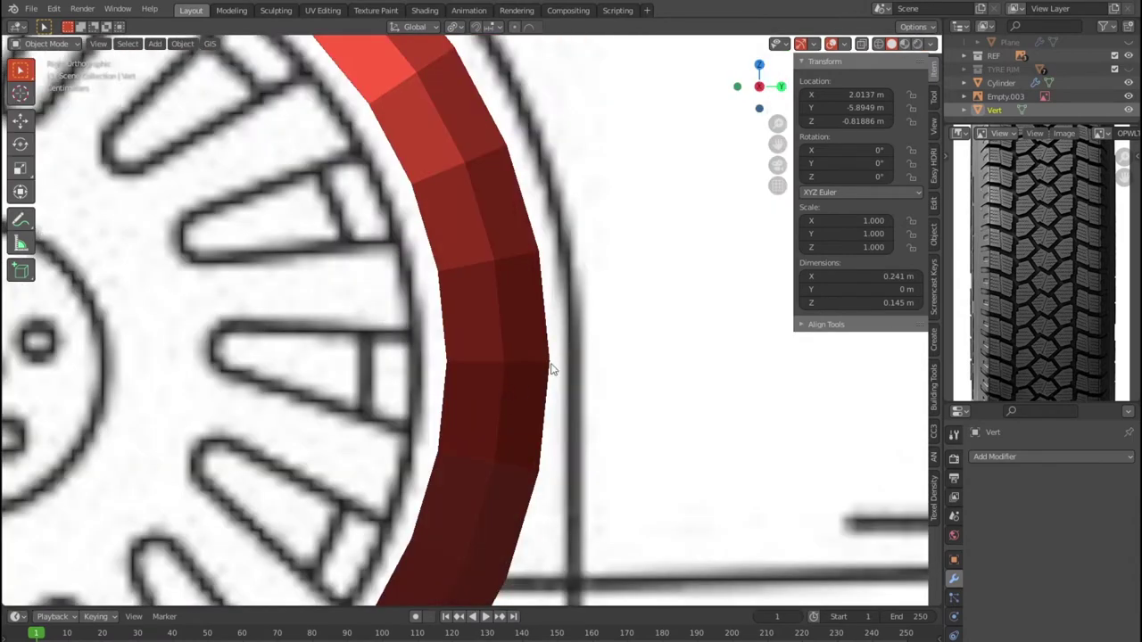
{"action": "scroll", "coordinate": [592, 363], "scroll_direction": "down", "scroll_amount": 2}
{"action": "scroll", "coordinate": [399, 409], "scroll_direction": "up", "scroll_amount": 4}
{"action": "middle_click_drag", "start_coordinate": [402, 383], "coordinate": [535, 384], "text": "shift"}
{"action": "scroll", "coordinate": [411, 409], "scroll_direction": "up", "scroll_amount": 5}
{"action": "middle_click_drag", "start_coordinate": [412, 410], "coordinate": [626, 381], "text": "shift"}
{"action": "key", "text": "g"}
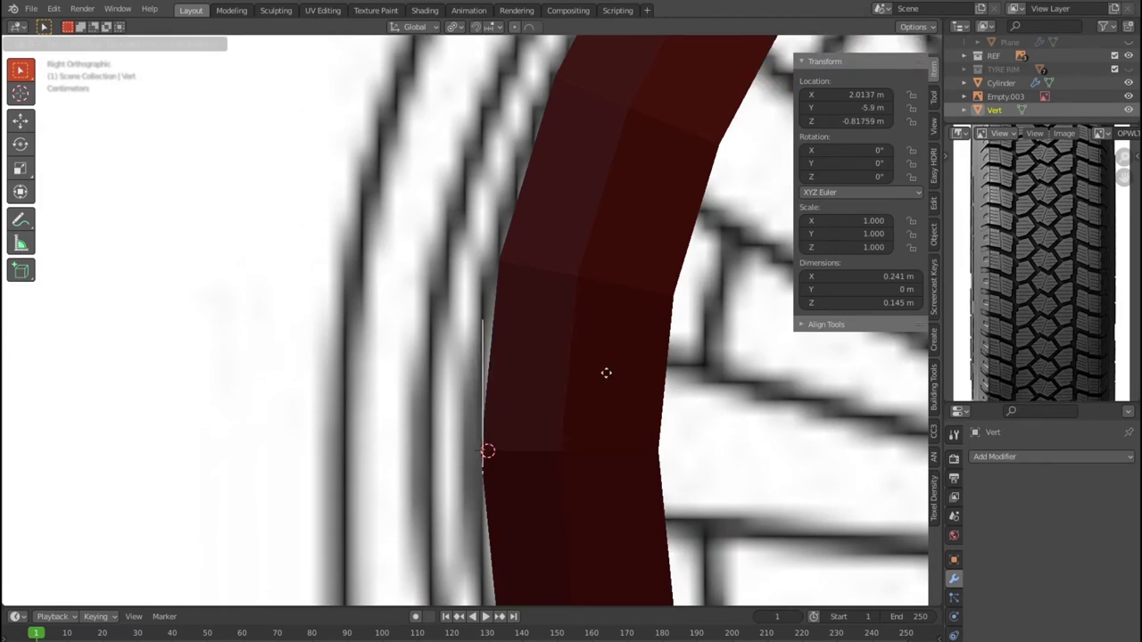
{"action": "left_click", "coordinate": [496, 382]}
{"action": "scroll", "coordinate": [527, 385], "scroll_direction": "down", "scroll_amount": 5}
{"action": "scroll", "coordinate": [527, 385], "scroll_direction": "up", "scroll_amount": 2}
{"action": "scroll", "coordinate": [526, 386], "scroll_direction": "up", "scroll_amount": 3}
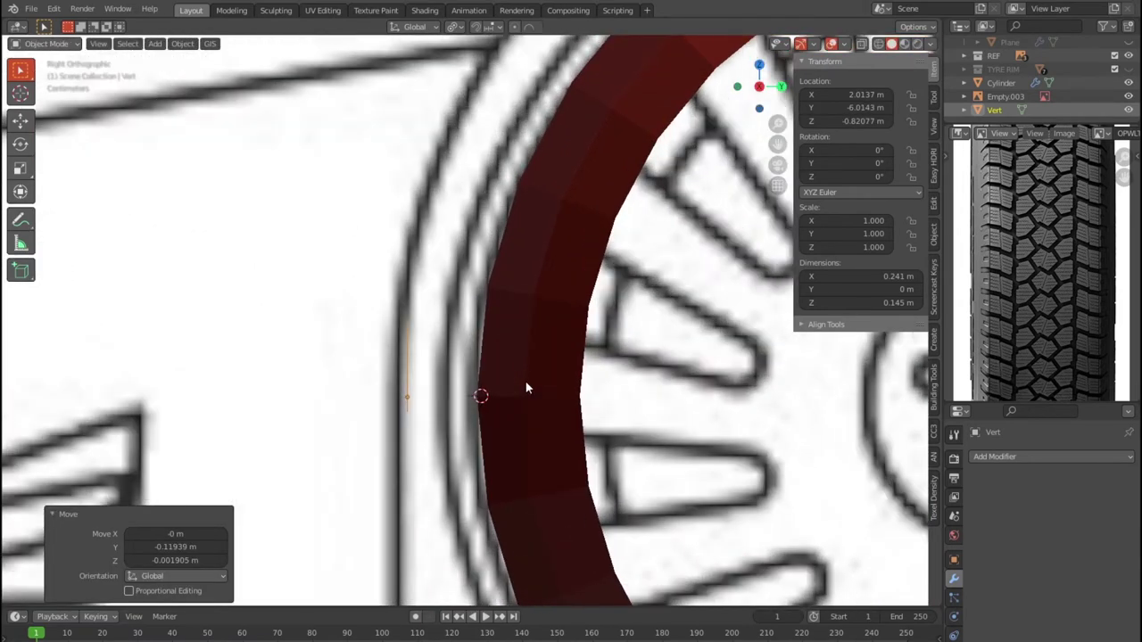
Step: Rotate the outlines −2.85° about X to follow the tire's curve
{"action": "key", "text": "g"}
{"action": "key", "text": "Escape"}
{"action": "key", "text": "r"}
{"action": "left_click", "coordinate": [572, 398]}
{"action": "scroll", "coordinate": [572, 398], "scroll_direction": "down", "scroll_amount": 3}
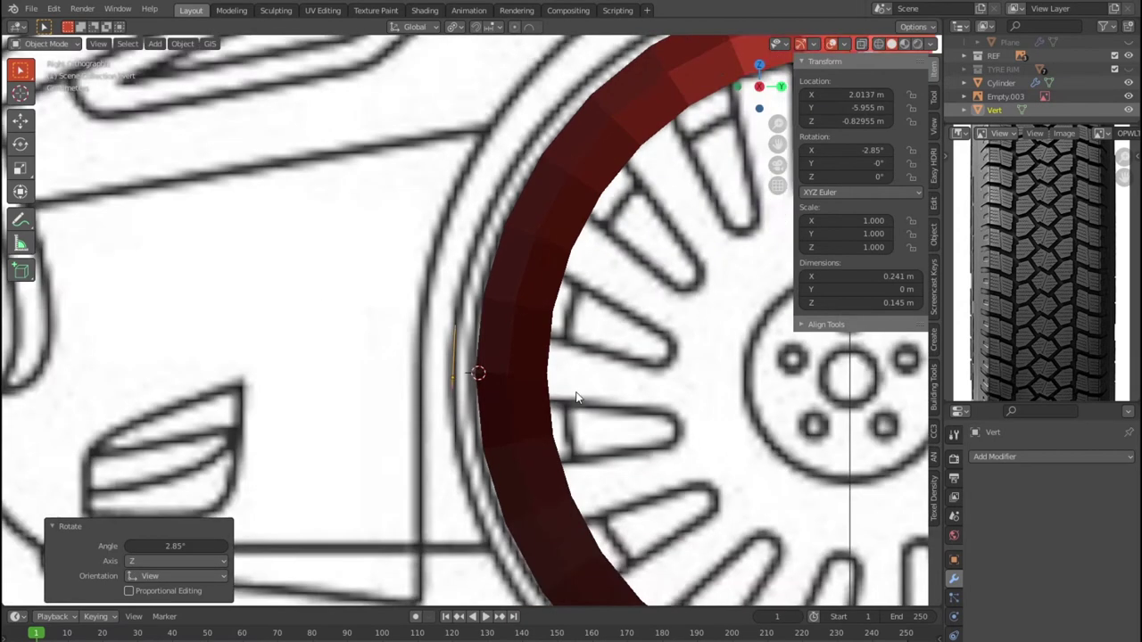
{"action": "scroll", "coordinate": [574, 397], "scroll_direction": "down", "scroll_amount": 1}
{"action": "mouse_move", "coordinate": [579, 401]}
{"action": "middle_mouse_down"}
{"action": "mouse_move", "coordinate": [606, 432]}
{"action": "mouse_move", "coordinate": [590, 419]}
{"action": "middle_mouse_up"}
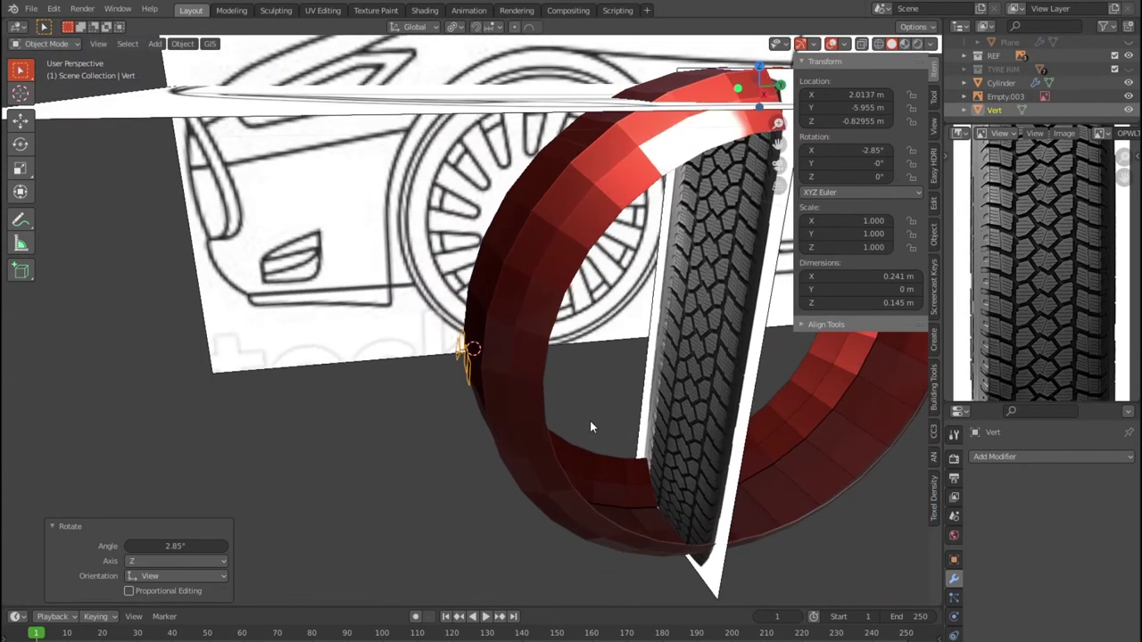
{"action": "scroll", "coordinate": [531, 391], "scroll_direction": "up", "scroll_amount": 4}
{"action": "mouse_move", "coordinate": [531, 390]}
{"action": "middle_mouse_down"}
{"action": "mouse_move", "coordinate": [533, 369]}
{"action": "mouse_move", "coordinate": [530, 389]}
{"action": "mouse_move", "coordinate": [610, 383]}
{"action": "middle_mouse_up"}
{"action": "key", "text": "Tab"}
Step: Select all vertices of the Vert outlines and fill them with faces
{"action": "key", "text": "a"}
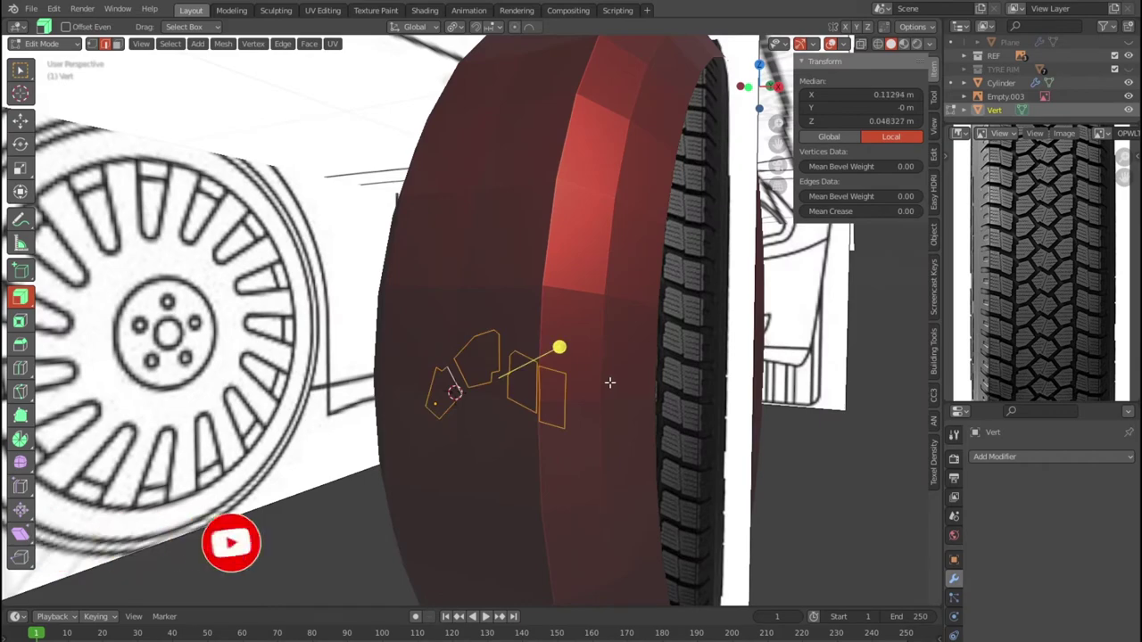
{"action": "key", "text": "f"}
{"action": "key", "text": "Tab"}
{"action": "mouse_move", "coordinate": [606, 389]}
{"action": "middle_mouse_down"}
{"action": "mouse_move", "coordinate": [473, 402]}
{"action": "mouse_move", "coordinate": [524, 374]}
{"action": "mouse_move", "coordinate": [657, 390]}
{"action": "mouse_move", "coordinate": [728, 446]}
{"action": "mouse_move", "coordinate": [603, 413]}
{"action": "mouse_move", "coordinate": [509, 414]}
{"action": "mouse_move", "coordinate": [529, 458]}
{"action": "mouse_move", "coordinate": [524, 426]}
{"action": "middle_mouse_up"}
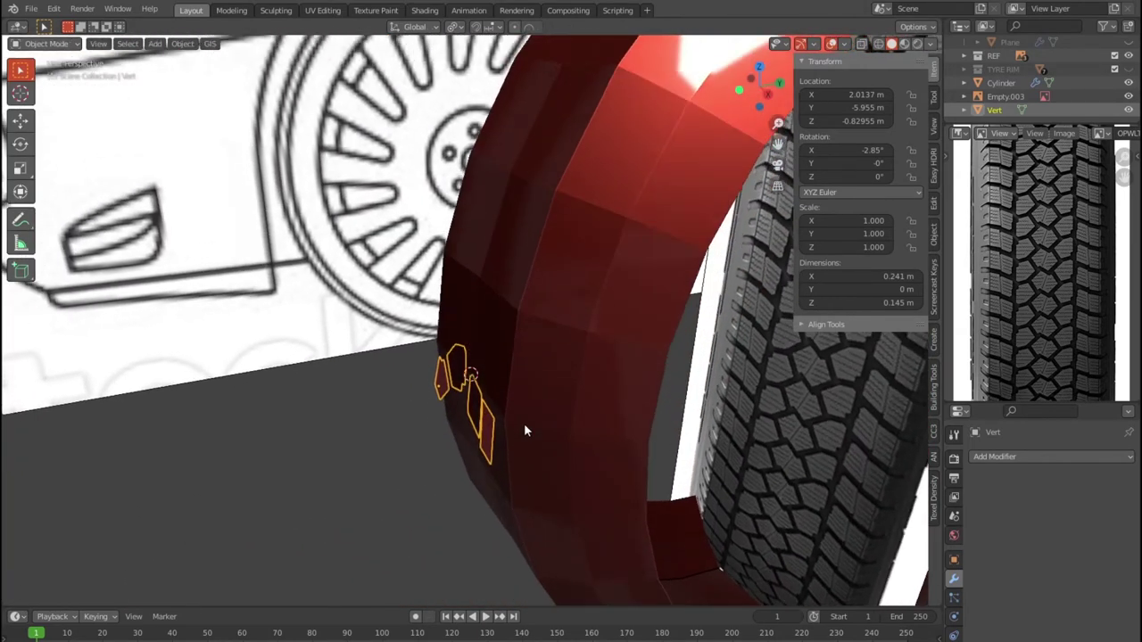
{"action": "scroll", "coordinate": [523, 422], "scroll_direction": "down", "scroll_amount": 4}
Step: Add a Shrinkwrap modifier targeting Cylinder with Snap Mode kept On Surface
{"action": "scroll", "coordinate": [522, 421], "scroll_direction": "down", "scroll_amount": 3}
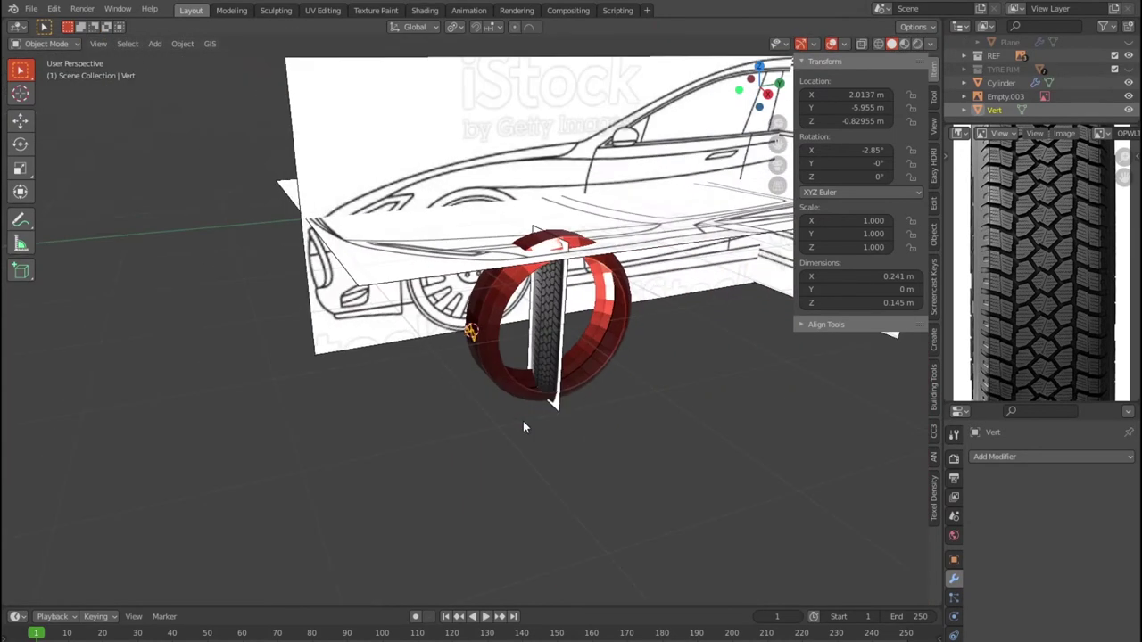
{"action": "scroll", "coordinate": [527, 412], "scroll_direction": "up", "scroll_amount": 2}
{"action": "scroll", "coordinate": [530, 405], "scroll_direction": "up", "scroll_amount": 3}
{"action": "scroll", "coordinate": [530, 412], "scroll_direction": "up", "scroll_amount": 1}
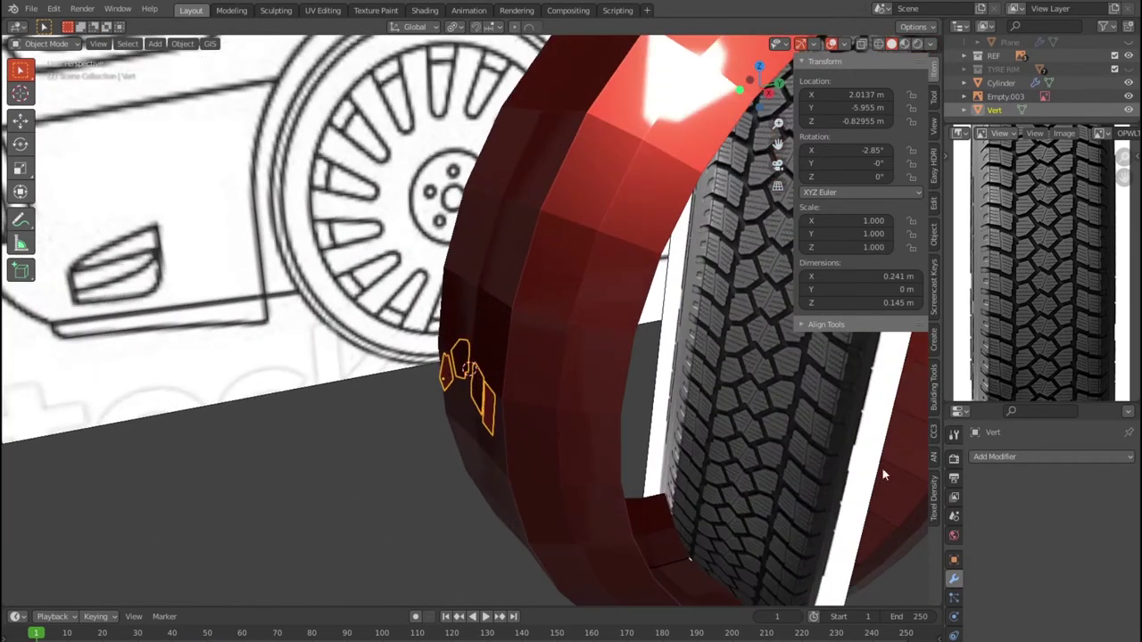
{"action": "left_click", "coordinate": [1007, 457]}
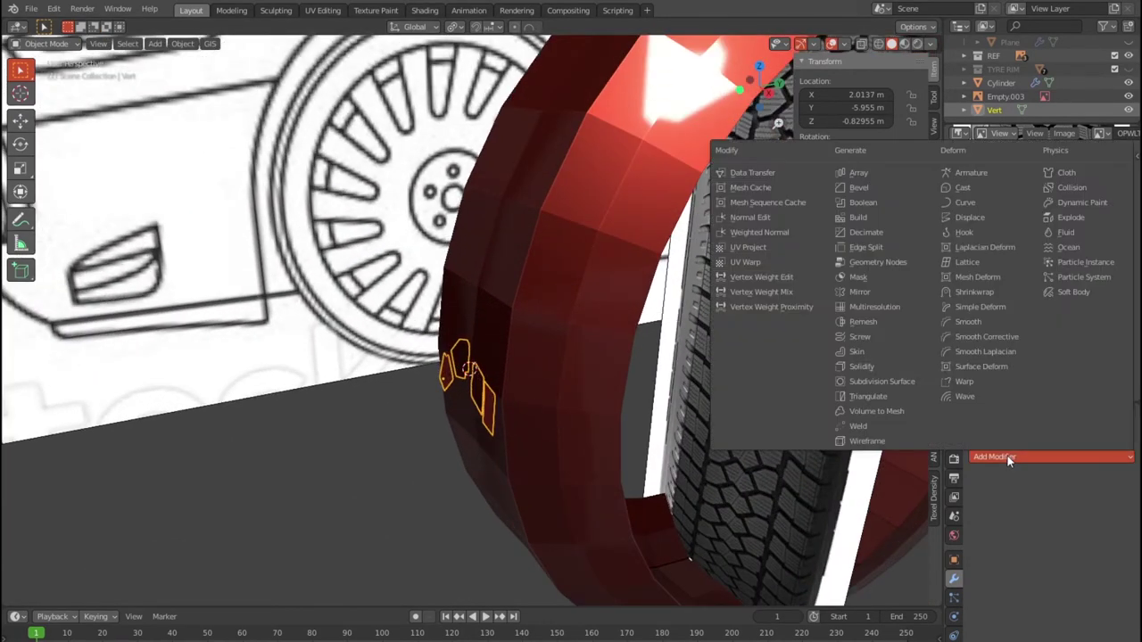
{"action": "left_click", "coordinate": [975, 292]}
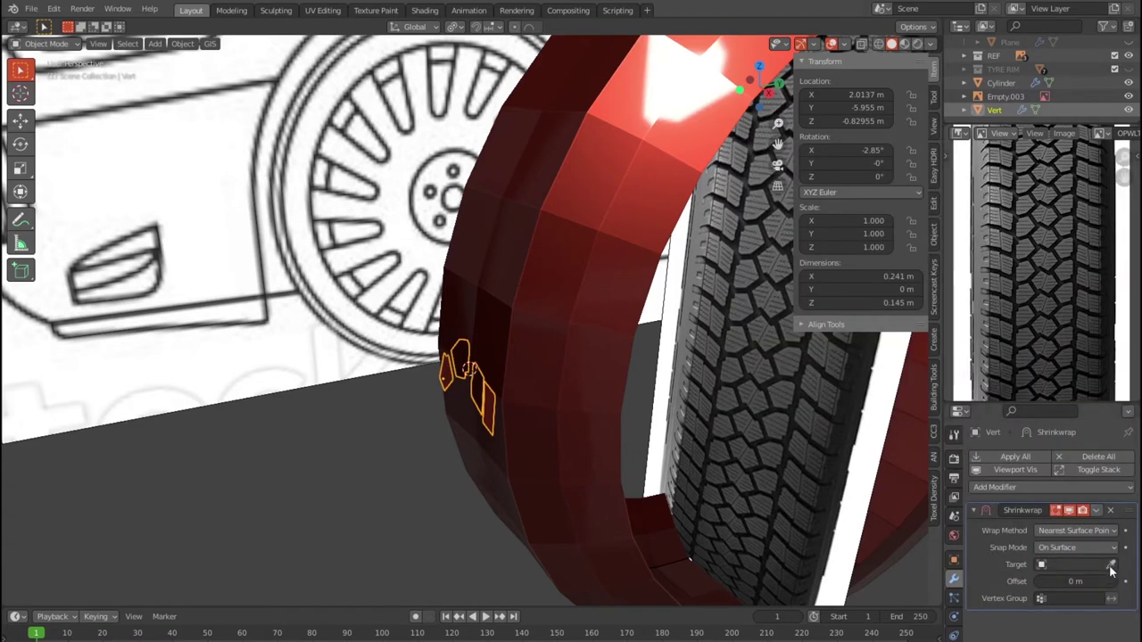
{"action": "left_click", "coordinate": [524, 288]}
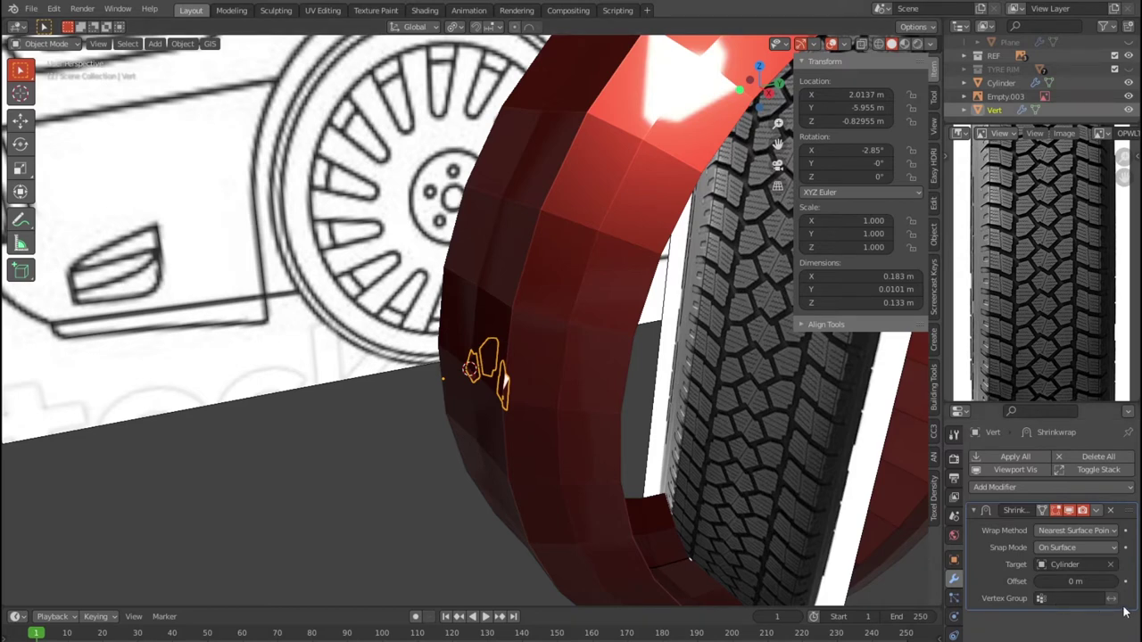
{"action": "left_click", "coordinate": [1097, 548]}
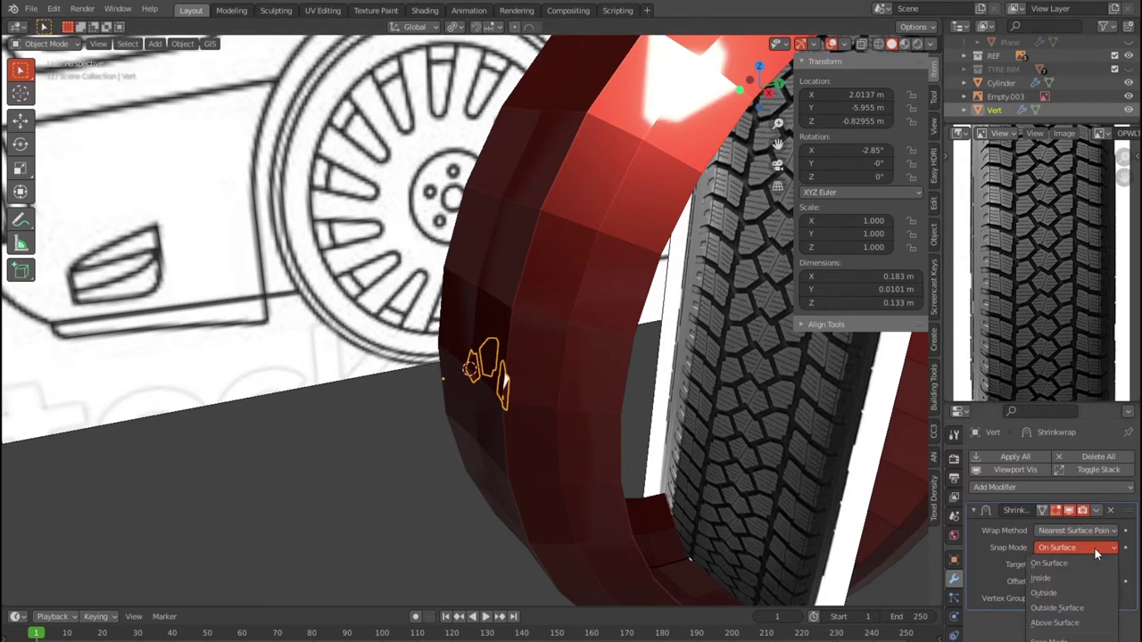
{"action": "left_click", "coordinate": [1098, 549]}
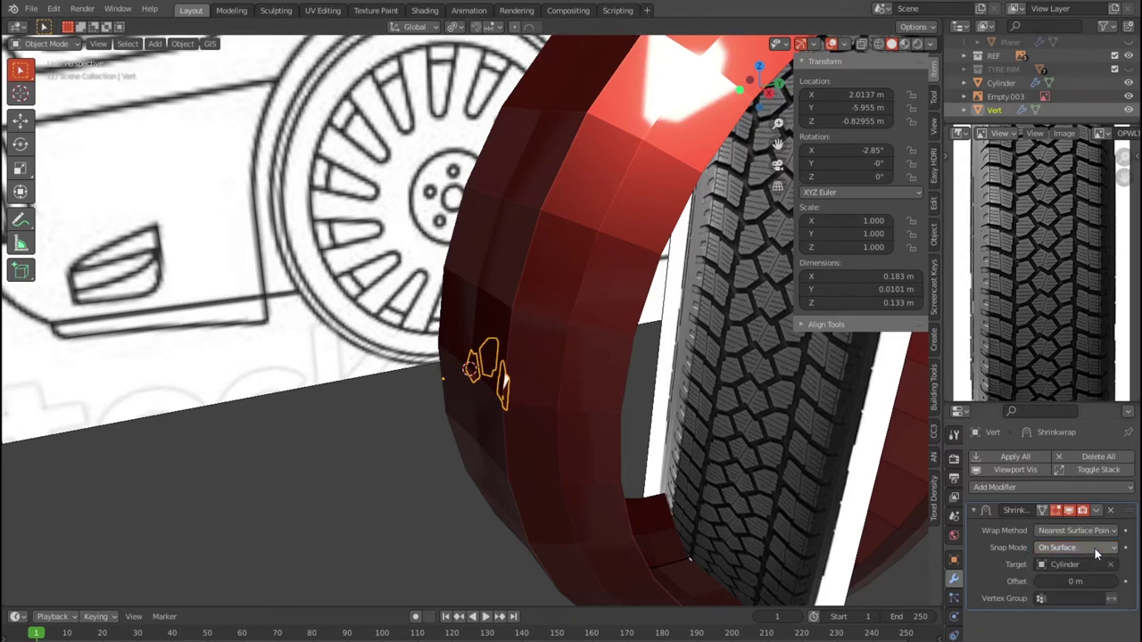
Step: Tune the Shrinkwrap offset through 0.11 and 0.08 m, settling on 0.05 m
{"action": "mouse_move", "coordinate": [1074, 581]}
{"action": "left_mouse_down"}
{"action": "mouse_move", "coordinate": [1106, 581]}
{"action": "mouse_move", "coordinate": [1057, 581]}
{"action": "left_mouse_up"}
{"action": "mouse_move", "coordinate": [651, 529]}
{"action": "middle_mouse_down"}
{"action": "mouse_move", "coordinate": [769, 514]}
{"action": "mouse_move", "coordinate": [718, 507]}
{"action": "mouse_move", "coordinate": [628, 526]}
{"action": "middle_mouse_up"}
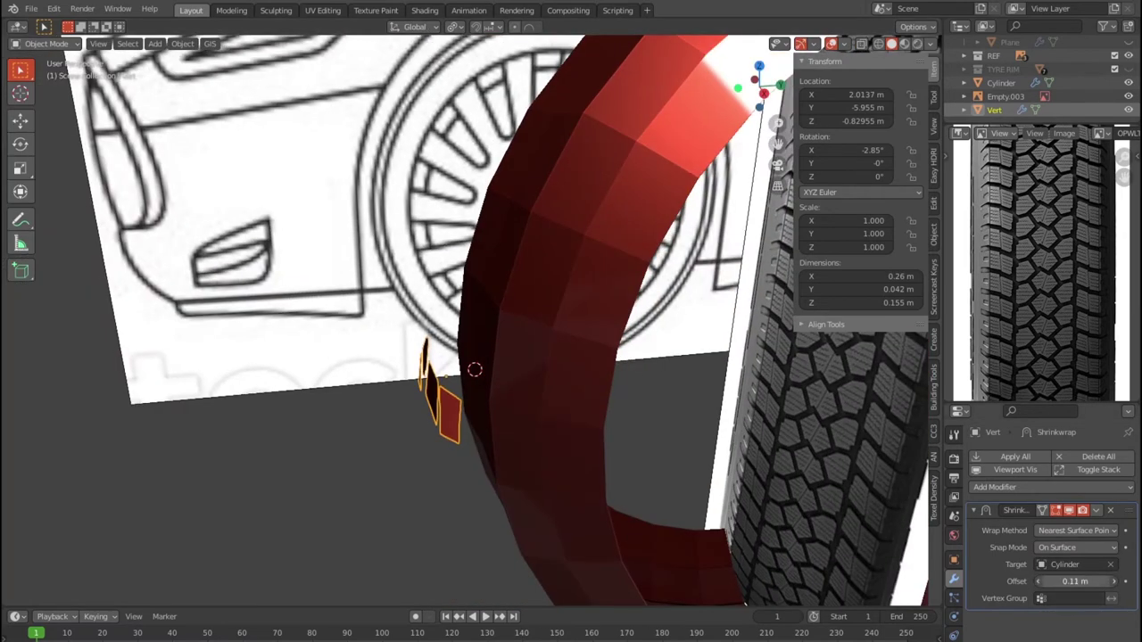
{"action": "left_click_drag", "start_coordinate": [1075, 581], "coordinate": [1066, 580]}
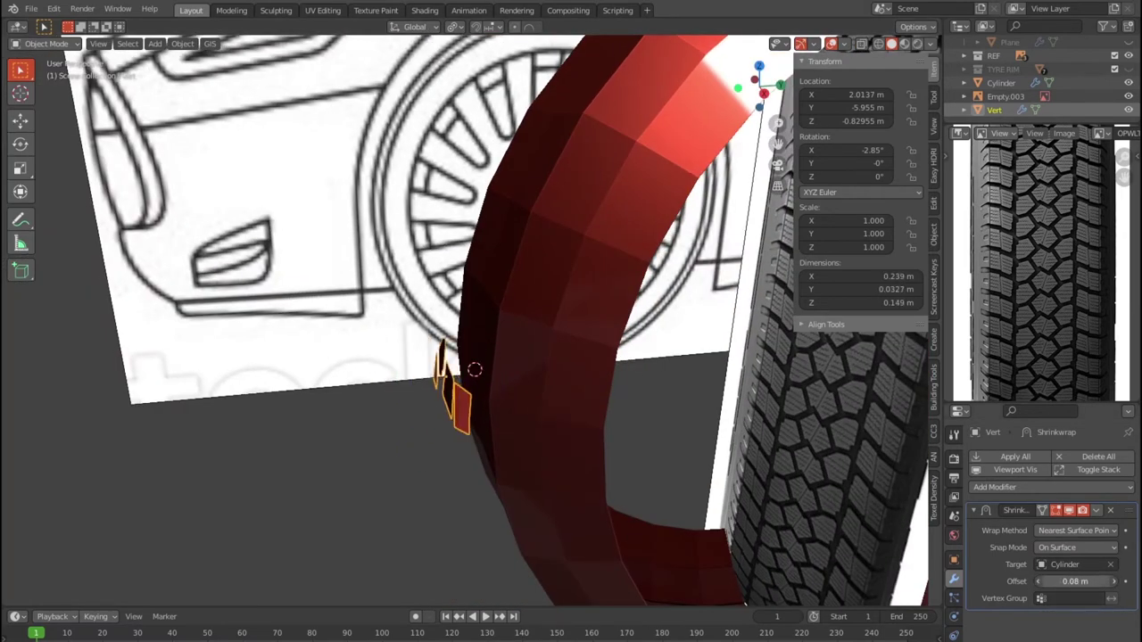
{"action": "mouse_move", "coordinate": [653, 486]}
{"action": "middle_mouse_down"}
{"action": "mouse_move", "coordinate": [745, 471]}
{"action": "mouse_move", "coordinate": [783, 488]}
{"action": "mouse_move", "coordinate": [831, 535]}
{"action": "mouse_move", "coordinate": [760, 503]}
{"action": "mouse_move", "coordinate": [785, 526]}
{"action": "middle_mouse_up"}
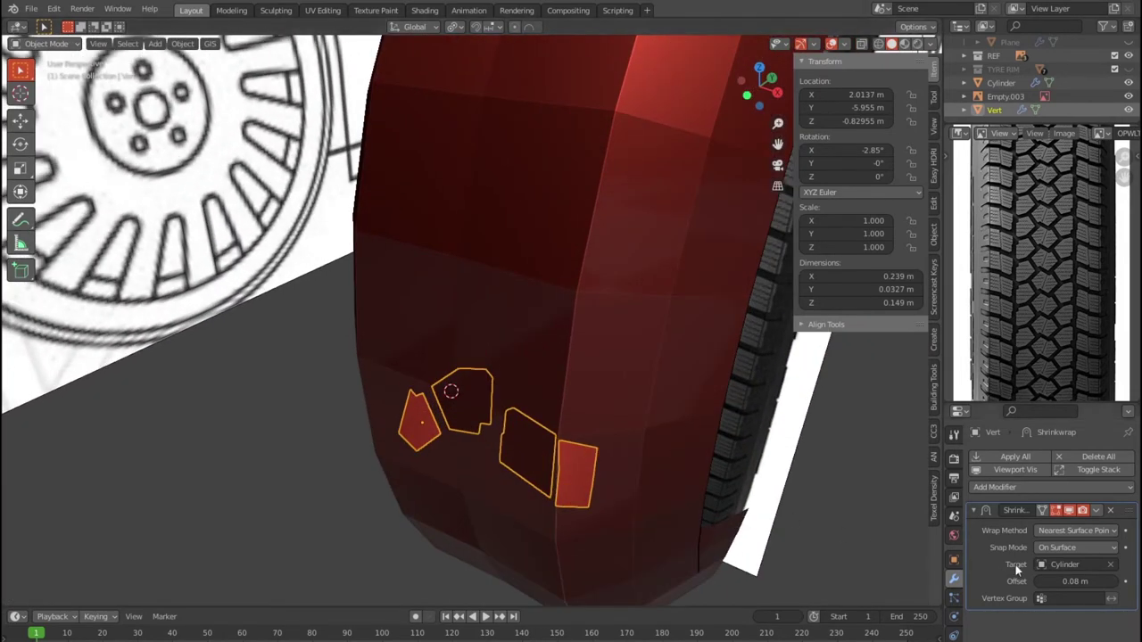
{"action": "left_click", "coordinate": [1114, 581]}
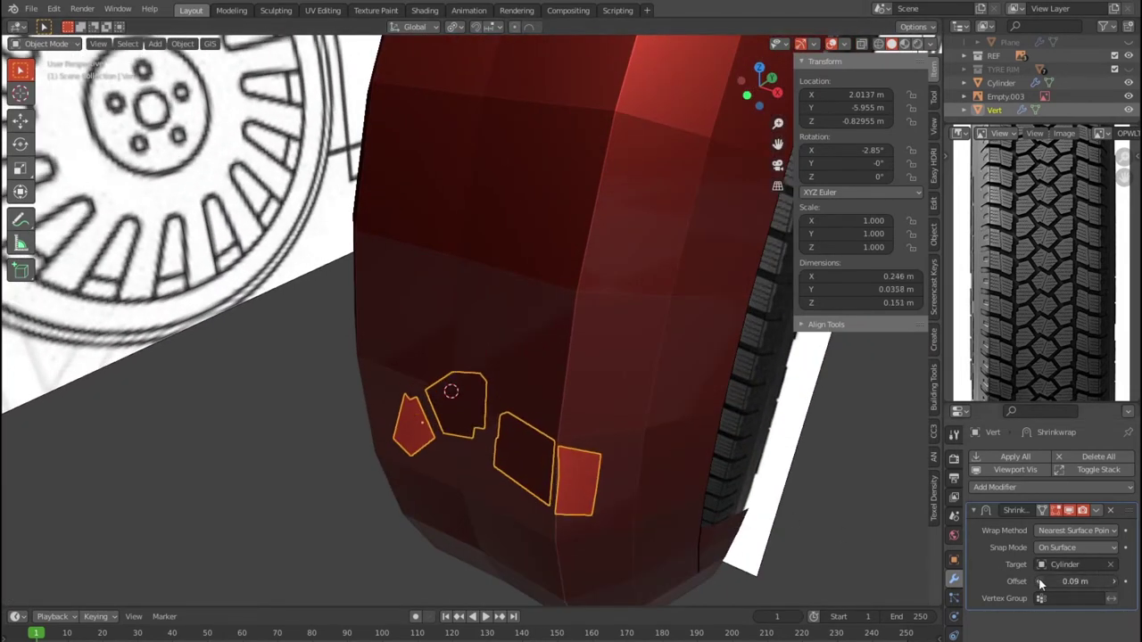
{"action": "left_click", "coordinate": [1038, 581]}
{"action": "left_click", "coordinate": [1037, 581]}
{"action": "left_click", "coordinate": [1038, 581]}
{"action": "left_click", "coordinate": [1038, 581]}
{"action": "mouse_move", "coordinate": [827, 540]}
{"action": "middle_mouse_down"}
{"action": "mouse_move", "coordinate": [618, 508]}
{"action": "mouse_move", "coordinate": [746, 484]}
{"action": "mouse_move", "coordinate": [707, 478]}
{"action": "mouse_move", "coordinate": [716, 461]}
{"action": "mouse_move", "coordinate": [675, 482]}
{"action": "mouse_move", "coordinate": [653, 482]}
{"action": "mouse_move", "coordinate": [656, 472]}
{"action": "mouse_move", "coordinate": [752, 468]}
{"action": "mouse_move", "coordinate": [742, 465]}
{"action": "middle_mouse_up"}
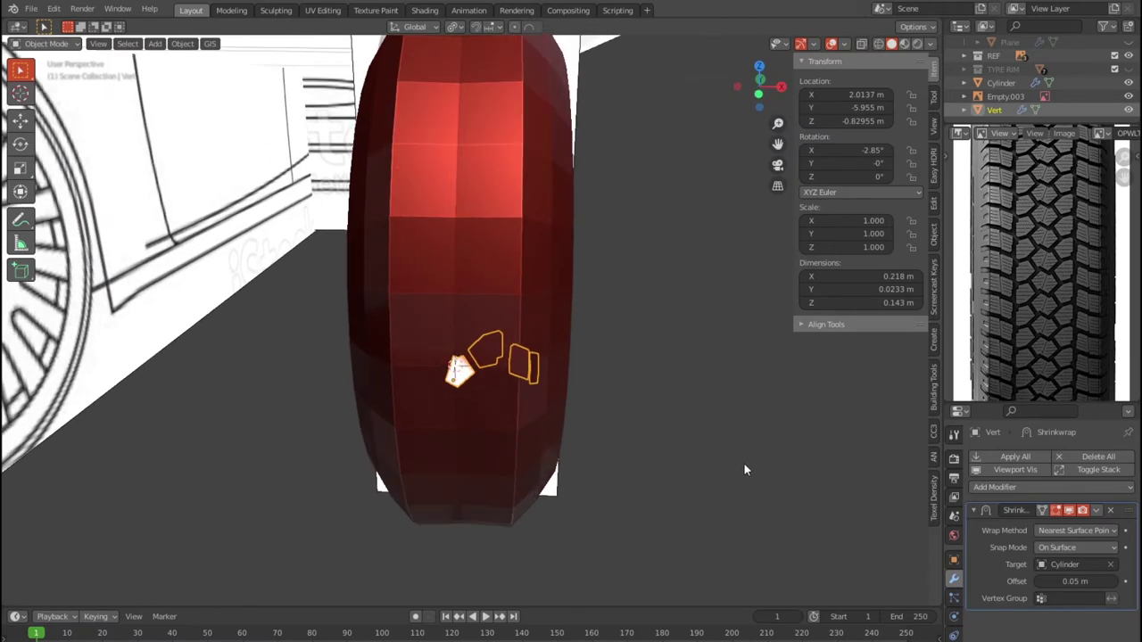
Step: Frame the wheel hub in the right side view by zooming and panning onto it
{"action": "key", "text": "KP_3"}
{"action": "scroll", "coordinate": [745, 471], "scroll_direction": "down", "scroll_amount": 3}
{"action": "scroll", "coordinate": [619, 450], "scroll_direction": "down", "scroll_amount": 3}
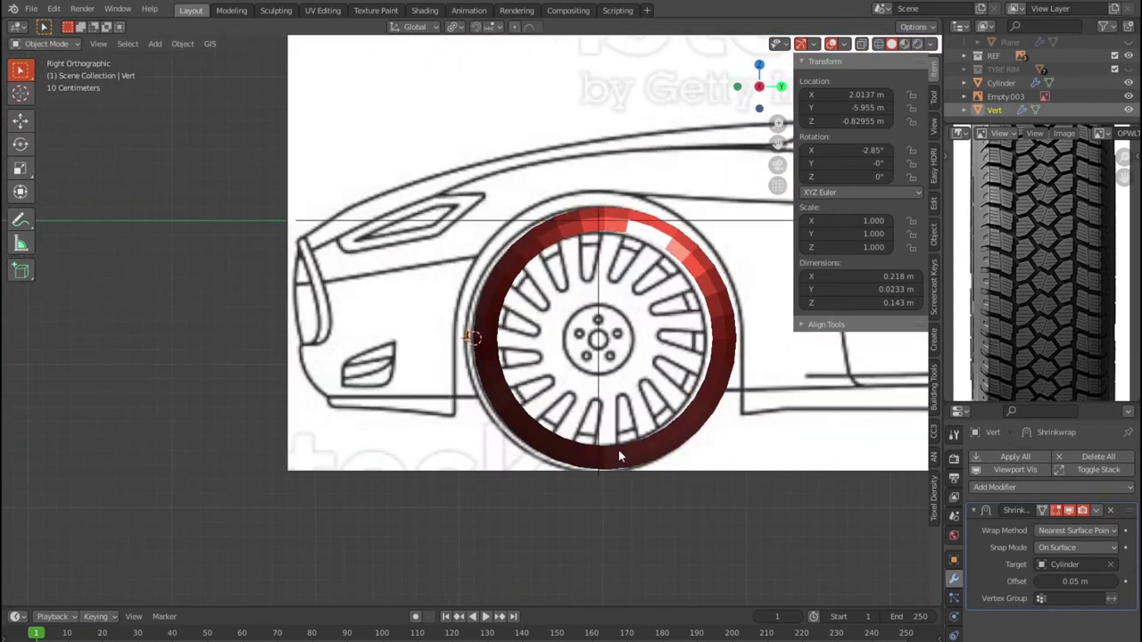
{"action": "scroll", "coordinate": [619, 450], "scroll_direction": "up", "scroll_amount": 1}
{"action": "scroll", "coordinate": [624, 455], "scroll_direction": "up", "scroll_amount": 1}
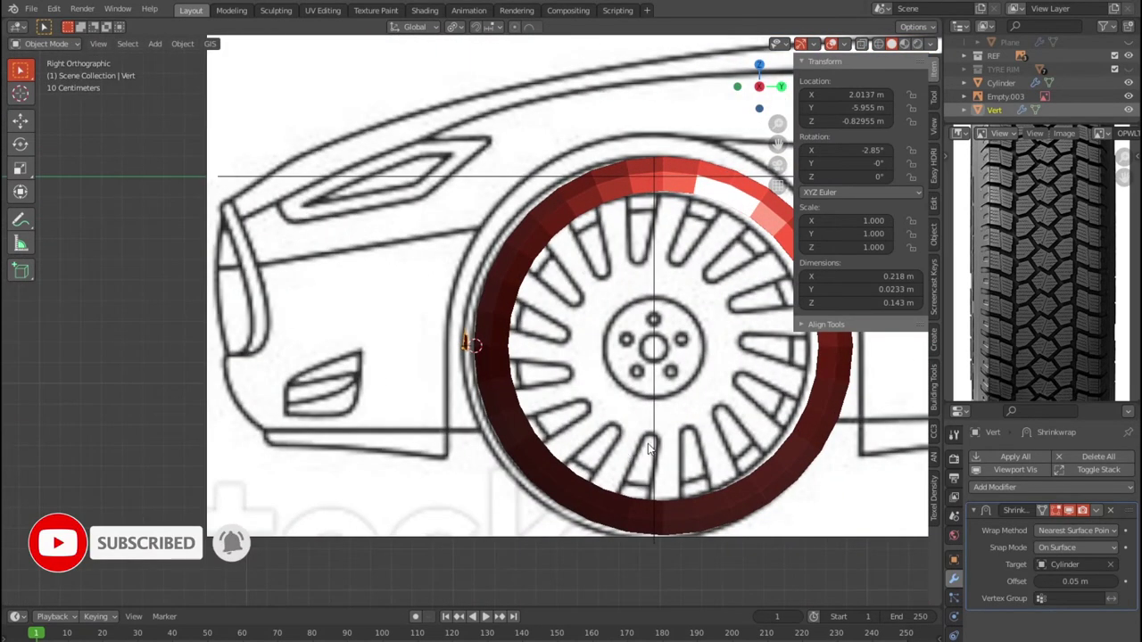
{"action": "scroll", "coordinate": [648, 449], "scroll_direction": "up", "scroll_amount": 3}
{"action": "middle_click_drag", "start_coordinate": [671, 446], "coordinate": [491, 395], "text": "shift"}
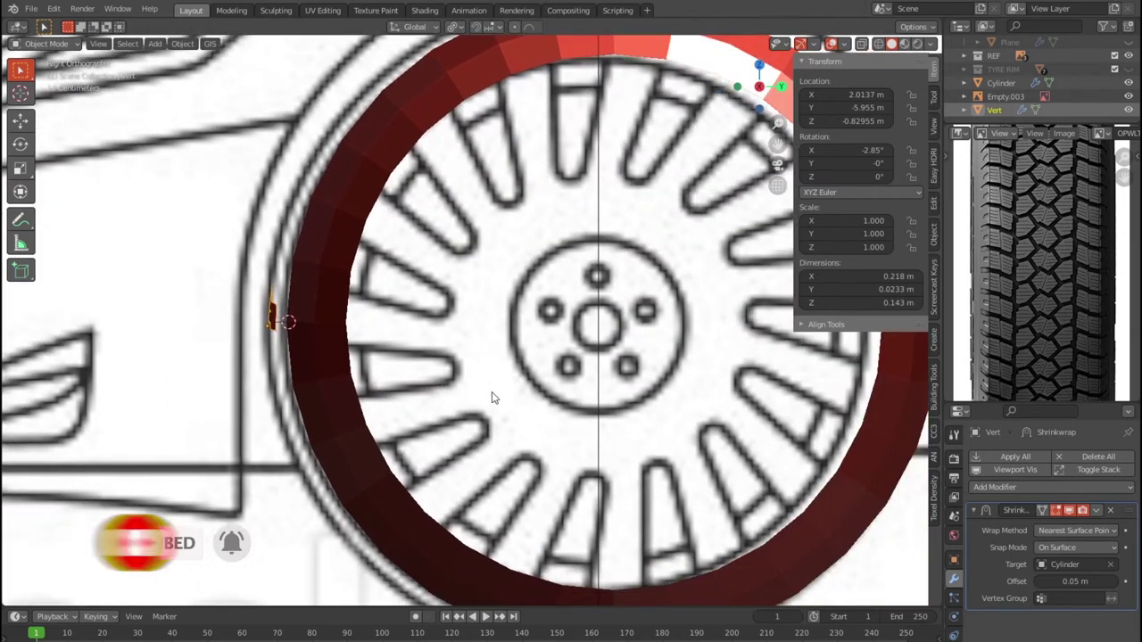
{"action": "scroll", "coordinate": [600, 328], "scroll_direction": "up", "scroll_amount": 2}
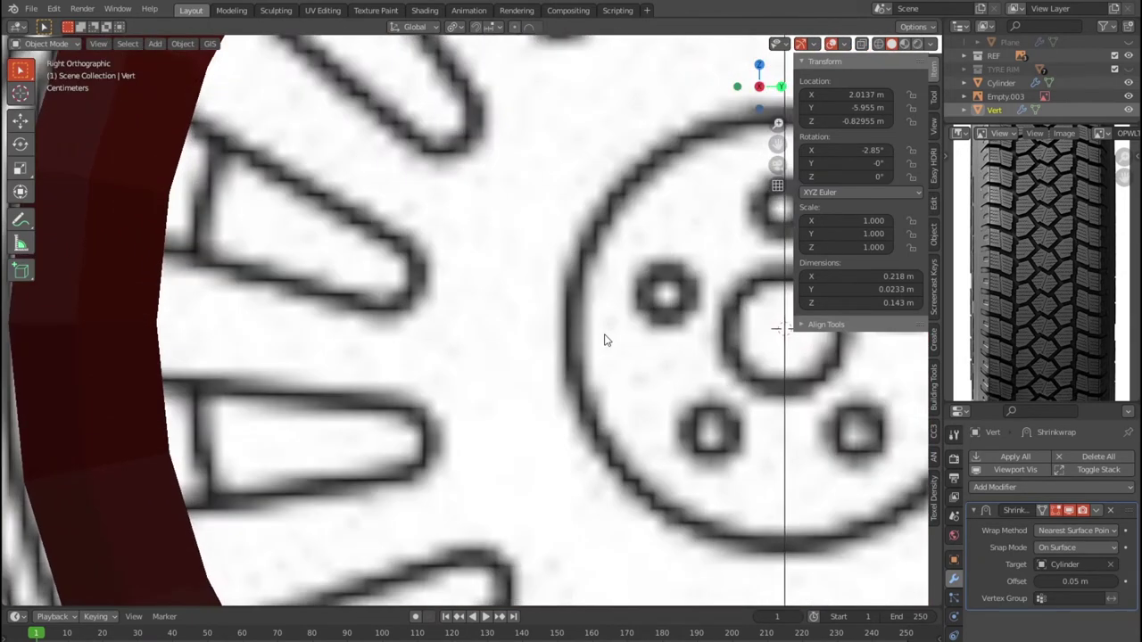
Step: Return to the right side view and zoom in on the hub centre to place the 3D cursor
{"action": "middle_click_drag", "start_coordinate": [604, 339], "coordinate": [613, 410]}
{"action": "key", "text": "KP_3"}
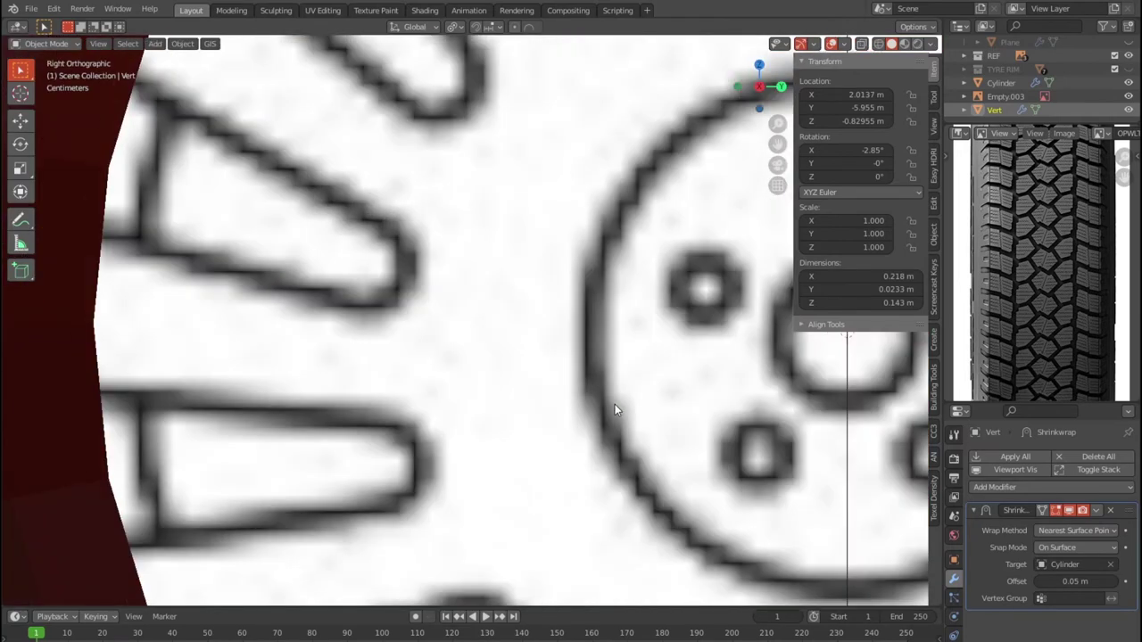
{"action": "scroll", "coordinate": [597, 410], "scroll_direction": "down", "scroll_amount": 3}
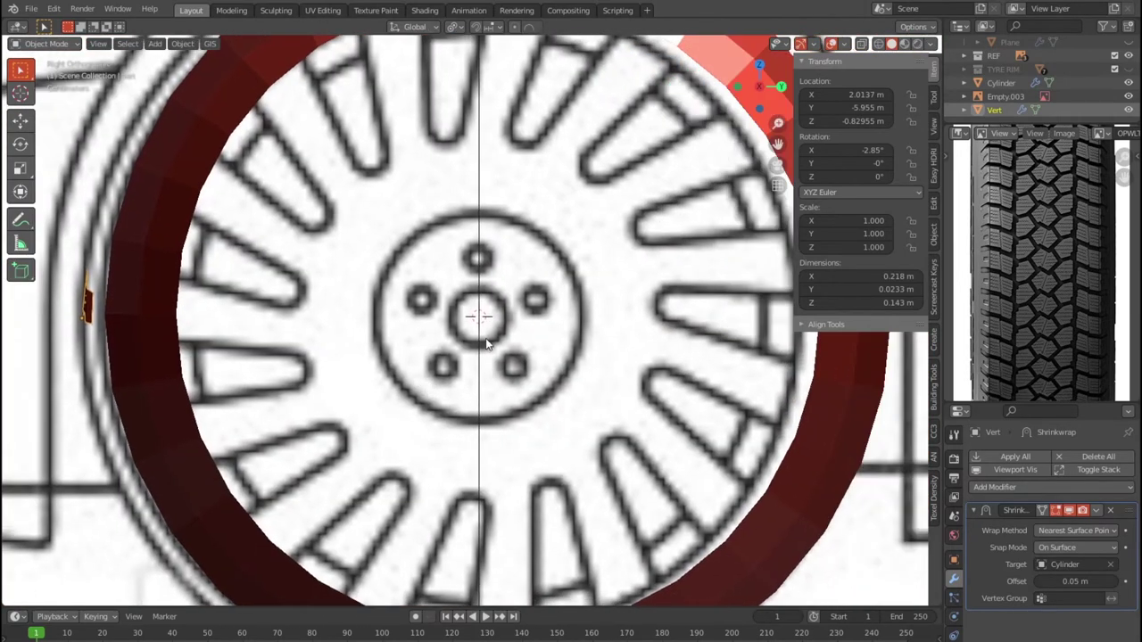
{"action": "scroll", "coordinate": [486, 366], "scroll_direction": "up", "scroll_amount": 5}
{"action": "scroll", "coordinate": [487, 334], "scroll_direction": "up", "scroll_amount": 3}
{"action": "scroll", "coordinate": [548, 331], "scroll_direction": "up", "scroll_amount": 2}
{"action": "scroll", "coordinate": [482, 346], "scroll_direction": "up", "scroll_amount": 3}
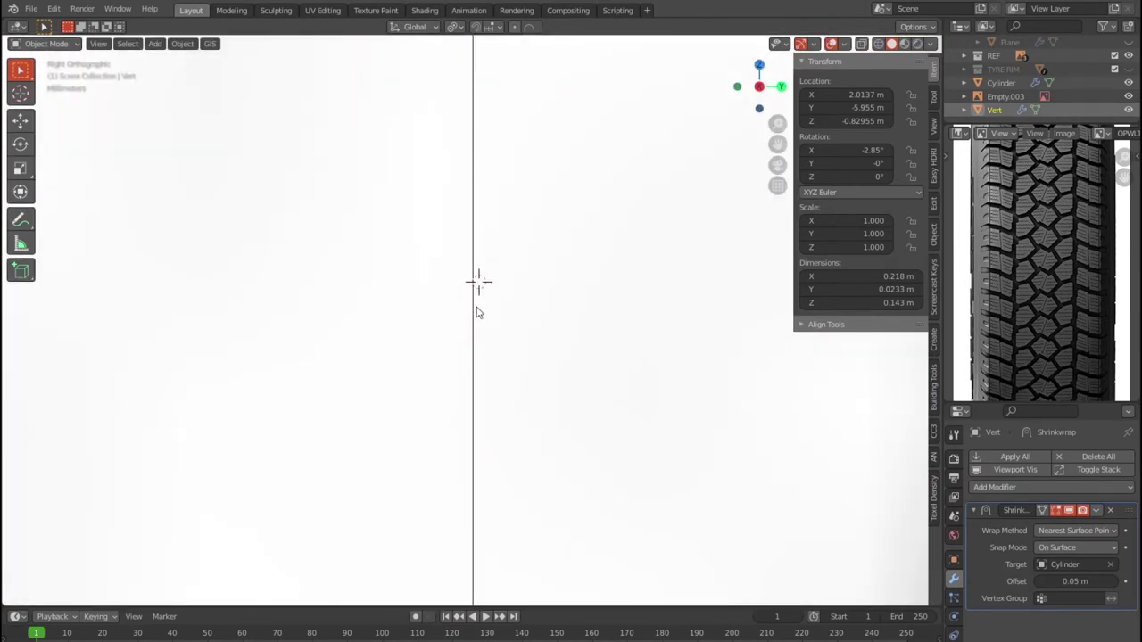
{"action": "scroll", "coordinate": [480, 306], "scroll_direction": "up", "scroll_amount": 2}
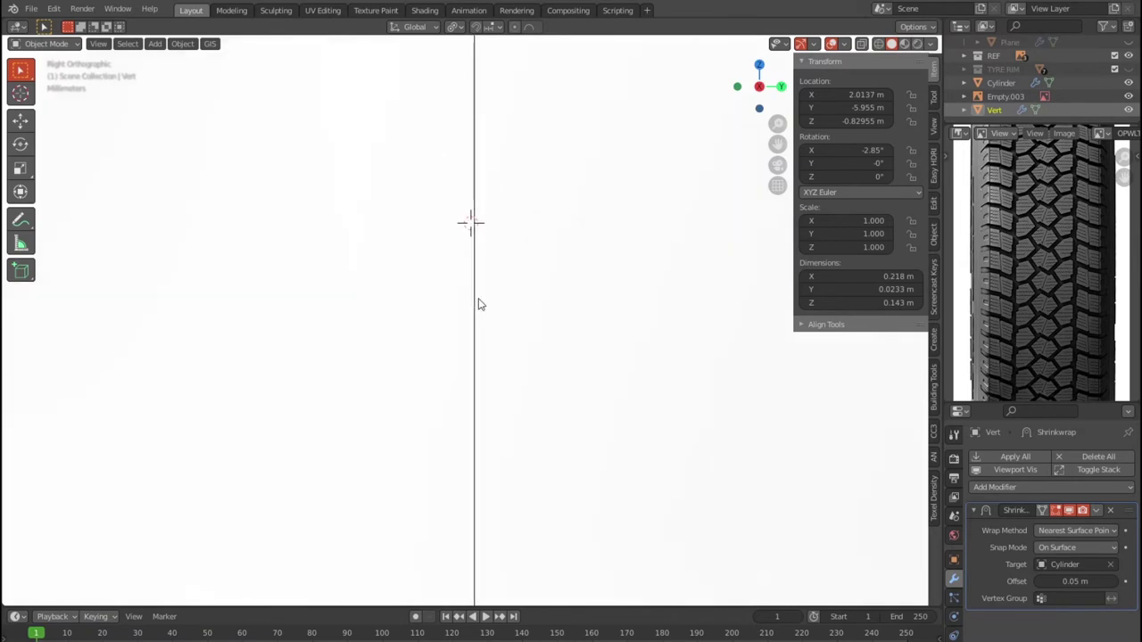
{"action": "scroll", "coordinate": [479, 304], "scroll_direction": "up", "scroll_amount": 2}
{"action": "scroll", "coordinate": [535, 312], "scroll_direction": "down", "scroll_amount": 2}
{"action": "scroll", "coordinate": [544, 388], "scroll_direction": "down", "scroll_amount": 2}
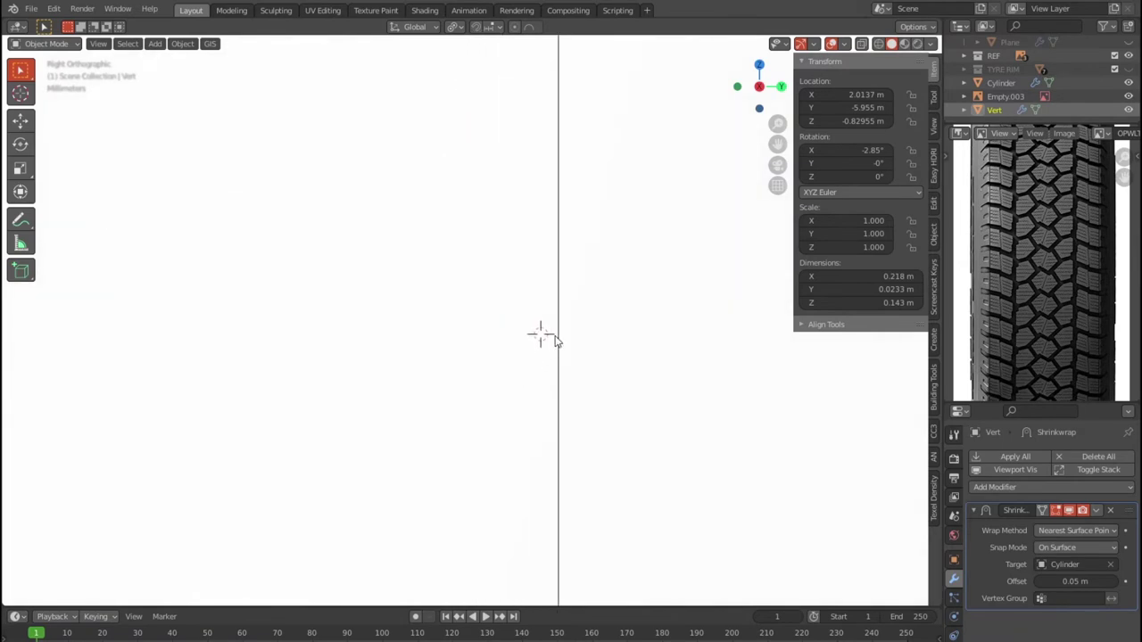
{"action": "scroll", "coordinate": [573, 375], "scroll_direction": "down", "scroll_amount": 2}
{"action": "scroll", "coordinate": [573, 376], "scroll_direction": "down", "scroll_amount": 3}
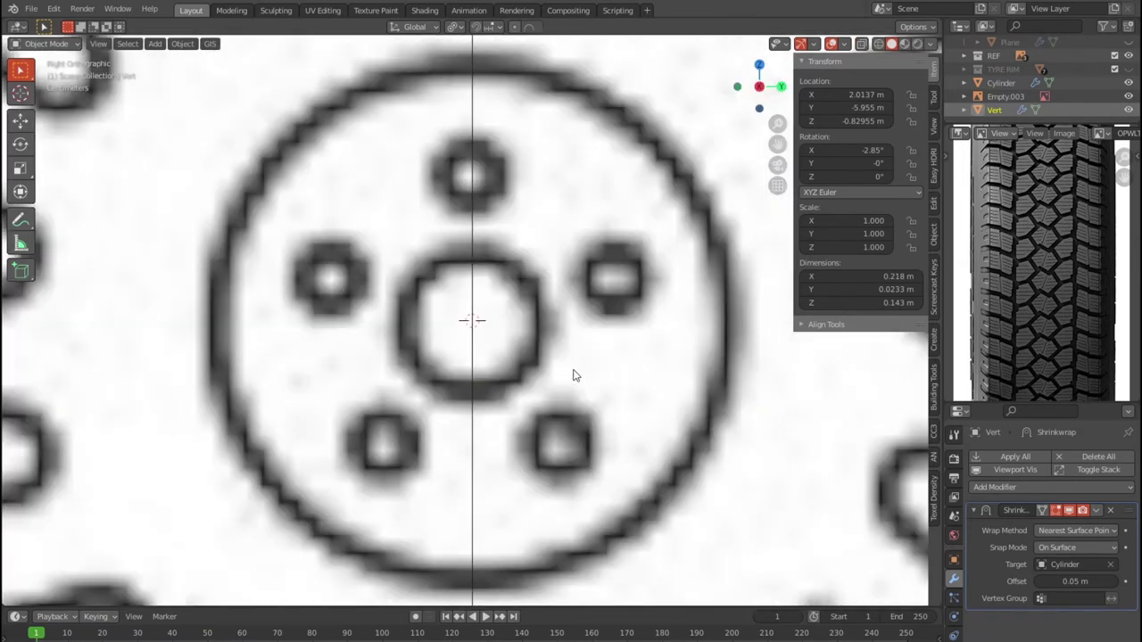
{"action": "scroll", "coordinate": [575, 375], "scroll_direction": "down", "scroll_amount": 3}
{"action": "left_click", "coordinate": [182, 43]}
{"action": "mouse_move", "coordinate": [204, 72]}
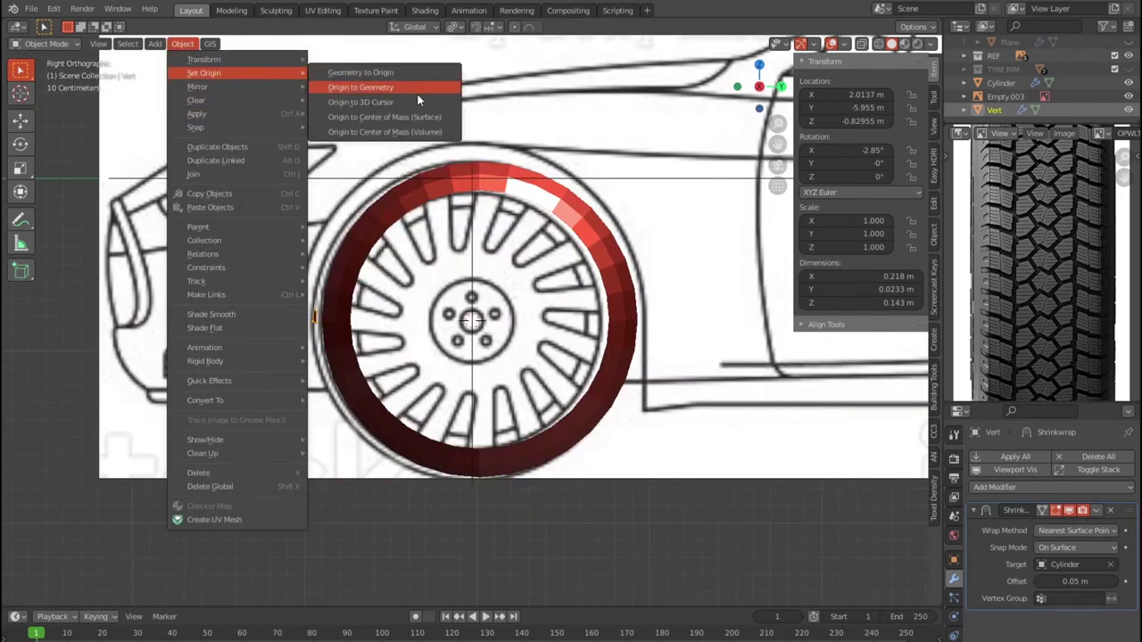
Step: Move the Vert tread block's origin to the 3D cursor and add an Array modifier
{"action": "left_click", "coordinate": [419, 101]}
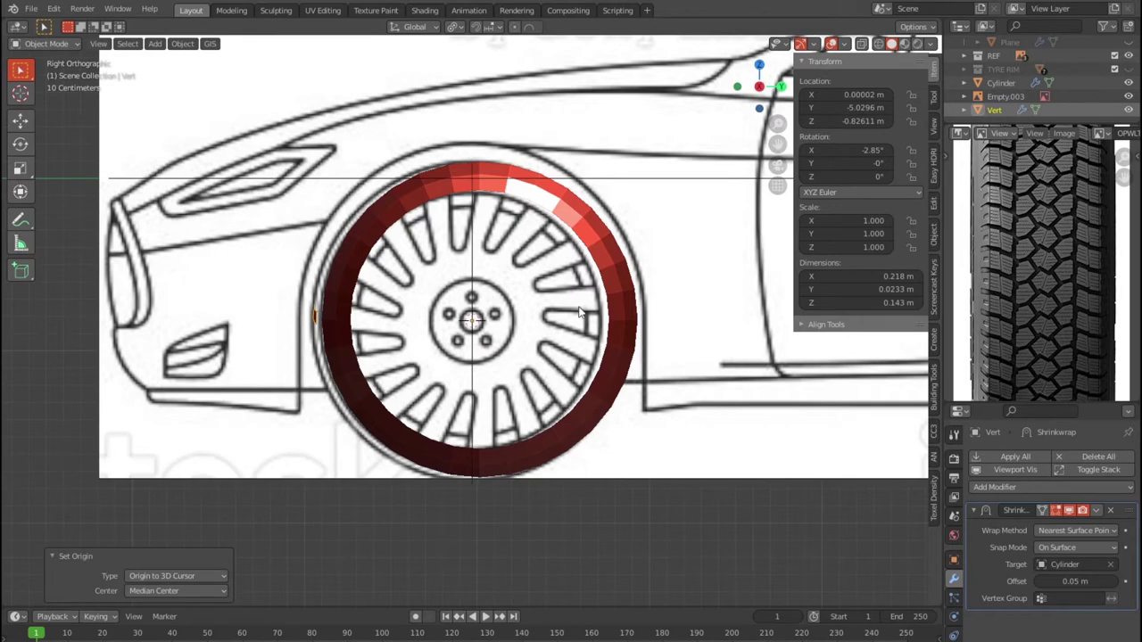
{"action": "left_click", "coordinate": [1053, 487]}
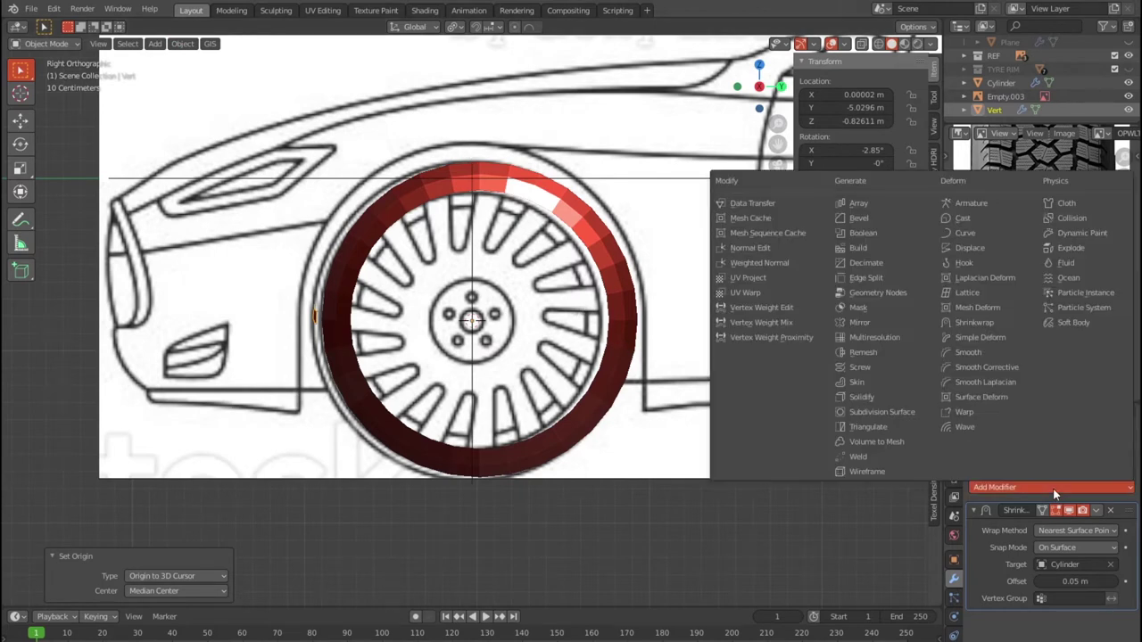
{"action": "left_click", "coordinate": [899, 204]}
Step: Turn off the array's Relative Offset and return to the right side orthographic view
{"action": "mouse_move", "coordinate": [676, 473]}
{"action": "middle_mouse_down"}
{"action": "mouse_move", "coordinate": [582, 468]}
{"action": "mouse_move", "coordinate": [594, 469]}
{"action": "middle_mouse_up"}
{"action": "scroll", "coordinate": [1088, 625], "scroll_direction": "down", "scroll_amount": 4}
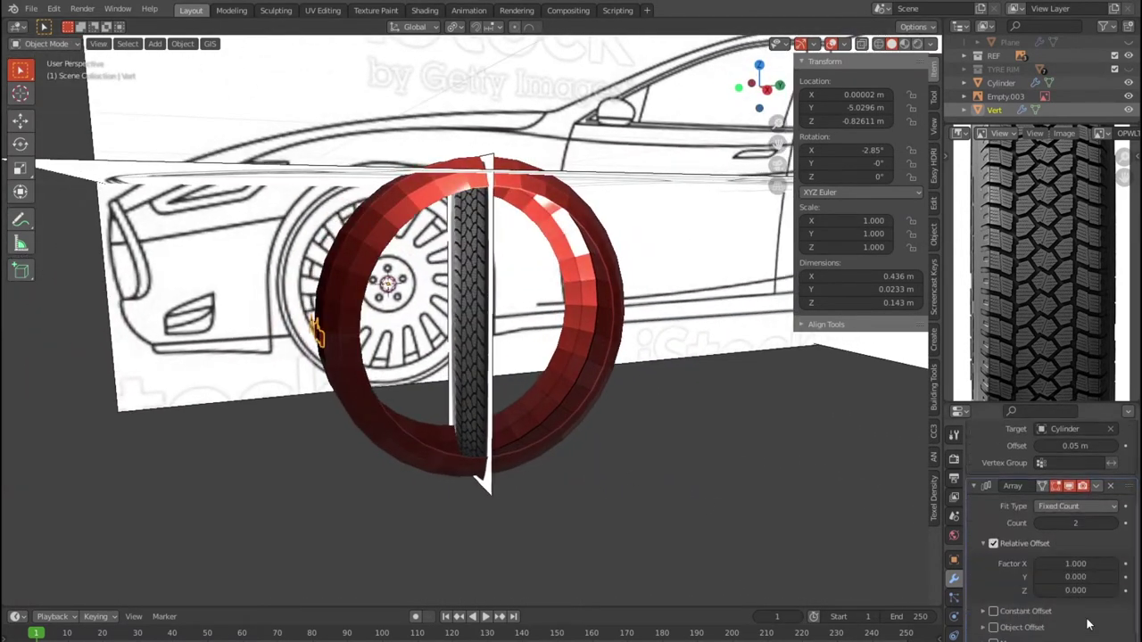
{"action": "left_click", "coordinate": [1022, 544]}
{"action": "scroll", "coordinate": [1053, 582], "scroll_direction": "down", "scroll_amount": 1}
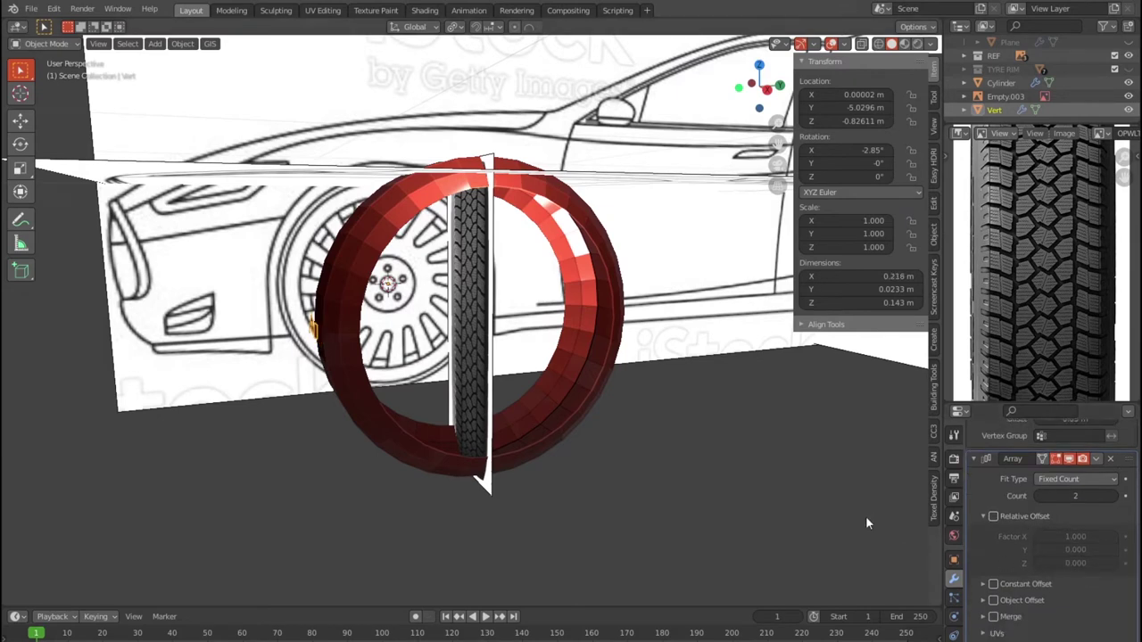
{"action": "key", "text": "KP_1"}
{"action": "key", "text": "KP_3"}
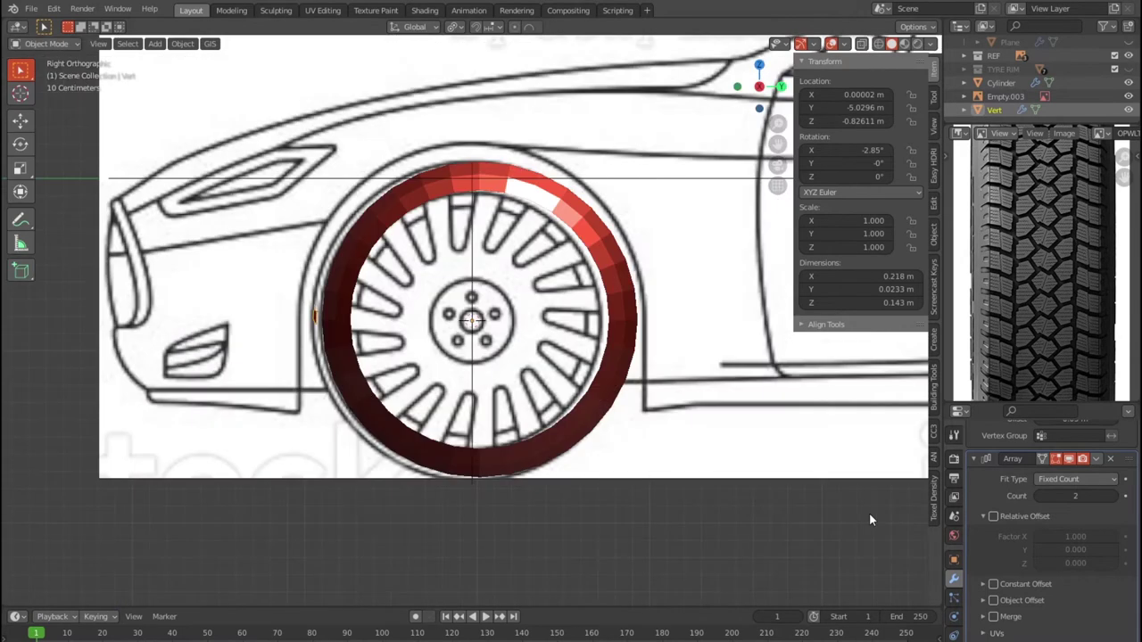
{"action": "key", "text": "shift+a"}
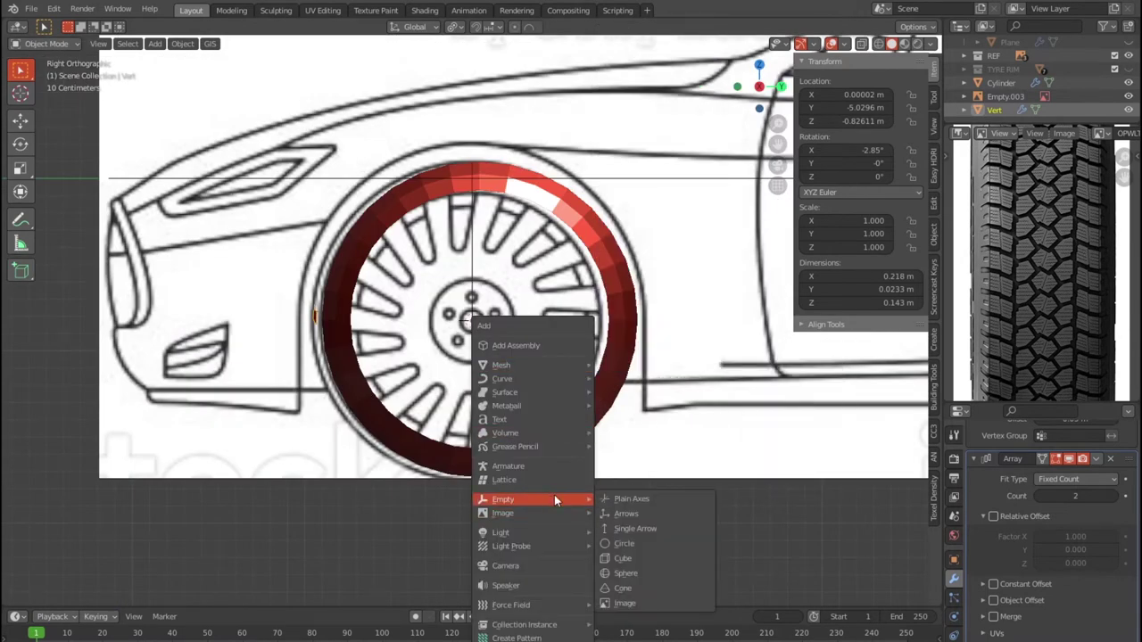
Step: Add a Plain Axes empty at the 3D cursor and centre the side view on it
{"action": "left_click", "coordinate": [625, 499]}
{"action": "scroll", "coordinate": [645, 484], "scroll_direction": "down", "scroll_amount": 5}
{"action": "mouse_move", "coordinate": [616, 443]}
{"action": "middle_mouse_down"}
{"action": "mouse_move", "coordinate": [663, 493]}
{"action": "mouse_move", "coordinate": [704, 488]}
{"action": "mouse_move", "coordinate": [646, 470]}
{"action": "middle_mouse_up"}
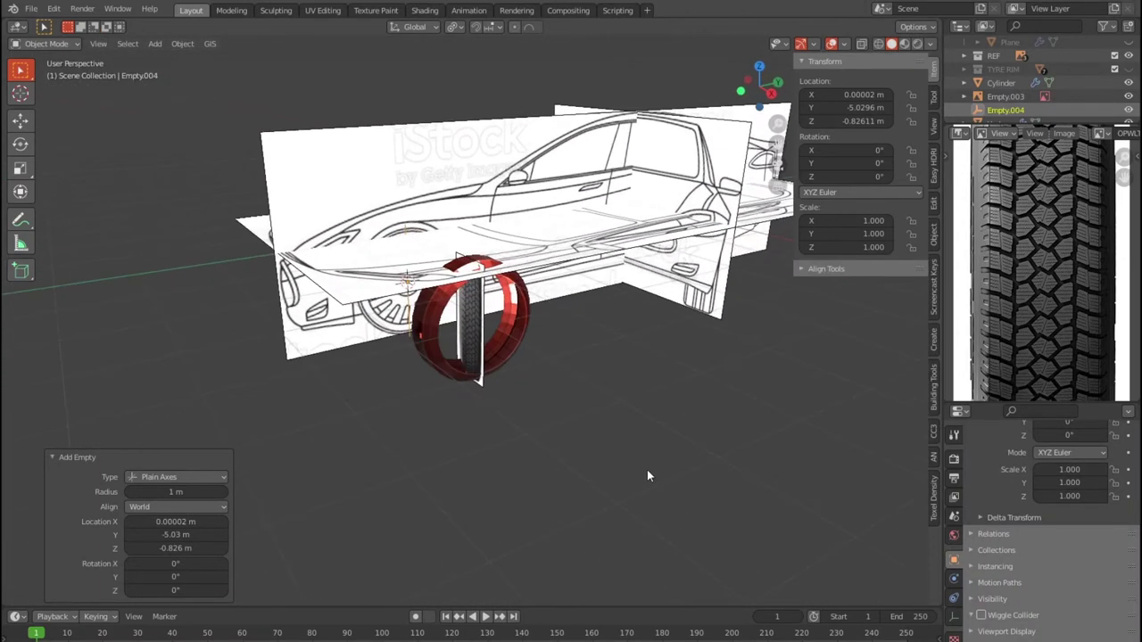
{"action": "key", "text": "KP_3"}
{"action": "key", "text": "KP_Decimal"}
{"action": "scroll", "coordinate": [648, 474], "scroll_direction": "up", "scroll_amount": 1}
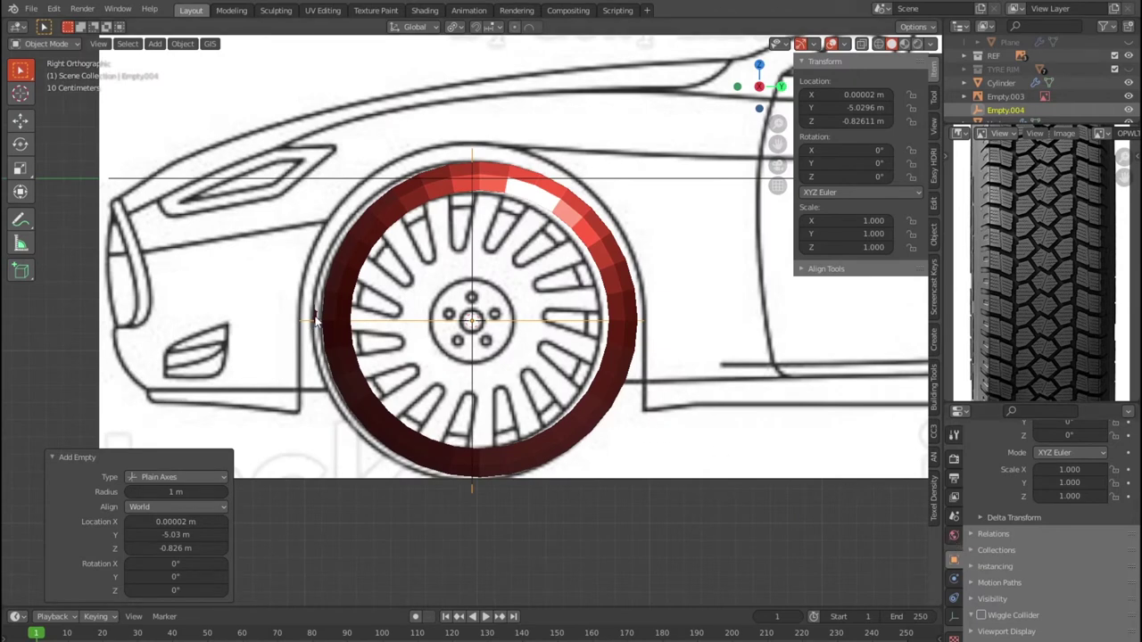
Step: Reselect objects in the Outliner, picking Empty.003 and then the Cylinder tire
{"action": "left_click", "coordinate": [328, 514]}
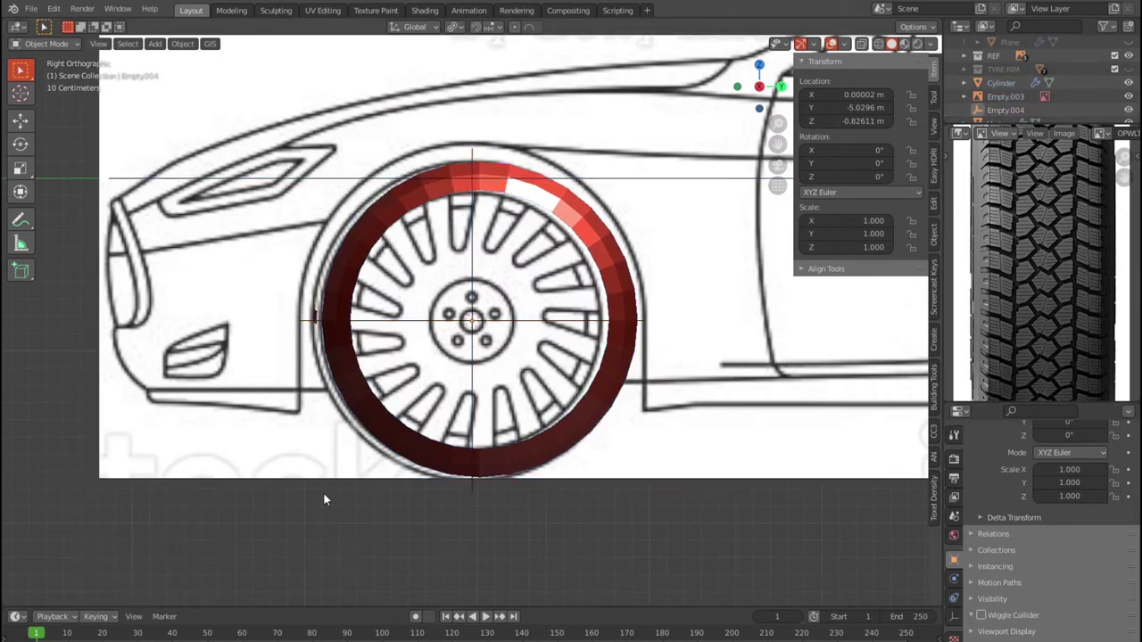
{"action": "key", "text": "ctrl+z"}
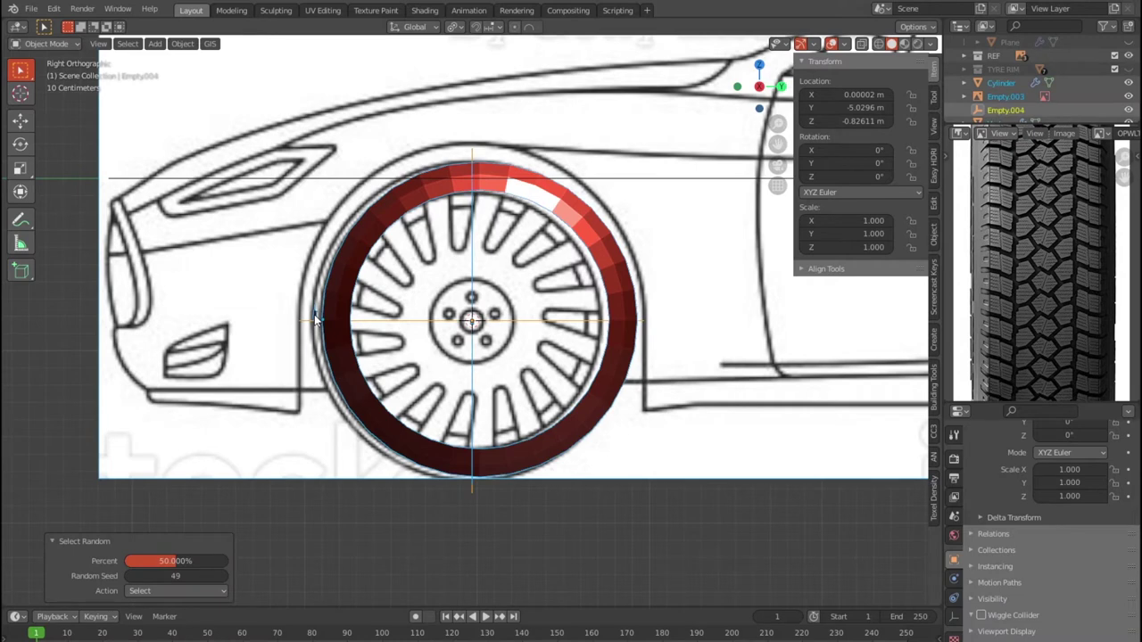
{"action": "left_click", "coordinate": [997, 98]}
{"action": "left_click", "coordinate": [1000, 82]}
{"action": "scroll", "coordinate": [1018, 100], "scroll_direction": "down", "scroll_amount": 1}
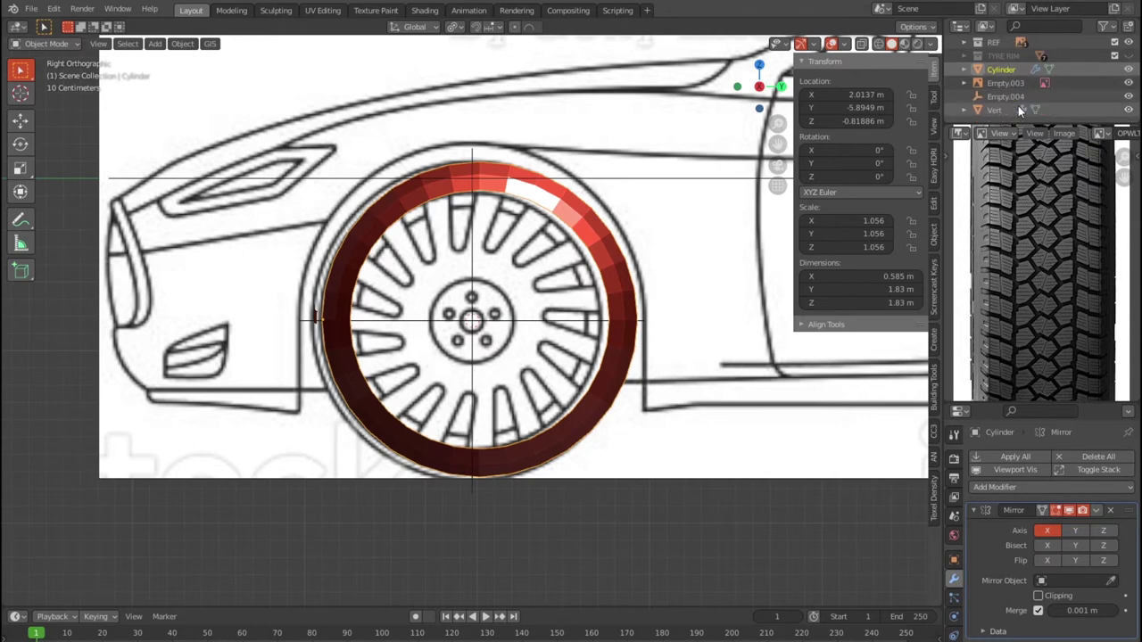
Step: Select Vert and set its Array to Fixed Count with 5 copies
{"action": "left_click", "coordinate": [1002, 109]}
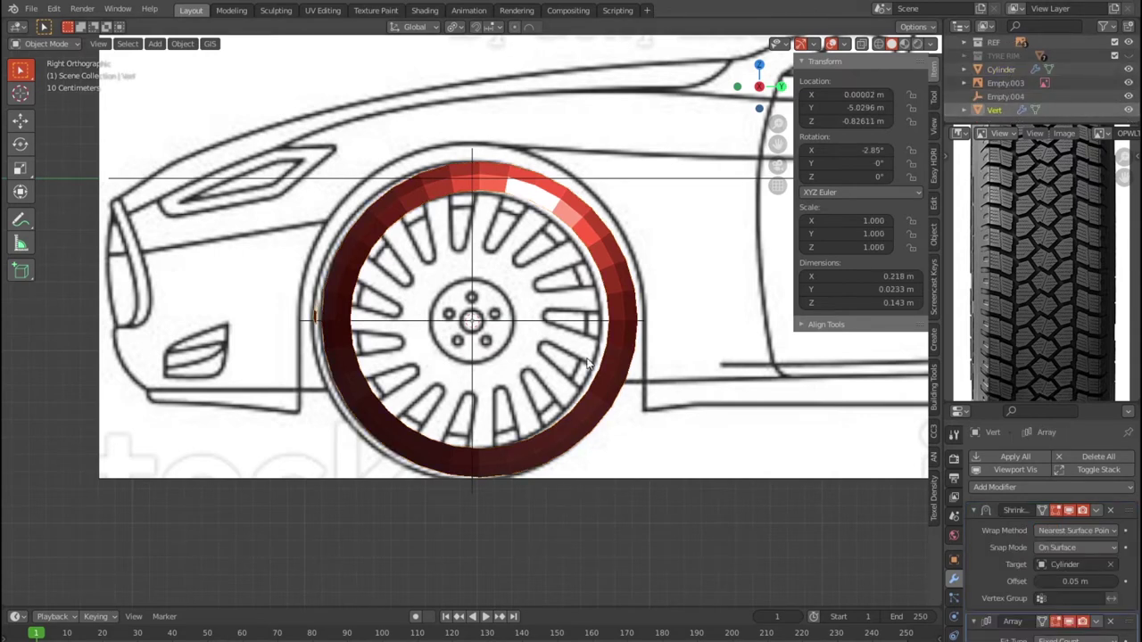
{"action": "scroll", "coordinate": [1044, 536], "scroll_direction": "down", "scroll_amount": 1}
{"action": "scroll", "coordinate": [1054, 547], "scroll_direction": "down", "scroll_amount": 1}
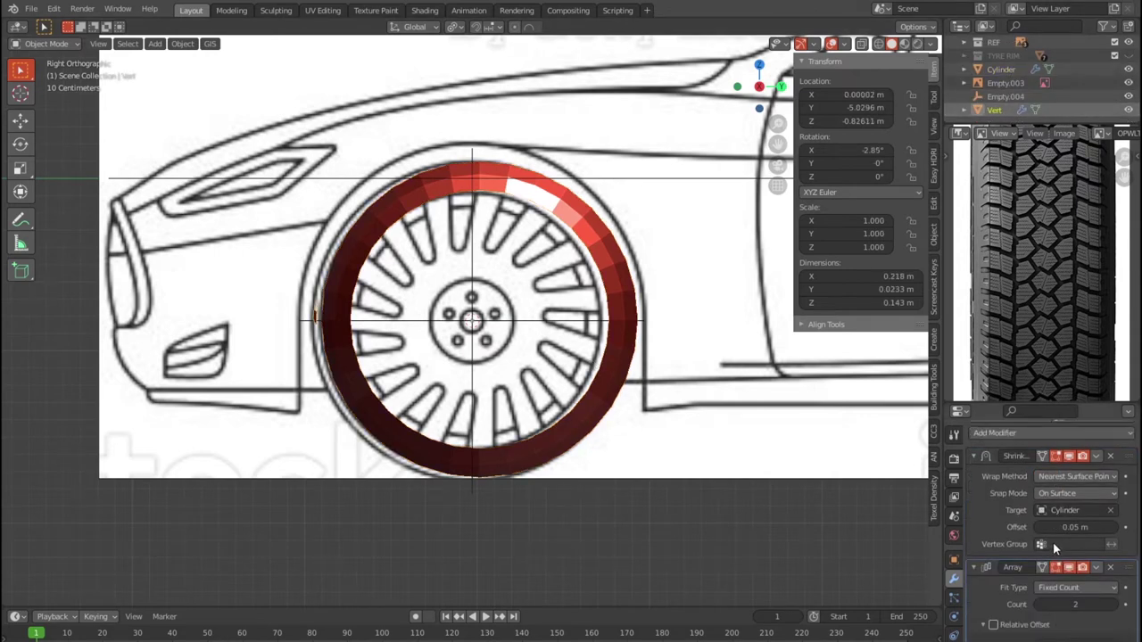
{"action": "scroll", "coordinate": [1053, 547], "scroll_direction": "down", "scroll_amount": 1}
{"action": "scroll", "coordinate": [1106, 589], "scroll_direction": "down", "scroll_amount": 1}
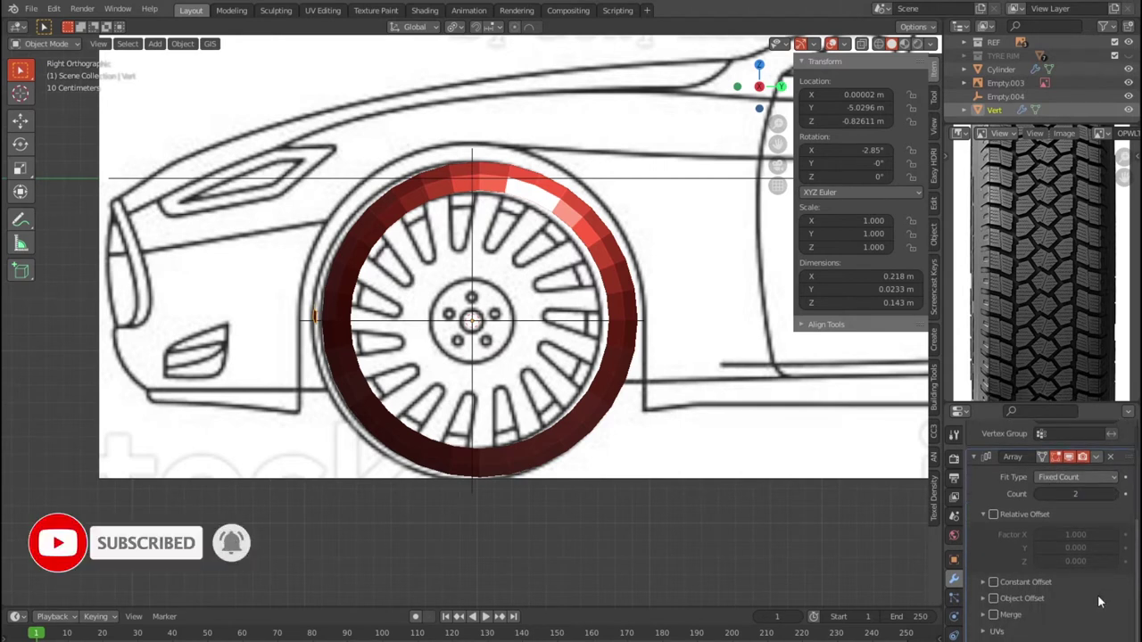
{"action": "scroll", "coordinate": [1096, 592], "scroll_direction": "up", "scroll_amount": 1}
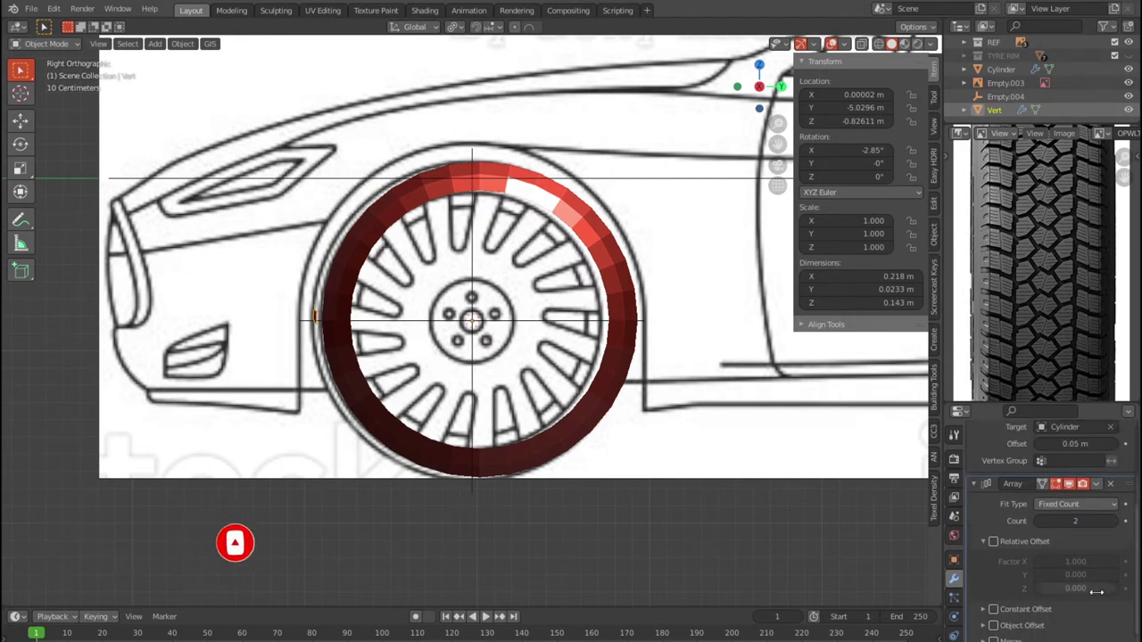
{"action": "left_click", "coordinate": [1082, 505]}
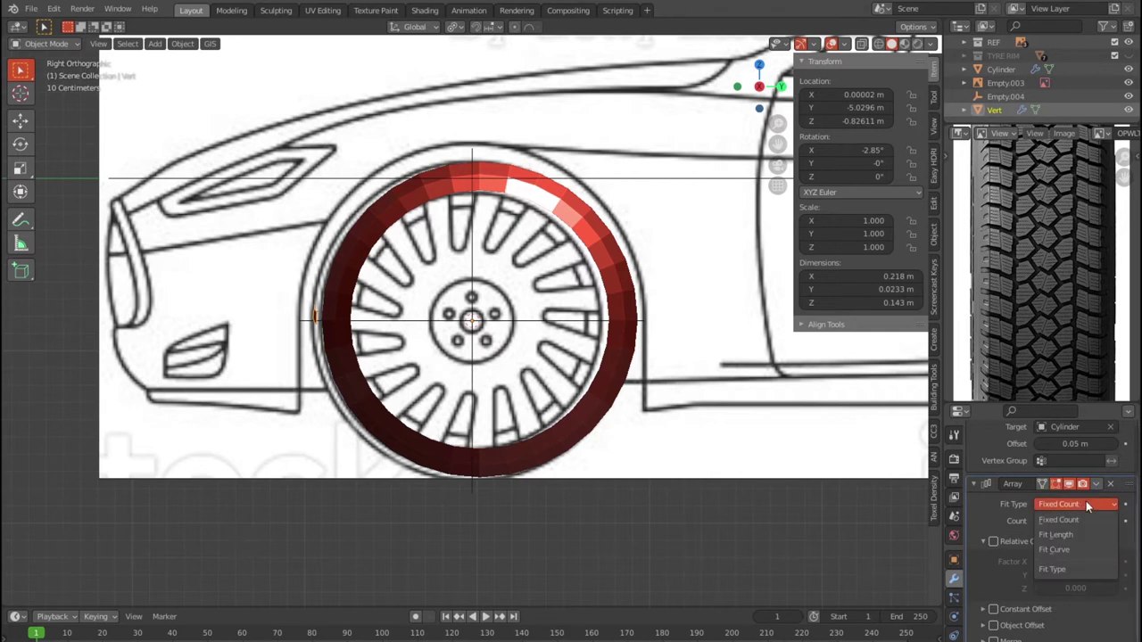
{"action": "left_click", "coordinate": [1085, 501]}
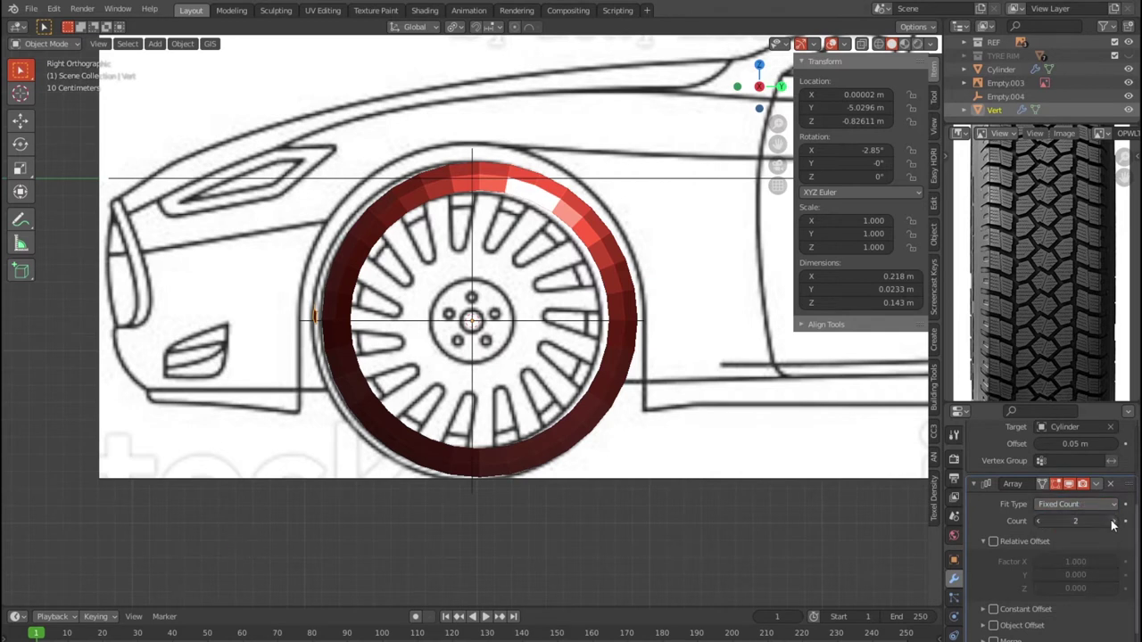
{"action": "left_click", "coordinate": [1116, 525]}
{"action": "left_click", "coordinate": [1116, 525]}
{"action": "mouse_move", "coordinate": [861, 425]}
{"action": "middle_mouse_down"}
{"action": "mouse_move", "coordinate": [810, 374]}
{"action": "mouse_move", "coordinate": [826, 387]}
{"action": "middle_mouse_up"}
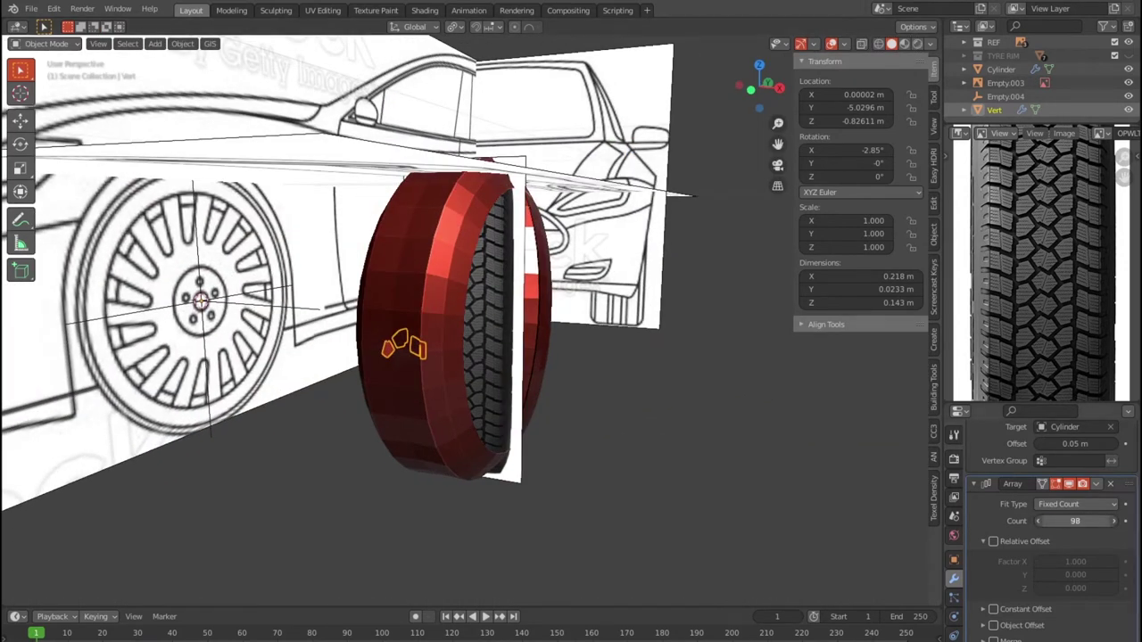
{"action": "left_click_drag", "start_coordinate": [1075, 521], "coordinate": [1069, 521]}
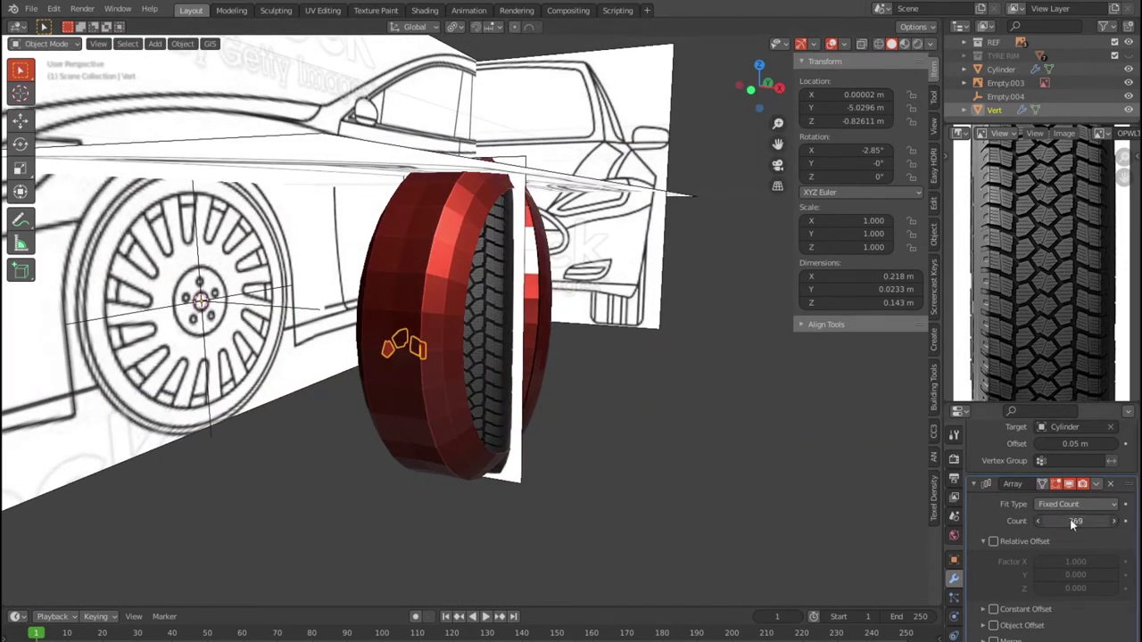
Step: Re-enable the array's Relative Offset and turn on Object Offset
{"action": "scroll", "coordinate": [974, 488], "scroll_direction": "up", "scroll_amount": 5}
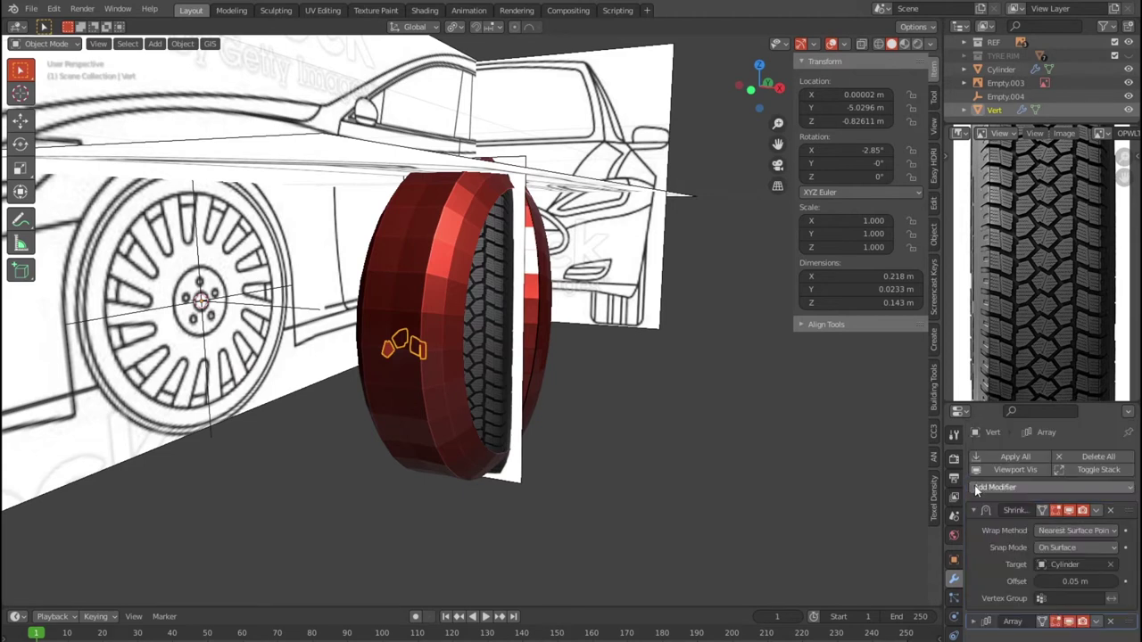
{"action": "scroll", "coordinate": [990, 598], "scroll_direction": "down", "scroll_amount": 5}
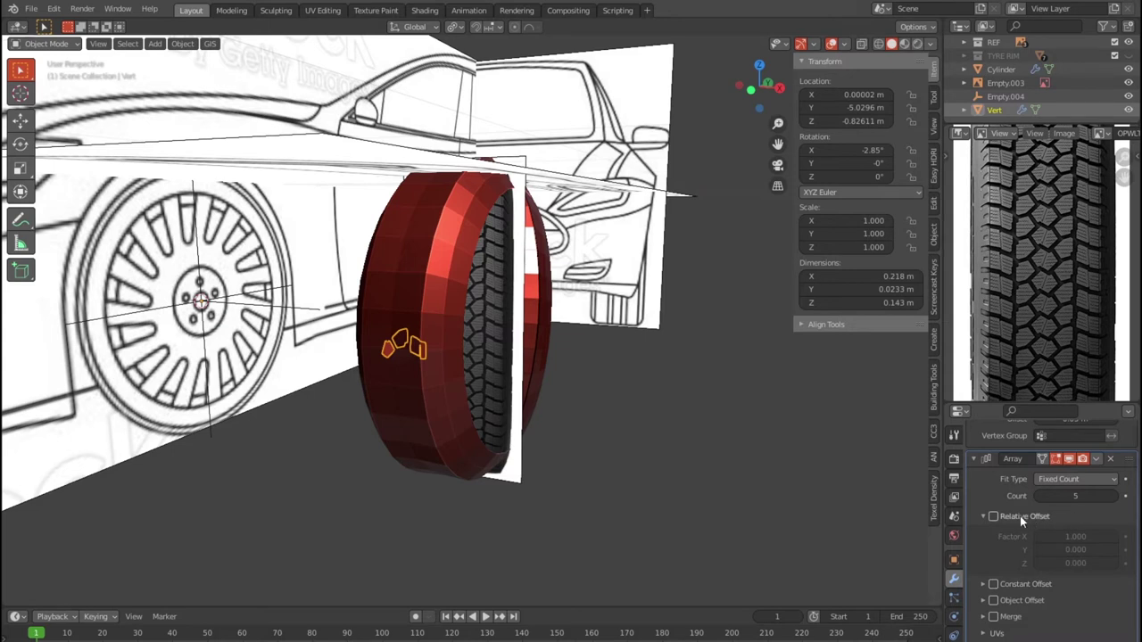
{"action": "left_click", "coordinate": [1020, 515]}
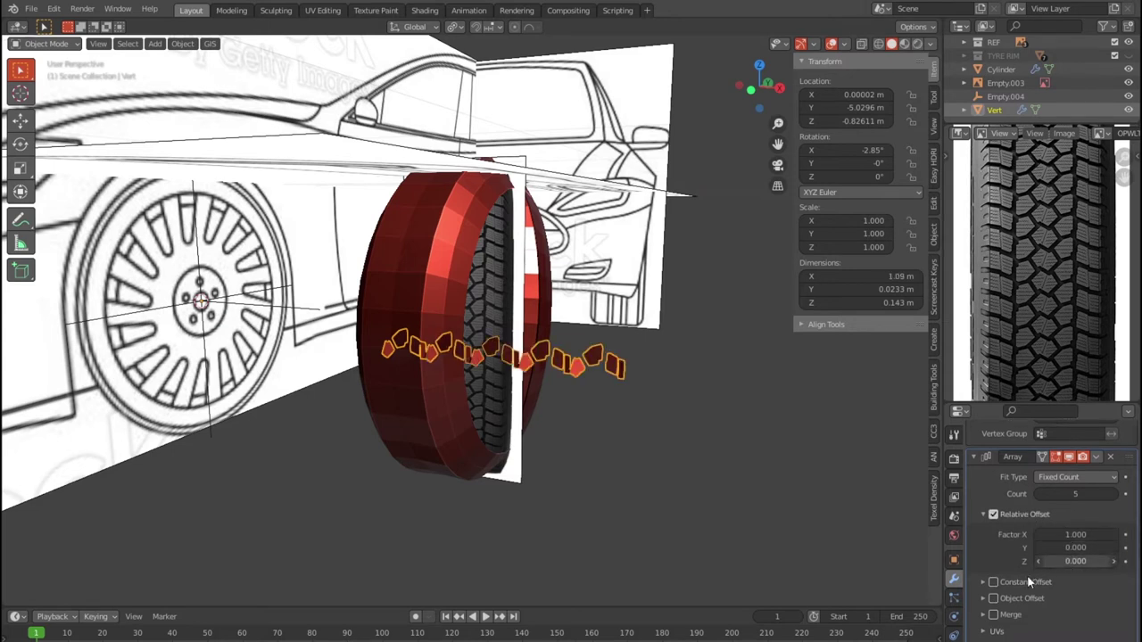
{"action": "left_click", "coordinate": [983, 582]}
{"action": "scroll", "coordinate": [982, 578], "scroll_direction": "down", "scroll_amount": 2}
{"action": "left_click", "coordinate": [983, 595]}
{"action": "scroll", "coordinate": [983, 587], "scroll_direction": "down", "scroll_amount": 1}
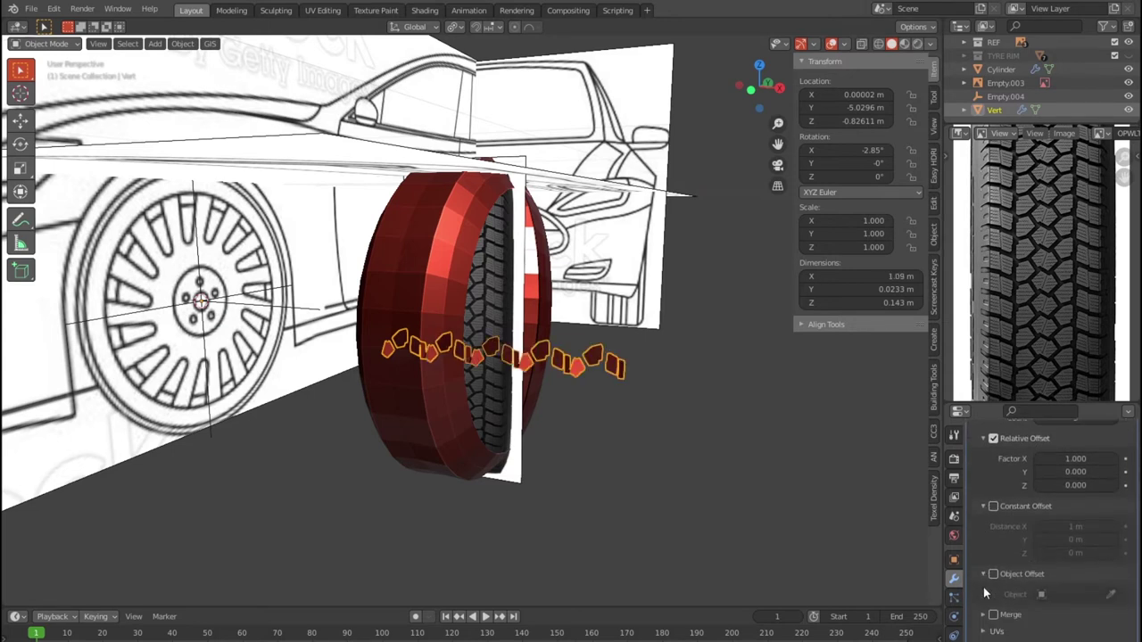
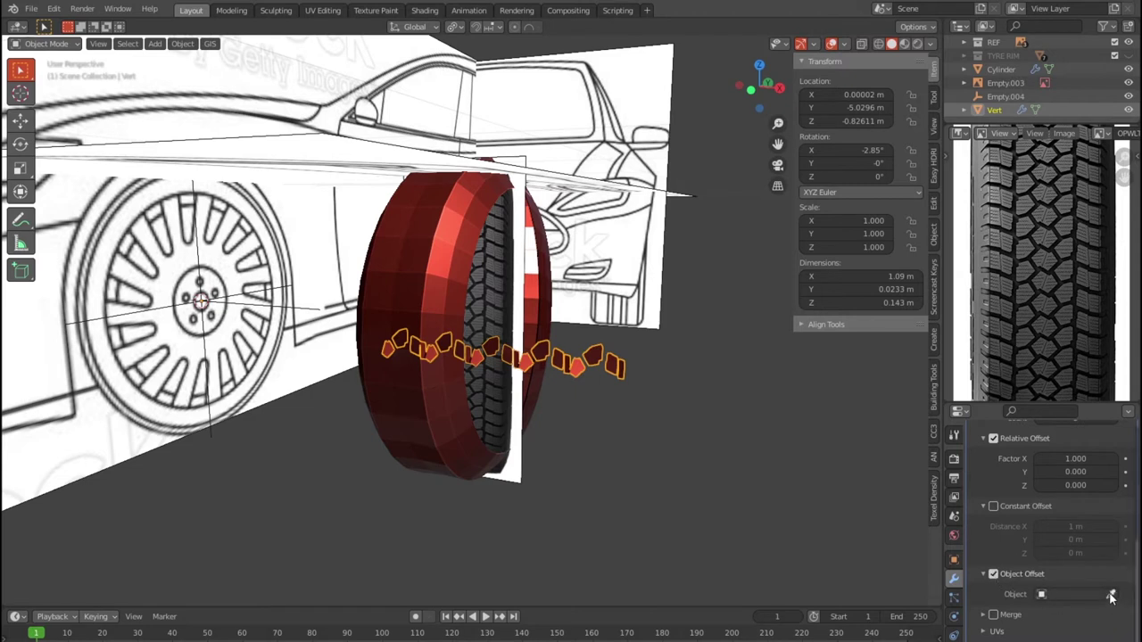
Step: Set the tread-block Array's Object Offset to Empty.004 and turn off Relative Offset
{"action": "left_click", "coordinate": [230, 300]}
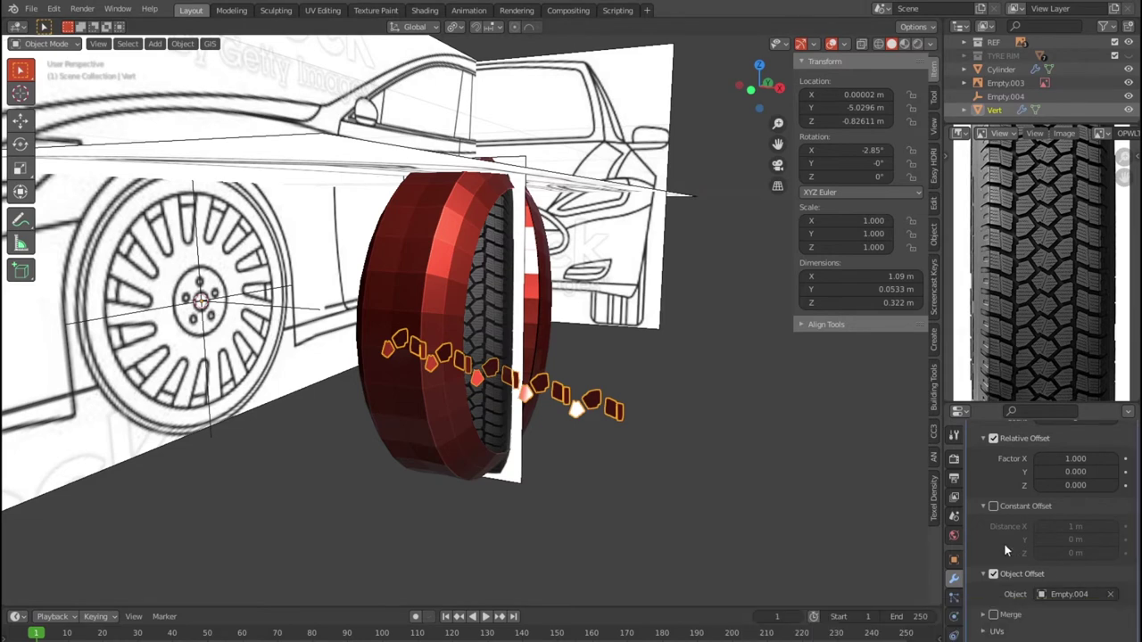
{"action": "scroll", "coordinate": [1003, 542], "scroll_direction": "up", "scroll_amount": 2}
{"action": "scroll", "coordinate": [1003, 542], "scroll_direction": "up", "scroll_amount": 2}
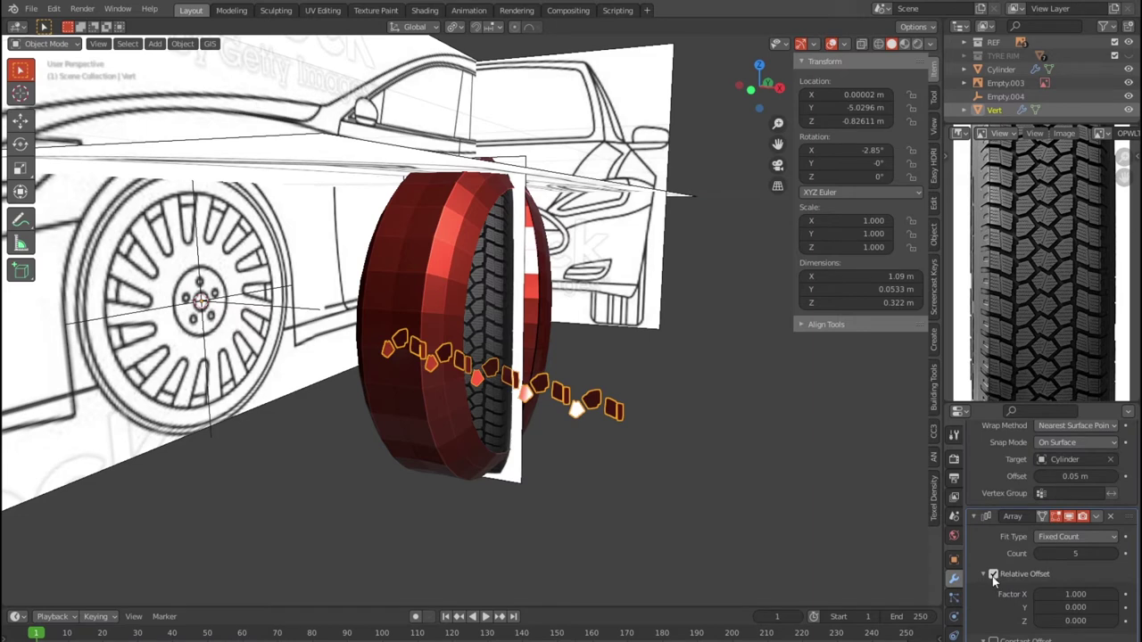
{"action": "left_click", "coordinate": [992, 576]}
{"action": "scroll", "coordinate": [595, 479], "scroll_direction": "up", "scroll_amount": 3}
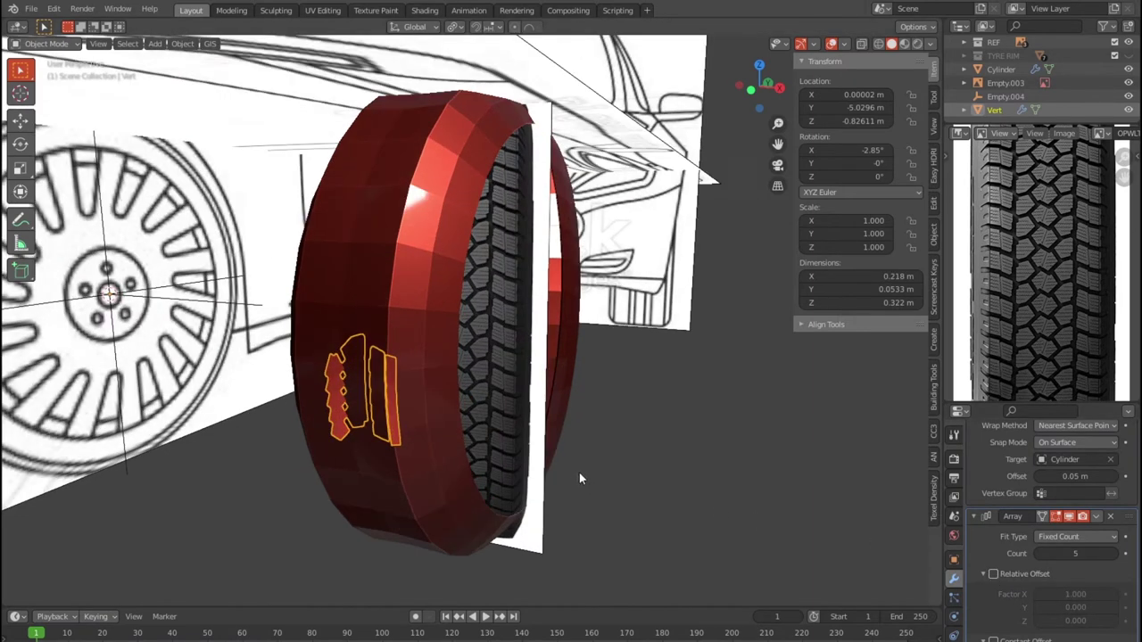
Step: Rotate the Vert tread block -4.7° about the X axis in Right Orthographic view
{"action": "scroll", "coordinate": [579, 479], "scroll_direction": "down", "scroll_amount": 3}
{"action": "key", "text": "r"}
{"action": "key", "text": "y"}
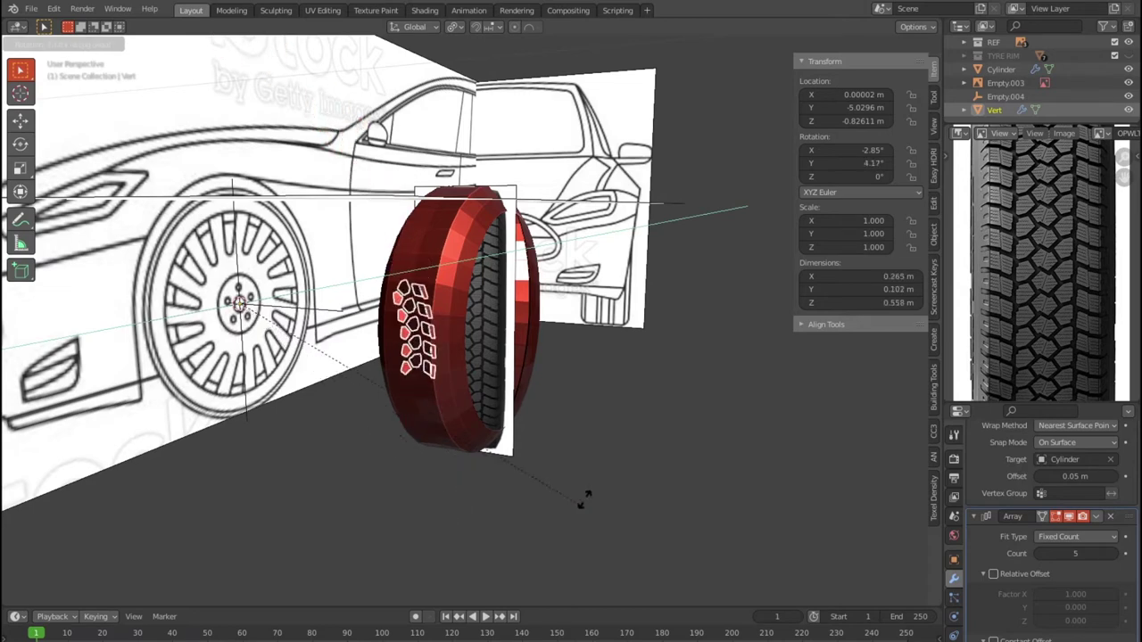
{"action": "key", "text": "Escape"}
{"action": "key", "text": "KP_3"}
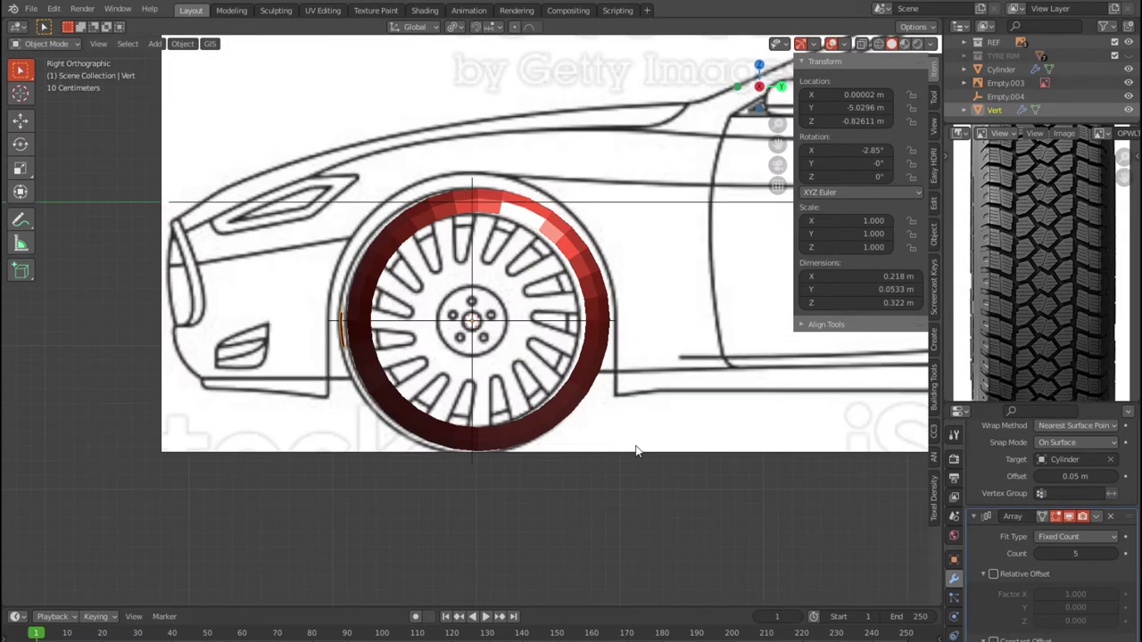
{"action": "key", "text": "r"}
{"action": "key", "text": "y"}
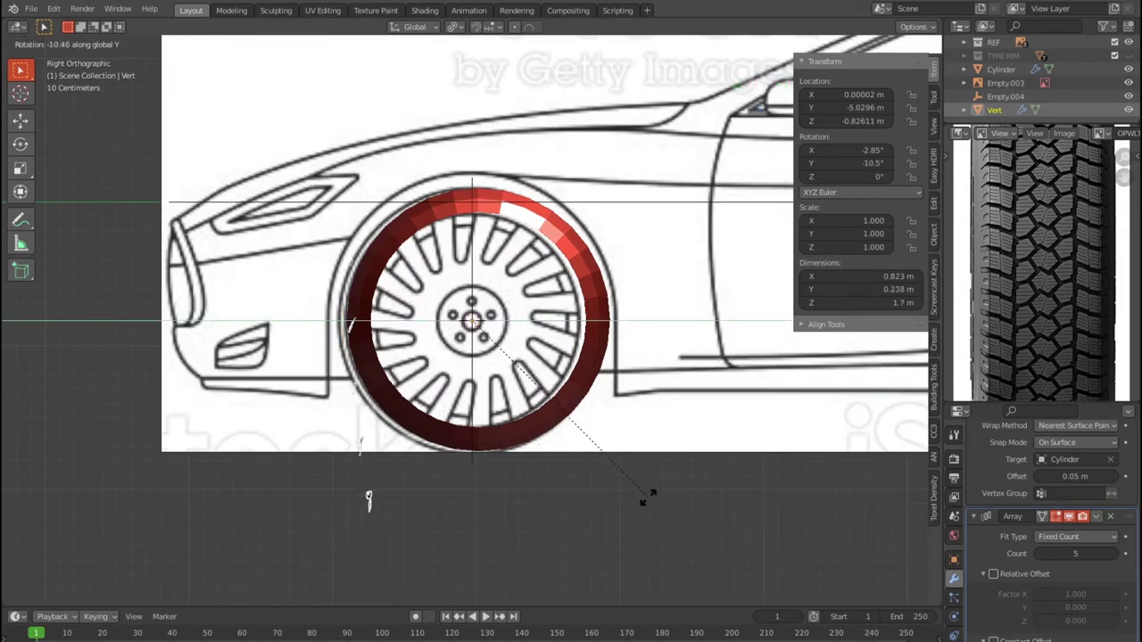
{"action": "key", "text": "x"}
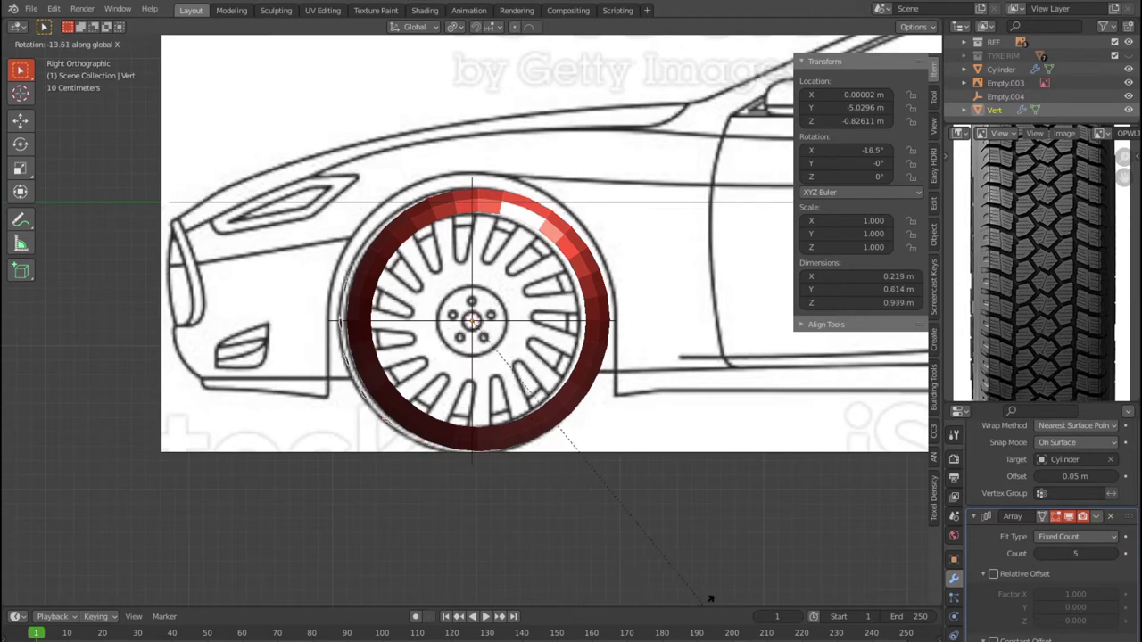
{"action": "left_click", "coordinate": [714, 539]}
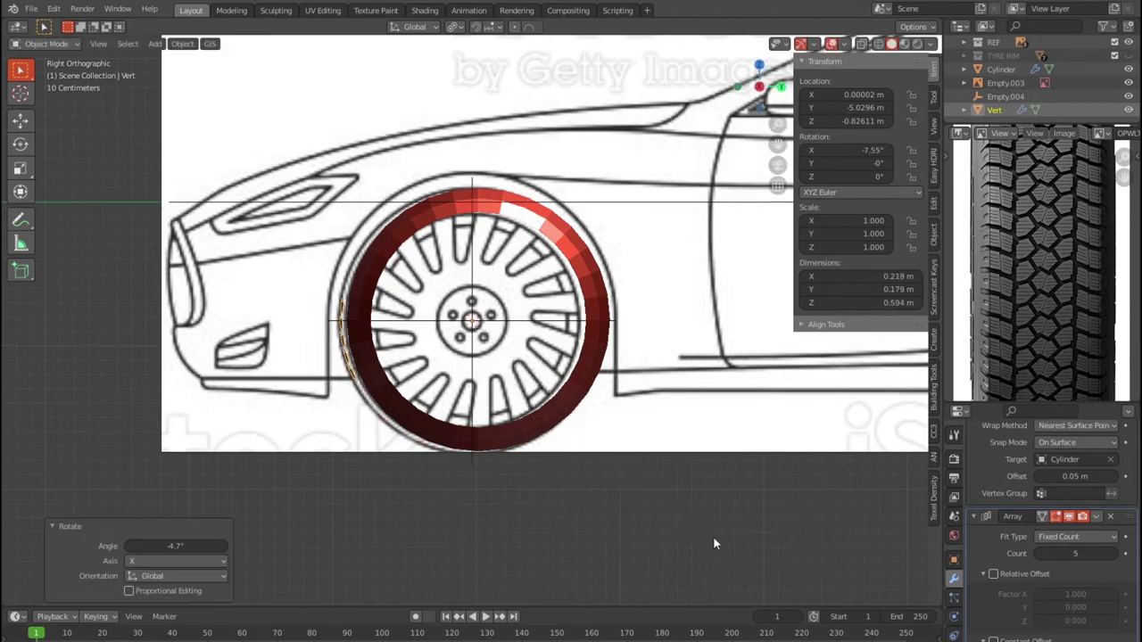
{"action": "key", "text": "KP_1"}
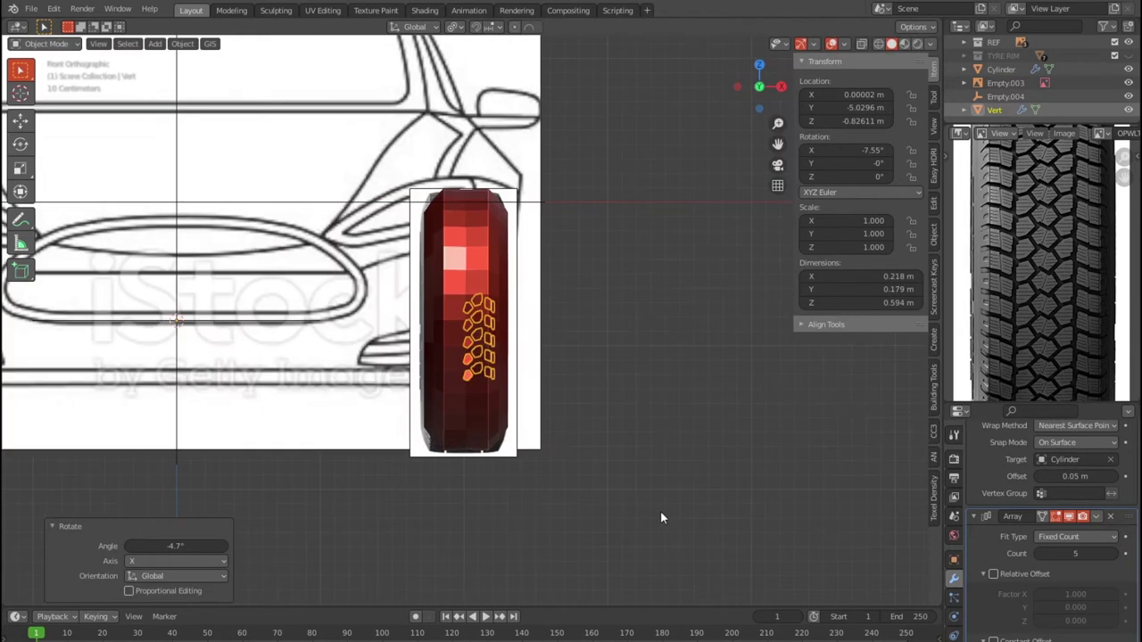
Step: Set the Array modifier's Count to 48 so tread blocks wrap fully around the tire
{"action": "scroll", "coordinate": [660, 510], "scroll_direction": "up", "scroll_amount": 3}
{"action": "scroll", "coordinate": [709, 496], "scroll_direction": "up", "scroll_amount": 2}
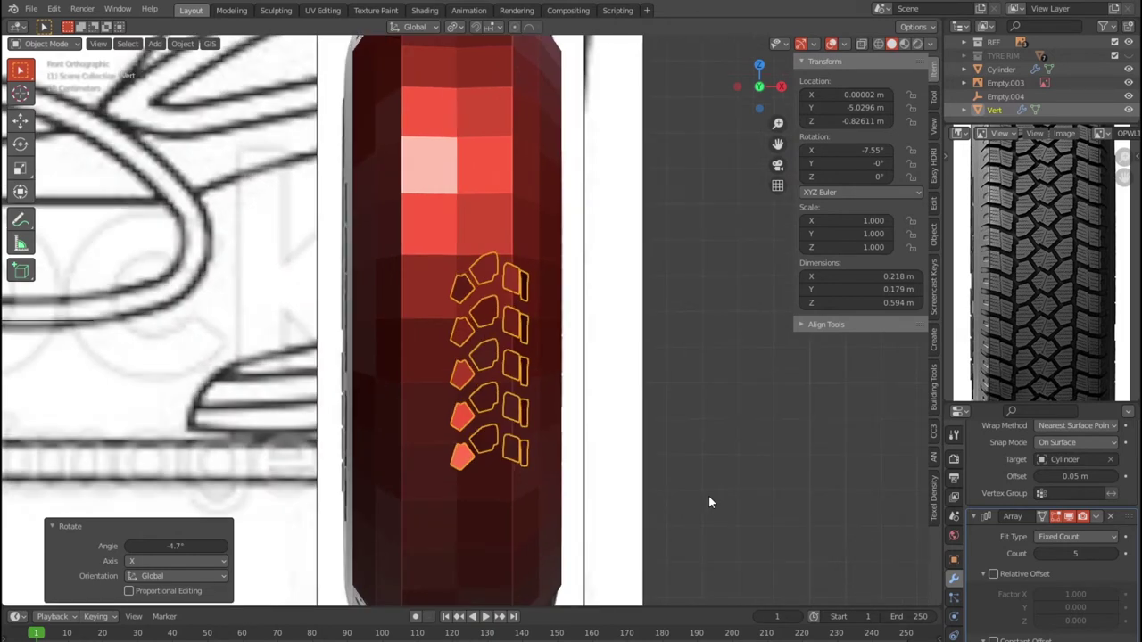
{"action": "scroll", "coordinate": [709, 502], "scroll_direction": "up", "scroll_amount": 2}
{"action": "scroll", "coordinate": [749, 502], "scroll_direction": "down", "scroll_amount": 3}
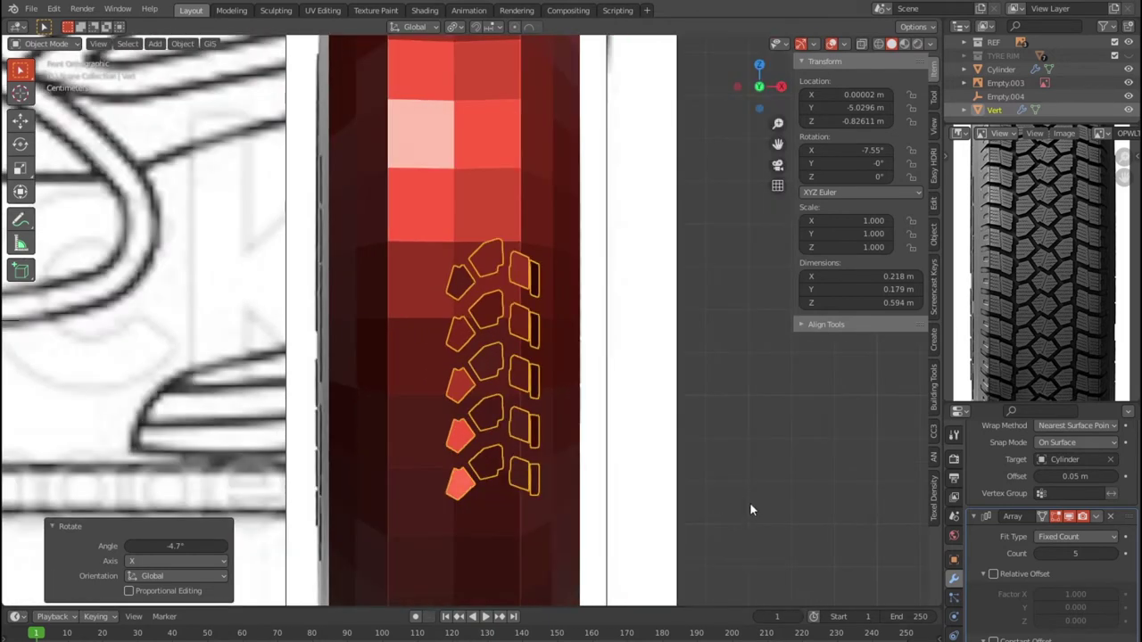
{"action": "left_click", "coordinate": [1115, 554]}
{"action": "left_click", "coordinate": [1116, 555]}
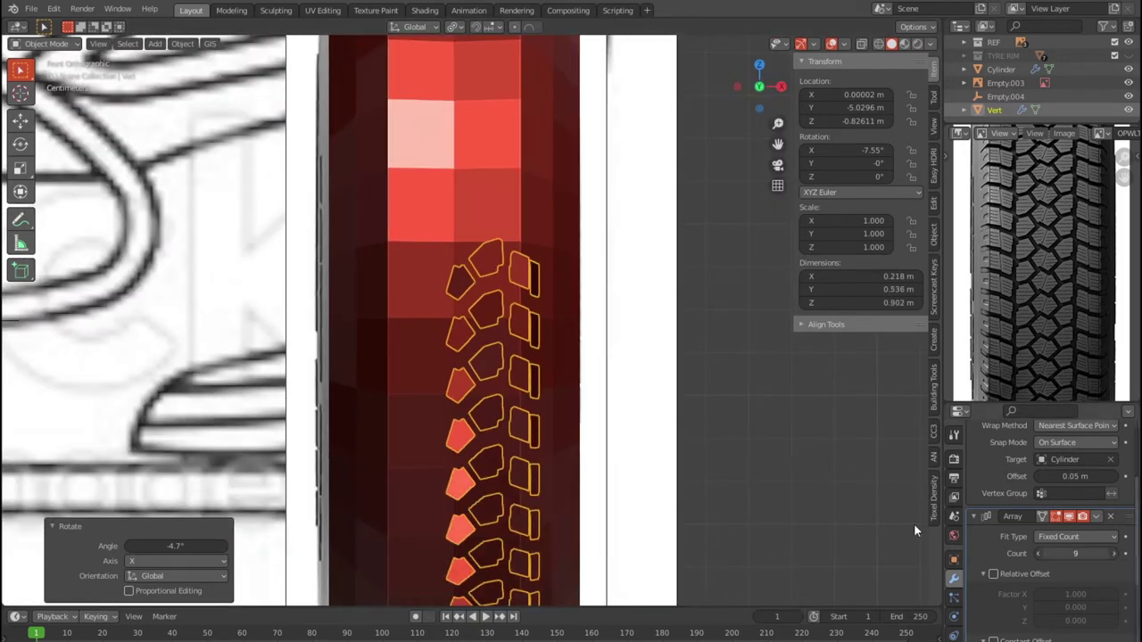
{"action": "scroll", "coordinate": [600, 498], "scroll_direction": "down", "scroll_amount": 5}
{"action": "left_click_drag", "start_coordinate": [1075, 554], "coordinate": [1138, 554]}
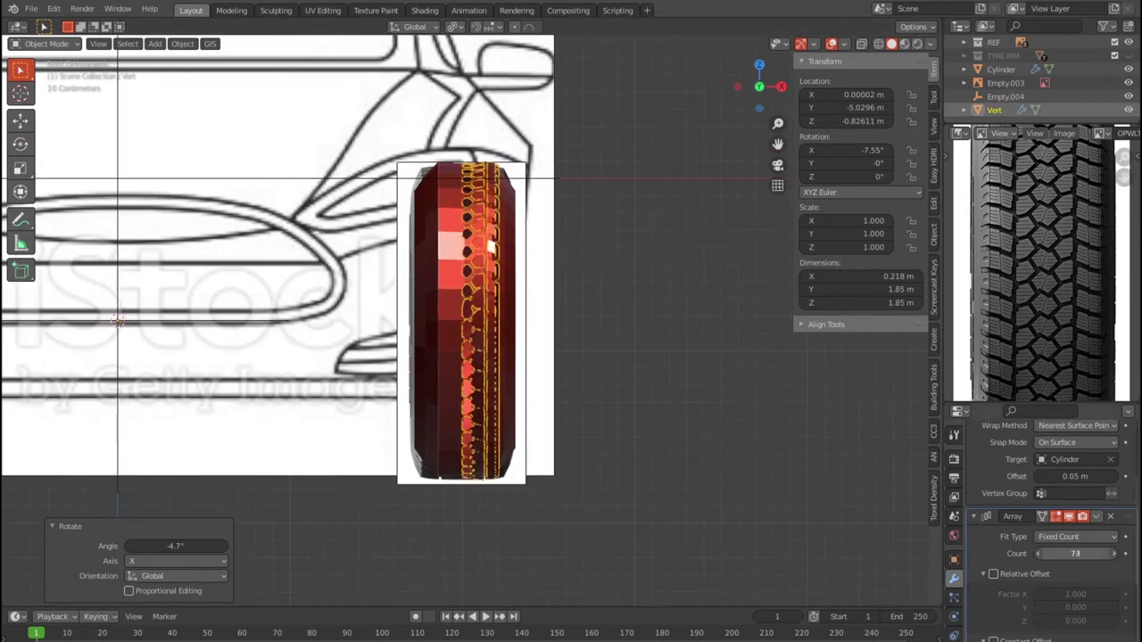
{"action": "left_click_drag", "start_coordinate": [1075, 554], "coordinate": [1044, 554]}
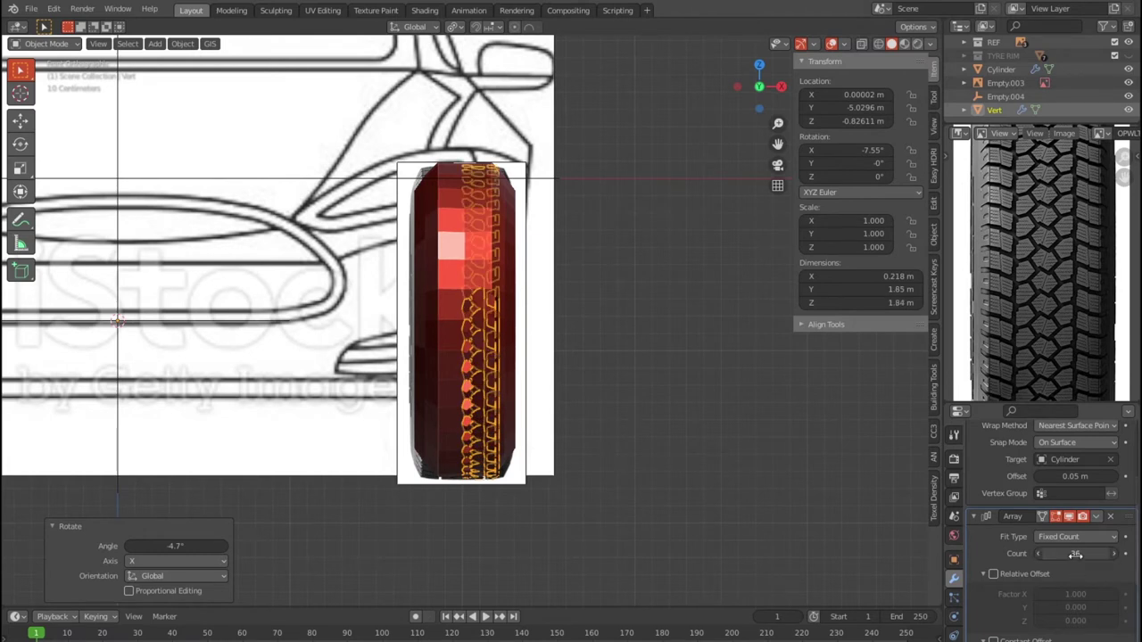
{"action": "left_click_drag", "start_coordinate": [1075, 554], "coordinate": [1039, 554]}
{"action": "left_click_drag", "start_coordinate": [1114, 557], "coordinate": [1129, 557]}
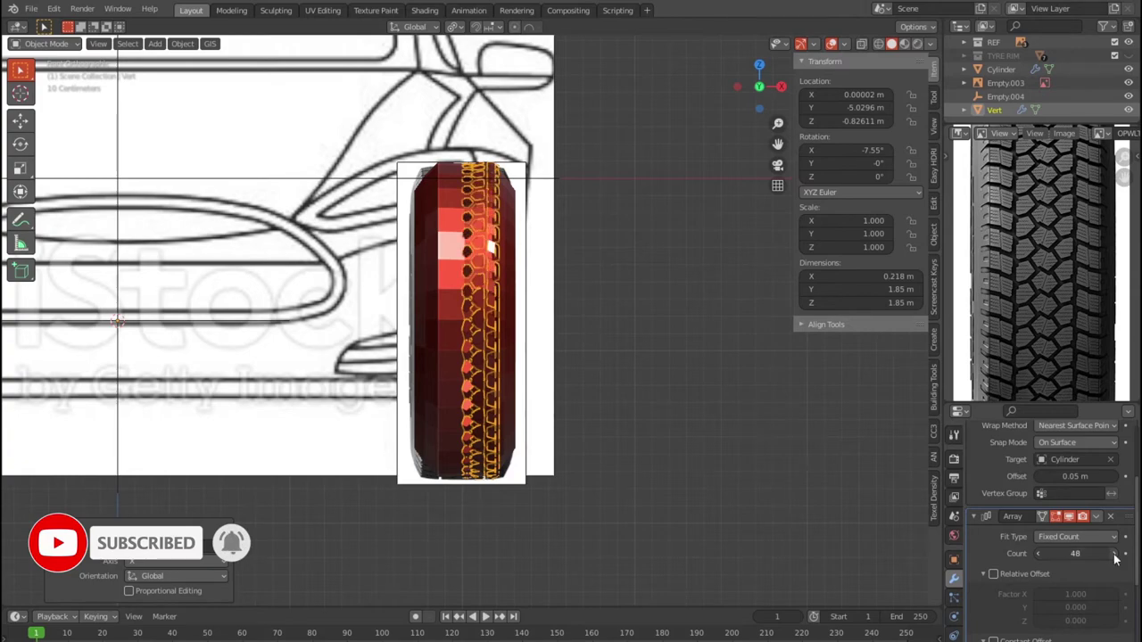
{"action": "middle_click_drag", "start_coordinate": [750, 528], "coordinate": [536, 512]}
{"action": "scroll", "coordinate": [488, 431], "scroll_direction": "up", "scroll_amount": 3}
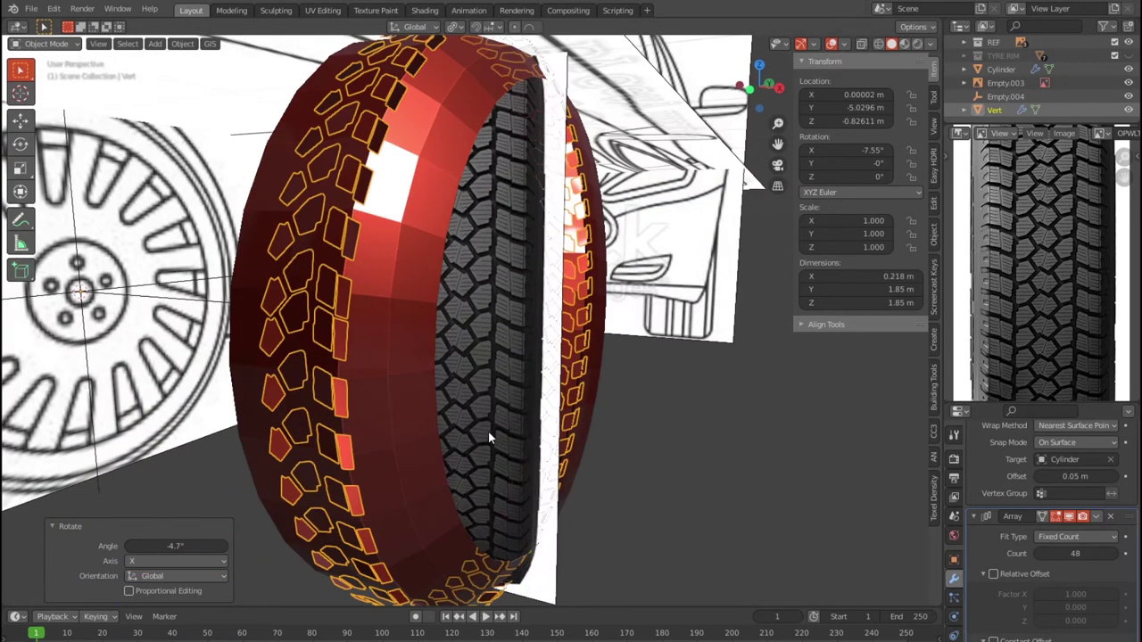
Step: Rotate Empty.004 about X to -0.0148° to even out the tread-block spacing
{"action": "scroll", "coordinate": [551, 415], "scroll_direction": "down", "scroll_amount": 1}
{"action": "scroll", "coordinate": [551, 415], "scroll_direction": "up", "scroll_amount": 1}
{"action": "scroll", "coordinate": [552, 412], "scroll_direction": "down", "scroll_amount": 2}
{"action": "mouse_move", "coordinate": [552, 409]}
{"action": "middle_mouse_down"}
{"action": "mouse_move", "coordinate": [585, 407]}
{"action": "mouse_move", "coordinate": [588, 394]}
{"action": "mouse_move", "coordinate": [317, 306]}
{"action": "middle_mouse_up"}
{"action": "key", "text": "F3"}
{"action": "key", "text": "Return"}
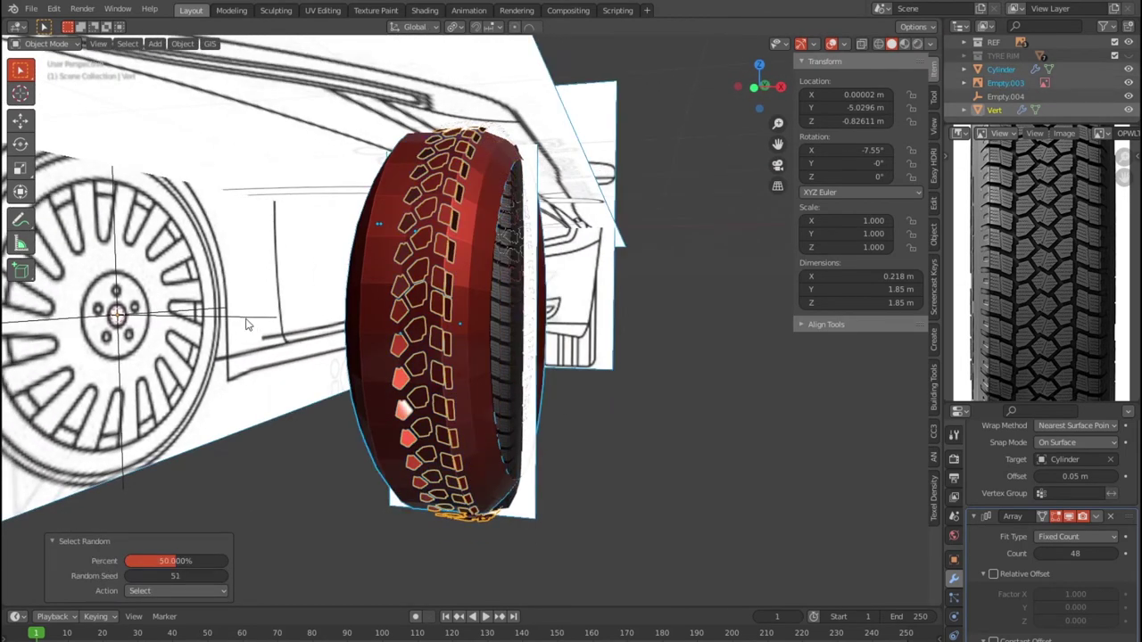
{"action": "left_click", "coordinate": [1006, 96]}
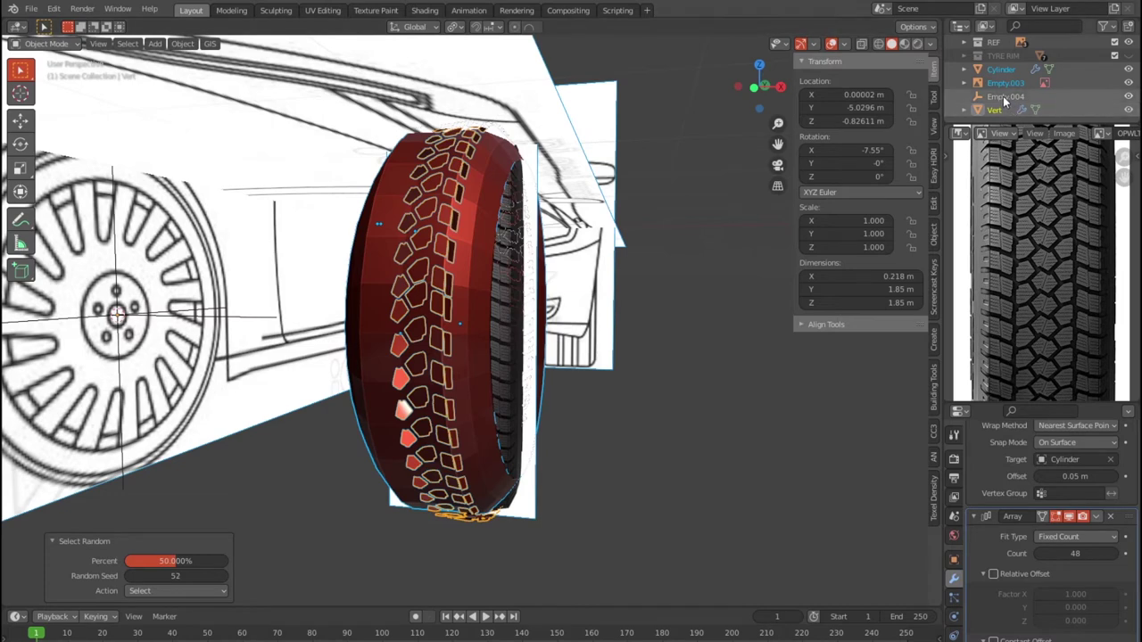
{"action": "key", "text": "r"}
{"action": "key", "text": "x"}
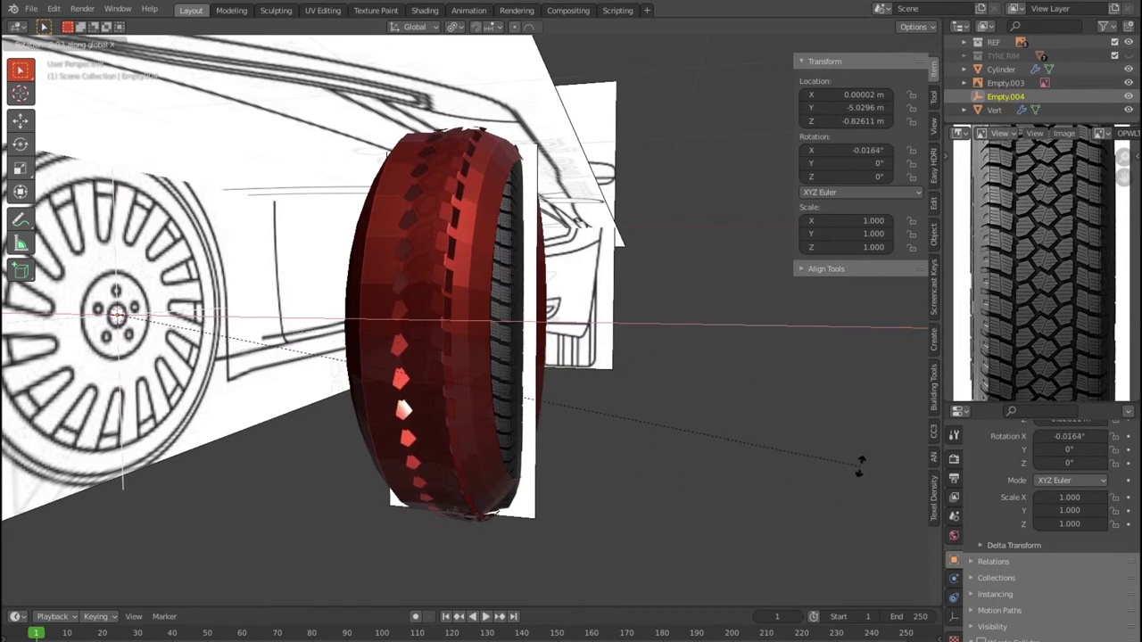
{"action": "left_click", "coordinate": [860, 464]}
Step: Collapse the transform settings and reselect the Vert tread-block object
{"action": "mouse_move", "coordinate": [815, 446]}
{"action": "middle_mouse_down"}
{"action": "mouse_move", "coordinate": [698, 364]}
{"action": "mouse_move", "coordinate": [535, 433]}
{"action": "mouse_move", "coordinate": [602, 421]}
{"action": "middle_mouse_up"}
{"action": "scroll", "coordinate": [1025, 526], "scroll_direction": "up", "scroll_amount": 3}
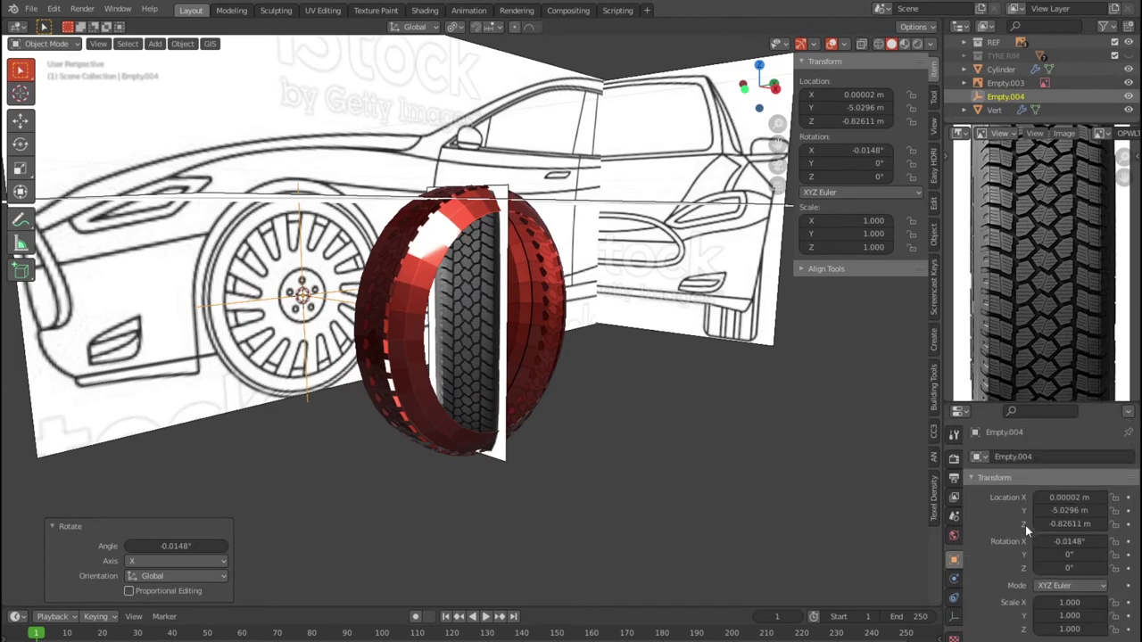
{"action": "left_click", "coordinate": [972, 477]}
{"action": "key", "text": "ctrl+r"}
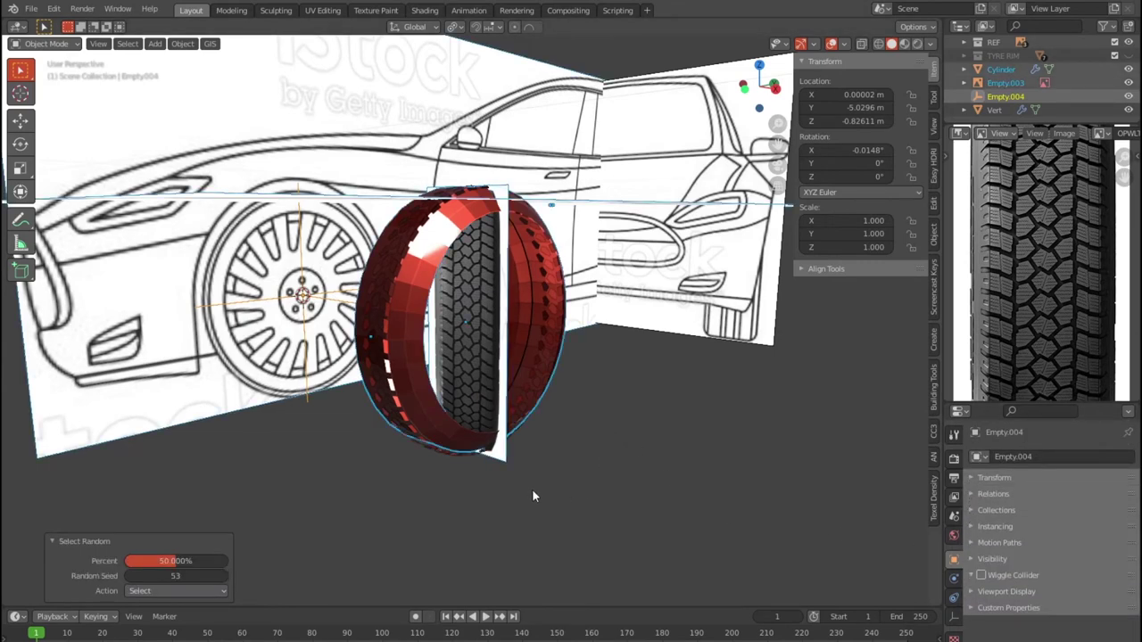
{"action": "key", "text": "shift+r"}
{"action": "scroll", "coordinate": [449, 493], "scroll_direction": "up", "scroll_amount": 3}
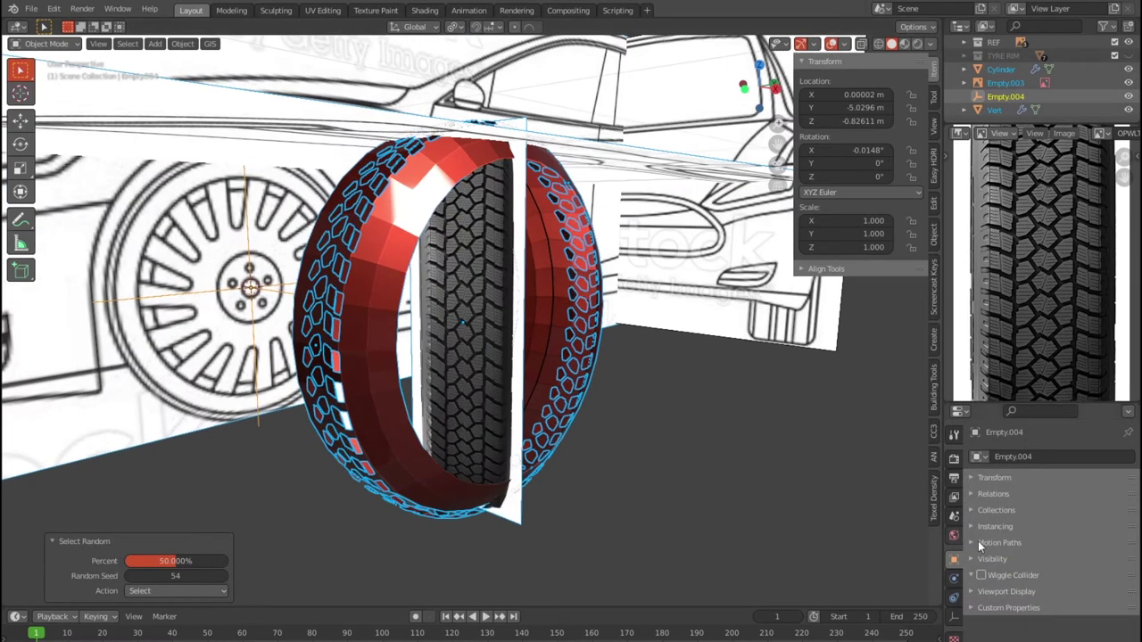
{"action": "left_click", "coordinate": [994, 111]}
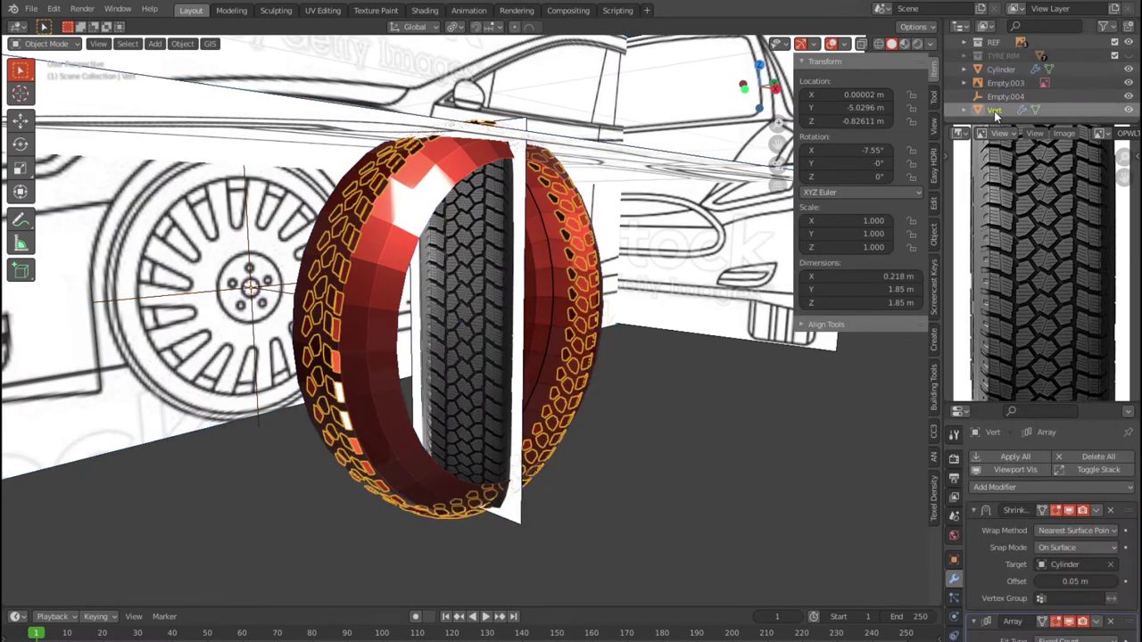
Step: Add a Solidify modifier to the tread blocks with 0.02 m thickness
{"action": "left_click", "coordinate": [999, 488]}
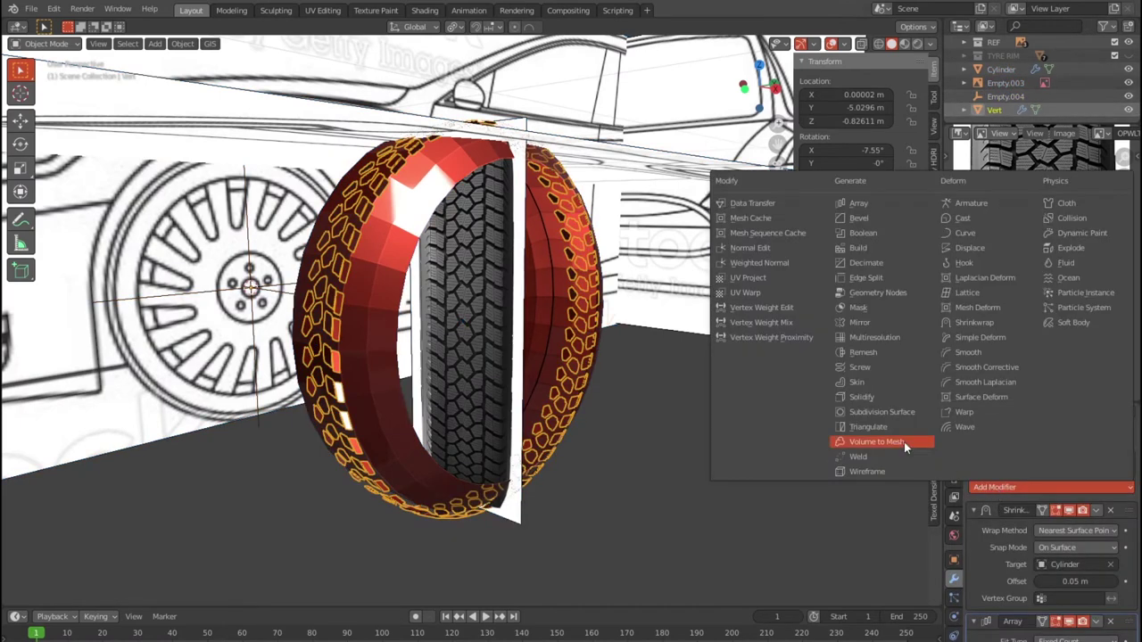
{"action": "left_click", "coordinate": [874, 396]}
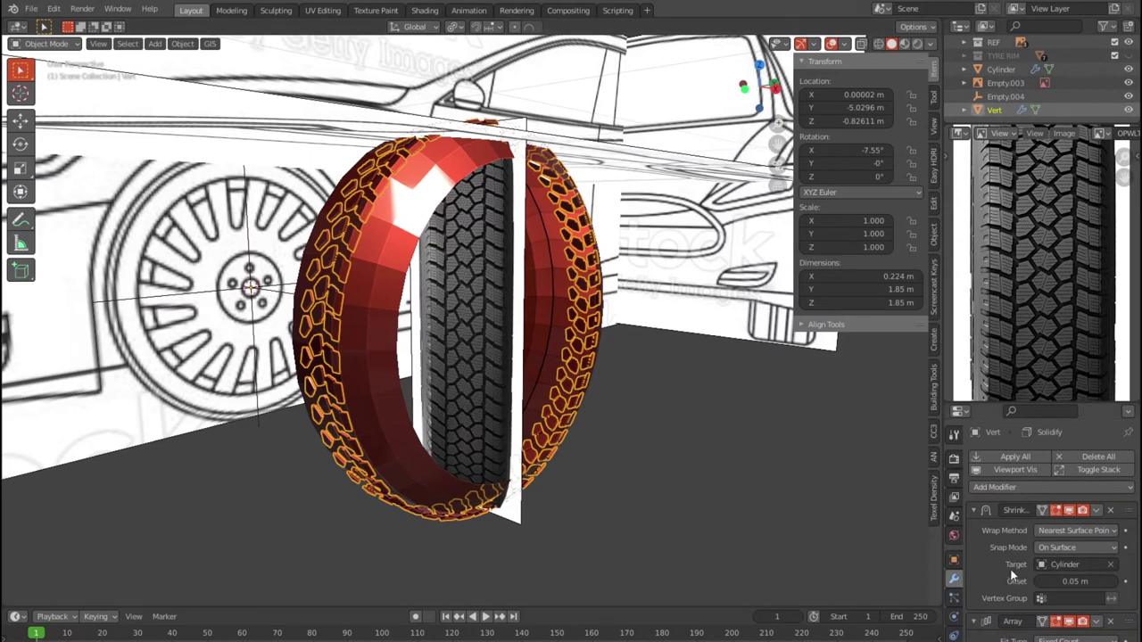
{"action": "scroll", "coordinate": [1013, 570], "scroll_direction": "down", "scroll_amount": 3}
{"action": "scroll", "coordinate": [1013, 567], "scroll_direction": "down", "scroll_amount": 2}
{"action": "scroll", "coordinate": [1013, 565], "scroll_direction": "down", "scroll_amount": 3}
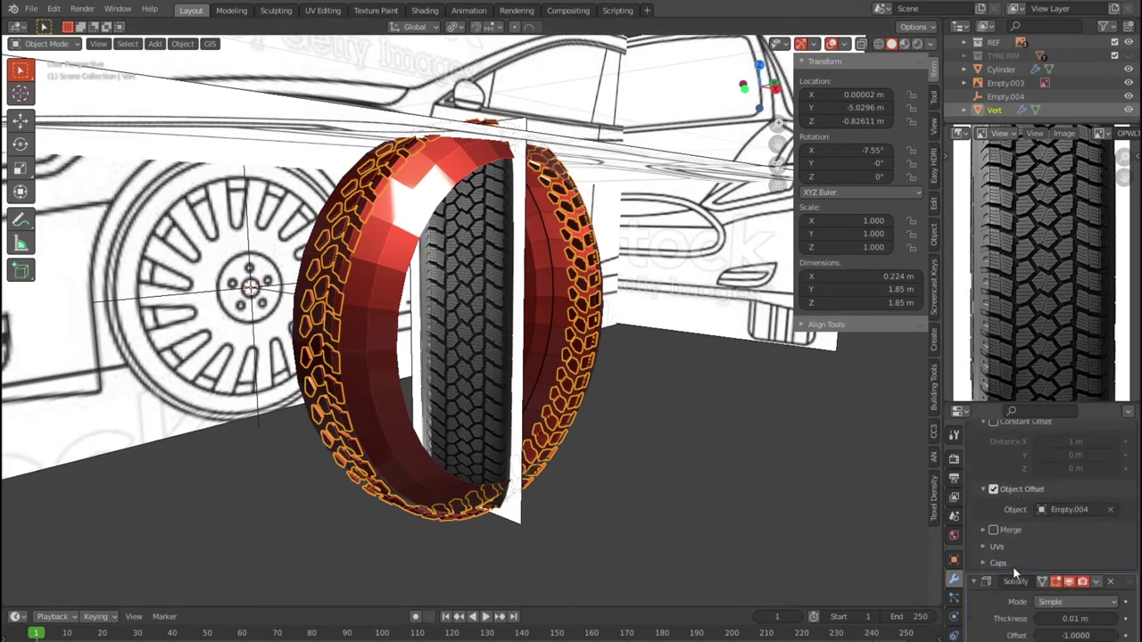
{"action": "scroll", "coordinate": [1012, 565], "scroll_direction": "down", "scroll_amount": 2}
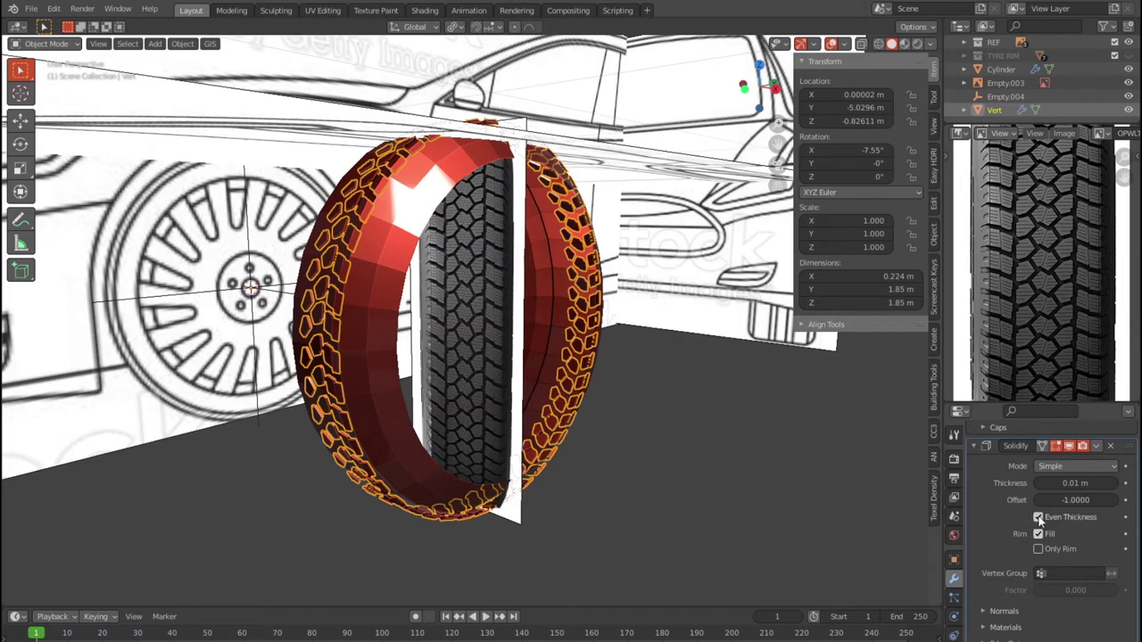
{"action": "left_click", "coordinate": [1115, 483]}
{"action": "scroll", "coordinate": [553, 502], "scroll_direction": "up", "scroll_amount": 2}
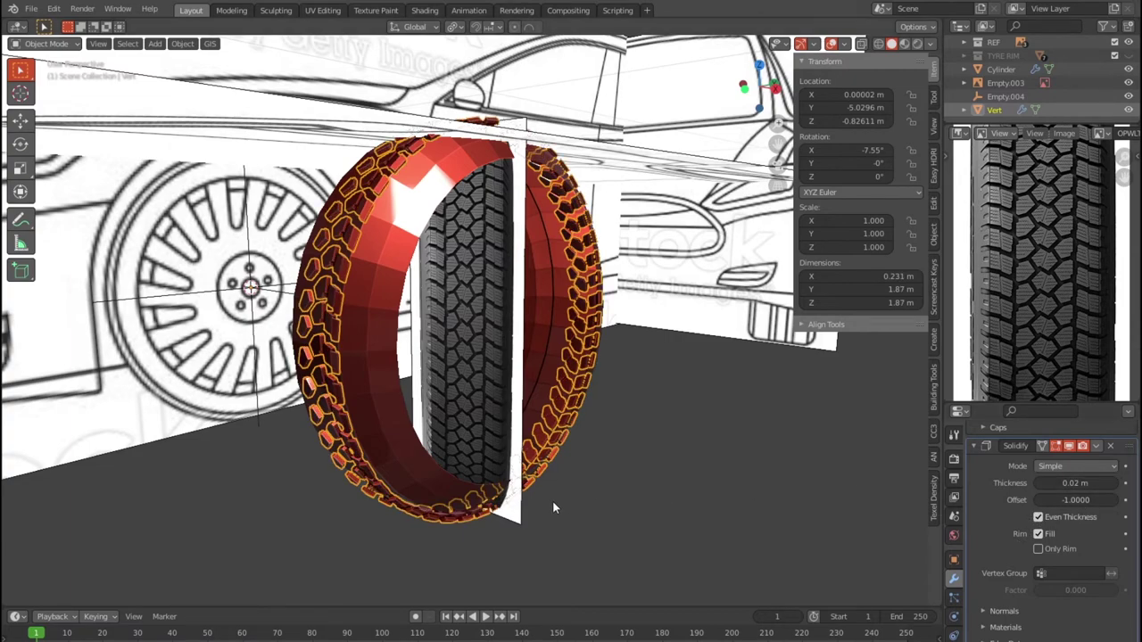
{"action": "scroll", "coordinate": [530, 492], "scroll_direction": "up", "scroll_amount": 2}
{"action": "scroll", "coordinate": [509, 482], "scroll_direction": "up", "scroll_amount": 2}
{"action": "scroll", "coordinate": [487, 474], "scroll_direction": "up", "scroll_amount": 2}
Step: Lower the Shrinkwrap Offset step by step down to 0.01 m
{"action": "mouse_move", "coordinate": [487, 475]}
{"action": "middle_mouse_down"}
{"action": "mouse_move", "coordinate": [466, 489]}
{"action": "mouse_move", "coordinate": [415, 486]}
{"action": "mouse_move", "coordinate": [413, 476]}
{"action": "mouse_move", "coordinate": [460, 477]}
{"action": "middle_mouse_up"}
{"action": "scroll", "coordinate": [415, 486], "scroll_direction": "down", "scroll_amount": 2}
{"action": "scroll", "coordinate": [412, 475], "scroll_direction": "up", "scroll_amount": 3}
{"action": "scroll", "coordinate": [1016, 517], "scroll_direction": "down", "scroll_amount": 3}
{"action": "scroll", "coordinate": [1026, 514], "scroll_direction": "down", "scroll_amount": 2}
{"action": "scroll", "coordinate": [1032, 520], "scroll_direction": "up", "scroll_amount": 2}
{"action": "scroll", "coordinate": [1052, 556], "scroll_direction": "up", "scroll_amount": 2}
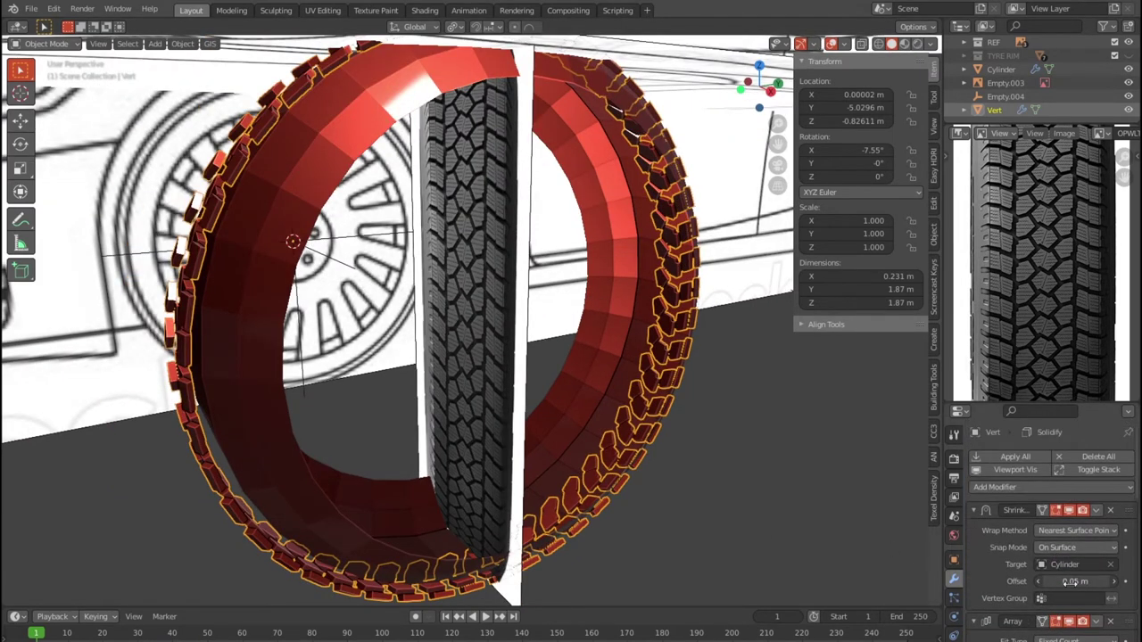
{"action": "left_click", "coordinate": [1039, 581]}
{"action": "left_click", "coordinate": [1039, 581]}
{"action": "left_click", "coordinate": [1039, 580]}
{"action": "left_click", "coordinate": [1039, 581]}
{"action": "mouse_move", "coordinate": [803, 514]}
{"action": "middle_mouse_down"}
{"action": "mouse_move", "coordinate": [810, 487]}
{"action": "mouse_move", "coordinate": [884, 453]}
{"action": "mouse_move", "coordinate": [873, 427]}
{"action": "mouse_move", "coordinate": [924, 413]}
{"action": "mouse_move", "coordinate": [923, 373]}
{"action": "mouse_move", "coordinate": [788, 429]}
{"action": "mouse_move", "coordinate": [643, 465]}
{"action": "mouse_move", "coordinate": [720, 533]}
{"action": "mouse_move", "coordinate": [685, 479]}
{"action": "mouse_move", "coordinate": [479, 523]}
{"action": "mouse_move", "coordinate": [467, 485]}
{"action": "mouse_move", "coordinate": [506, 483]}
{"action": "middle_mouse_up"}
{"action": "scroll", "coordinate": [506, 482], "scroll_direction": "down", "scroll_amount": 5}
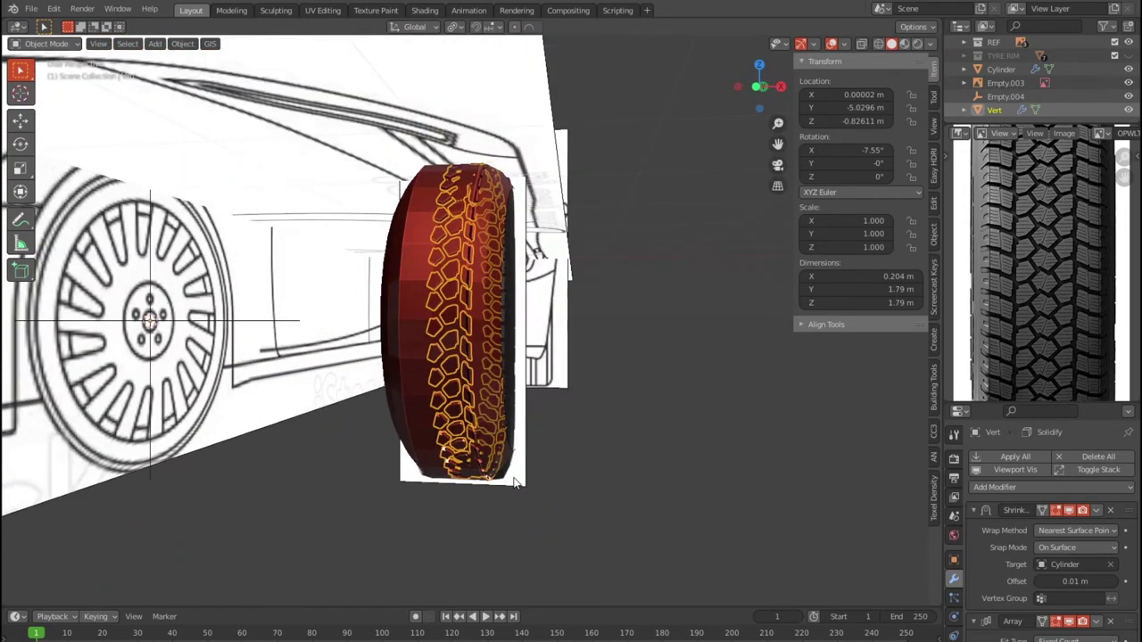
Step: Deselect the tire and toggle the Solidify modifier's Rim Fill off and back on
{"action": "mouse_move", "coordinate": [528, 483]}
{"action": "middle_mouse_down"}
{"action": "mouse_move", "coordinate": [617, 478]}
{"action": "mouse_move", "coordinate": [575, 483]}
{"action": "middle_mouse_up"}
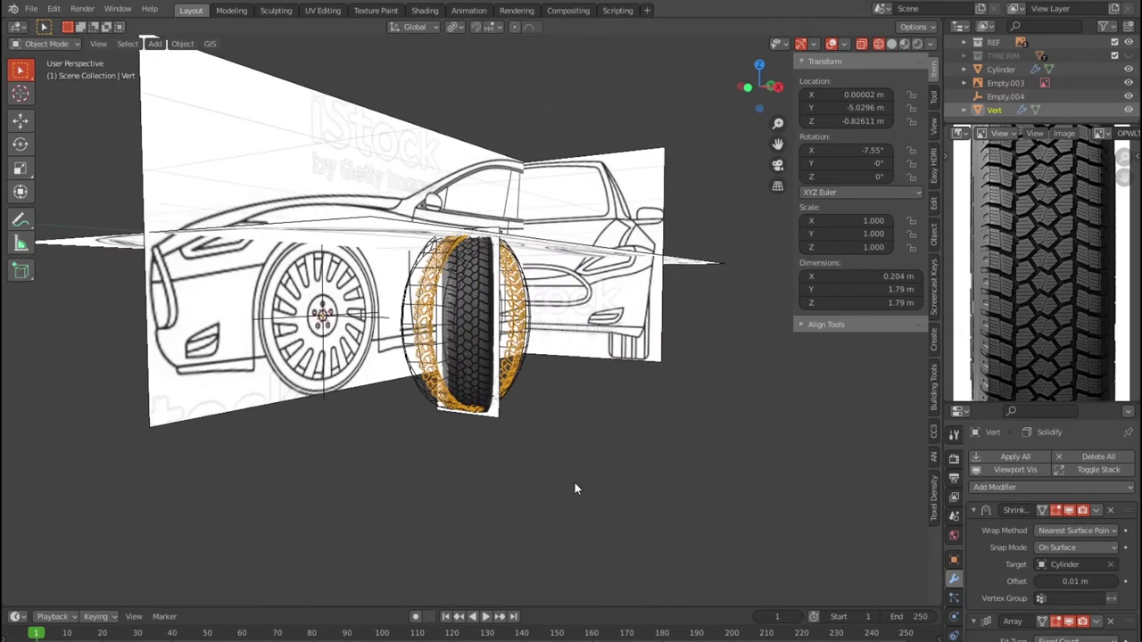
{"action": "left_click", "coordinate": [640, 525]}
{"action": "mouse_move", "coordinate": [622, 504]}
{"action": "middle_mouse_down"}
{"action": "mouse_move", "coordinate": [702, 490]}
{"action": "mouse_move", "coordinate": [693, 500]}
{"action": "mouse_move", "coordinate": [525, 499]}
{"action": "mouse_move", "coordinate": [589, 514]}
{"action": "mouse_move", "coordinate": [523, 513]}
{"action": "mouse_move", "coordinate": [536, 513]}
{"action": "middle_mouse_up"}
{"action": "scroll", "coordinate": [555, 511], "scroll_direction": "up", "scroll_amount": 3}
{"action": "scroll", "coordinate": [1034, 570], "scroll_direction": "down", "scroll_amount": 3}
{"action": "scroll", "coordinate": [1034, 570], "scroll_direction": "down", "scroll_amount": 3}
{"action": "scroll", "coordinate": [1034, 570], "scroll_direction": "down", "scroll_amount": 3}
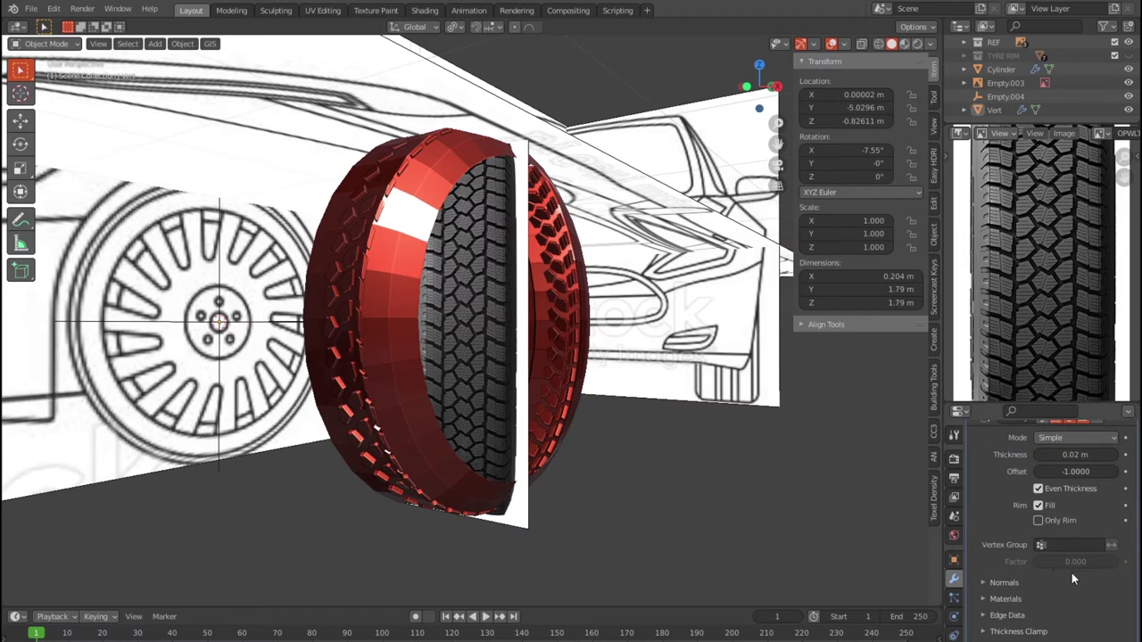
{"action": "scroll", "coordinate": [1072, 577], "scroll_direction": "up", "scroll_amount": 2}
{"action": "scroll", "coordinate": [1072, 576], "scroll_direction": "up", "scroll_amount": 2}
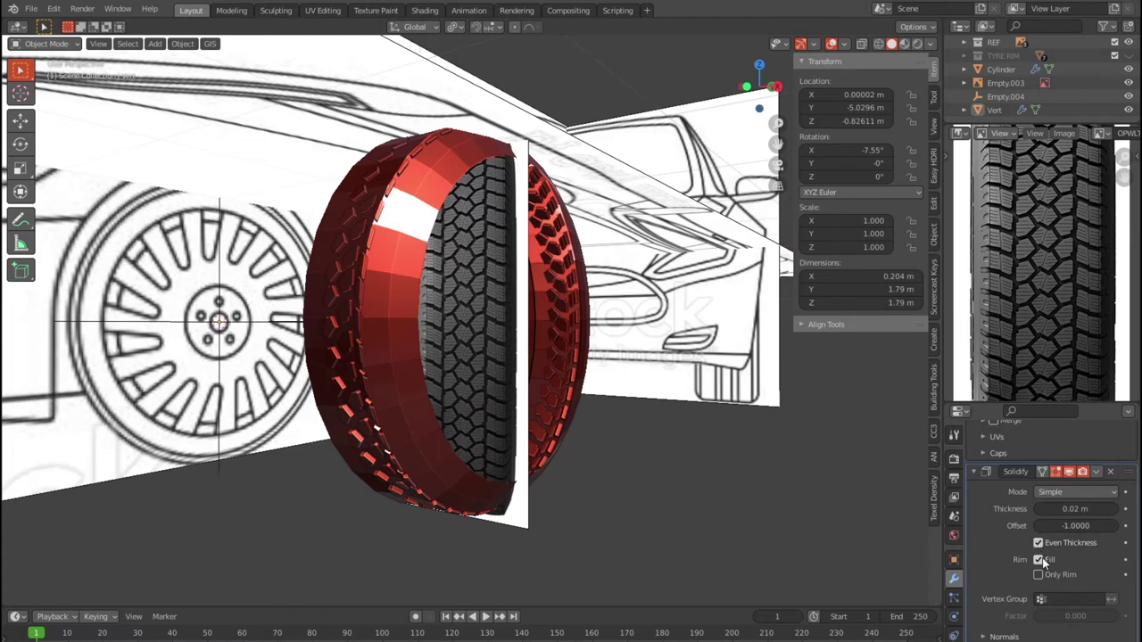
{"action": "left_click", "coordinate": [1039, 559]}
{"action": "mouse_move", "coordinate": [500, 428]}
{"action": "middle_mouse_down"}
{"action": "mouse_move", "coordinate": [372, 499]}
{"action": "mouse_move", "coordinate": [414, 479]}
{"action": "mouse_move", "coordinate": [393, 482]}
{"action": "middle_mouse_up"}
{"action": "scroll", "coordinate": [372, 498], "scroll_direction": "up", "scroll_amount": 5}
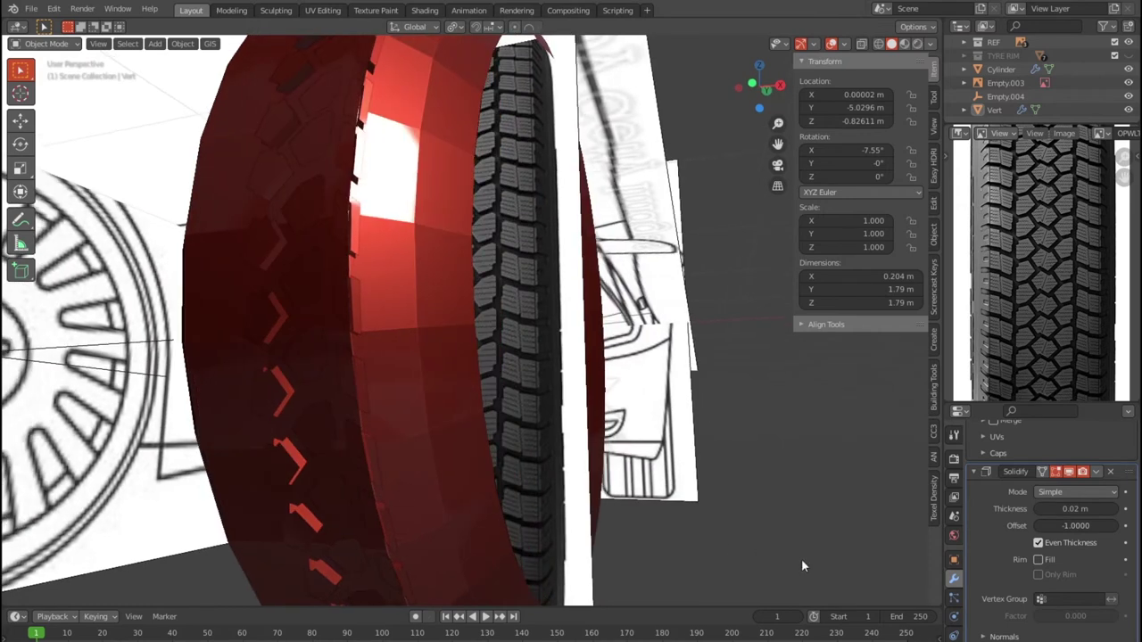
{"action": "left_click", "coordinate": [1037, 559]}
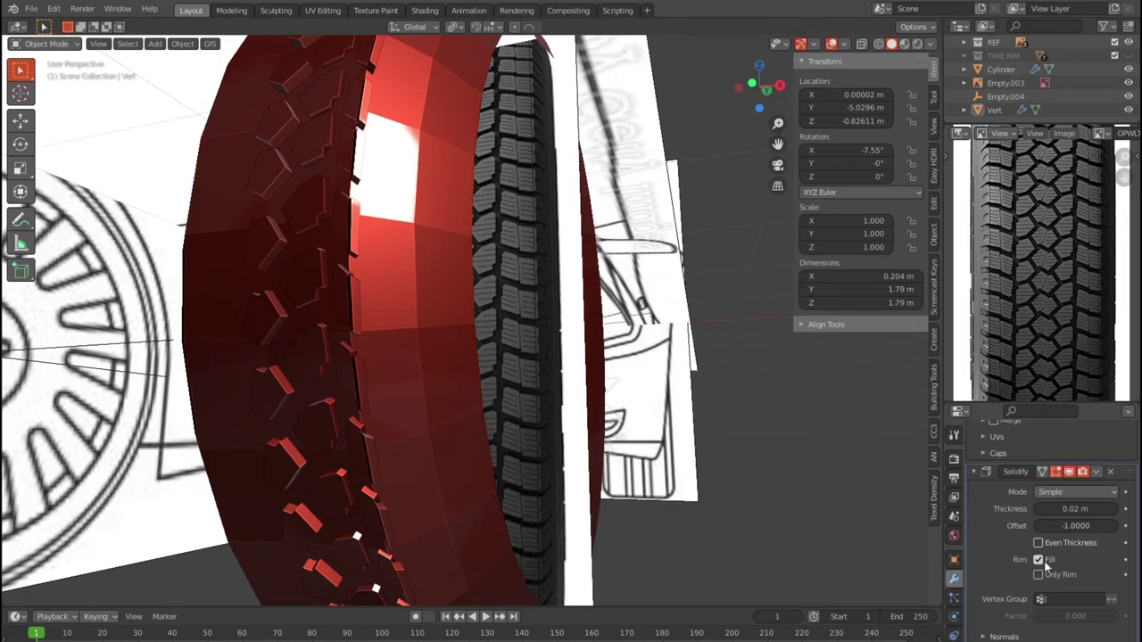
Step: Enable Only Rim so the tread blocks become hollow side walls
{"action": "left_click", "coordinate": [1038, 574]}
{"action": "mouse_move", "coordinate": [470, 487]}
{"action": "middle_mouse_down"}
{"action": "mouse_move", "coordinate": [458, 472]}
{"action": "mouse_move", "coordinate": [431, 479]}
{"action": "mouse_move", "coordinate": [442, 478]}
{"action": "mouse_move", "coordinate": [424, 463]}
{"action": "middle_mouse_up"}
{"action": "scroll", "coordinate": [441, 478], "scroll_direction": "up", "scroll_amount": 2}
{"action": "scroll", "coordinate": [410, 464], "scroll_direction": "up", "scroll_amount": 4}
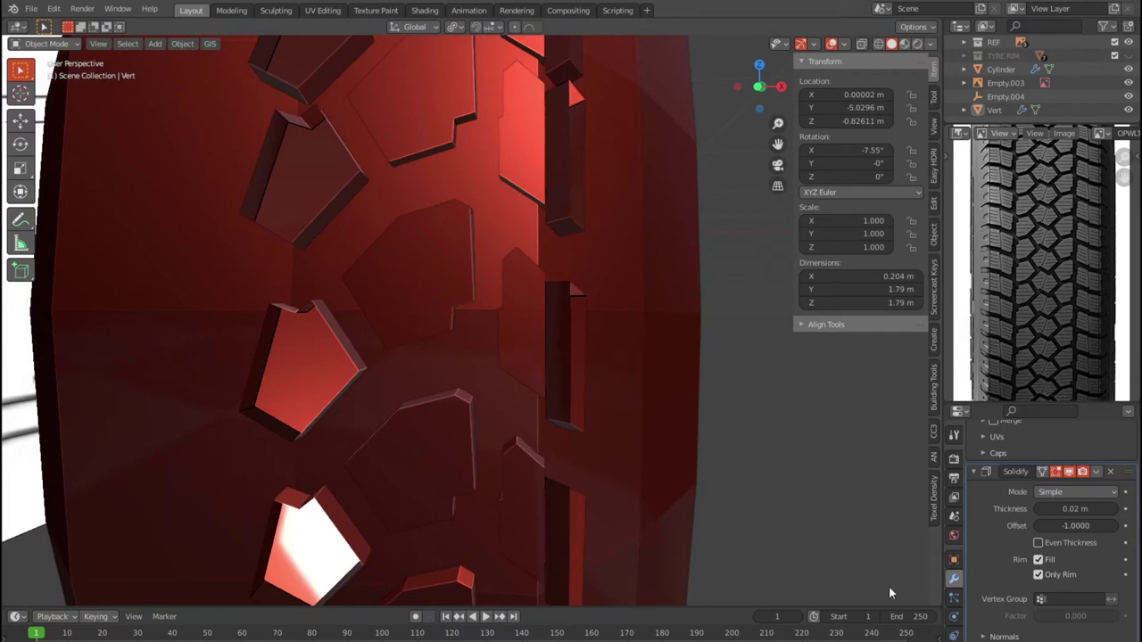
{"action": "left_click", "coordinate": [1038, 575]}
{"action": "left_click", "coordinate": [1038, 575]}
{"action": "scroll", "coordinate": [458, 490], "scroll_direction": "down", "scroll_amount": 3}
{"action": "mouse_move", "coordinate": [459, 490]}
{"action": "middle_mouse_down"}
{"action": "mouse_move", "coordinate": [419, 488]}
{"action": "mouse_move", "coordinate": [426, 509]}
{"action": "middle_mouse_up"}
{"action": "scroll", "coordinate": [418, 489], "scroll_direction": "up", "scroll_amount": 2}
Step: Re-enable Even Thickness, disable Only Rim, and set Solidify Offset to 1
{"action": "left_click", "coordinate": [1038, 576]}
{"action": "left_click", "coordinate": [1038, 559]}
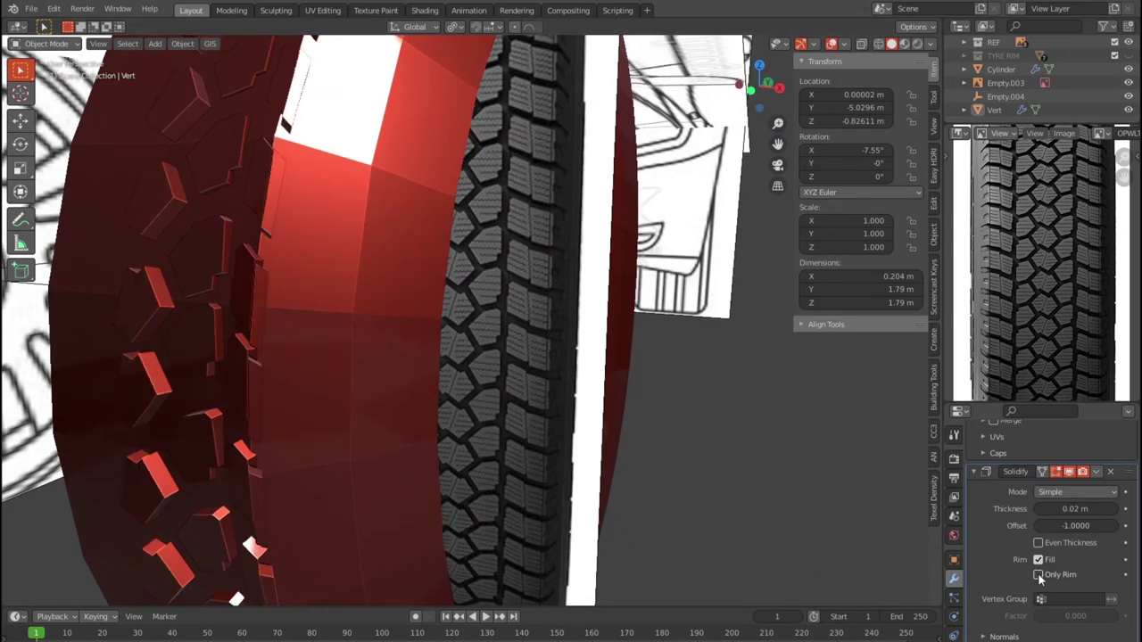
{"action": "scroll", "coordinate": [1121, 533], "scroll_direction": "up", "scroll_amount": 1}
{"action": "left_click", "coordinate": [1113, 536]}
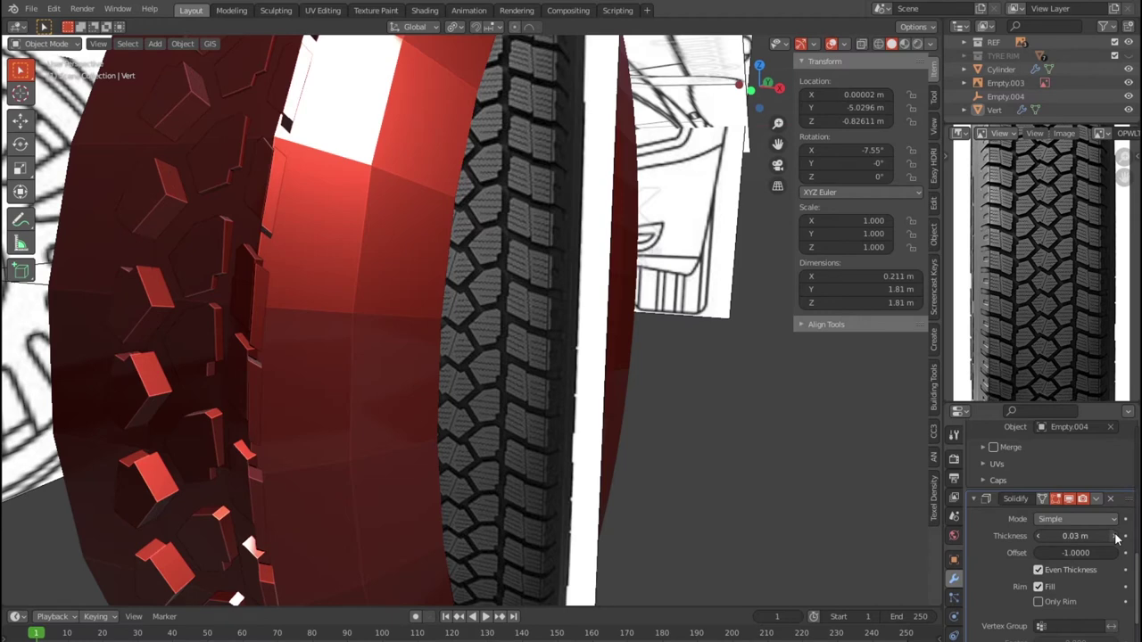
{"action": "left_click", "coordinate": [1037, 536]}
{"action": "left_click", "coordinate": [1037, 536]}
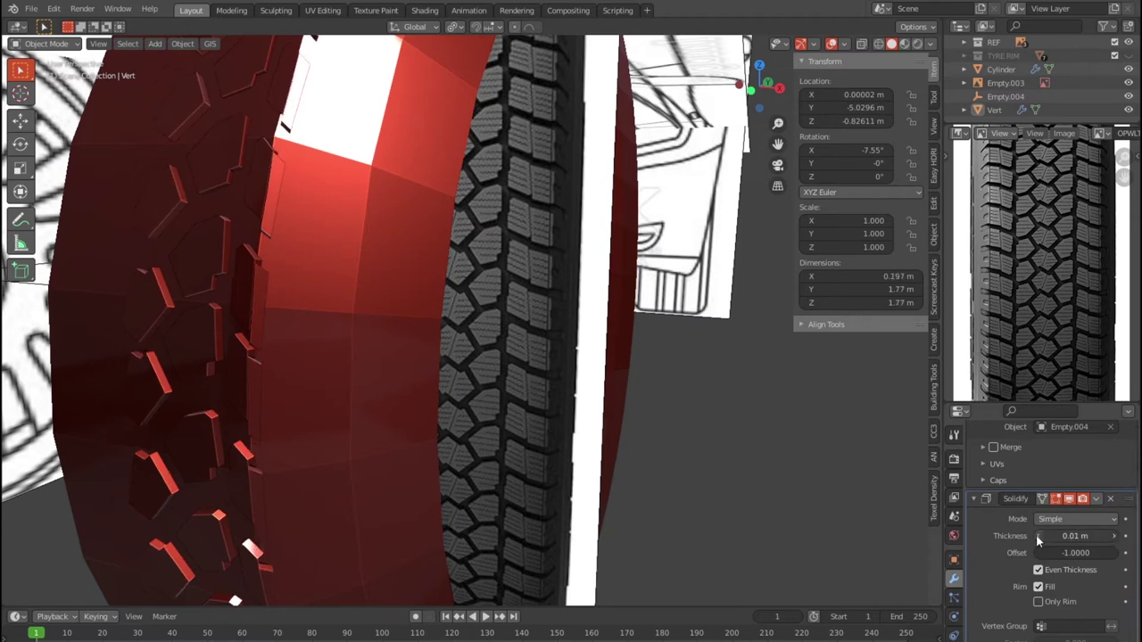
{"action": "left_click_drag", "start_coordinate": [1063, 553], "coordinate": [1116, 553]}
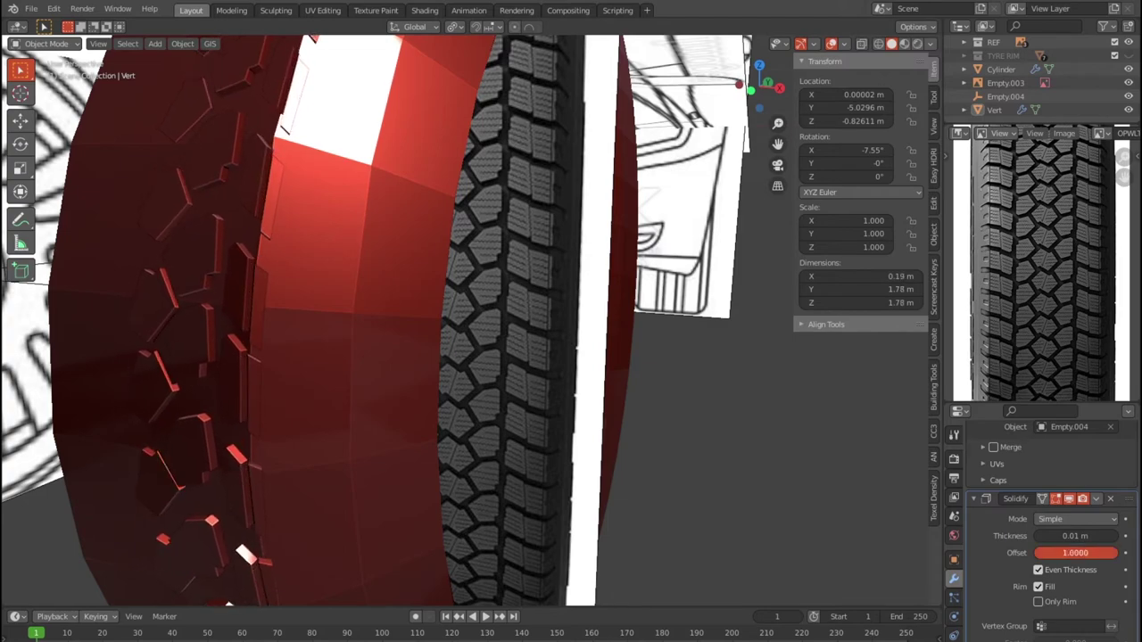
Step: Thicken the tread blocks to about 0.09 m so toothed blocks stand out
{"action": "mouse_move", "coordinate": [797, 502]}
{"action": "middle_mouse_down"}
{"action": "mouse_move", "coordinate": [635, 398]}
{"action": "mouse_move", "coordinate": [642, 367]}
{"action": "mouse_move", "coordinate": [665, 363]}
{"action": "mouse_move", "coordinate": [674, 369]}
{"action": "mouse_move", "coordinate": [479, 402]}
{"action": "mouse_move", "coordinate": [461, 393]}
{"action": "mouse_move", "coordinate": [492, 483]}
{"action": "mouse_move", "coordinate": [488, 425]}
{"action": "middle_mouse_up"}
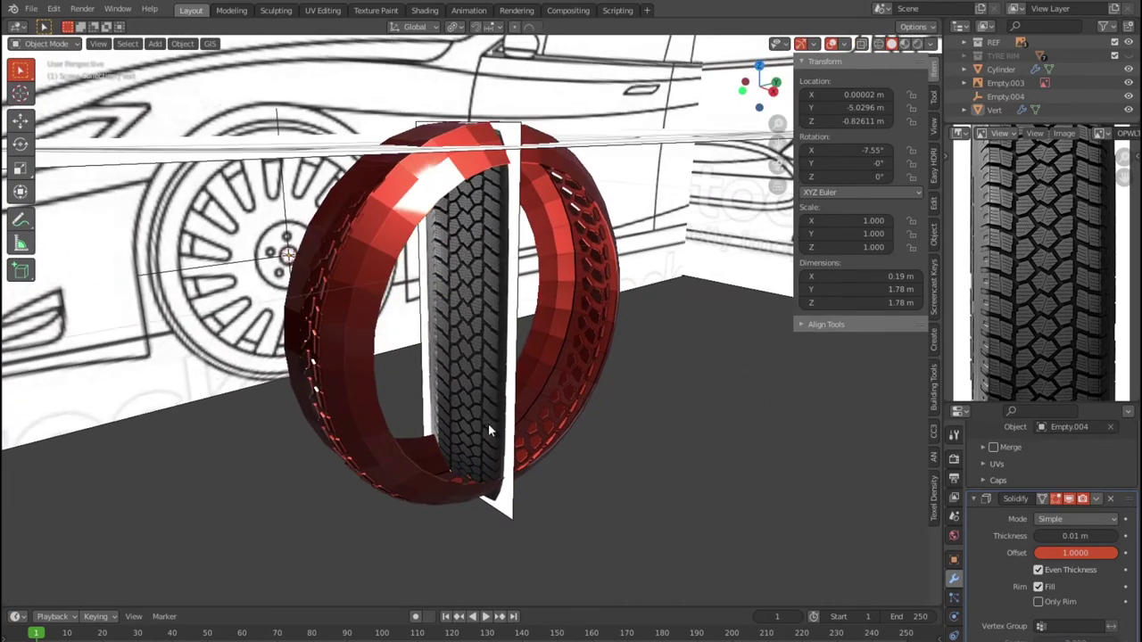
{"action": "scroll", "coordinate": [415, 273], "scroll_direction": "up", "scroll_amount": 5}
{"action": "mouse_move", "coordinate": [416, 280]}
{"action": "middle_mouse_down"}
{"action": "mouse_move", "coordinate": [434, 288]}
{"action": "mouse_move", "coordinate": [446, 321]}
{"action": "mouse_move", "coordinate": [449, 514]}
{"action": "mouse_move", "coordinate": [423, 344]}
{"action": "mouse_move", "coordinate": [440, 389]}
{"action": "mouse_move", "coordinate": [467, 395]}
{"action": "mouse_move", "coordinate": [264, 373]}
{"action": "mouse_move", "coordinate": [319, 357]}
{"action": "mouse_move", "coordinate": [481, 374]}
{"action": "mouse_move", "coordinate": [533, 388]}
{"action": "mouse_move", "coordinate": [566, 421]}
{"action": "mouse_move", "coordinate": [663, 447]}
{"action": "mouse_move", "coordinate": [451, 469]}
{"action": "mouse_move", "coordinate": [393, 456]}
{"action": "middle_mouse_up"}
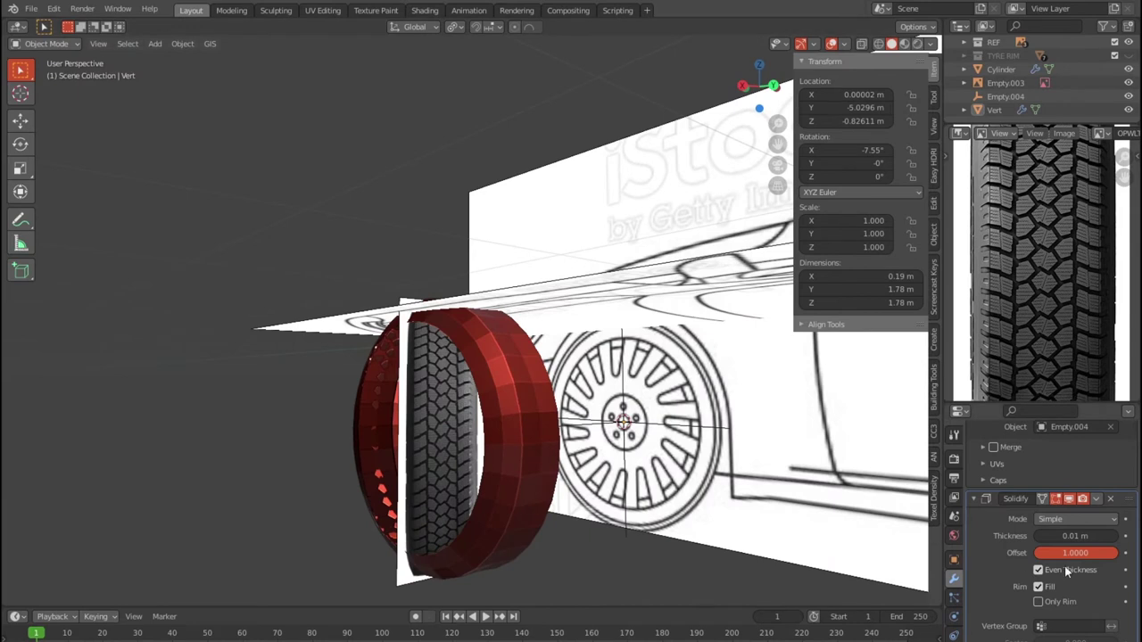
{"action": "left_click_drag", "start_coordinate": [1070, 536], "coordinate": [1102, 536]}
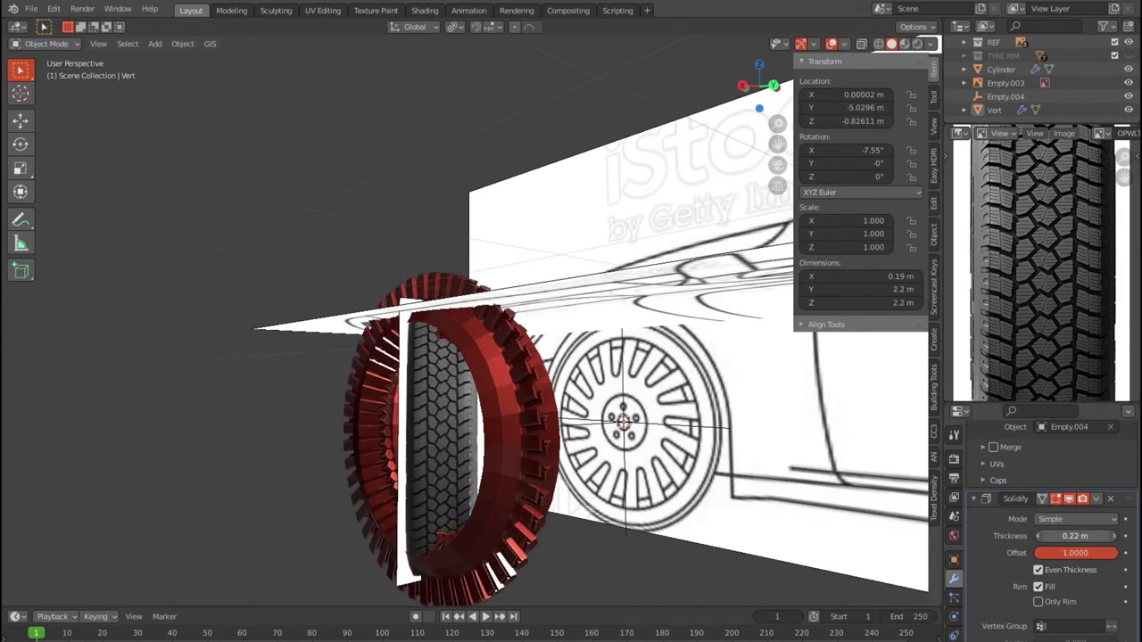
{"action": "left_click_drag", "start_coordinate": [1102, 536], "coordinate": [1111, 536]}
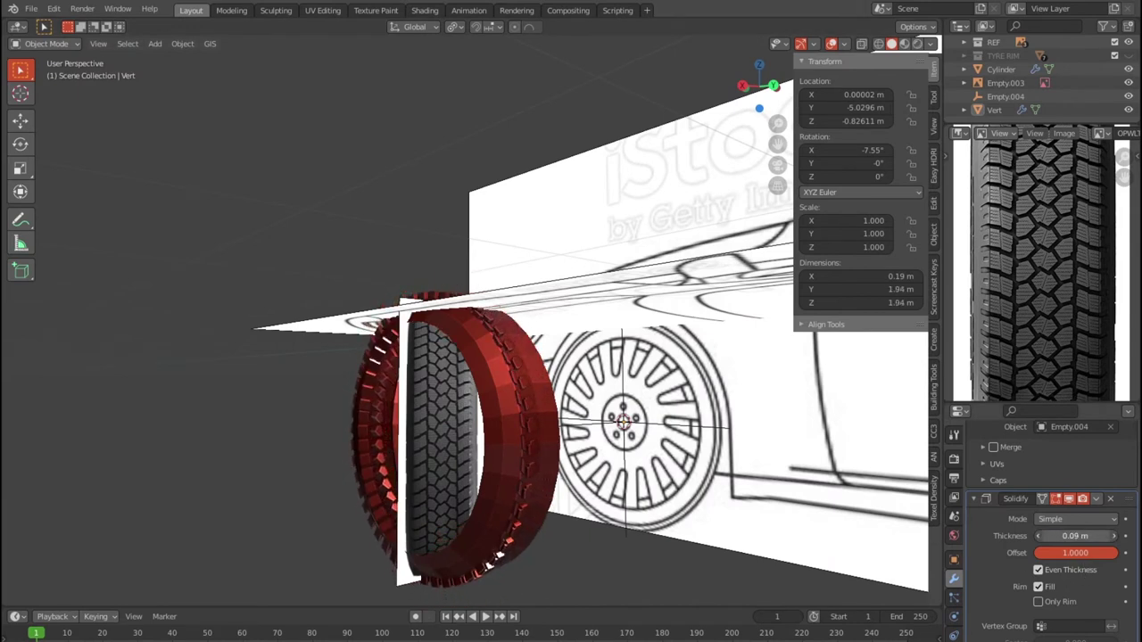
{"action": "mouse_move", "coordinate": [571, 419]}
{"action": "middle_mouse_down"}
{"action": "mouse_move", "coordinate": [748, 506]}
{"action": "mouse_move", "coordinate": [937, 510]}
{"action": "mouse_move", "coordinate": [602, 464]}
{"action": "middle_mouse_up"}
Step: Undo the thickening and raise the Shrinkwrap Offset from 0.01 m to 0.05 m
{"action": "key", "text": "ctrl+z"}
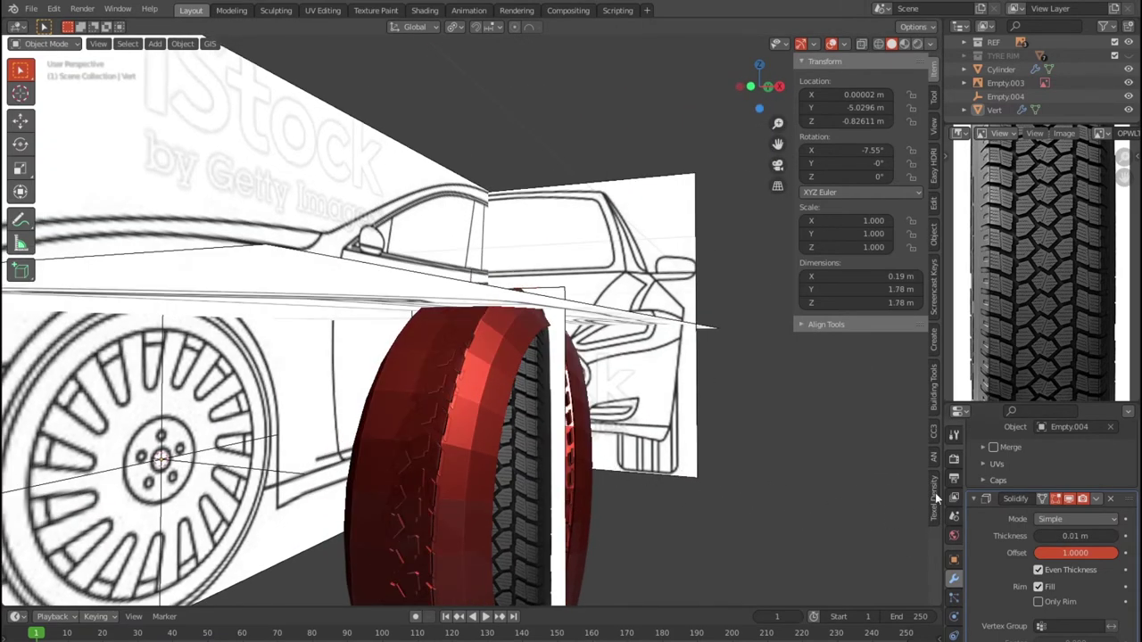
{"action": "scroll", "coordinate": [1071, 498], "scroll_direction": "up", "scroll_amount": 5}
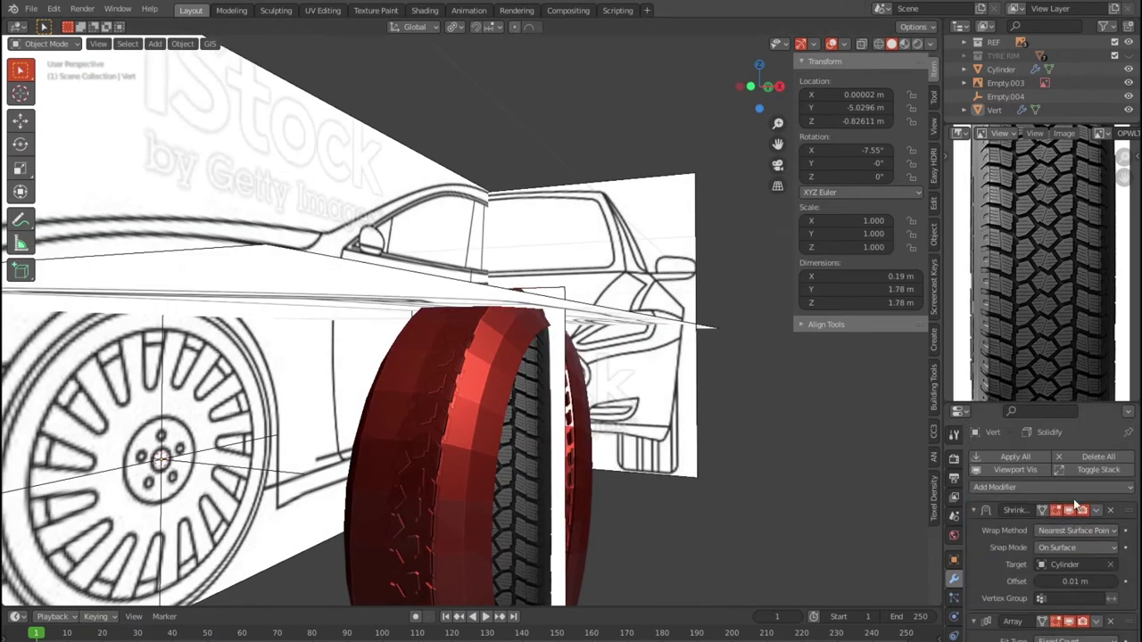
{"action": "left_click", "coordinate": [1115, 582]}
{"action": "left_click", "coordinate": [1115, 582]}
{"action": "left_click", "coordinate": [1115, 582]}
{"action": "left_click", "coordinate": [1114, 581]}
{"action": "mouse_move", "coordinate": [767, 486]}
{"action": "middle_mouse_down"}
{"action": "mouse_move", "coordinate": [536, 480]}
{"action": "mouse_move", "coordinate": [670, 444]}
{"action": "middle_mouse_up"}
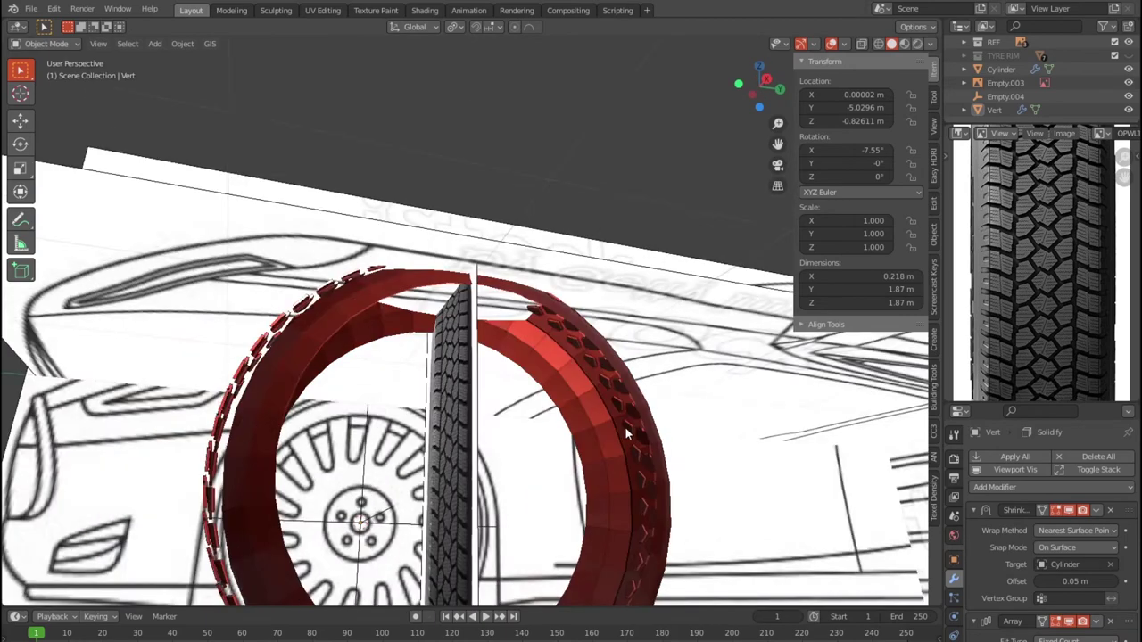
{"action": "mouse_move", "coordinate": [681, 443]}
{"action": "middle_mouse_down"}
{"action": "mouse_move", "coordinate": [560, 440]}
{"action": "mouse_move", "coordinate": [538, 451]}
{"action": "middle_mouse_up"}
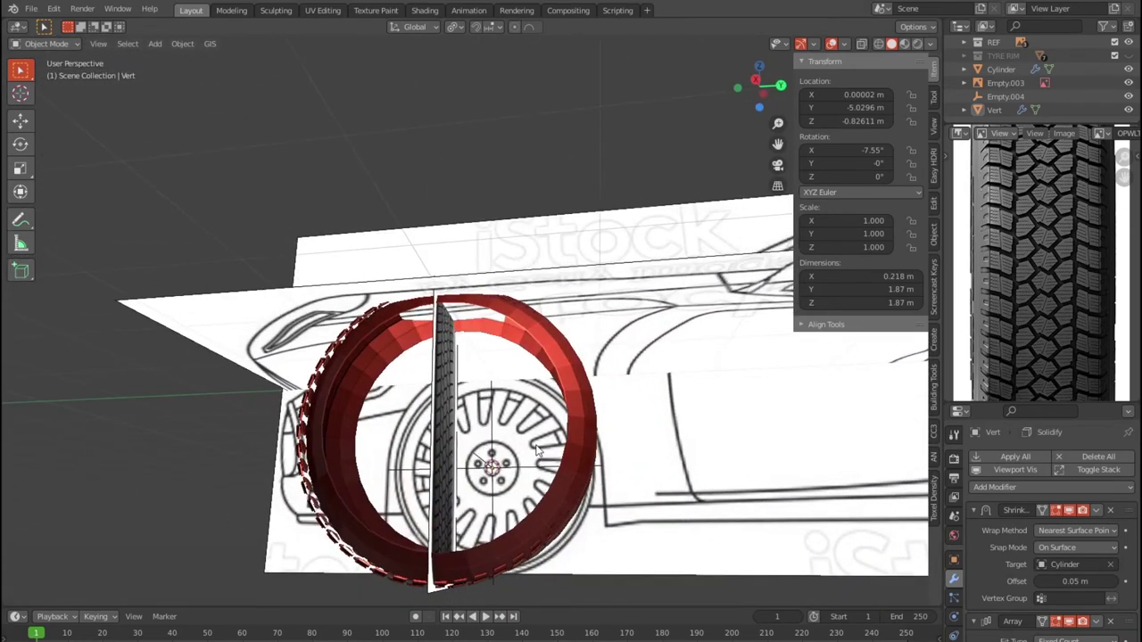
{"action": "key", "text": "KP_1"}
{"action": "key", "text": "KP_3"}
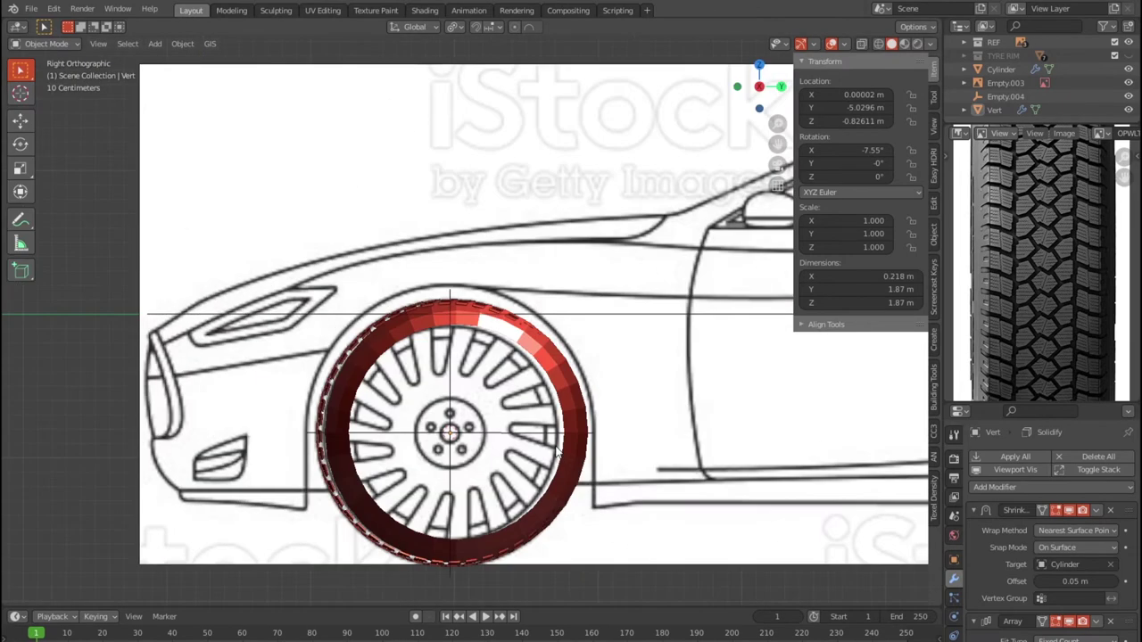
Step: Zoom in on the wheel hub and browse the Object menu's Set Origin options
{"action": "scroll", "coordinate": [560, 453], "scroll_direction": "up", "scroll_amount": 2}
{"action": "scroll", "coordinate": [541, 242], "scroll_direction": "up", "scroll_amount": 2}
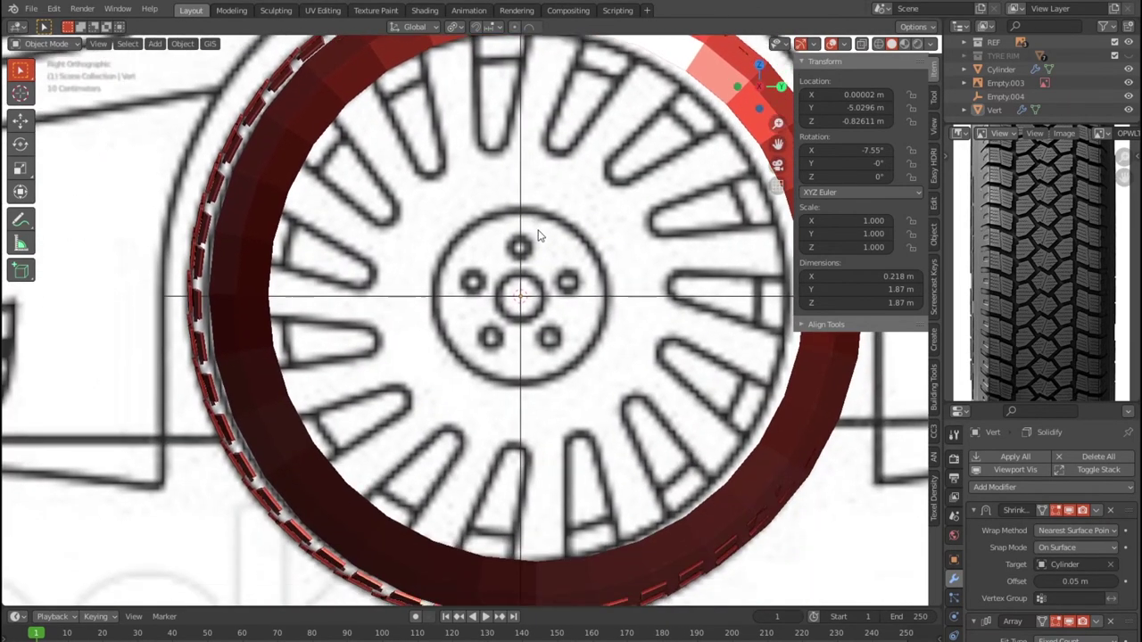
{"action": "scroll", "coordinate": [523, 228], "scroll_direction": "up", "scroll_amount": 1}
{"action": "scroll", "coordinate": [553, 292], "scroll_direction": "down", "scroll_amount": 2}
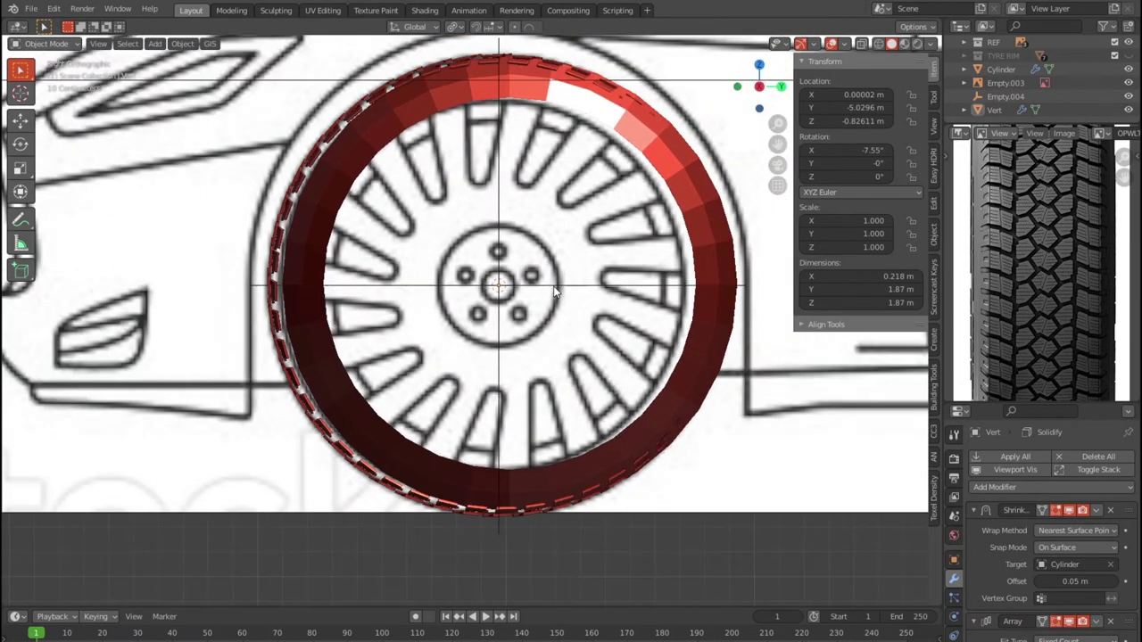
{"action": "scroll", "coordinate": [553, 292], "scroll_direction": "up", "scroll_amount": 1}
{"action": "scroll", "coordinate": [555, 293], "scroll_direction": "up", "scroll_amount": 1}
{"action": "scroll", "coordinate": [552, 299], "scroll_direction": "up", "scroll_amount": 3}
{"action": "scroll", "coordinate": [548, 321], "scroll_direction": "up", "scroll_amount": 1}
{"action": "scroll", "coordinate": [546, 326], "scroll_direction": "up", "scroll_amount": 2}
{"action": "scroll", "coordinate": [525, 343], "scroll_direction": "up", "scroll_amount": 2}
{"action": "scroll", "coordinate": [506, 380], "scroll_direction": "up", "scroll_amount": 2}
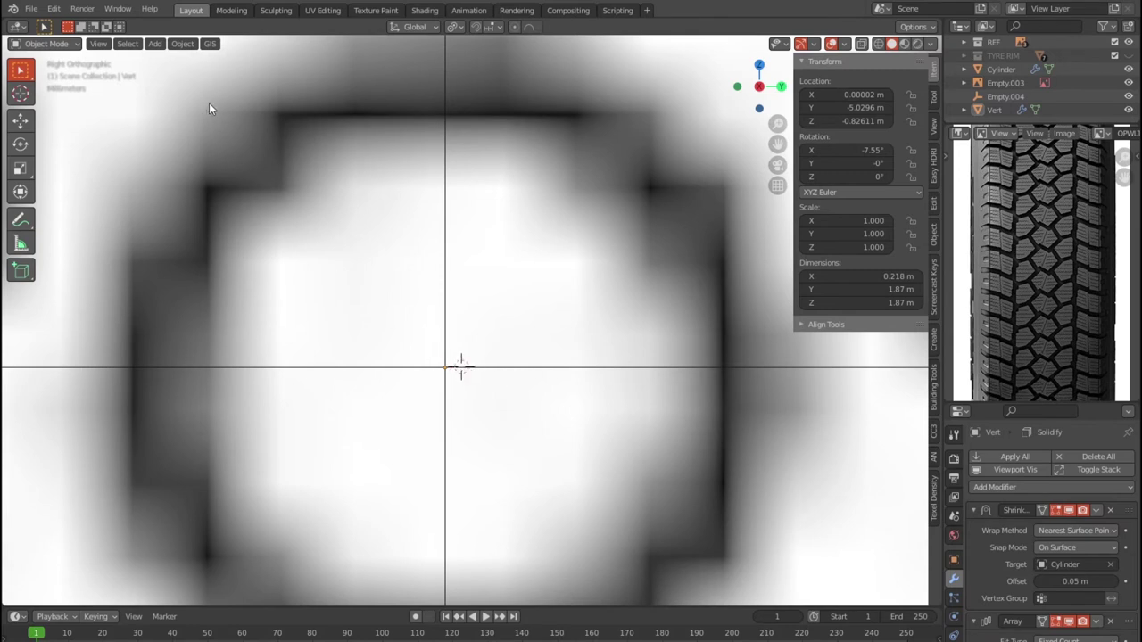
{"action": "left_click", "coordinate": [182, 44]}
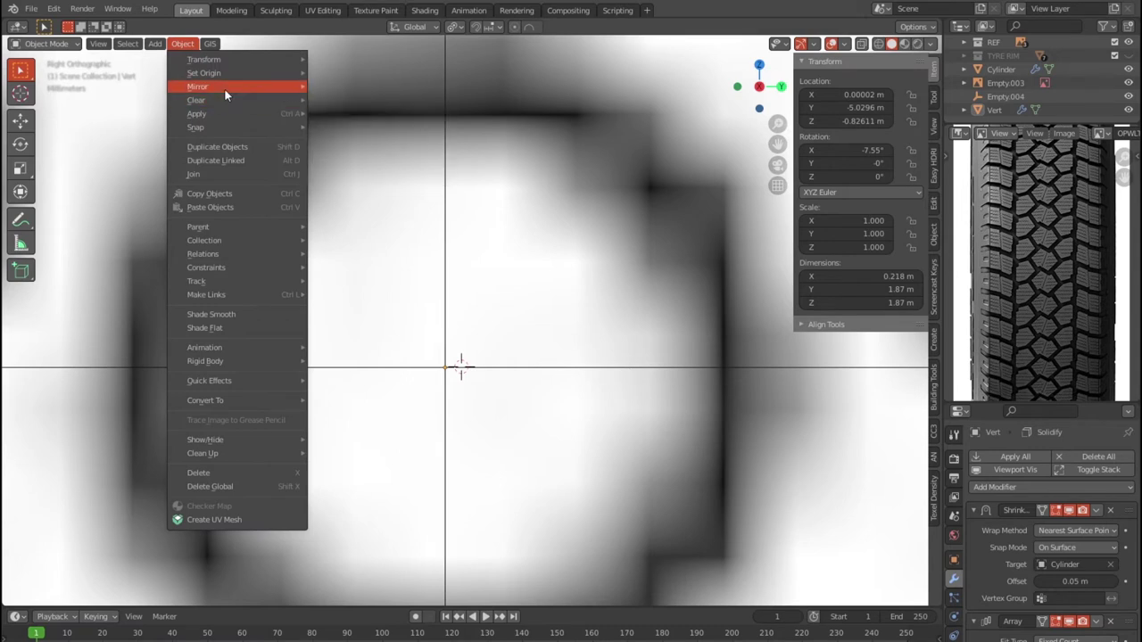
{"action": "mouse_move", "coordinate": [204, 72]}
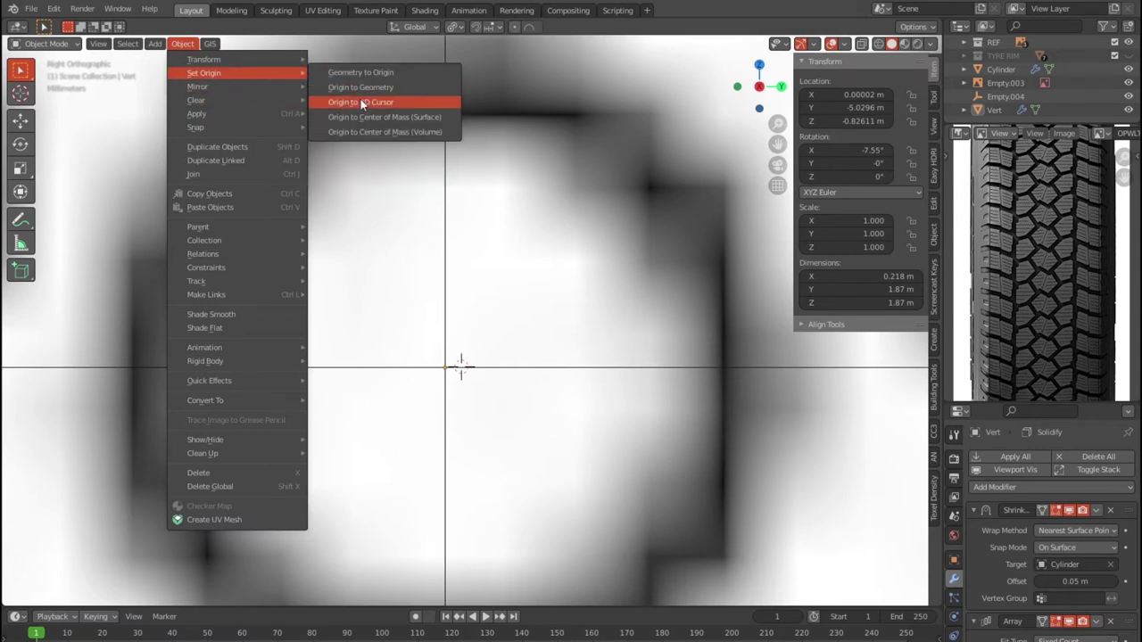
{"action": "left_click", "coordinate": [361, 102]}
{"action": "left_click", "coordinate": [182, 43]}
{"action": "left_click", "coordinate": [390, 102]}
Step: Select Vert and set its origin to the 3D cursor at the wheel centre
{"action": "scroll", "coordinate": [526, 276], "scroll_direction": "down", "scroll_amount": 3}
{"action": "scroll", "coordinate": [526, 276], "scroll_direction": "down", "scroll_amount": 3}
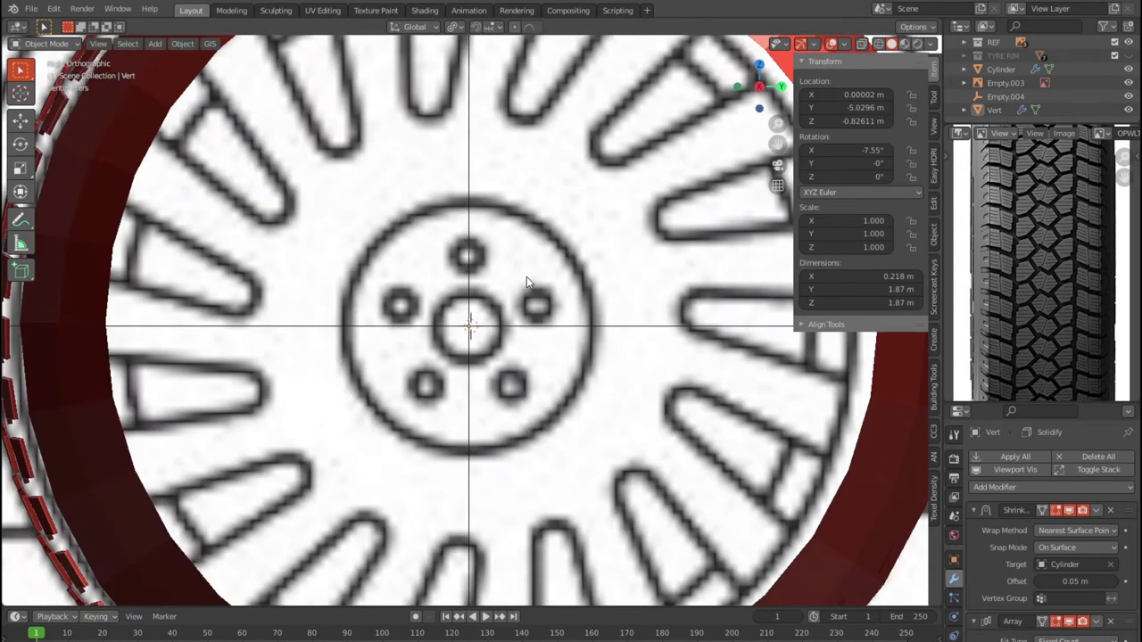
{"action": "scroll", "coordinate": [526, 276], "scroll_direction": "down", "scroll_amount": 5}
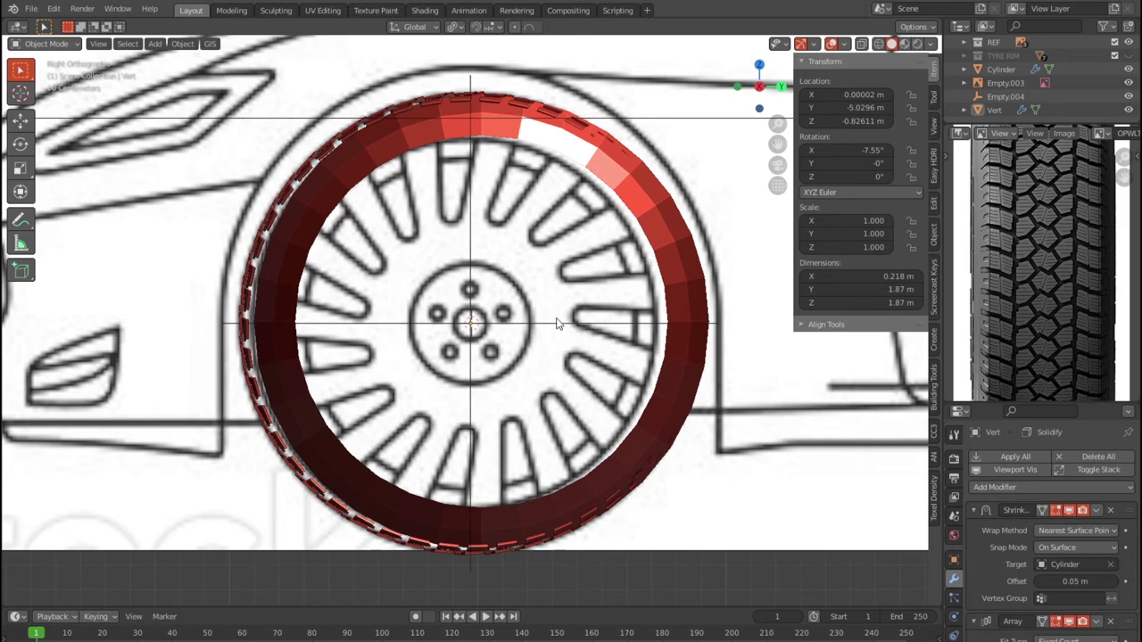
{"action": "scroll", "coordinate": [565, 341], "scroll_direction": "up", "scroll_amount": 3}
{"action": "scroll", "coordinate": [535, 357], "scroll_direction": "down", "scroll_amount": 3}
{"action": "key", "text": "shift+r"}
{"action": "key", "text": "shift+r"}
{"action": "key", "text": "shift+r"}
{"action": "left_click", "coordinate": [991, 110]}
{"action": "left_click", "coordinate": [181, 44]}
{"action": "mouse_move", "coordinate": [203, 72]}
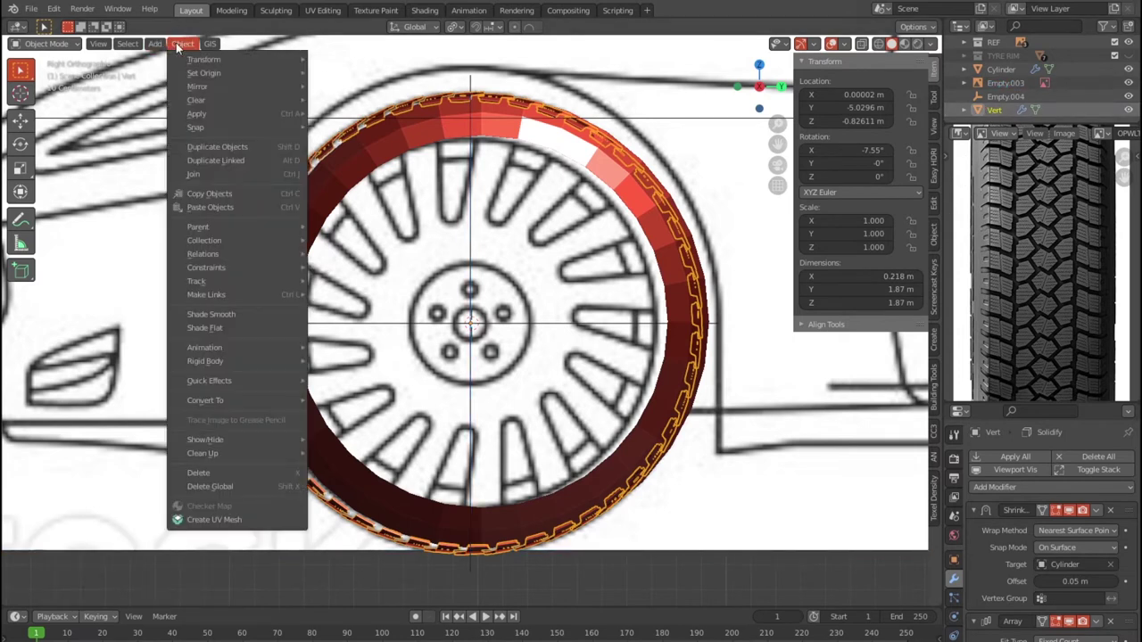
{"action": "left_click", "coordinate": [398, 102]}
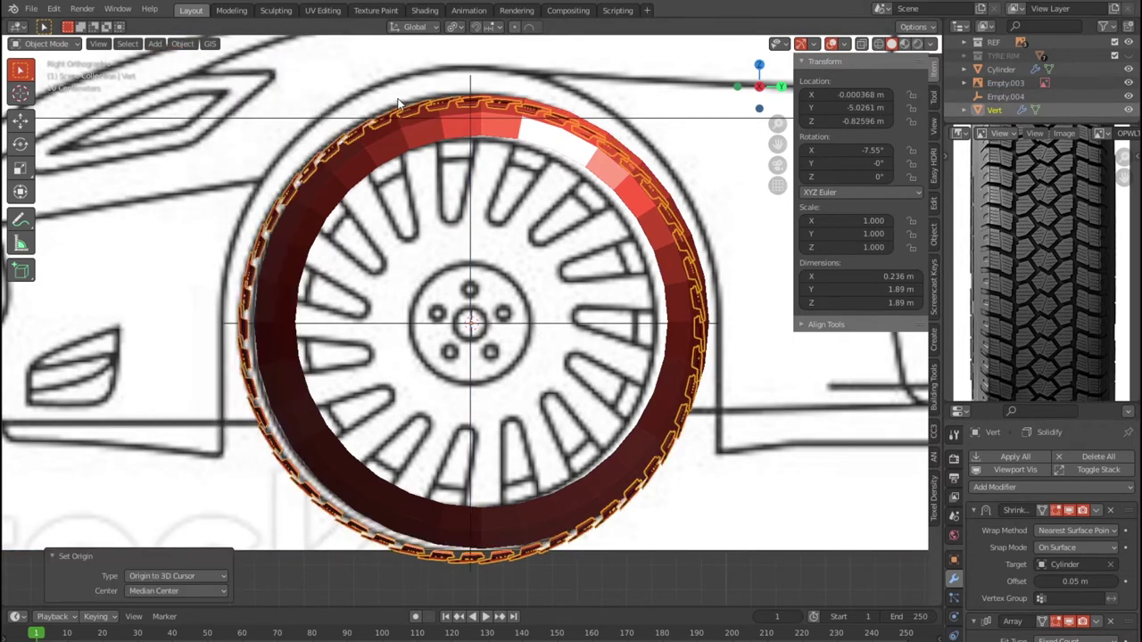
{"action": "scroll", "coordinate": [527, 313], "scroll_direction": "up", "scroll_amount": 3}
{"action": "scroll", "coordinate": [500, 360], "scroll_direction": "up", "scroll_amount": 5}
{"action": "scroll", "coordinate": [501, 361], "scroll_direction": "up", "scroll_amount": 4}
{"action": "scroll", "coordinate": [500, 361], "scroll_direction": "down", "scroll_amount": 8}
{"action": "scroll", "coordinate": [501, 361], "scroll_direction": "down", "scroll_amount": 3}
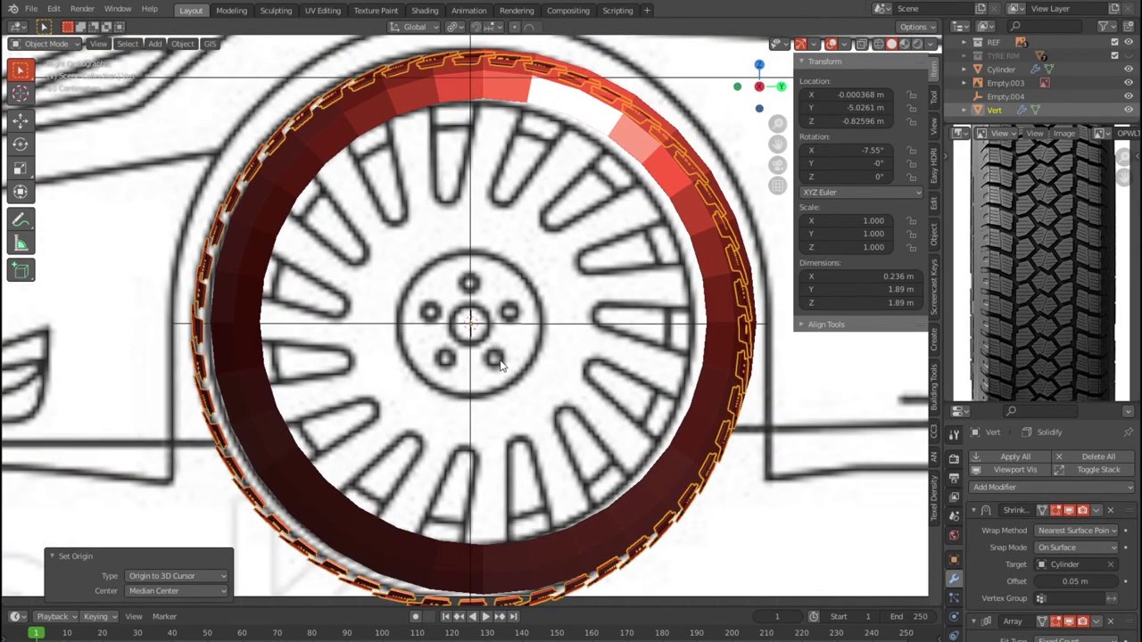
{"action": "scroll", "coordinate": [500, 366], "scroll_direction": "down", "scroll_amount": 3}
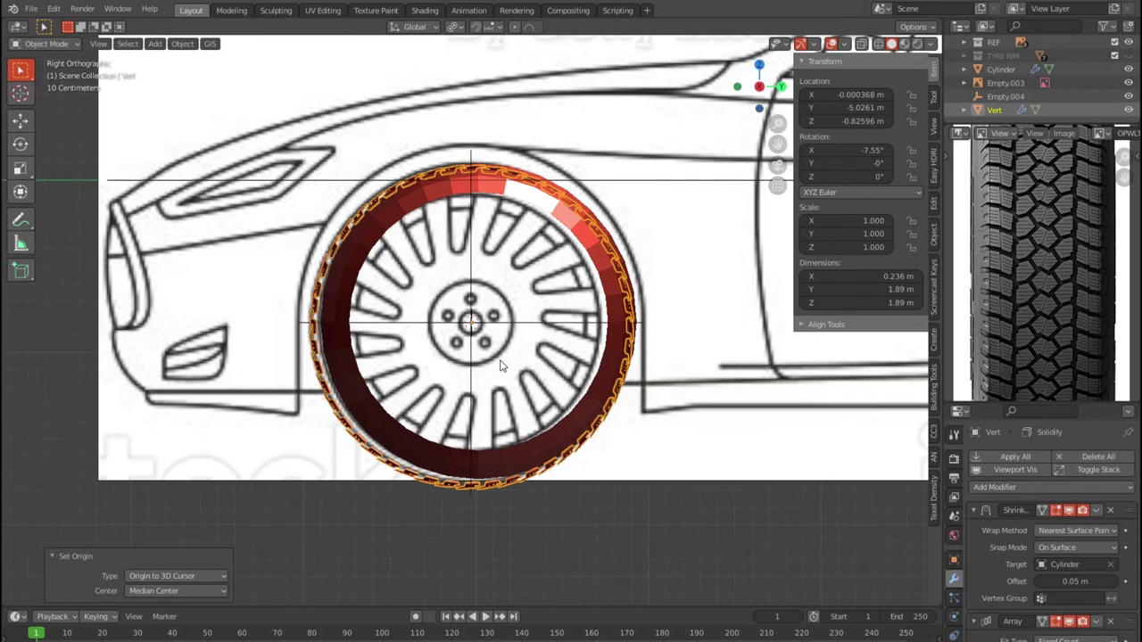
{"action": "scroll", "coordinate": [500, 366], "scroll_direction": "up", "scroll_amount": 1}
{"action": "scroll", "coordinate": [501, 366], "scroll_direction": "up", "scroll_amount": 3}
{"action": "scroll", "coordinate": [500, 365], "scroll_direction": "up", "scroll_amount": 4}
{"action": "scroll", "coordinate": [501, 365], "scroll_direction": "up", "scroll_amount": 3}
{"action": "scroll", "coordinate": [500, 366], "scroll_direction": "down", "scroll_amount": 4}
{"action": "scroll", "coordinate": [501, 366], "scroll_direction": "down", "scroll_amount": 3}
{"action": "mouse_move", "coordinate": [500, 366]}
{"action": "middle_mouse_down"}
{"action": "mouse_move", "coordinate": [553, 406]}
{"action": "mouse_move", "coordinate": [448, 281]}
{"action": "mouse_move", "coordinate": [414, 281]}
{"action": "middle_mouse_up"}
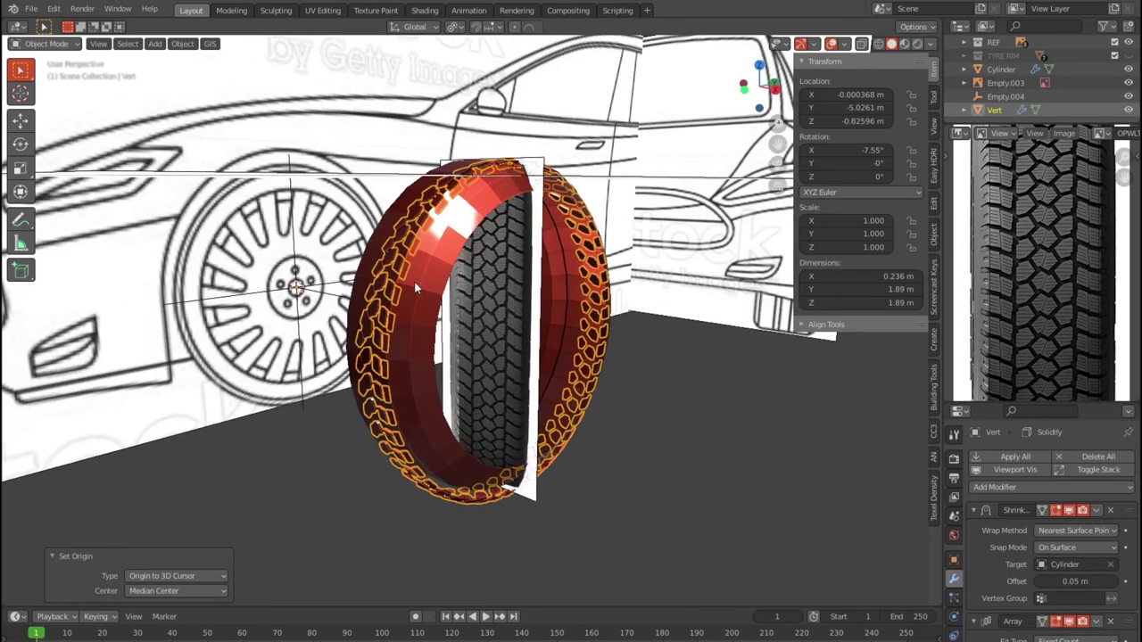
{"action": "scroll", "coordinate": [244, 306], "scroll_direction": "up", "scroll_amount": 5}
{"action": "scroll", "coordinate": [284, 323], "scroll_direction": "down", "scroll_amount": 5}
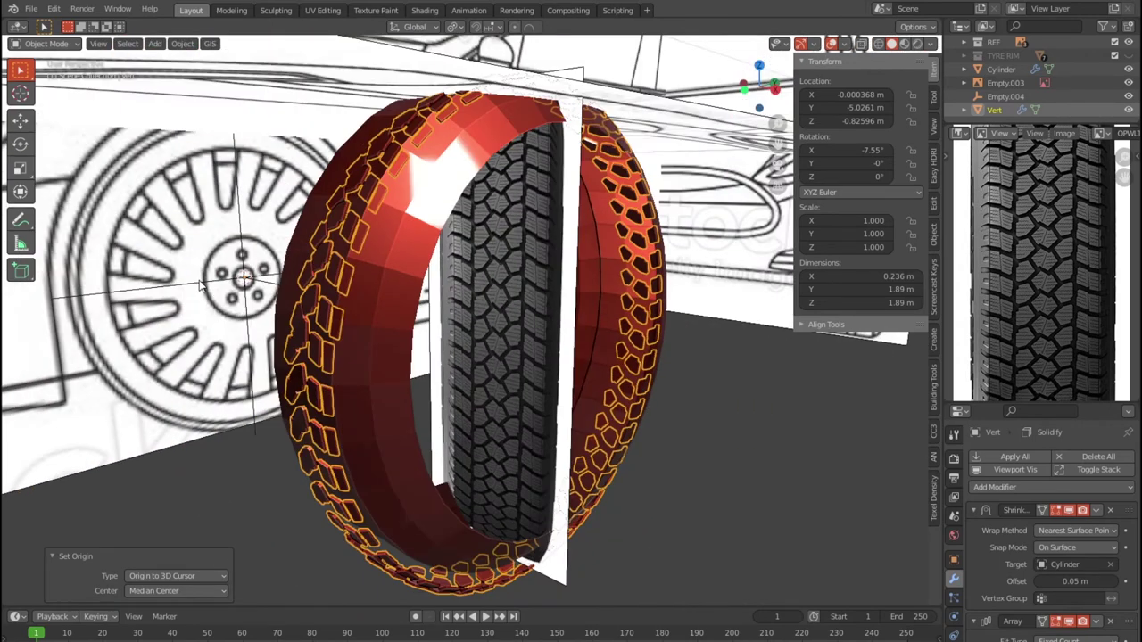
{"action": "key", "text": "shift+r"}
{"action": "left_click", "coordinate": [200, 286]}
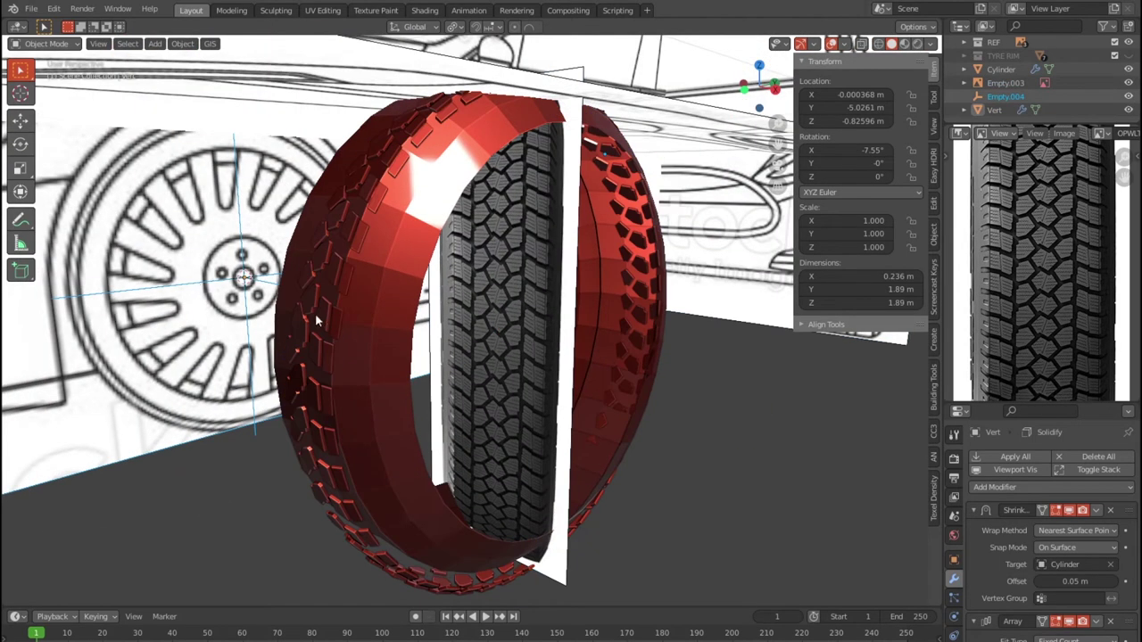
{"action": "key", "text": "KP_3"}
{"action": "key", "text": "KP_Decimal"}
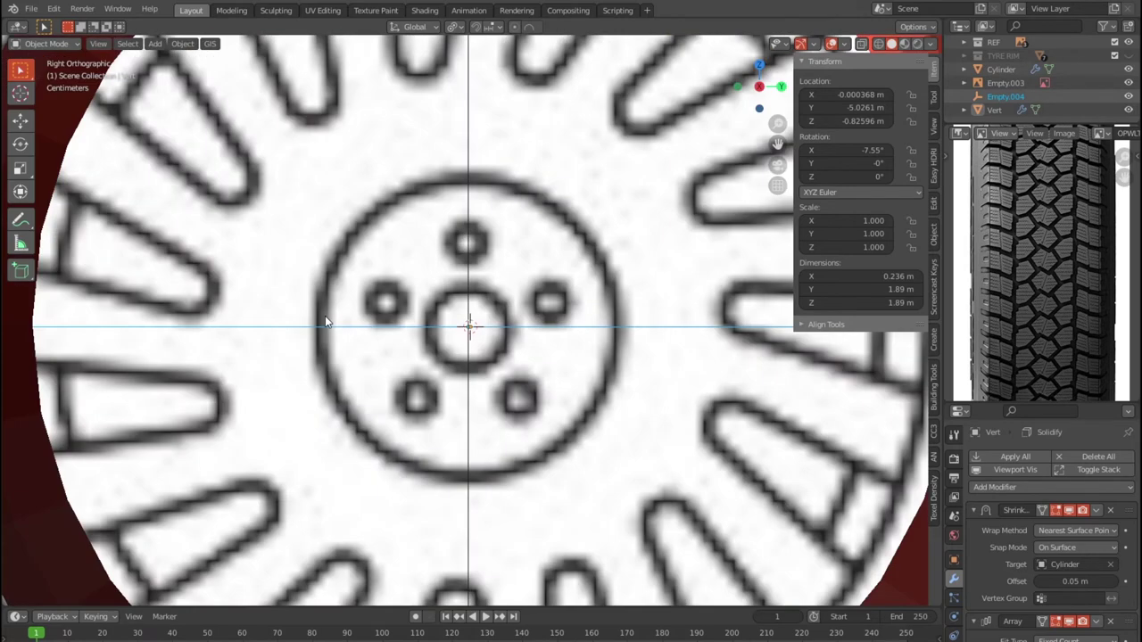
{"action": "key", "text": "g"}
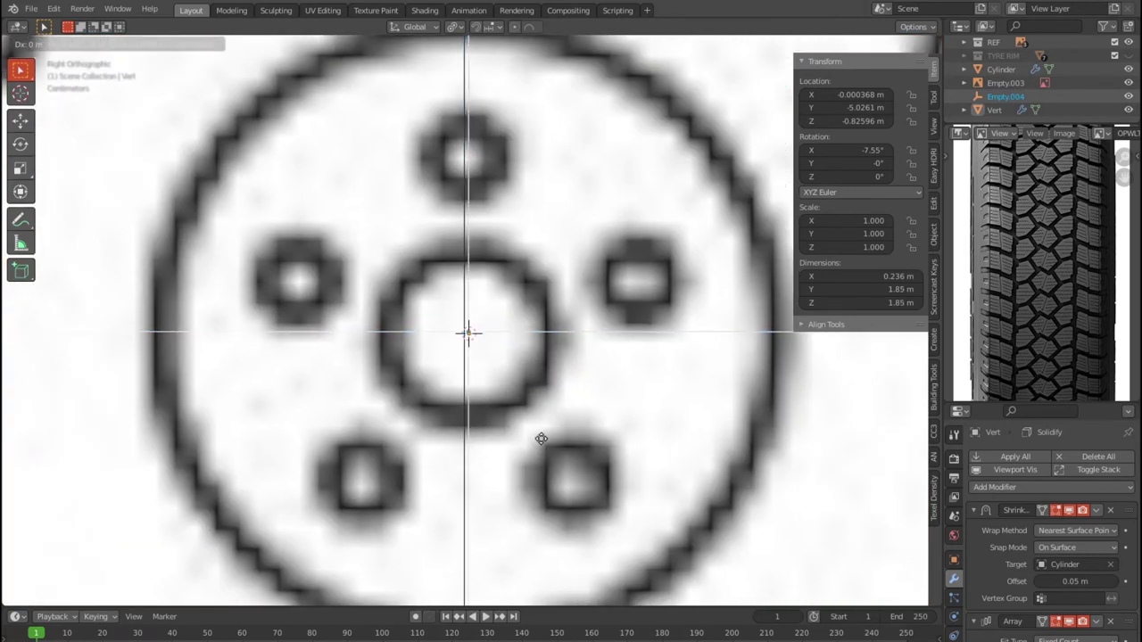
{"action": "left_click", "coordinate": [541, 440]}
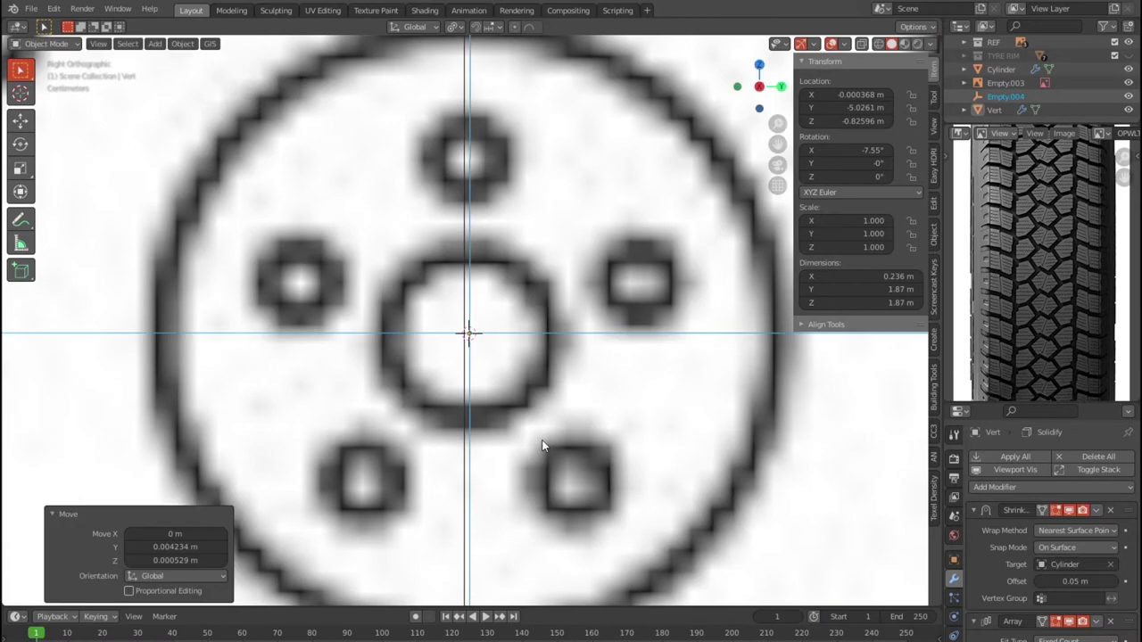
{"action": "scroll", "coordinate": [541, 442], "scroll_direction": "down", "scroll_amount": 5}
{"action": "scroll", "coordinate": [542, 444], "scroll_direction": "down", "scroll_amount": 3}
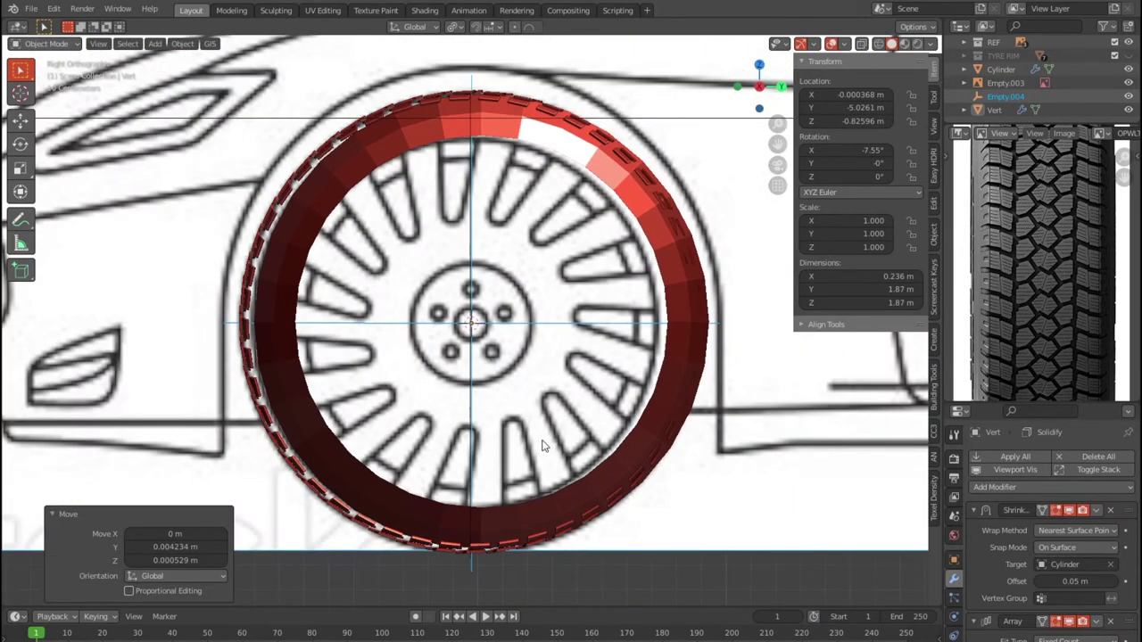
{"action": "key", "text": "ctrl+z"}
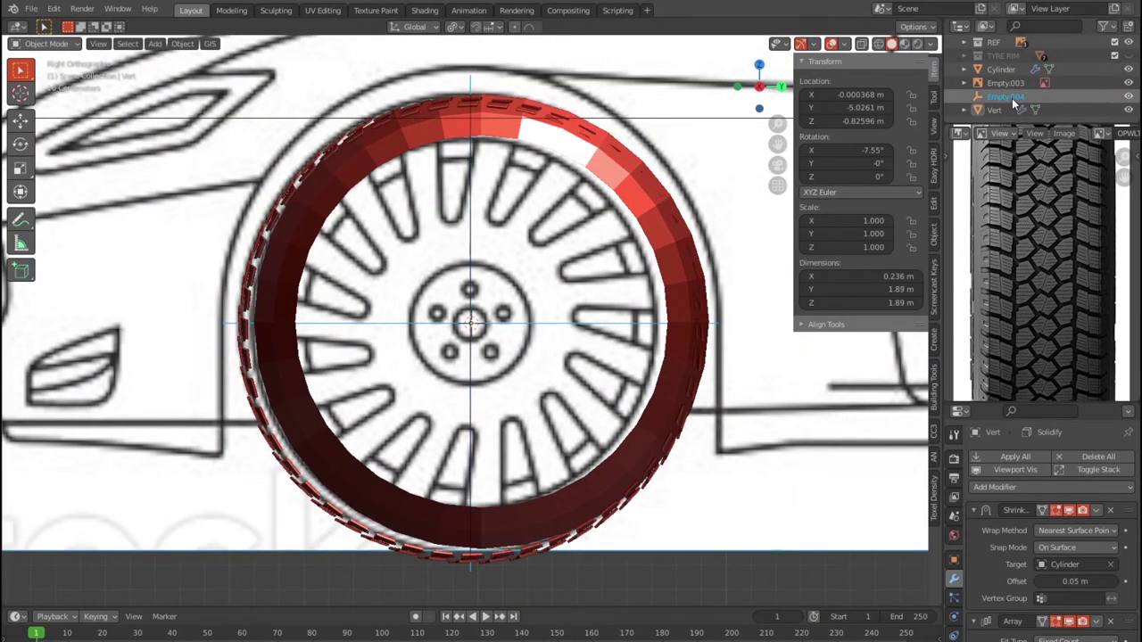
{"action": "left_click", "coordinate": [1006, 98]}
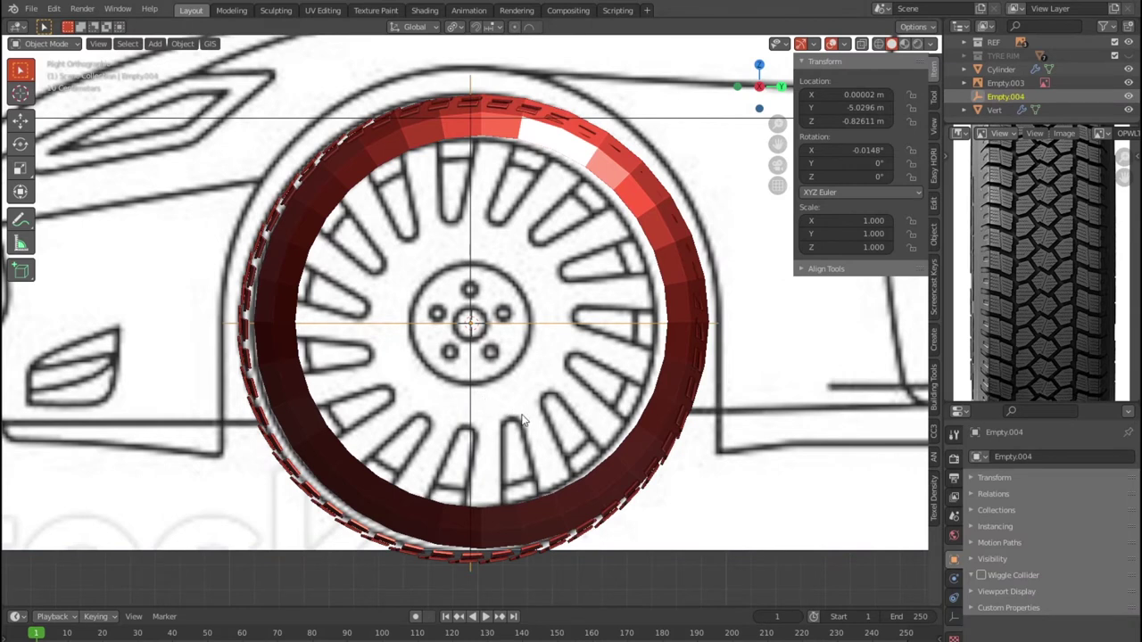
{"action": "key", "text": "g"}
{"action": "key", "text": "y"}
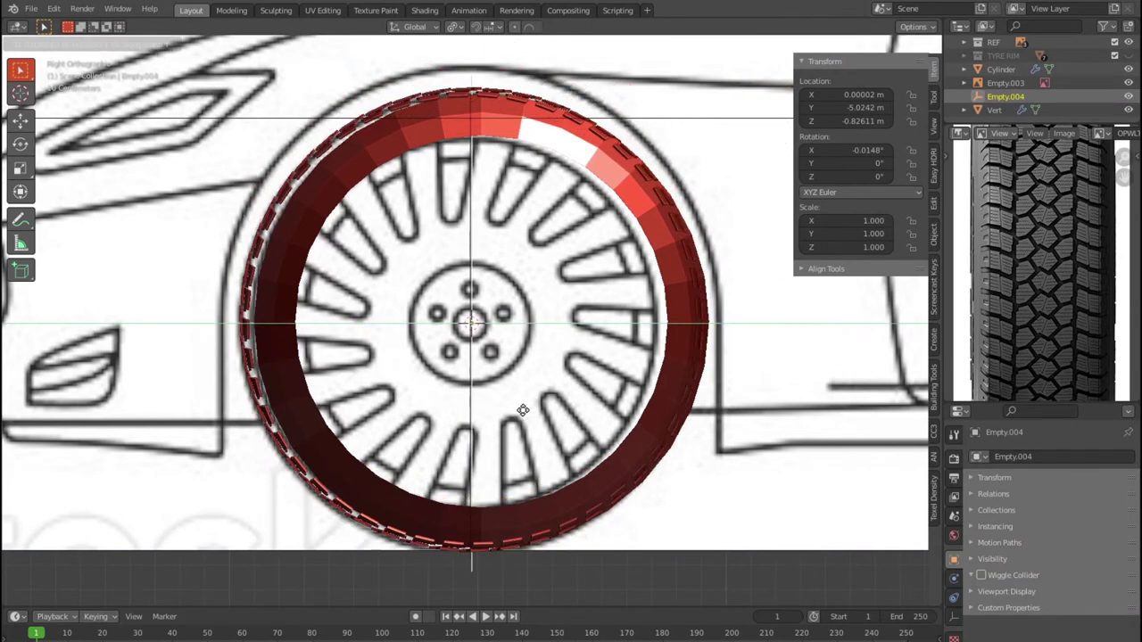
{"action": "left_click", "coordinate": [521, 409]}
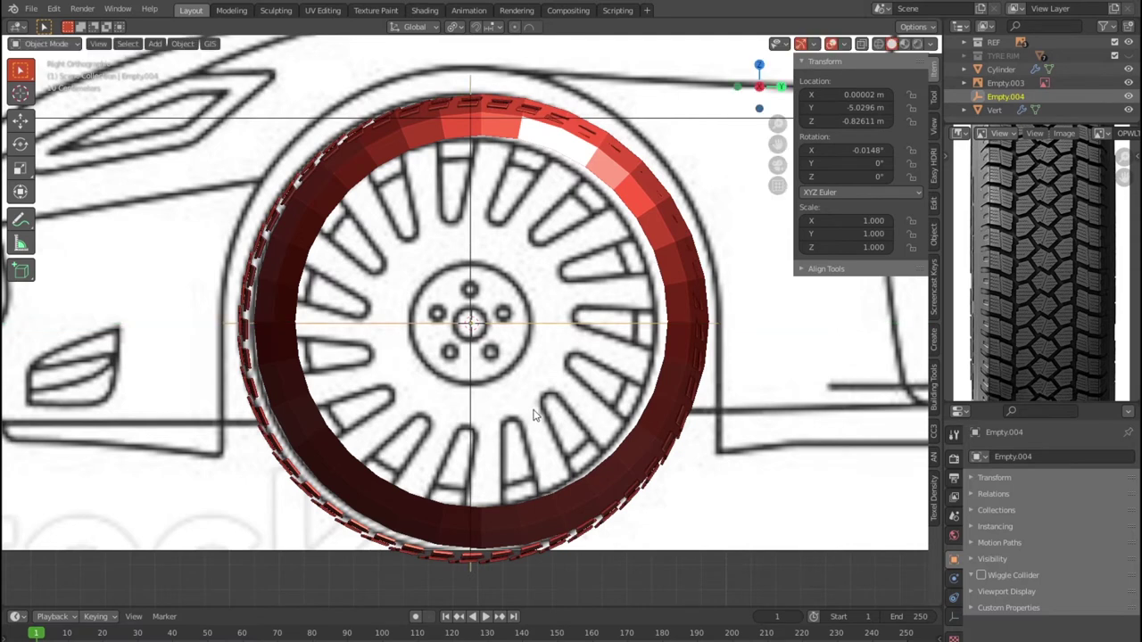
{"action": "left_click", "coordinate": [182, 44]}
{"action": "mouse_move", "coordinate": [205, 72]}
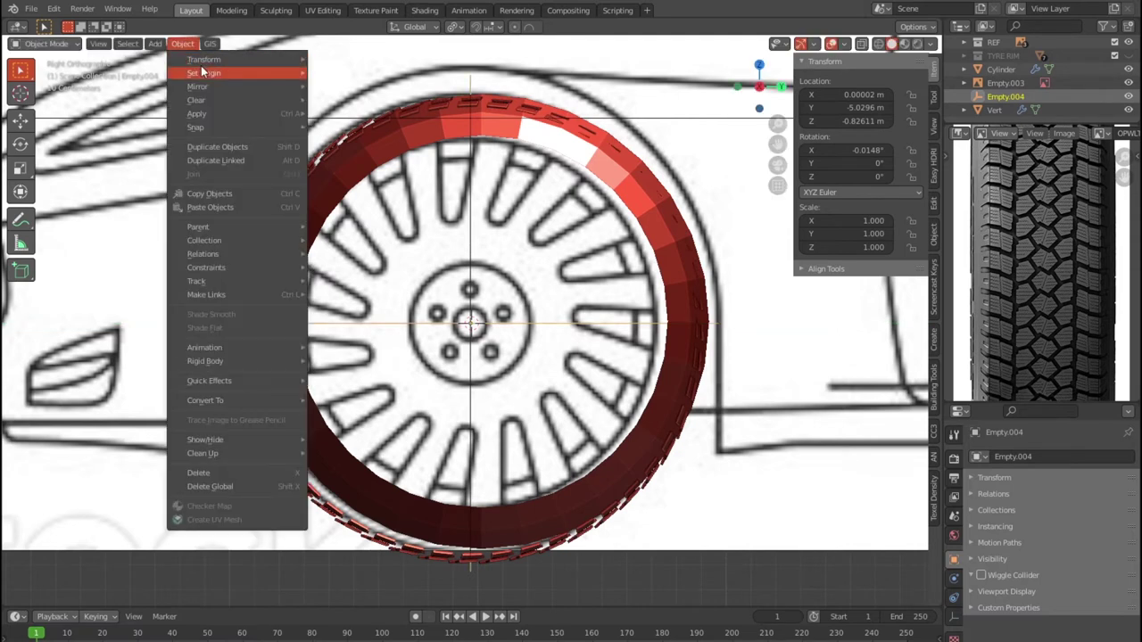
{"action": "left_click", "coordinate": [409, 103]}
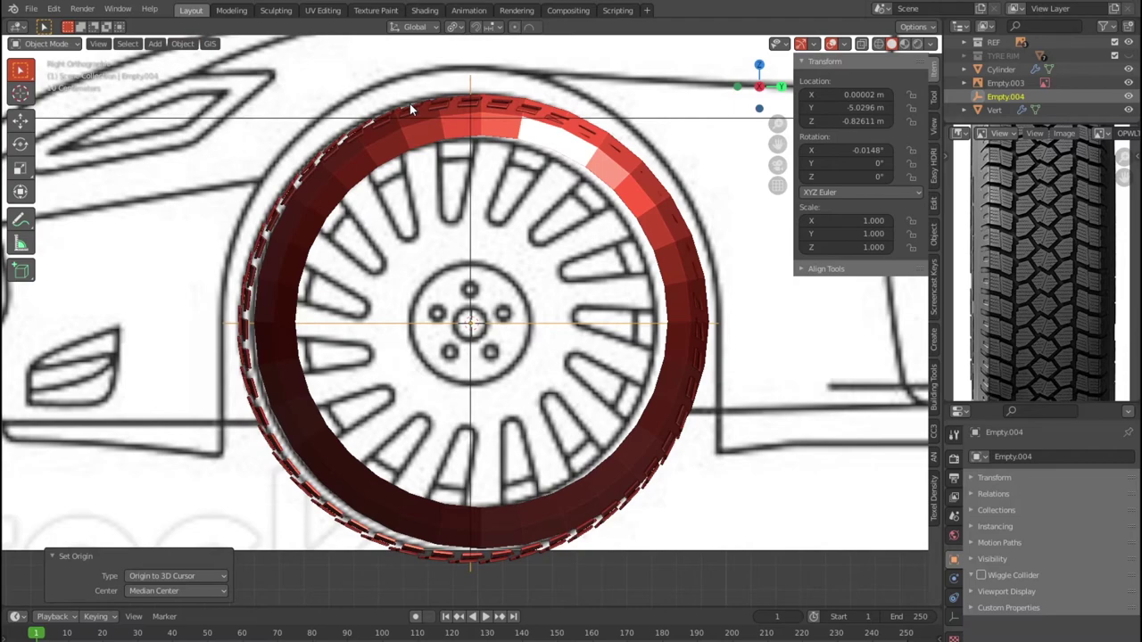
{"action": "mouse_move", "coordinate": [479, 343]}
{"action": "middle_mouse_down"}
{"action": "mouse_move", "coordinate": [550, 332]}
{"action": "mouse_move", "coordinate": [374, 329]}
{"action": "mouse_move", "coordinate": [395, 407]}
{"action": "mouse_move", "coordinate": [458, 429]}
{"action": "mouse_move", "coordinate": [497, 401]}
{"action": "mouse_move", "coordinate": [535, 346]}
{"action": "middle_mouse_up"}
{"action": "key", "text": "KP_3"}
{"action": "scroll", "coordinate": [535, 346], "scroll_direction": "up", "scroll_amount": 3}
{"action": "scroll", "coordinate": [535, 346], "scroll_direction": "up", "scroll_amount": 4}
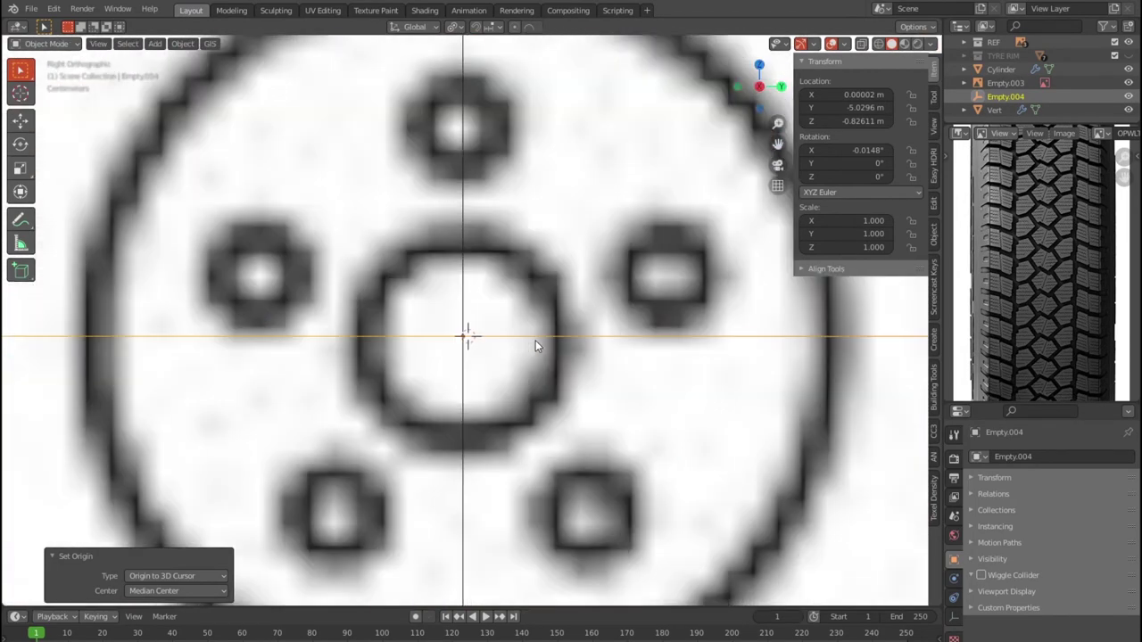
{"action": "scroll", "coordinate": [535, 346], "scroll_direction": "up", "scroll_amount": 3}
{"action": "scroll", "coordinate": [532, 347], "scroll_direction": "up", "scroll_amount": 3}
{"action": "scroll", "coordinate": [523, 385], "scroll_direction": "up", "scroll_amount": 3}
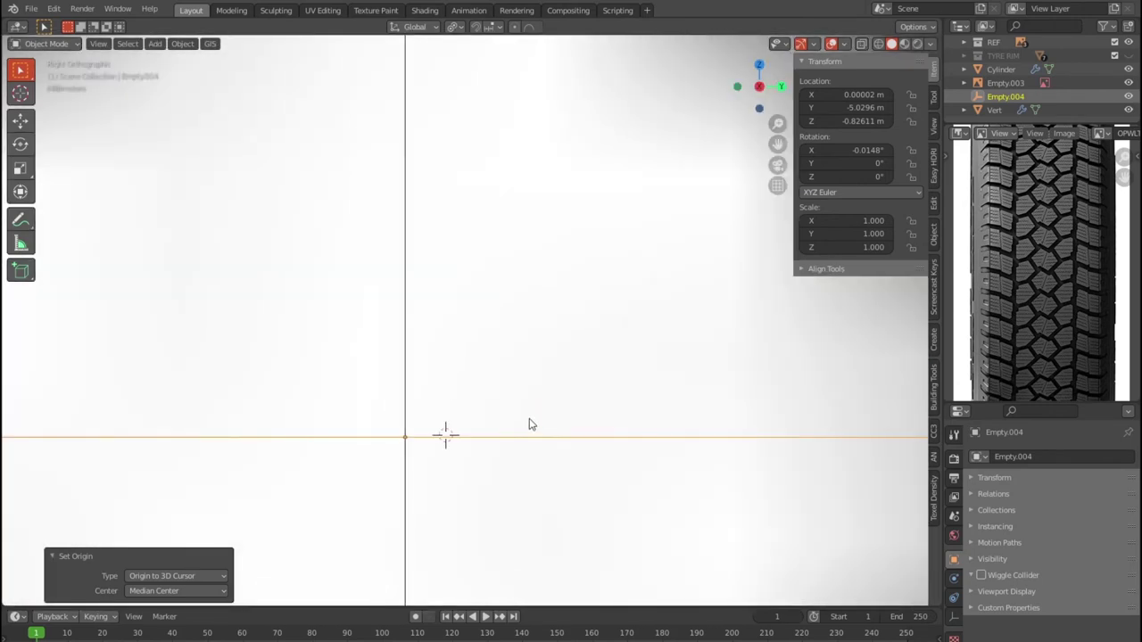
{"action": "scroll", "coordinate": [529, 424], "scroll_direction": "down", "scroll_amount": 6}
{"action": "scroll", "coordinate": [529, 423], "scroll_direction": "down", "scroll_amount": 2}
{"action": "key", "text": "g"}
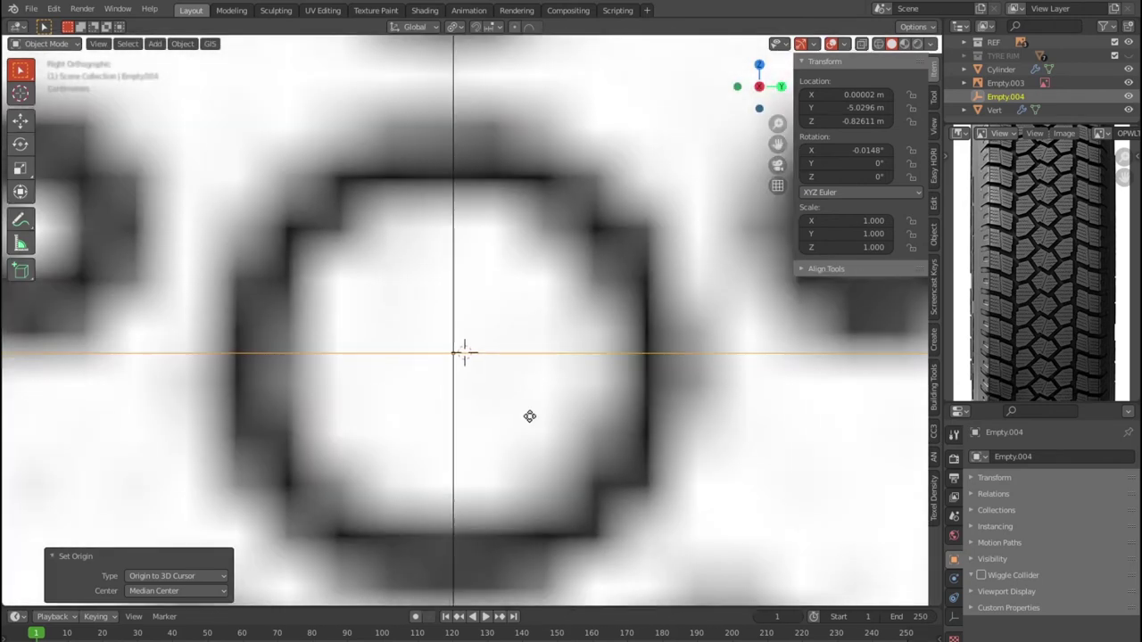
{"action": "left_click", "coordinate": [540, 415]}
{"action": "scroll", "coordinate": [544, 418], "scroll_direction": "down", "scroll_amount": 3}
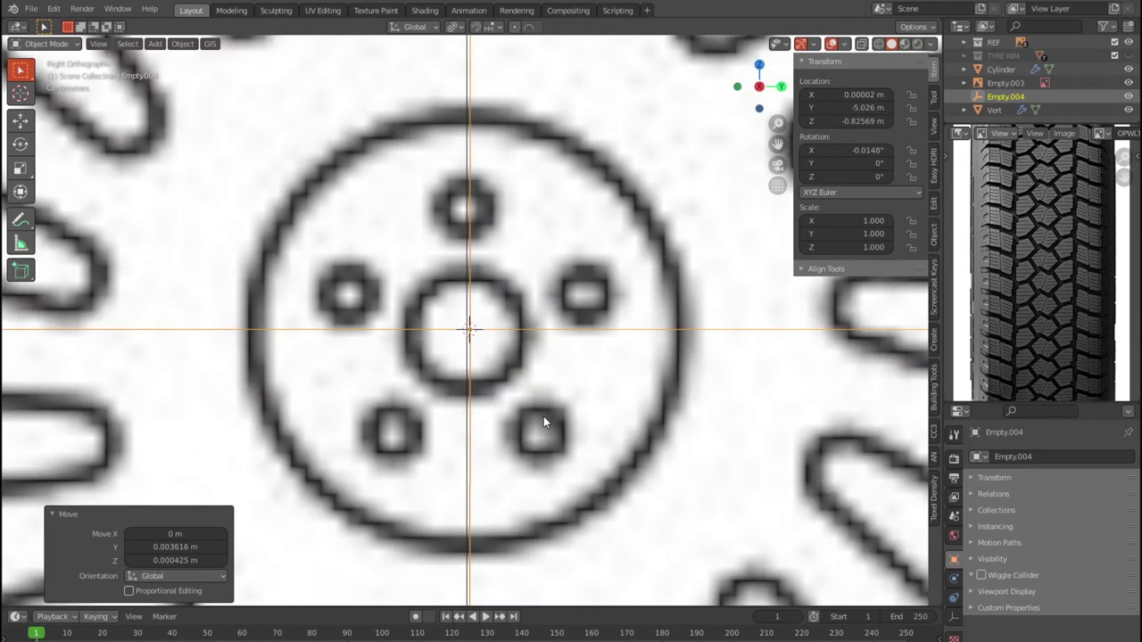
{"action": "scroll", "coordinate": [543, 420], "scroll_direction": "down", "scroll_amount": 3}
{"action": "scroll", "coordinate": [544, 423], "scroll_direction": "down", "scroll_amount": 2}
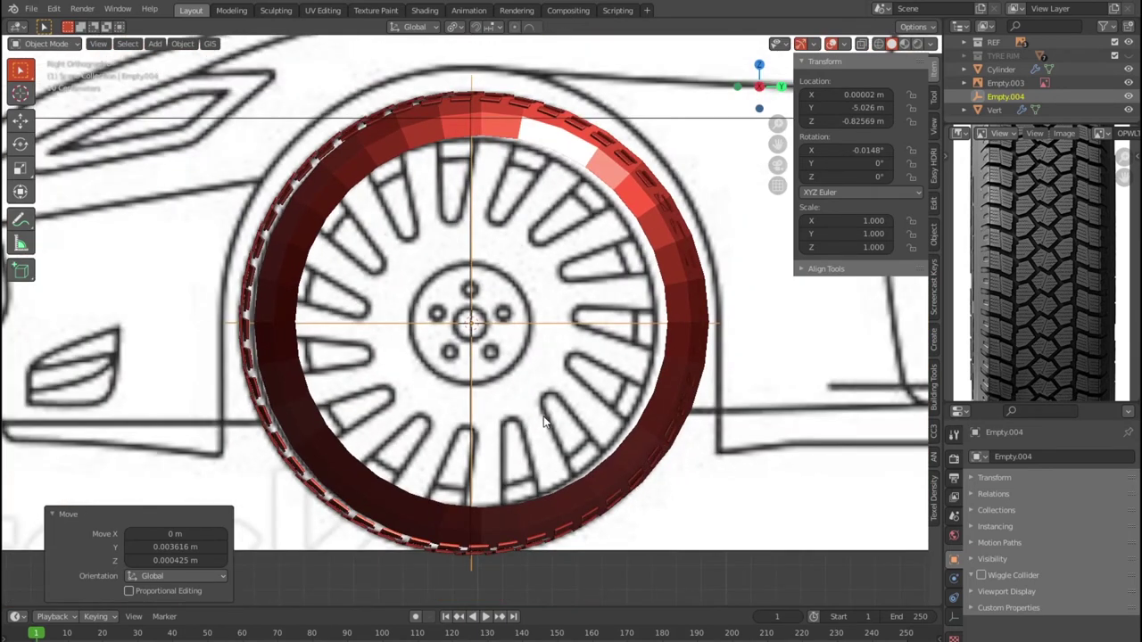
{"action": "key", "text": "g"}
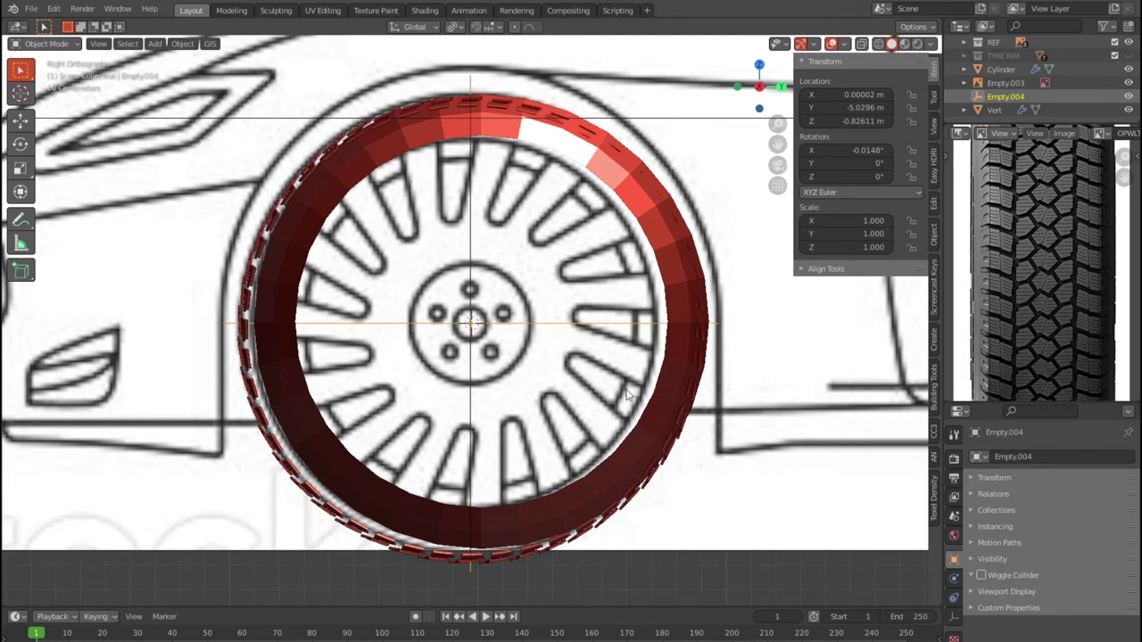
Step: Nudge Empty.004 about 0.024 m in Y and 0.033 m in Z onto the drawn wheel, then randomly select half the tread blocks
{"action": "scroll", "coordinate": [627, 395], "scroll_direction": "down", "scroll_amount": 2}
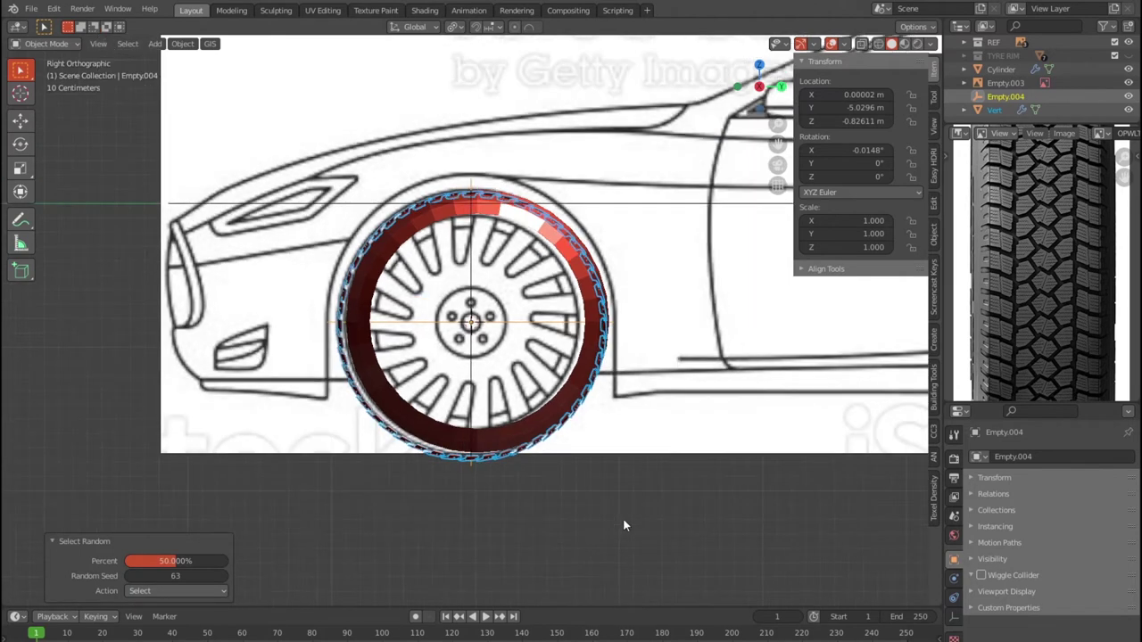
{"action": "key", "text": "g"}
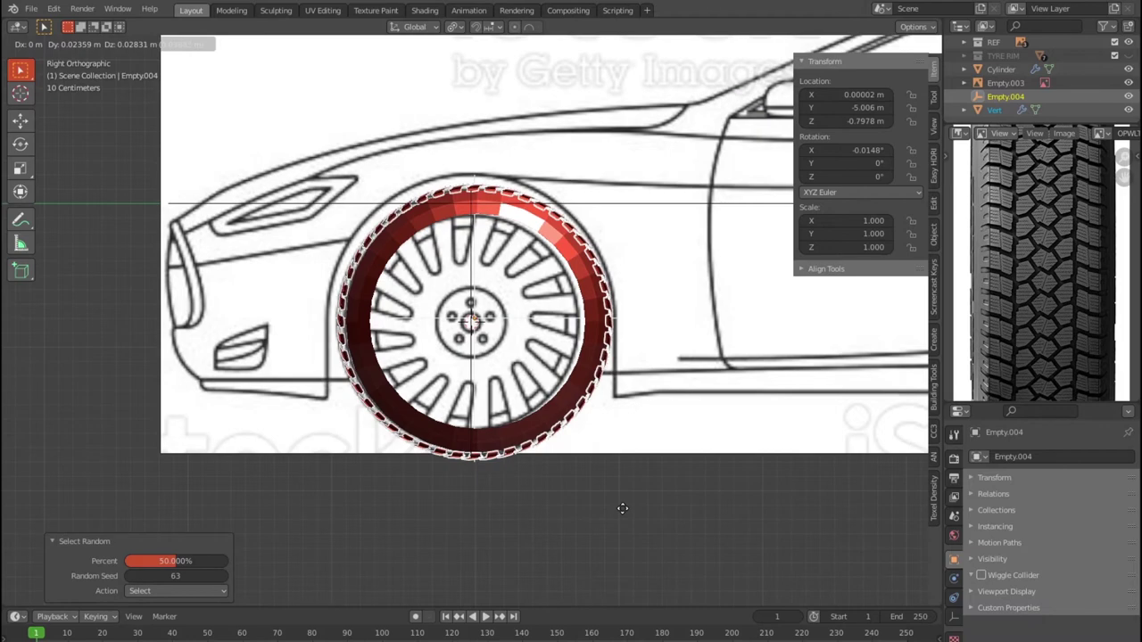
{"action": "left_click", "coordinate": [623, 508]}
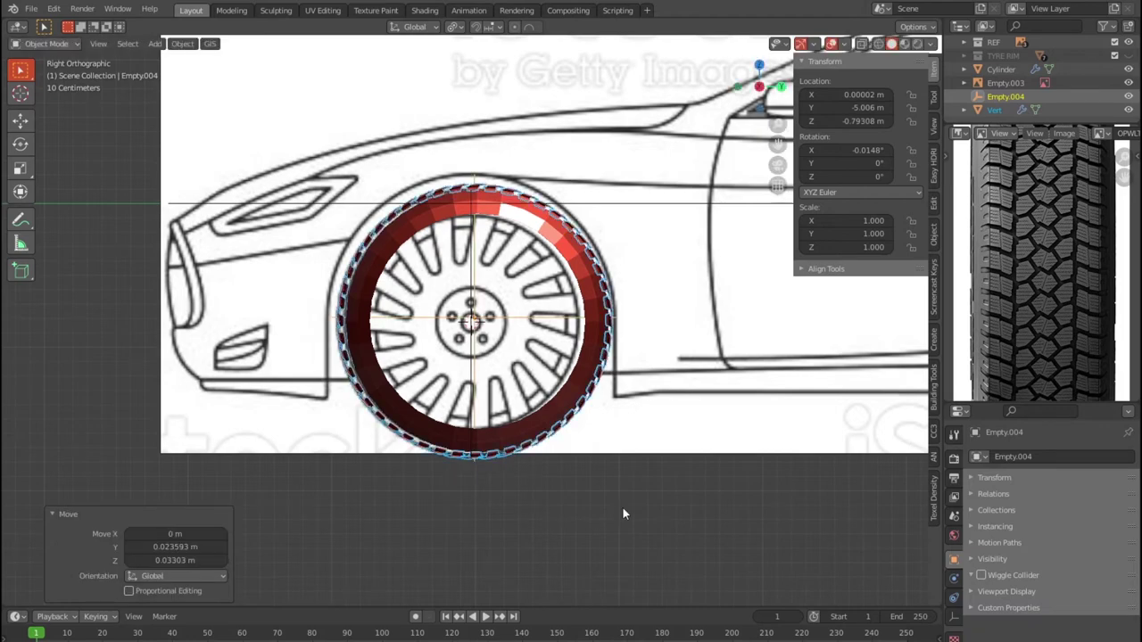
{"action": "mouse_move", "coordinate": [633, 521]}
{"action": "middle_mouse_down"}
{"action": "mouse_move", "coordinate": [688, 532]}
{"action": "mouse_move", "coordinate": [683, 543]}
{"action": "mouse_move", "coordinate": [494, 488]}
{"action": "mouse_move", "coordinate": [648, 486]}
{"action": "mouse_move", "coordinate": [654, 518]}
{"action": "mouse_move", "coordinate": [547, 495]}
{"action": "middle_mouse_up"}
{"action": "key", "text": "shift+r"}
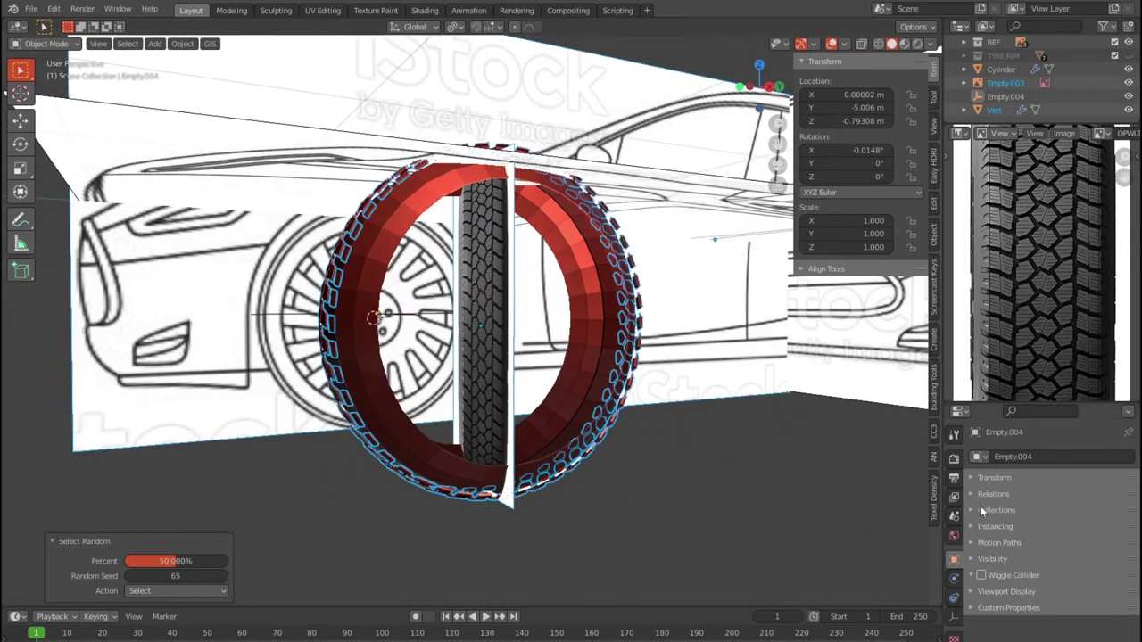
Step: Browse the empty's Properties tabs, from Tool and Render through Physics, Texture and Scene
{"action": "left_click", "coordinate": [954, 436]}
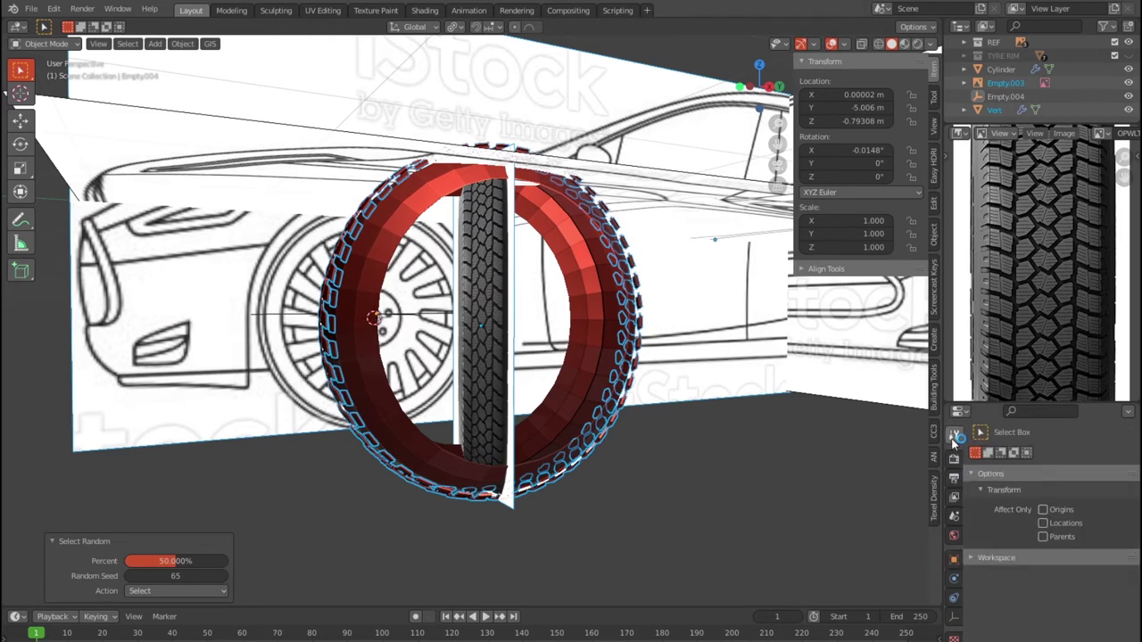
{"action": "left_click", "coordinate": [953, 597]}
{"action": "left_click", "coordinate": [954, 616]}
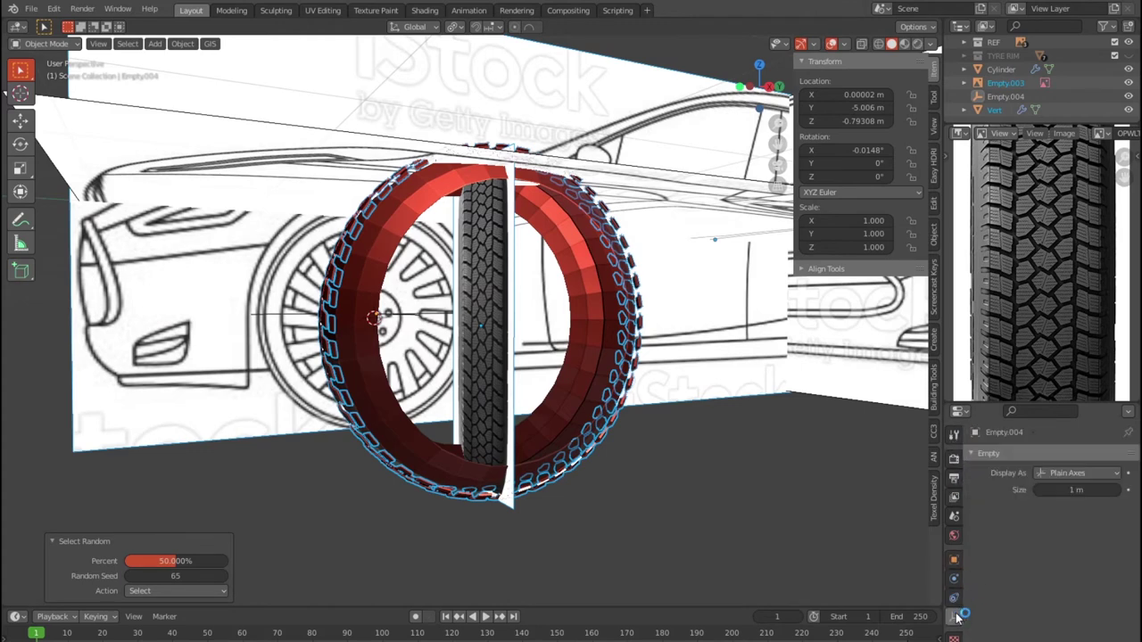
{"action": "left_click", "coordinate": [953, 577]}
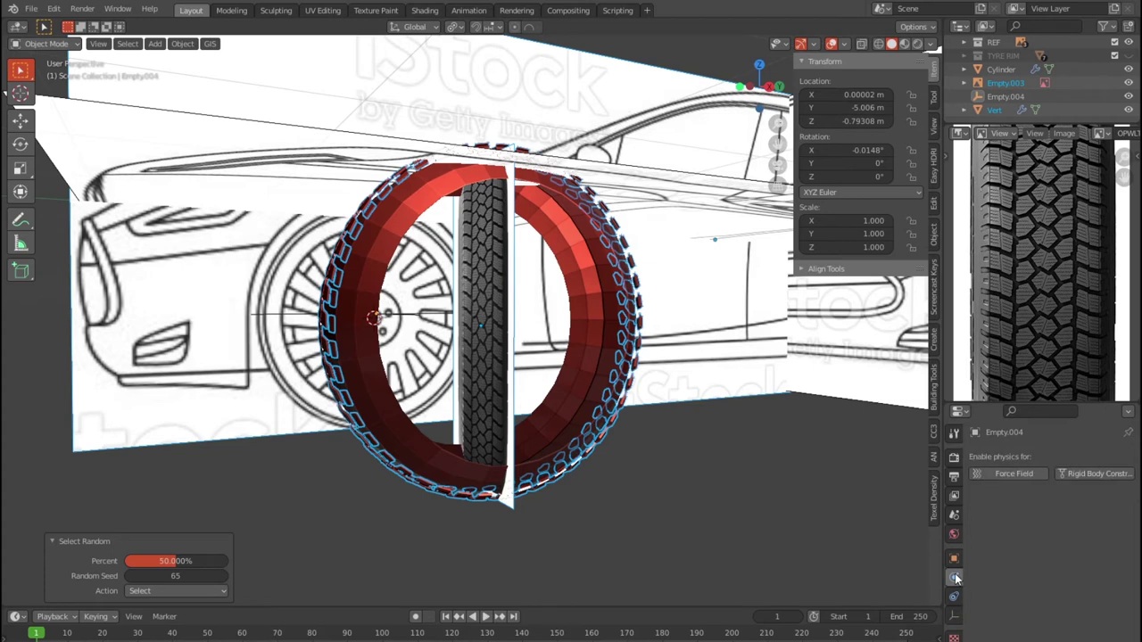
{"action": "left_click", "coordinate": [954, 559]}
{"action": "left_click", "coordinate": [954, 534]}
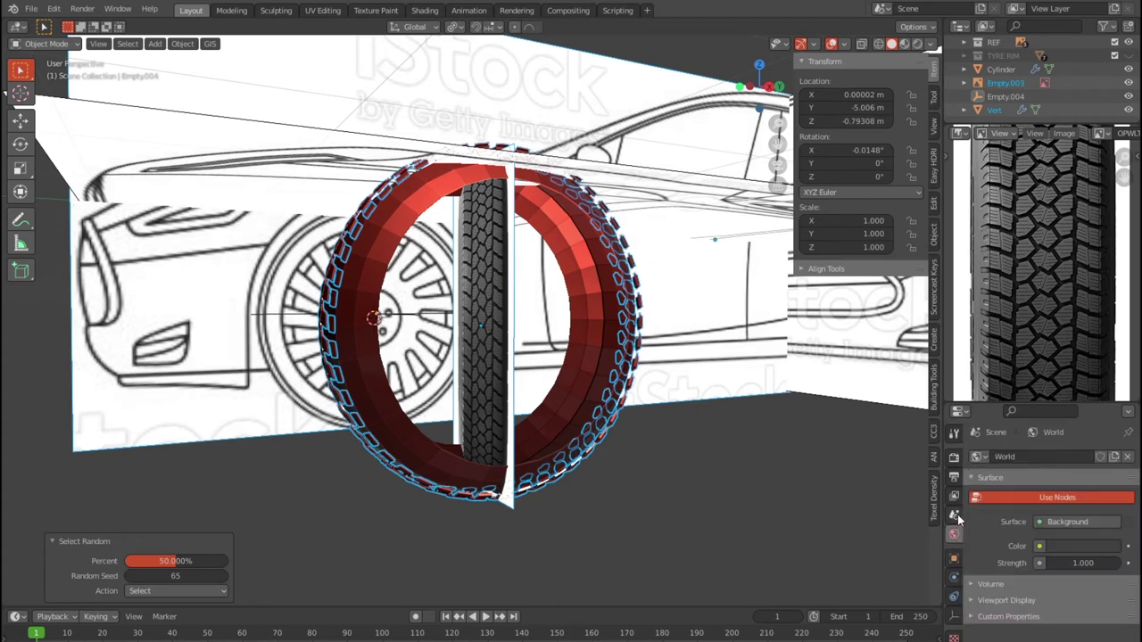
{"action": "left_click", "coordinate": [953, 515]}
{"action": "left_click", "coordinate": [954, 497]}
{"action": "left_click", "coordinate": [953, 477]}
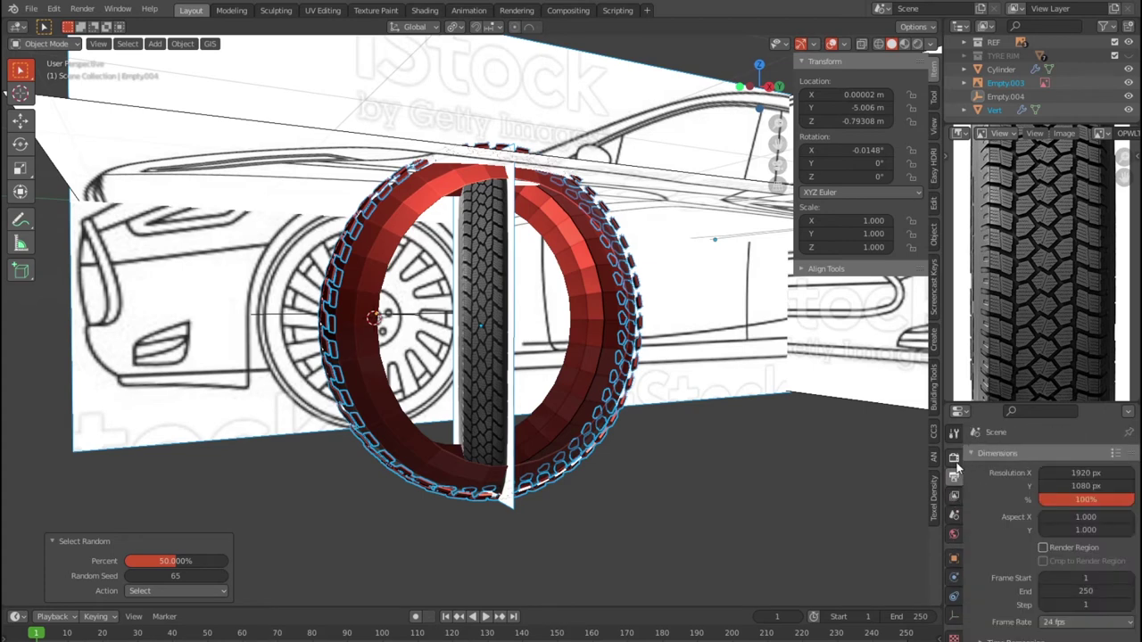
{"action": "left_click", "coordinate": [954, 457]}
{"action": "scroll", "coordinate": [999, 482], "scroll_direction": "down", "scroll_amount": 5}
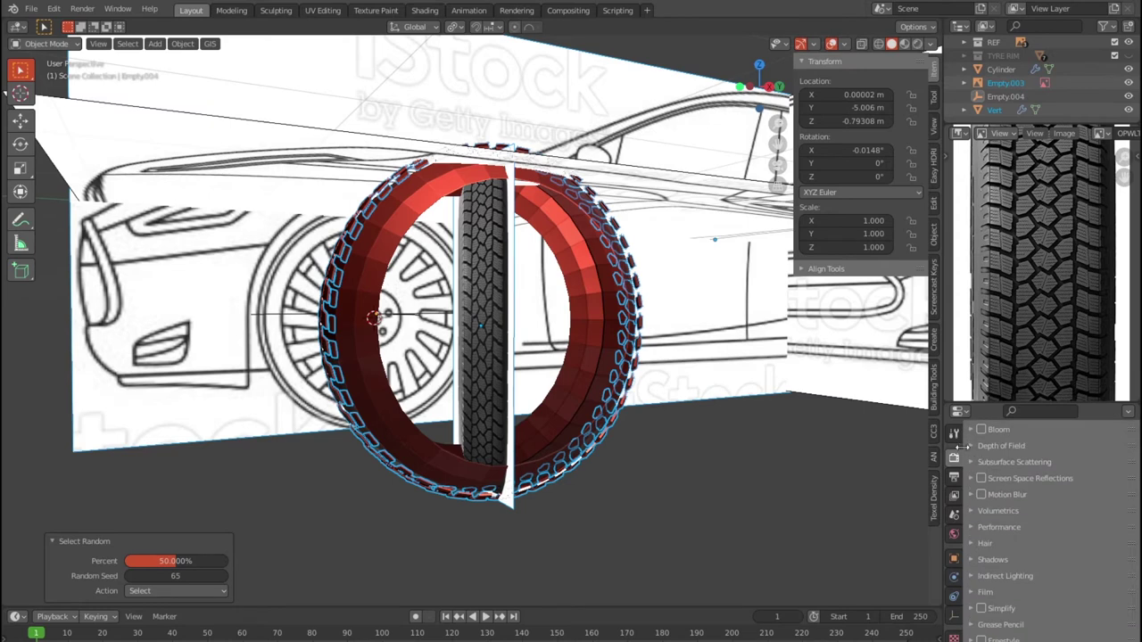
{"action": "left_click", "coordinate": [953, 434]}
{"action": "left_click", "coordinate": [954, 596]}
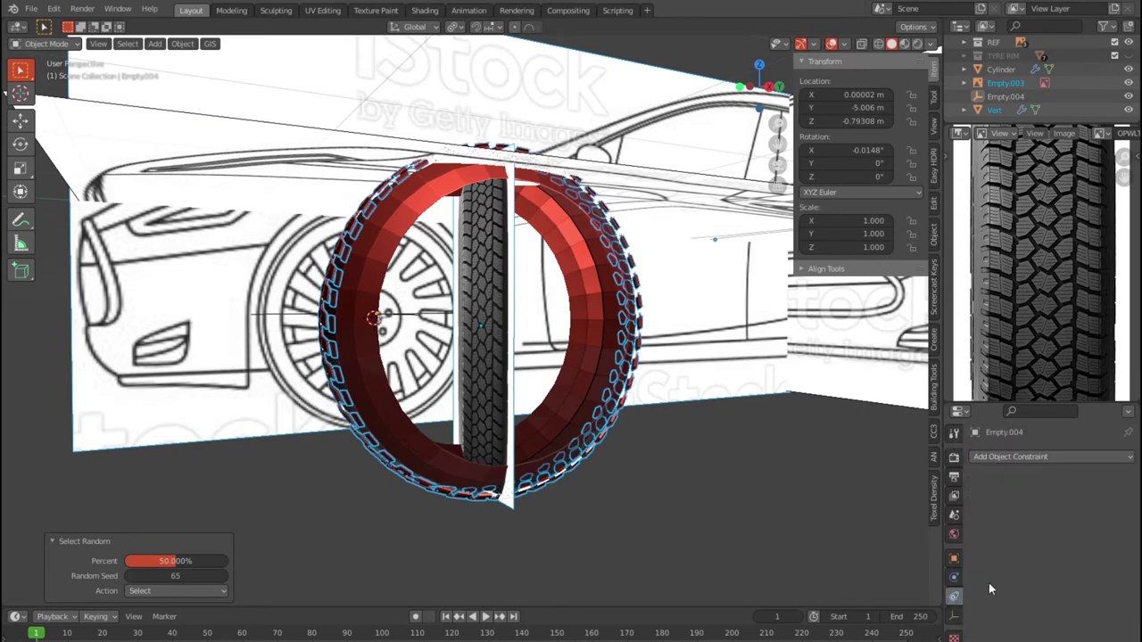
{"action": "left_click", "coordinate": [955, 578]}
{"action": "left_click", "coordinate": [954, 616]}
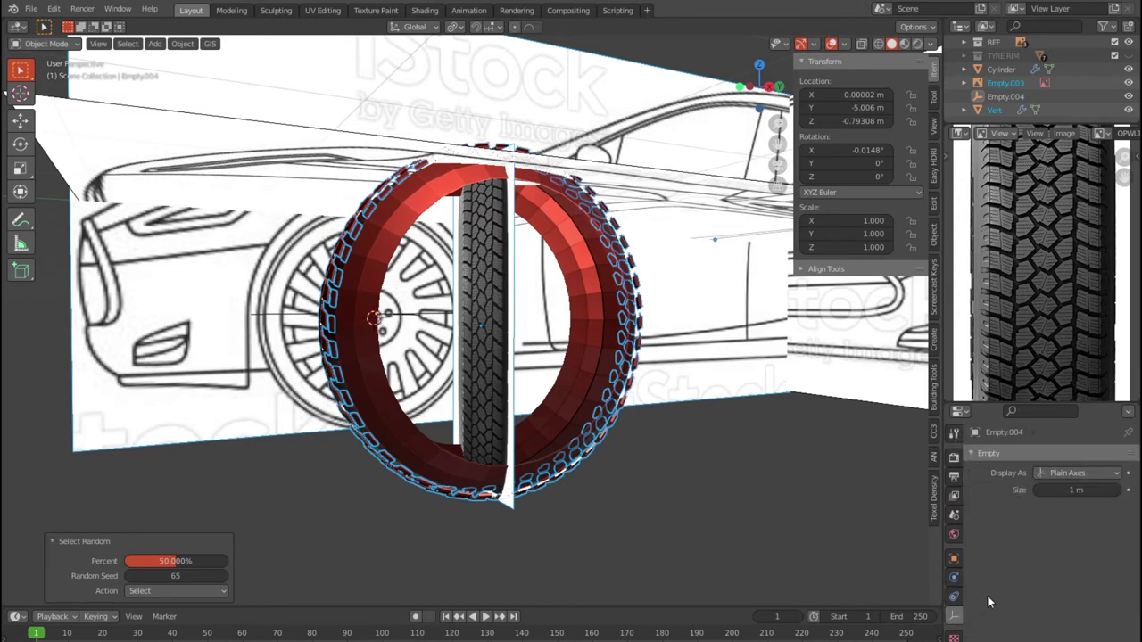
{"action": "left_click", "coordinate": [954, 636]}
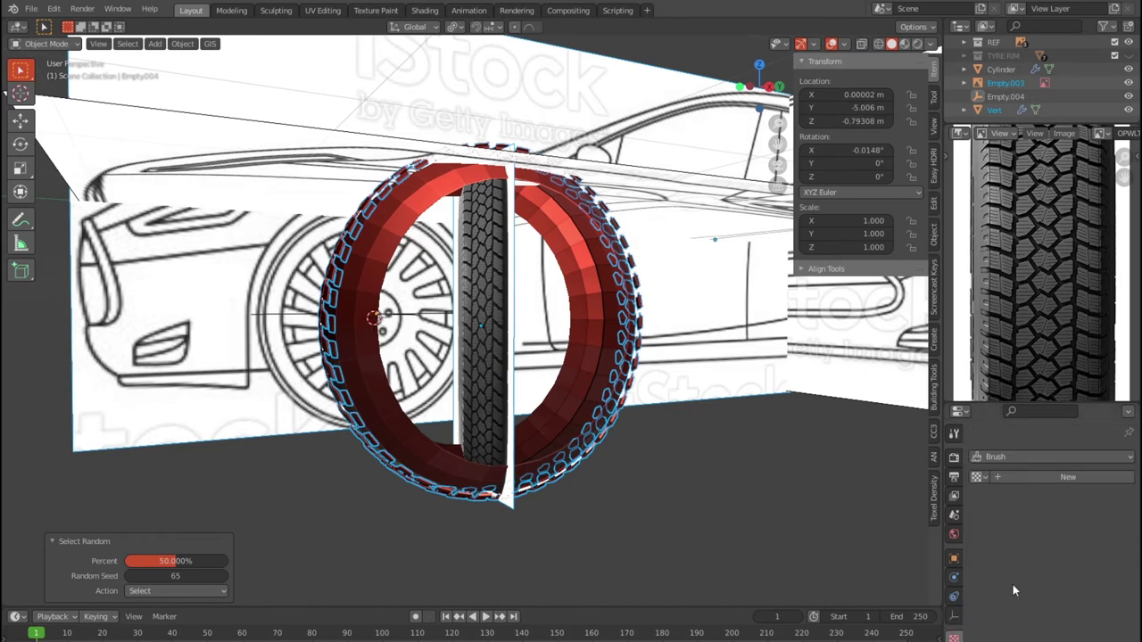
{"action": "left_click", "coordinate": [957, 516]}
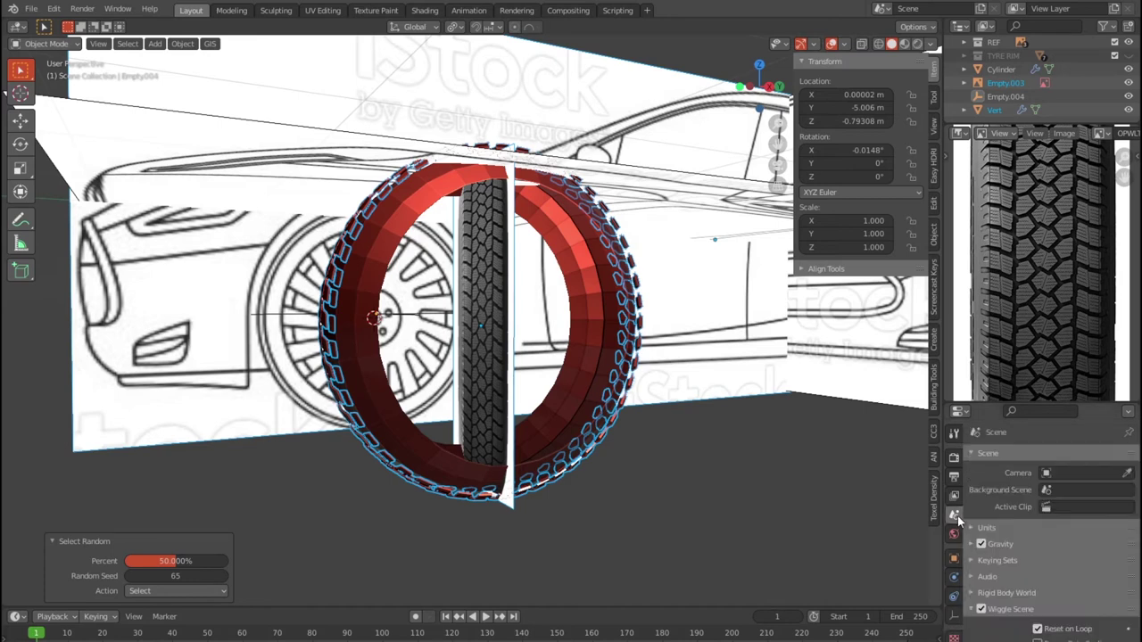
Step: Clear the tire's random selection, select the Vert tread object and show its modifier stack
{"action": "left_click", "coordinate": [682, 511]}
{"action": "left_click", "coordinate": [978, 110]}
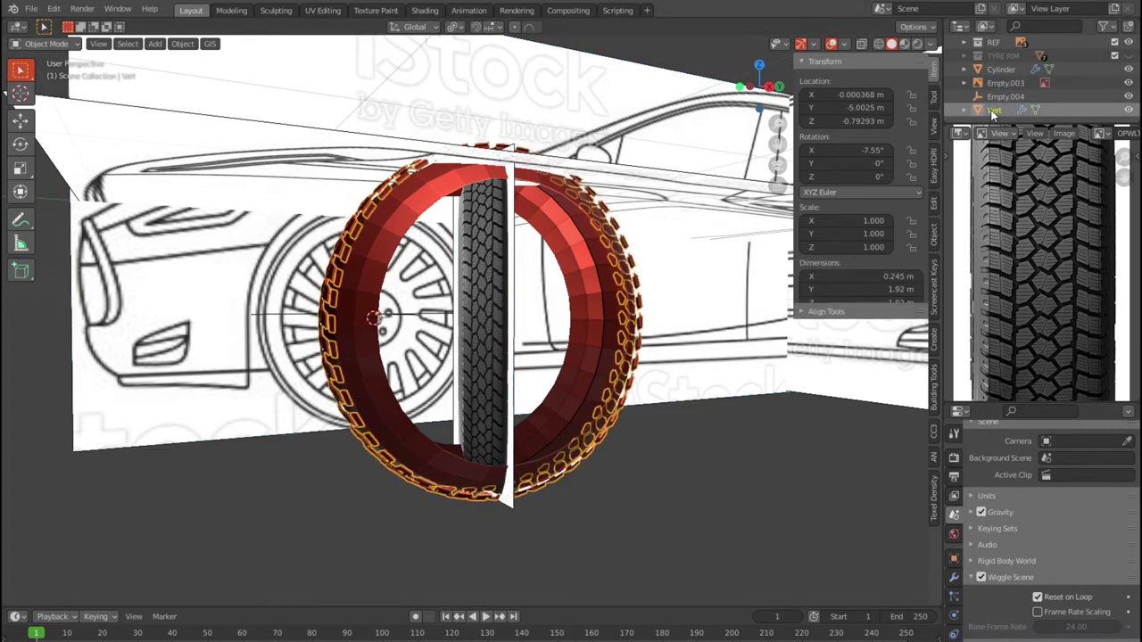
{"action": "left_click", "coordinate": [953, 433]}
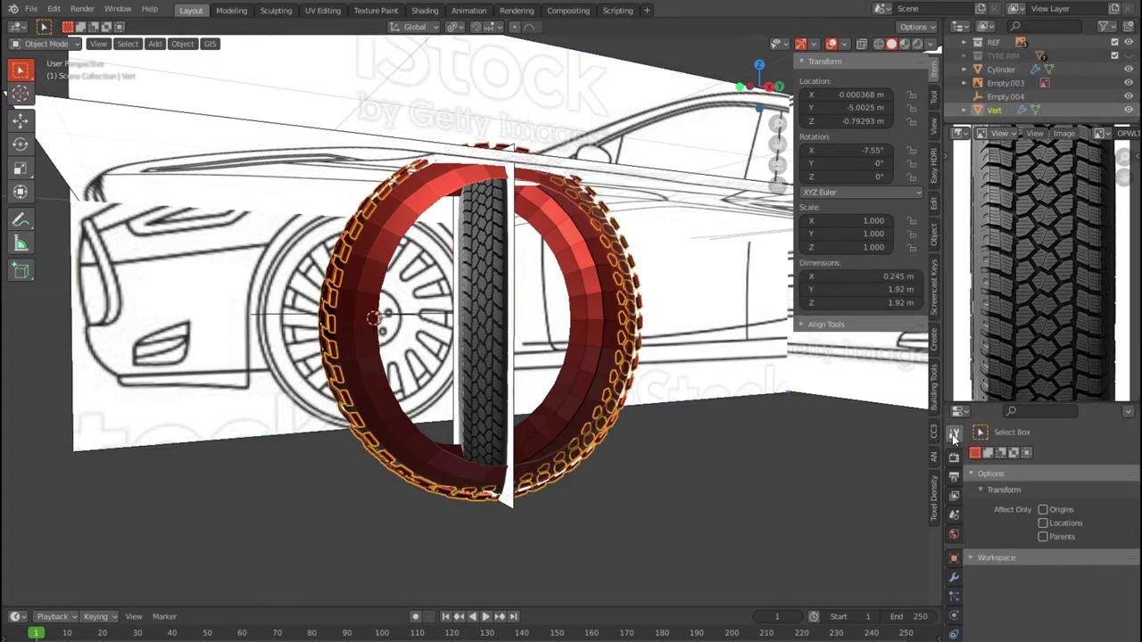
{"action": "left_click", "coordinate": [955, 498]}
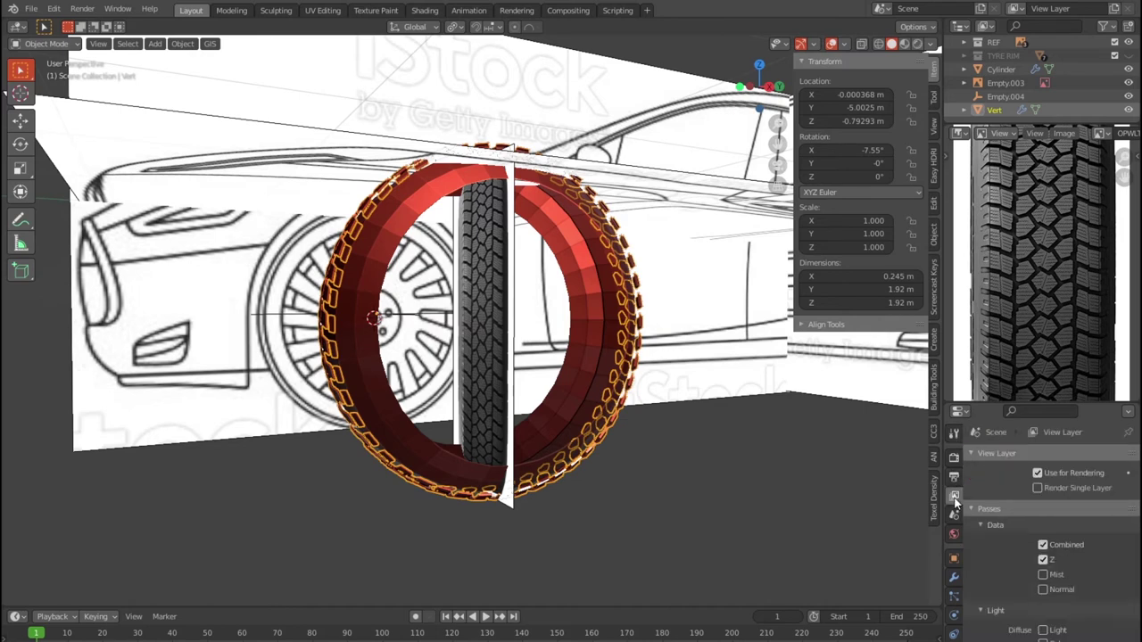
{"action": "left_click", "coordinate": [954, 477]}
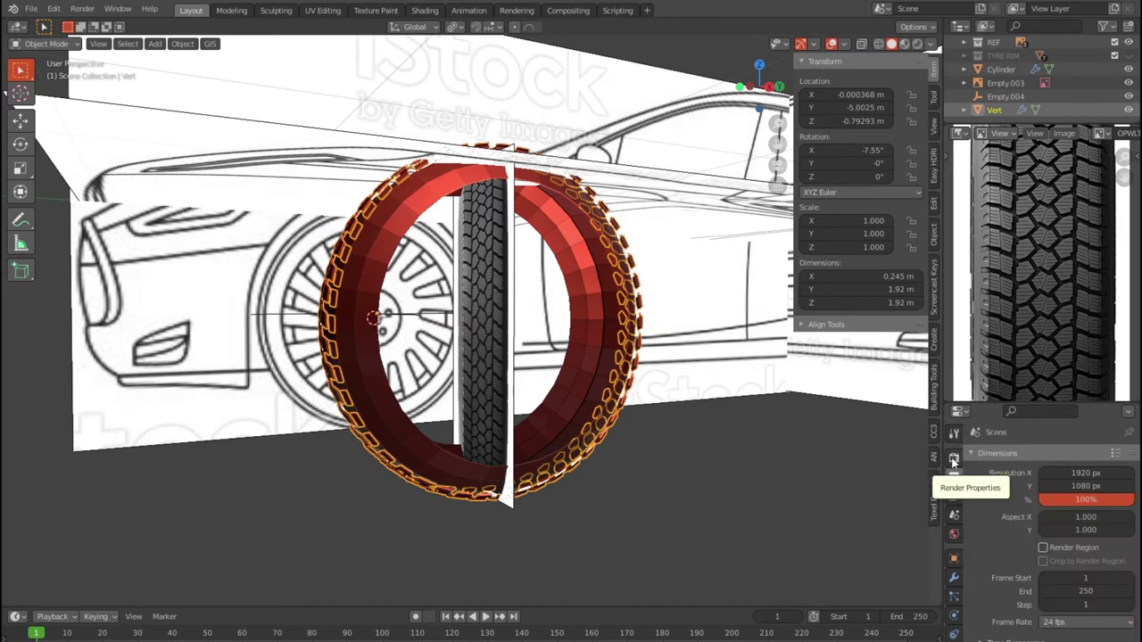
{"action": "scroll", "coordinate": [1046, 501], "scroll_direction": "down", "scroll_amount": 5}
{"action": "scroll", "coordinate": [1046, 501], "scroll_direction": "down", "scroll_amount": 1}
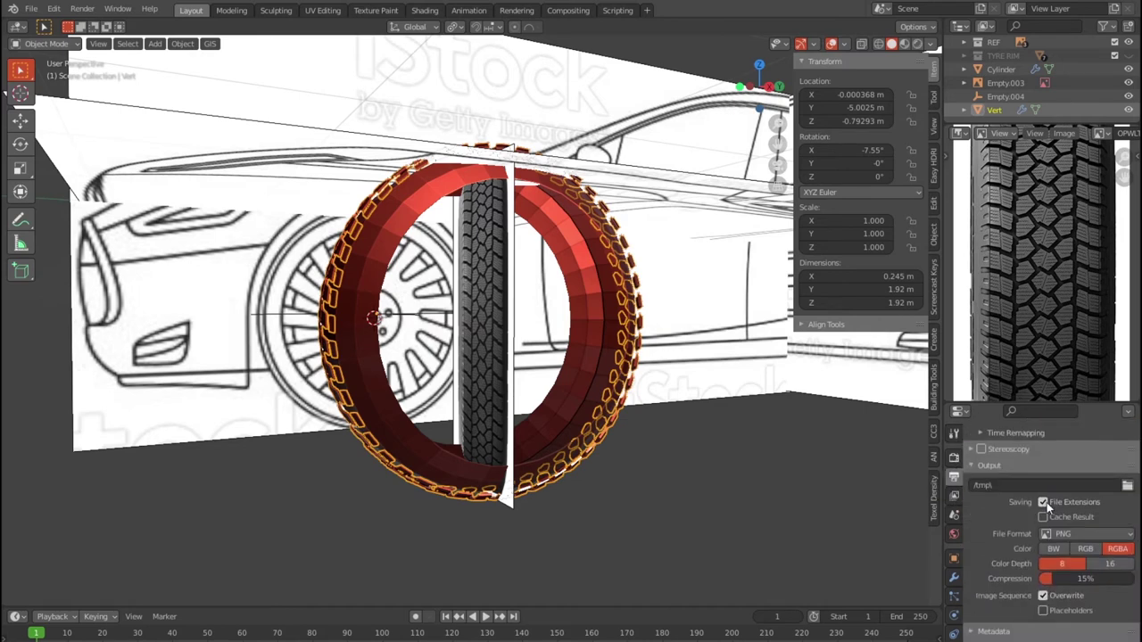
{"action": "scroll", "coordinate": [955, 564], "scroll_direction": "down", "scroll_amount": 3}
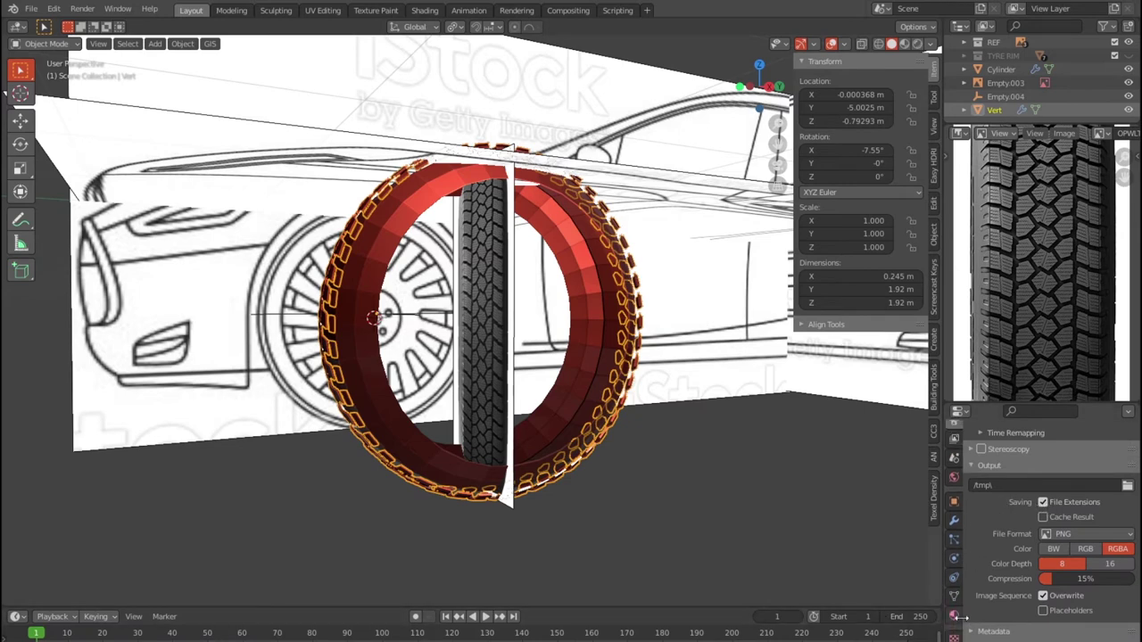
{"action": "left_click", "coordinate": [954, 523]}
Step: Set the Shrinkwrap Offset on the Vert tread blocks to 0.04 m
{"action": "scroll", "coordinate": [1064, 535], "scroll_direction": "down", "scroll_amount": 5}
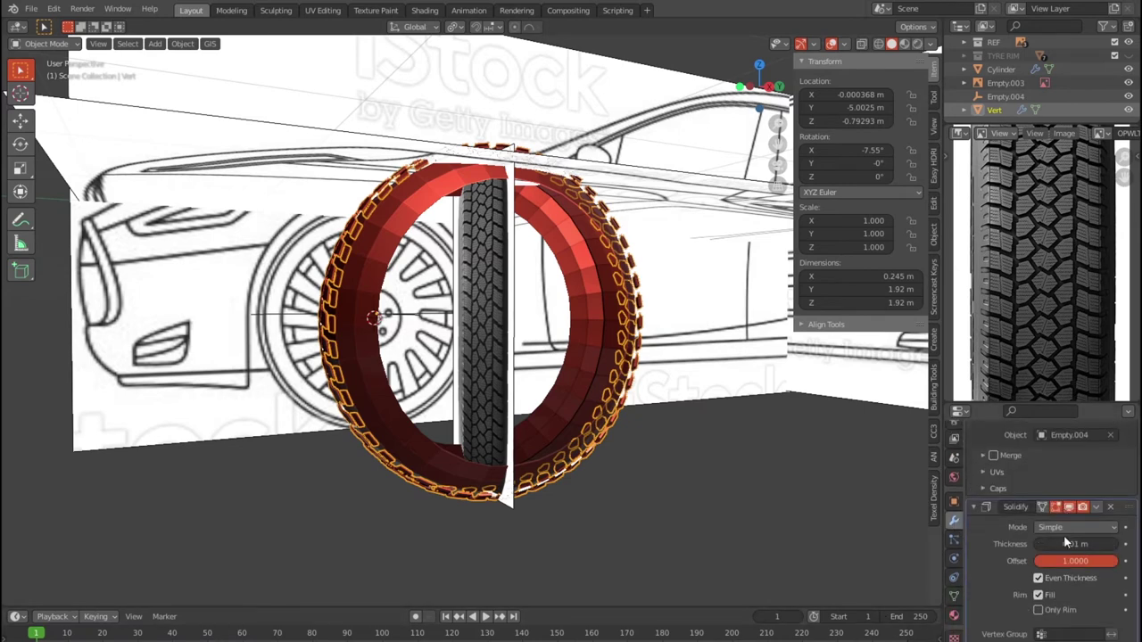
{"action": "scroll", "coordinate": [1066, 541], "scroll_direction": "up", "scroll_amount": 2}
{"action": "scroll", "coordinate": [1067, 541], "scroll_direction": "up", "scroll_amount": 2}
{"action": "scroll", "coordinate": [1068, 543], "scroll_direction": "up", "scroll_amount": 2}
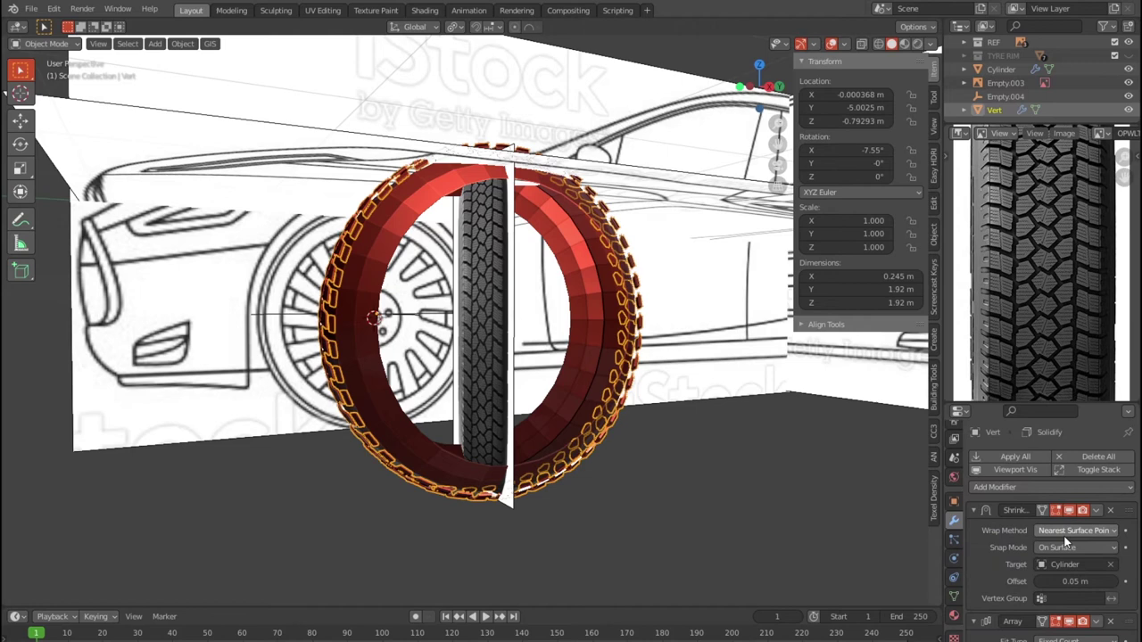
{"action": "scroll", "coordinate": [1070, 544], "scroll_direction": "up", "scroll_amount": 2}
{"action": "scroll", "coordinate": [1037, 525], "scroll_direction": "down", "scroll_amount": 1, "text": "ctrl"}
{"action": "scroll", "coordinate": [1037, 524], "scroll_direction": "down", "scroll_amount": 1, "text": "ctrl"}
{"action": "middle_click_drag", "start_coordinate": [786, 549], "coordinate": [551, 538]}
{"action": "key", "text": "shift+r"}
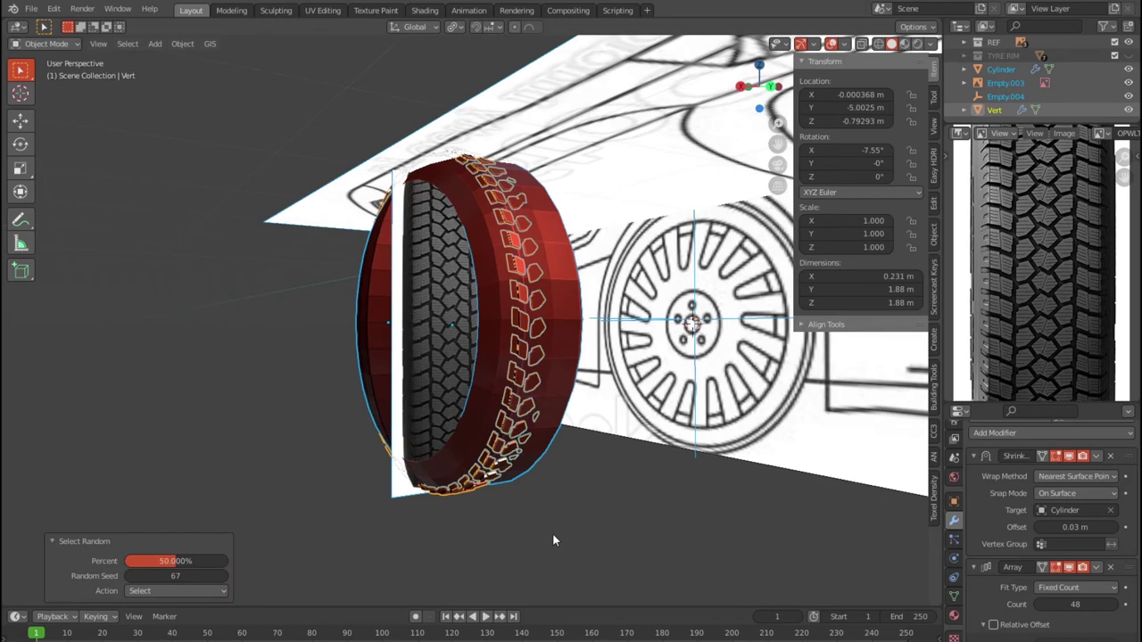
{"action": "left_click", "coordinate": [1114, 528]}
Step: Test Solidify Thickness at 0 m, restore it to 0.01 m, and orbit around the tire to check
{"action": "mouse_move", "coordinate": [892, 551]}
{"action": "middle_mouse_down"}
{"action": "mouse_move", "coordinate": [795, 551]}
{"action": "mouse_move", "coordinate": [933, 559]}
{"action": "mouse_move", "coordinate": [734, 509]}
{"action": "mouse_move", "coordinate": [716, 482]}
{"action": "mouse_move", "coordinate": [514, 444]}
{"action": "mouse_move", "coordinate": [489, 466]}
{"action": "mouse_move", "coordinate": [591, 462]}
{"action": "mouse_move", "coordinate": [617, 489]}
{"action": "mouse_move", "coordinate": [639, 456]}
{"action": "middle_mouse_up"}
{"action": "scroll", "coordinate": [1105, 576], "scroll_direction": "down", "scroll_amount": 3}
{"action": "scroll", "coordinate": [1106, 580], "scroll_direction": "down", "scroll_amount": 3}
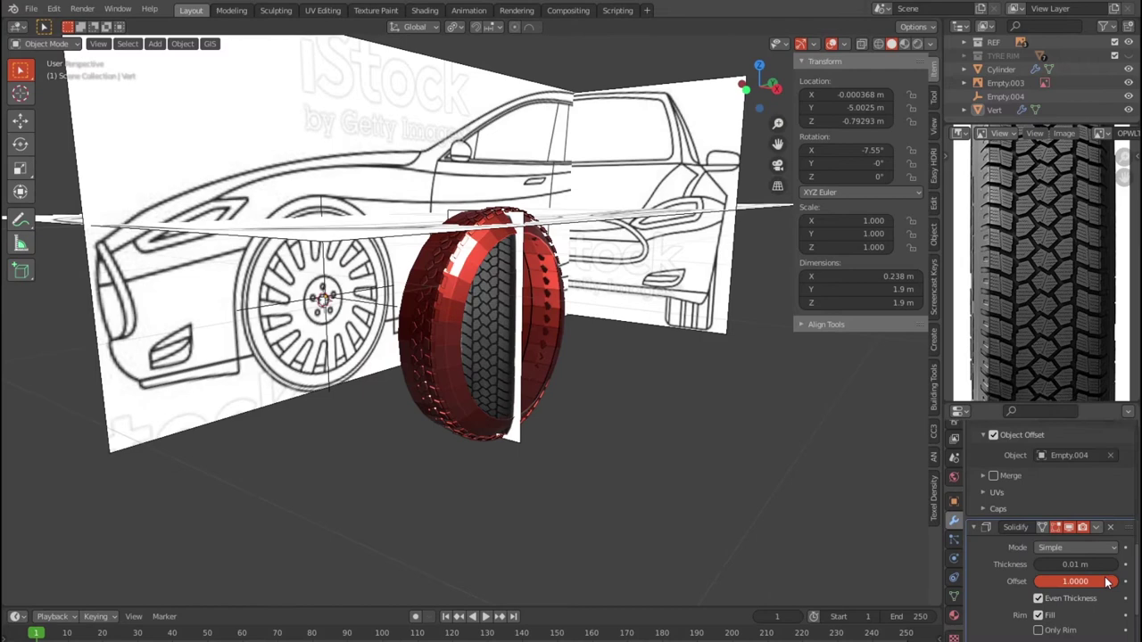
{"action": "left_click", "coordinate": [1036, 568]}
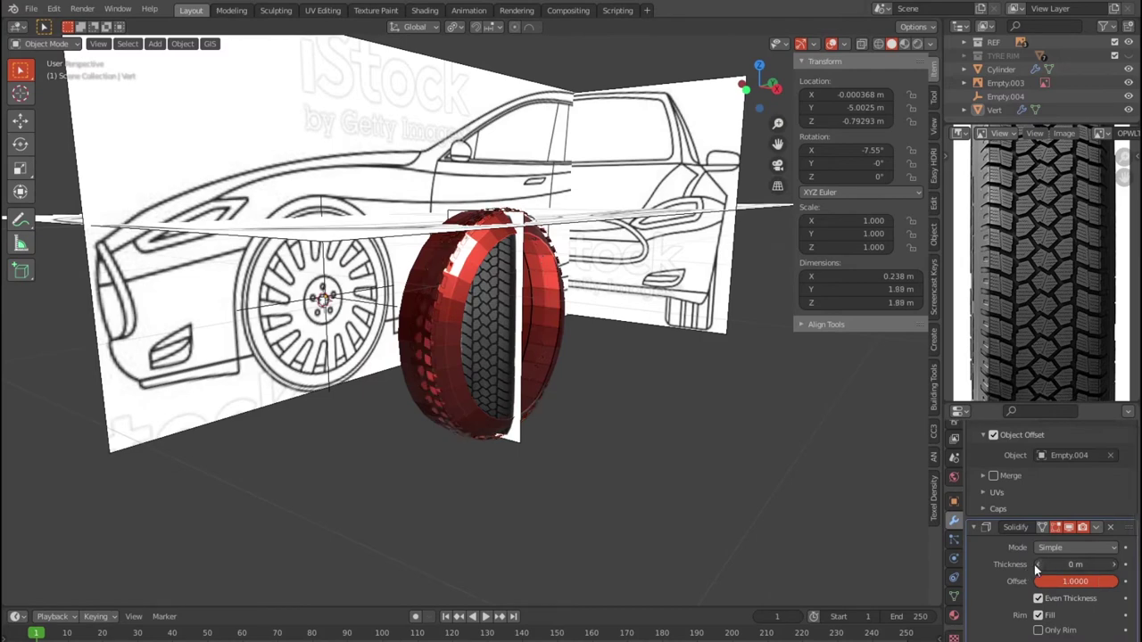
{"action": "key", "text": "KP_Decimal"}
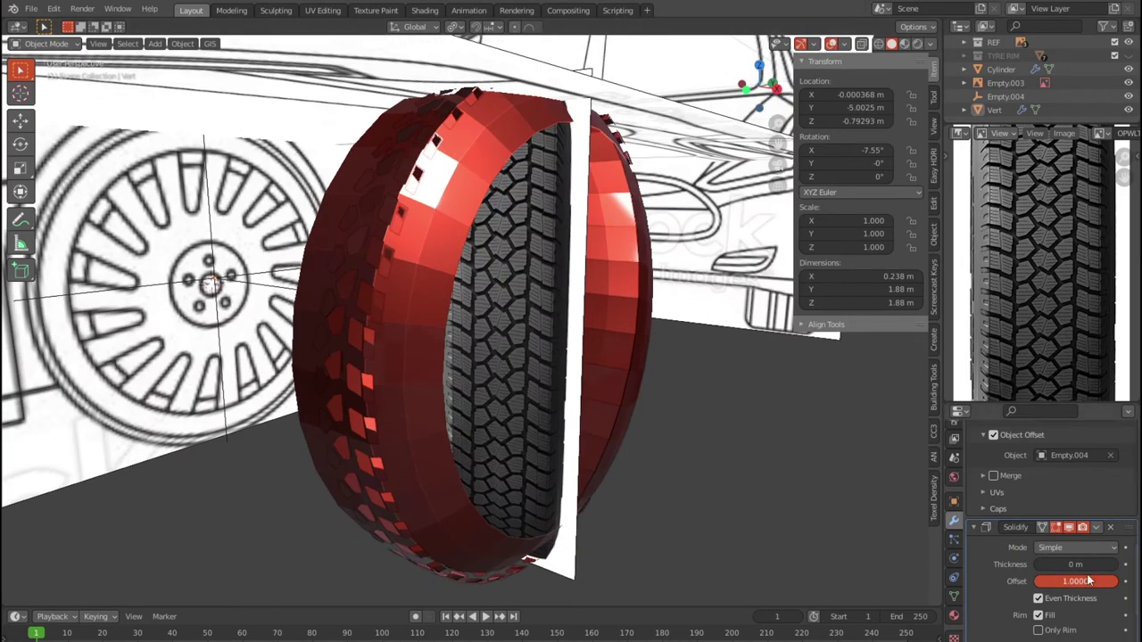
{"action": "left_click", "coordinate": [1115, 565]}
{"action": "mouse_move", "coordinate": [696, 522]}
{"action": "middle_mouse_down"}
{"action": "mouse_move", "coordinate": [623, 495]}
{"action": "mouse_move", "coordinate": [587, 496]}
{"action": "mouse_move", "coordinate": [640, 502]}
{"action": "mouse_move", "coordinate": [601, 510]}
{"action": "mouse_move", "coordinate": [586, 504]}
{"action": "mouse_move", "coordinate": [598, 494]}
{"action": "mouse_move", "coordinate": [693, 509]}
{"action": "mouse_move", "coordinate": [670, 487]}
{"action": "mouse_move", "coordinate": [745, 550]}
{"action": "mouse_move", "coordinate": [698, 545]}
{"action": "mouse_move", "coordinate": [683, 526]}
{"action": "middle_mouse_up"}
{"action": "mouse_move", "coordinate": [625, 384]}
{"action": "middle_mouse_down"}
{"action": "mouse_move", "coordinate": [595, 397]}
{"action": "mouse_move", "coordinate": [588, 377]}
{"action": "mouse_move", "coordinate": [544, 385]}
{"action": "middle_mouse_up"}
{"action": "scroll", "coordinate": [584, 400], "scroll_direction": "up", "scroll_amount": 5}
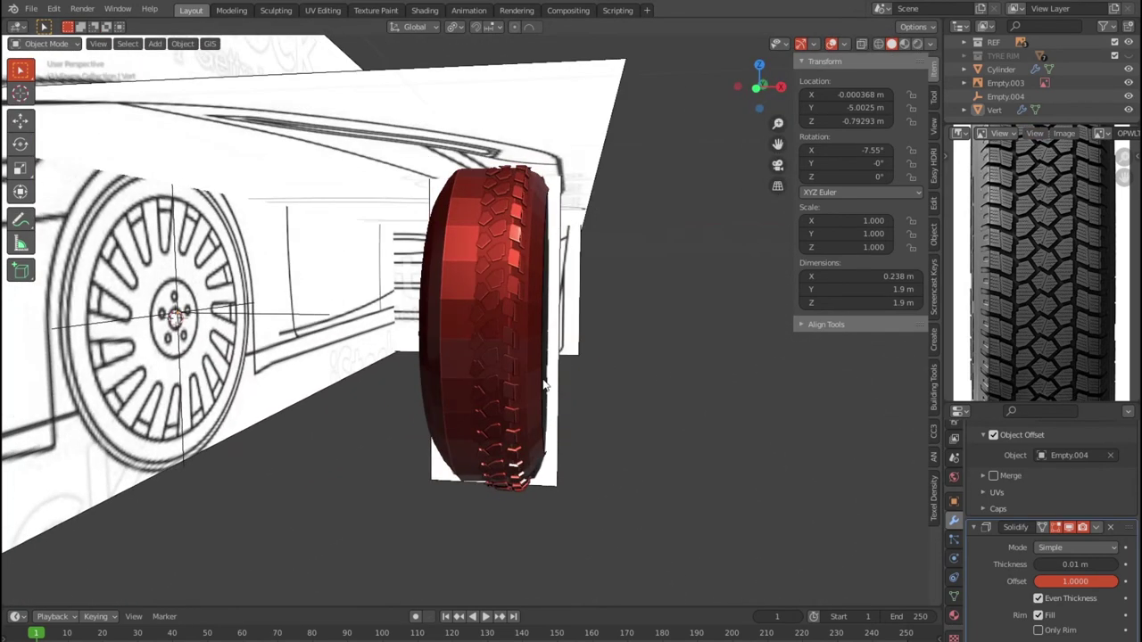
Step: Switch to front orthographic view, toggle Edit Mode on and off, and duplicate the tread-block object
{"action": "key", "text": "KP_1"}
{"action": "scroll", "coordinate": [571, 374], "scroll_direction": "up", "scroll_amount": 4}
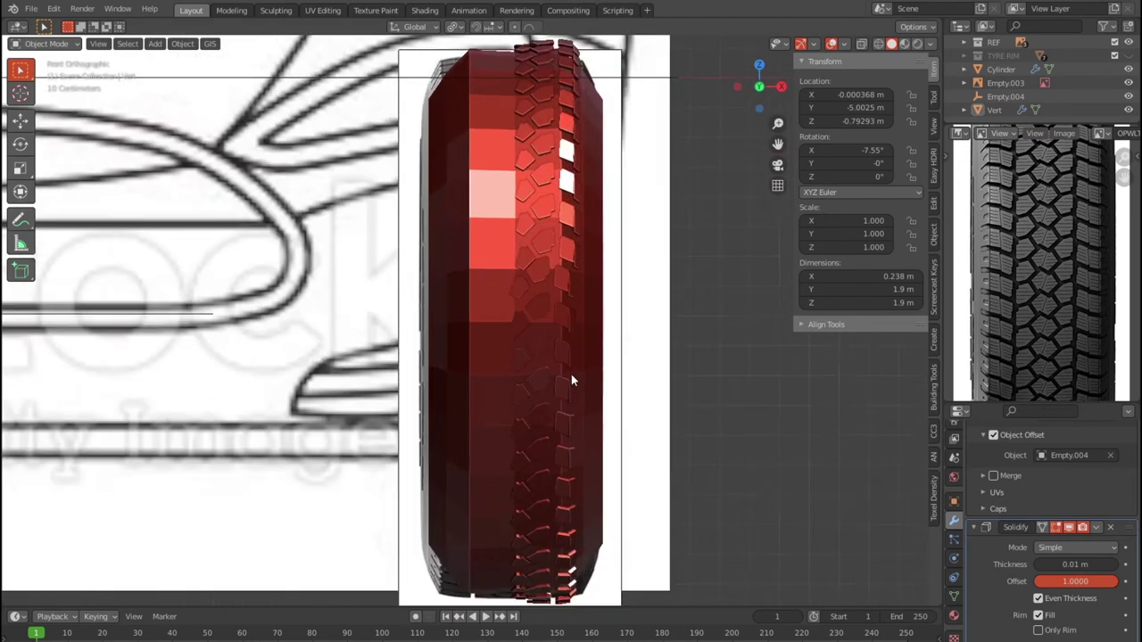
{"action": "scroll", "coordinate": [573, 372], "scroll_direction": "up", "scroll_amount": 5}
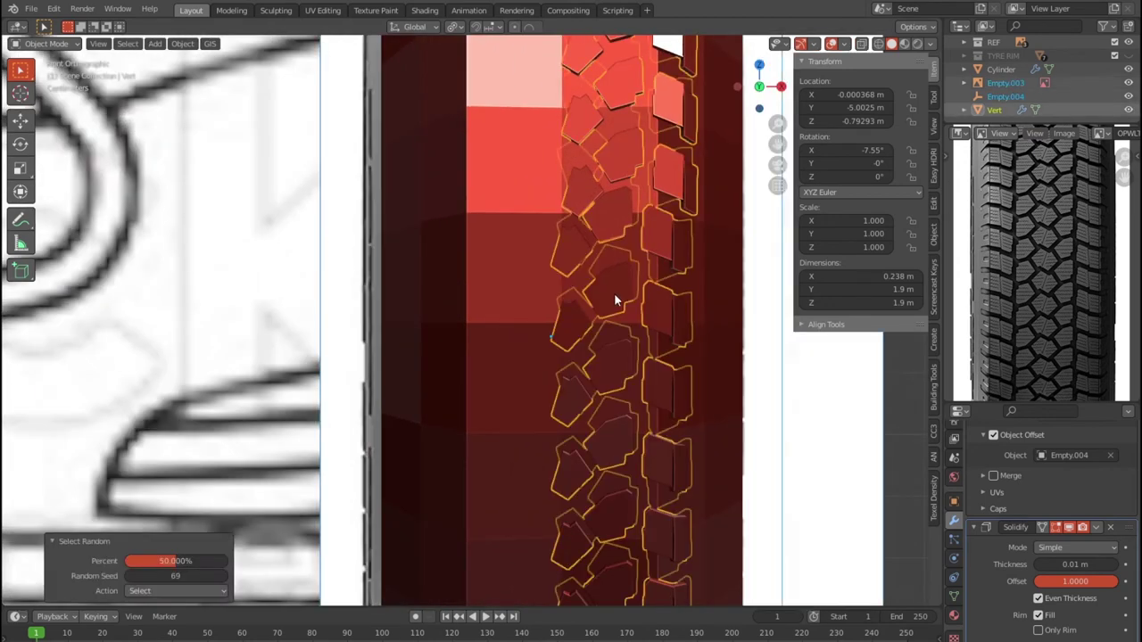
{"action": "key", "text": "Tab"}
{"action": "scroll", "coordinate": [638, 301], "scroll_direction": "down", "scroll_amount": 1}
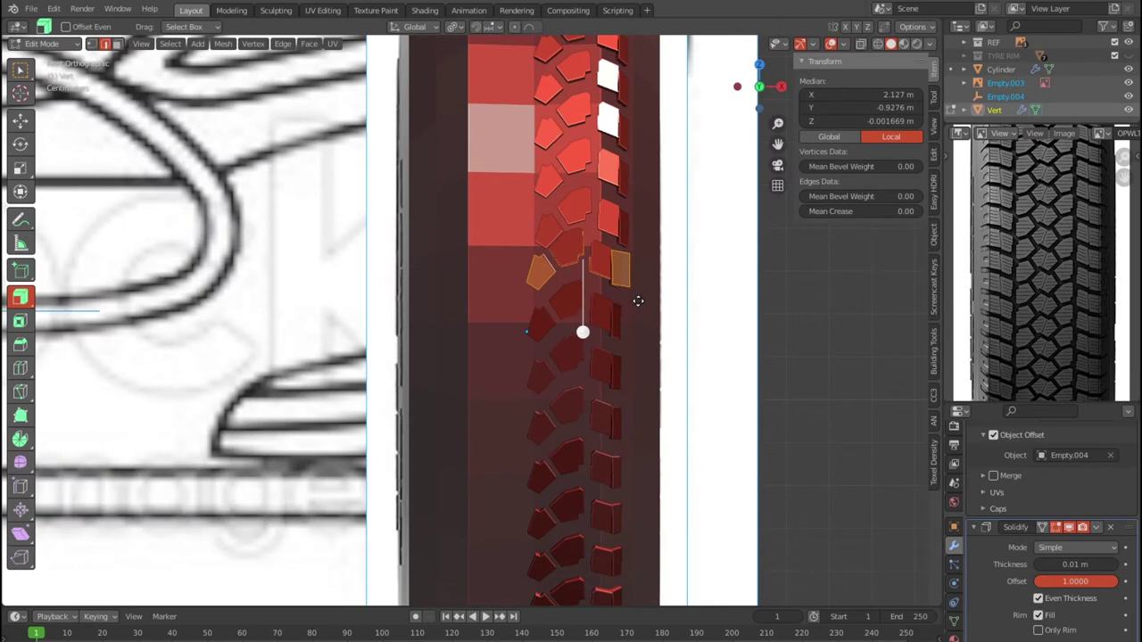
{"action": "key", "text": "Tab"}
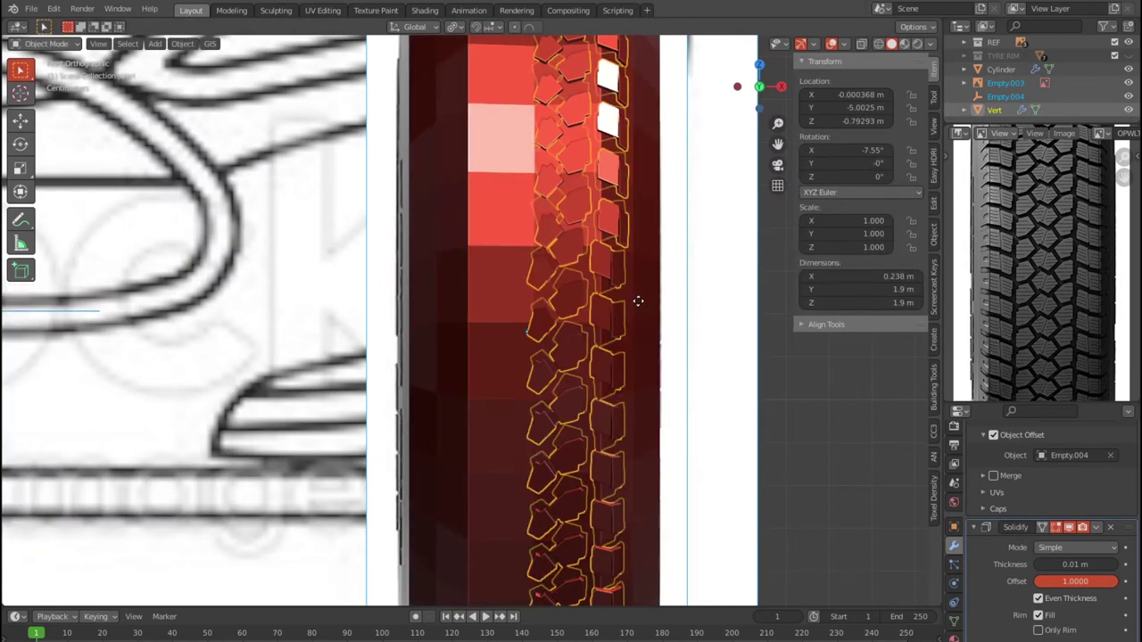
{"action": "key", "text": "shift+d"}
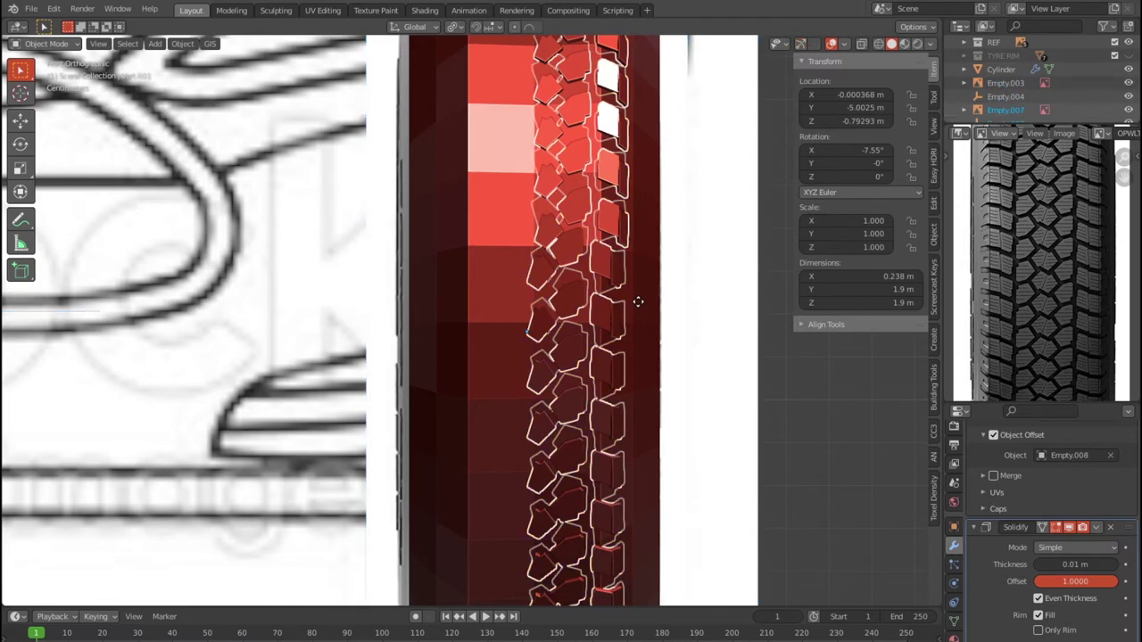
Step: Keep the first copy in place, duplicate Vert in place as Vert.002, and collapse Shrinkwrap
{"action": "right_click", "coordinate": [546, 294]}
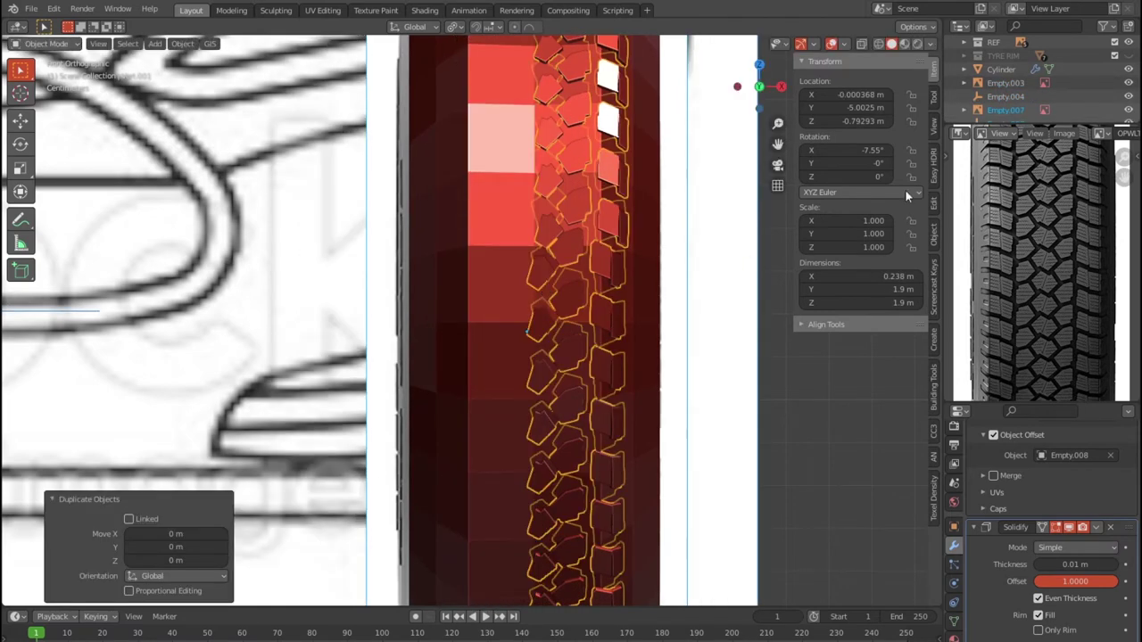
{"action": "scroll", "coordinate": [1008, 114], "scroll_direction": "down", "scroll_amount": 2}
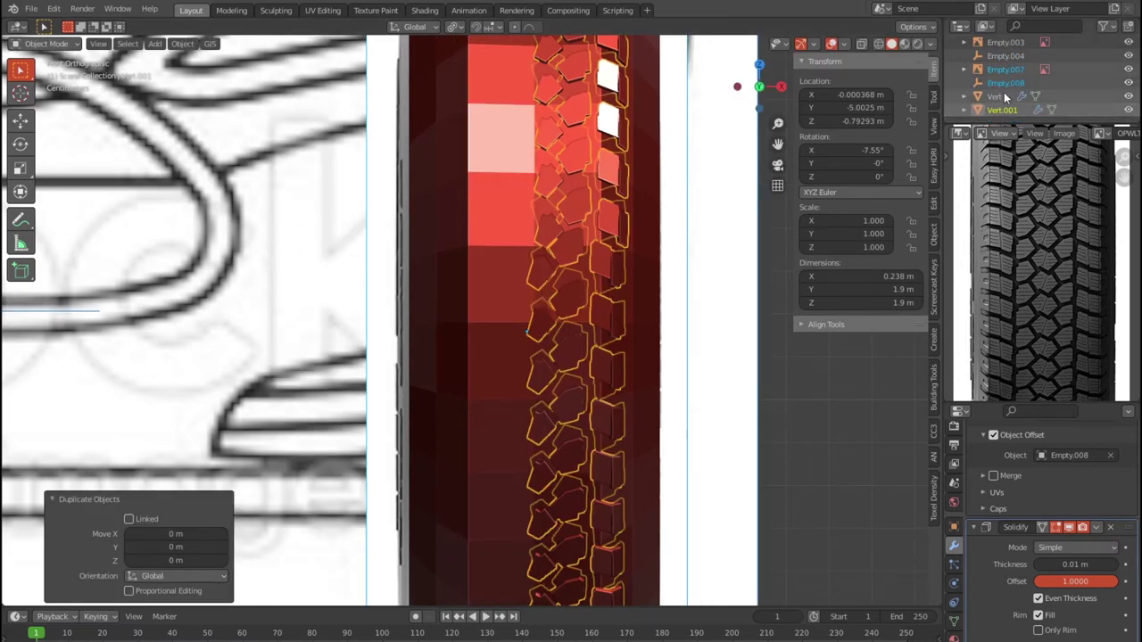
{"action": "left_click", "coordinate": [996, 97]}
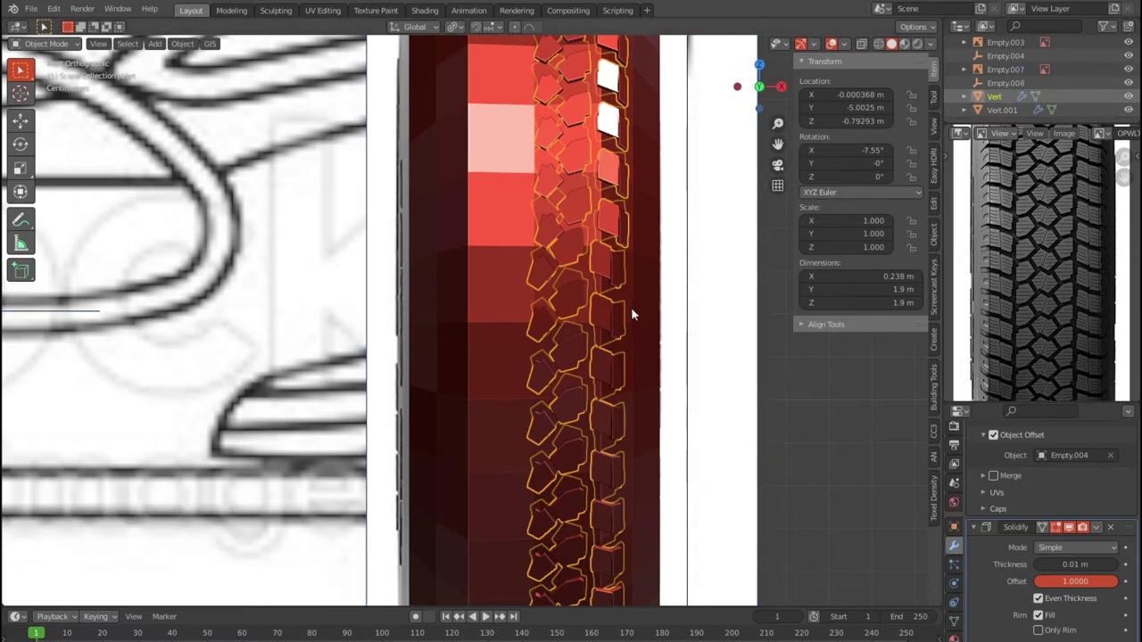
{"action": "key", "text": "shift+d"}
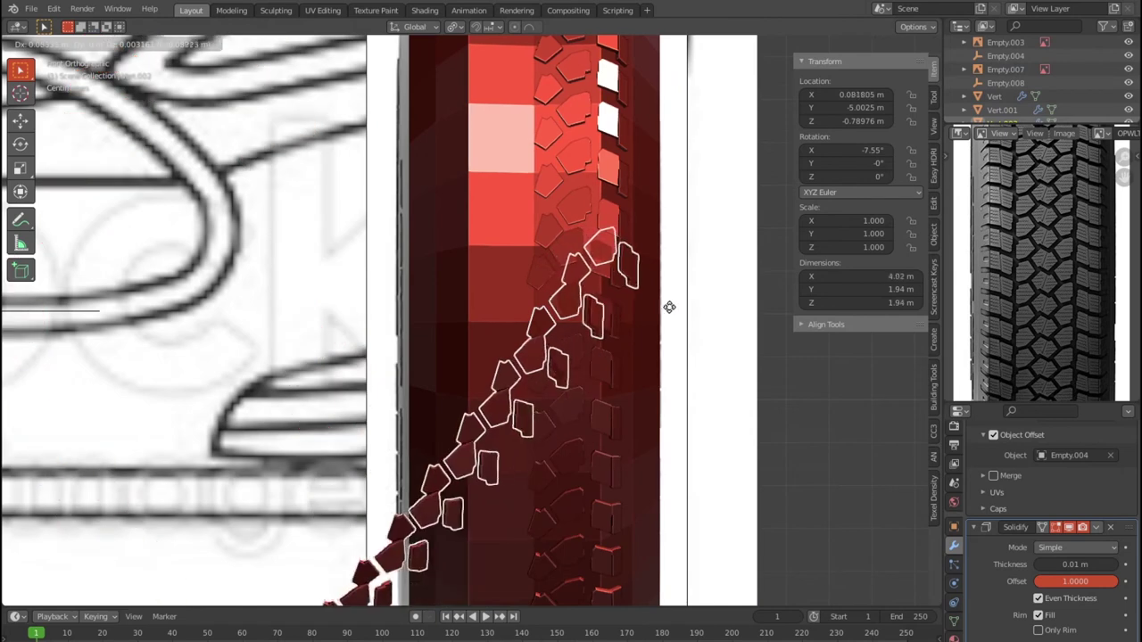
{"action": "right_click", "coordinate": [643, 303]}
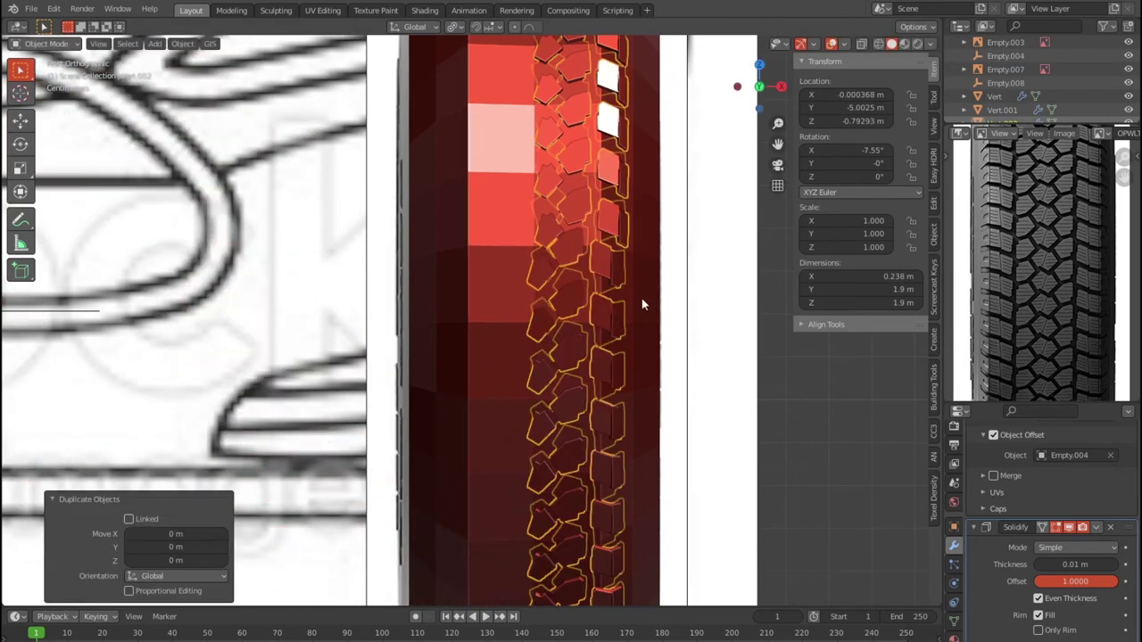
{"action": "scroll", "coordinate": [1056, 492], "scroll_direction": "up", "scroll_amount": 4}
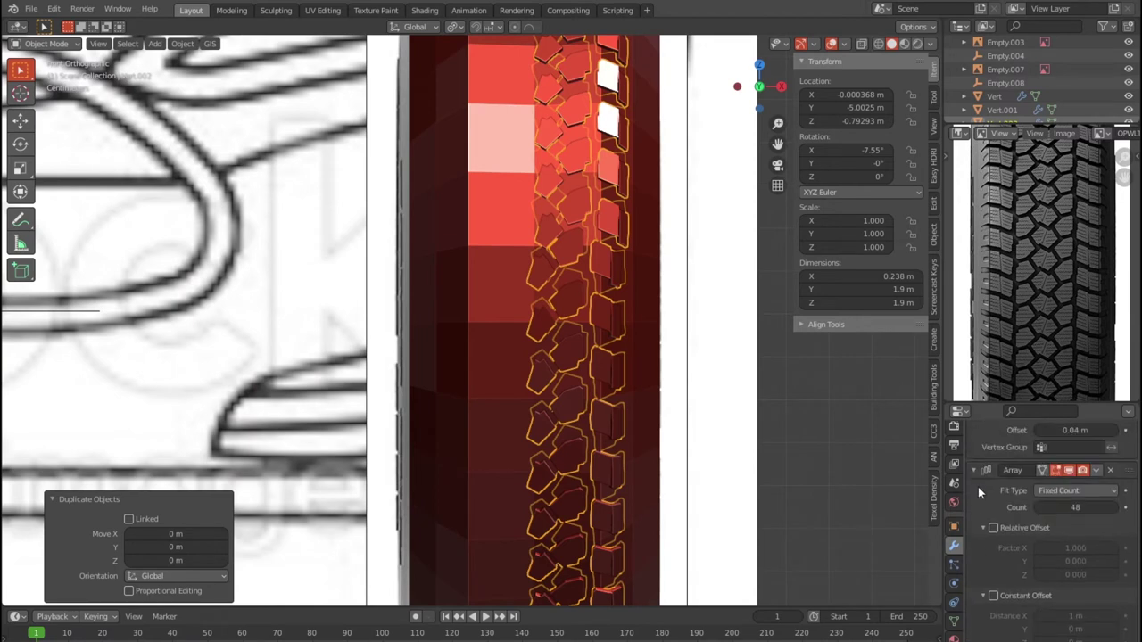
{"action": "scroll", "coordinate": [985, 475], "scroll_direction": "up", "scroll_amount": 10}
{"action": "left_click", "coordinate": [974, 512]}
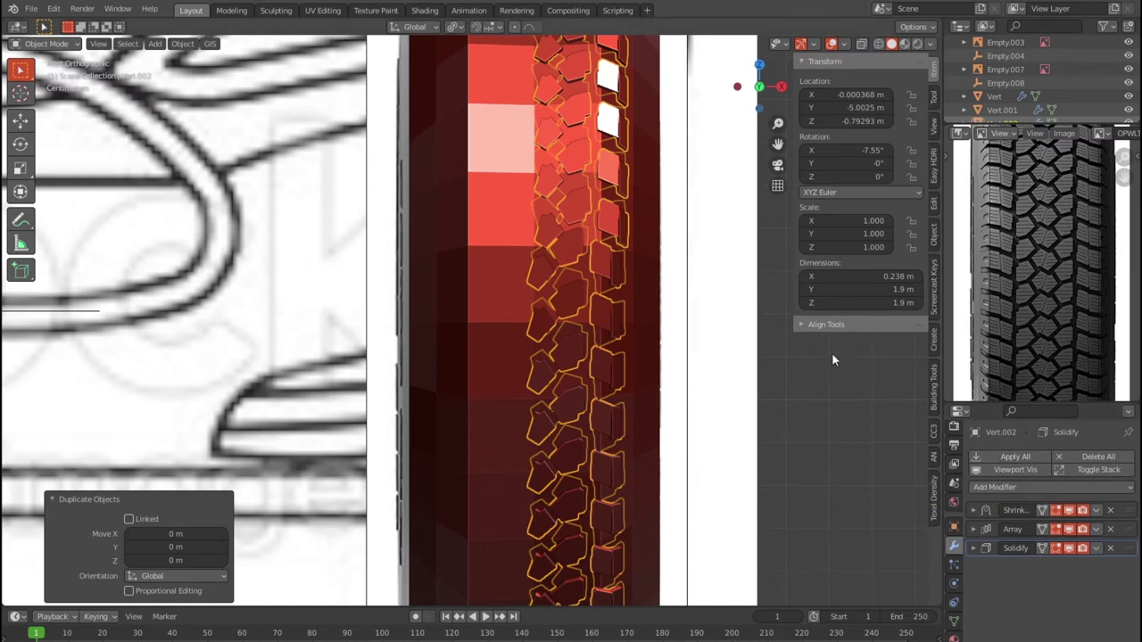
Step: Make a third in-place tread copy, Vert.003, and select it in the Outliner
{"action": "key", "text": "shift+d"}
{"action": "key", "text": "x"}
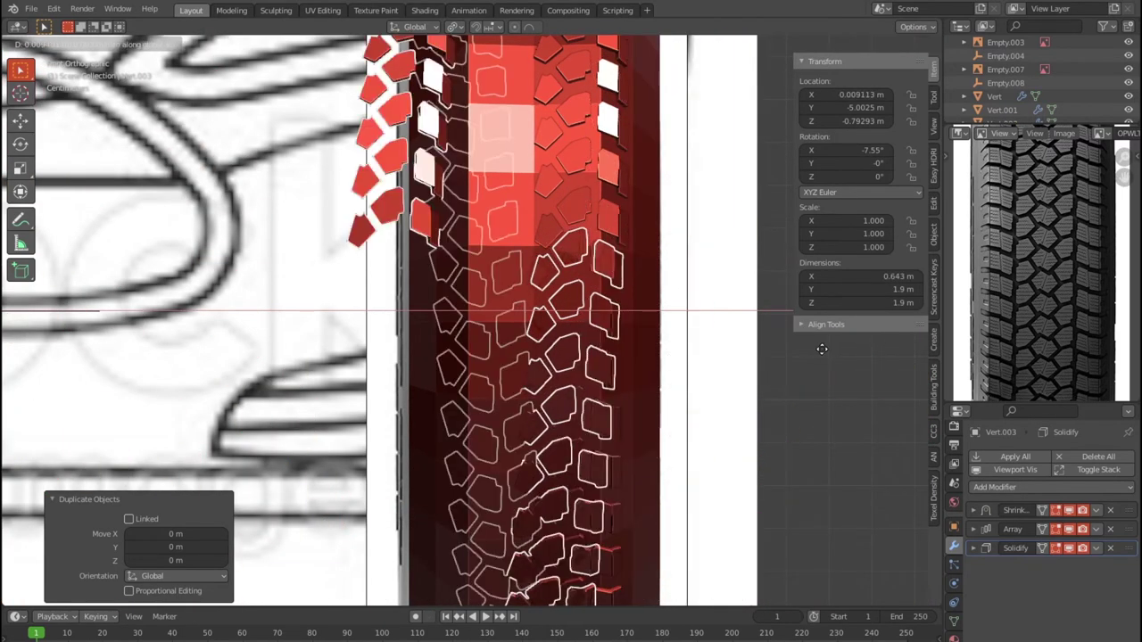
{"action": "left_click", "coordinate": [834, 351]}
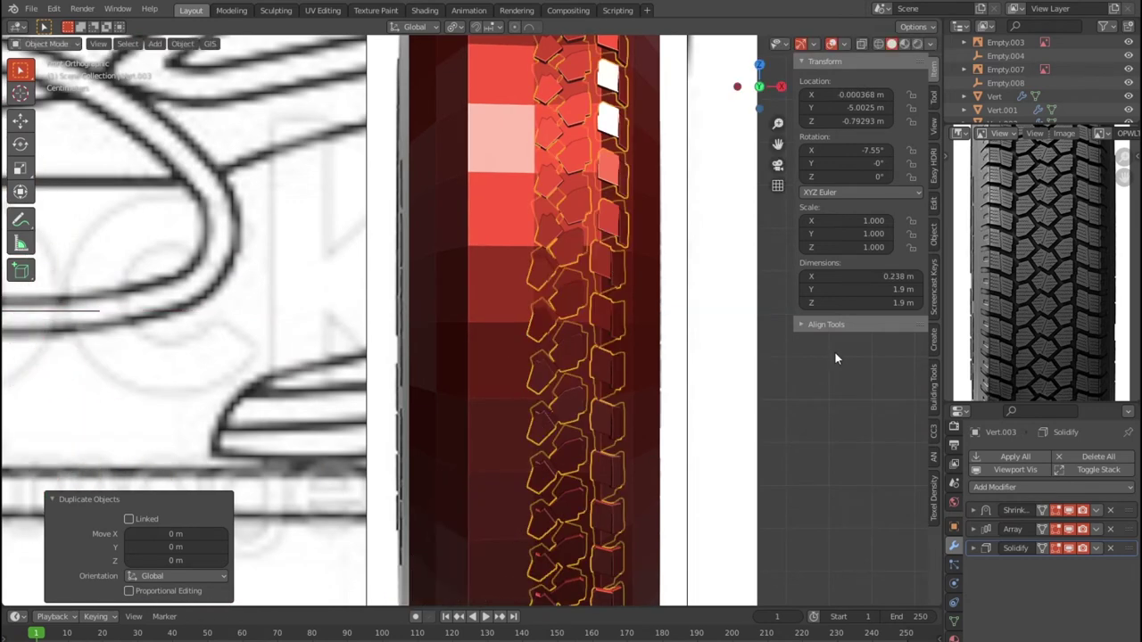
{"action": "key", "text": "KP_Decimal"}
{"action": "scroll", "coordinate": [804, 419], "scroll_direction": "down", "scroll_amount": 4}
{"action": "scroll", "coordinate": [1038, 101], "scroll_direction": "down", "scroll_amount": 1}
{"action": "scroll", "coordinate": [1038, 100], "scroll_direction": "down", "scroll_amount": 1}
{"action": "left_click", "coordinate": [1014, 109]}
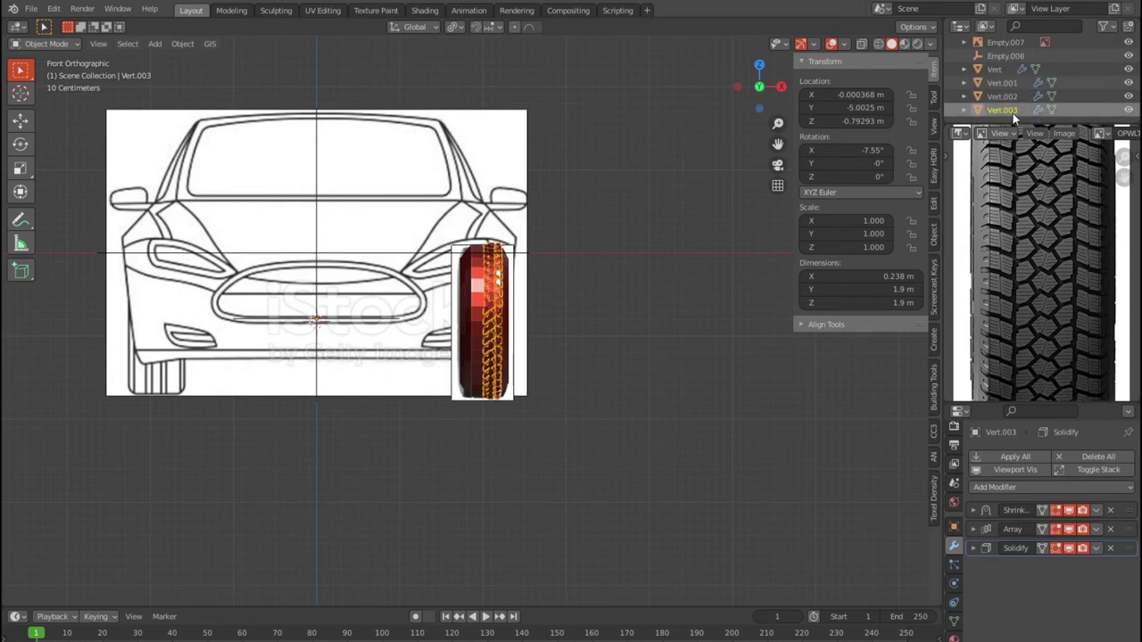
Step: Duplicate Vert.001 in place as Vert.004 and collapse its Shrinkwrap and Array panels
{"action": "key", "text": "Up"}
{"action": "key", "text": "Up"}
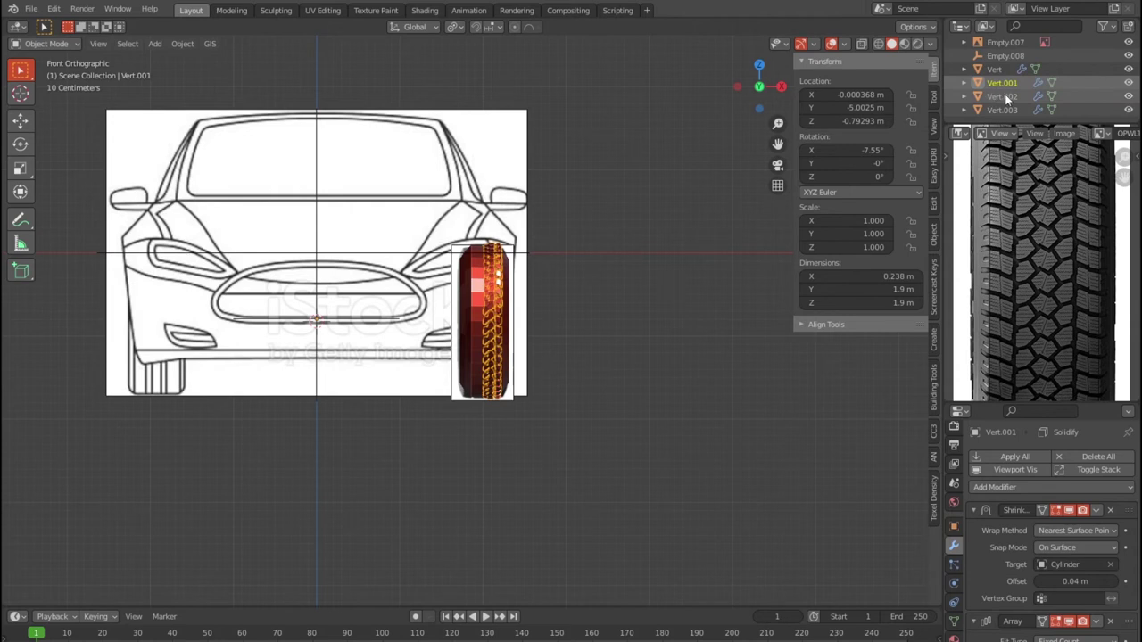
{"action": "key", "text": "Down"}
{"action": "key", "text": "Down"}
{"action": "key", "text": "Up"}
{"action": "key", "text": "Down"}
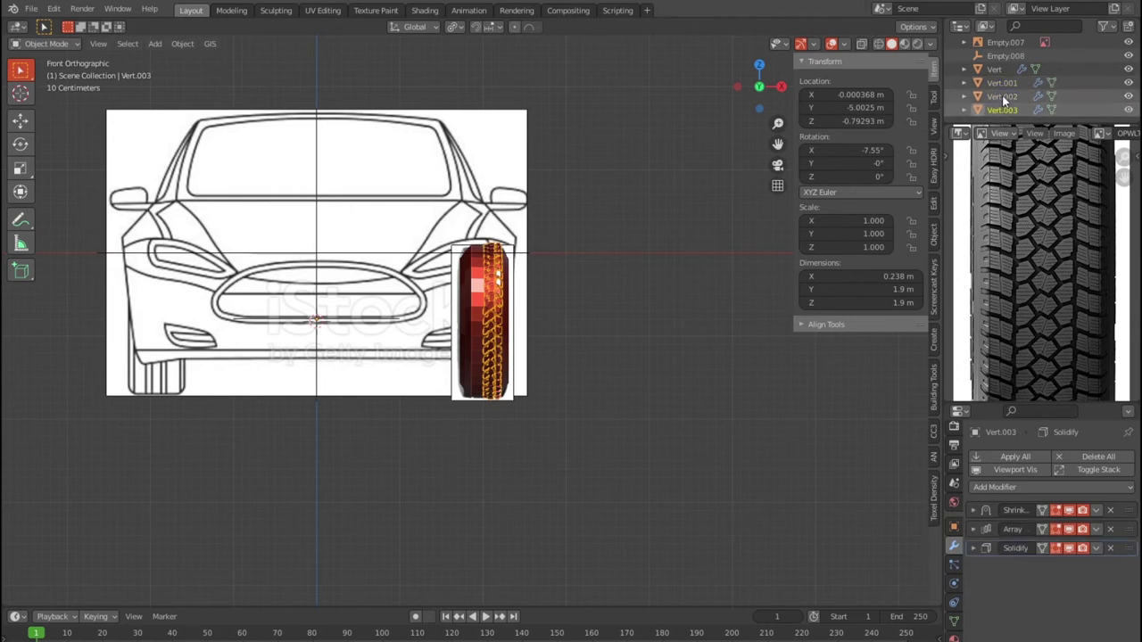
{"action": "left_click", "coordinate": [1000, 85]}
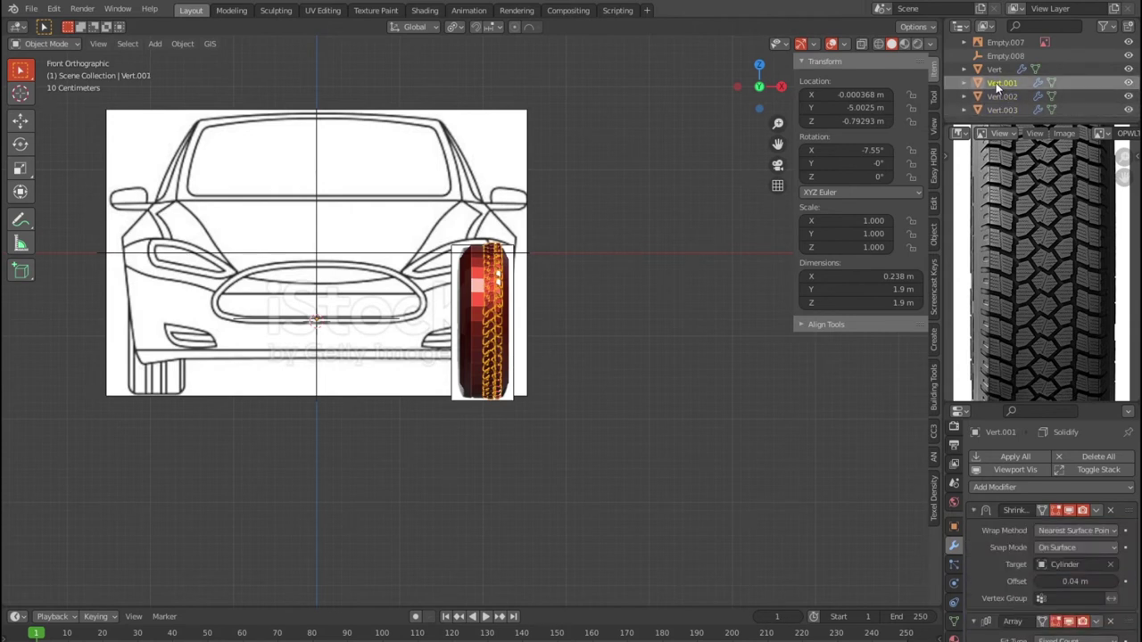
{"action": "key", "text": "shift+d"}
{"action": "right_click", "coordinate": [734, 310]}
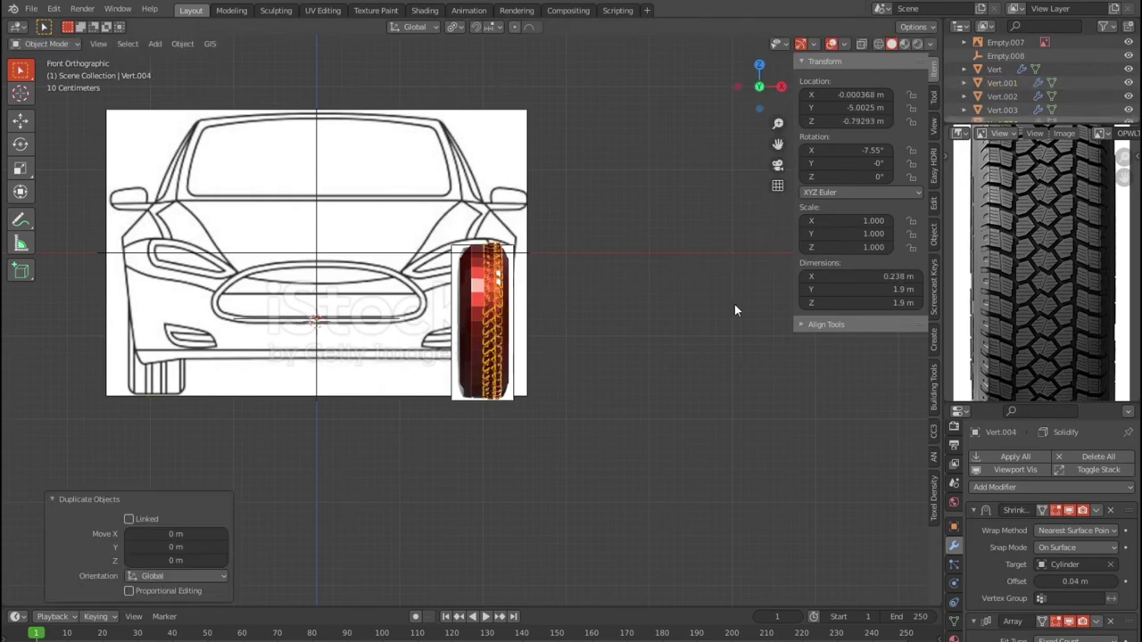
{"action": "left_click", "coordinate": [973, 510]}
{"action": "left_click", "coordinate": [976, 529]}
{"action": "left_click", "coordinate": [976, 529]}
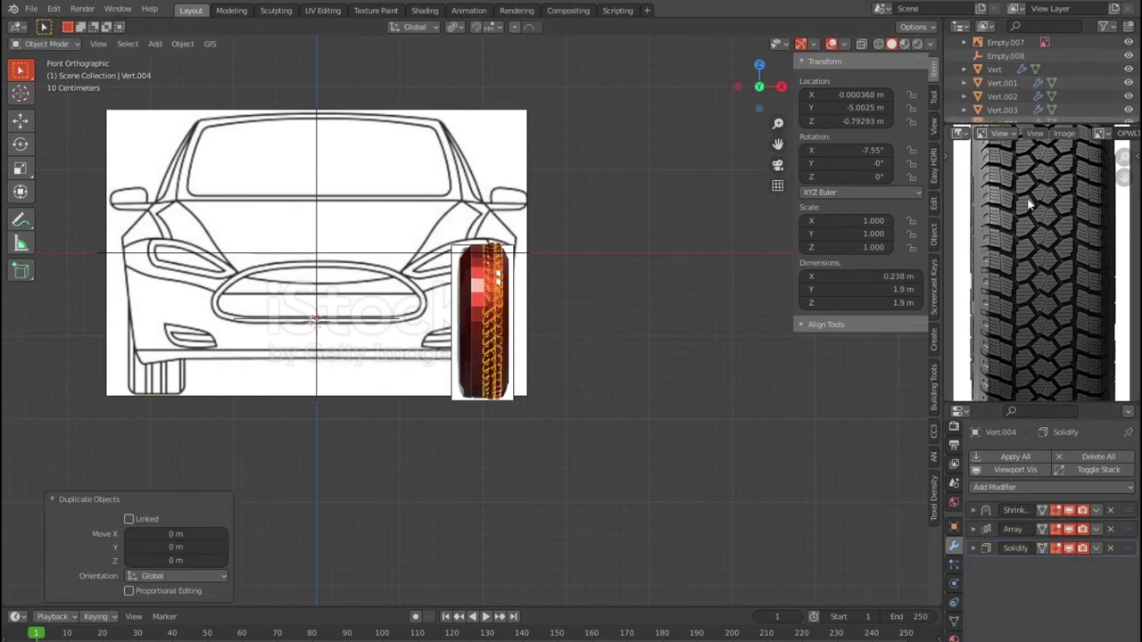
Step: Hide Vert.001, Vert.002 and Vert.003 in the viewport
{"action": "scroll", "coordinate": [1018, 66], "scroll_direction": "down", "scroll_amount": 1}
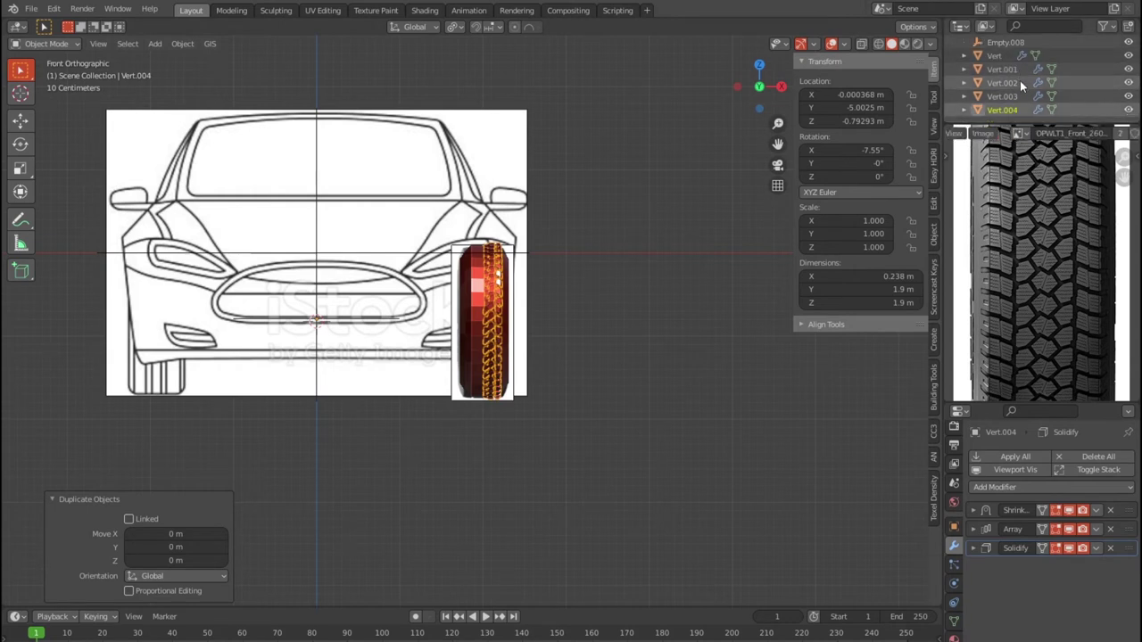
{"action": "left_click", "coordinate": [1129, 69]}
{"action": "left_click", "coordinate": [1128, 82]}
{"action": "left_click", "coordinate": [1128, 96]}
Step: Hide Vert.004 and delete the original Vert tread layer
{"action": "left_click", "coordinate": [1129, 109]}
{"action": "left_click", "coordinate": [1074, 54]}
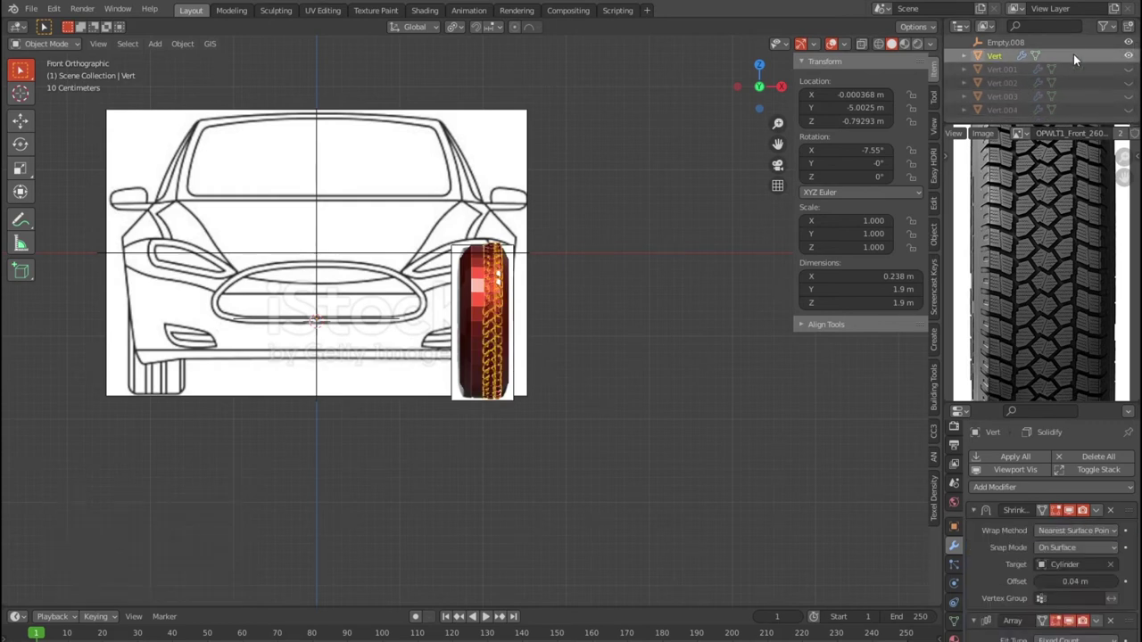
{"action": "scroll", "coordinate": [576, 339], "scroll_direction": "up", "scroll_amount": 4}
{"action": "scroll", "coordinate": [569, 353], "scroll_direction": "up", "scroll_amount": 2}
{"action": "scroll", "coordinate": [575, 355], "scroll_direction": "up", "scroll_amount": 2}
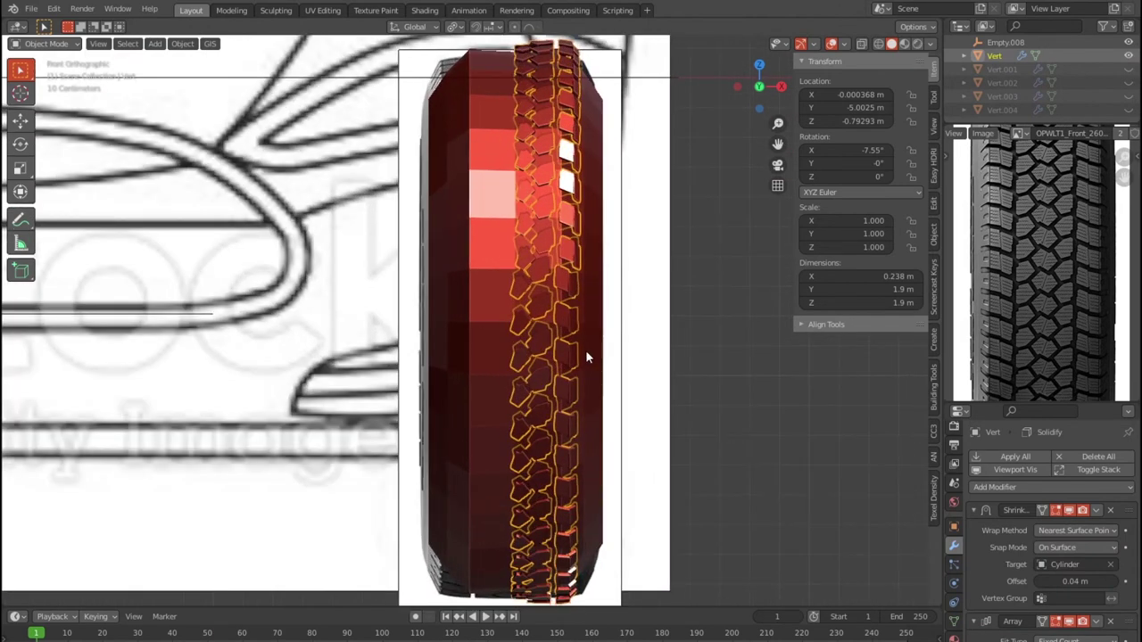
{"action": "scroll", "coordinate": [585, 357], "scroll_direction": "up", "scroll_amount": 3}
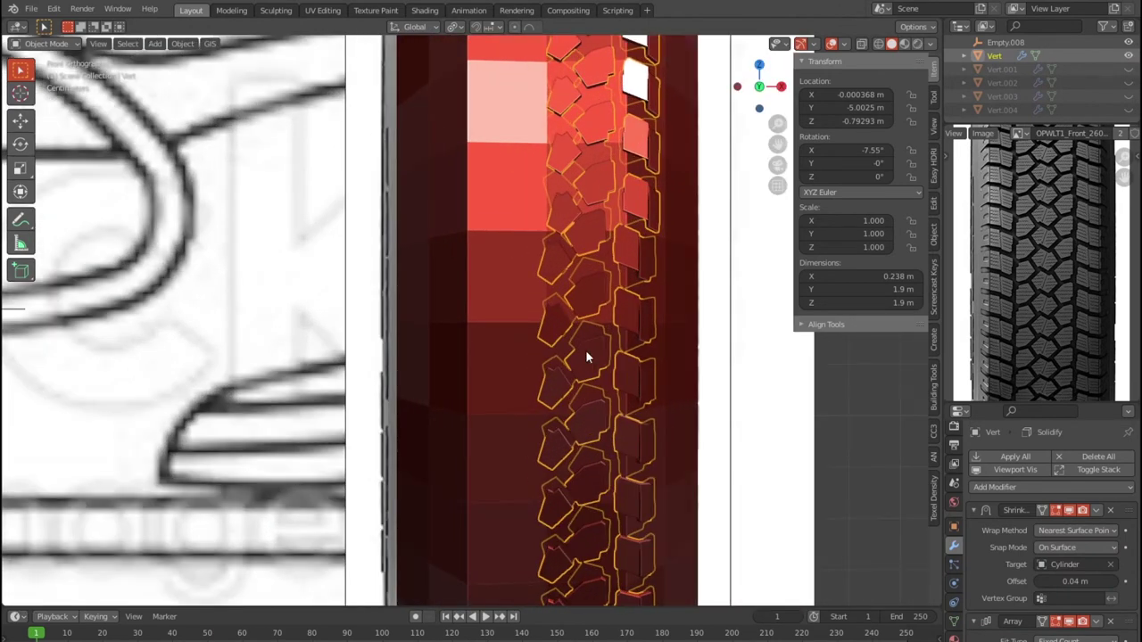
{"action": "scroll", "coordinate": [586, 350], "scroll_direction": "down", "scroll_amount": 2}
{"action": "key", "text": "Delete"}
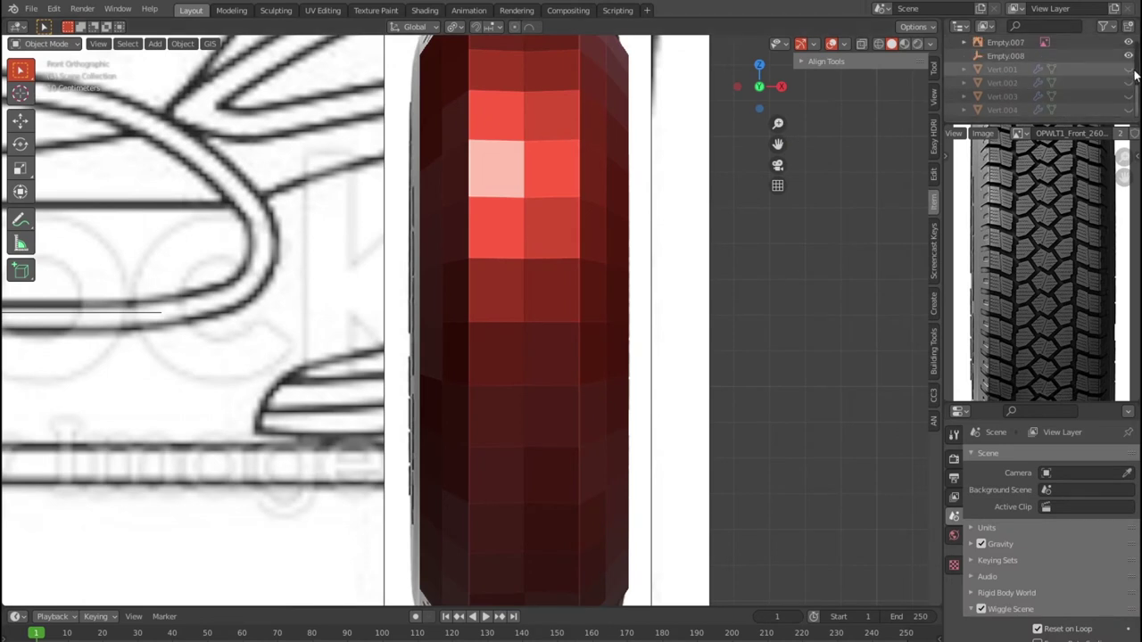
Step: Unhide Vert.001, duplicate it in place as Vert.005, and apply all its modifiers
{"action": "left_click", "coordinate": [1128, 69]}
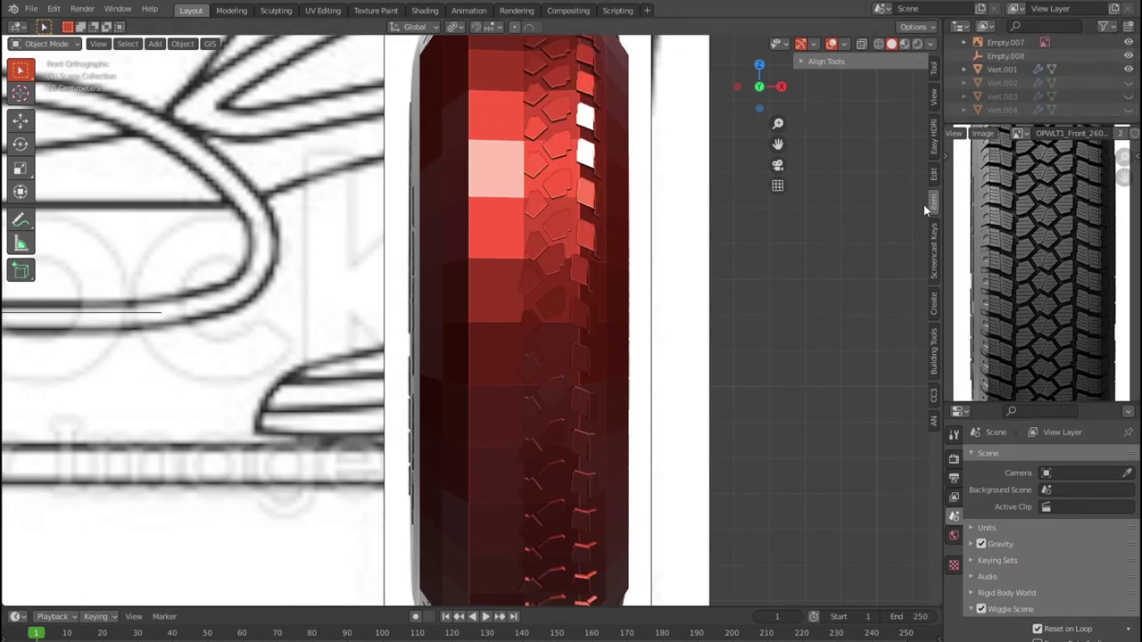
{"action": "left_click", "coordinate": [1092, 69]}
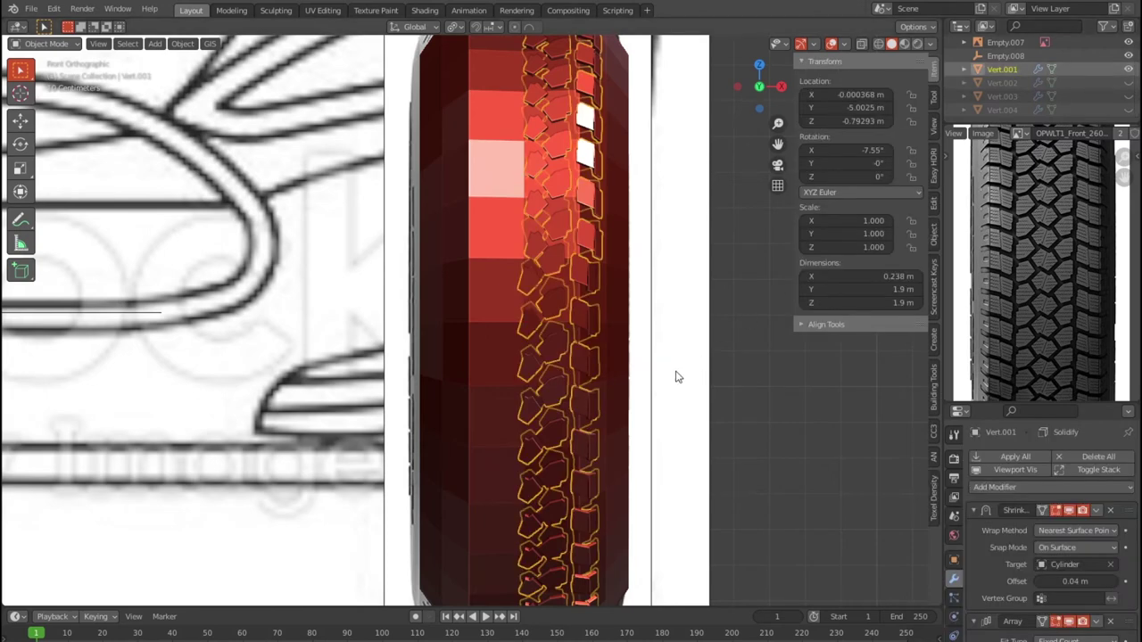
{"action": "key", "text": "shift+d"}
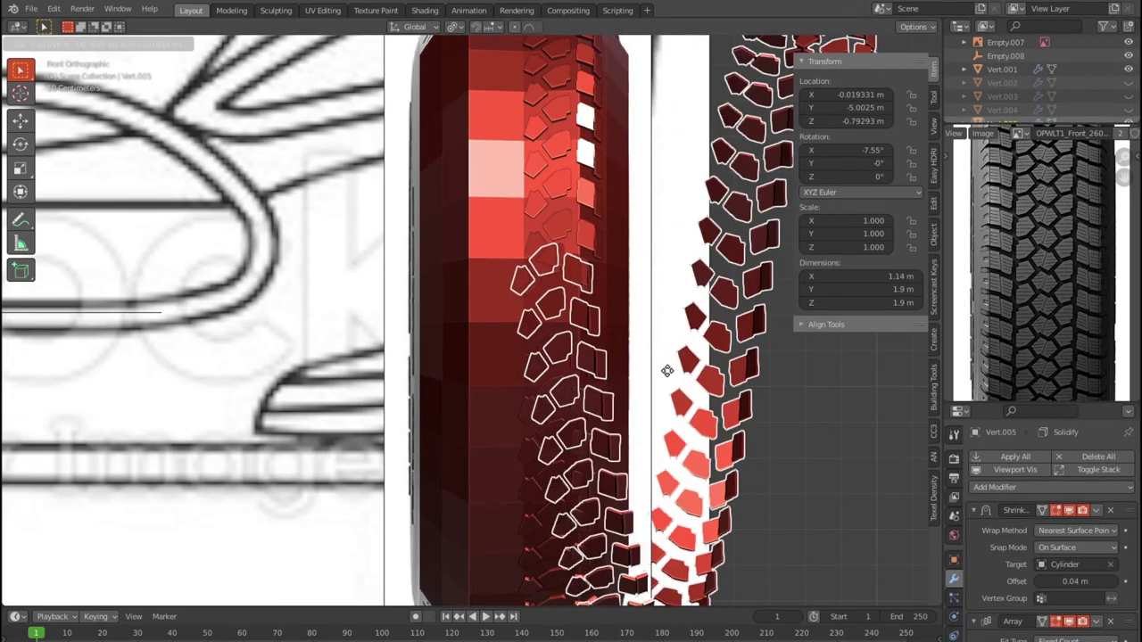
{"action": "right_click", "coordinate": [669, 376]}
{"action": "left_click", "coordinate": [1013, 456]}
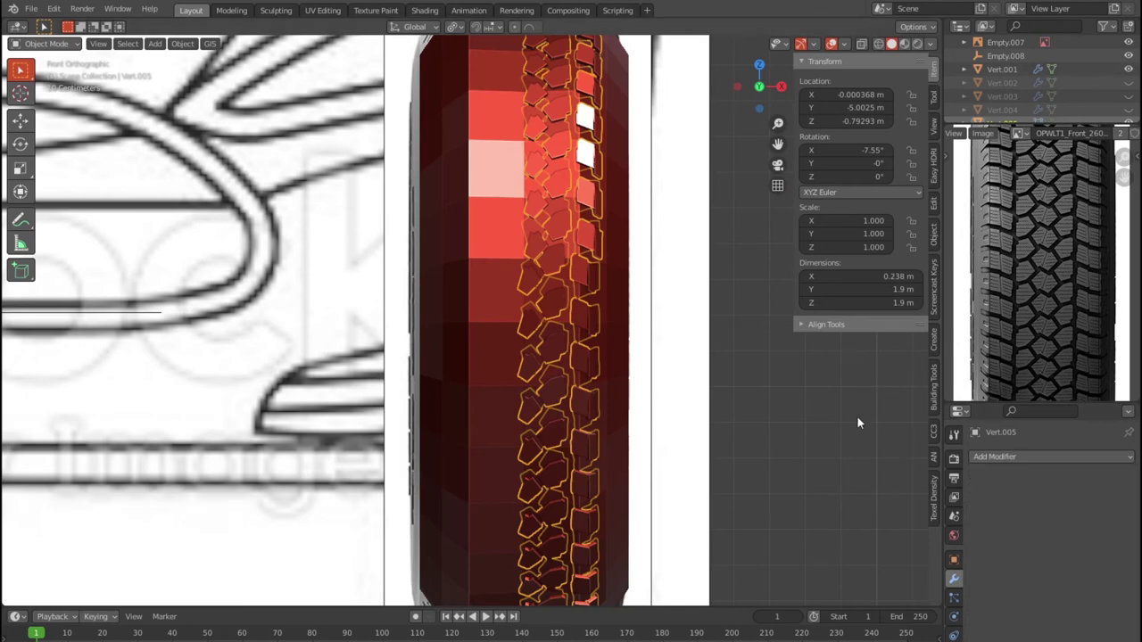
Step: Duplicate Vert.005 as Vert.006, shifted about -0.235 m along X
{"action": "key", "text": "shift+d"}
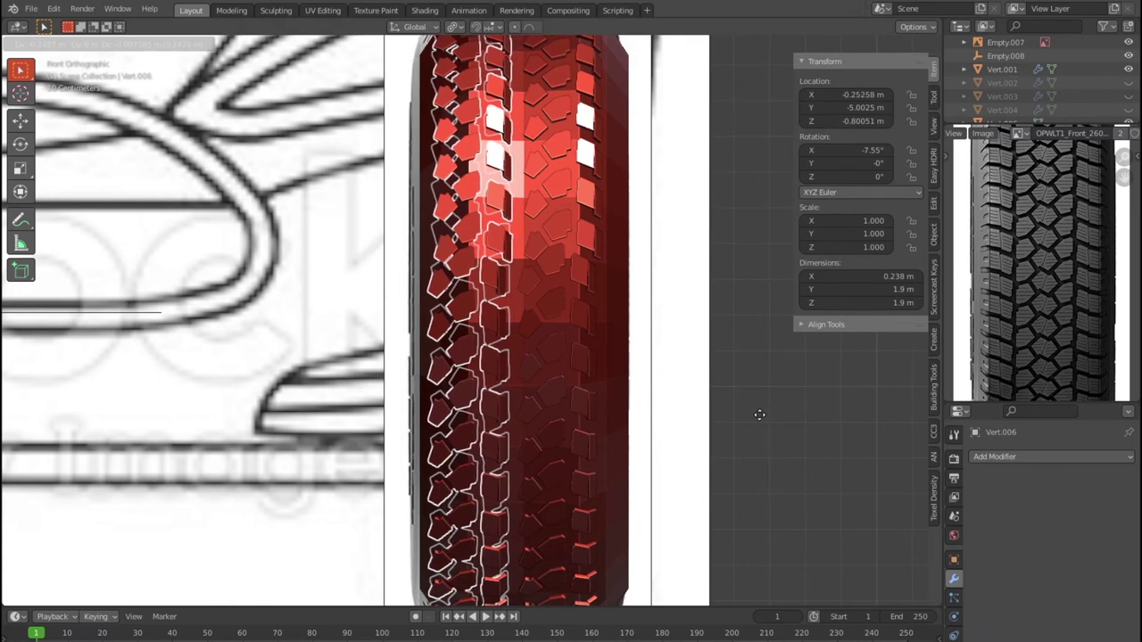
{"action": "key", "text": "x"}
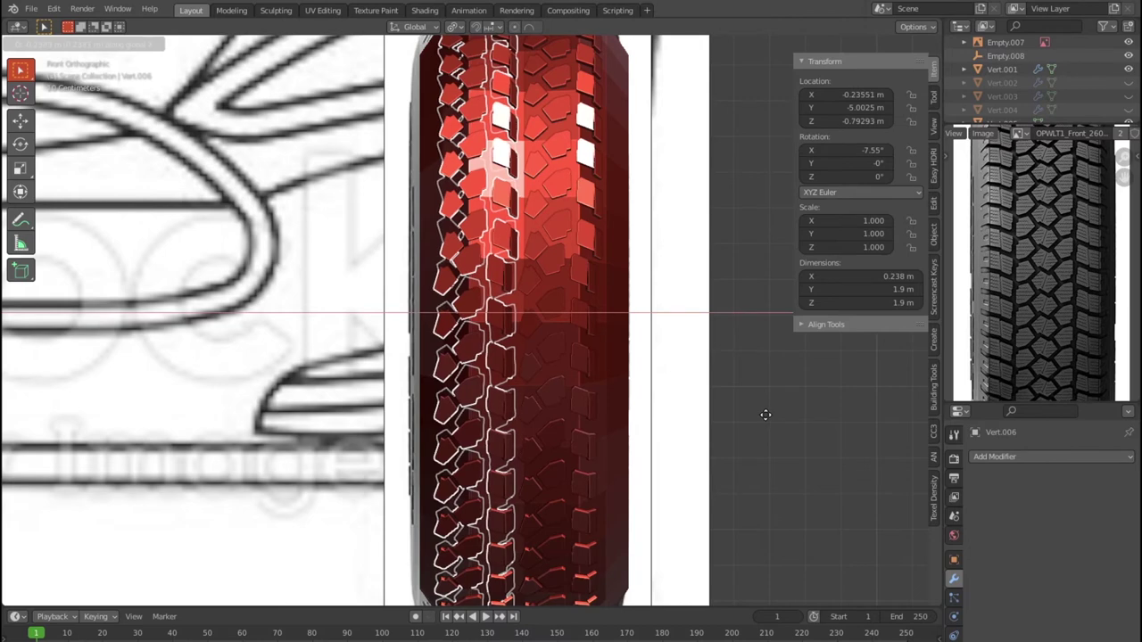
{"action": "left_click", "coordinate": [766, 415]}
{"action": "scroll", "coordinate": [765, 415], "scroll_direction": "down", "scroll_amount": 3}
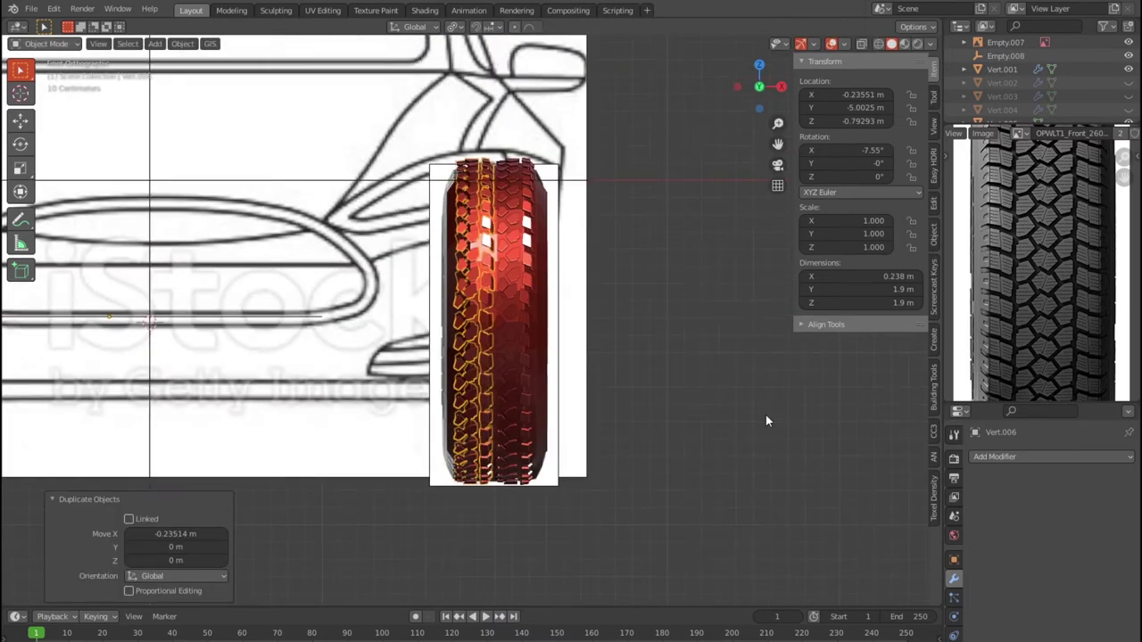
Step: Add a Mirror modifier on the Y axis to Vert.006
{"action": "left_click", "coordinate": [1022, 456]}
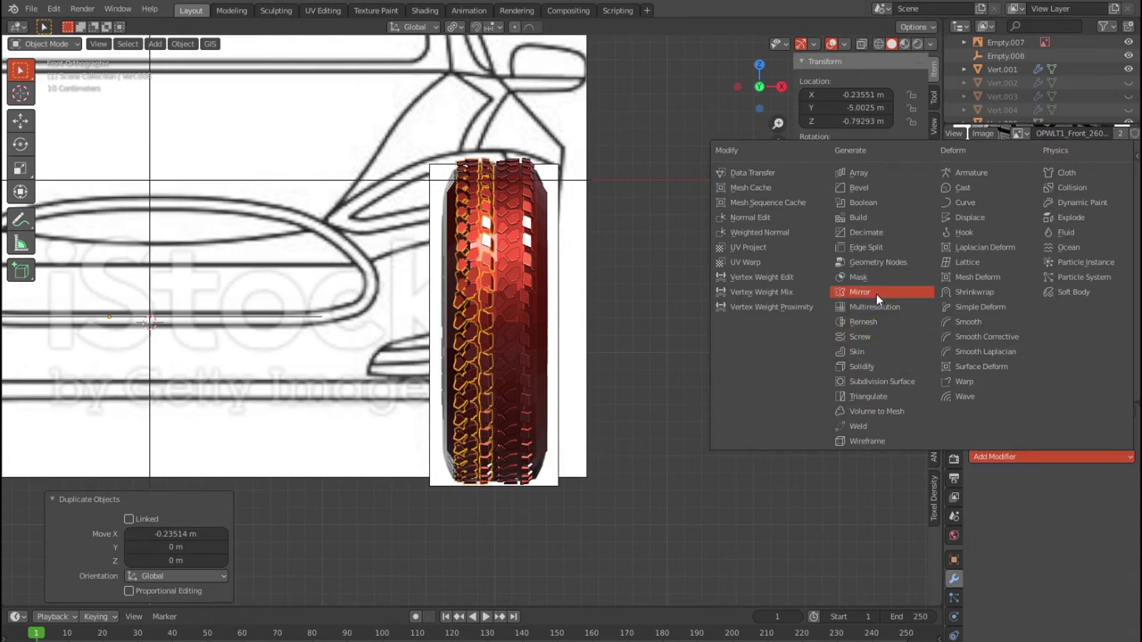
{"action": "left_click", "coordinate": [876, 292]}
{"action": "left_click", "coordinate": [1074, 533]}
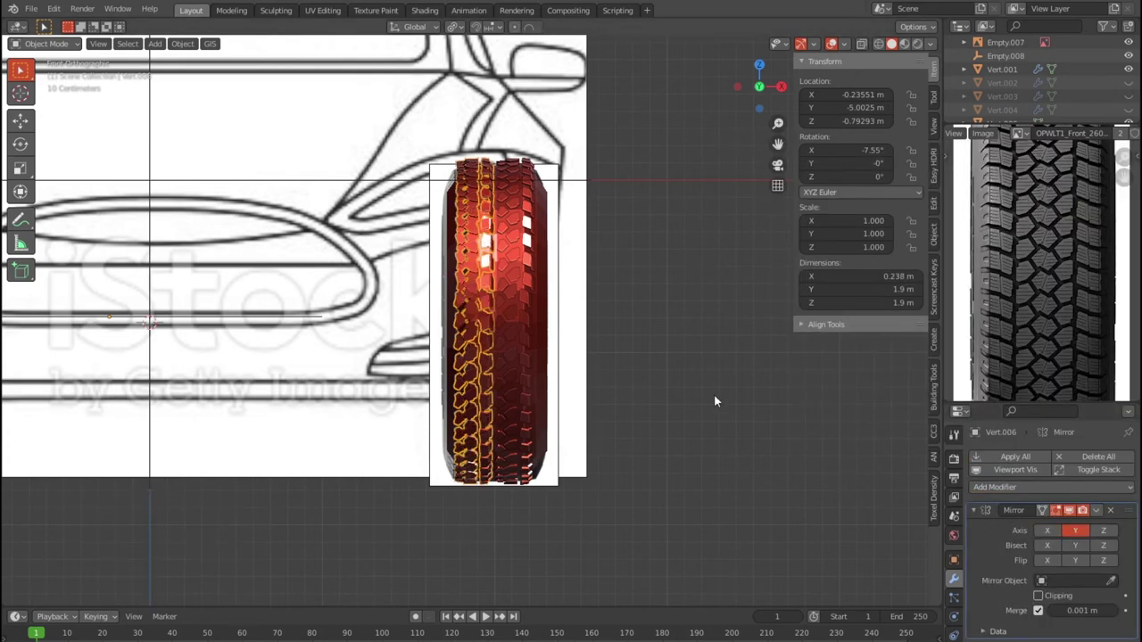
{"action": "scroll", "coordinate": [682, 381], "scroll_direction": "up", "scroll_amount": 3}
{"action": "scroll", "coordinate": [682, 384], "scroll_direction": "up", "scroll_amount": 1}
{"action": "middle_click_drag", "start_coordinate": [681, 387], "coordinate": [646, 387]}
Step: Clear the selection and orbit around the tire to inspect the mirrored tread
{"action": "left_click", "coordinate": [797, 466]}
{"action": "middle_click_drag", "start_coordinate": [765, 461], "coordinate": [766, 458]}
{"action": "scroll", "coordinate": [765, 452], "scroll_direction": "down", "scroll_amount": 3}
{"action": "scroll", "coordinate": [774, 474], "scroll_direction": "down", "scroll_amount": 1}
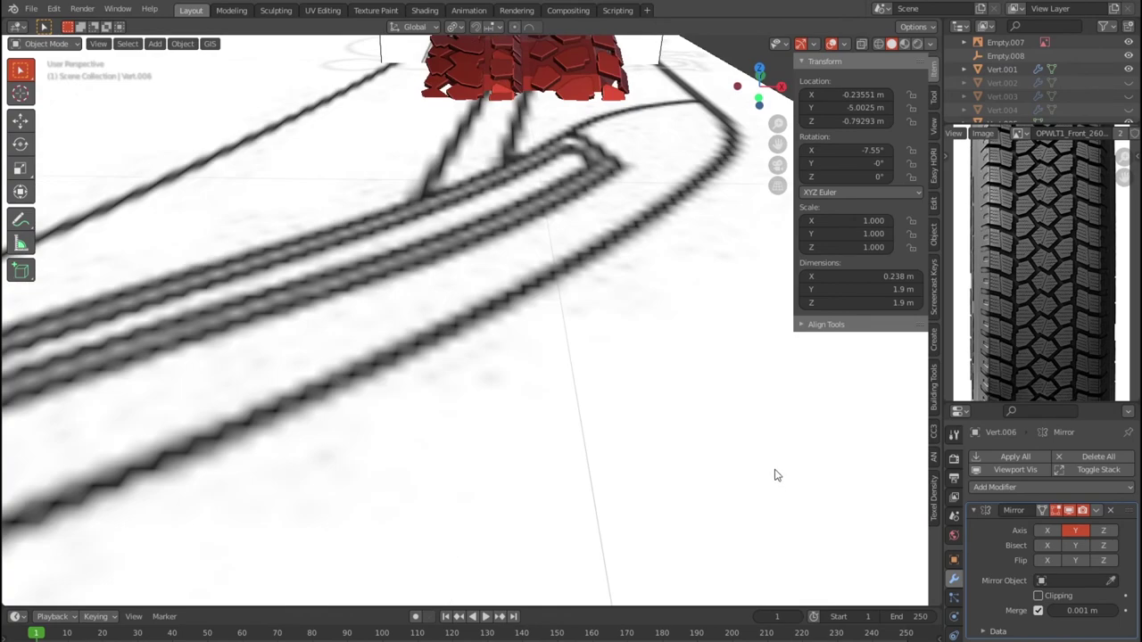
{"action": "scroll", "coordinate": [768, 468], "scroll_direction": "down", "scroll_amount": 3}
{"action": "scroll", "coordinate": [749, 441], "scroll_direction": "down", "scroll_amount": 2}
{"action": "mouse_move", "coordinate": [743, 424]}
{"action": "middle_mouse_down"}
{"action": "mouse_move", "coordinate": [752, 392]}
{"action": "mouse_move", "coordinate": [822, 393]}
{"action": "mouse_move", "coordinate": [649, 416]}
{"action": "middle_mouse_up"}
{"action": "scroll", "coordinate": [648, 416], "scroll_direction": "up", "scroll_amount": 3}
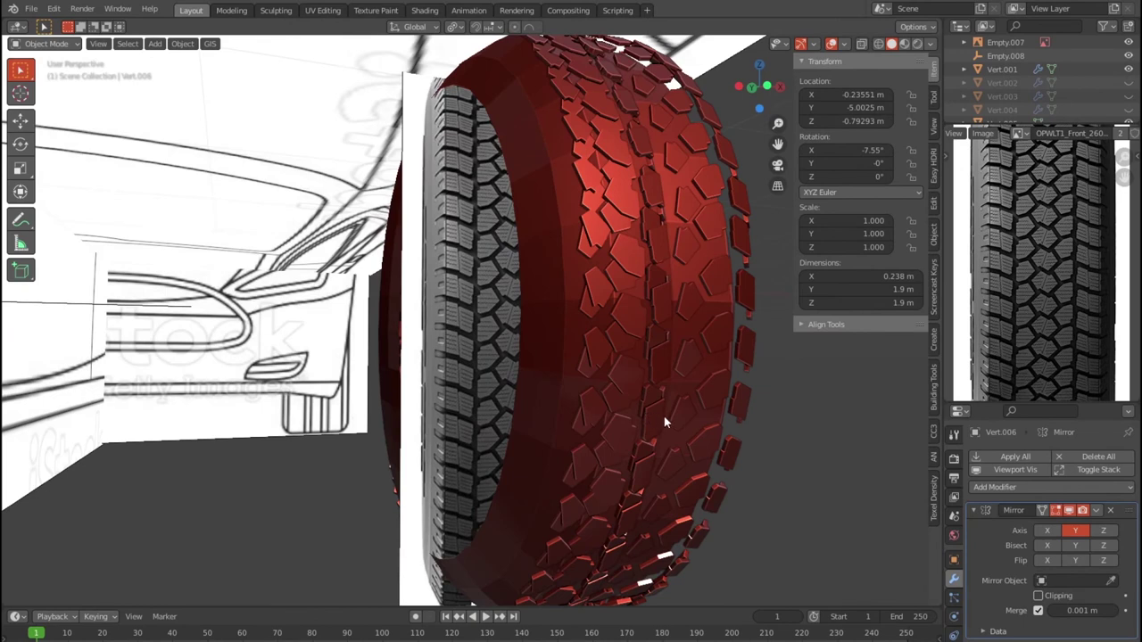
{"action": "scroll", "coordinate": [1035, 133], "scroll_direction": "down", "scroll_amount": 2}
{"action": "scroll", "coordinate": [1072, 76], "scroll_direction": "down", "scroll_amount": 2}
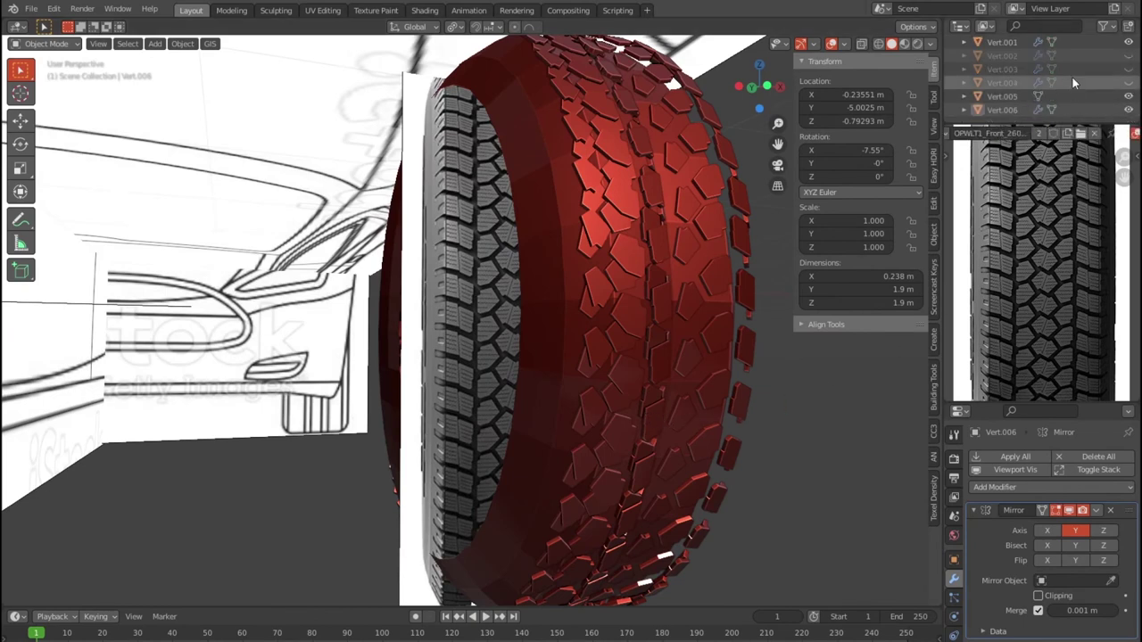
Step: Hide Vert.005 and toggle other tread layers' visibility to compare them
{"action": "left_click", "coordinate": [1054, 94]}
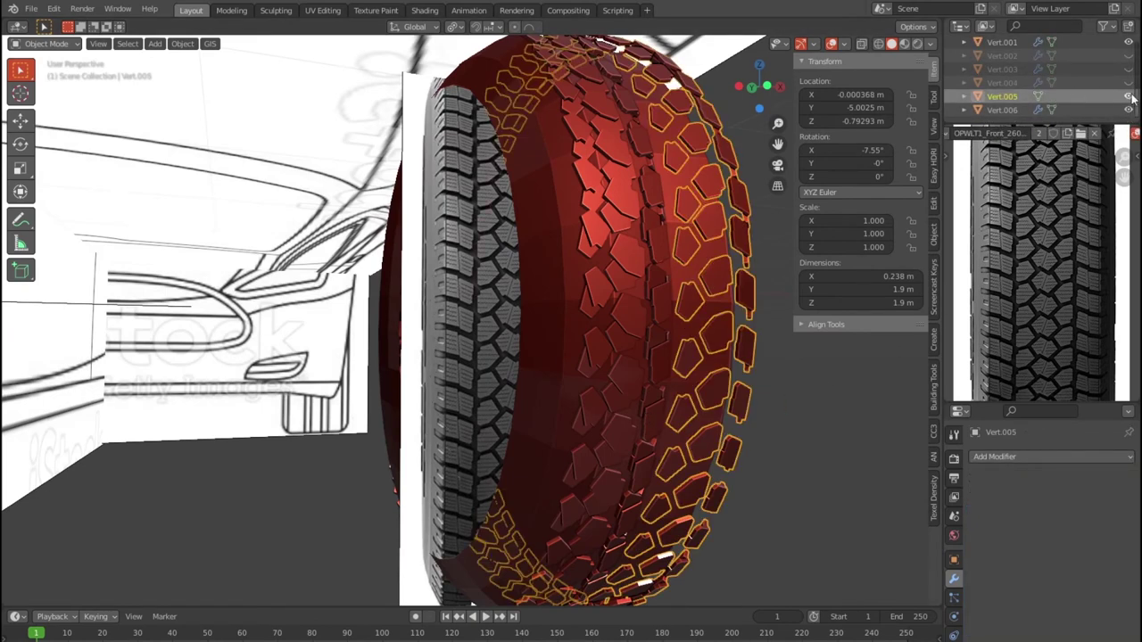
{"action": "left_click", "coordinate": [1129, 95]}
{"action": "left_click", "coordinate": [1128, 109]}
{"action": "left_click", "coordinate": [1128, 108]}
{"action": "left_click", "coordinate": [1129, 42]}
{"action": "left_click", "coordinate": [1128, 42]}
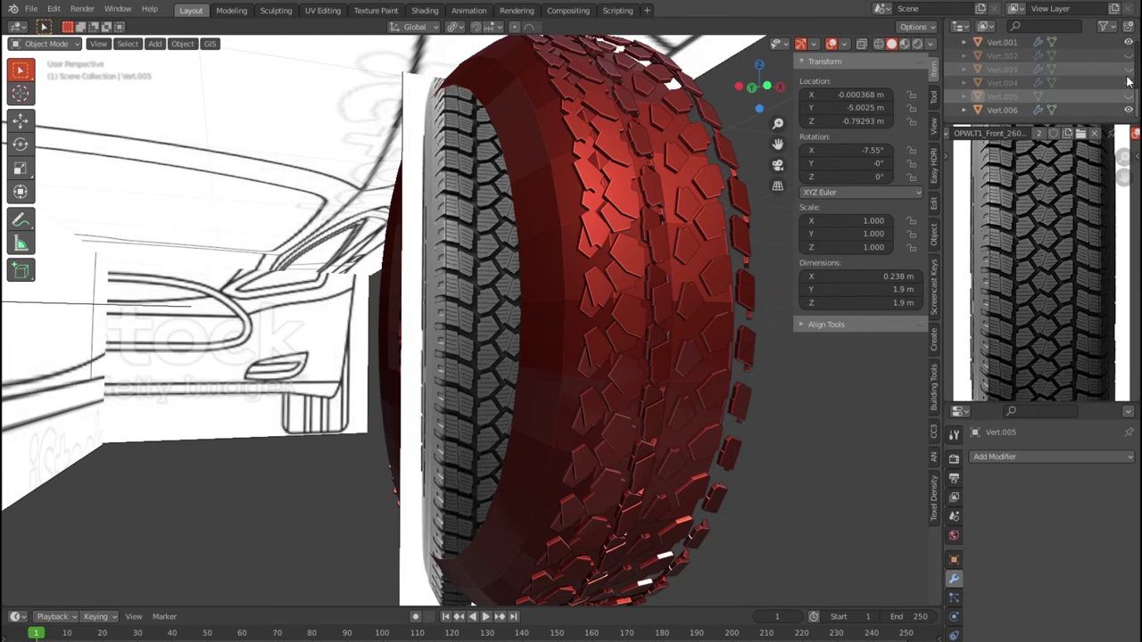
{"action": "left_click", "coordinate": [1128, 109]}
{"action": "left_click", "coordinate": [1128, 109]}
Step: Remove the Mirror modifier from Vert.006
{"action": "left_click", "coordinate": [1074, 108]}
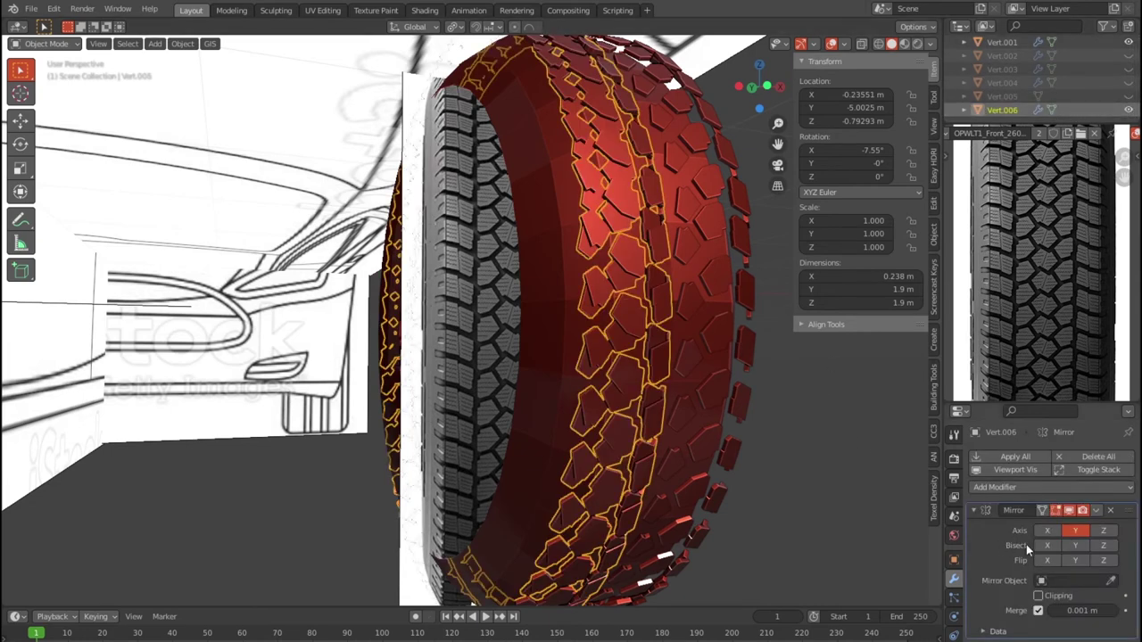
{"action": "left_click", "coordinate": [1111, 510]}
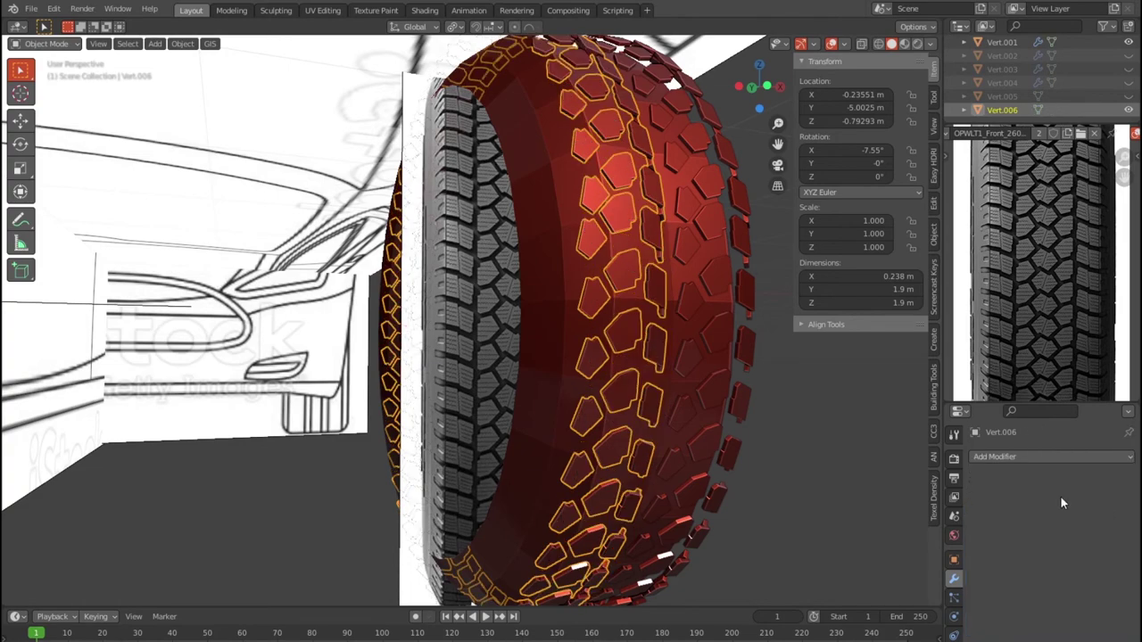
{"action": "scroll", "coordinate": [840, 427], "scroll_direction": "down", "scroll_amount": 4}
Step: Turn the gold tread layer Vert.006 180° about Z
{"action": "middle_click_drag", "start_coordinate": [832, 423], "coordinate": [806, 434]}
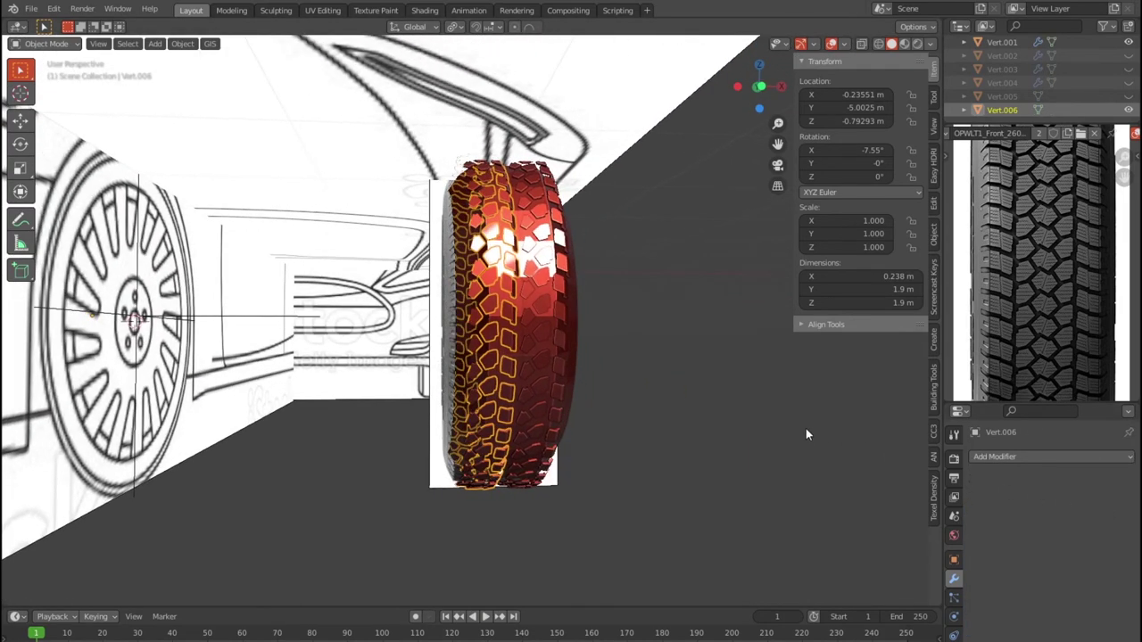
{"action": "key", "text": "r"}
{"action": "key", "text": "x"}
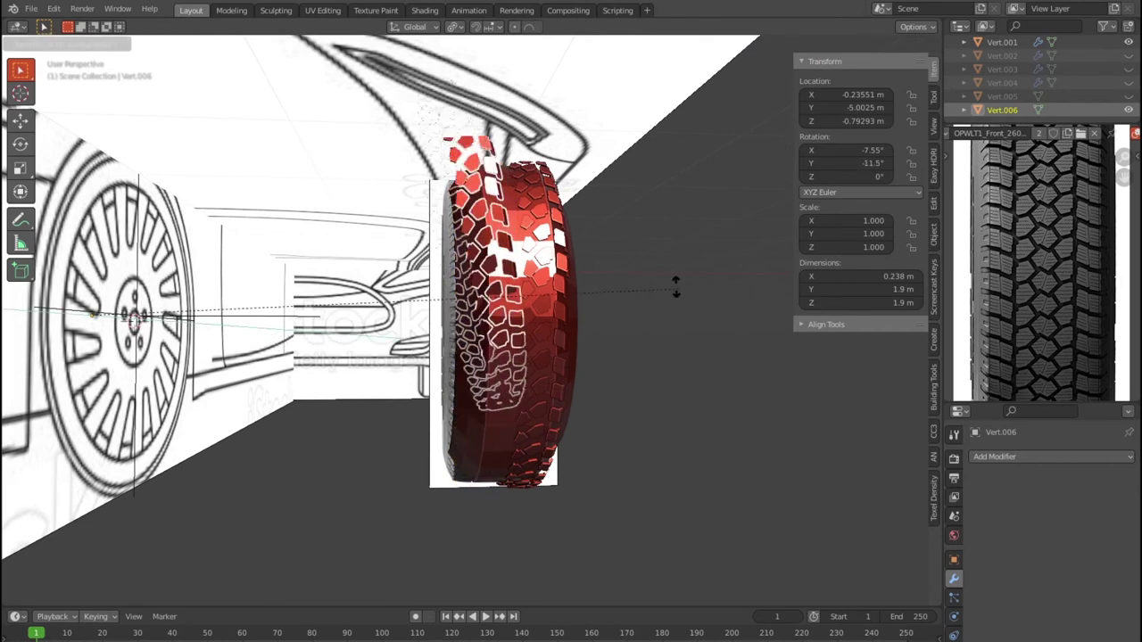
{"action": "type", "text": "180"}
{"action": "key", "text": "Escape"}
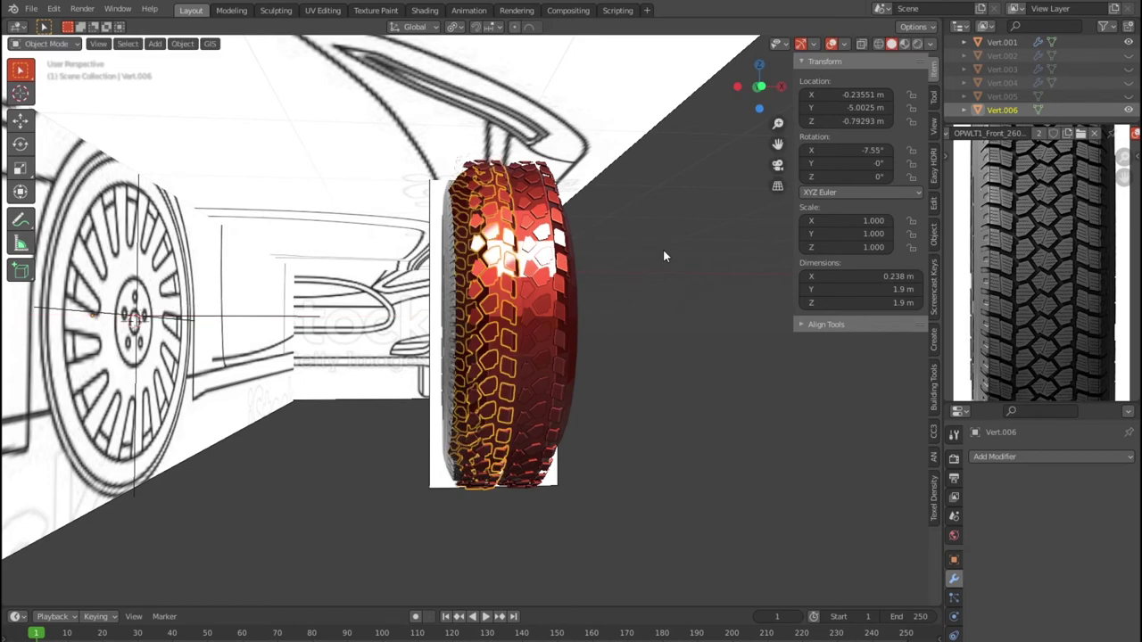
{"action": "type", "text": "rz180"}
{"action": "key", "text": "Return"}
Step: In front view, slide the gold tread layer along X onto the red tire
{"action": "scroll", "coordinate": [683, 254], "scroll_direction": "down", "scroll_amount": 3}
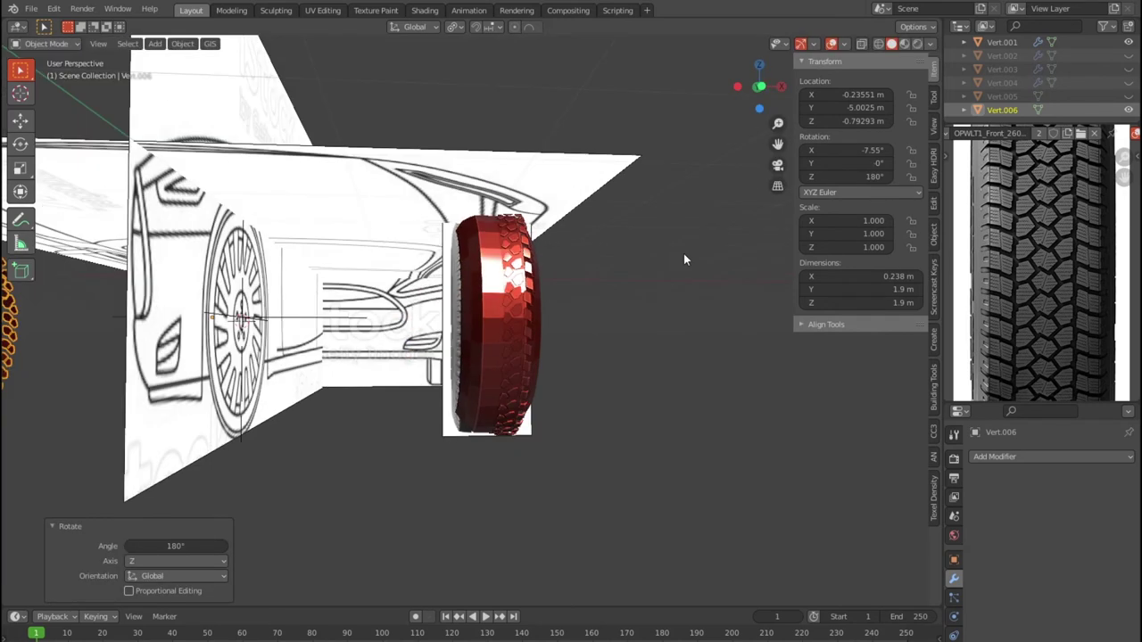
{"action": "scroll", "coordinate": [677, 283], "scroll_direction": "down", "scroll_amount": 2}
{"action": "mouse_move", "coordinate": [677, 290]}
{"action": "middle_mouse_down"}
{"action": "mouse_move", "coordinate": [704, 339]}
{"action": "mouse_move", "coordinate": [676, 345]}
{"action": "middle_mouse_up"}
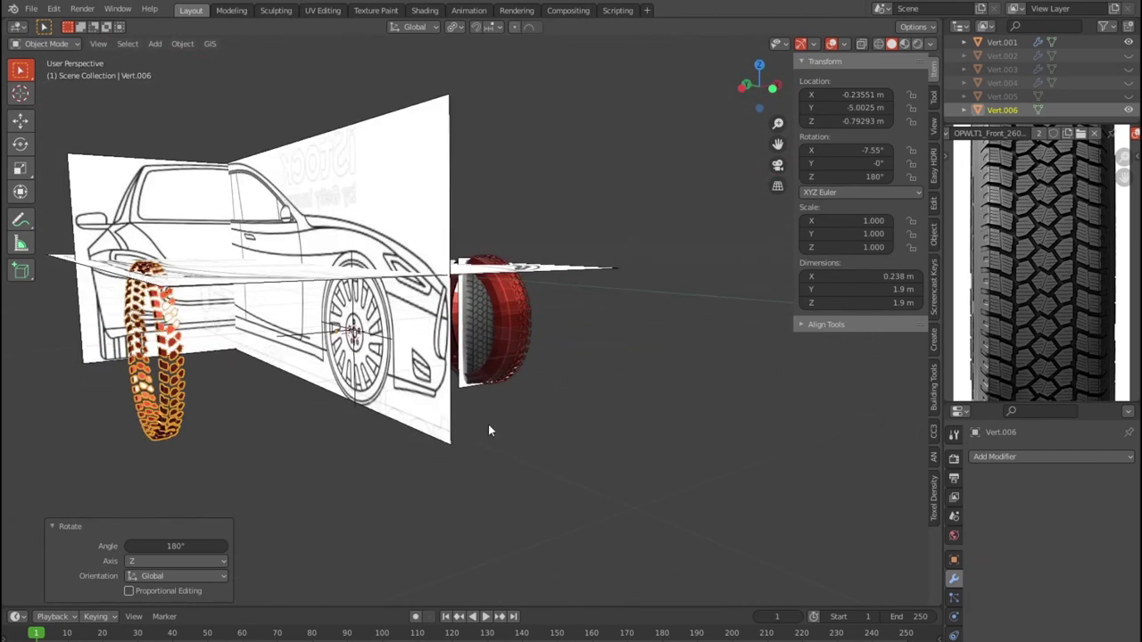
{"action": "key", "text": "KP_1"}
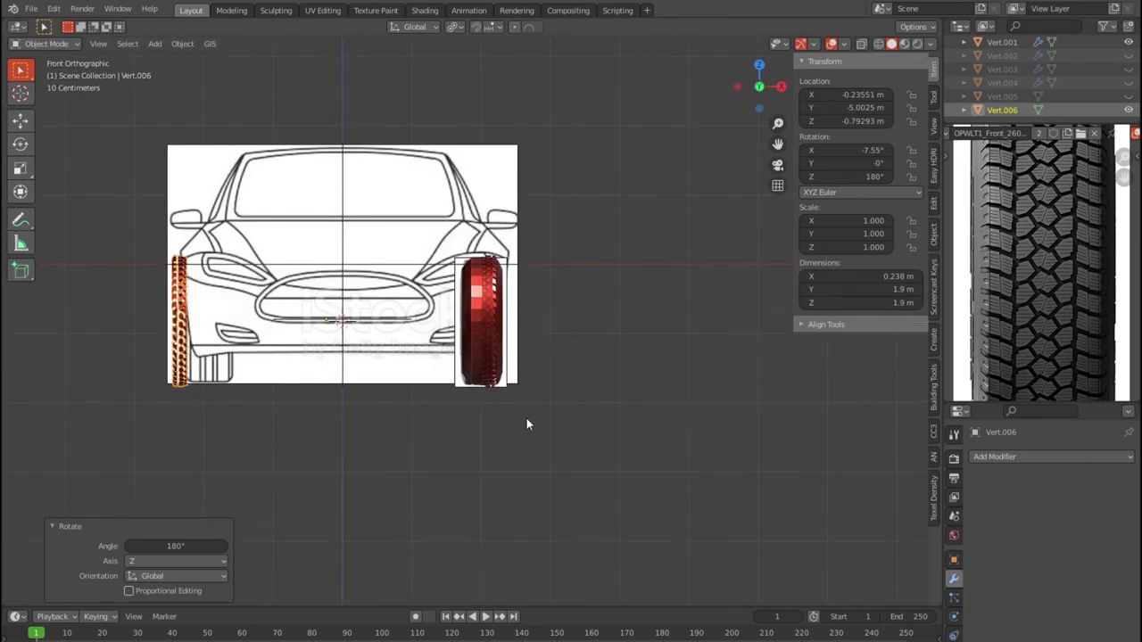
{"action": "key", "text": "g"}
{"action": "key", "text": "x"}
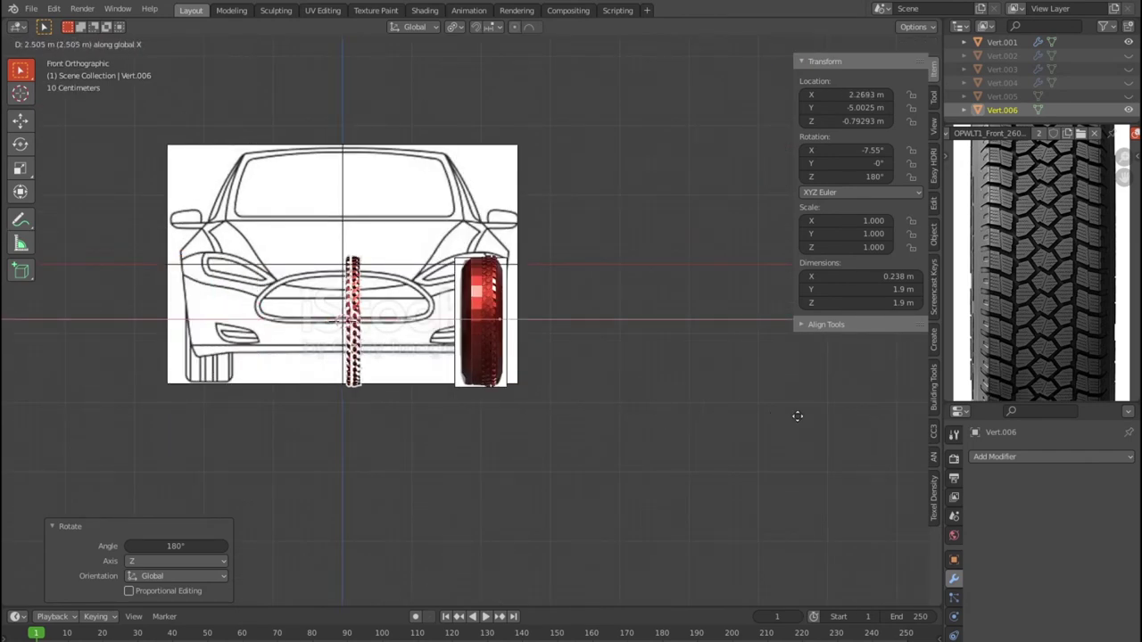
{"action": "left_click", "coordinate": [819, 421]}
Step: Fine-tune the tread layer to X 4.0164 m and switch to mesh editing
{"action": "key", "text": "KP_Decimal"}
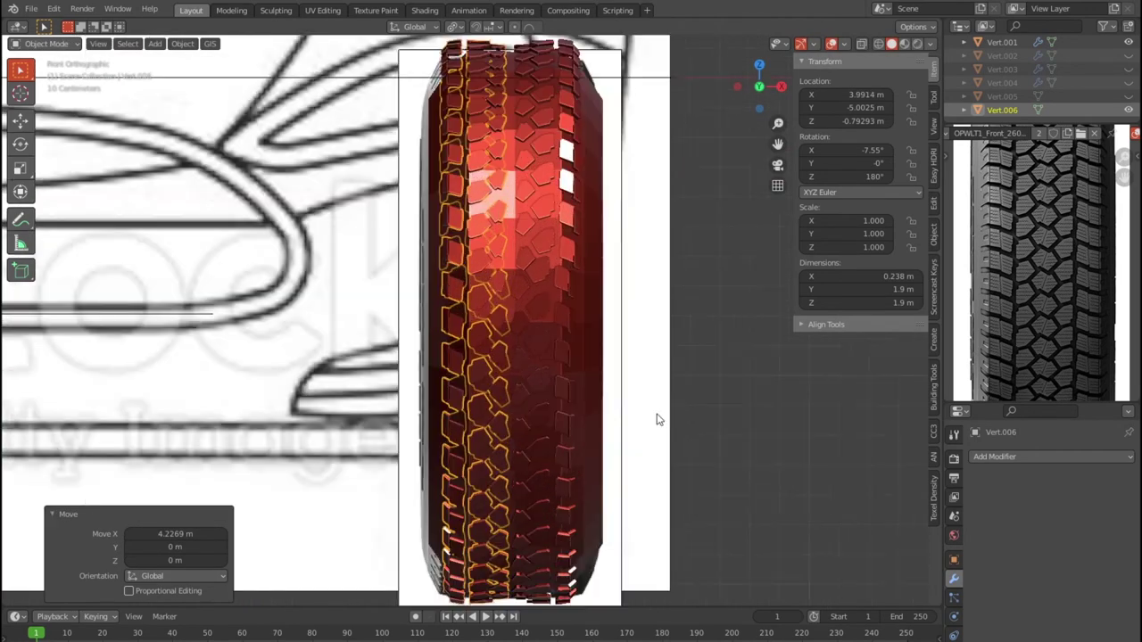
{"action": "key", "text": "g"}
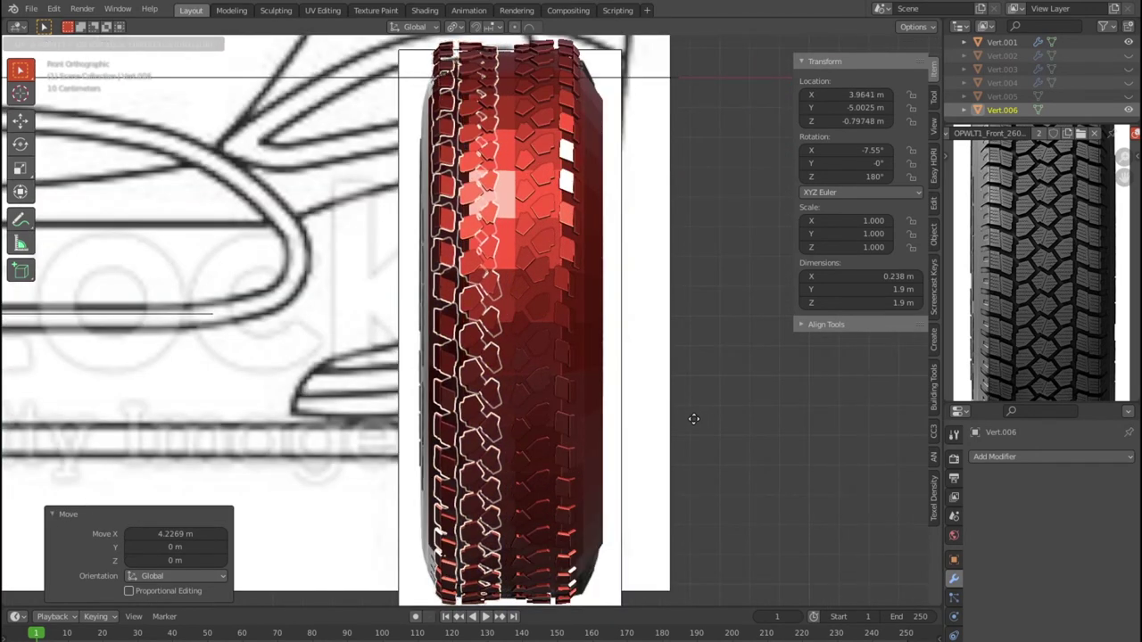
{"action": "key", "text": "x"}
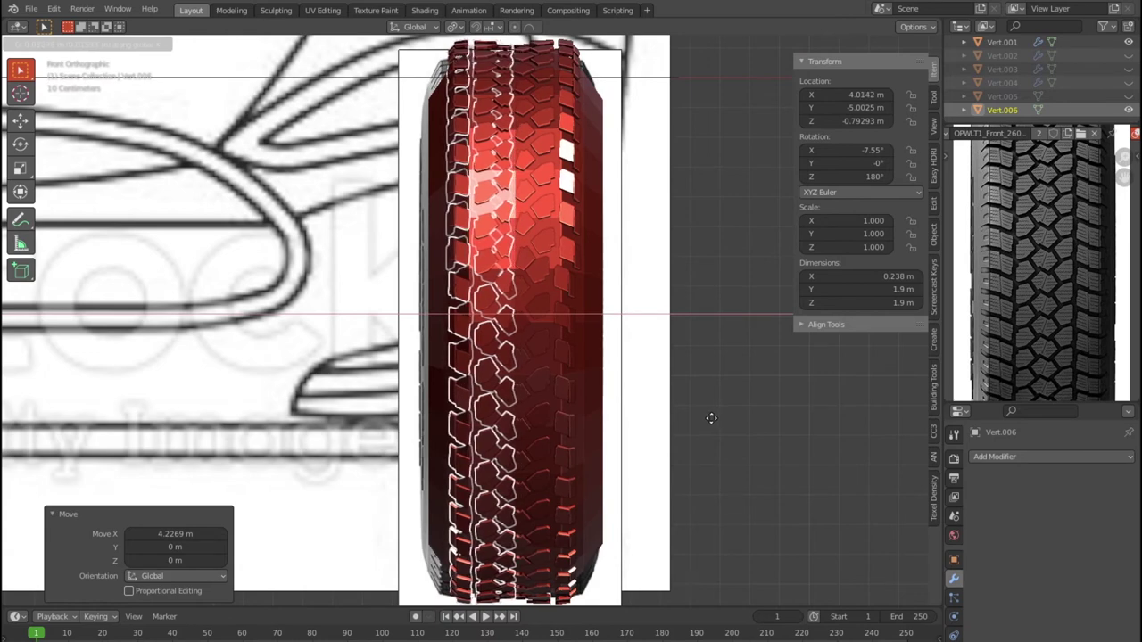
{"action": "left_click", "coordinate": [714, 424]}
{"action": "key", "text": "Tab"}
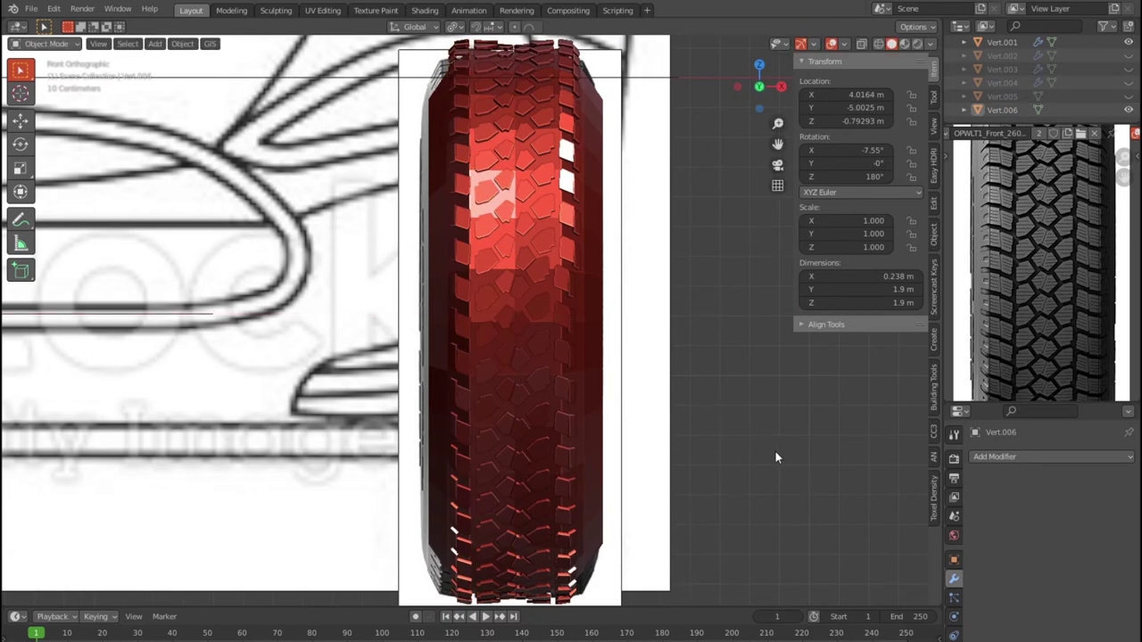
{"action": "scroll", "coordinate": [776, 452], "scroll_direction": "up", "scroll_amount": 4}
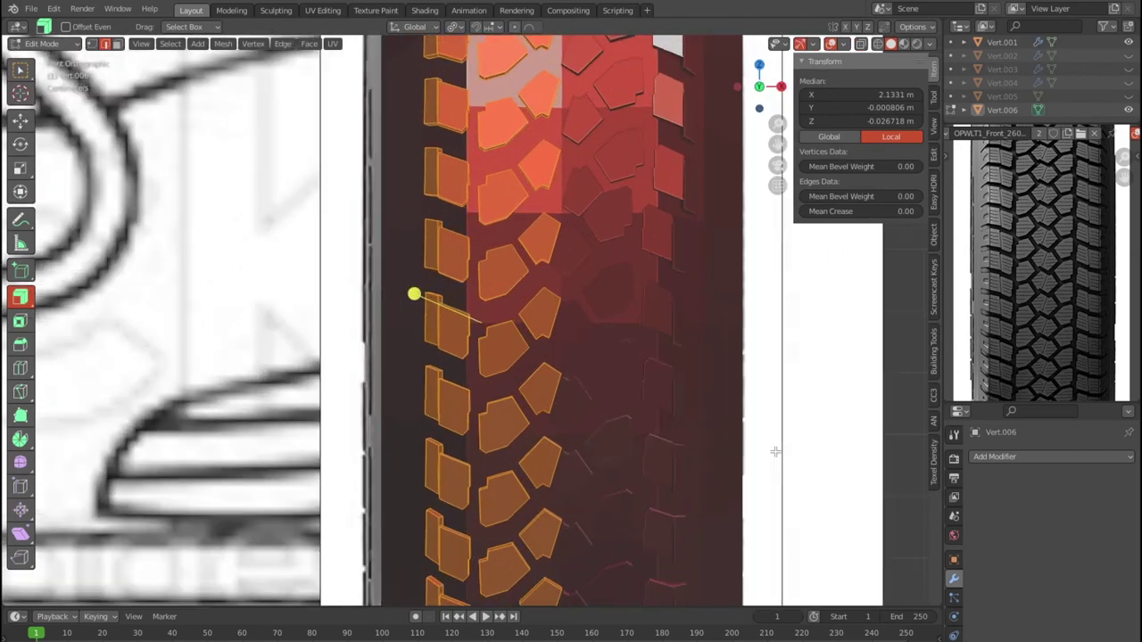
{"action": "scroll", "coordinate": [775, 452], "scroll_direction": "down", "scroll_amount": 2}
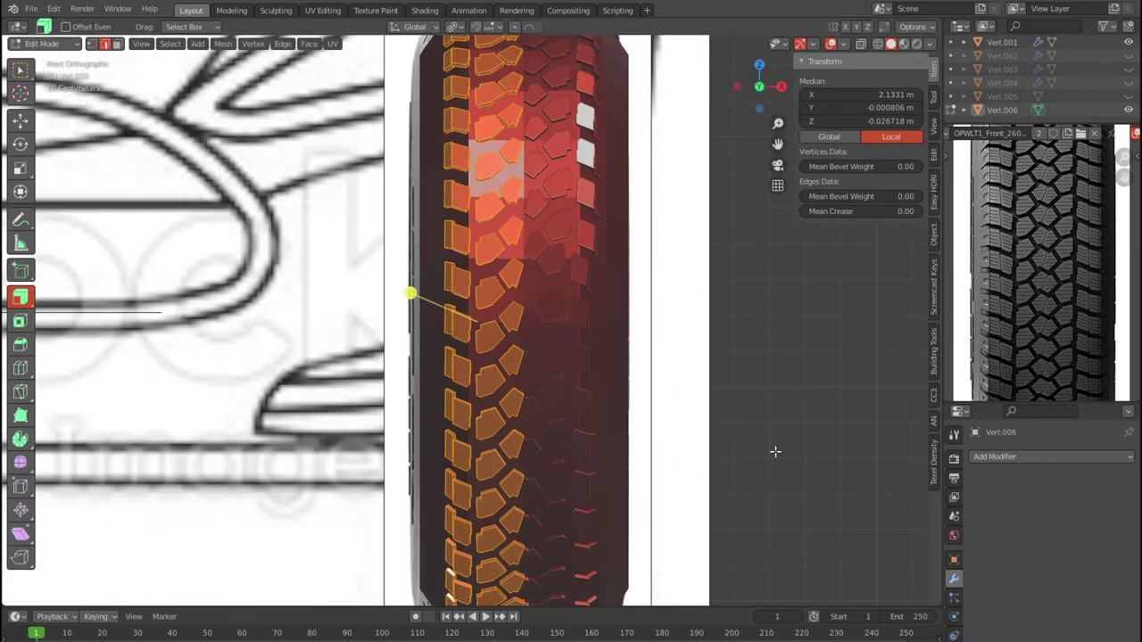
{"action": "key", "text": "Tab"}
{"action": "scroll", "coordinate": [775, 452], "scroll_direction": "down", "scroll_amount": 4}
{"action": "mouse_move", "coordinate": [770, 448]}
{"action": "middle_mouse_down"}
{"action": "mouse_move", "coordinate": [644, 456]}
{"action": "mouse_move", "coordinate": [573, 489]}
{"action": "mouse_move", "coordinate": [520, 485]}
{"action": "mouse_move", "coordinate": [538, 454]}
{"action": "mouse_move", "coordinate": [820, 448]}
{"action": "mouse_move", "coordinate": [790, 417]}
{"action": "mouse_move", "coordinate": [791, 378]}
{"action": "mouse_move", "coordinate": [730, 391]}
{"action": "mouse_move", "coordinate": [693, 429]}
{"action": "mouse_move", "coordinate": [778, 373]}
{"action": "middle_mouse_up"}
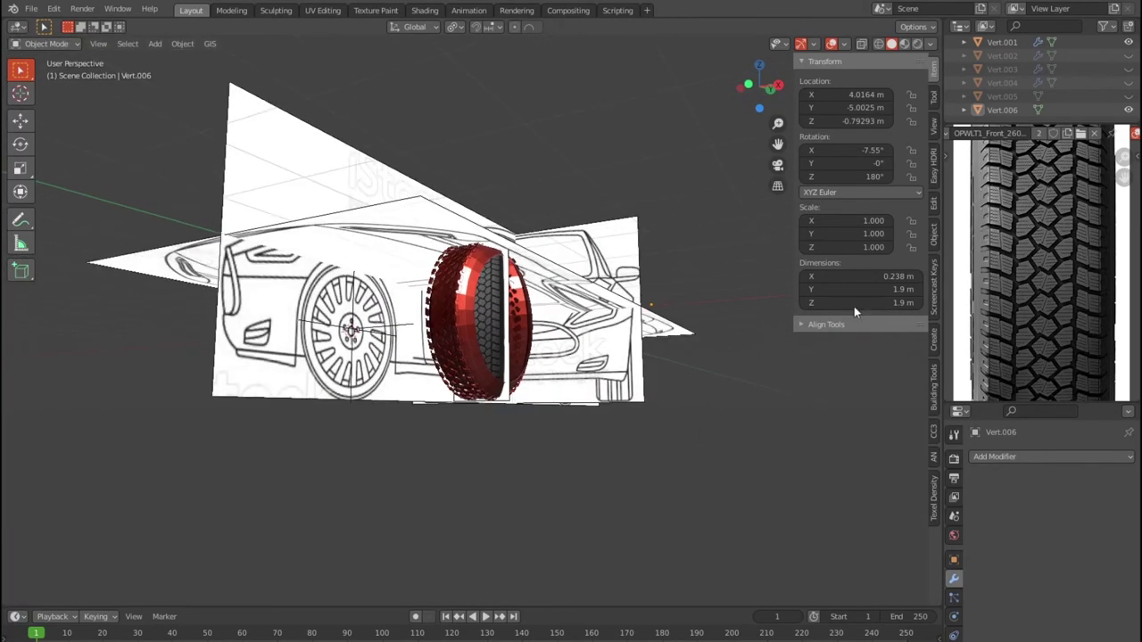
{"action": "left_click", "coordinate": [1004, 57]}
Step: Delete the extra tread objects Vert.002 to Vert.005
{"action": "left_click", "coordinate": [1001, 96], "text": "shift"}
{"action": "key", "text": "x"}
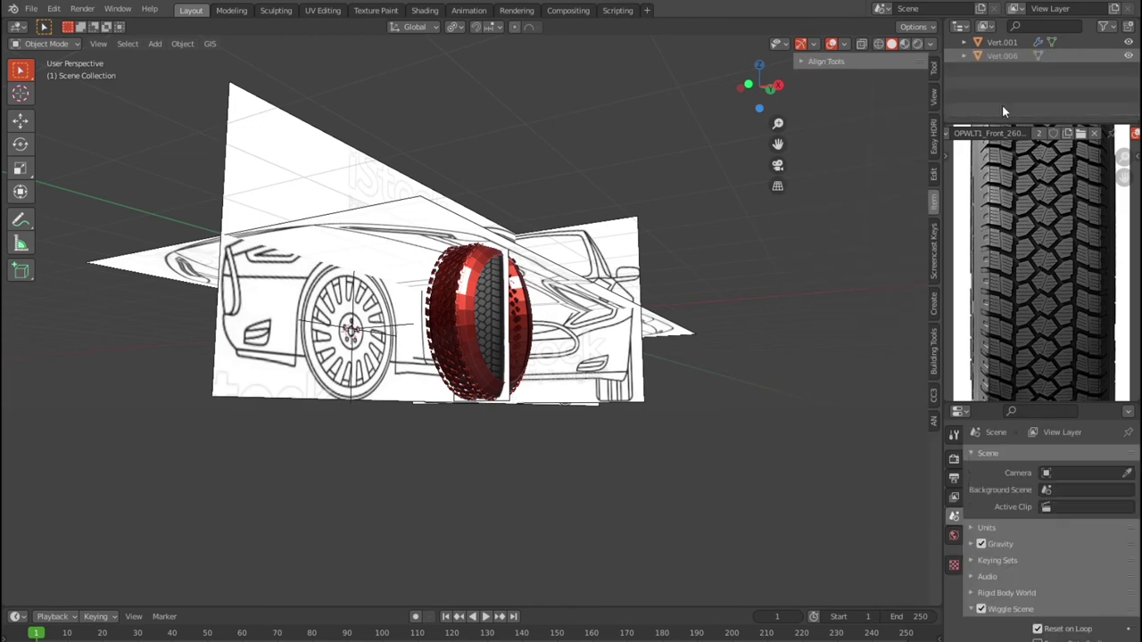
{"action": "scroll", "coordinate": [1002, 105], "scroll_direction": "up", "scroll_amount": 2}
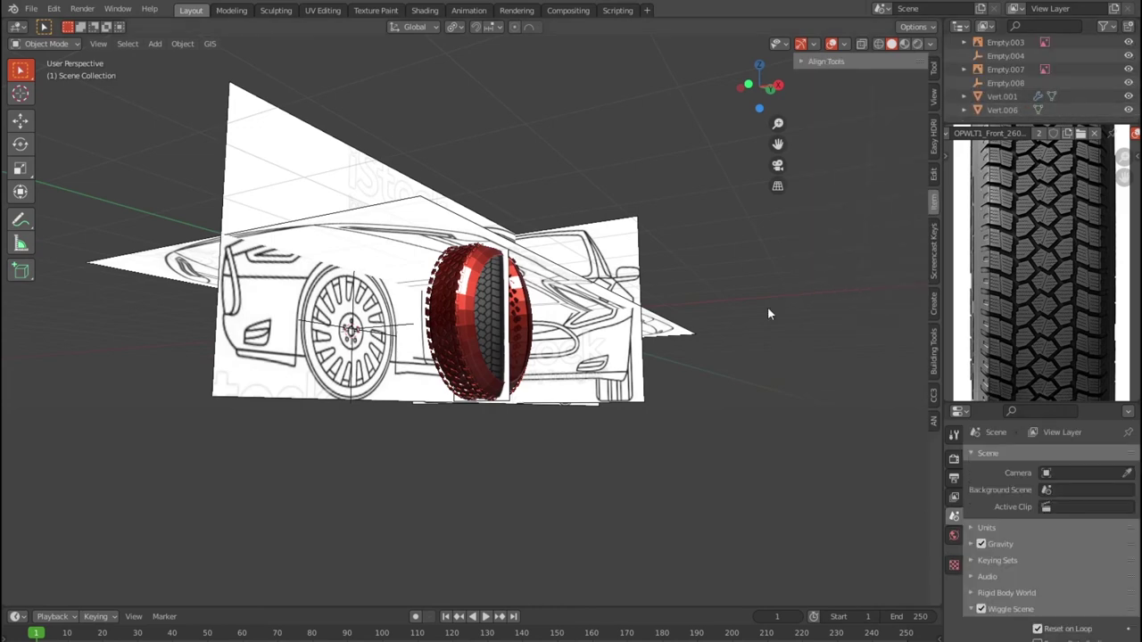
{"action": "middle_click_drag", "start_coordinate": [783, 293], "coordinate": [766, 339]}
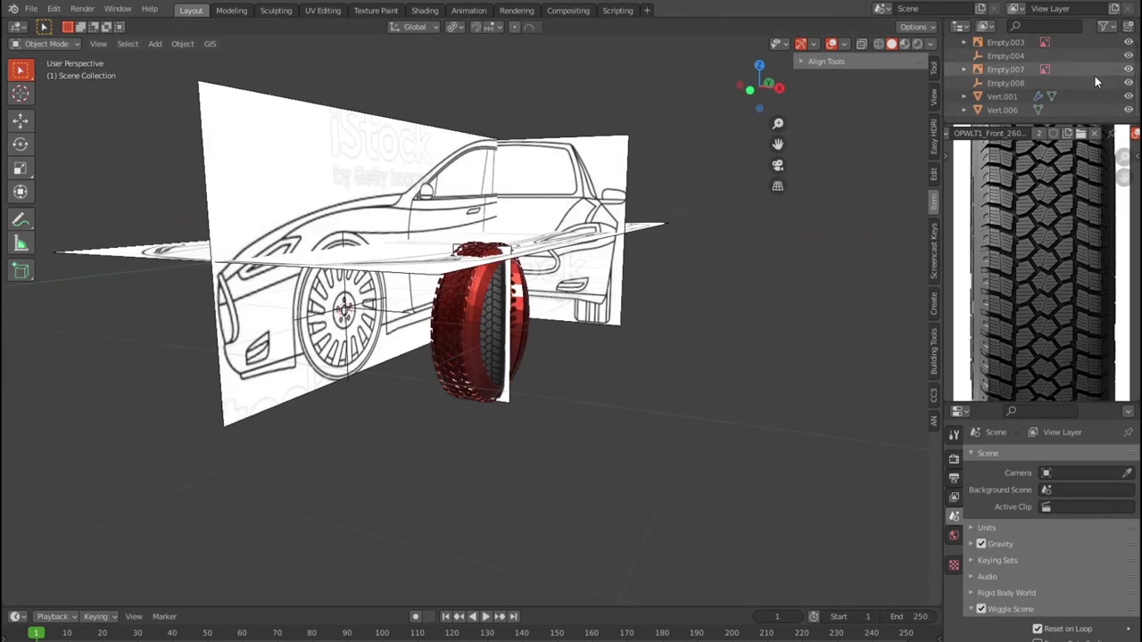
{"action": "scroll", "coordinate": [1094, 76], "scroll_direction": "up", "scroll_amount": 4}
Step: Unhide the red car body (Plane) and the TYRE RIM collection
{"action": "left_click", "coordinate": [1128, 69]}
{"action": "mouse_move", "coordinate": [849, 251]}
{"action": "middle_mouse_down"}
{"action": "mouse_move", "coordinate": [616, 369]}
{"action": "mouse_move", "coordinate": [740, 335]}
{"action": "mouse_move", "coordinate": [695, 339]}
{"action": "middle_mouse_up"}
{"action": "scroll", "coordinate": [599, 367], "scroll_direction": "up", "scroll_amount": 2}
{"action": "scroll", "coordinate": [591, 342], "scroll_direction": "up", "scroll_amount": 2}
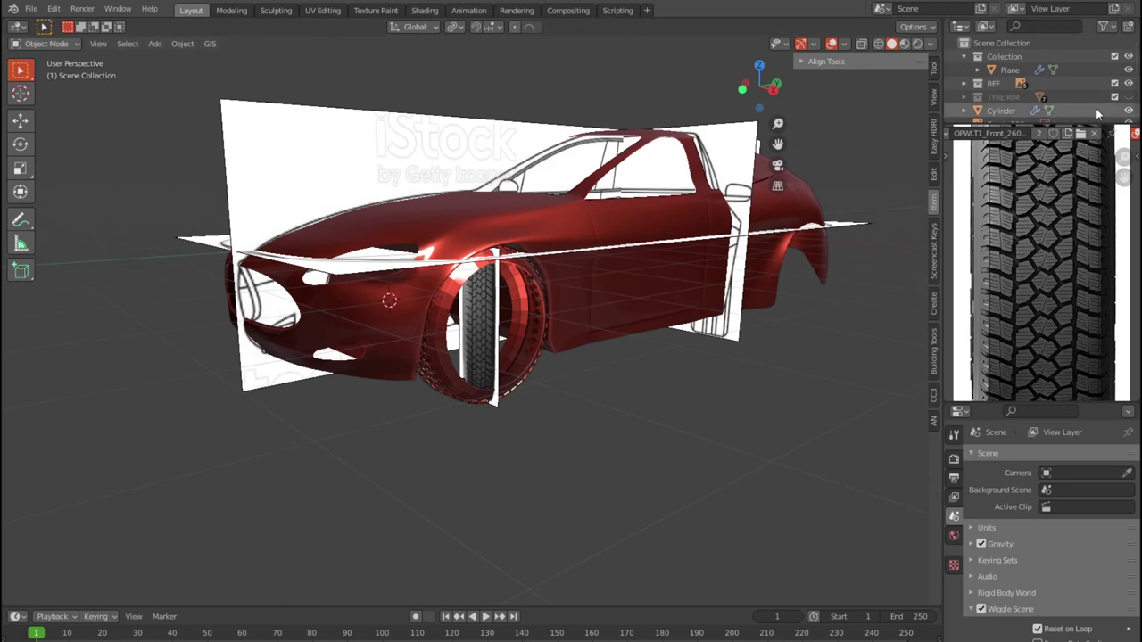
{"action": "left_click", "coordinate": [1128, 96]}
{"action": "mouse_move", "coordinate": [910, 244]}
{"action": "middle_mouse_down"}
{"action": "mouse_move", "coordinate": [635, 417]}
{"action": "mouse_move", "coordinate": [608, 394]}
{"action": "mouse_move", "coordinate": [650, 407]}
{"action": "middle_mouse_up"}
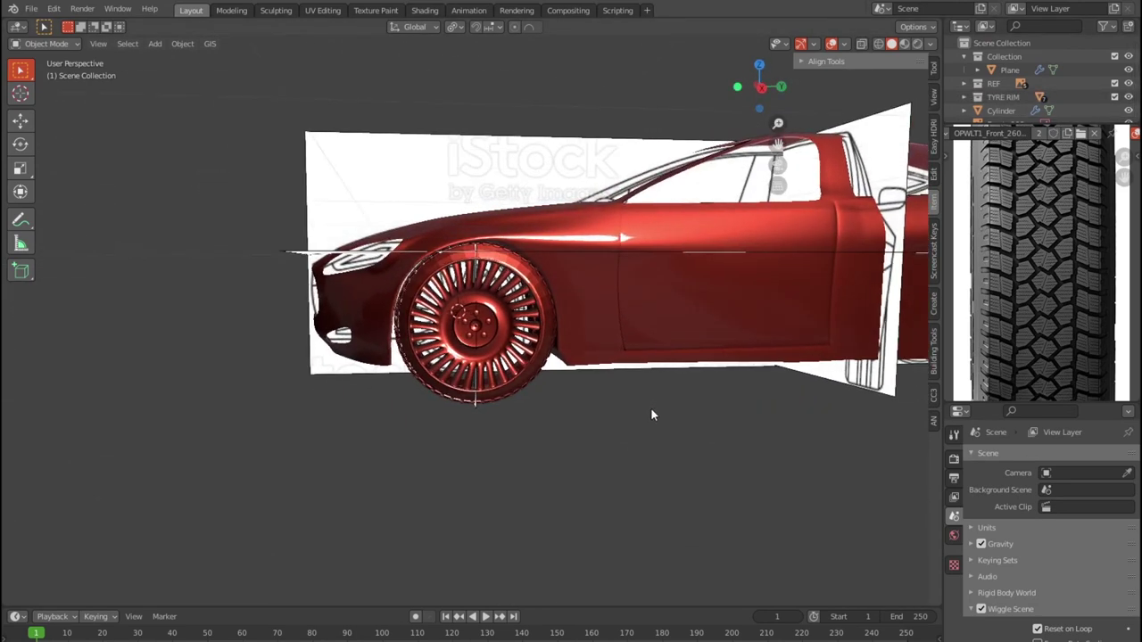
{"action": "key", "text": "KP_3"}
{"action": "key", "text": "KP_Decimal"}
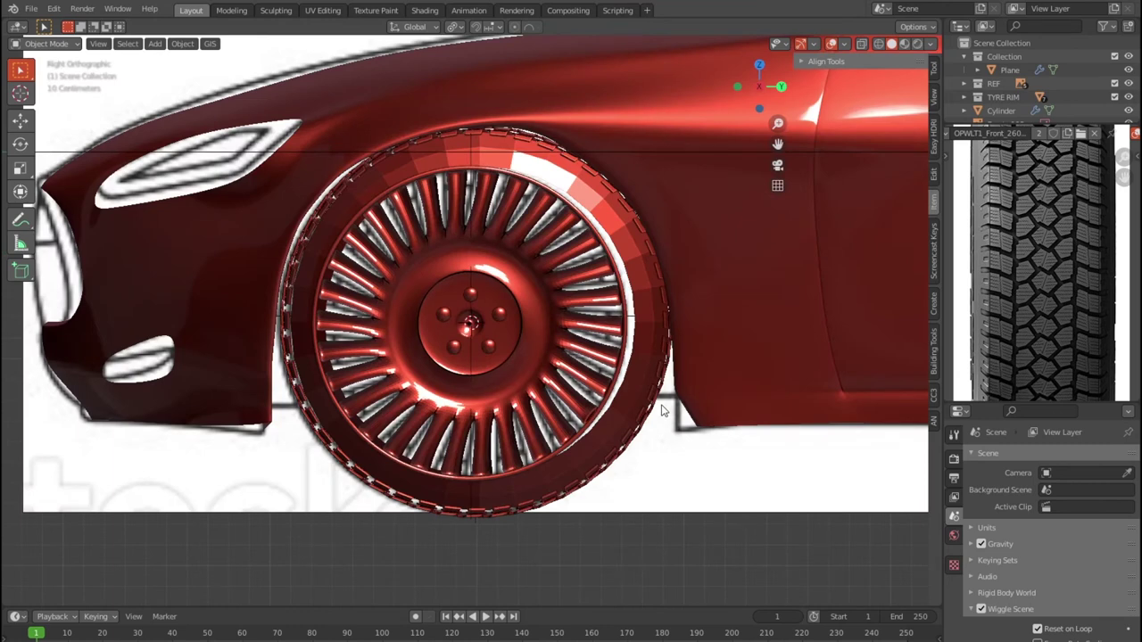
{"action": "scroll", "coordinate": [431, 546], "scroll_direction": "up", "scroll_amount": 2}
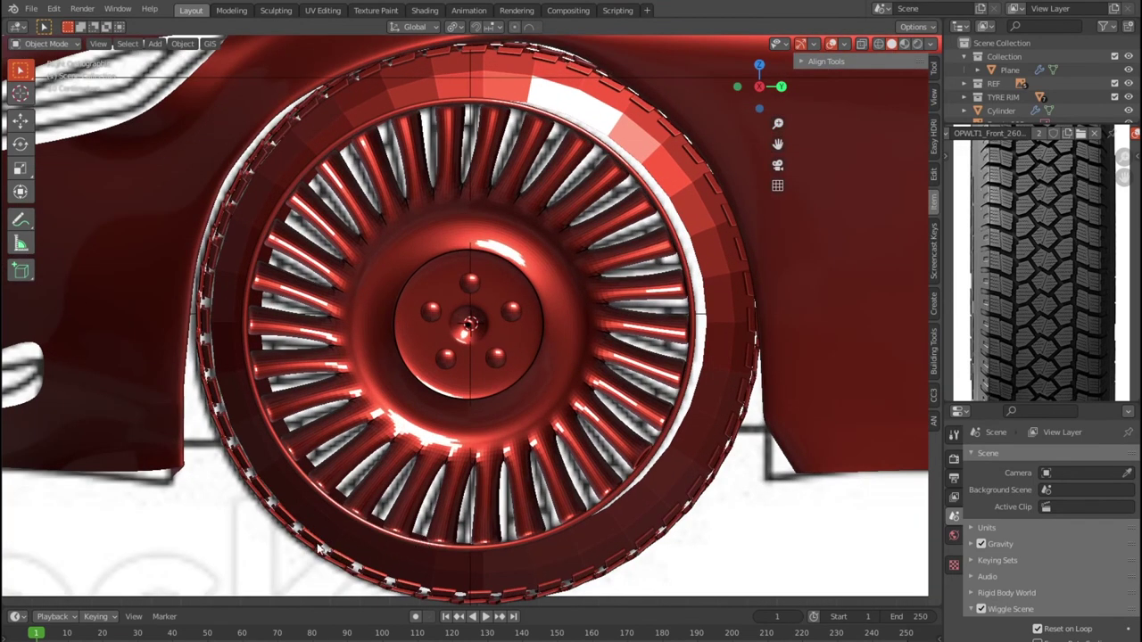
{"action": "key", "text": "shift+r"}
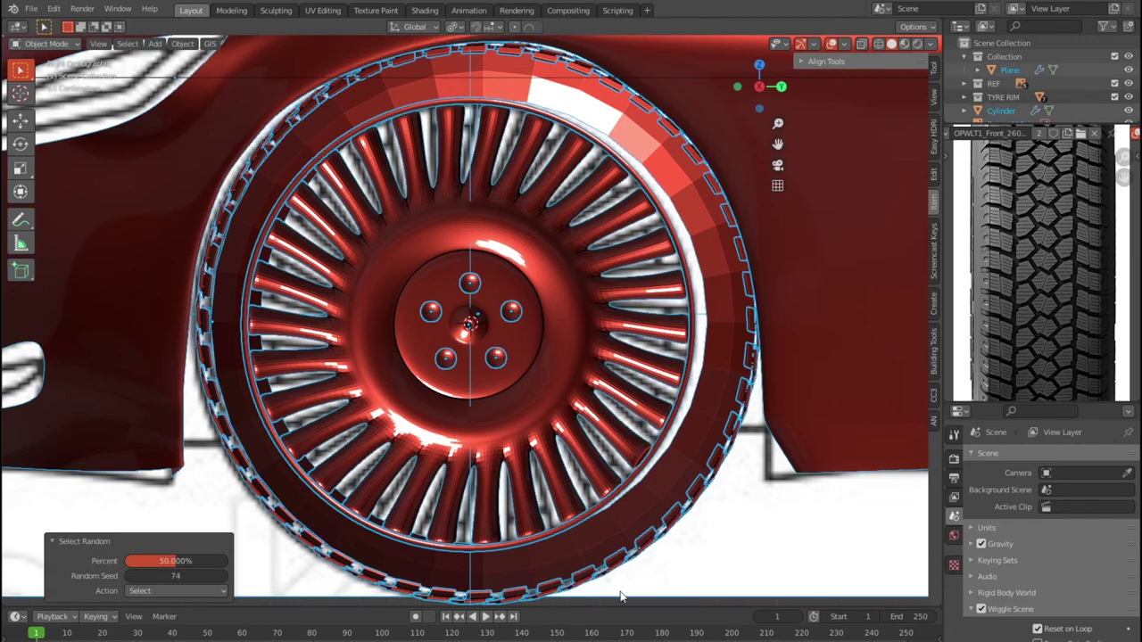
{"action": "scroll", "coordinate": [686, 544], "scroll_direction": "down", "scroll_amount": 2}
{"action": "scroll", "coordinate": [649, 560], "scroll_direction": "down", "scroll_amount": 2}
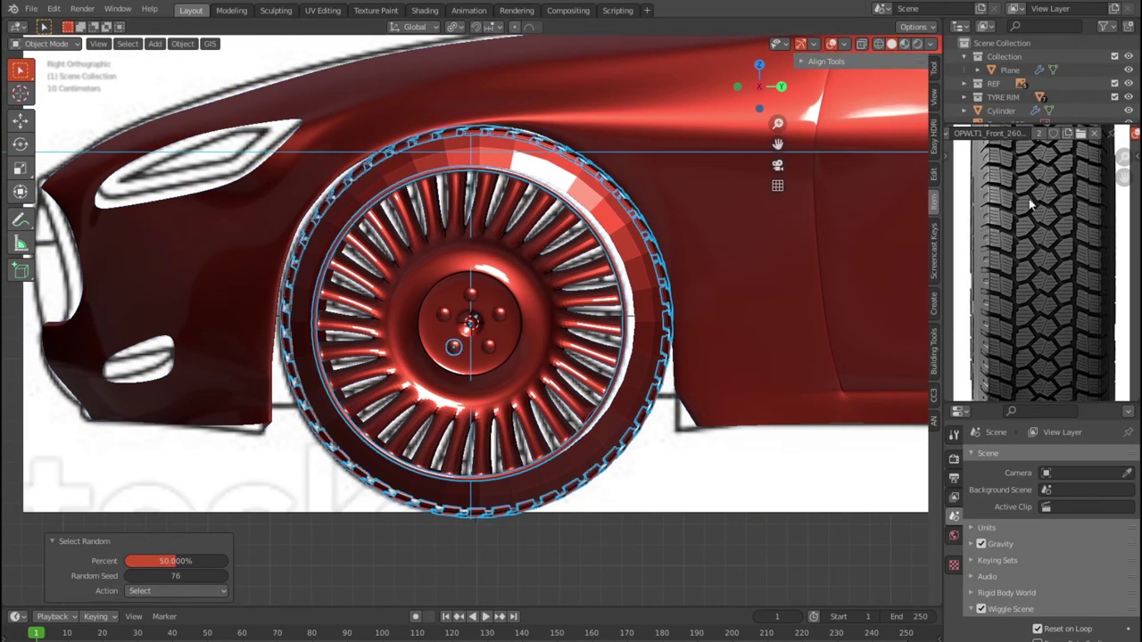
{"action": "left_click", "coordinate": [1007, 100]}
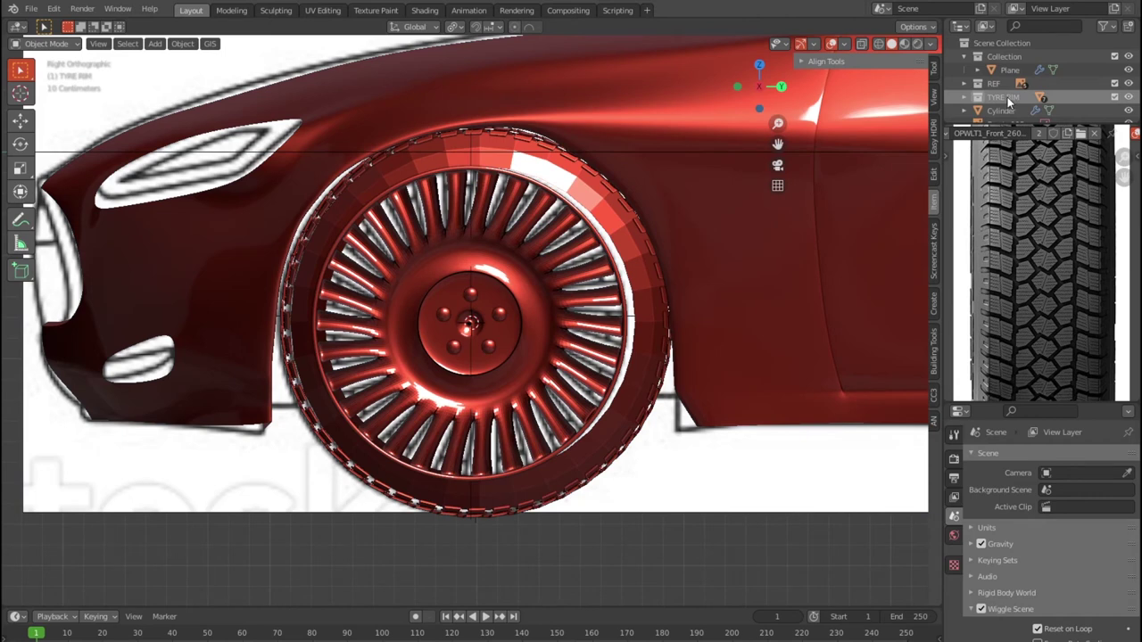
Step: Scale the tyre Cylinder up and shift it along Y onto the rim
{"action": "left_click", "coordinate": [1001, 110]}
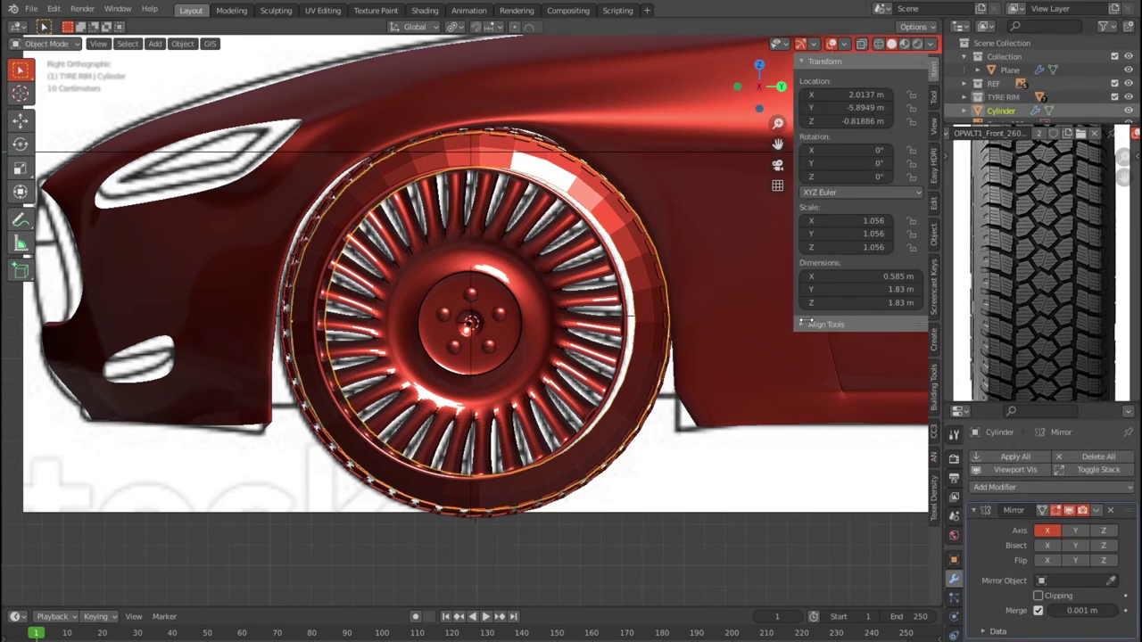
{"action": "key", "text": "s"}
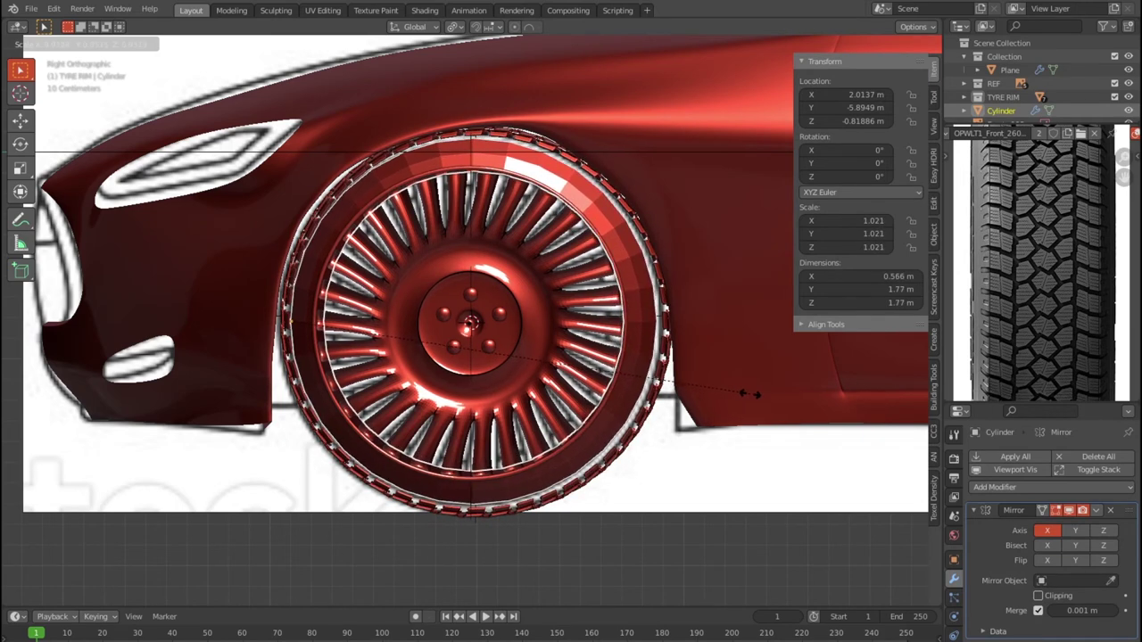
{"action": "left_click", "coordinate": [752, 393]}
{"action": "key", "text": "g"}
{"action": "key", "text": "y"}
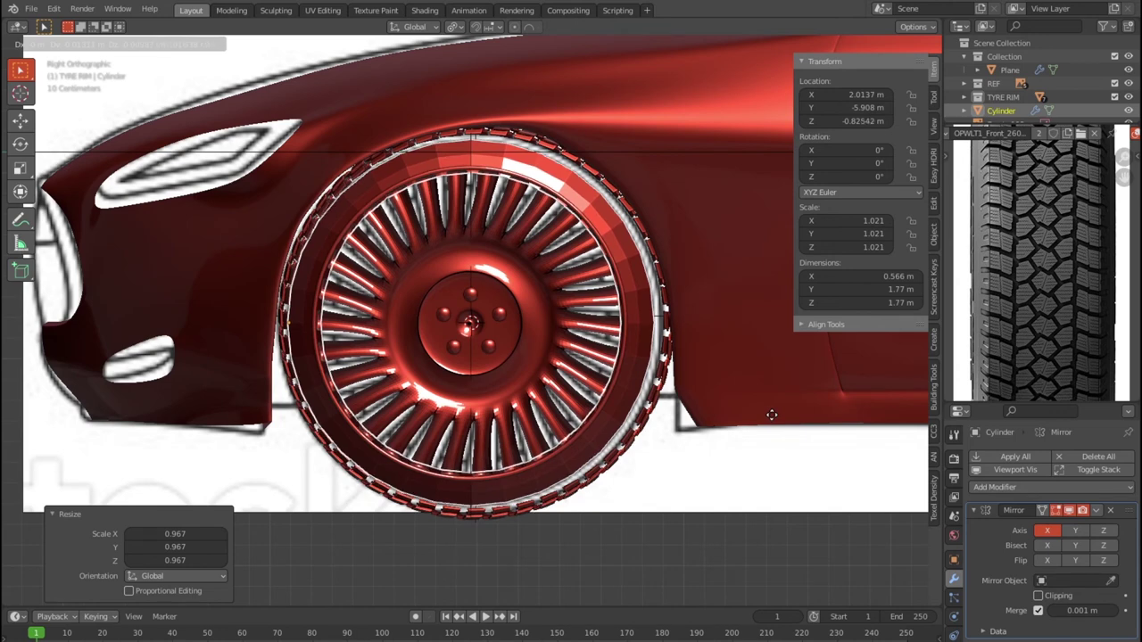
{"action": "left_click", "coordinate": [773, 419]}
Step: Refine the tyre to scale 1.035 at Y -5.931 m, then clear the selection
{"action": "key", "text": "s"}
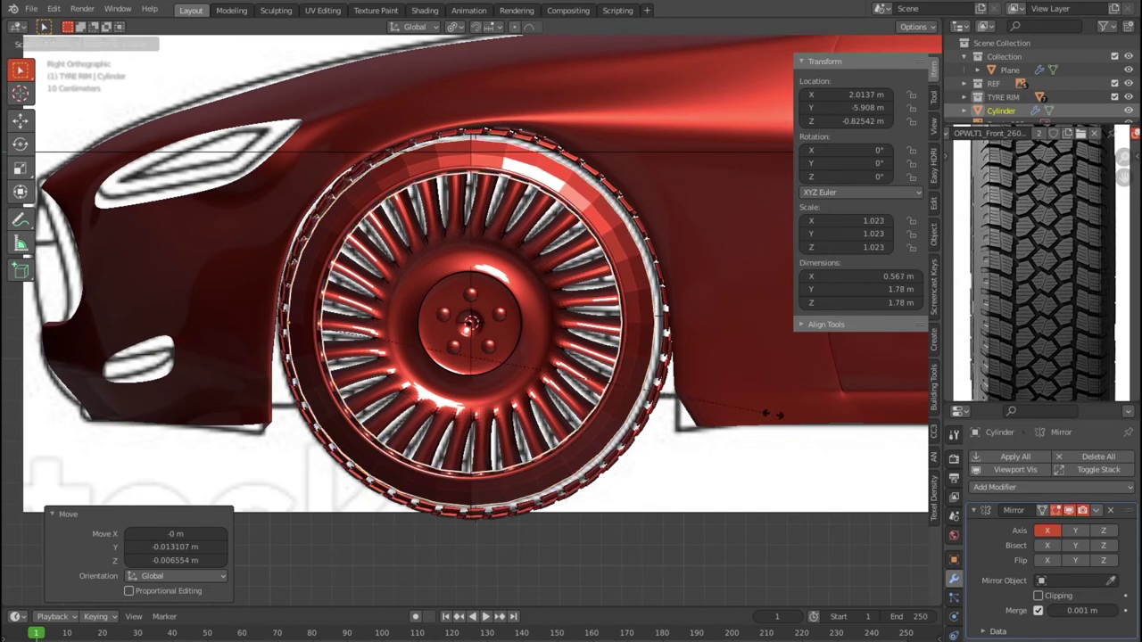
{"action": "left_click", "coordinate": [776, 414]}
{"action": "key", "text": "g"}
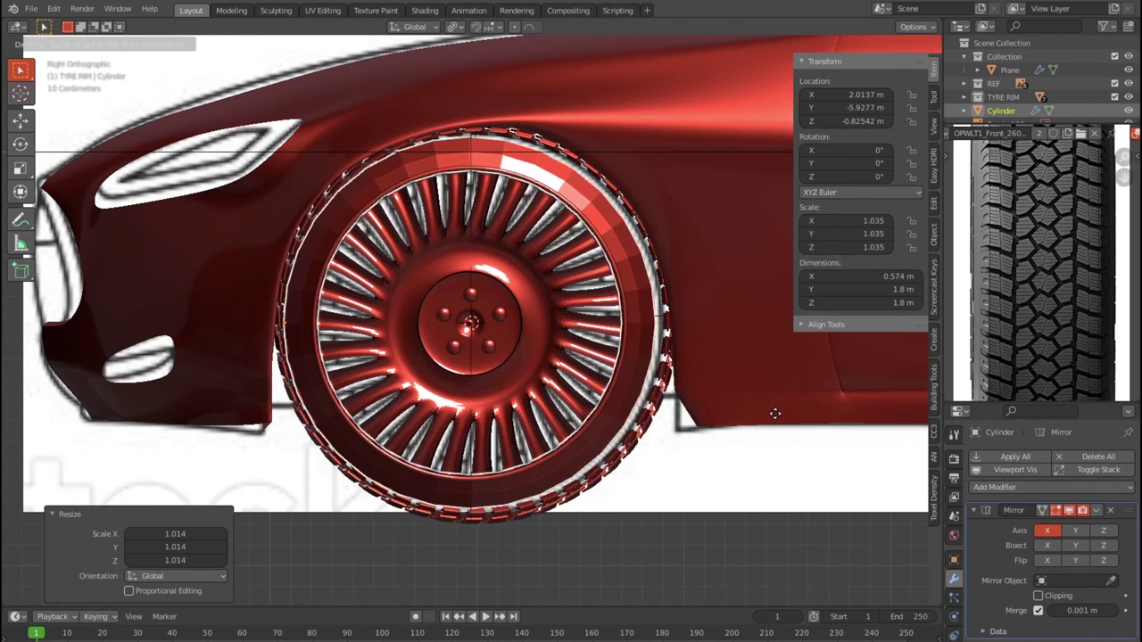
{"action": "left_click", "coordinate": [774, 413]}
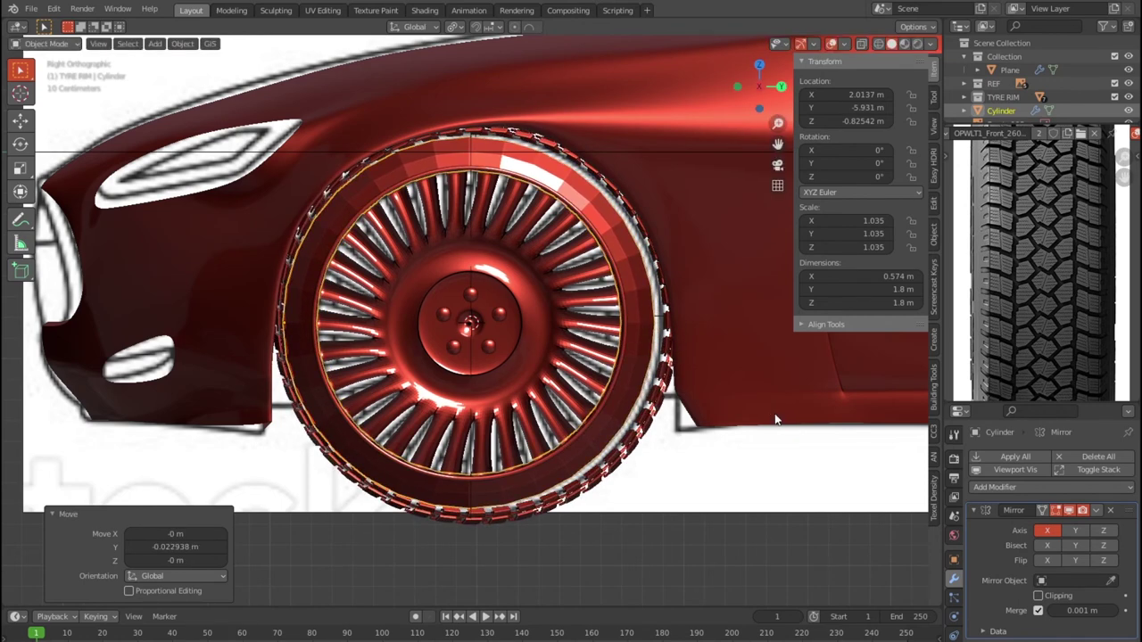
{"action": "scroll", "coordinate": [776, 417], "scroll_direction": "down", "scroll_amount": 1}
{"action": "scroll", "coordinate": [776, 417], "scroll_direction": "down", "scroll_amount": 1}
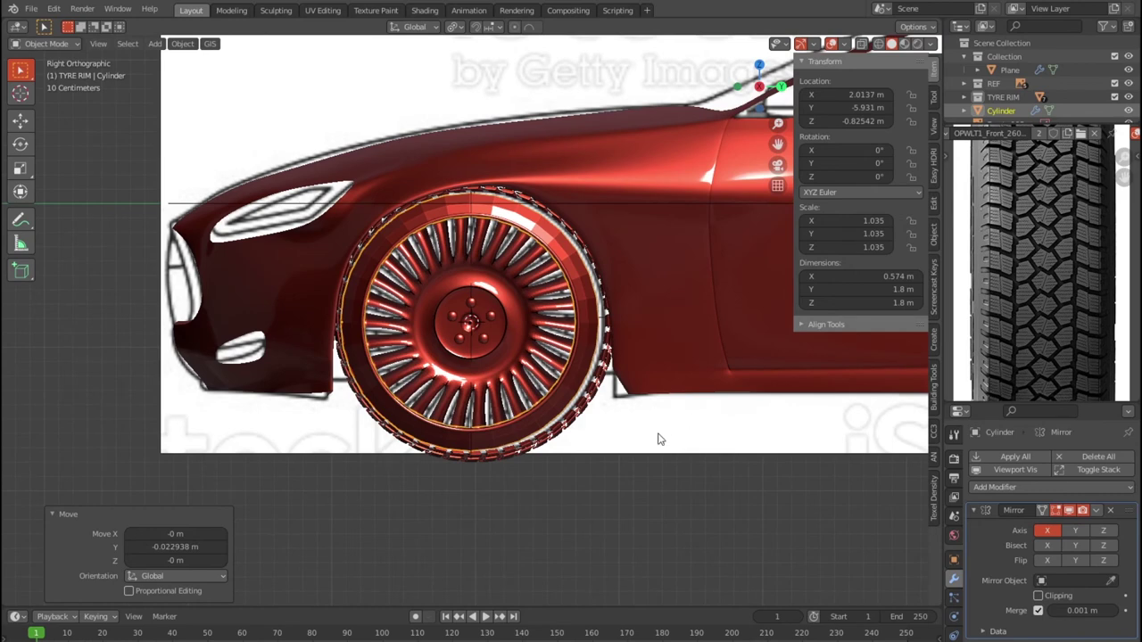
{"action": "key", "text": "shift+r"}
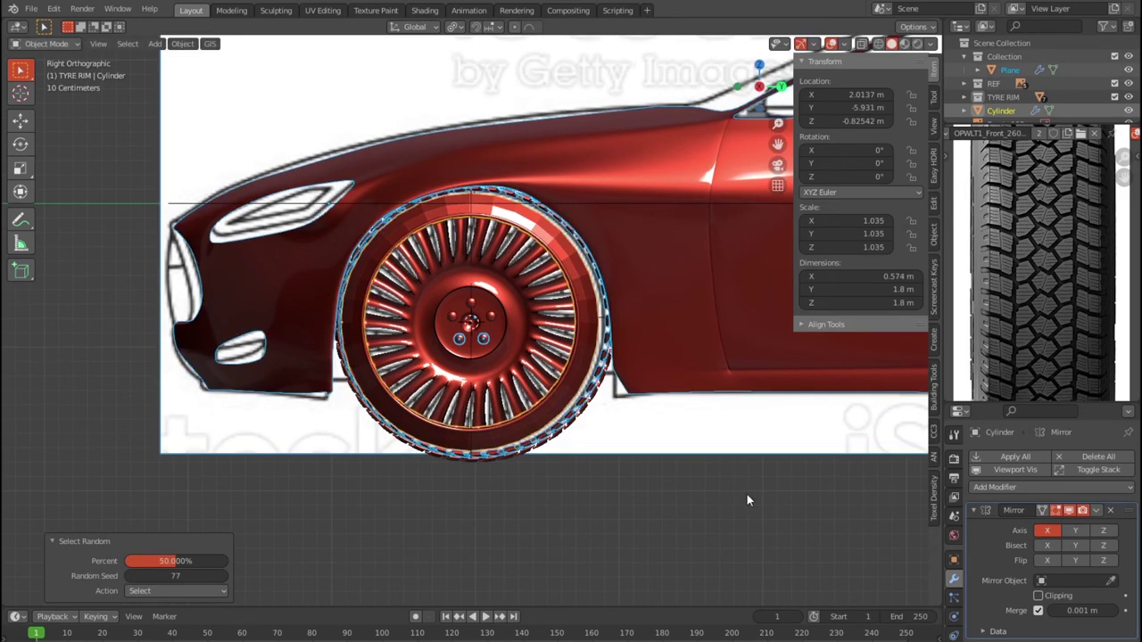
{"action": "left_click", "coordinate": [748, 500]}
Step: Select both tread layers with Vert.001 active
{"action": "scroll", "coordinate": [1053, 97], "scroll_direction": "down", "scroll_amount": 3}
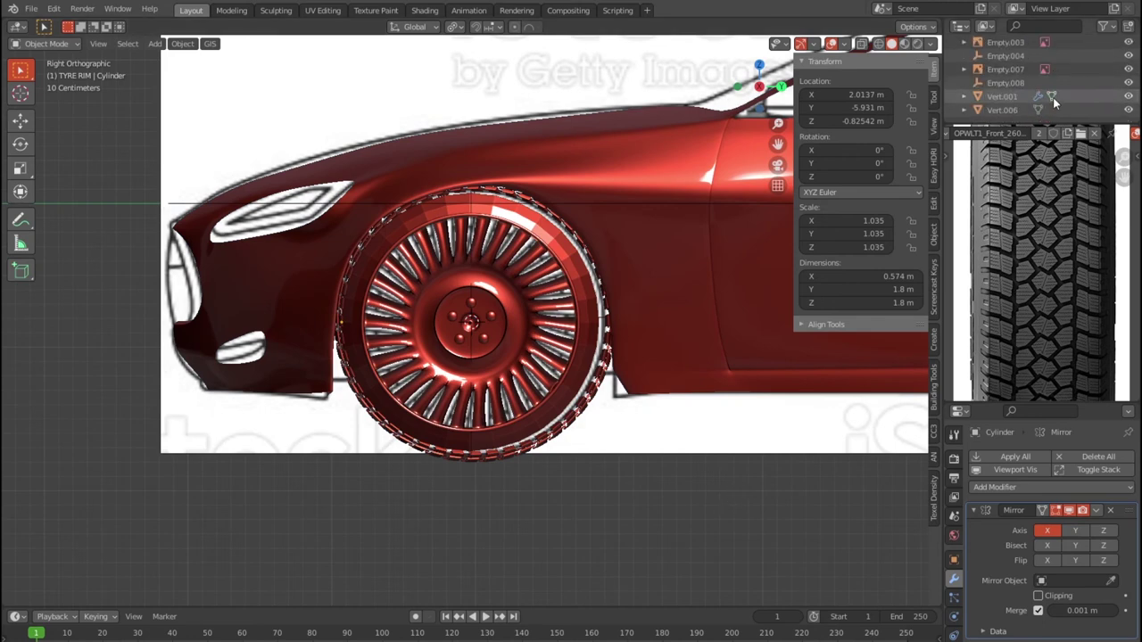
{"action": "scroll", "coordinate": [1052, 97], "scroll_direction": "down", "scroll_amount": 3}
{"action": "left_click", "coordinate": [1058, 109]}
{"action": "left_click", "coordinate": [1058, 96], "text": "ctrl"}
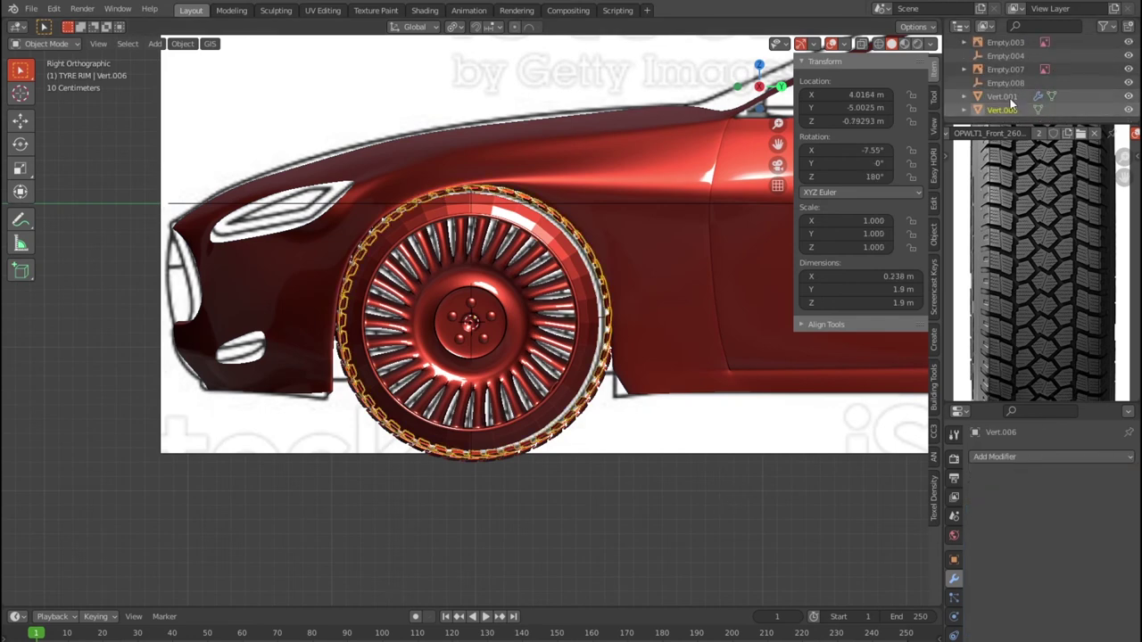
Step: Bake all of Vert.001's modifiers into its mesh
{"action": "key", "text": "ctrl+j"}
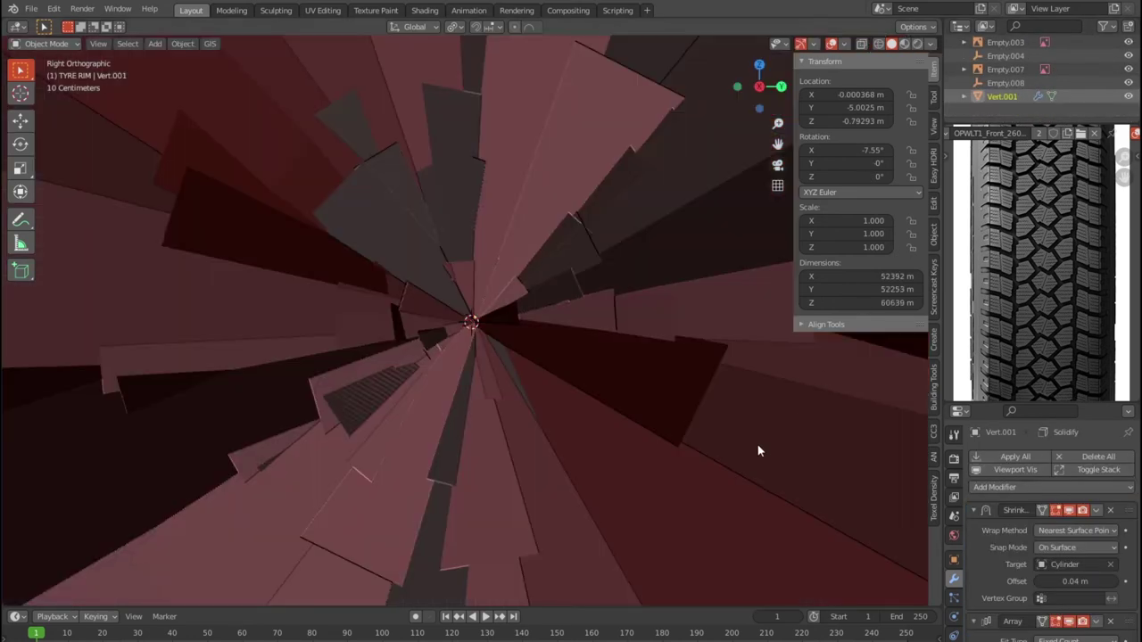
{"action": "key", "text": "ctrl+z"}
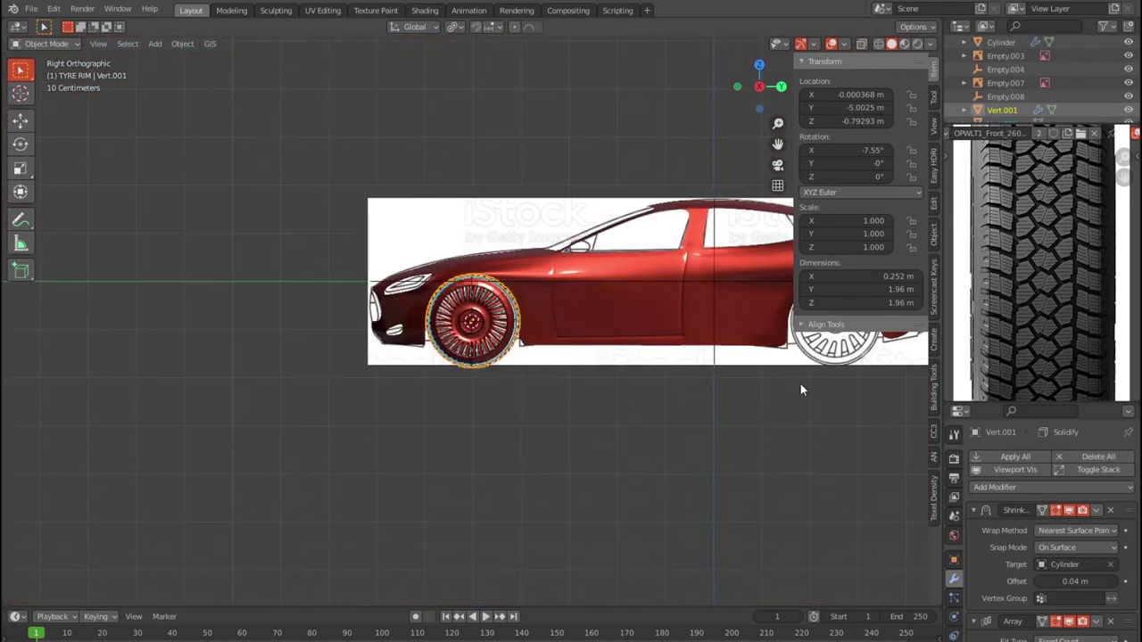
{"action": "left_click", "coordinate": [994, 456]}
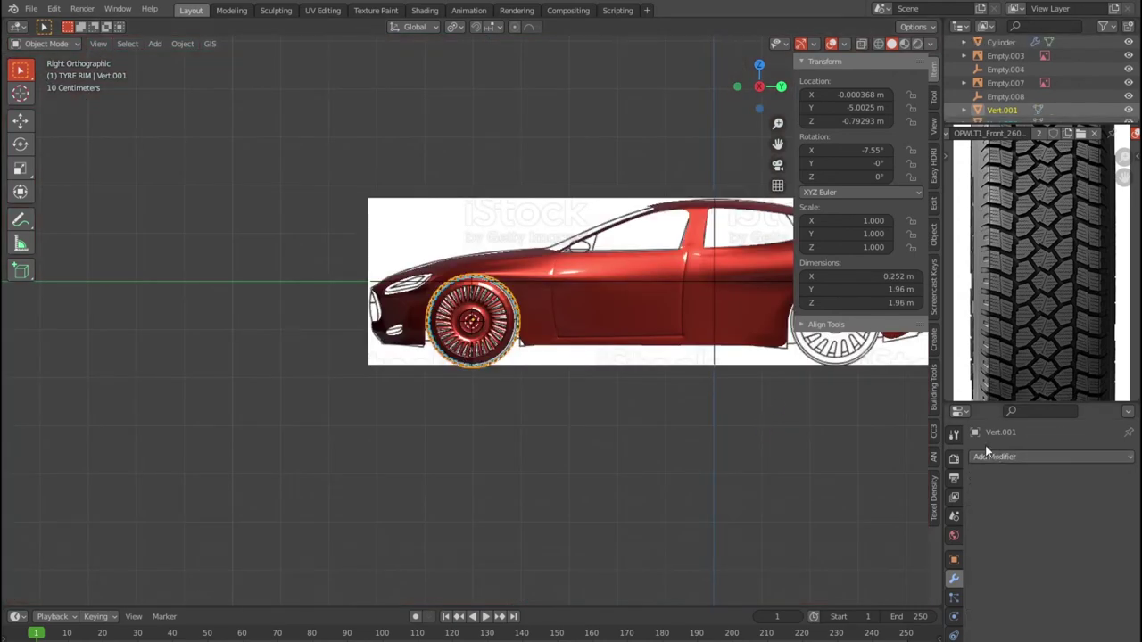
{"action": "scroll", "coordinate": [1058, 99], "scroll_direction": "down", "scroll_amount": 2}
Step: Scale both tread layers, Vert.001 and Vert.006, down to 0.963
{"action": "left_click", "coordinate": [1014, 110]}
{"action": "left_click", "coordinate": [1004, 96], "text": "ctrl"}
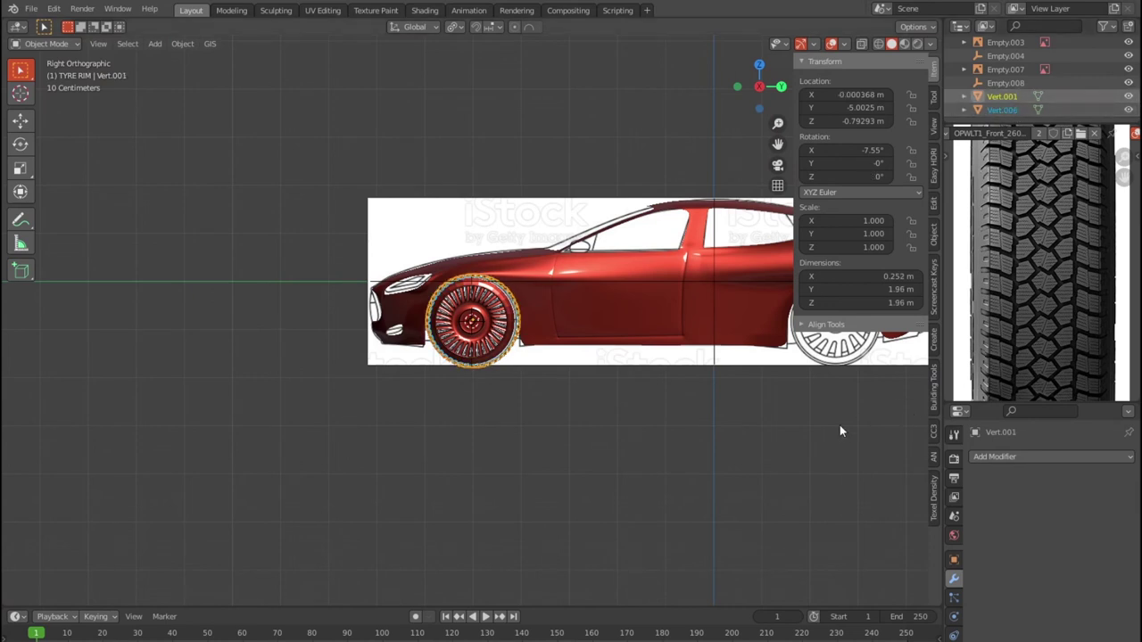
{"action": "key", "text": "s"}
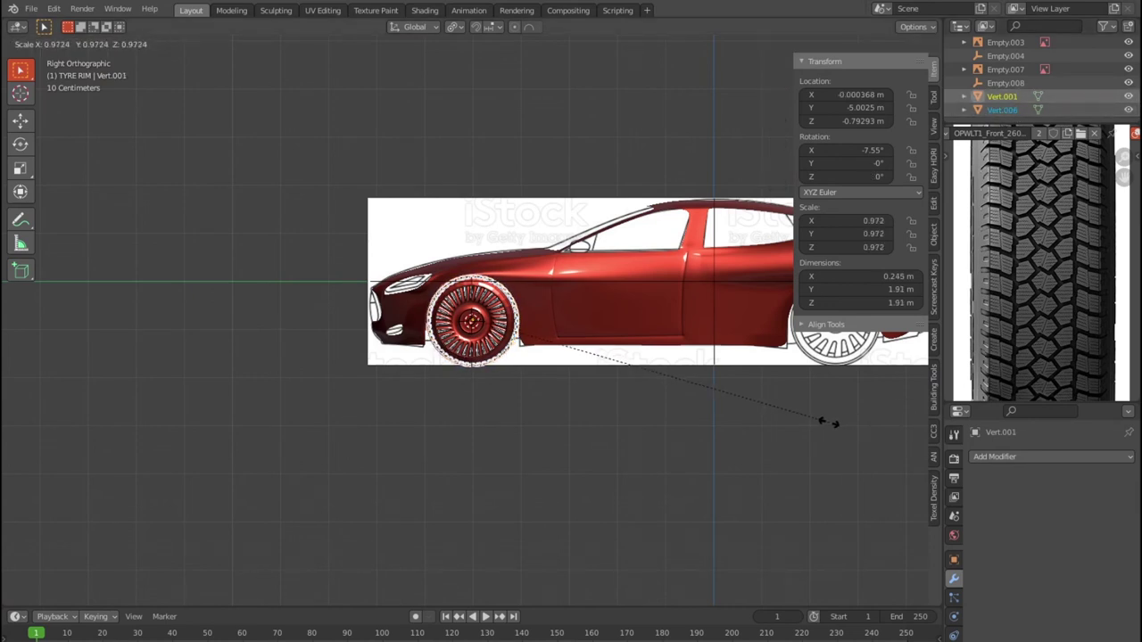
{"action": "left_click", "coordinate": [826, 421]}
{"action": "key", "text": "KP_Decimal"}
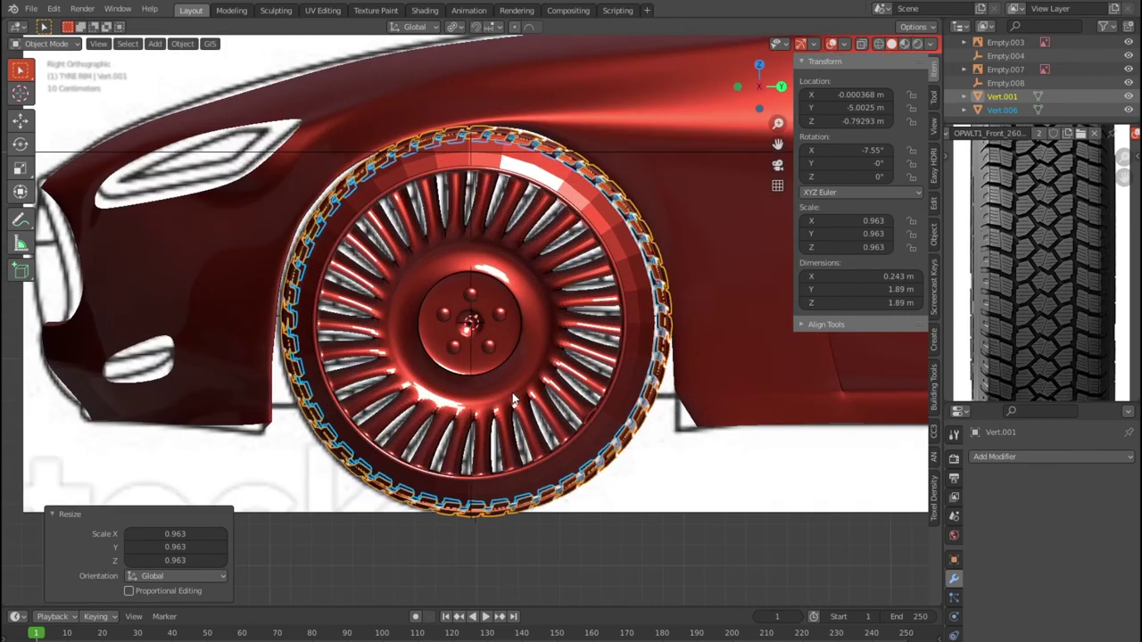
{"action": "left_click", "coordinate": [656, 569]}
{"action": "mouse_move", "coordinate": [654, 564]}
{"action": "middle_mouse_down"}
{"action": "mouse_move", "coordinate": [644, 541]}
{"action": "mouse_move", "coordinate": [676, 547]}
{"action": "mouse_move", "coordinate": [815, 470]}
{"action": "mouse_move", "coordinate": [859, 471]}
{"action": "mouse_move", "coordinate": [636, 502]}
{"action": "mouse_move", "coordinate": [686, 563]}
{"action": "mouse_move", "coordinate": [650, 493]}
{"action": "mouse_move", "coordinate": [660, 504]}
{"action": "mouse_move", "coordinate": [678, 447]}
{"action": "mouse_move", "coordinate": [708, 407]}
{"action": "mouse_move", "coordinate": [727, 514]}
{"action": "middle_mouse_up"}
{"action": "key", "text": "a"}
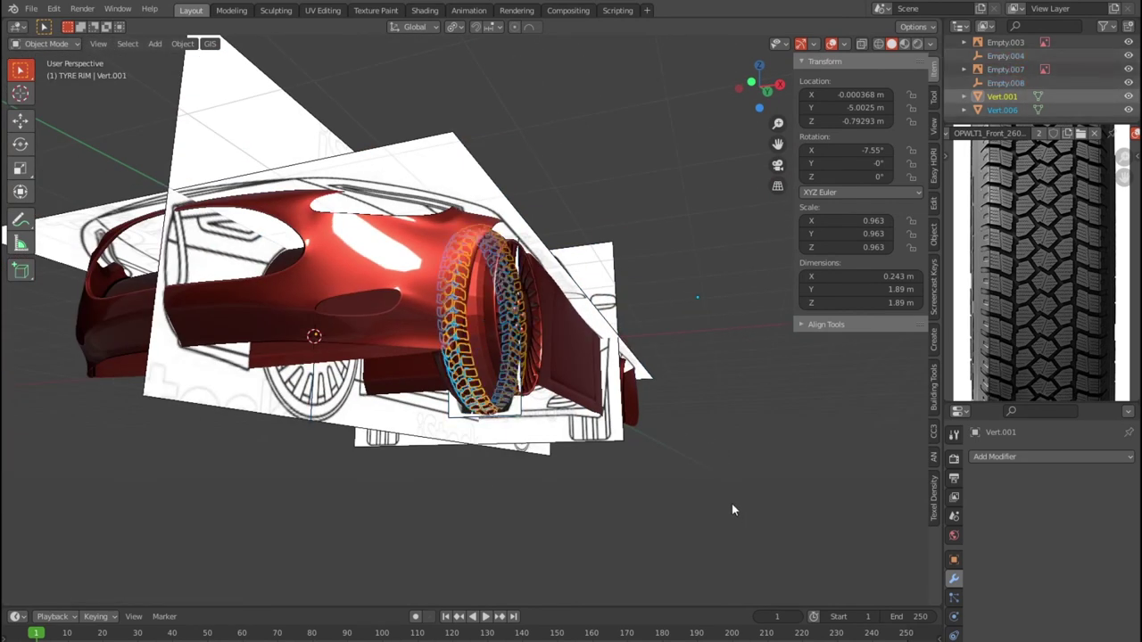
Step: Lock in the tread ring's 0.963 scale
{"action": "key", "text": "alt+s"}
{"action": "key", "text": "ctrl+z"}
{"action": "key", "text": "ctrl+z"}
{"action": "key", "text": "ctrl+z"}
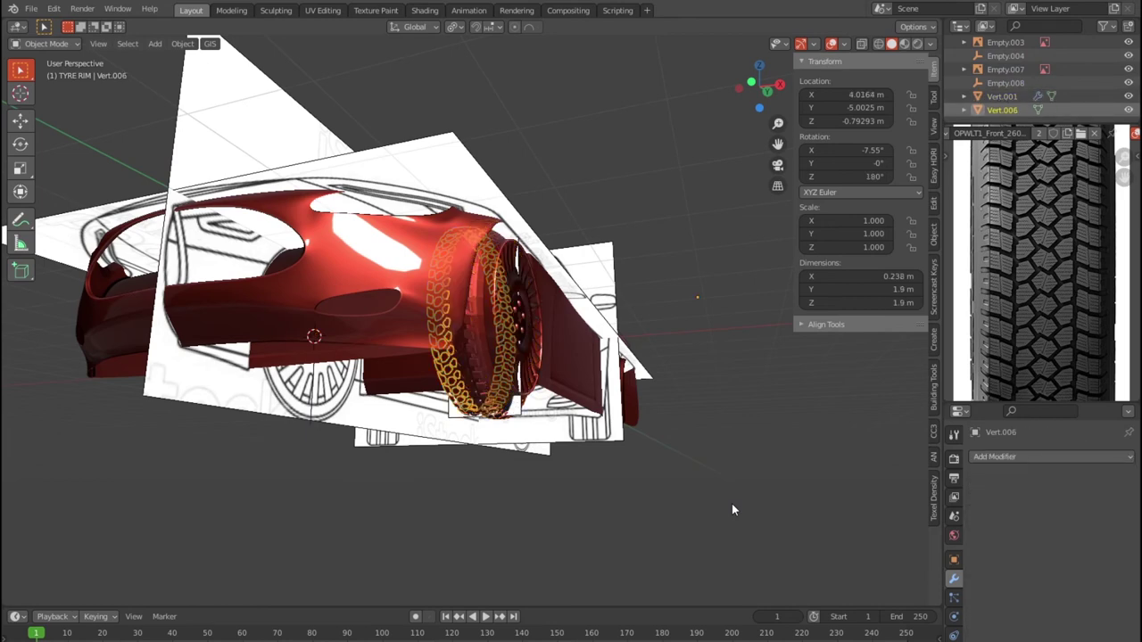
{"action": "key", "text": "ctrl+z"}
{"action": "mouse_move", "coordinate": [731, 509]}
{"action": "middle_mouse_down"}
{"action": "mouse_move", "coordinate": [687, 503]}
{"action": "mouse_move", "coordinate": [670, 541]}
{"action": "mouse_move", "coordinate": [567, 475]}
{"action": "middle_mouse_up"}
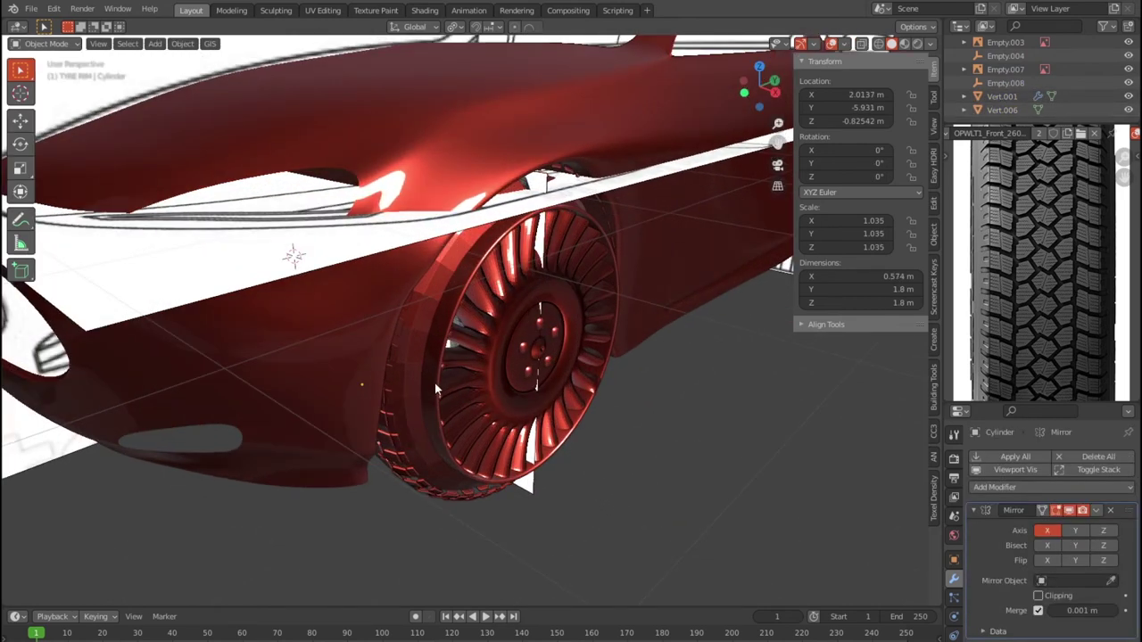
{"action": "key", "text": "ctrl+shift+z"}
{"action": "left_click", "coordinate": [755, 473]}
{"action": "scroll", "coordinate": [1000, 74], "scroll_direction": "up", "scroll_amount": 5}
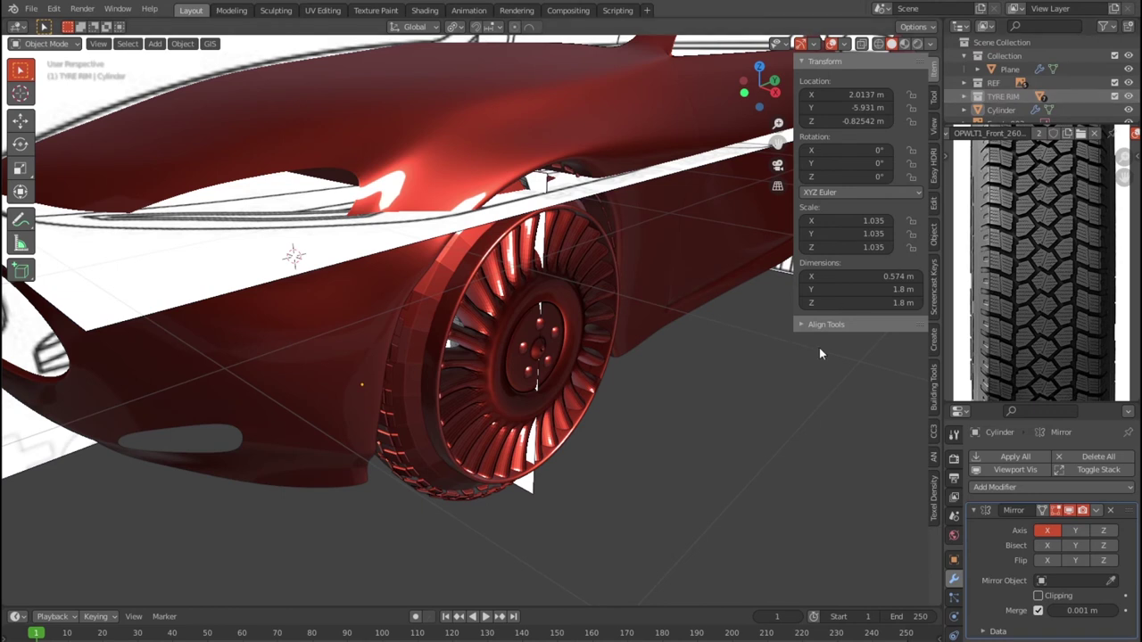
Step: Make TYRE RIM the active collection, keeping it visible
{"action": "left_click", "coordinate": [1128, 95]}
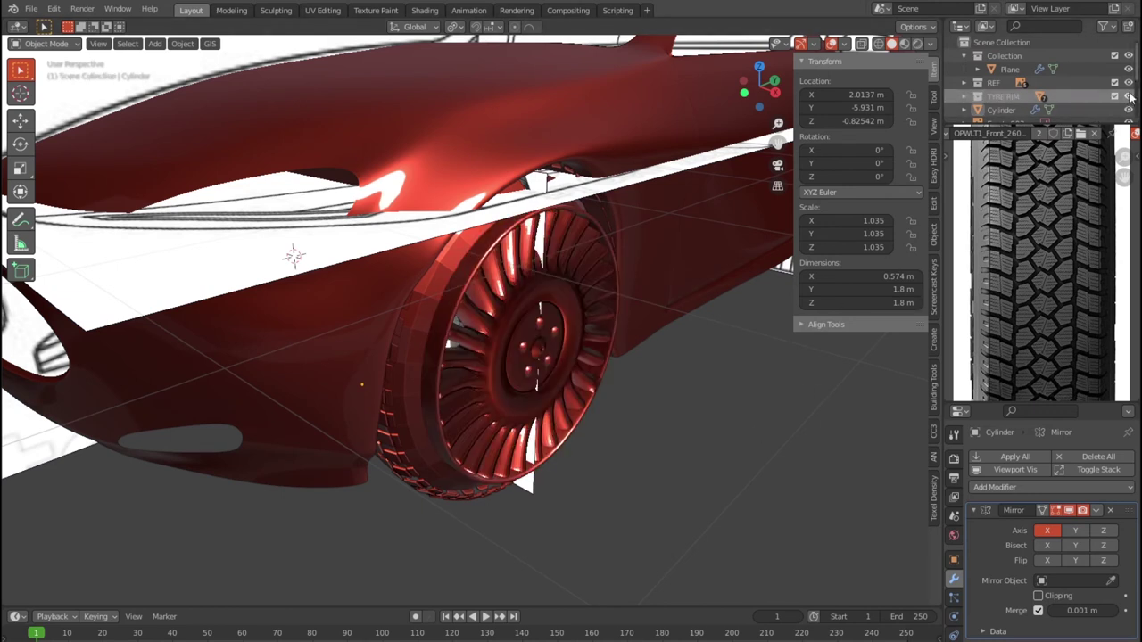
{"action": "left_click", "coordinate": [1129, 95]}
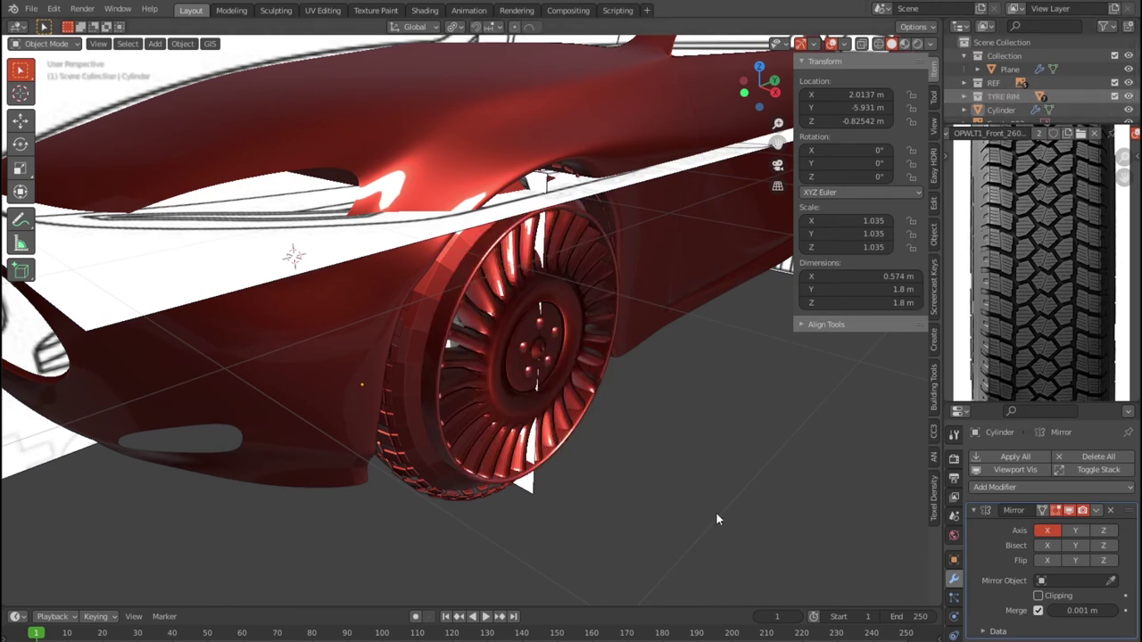
{"action": "left_click", "coordinate": [713, 489]}
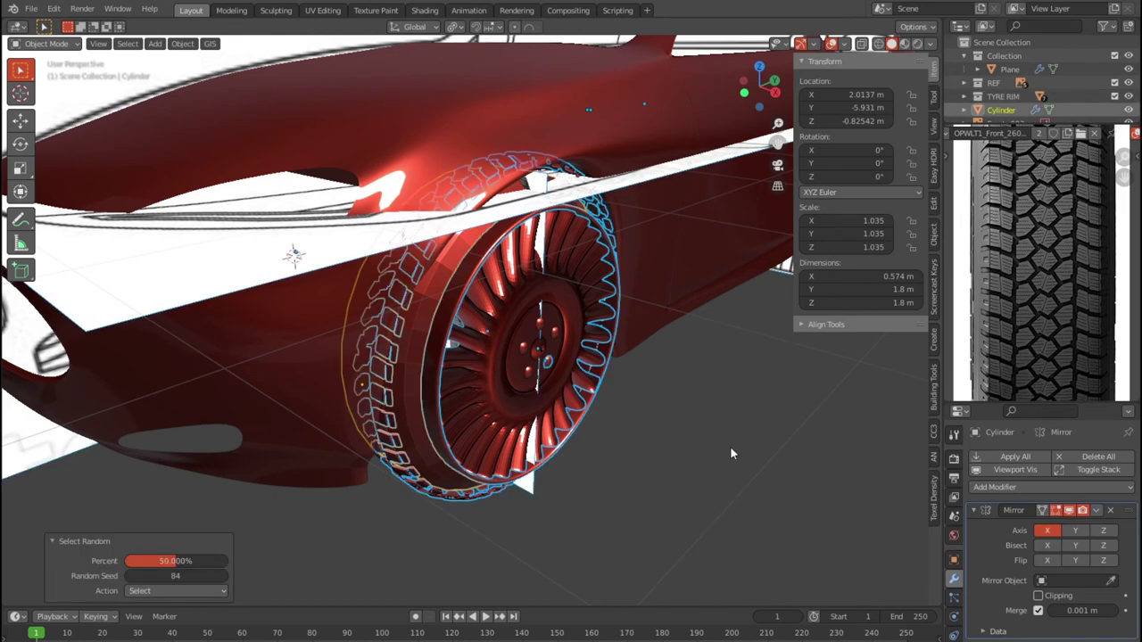
{"action": "left_click", "coordinate": [746, 470]}
{"action": "left_click", "coordinate": [1003, 96]}
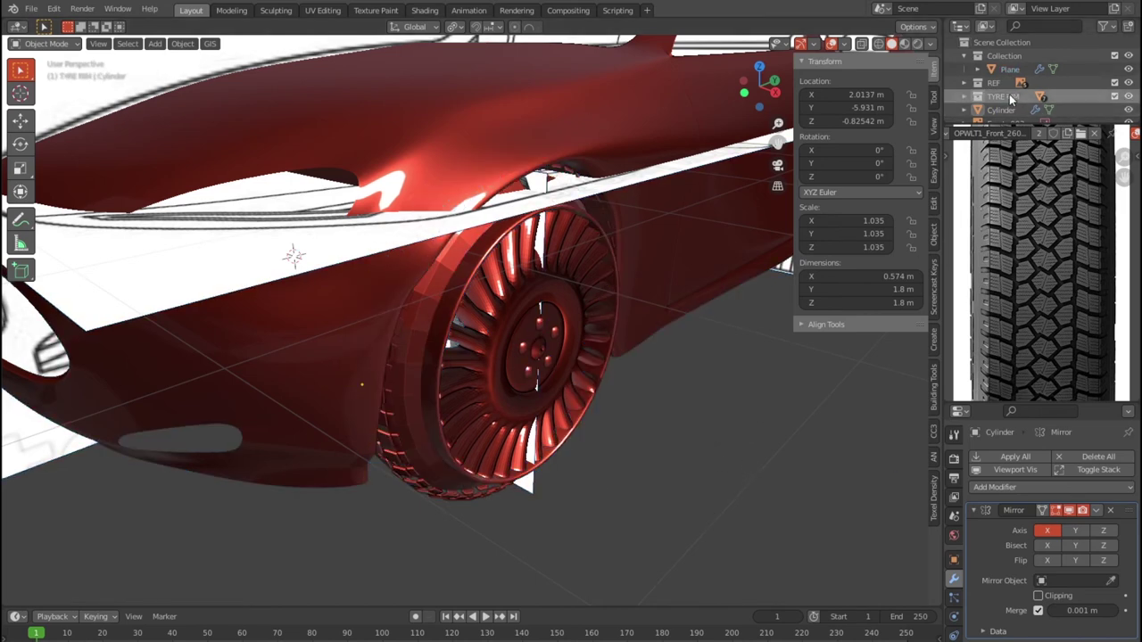
{"action": "key", "text": "shift+r"}
{"action": "key", "text": "shift+r"}
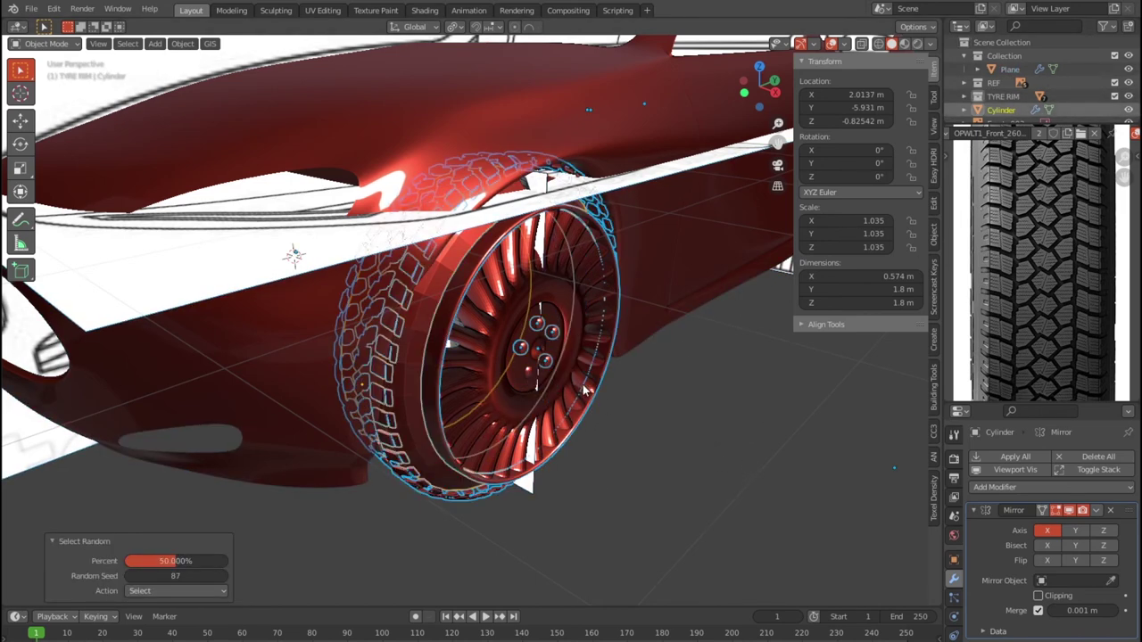
{"action": "mouse_move", "coordinate": [620, 436]}
{"action": "middle_mouse_down"}
{"action": "mouse_move", "coordinate": [615, 401]}
{"action": "mouse_move", "coordinate": [922, 203]}
{"action": "middle_mouse_up"}
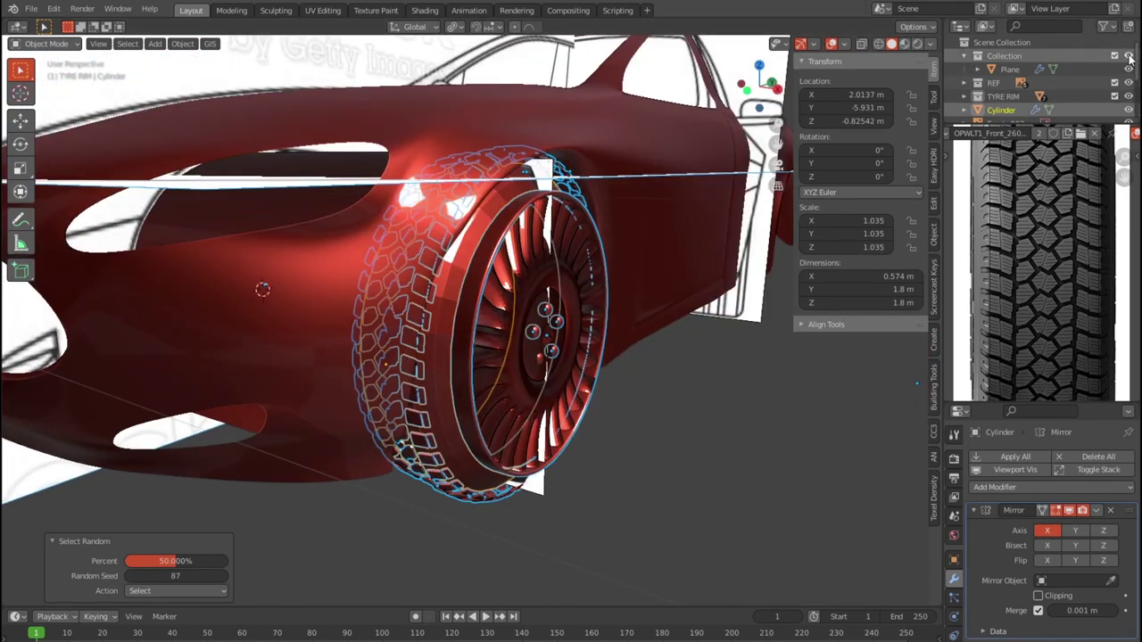
Step: Hide the car body collection and the REF reference drawings
{"action": "left_click", "coordinate": [1127, 56]}
{"action": "left_click", "coordinate": [696, 504]}
{"action": "middle_click_drag", "start_coordinate": [696, 504], "coordinate": [582, 465]}
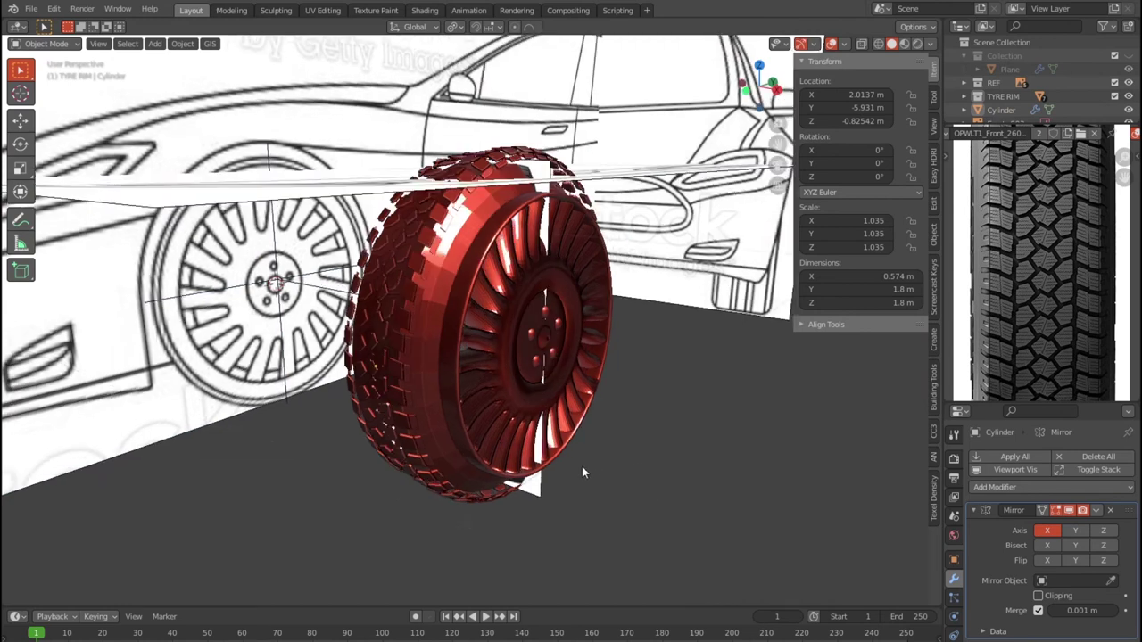
{"action": "left_click", "coordinate": [1114, 82]}
{"action": "mouse_move", "coordinate": [745, 367]}
{"action": "middle_mouse_down"}
{"action": "mouse_move", "coordinate": [670, 393]}
{"action": "mouse_move", "coordinate": [663, 383]}
{"action": "middle_mouse_up"}
{"action": "key", "text": "shift+r"}
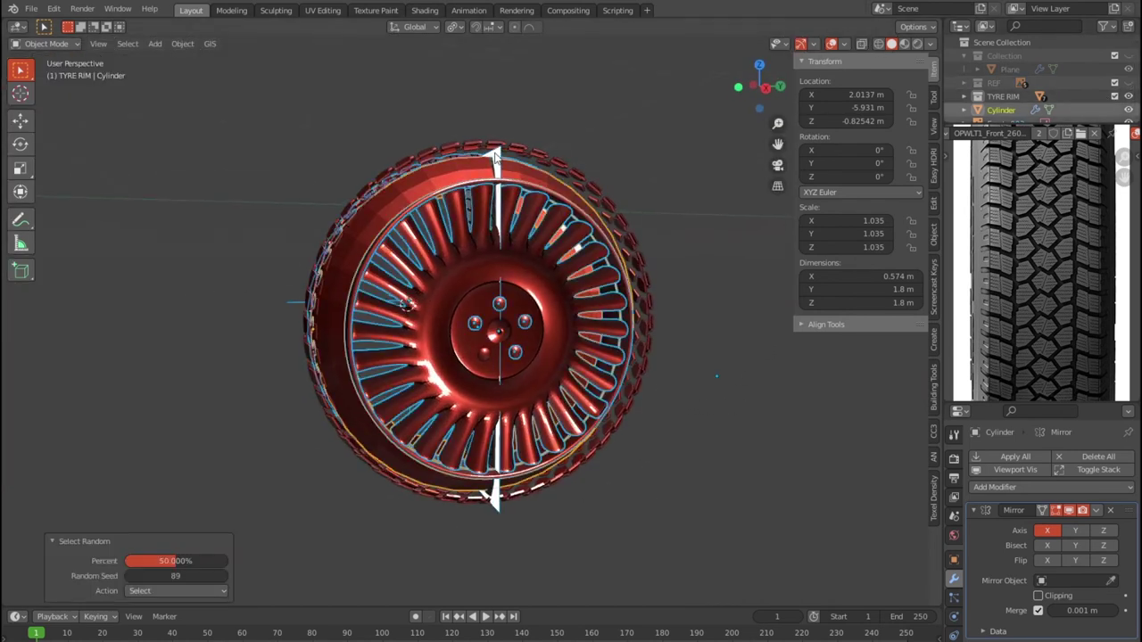
Step: Delete the Empty.003 helper
{"action": "key", "text": "shift+r"}
{"action": "key", "text": "shift+r"}
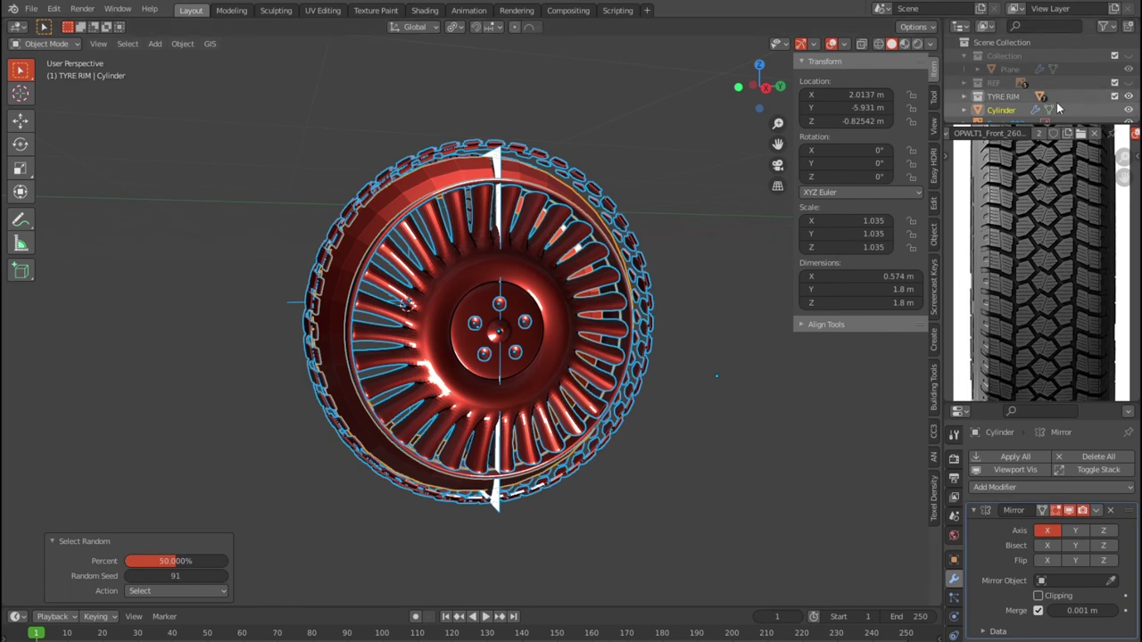
{"action": "scroll", "coordinate": [1006, 86], "scroll_direction": "down", "scroll_amount": 2}
{"action": "left_click", "coordinate": [1008, 95]}
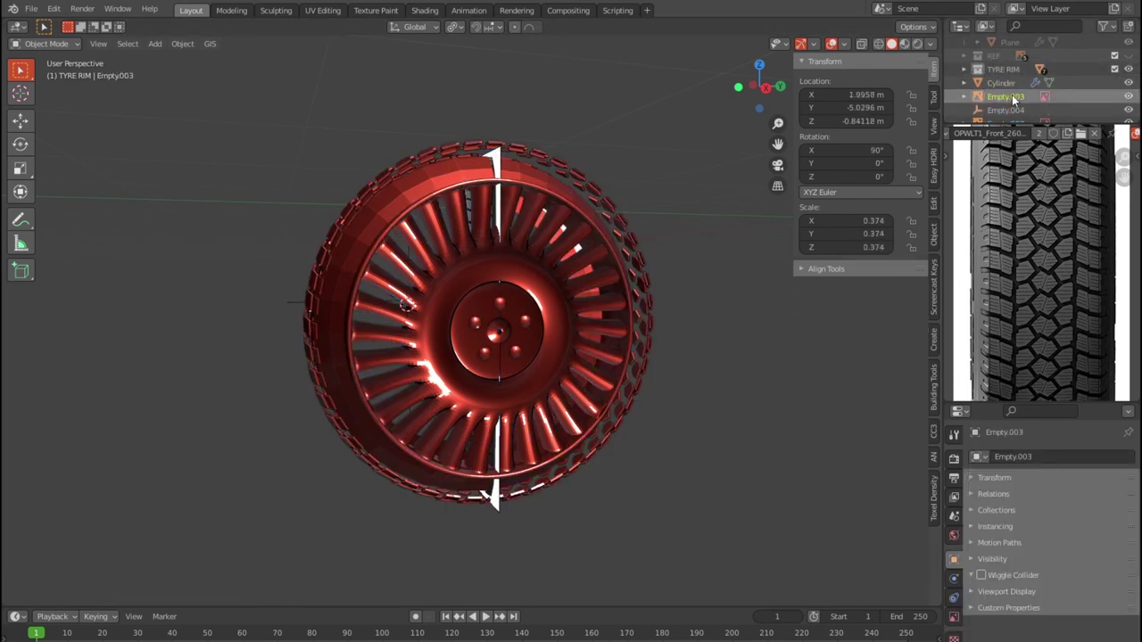
{"action": "key", "text": "x"}
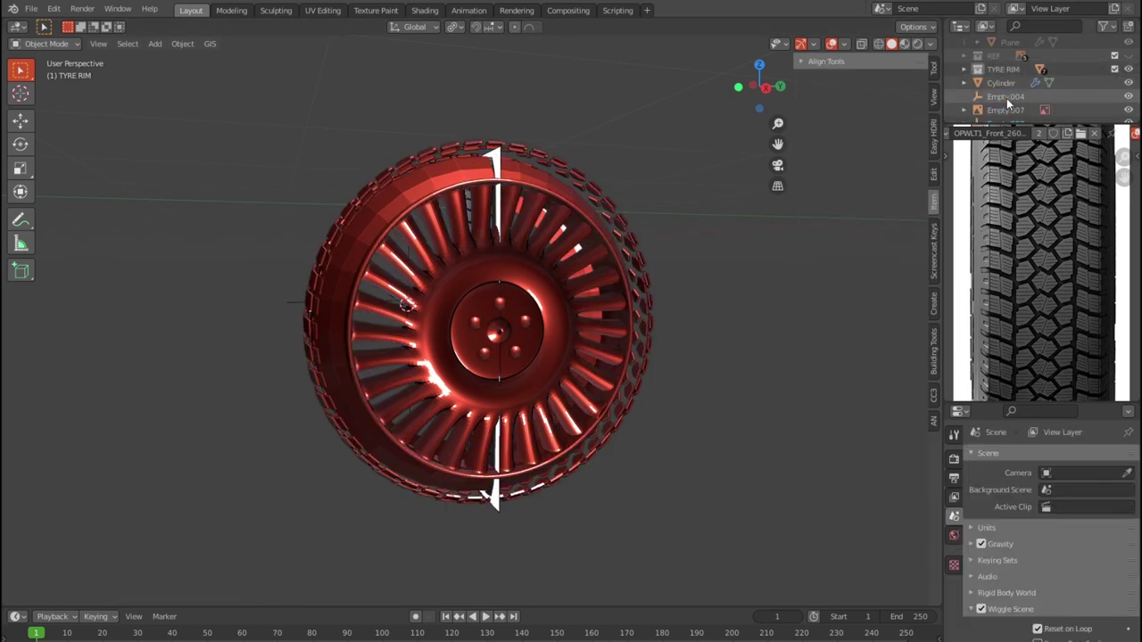
Step: Delete Empty.007 together with the reference image plane
{"action": "left_click", "coordinate": [1006, 96]}
{"action": "scroll", "coordinate": [1017, 104], "scroll_direction": "down", "scroll_amount": 2}
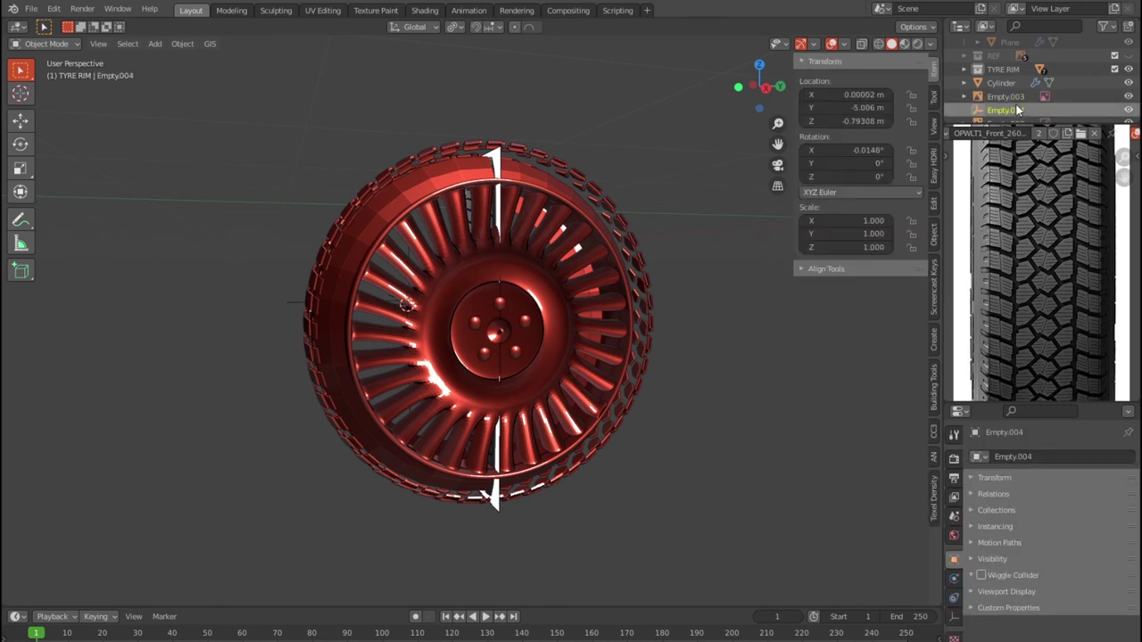
{"action": "left_click", "coordinate": [1017, 104]}
{"action": "scroll", "coordinate": [1011, 91], "scroll_direction": "down", "scroll_amount": 2}
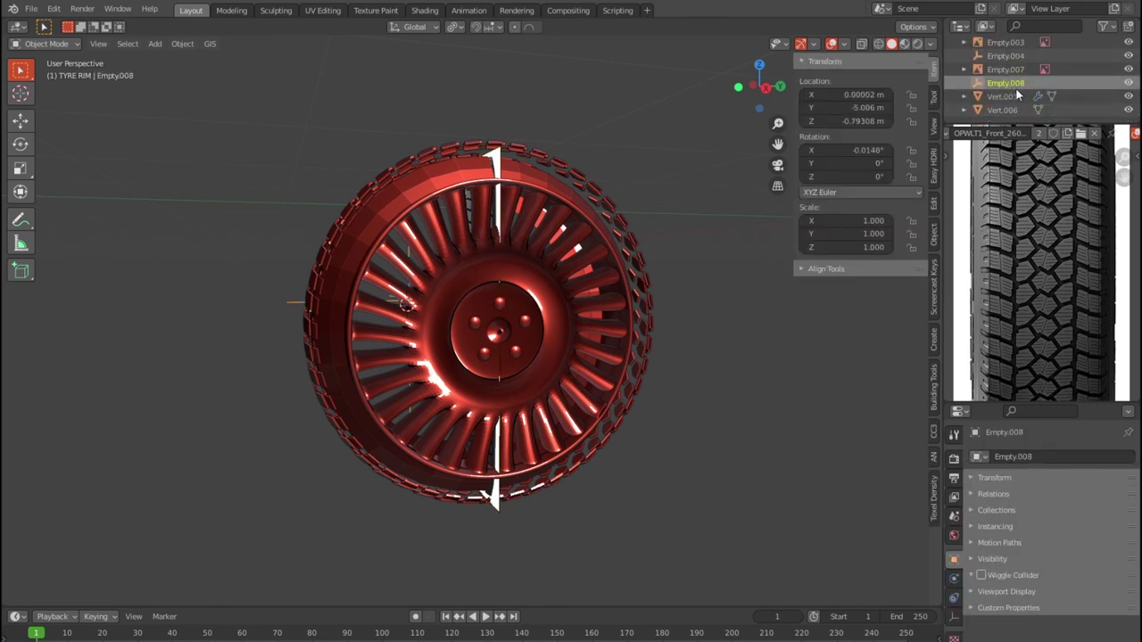
{"action": "mouse_move", "coordinate": [730, 464]}
{"action": "middle_mouse_down"}
{"action": "mouse_move", "coordinate": [697, 506]}
{"action": "mouse_move", "coordinate": [542, 205]}
{"action": "middle_mouse_up"}
{"action": "key", "text": "shift+r"}
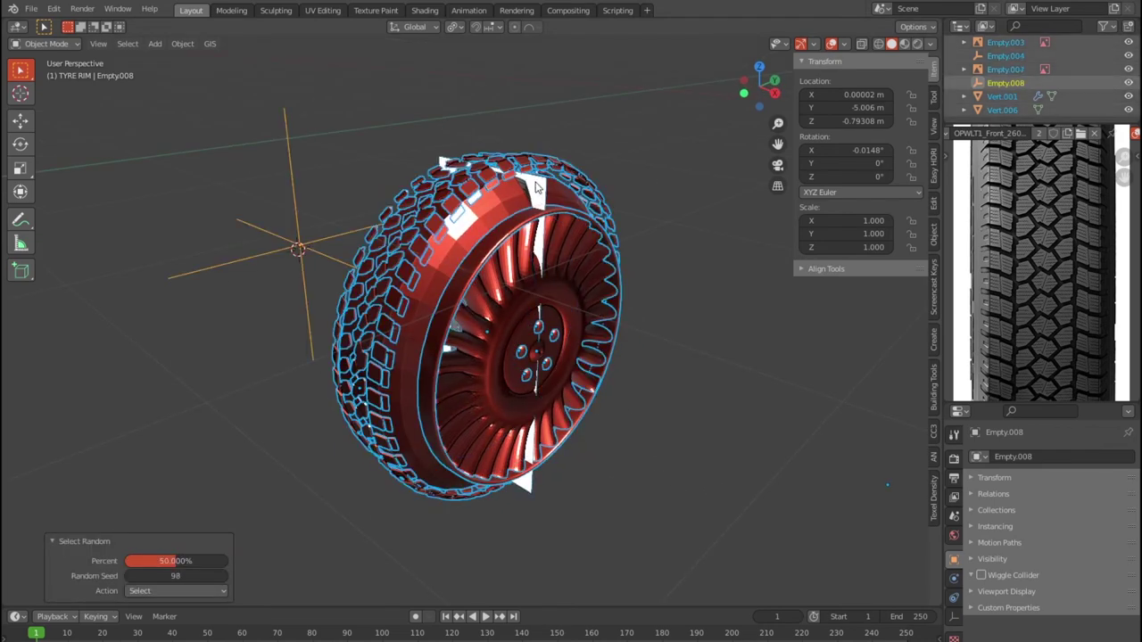
{"action": "left_click", "coordinate": [540, 184]}
{"action": "middle_click_drag", "start_coordinate": [542, 184], "coordinate": [567, 207]}
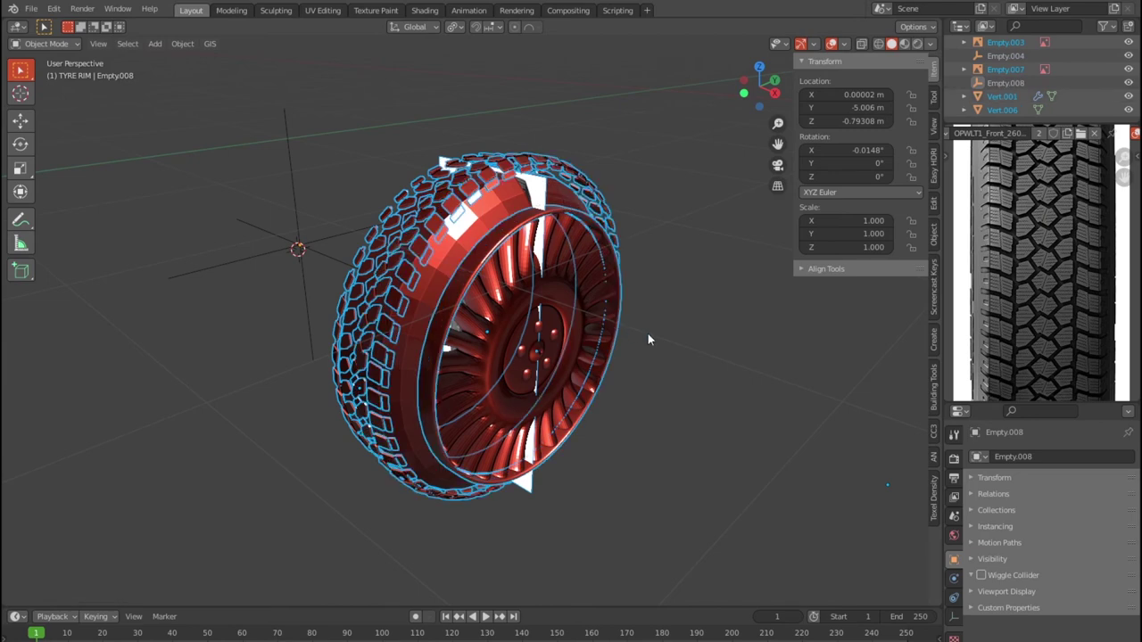
{"action": "middle_click_drag", "start_coordinate": [647, 334], "coordinate": [641, 306]}
{"action": "middle_click_drag", "start_coordinate": [421, 187], "coordinate": [376, 154]}
{"action": "left_click", "coordinate": [421, 172]}
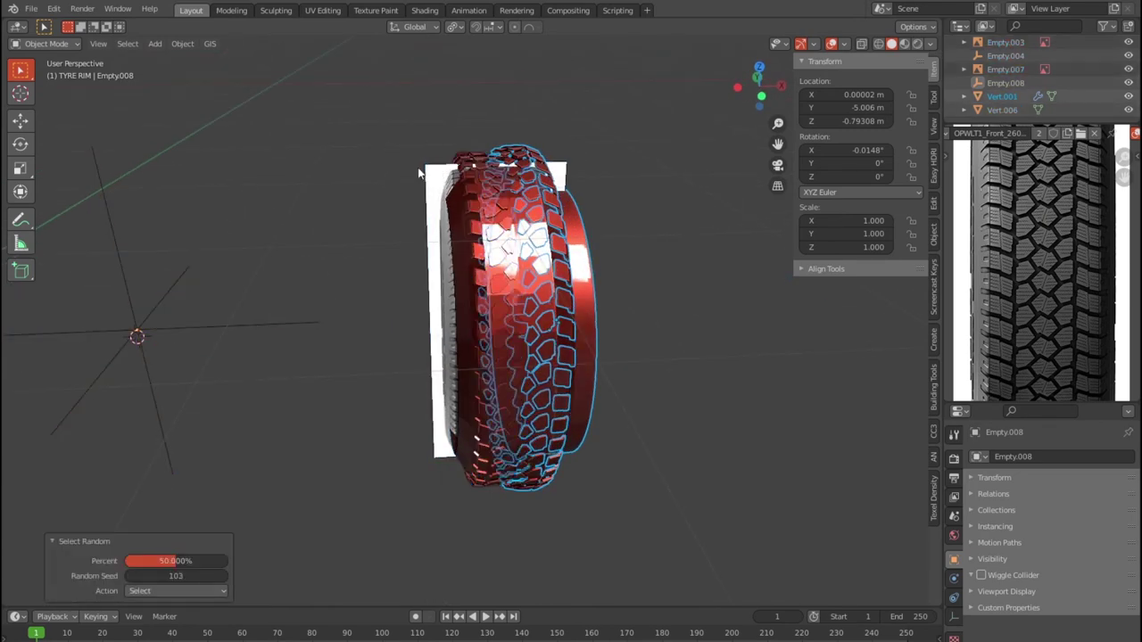
{"action": "key", "text": "Delete"}
Step: View the rim face and bring up the Apply transforms menu
{"action": "mouse_move", "coordinate": [407, 162]}
{"action": "middle_mouse_down"}
{"action": "mouse_move", "coordinate": [527, 326]}
{"action": "mouse_move", "coordinate": [482, 320]}
{"action": "mouse_move", "coordinate": [447, 245]}
{"action": "middle_mouse_up"}
{"action": "scroll", "coordinate": [526, 326], "scroll_direction": "up", "scroll_amount": 2}
{"action": "scroll", "coordinate": [527, 326], "scroll_direction": "down", "scroll_amount": 3}
{"action": "key", "text": "ctrl+r"}
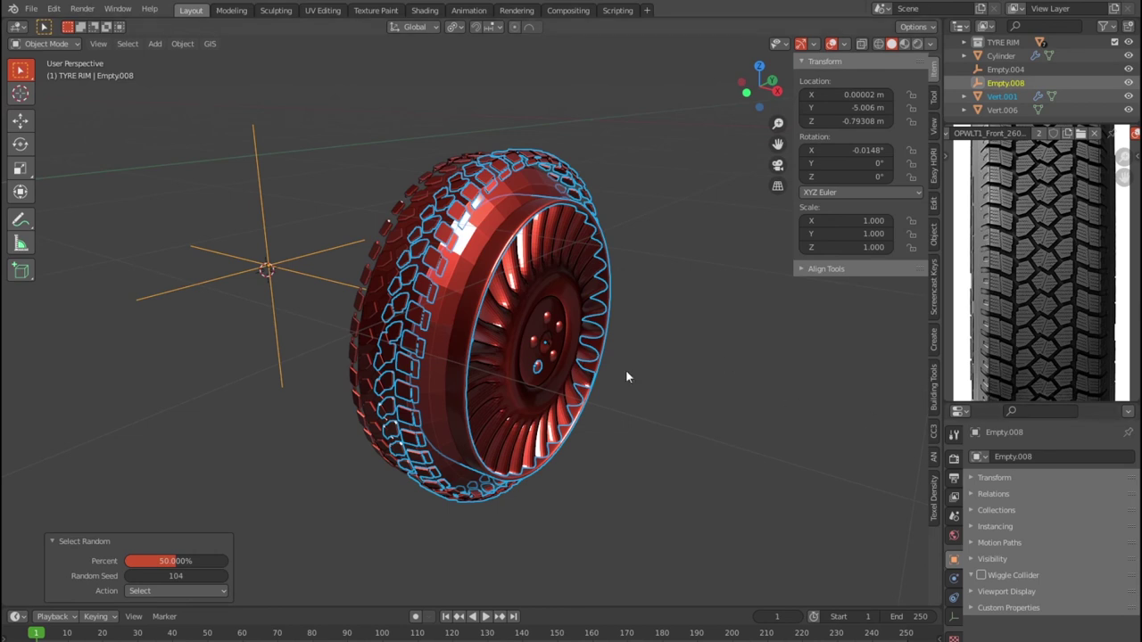
{"action": "key", "text": "shift+r"}
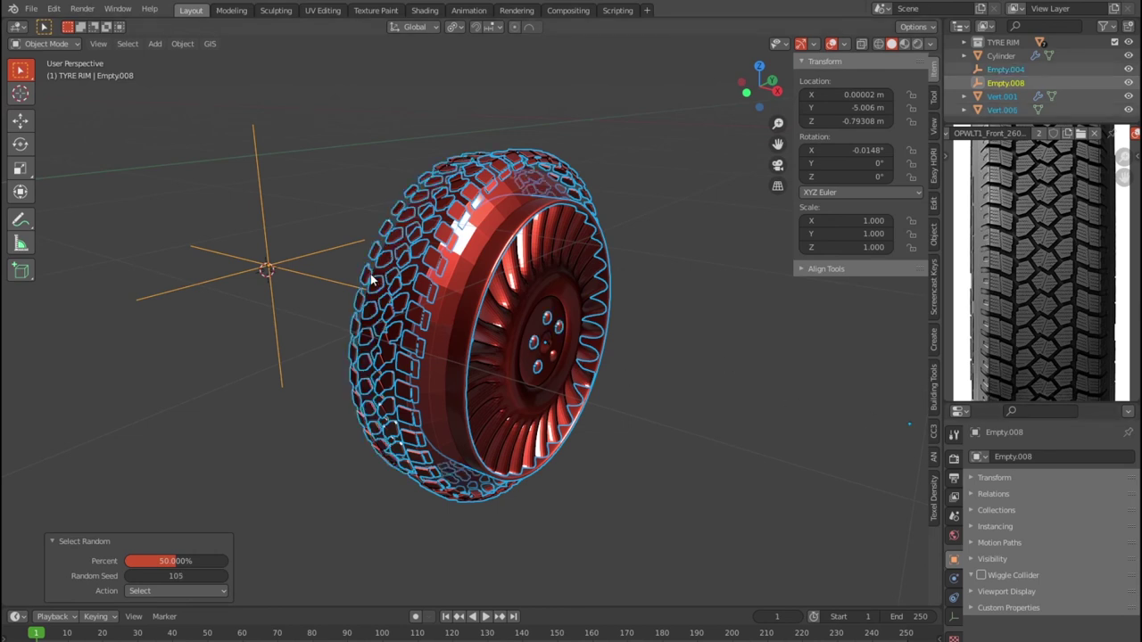
{"action": "key", "text": "ctrl+a"}
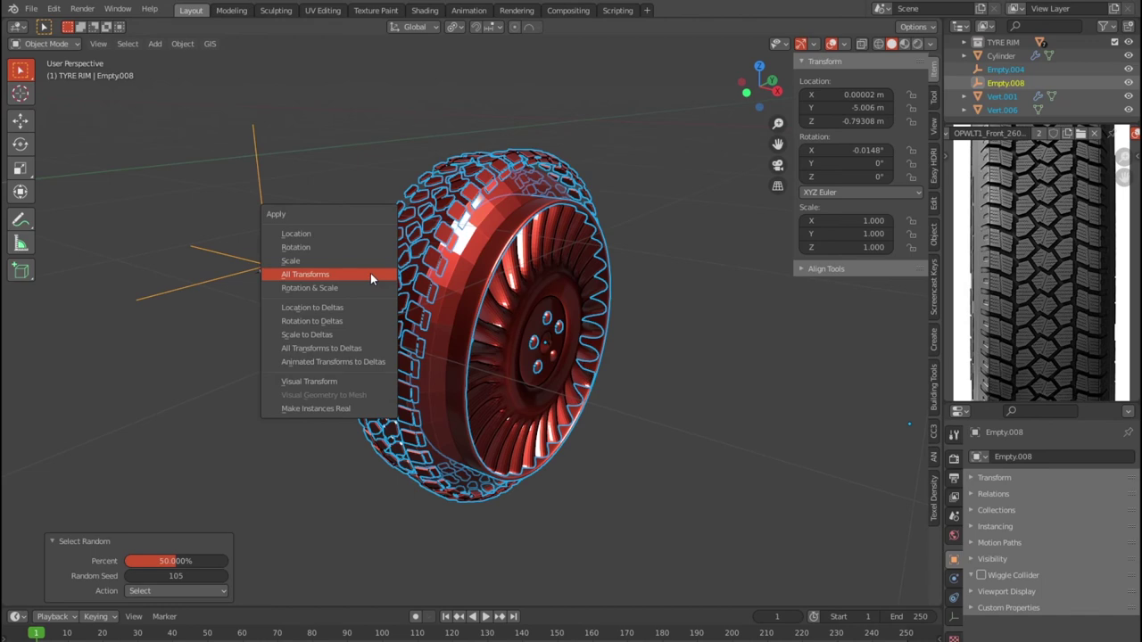
Step: Undo the applied transforms so Empty.008 returns to its earlier location
{"action": "left_click", "coordinate": [370, 274]}
{"action": "middle_click_drag", "start_coordinate": [669, 416], "coordinate": [691, 470]}
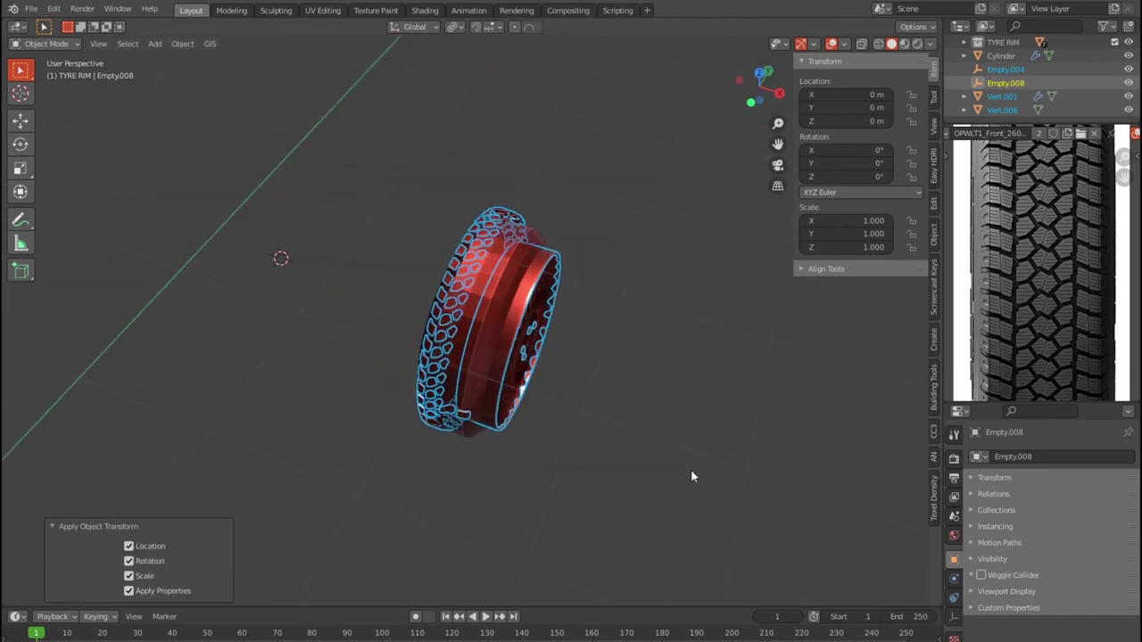
{"action": "key", "text": "ctrl+z"}
{"action": "scroll", "coordinate": [674, 454], "scroll_direction": "up", "scroll_amount": 2}
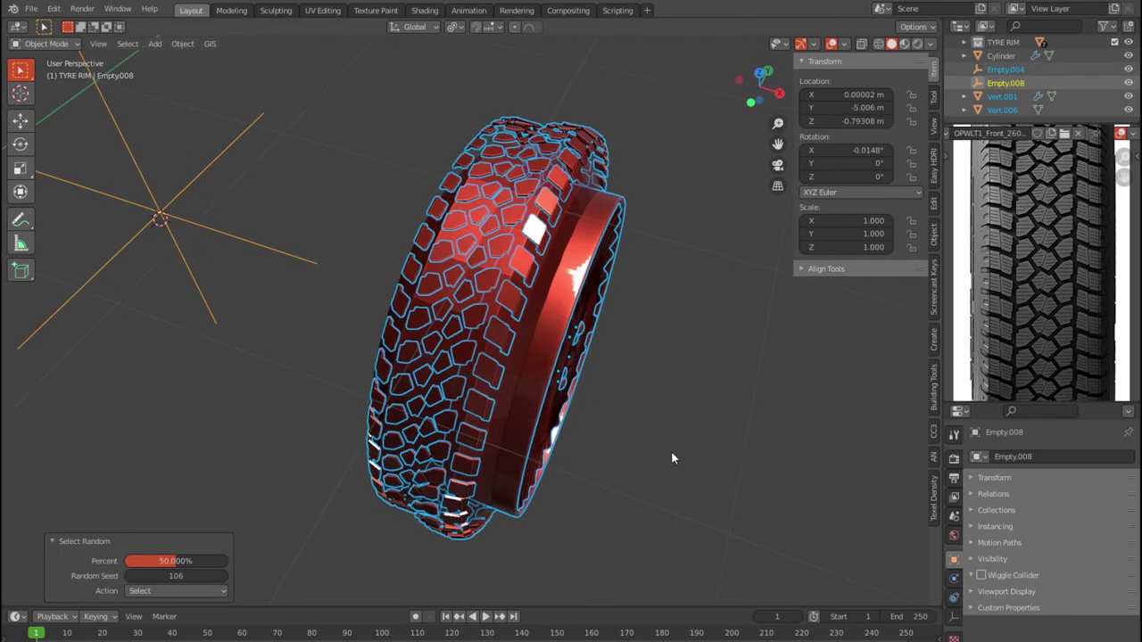
Step: Clear the tread selection and select the Vert.006 tread layer
{"action": "key", "text": "ctrl+shift+z"}
{"action": "scroll", "coordinate": [669, 451], "scroll_direction": "up", "scroll_amount": 2}
{"action": "scroll", "coordinate": [669, 451], "scroll_direction": "up", "scroll_amount": 2}
{"action": "middle_click_drag", "start_coordinate": [612, 425], "coordinate": [688, 446]}
{"action": "scroll", "coordinate": [692, 434], "scroll_direction": "down", "scroll_amount": 3}
{"action": "scroll", "coordinate": [724, 473], "scroll_direction": "down", "scroll_amount": 2}
{"action": "left_click", "coordinate": [724, 473]}
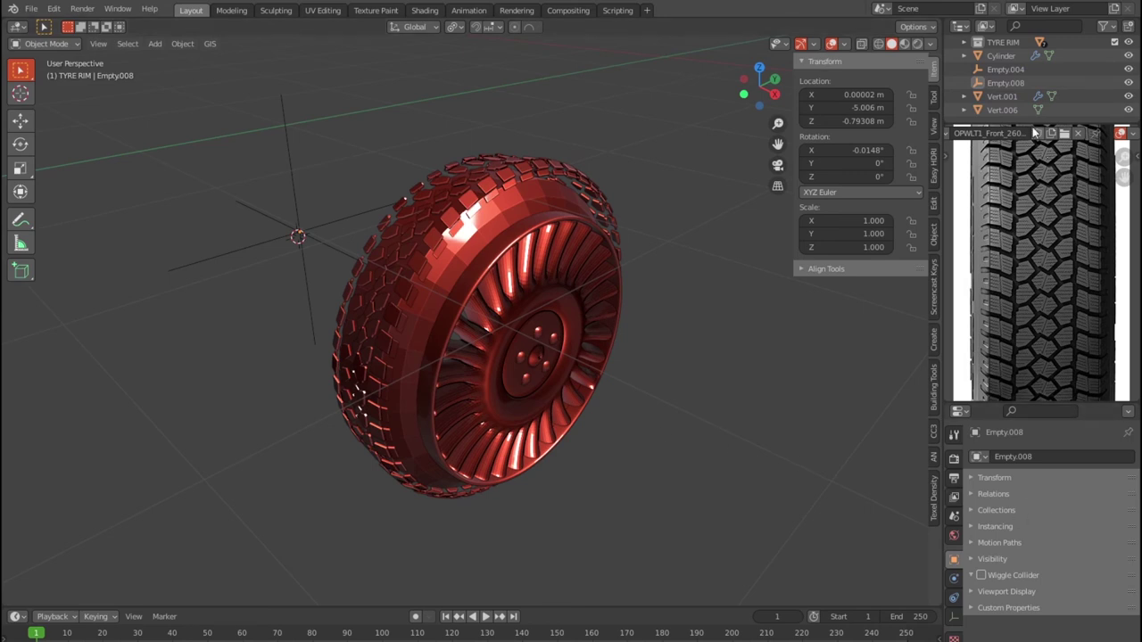
{"action": "left_click", "coordinate": [1000, 110]}
Step: Apply all of Vert.001's modifiers, baking its tread to 1.96 m across
{"action": "left_click", "coordinate": [1002, 96]}
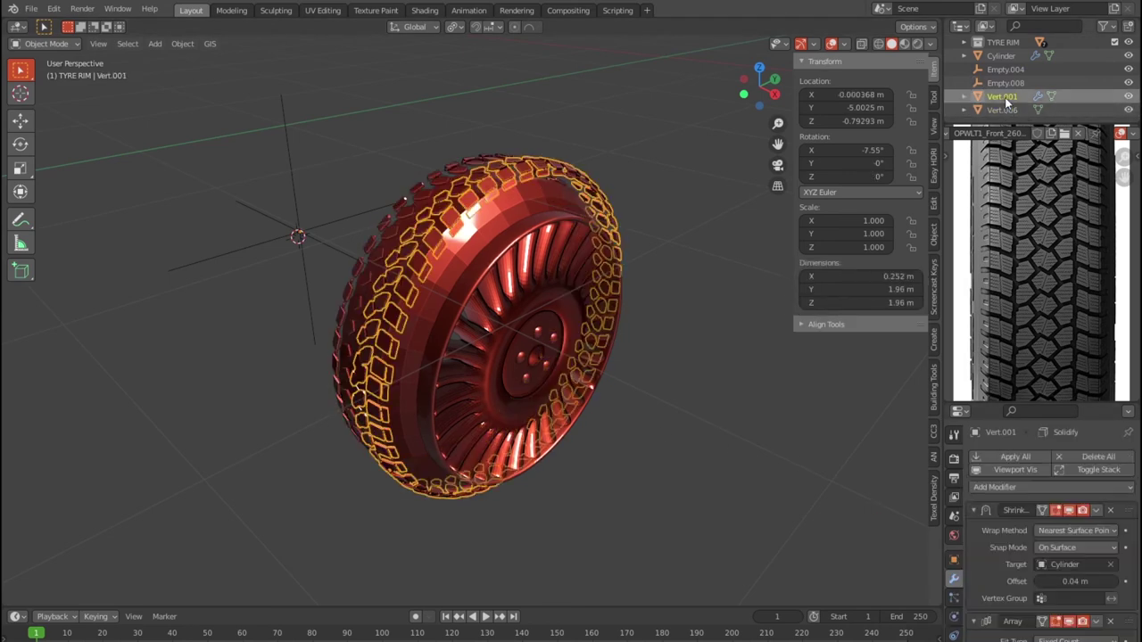
{"action": "left_click", "coordinate": [1000, 455]}
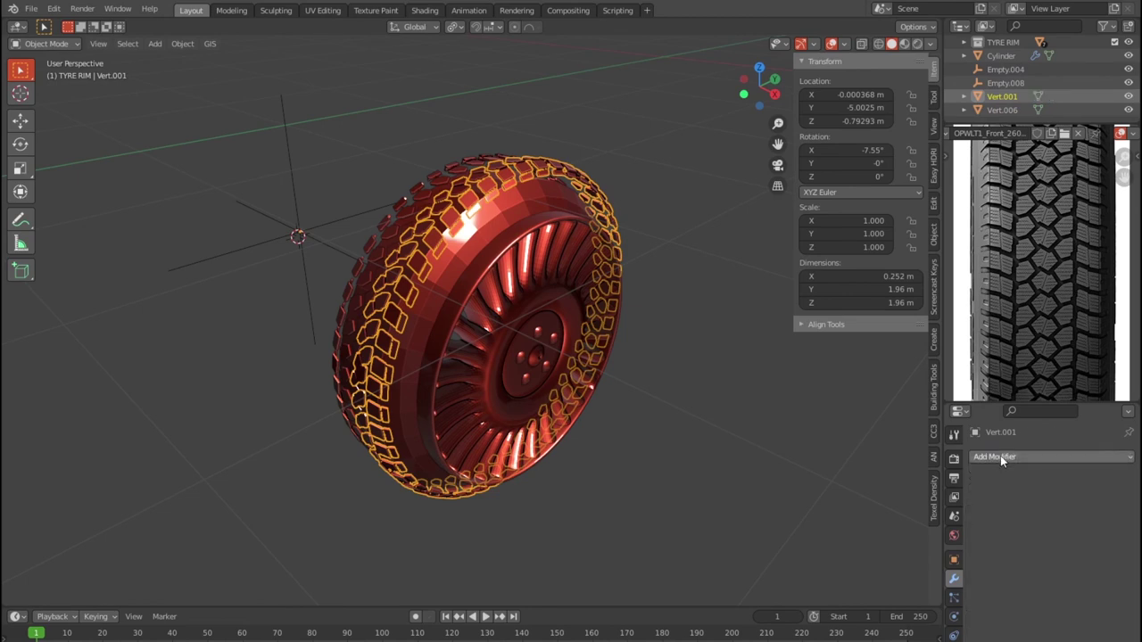
{"action": "left_click", "coordinate": [849, 473]}
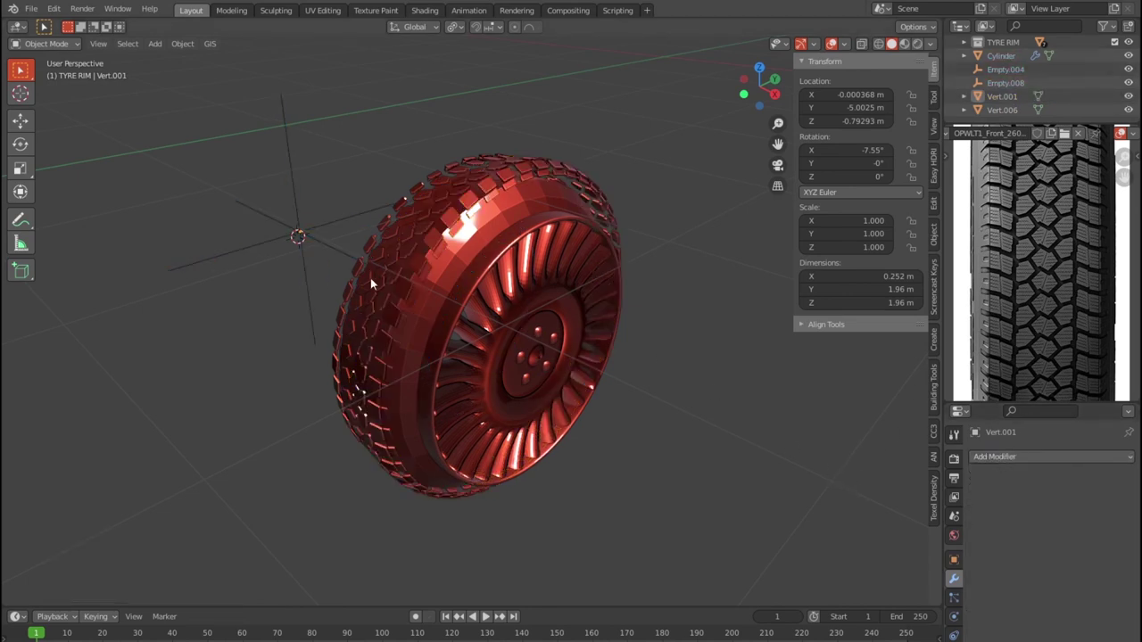
{"action": "key", "text": "ctrl+z"}
{"action": "key", "text": "Delete"}
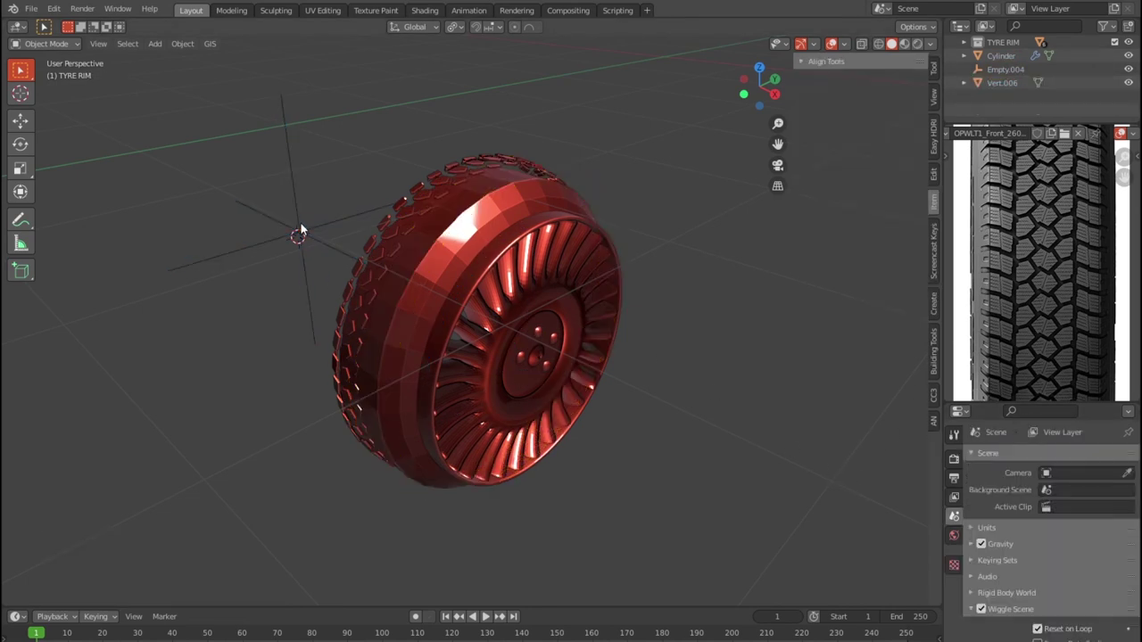
{"action": "key", "text": "ctrl+z"}
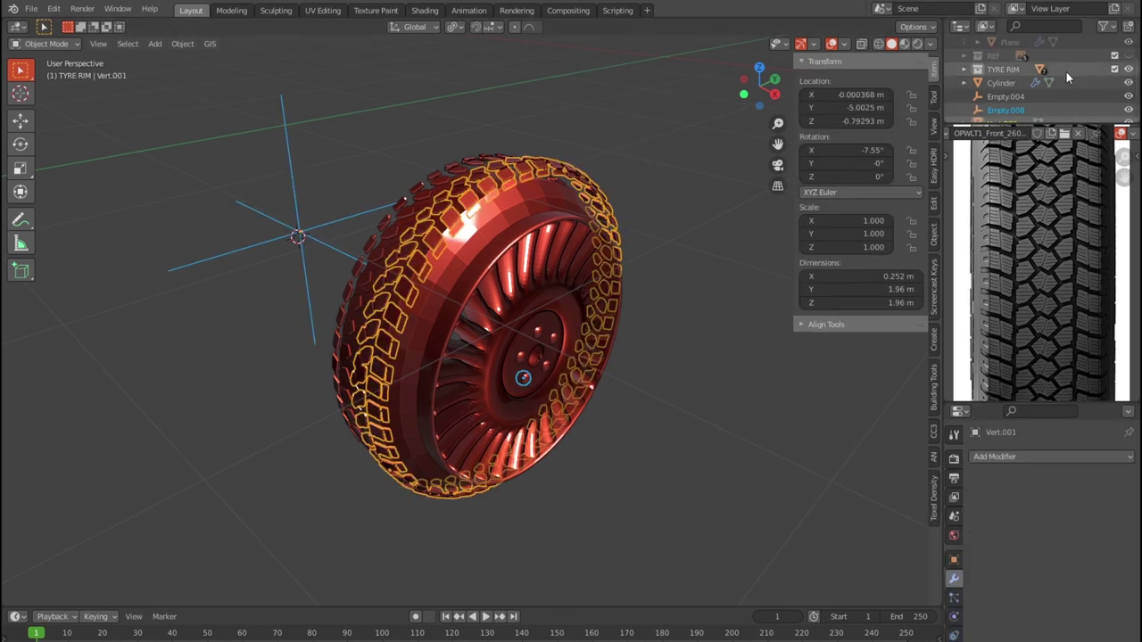
Step: Hide Empty.004 and Empty.008 from the viewport
{"action": "left_click", "coordinate": [1040, 95]}
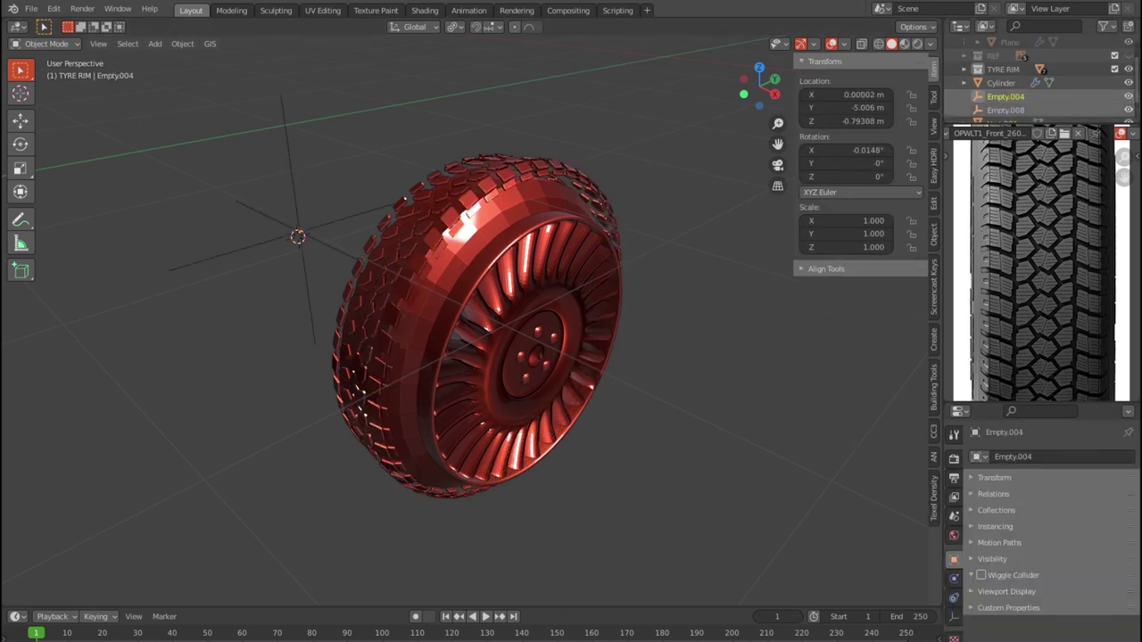
{"action": "left_click", "coordinate": [1129, 97]}
{"action": "left_click", "coordinate": [1128, 110]}
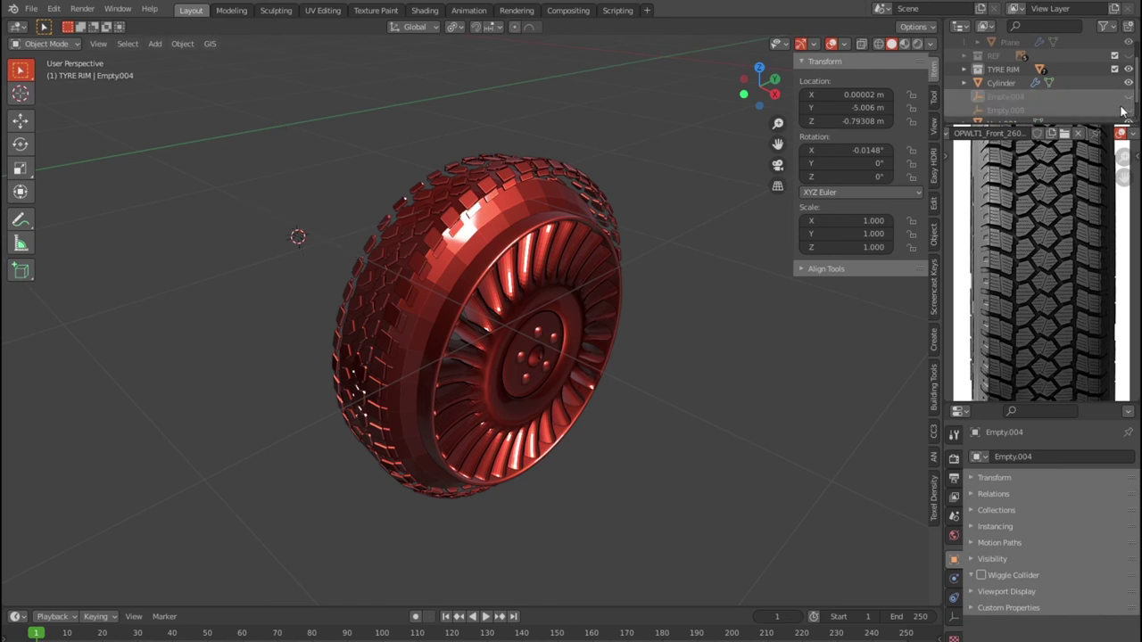
{"action": "scroll", "coordinate": [1070, 114], "scroll_direction": "down", "scroll_amount": 1}
Step: Compare Vert.001 against Vert.006 by toggling its visibility, leaving Vert.001 selected
{"action": "left_click", "coordinate": [1053, 96]}
{"action": "left_click", "coordinate": [1052, 109], "text": "ctrl"}
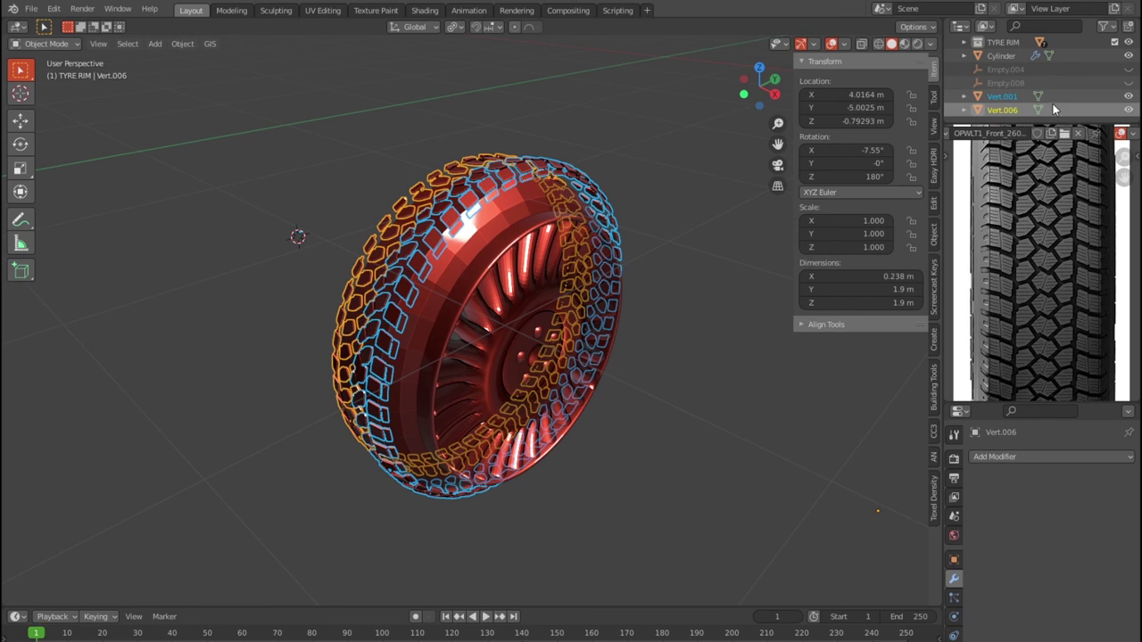
{"action": "left_click", "coordinate": [1129, 98]}
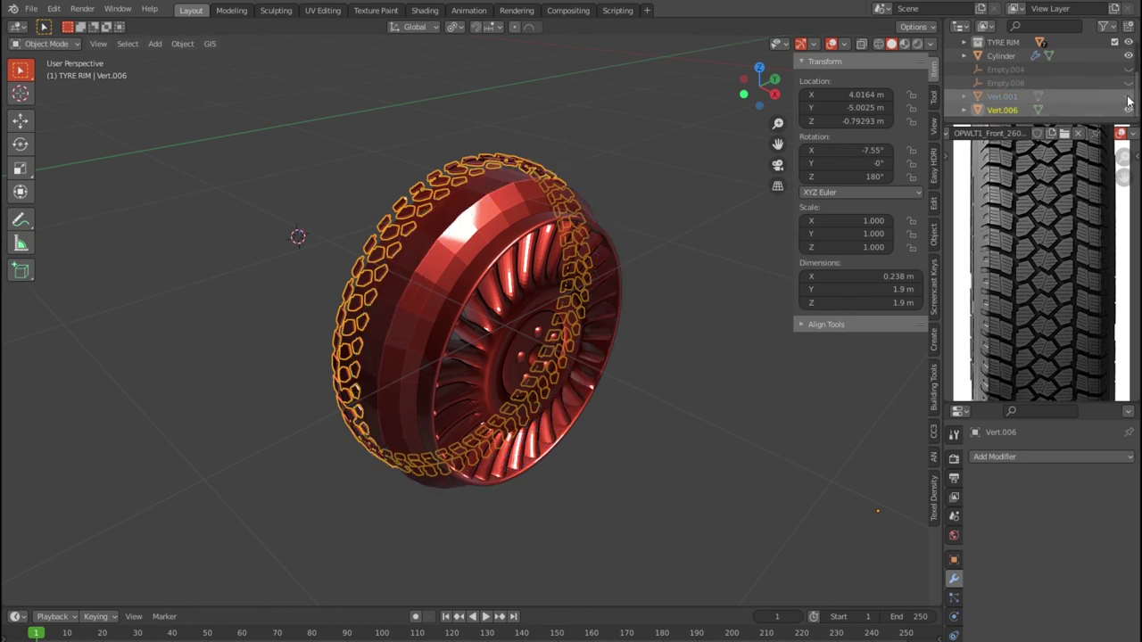
{"action": "left_click", "coordinate": [1129, 97]}
{"action": "left_click", "coordinate": [1053, 96]}
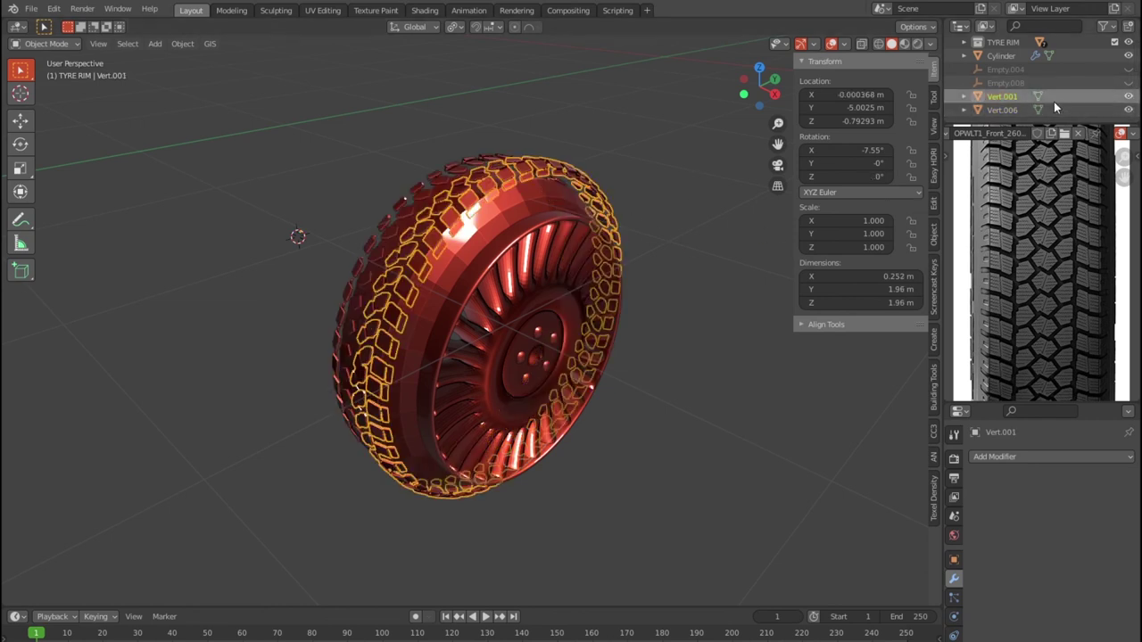
{"action": "right_click", "coordinate": [483, 189]}
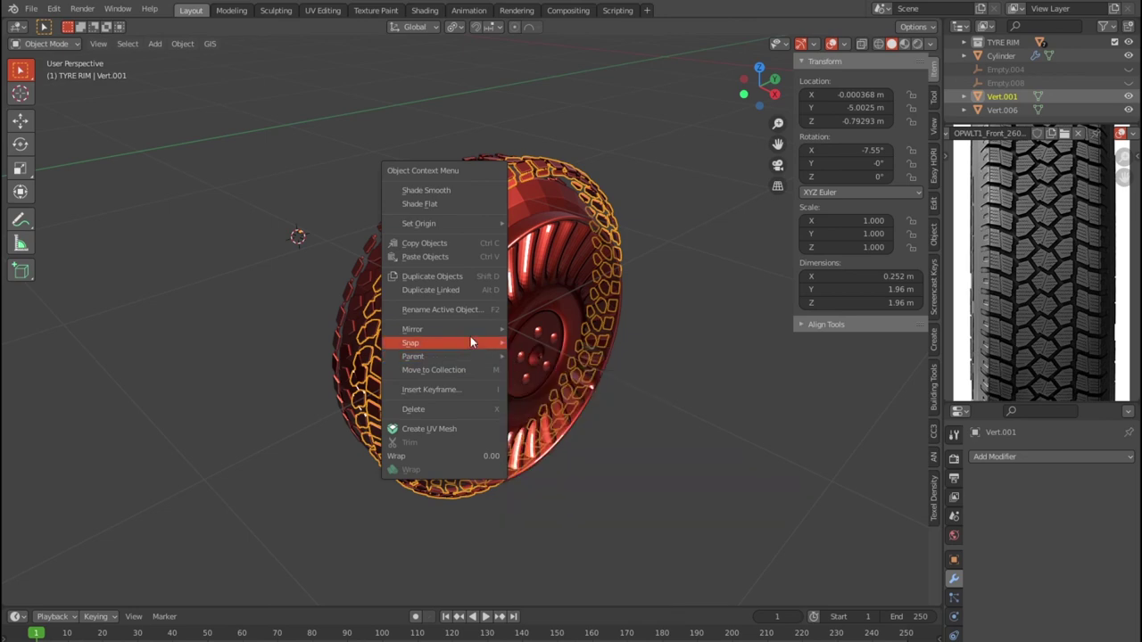
Step: Apply Shade Smooth to the selected tread-layer objects
{"action": "left_click", "coordinate": [467, 204]}
{"action": "left_click", "coordinate": [714, 459]}
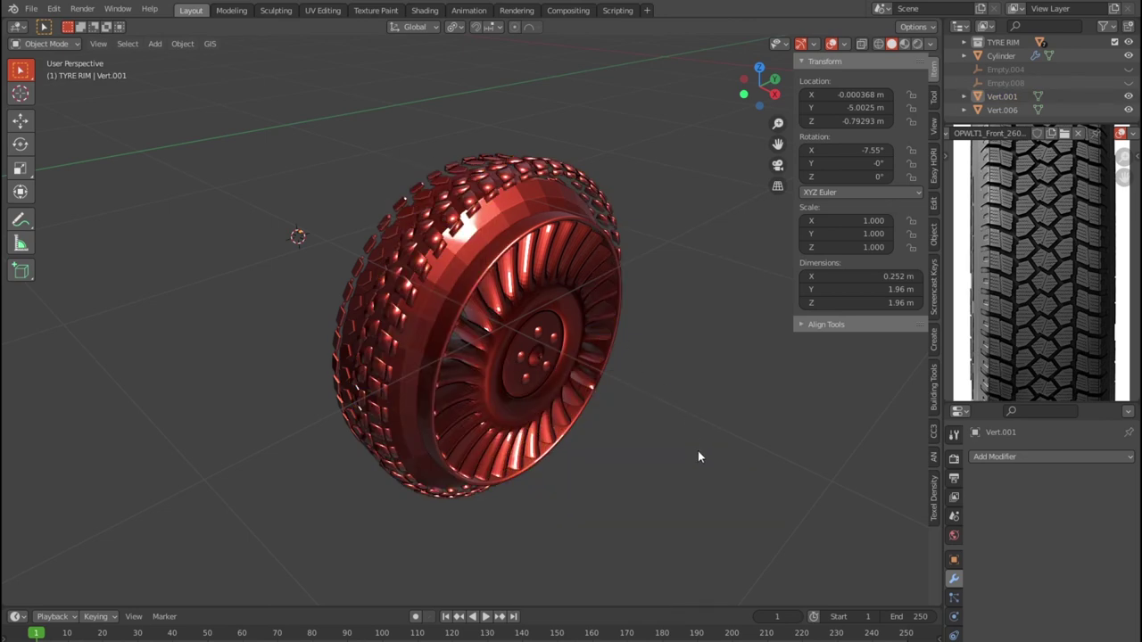
{"action": "scroll", "coordinate": [614, 398], "scroll_direction": "up", "scroll_amount": 5}
{"action": "scroll", "coordinate": [606, 395], "scroll_direction": "down", "scroll_amount": 2}
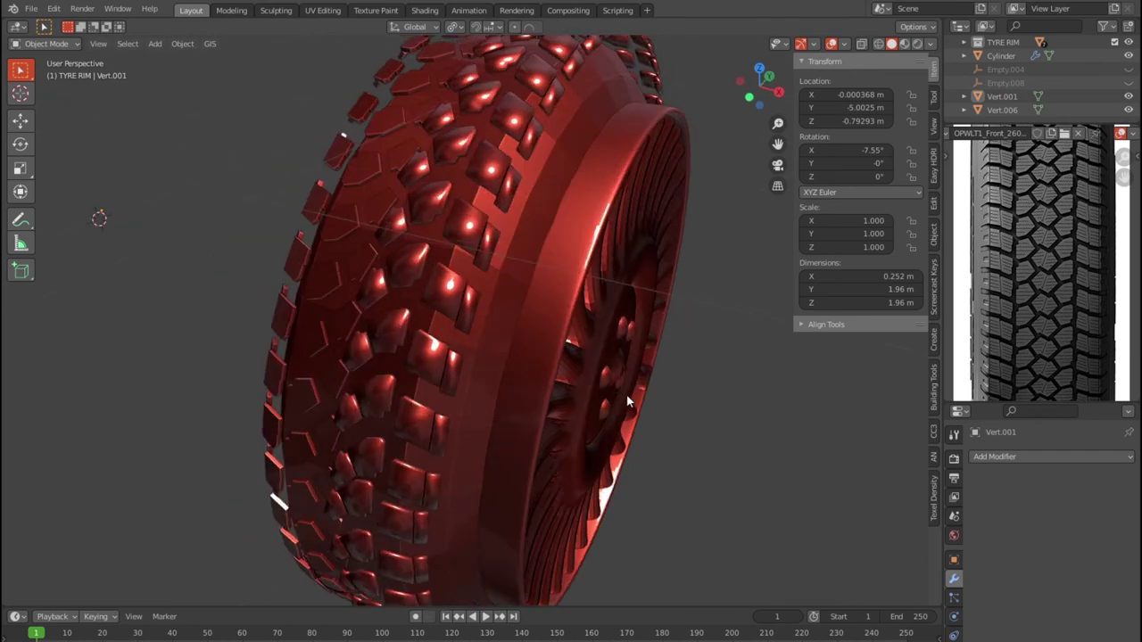
{"action": "scroll", "coordinate": [627, 394], "scroll_direction": "down", "scroll_amount": 2}
{"action": "scroll", "coordinate": [626, 395], "scroll_direction": "down", "scroll_amount": 1}
{"action": "key", "text": "ctrl+z"}
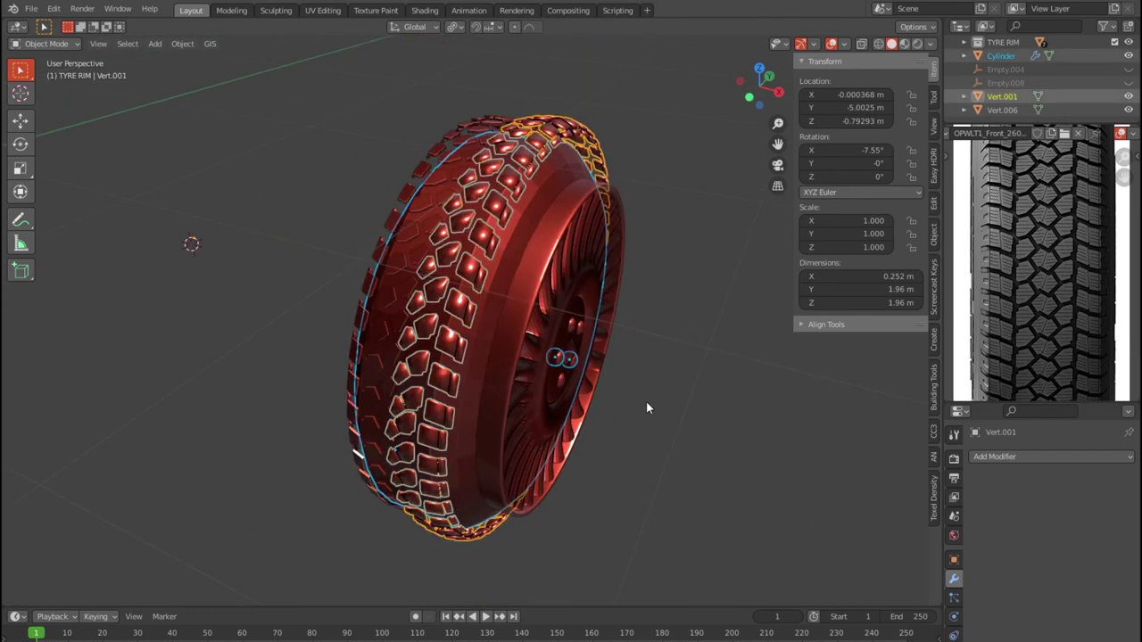
{"action": "key", "text": "ctrl+z"}
{"action": "right_click", "coordinate": [481, 251]}
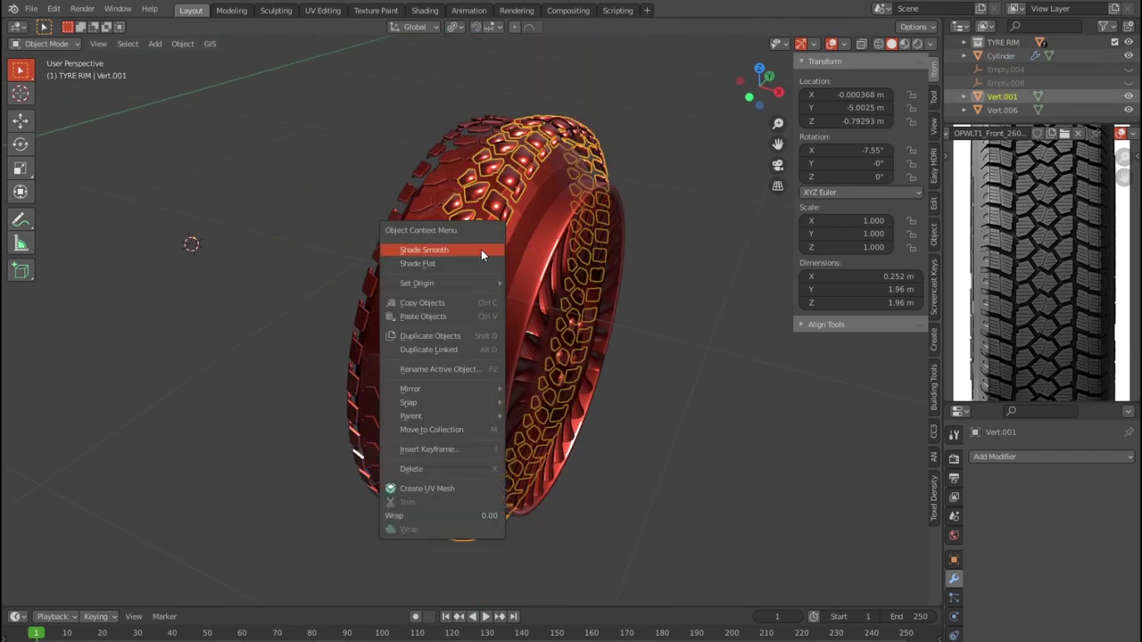
{"action": "left_click", "coordinate": [480, 261]}
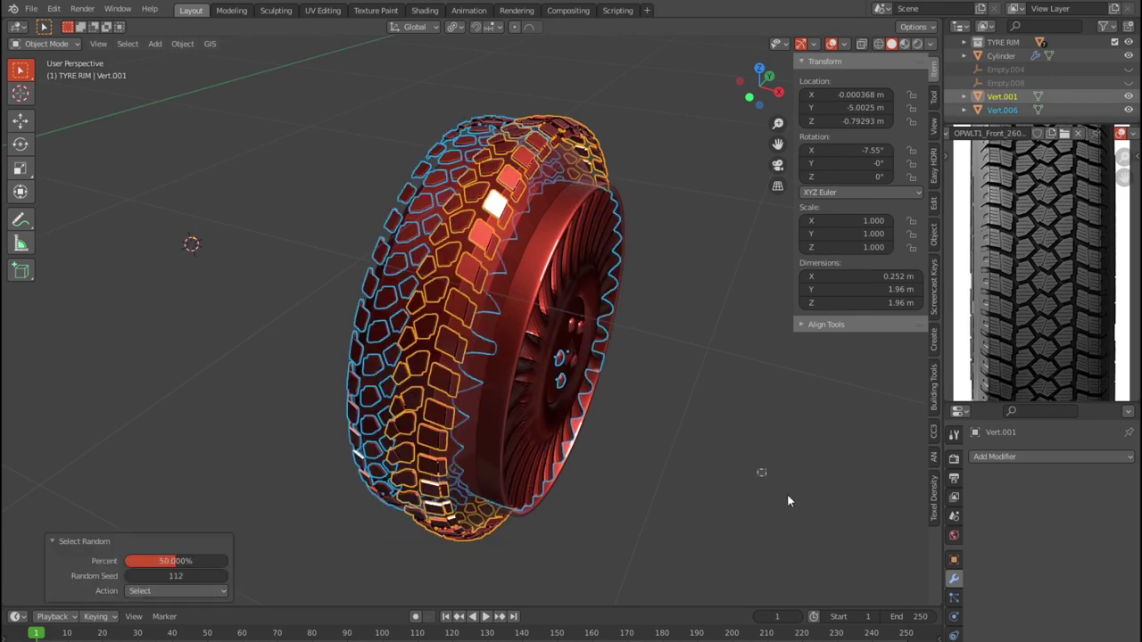
Step: Randomly select half the objects and start moving them along the X axis
{"action": "left_click", "coordinate": [739, 470]}
{"action": "key", "text": "shift+r"}
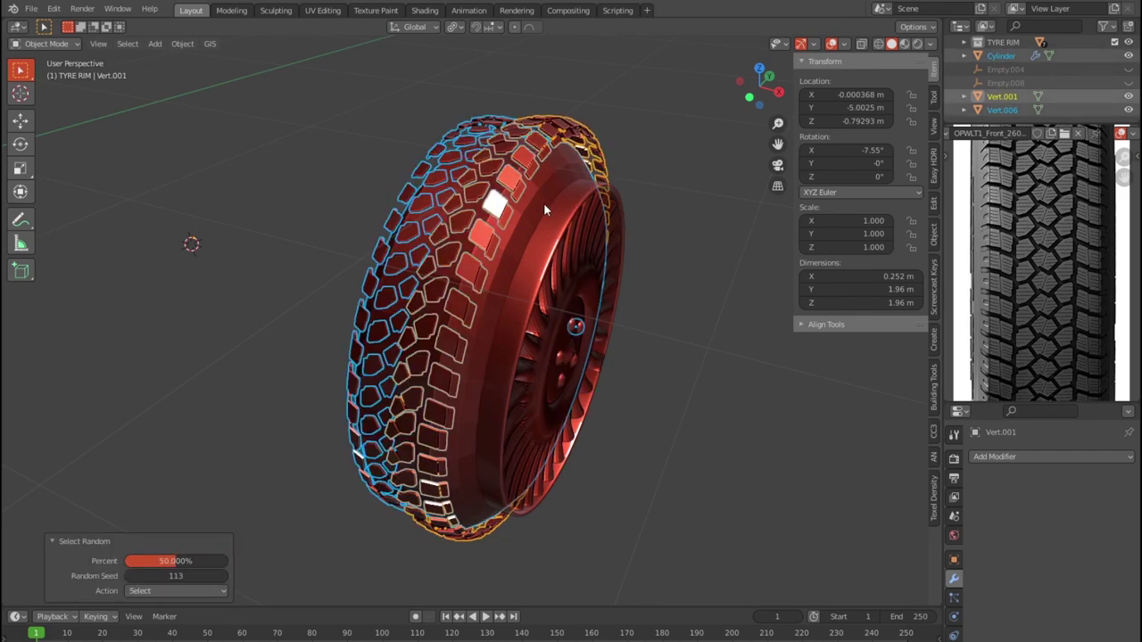
{"action": "key", "text": "g"}
{"action": "key", "text": "x"}
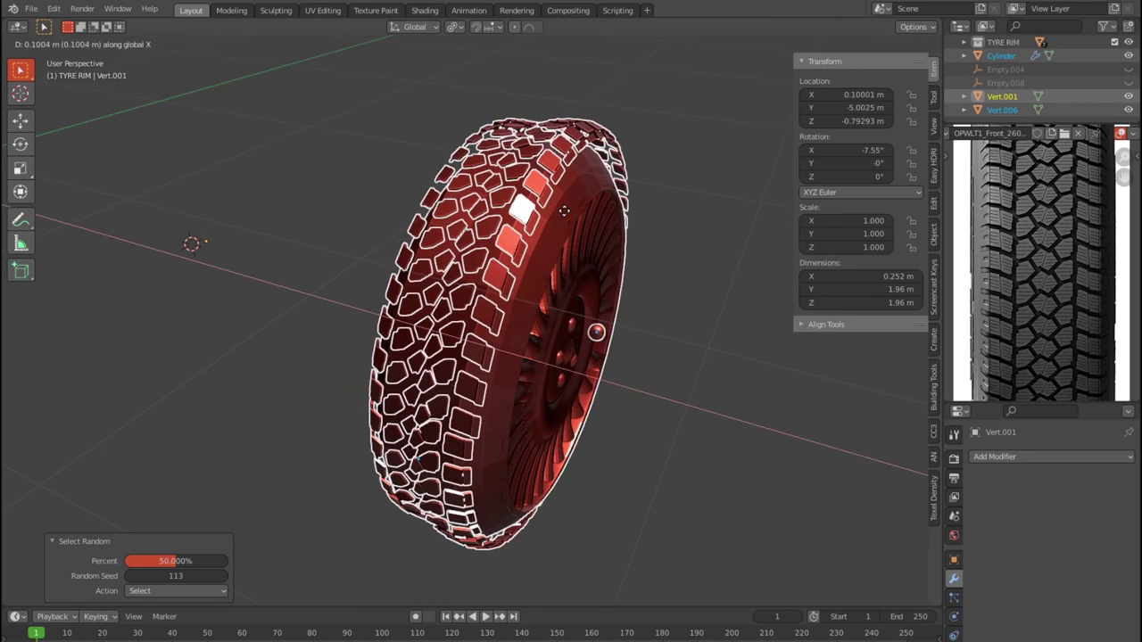
Step: Confirm the 0.1 m X shift, deselect, and view the rim face-on
{"action": "left_click", "coordinate": [585, 227]}
{"action": "left_click", "coordinate": [782, 448]}
{"action": "mouse_move", "coordinate": [716, 430]}
{"action": "middle_mouse_down"}
{"action": "mouse_move", "coordinate": [495, 432]}
{"action": "mouse_move", "coordinate": [486, 416]}
{"action": "mouse_move", "coordinate": [630, 366]}
{"action": "mouse_move", "coordinate": [714, 377]}
{"action": "mouse_move", "coordinate": [784, 359]}
{"action": "mouse_move", "coordinate": [839, 369]}
{"action": "mouse_move", "coordinate": [870, 392]}
{"action": "mouse_move", "coordinate": [664, 393]}
{"action": "mouse_move", "coordinate": [630, 450]}
{"action": "middle_mouse_up"}
{"action": "scroll", "coordinate": [664, 391], "scroll_direction": "down", "scroll_amount": 3}
{"action": "scroll", "coordinate": [624, 441], "scroll_direction": "up", "scroll_amount": 5}
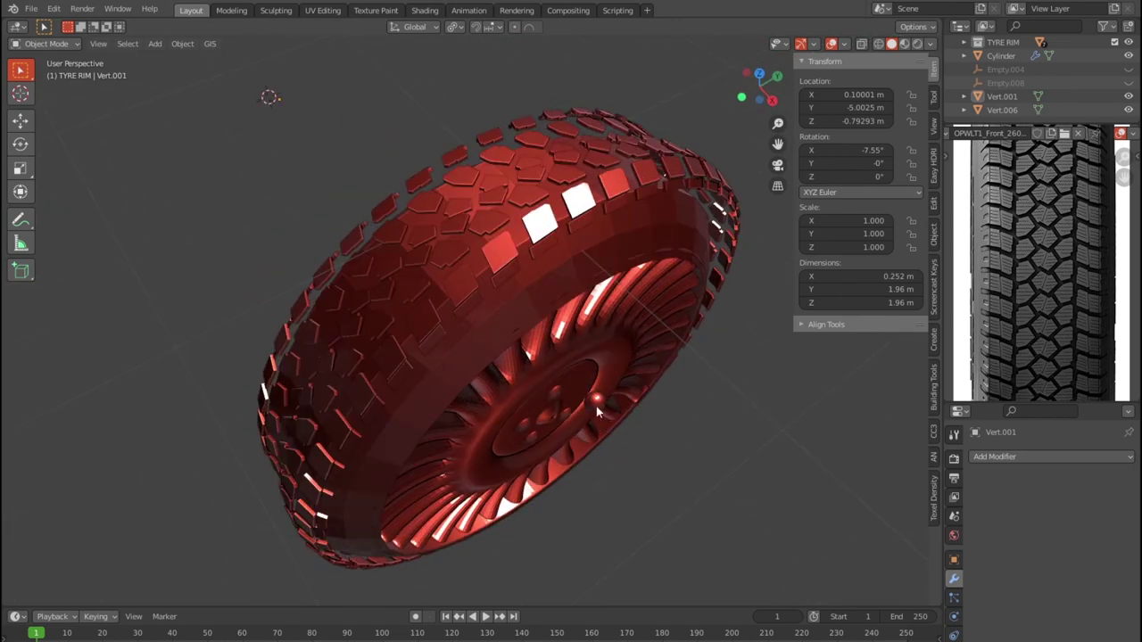
Step: Randomly select half the objects again, then pick the Cylinder in the Outliner
{"action": "key", "text": "shift+r"}
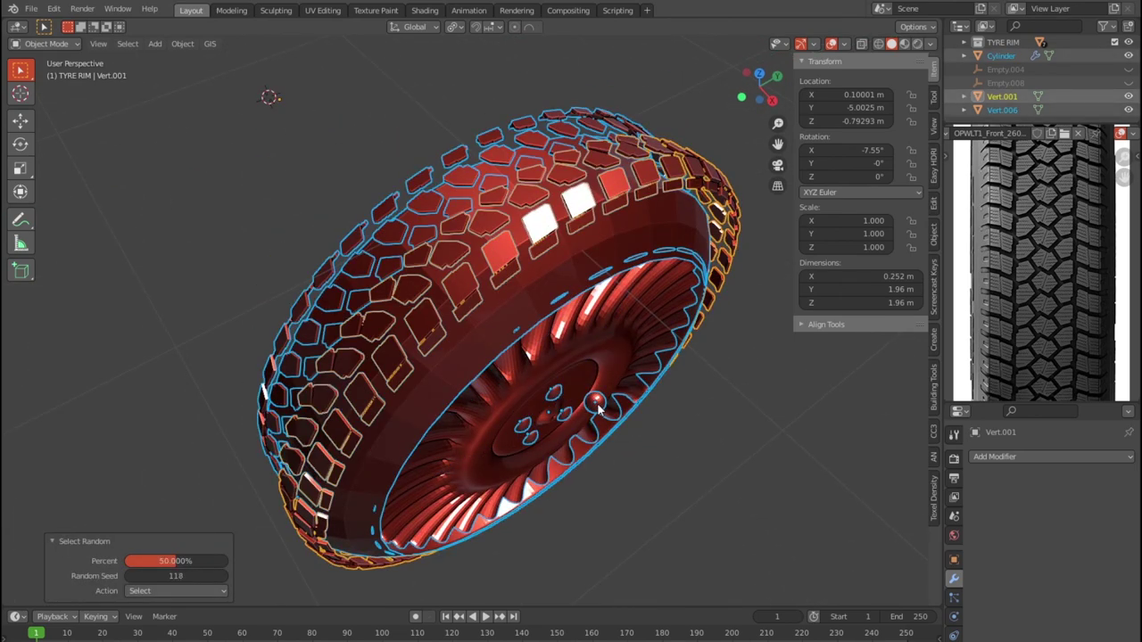
{"action": "scroll", "coordinate": [1022, 83], "scroll_direction": "up", "scroll_amount": 2}
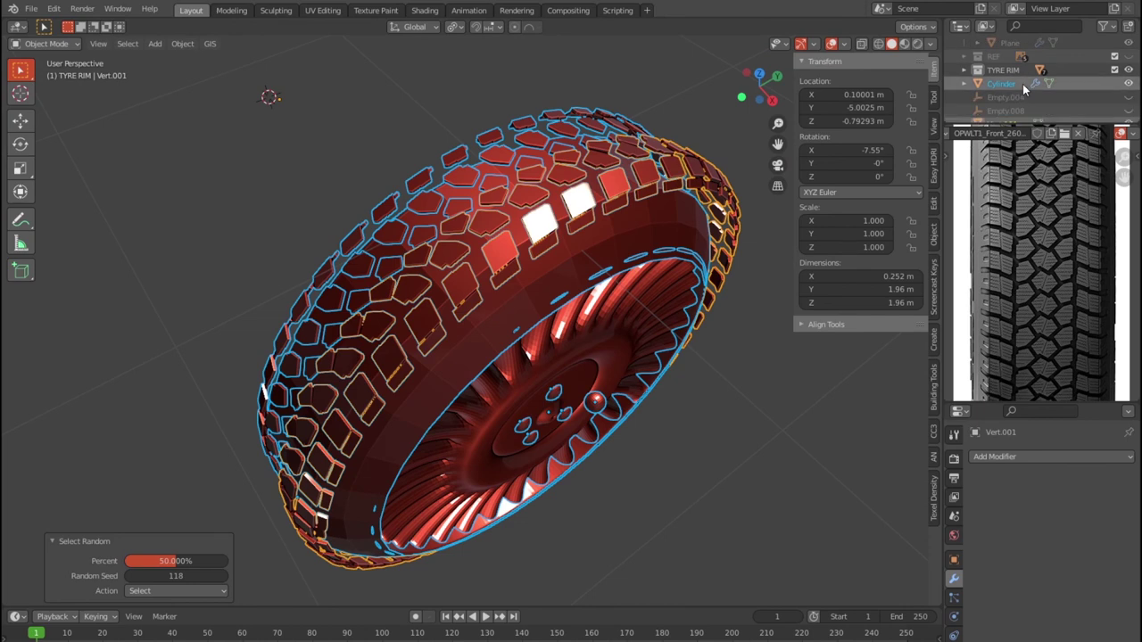
{"action": "left_click", "coordinate": [1011, 84]}
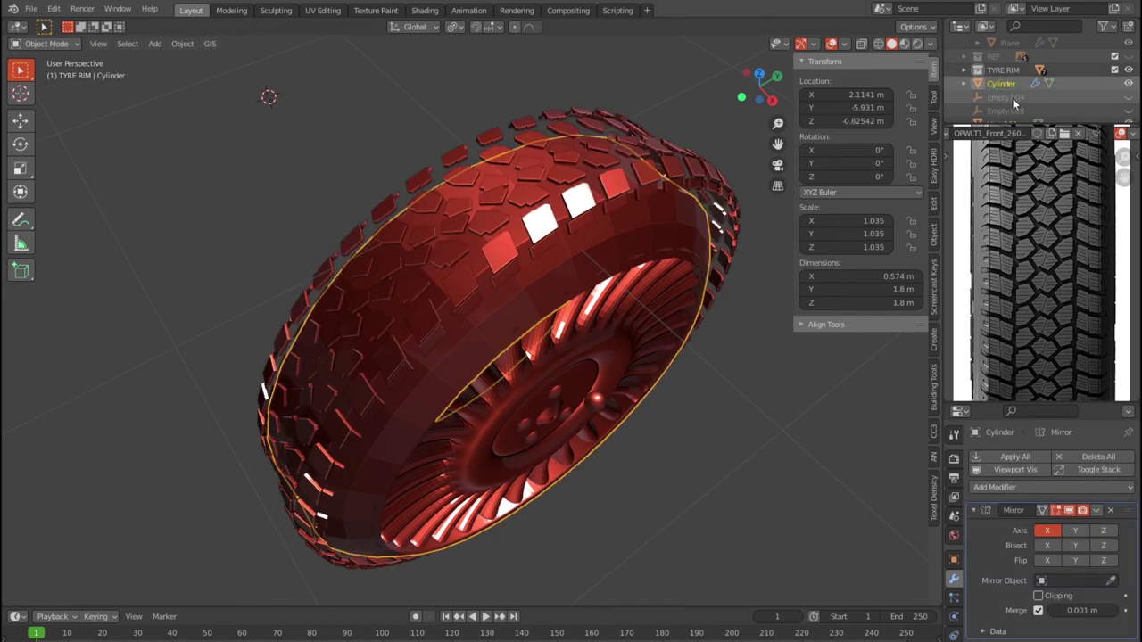
Step: Expand the TYRE RIM collection and select Cube.002 in the Outliner
{"action": "scroll", "coordinate": [1018, 97], "scroll_direction": "up", "scroll_amount": 2}
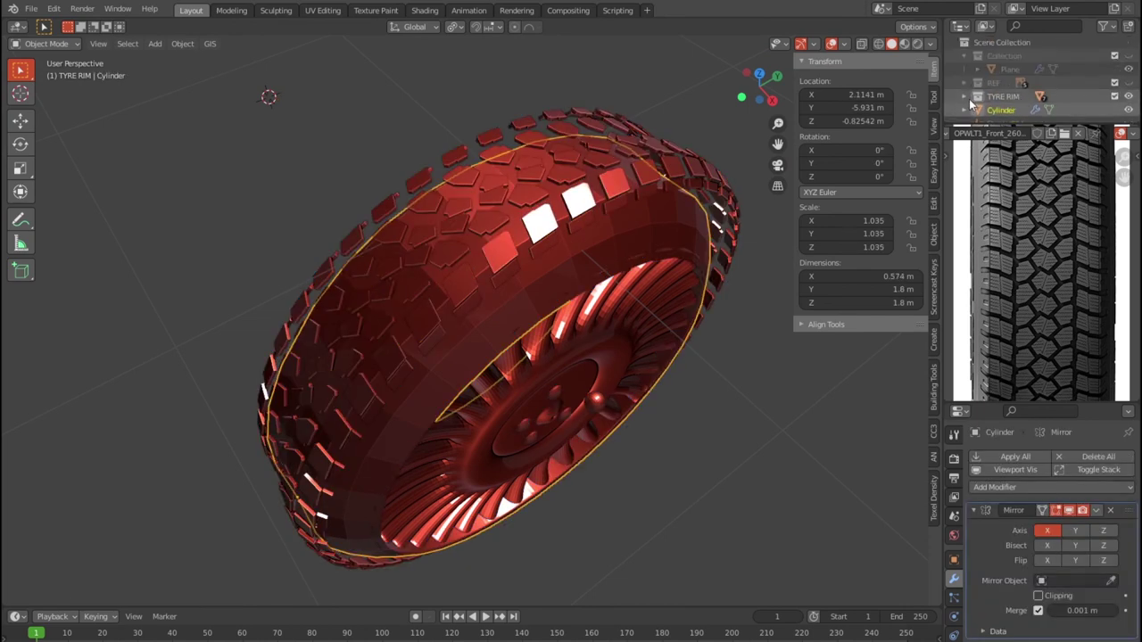
{"action": "left_click", "coordinate": [965, 97]}
{"action": "scroll", "coordinate": [981, 89], "scroll_direction": "down", "scroll_amount": 2}
{"action": "scroll", "coordinate": [1013, 84], "scroll_direction": "down", "scroll_amount": 2}
{"action": "left_click", "coordinate": [1013, 83]}
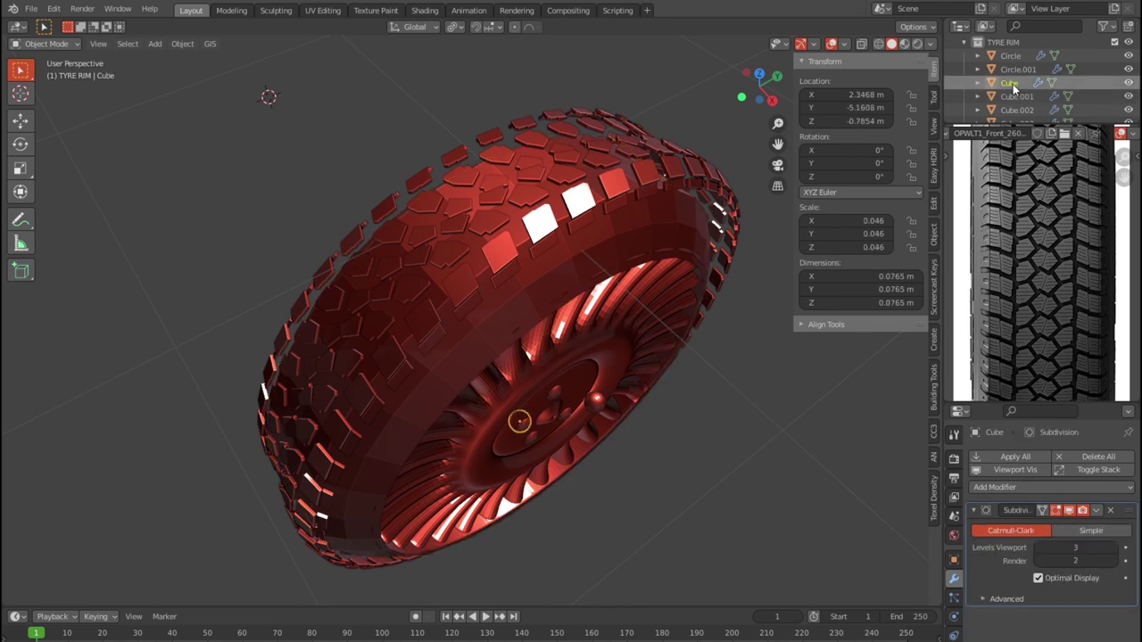
{"action": "left_click", "coordinate": [1011, 70]}
{"action": "left_click", "coordinate": [1010, 58]}
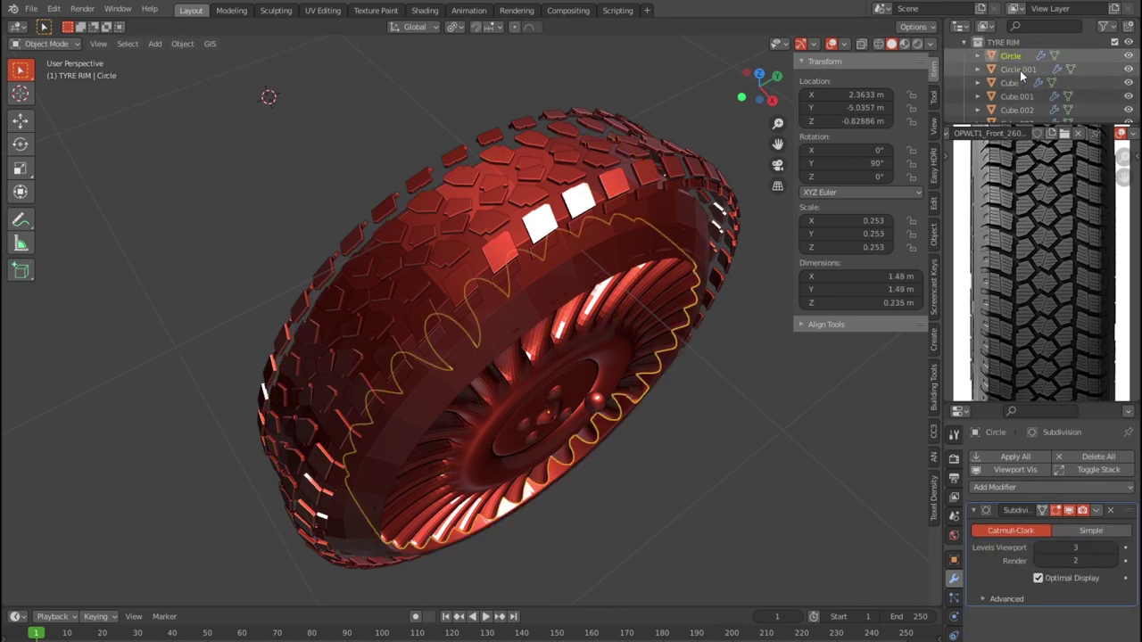
{"action": "scroll", "coordinate": [1019, 71], "scroll_direction": "down", "scroll_amount": 2}
{"action": "left_click", "coordinate": [1023, 85]}
{"action": "left_click", "coordinate": [1020, 96]}
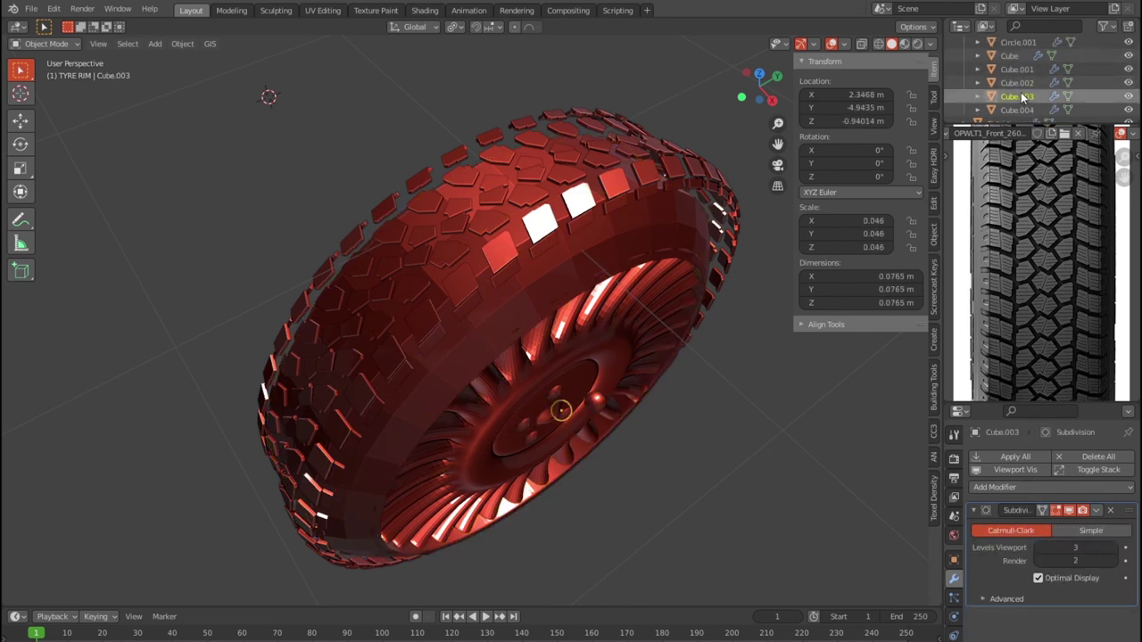
{"action": "left_click", "coordinate": [1017, 83]}
Step: Slide Cube.002 along the X axis
{"action": "middle_click_drag", "start_coordinate": [711, 448], "coordinate": [716, 439]}
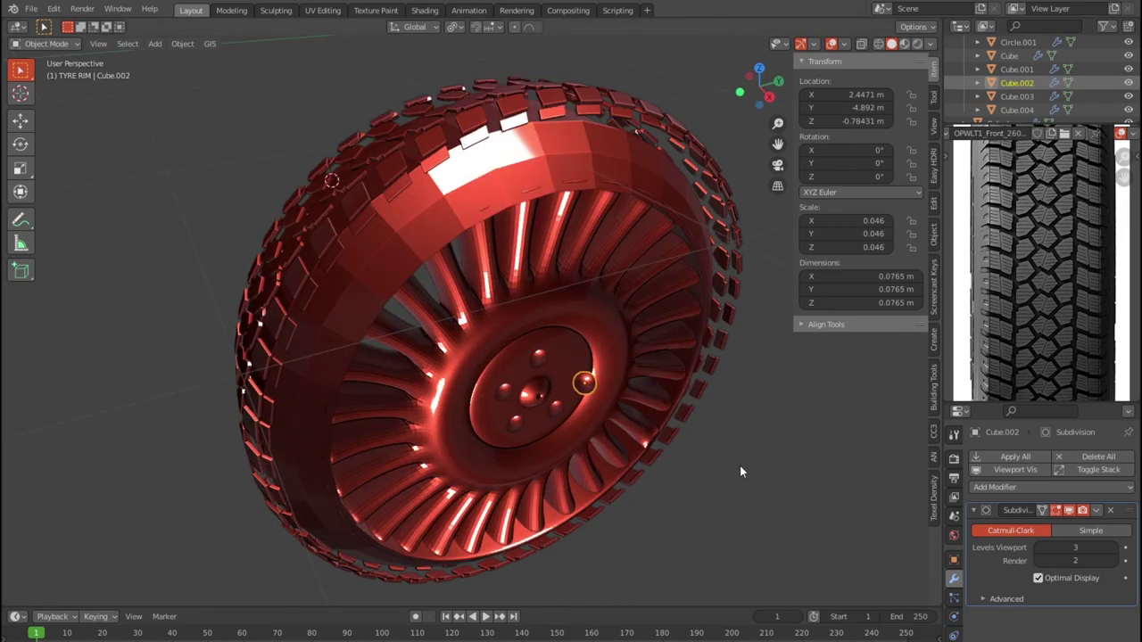
{"action": "key", "text": "g"}
{"action": "key", "text": "x"}
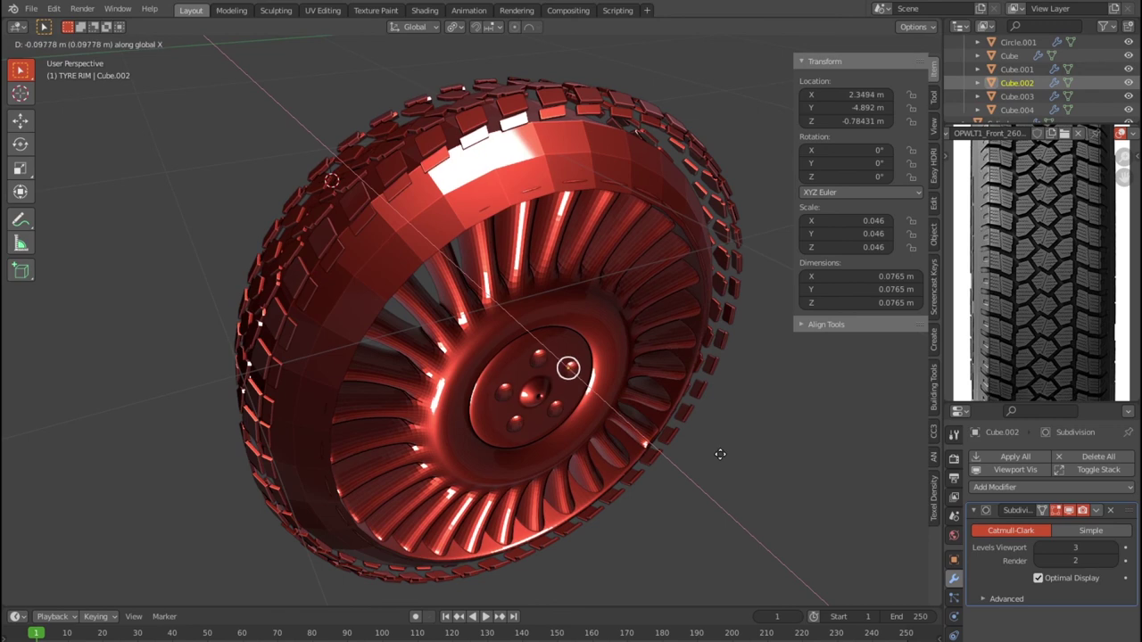
{"action": "left_click", "coordinate": [720, 454]}
Step: View the wheel edge-on, randomly select wheel objects, and briefly toggle Edit Mode
{"action": "mouse_move", "coordinate": [773, 485]}
{"action": "middle_mouse_down"}
{"action": "mouse_move", "coordinate": [705, 434]}
{"action": "mouse_move", "coordinate": [823, 461]}
{"action": "mouse_move", "coordinate": [920, 437]}
{"action": "mouse_move", "coordinate": [39, 436]}
{"action": "mouse_move", "coordinate": [66, 488]}
{"action": "middle_mouse_up"}
{"action": "mouse_move", "coordinate": [179, 462]}
{"action": "middle_mouse_down"}
{"action": "mouse_move", "coordinate": [364, 434]}
{"action": "mouse_move", "coordinate": [328, 417]}
{"action": "mouse_move", "coordinate": [158, 470]}
{"action": "mouse_move", "coordinate": [62, 459]}
{"action": "mouse_move", "coordinate": [196, 462]}
{"action": "mouse_move", "coordinate": [304, 449]}
{"action": "mouse_move", "coordinate": [300, 438]}
{"action": "middle_mouse_up"}
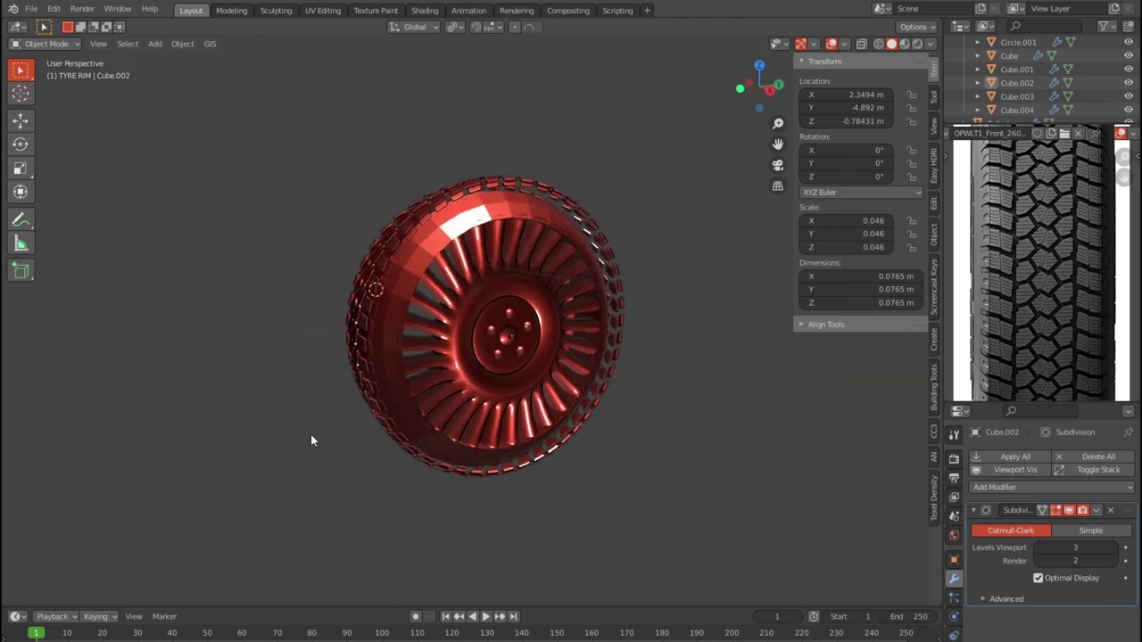
{"action": "scroll", "coordinate": [630, 455], "scroll_direction": "up", "scroll_amount": 2}
{"action": "key", "text": "shift+r"}
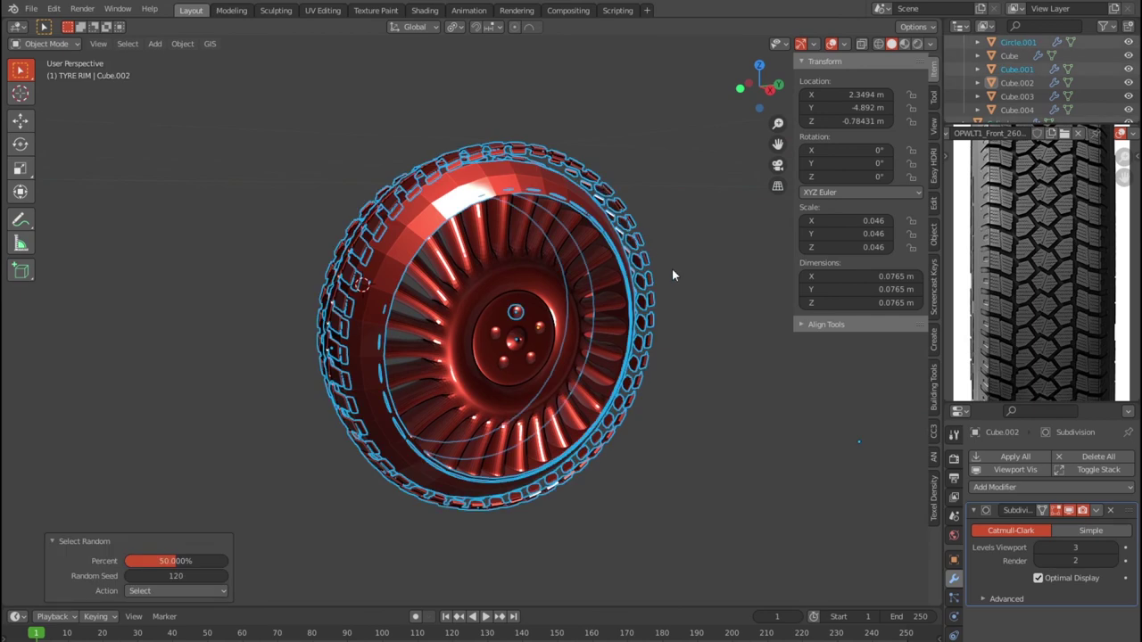
{"action": "key", "text": "Tab"}
{"action": "middle_click_drag", "start_coordinate": [688, 294], "coordinate": [690, 330]}
{"action": "key", "text": "Tab"}
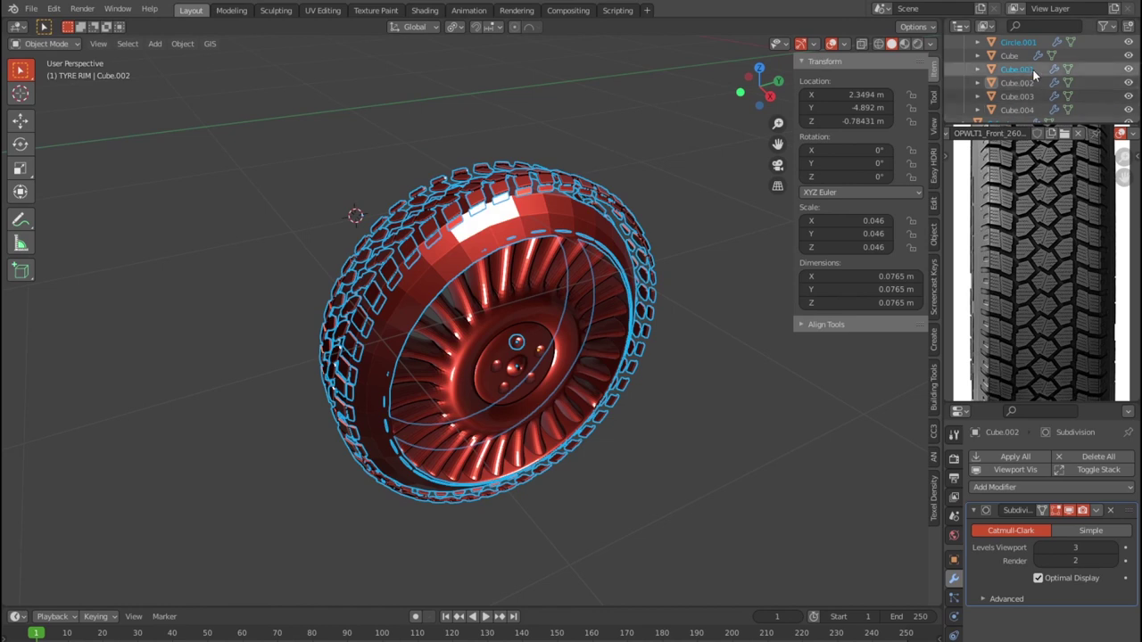
Step: Select the Vert.001 tread layer in the Outliner
{"action": "scroll", "coordinate": [1033, 90], "scroll_direction": "down", "scroll_amount": 2}
{"action": "scroll", "coordinate": [1034, 103], "scroll_direction": "down", "scroll_amount": 2}
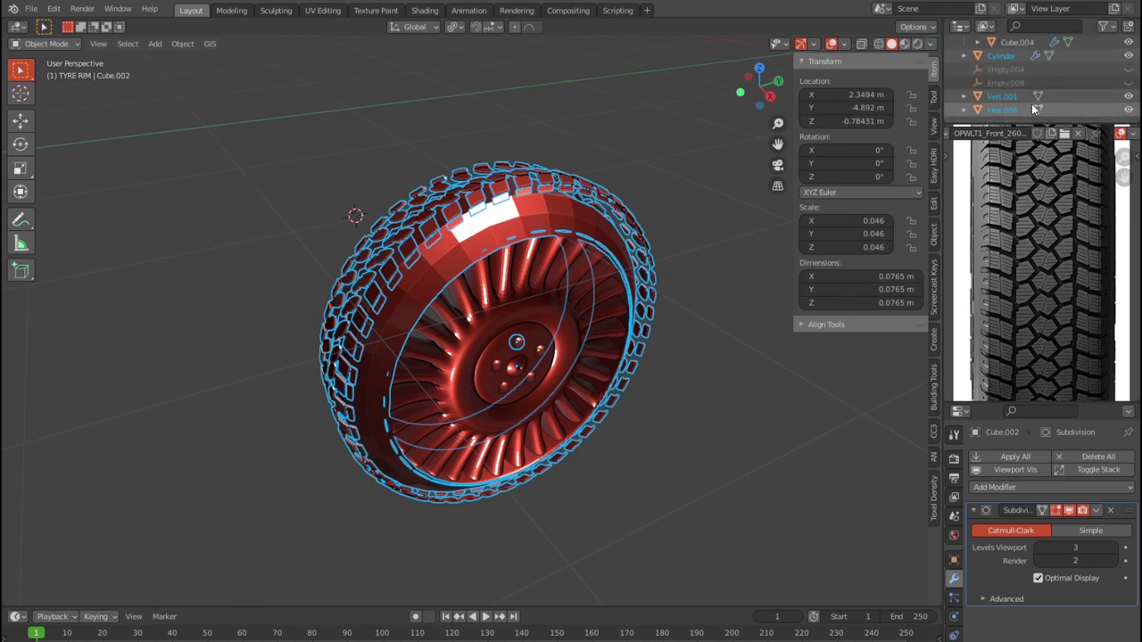
{"action": "left_click", "coordinate": [1009, 110]}
{"action": "left_click", "coordinate": [1011, 96]}
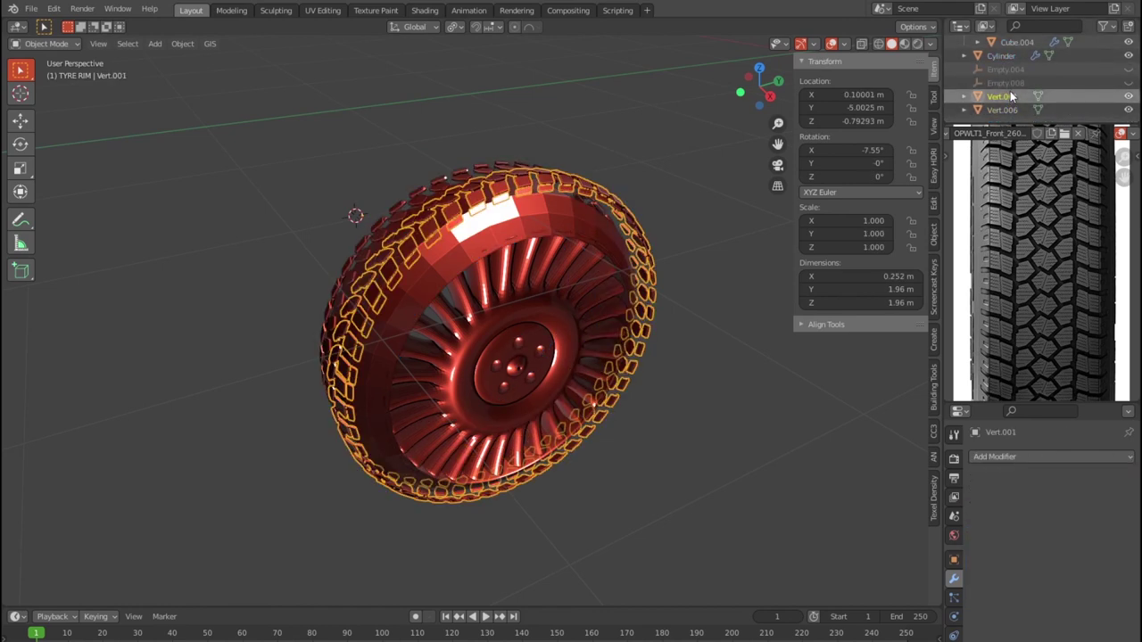
Step: Scale Vert.001 to 0.961 and reposition it in the side orthographic view
{"action": "key", "text": "s"}
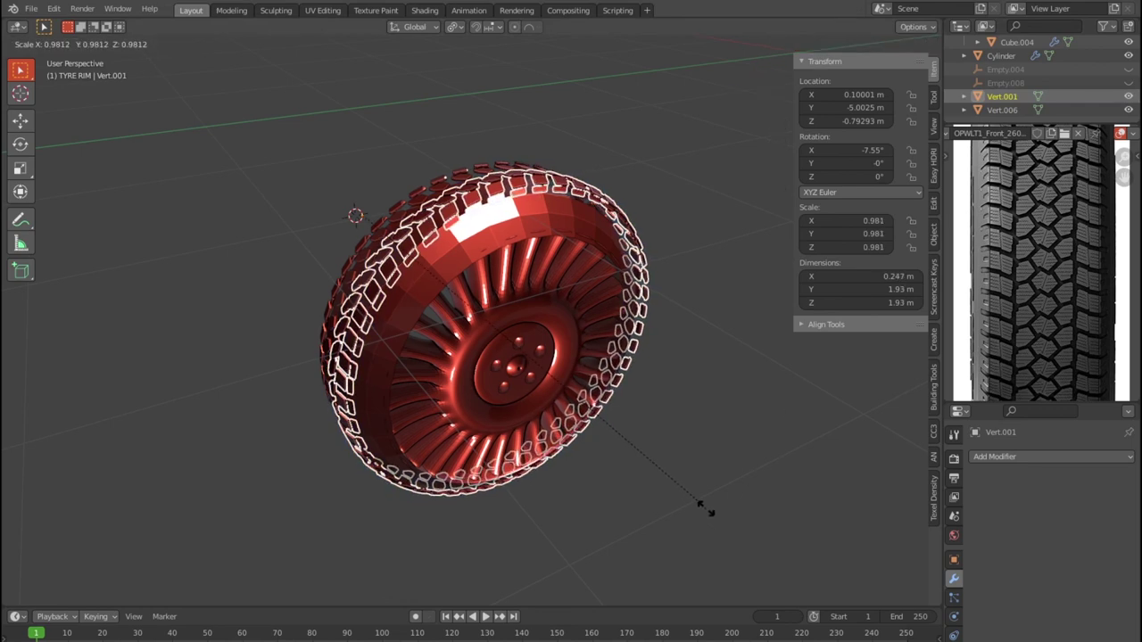
{"action": "left_click", "coordinate": [696, 504]}
{"action": "mouse_move", "coordinate": [697, 505]}
{"action": "middle_mouse_down"}
{"action": "mouse_move", "coordinate": [619, 482]}
{"action": "mouse_move", "coordinate": [606, 455]}
{"action": "middle_mouse_up"}
{"action": "key", "text": "KP_1"}
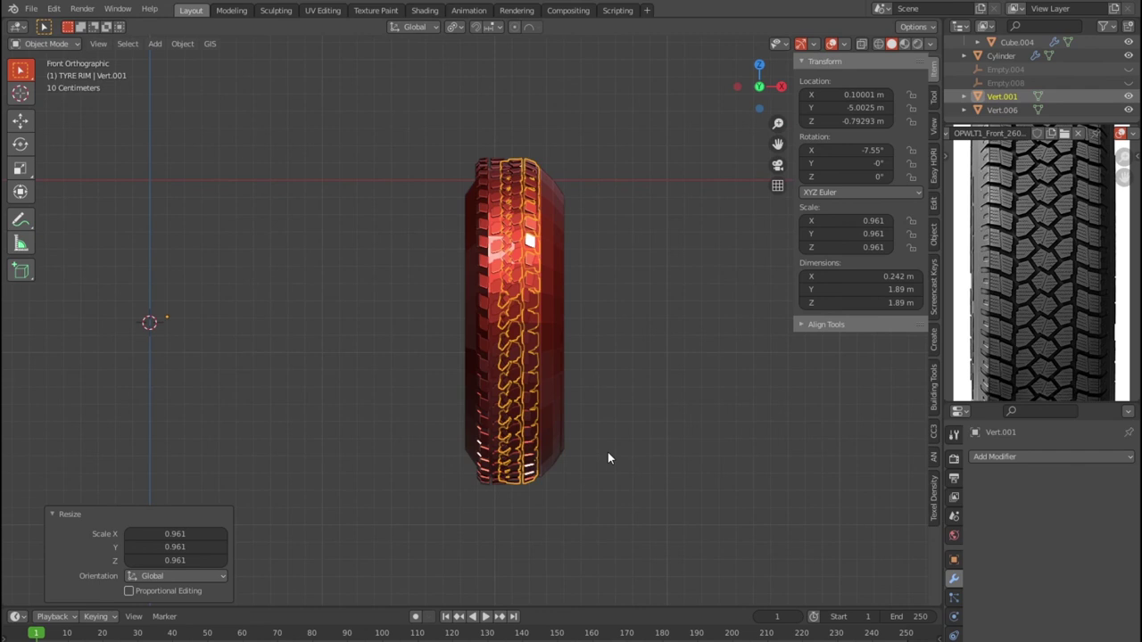
{"action": "key", "text": "KP_3"}
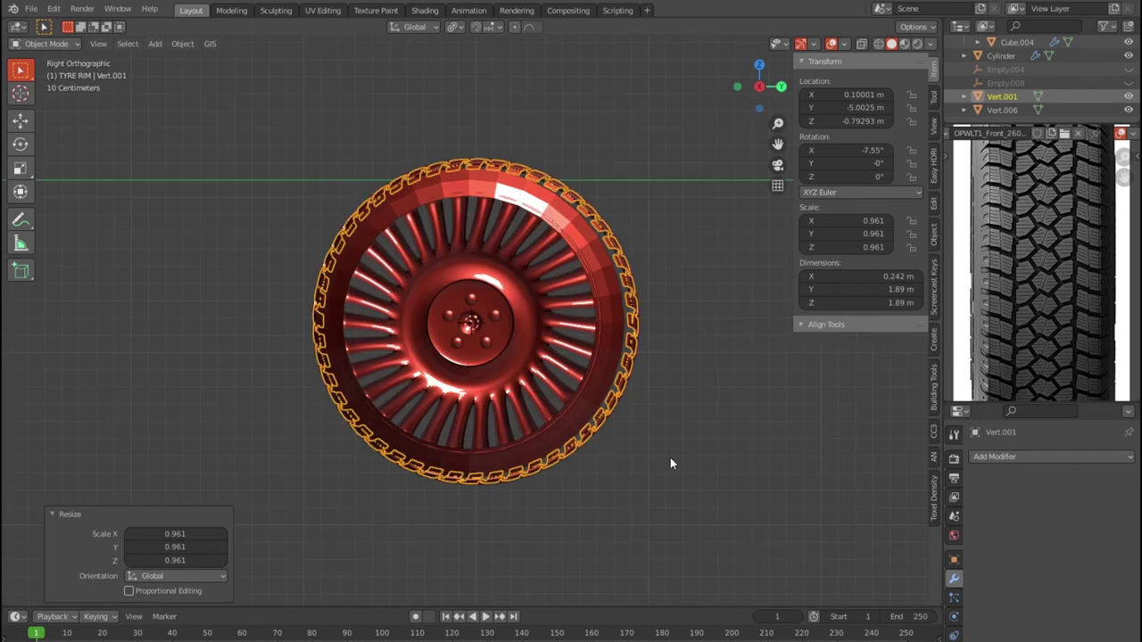
{"action": "key", "text": "g"}
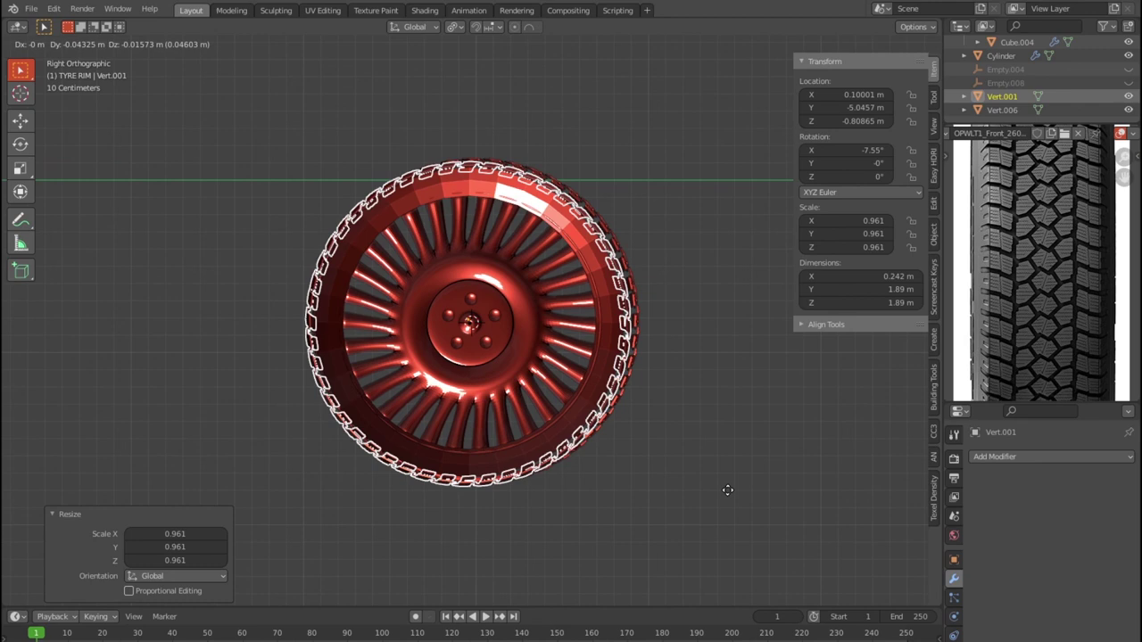
{"action": "left_click", "coordinate": [727, 489]}
Step: Reselect Vert.001 and nudge it to sit evenly, at Z -0.79728 m
{"action": "scroll", "coordinate": [723, 497], "scroll_direction": "up", "scroll_amount": 3}
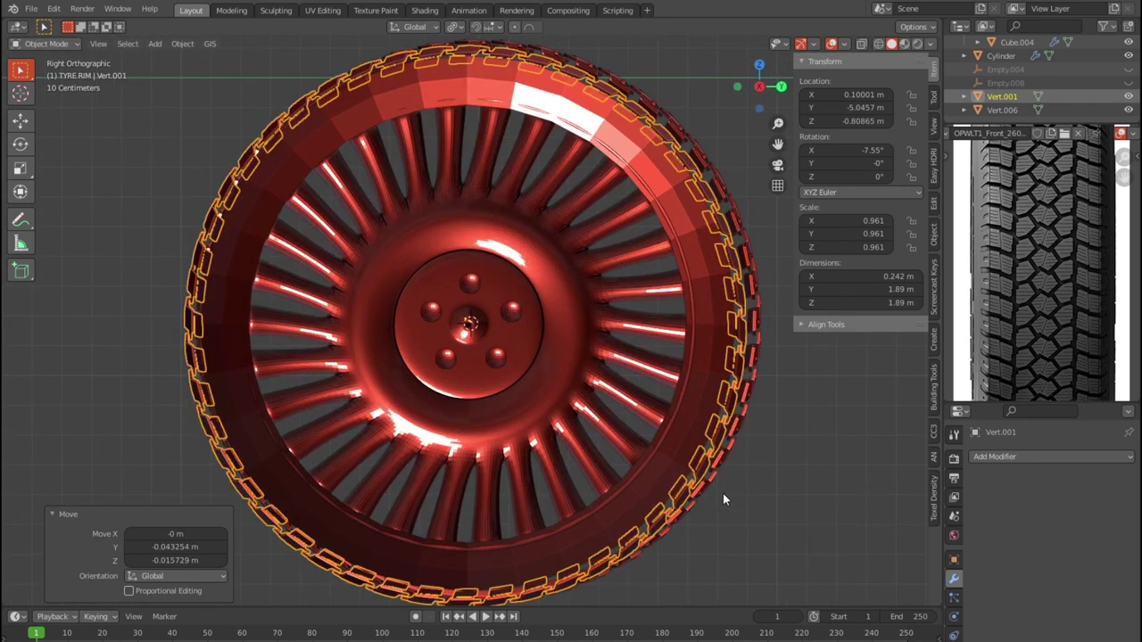
{"action": "key", "text": "shift+r"}
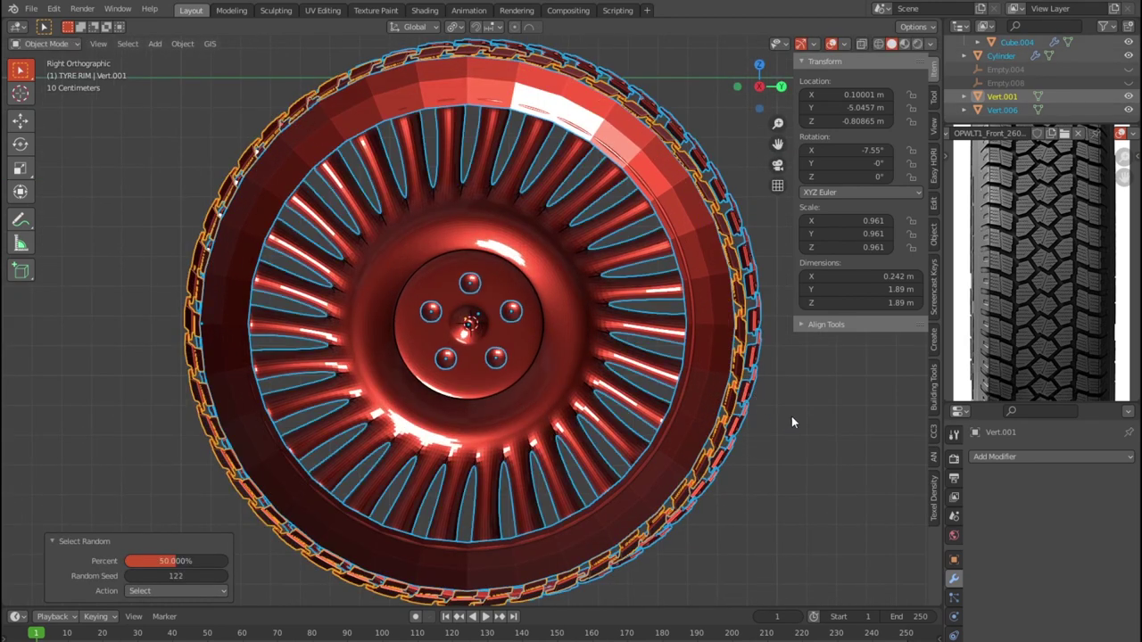
{"action": "left_click", "coordinate": [1004, 108]}
{"action": "left_click", "coordinate": [1005, 97]}
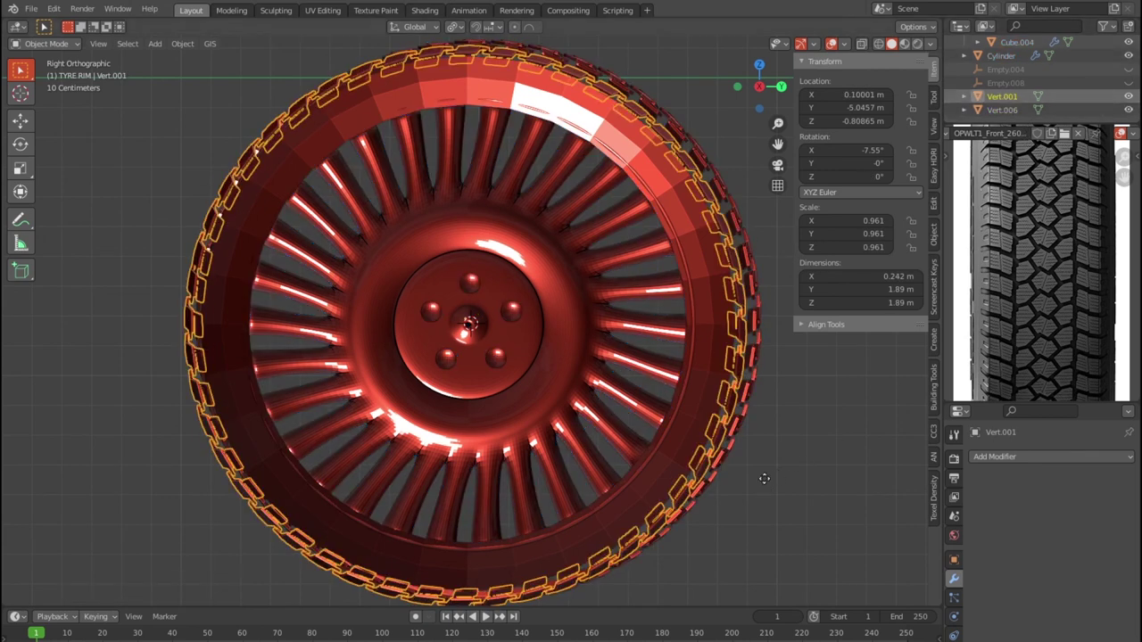
{"action": "key", "text": "g"}
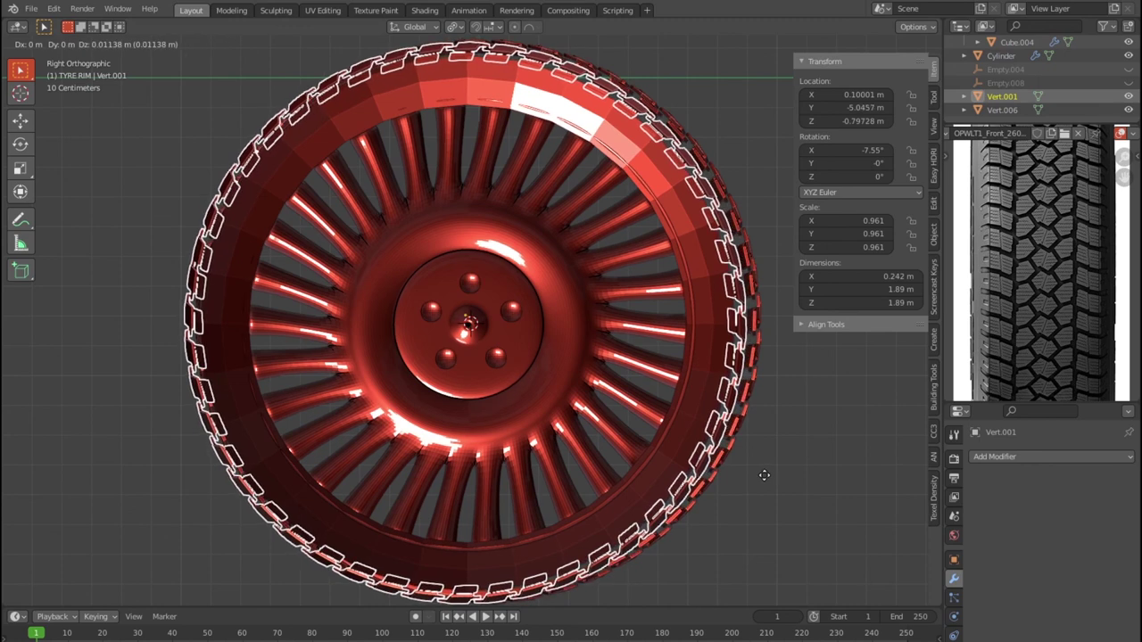
{"action": "left_click", "coordinate": [765, 474]}
{"action": "left_click", "coordinate": [1001, 110]}
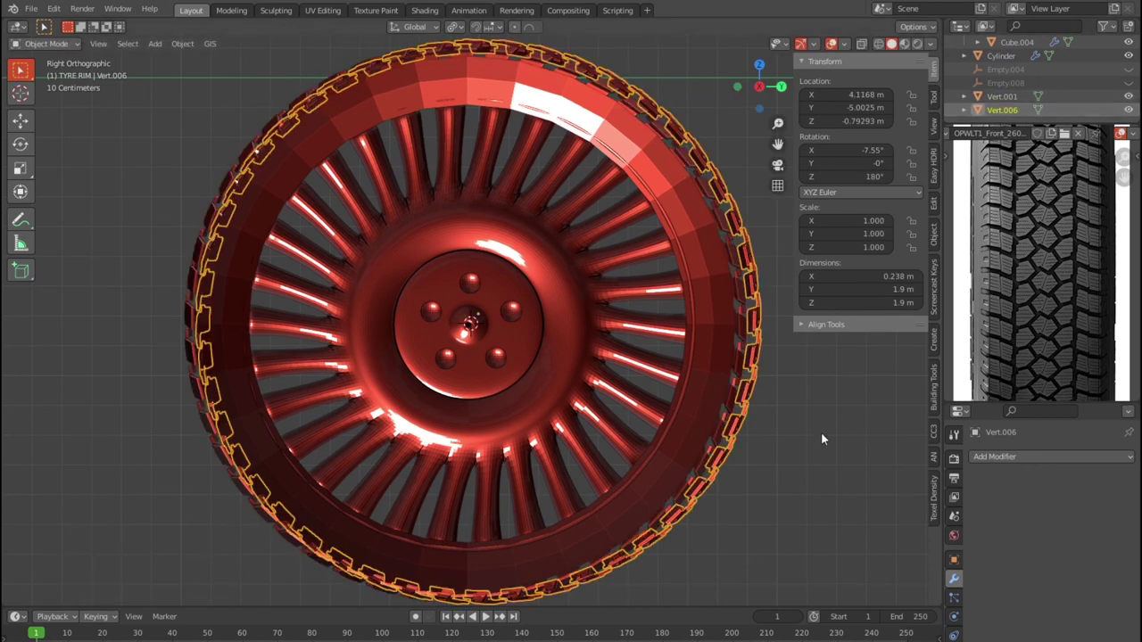
Step: Move Vert.006 to centre it on the rim
{"action": "key", "text": "g"}
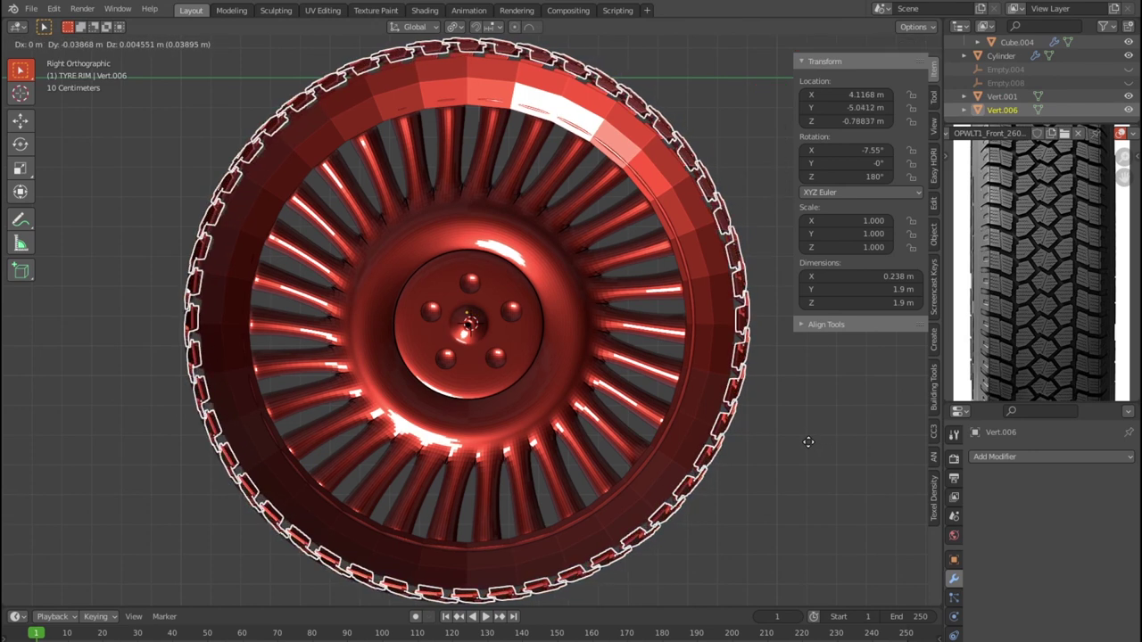
{"action": "left_click", "coordinate": [807, 442]}
{"action": "scroll", "coordinate": [675, 474], "scroll_direction": "down", "scroll_amount": 3}
{"action": "middle_click_drag", "start_coordinate": [675, 475], "coordinate": [775, 526]}
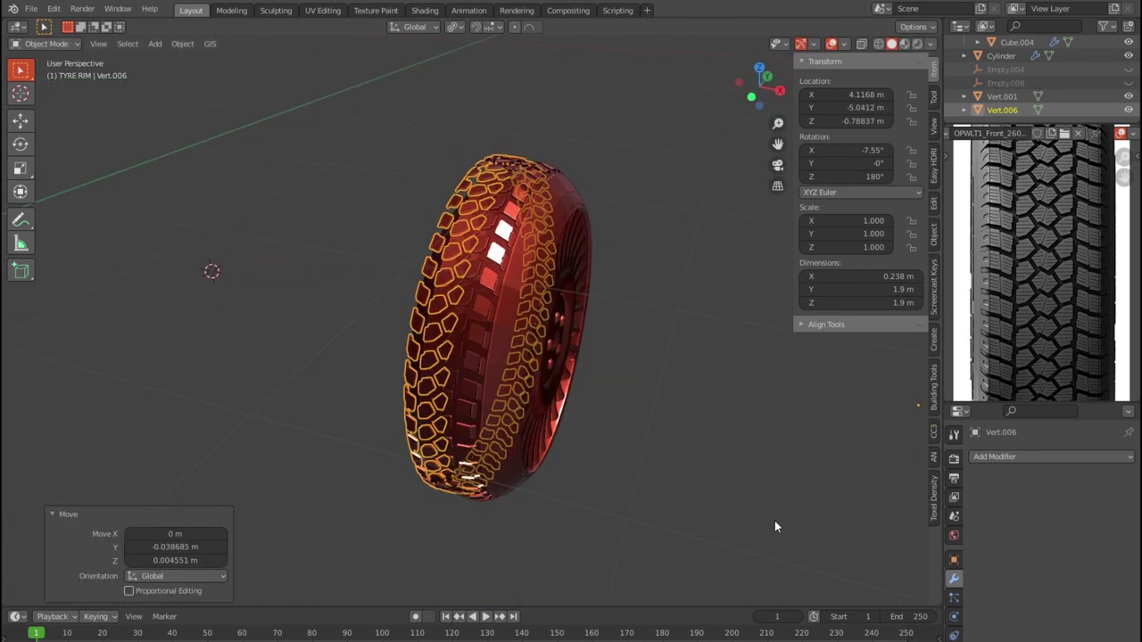
{"action": "key", "text": "Tab"}
{"action": "key", "text": "Tab"}
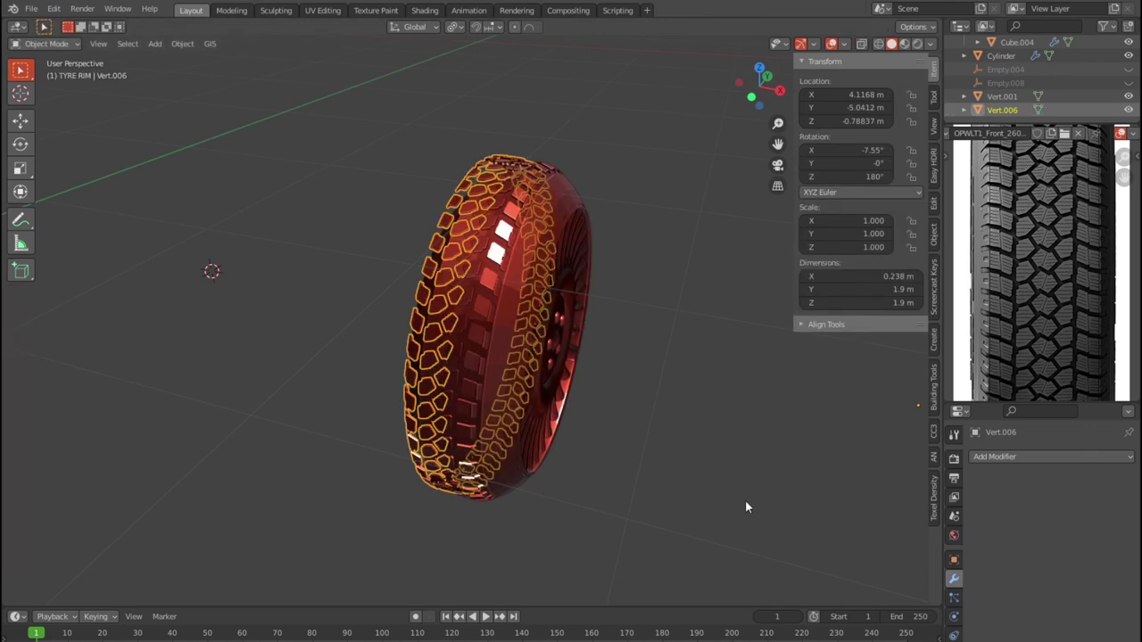
{"action": "mouse_move", "coordinate": [731, 482]}
{"action": "middle_mouse_down"}
{"action": "mouse_move", "coordinate": [680, 463]}
{"action": "mouse_move", "coordinate": [612, 509]}
{"action": "mouse_move", "coordinate": [396, 471]}
{"action": "mouse_move", "coordinate": [426, 426]}
{"action": "mouse_move", "coordinate": [557, 431]}
{"action": "mouse_move", "coordinate": [598, 459]}
{"action": "mouse_move", "coordinate": [537, 506]}
{"action": "mouse_move", "coordinate": [528, 467]}
{"action": "mouse_move", "coordinate": [604, 446]}
{"action": "mouse_move", "coordinate": [637, 476]}
{"action": "middle_mouse_up"}
Step: Scale Vert.006 to 0.971, making it 1.84 m across
{"action": "left_click", "coordinate": [1017, 110]}
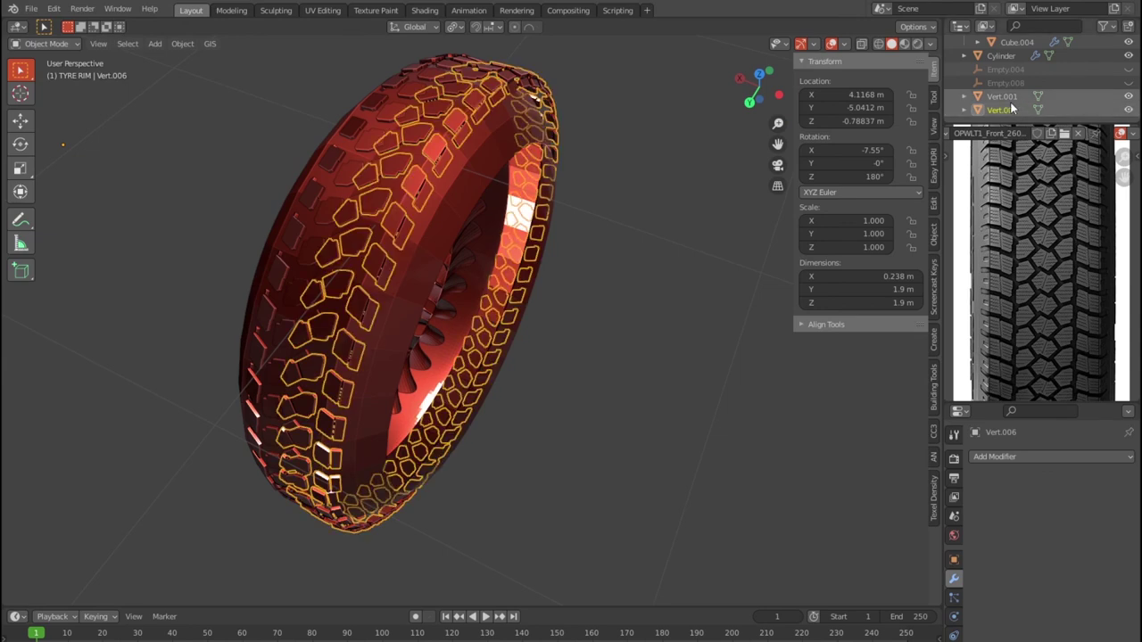
{"action": "key", "text": "s"}
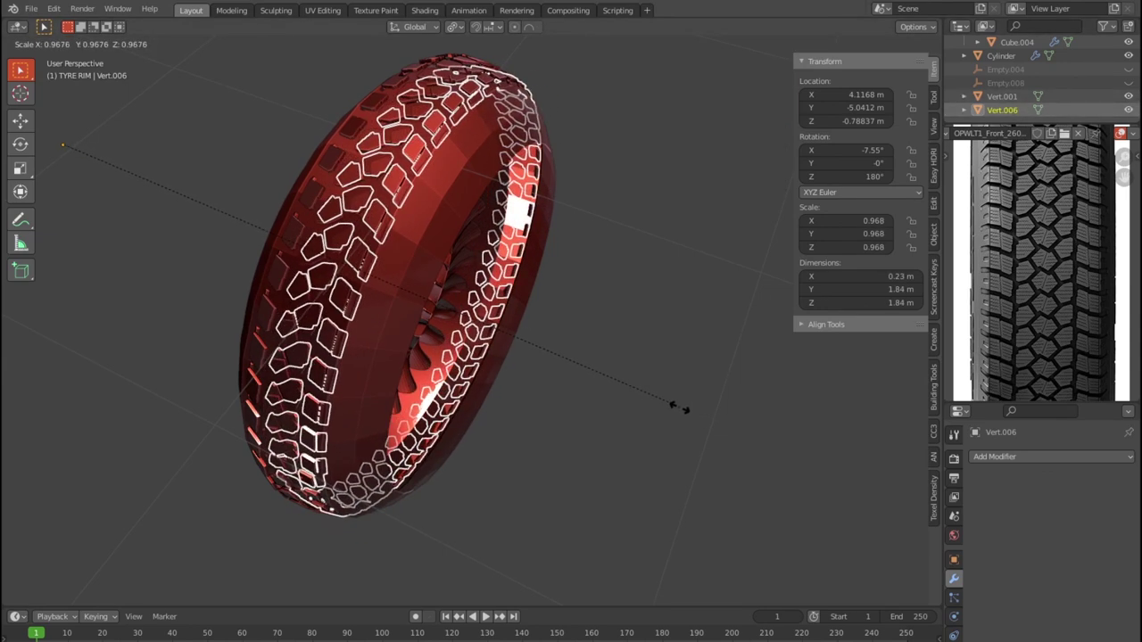
{"action": "left_click", "coordinate": [682, 407]}
{"action": "left_click_drag", "start_coordinate": [681, 430], "coordinate": [698, 440]}
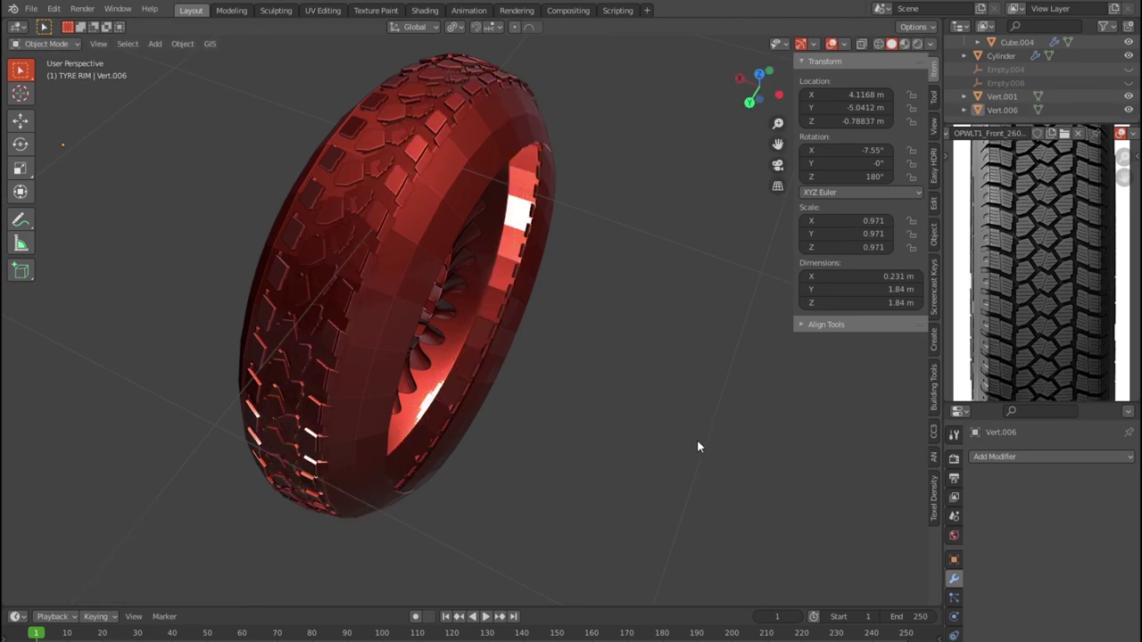
{"action": "mouse_move", "coordinate": [632, 437]}
{"action": "middle_mouse_down"}
{"action": "mouse_move", "coordinate": [714, 412]}
{"action": "mouse_move", "coordinate": [704, 379]}
{"action": "middle_mouse_up"}
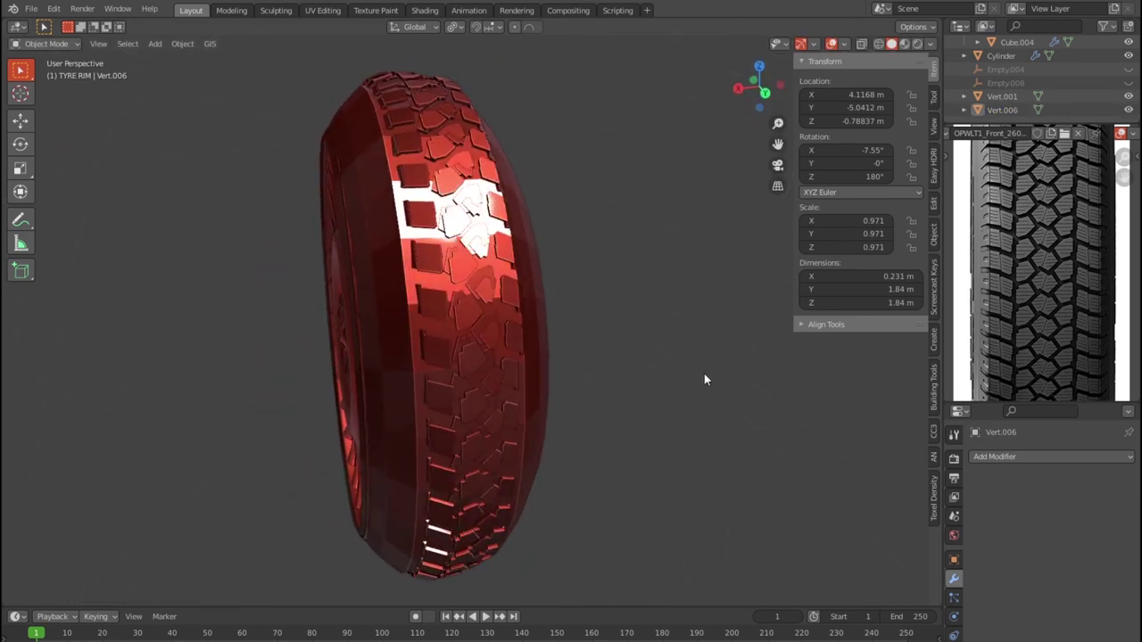
{"action": "key", "text": "ctrl+z"}
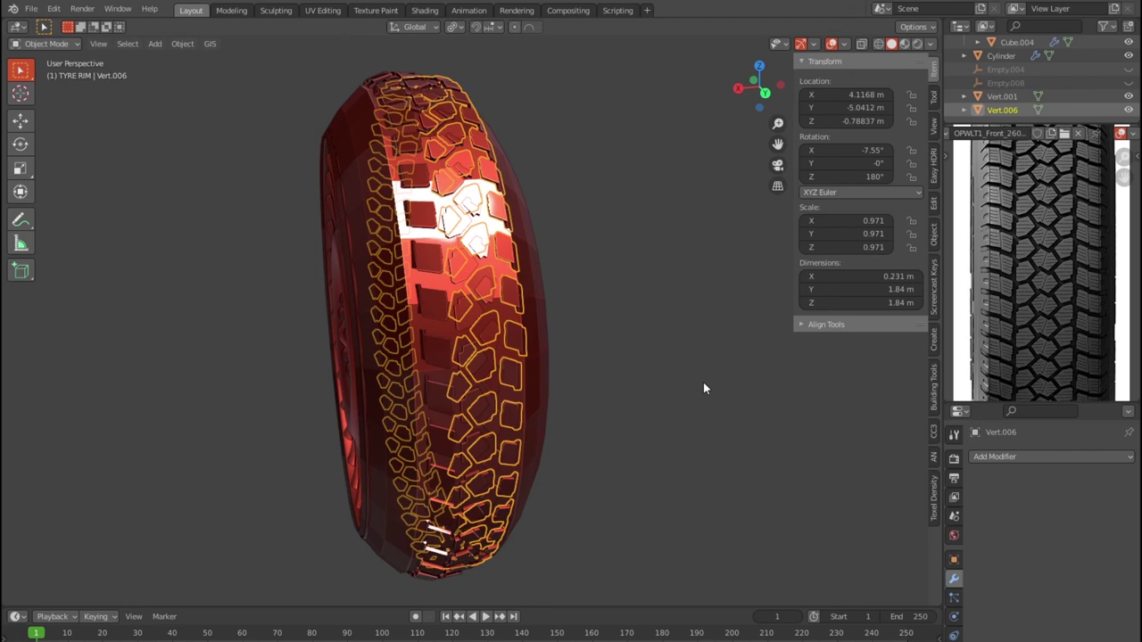
Step: Cancel an extra X-axis move of Vert.006 and switch to the side view
{"action": "key", "text": "g"}
{"action": "key", "text": "x"}
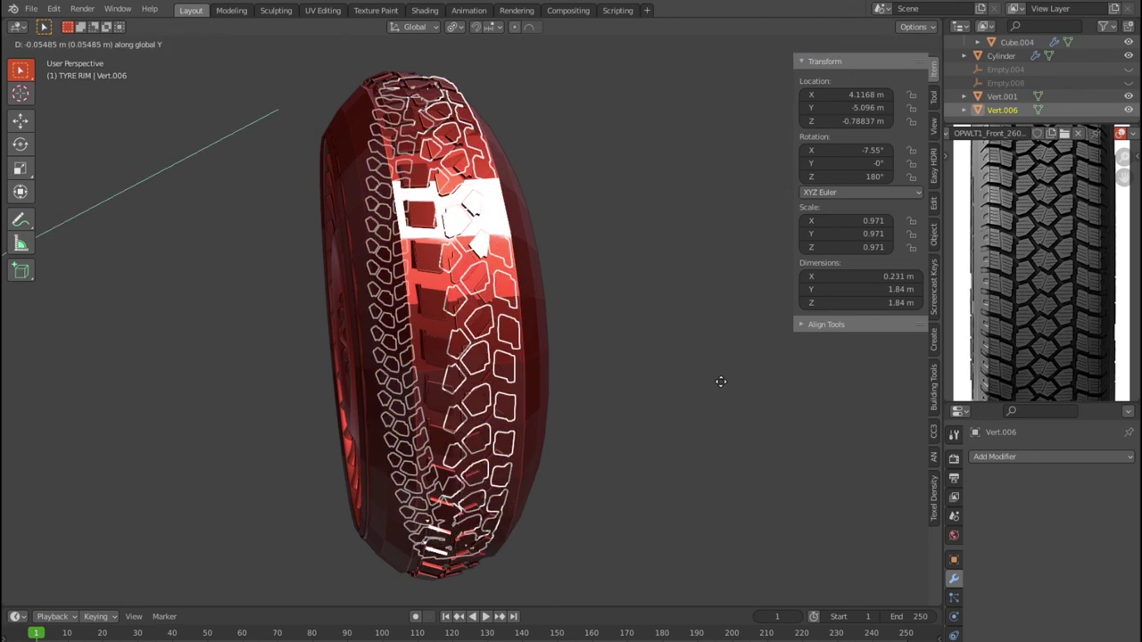
{"action": "right_click", "coordinate": [723, 383]}
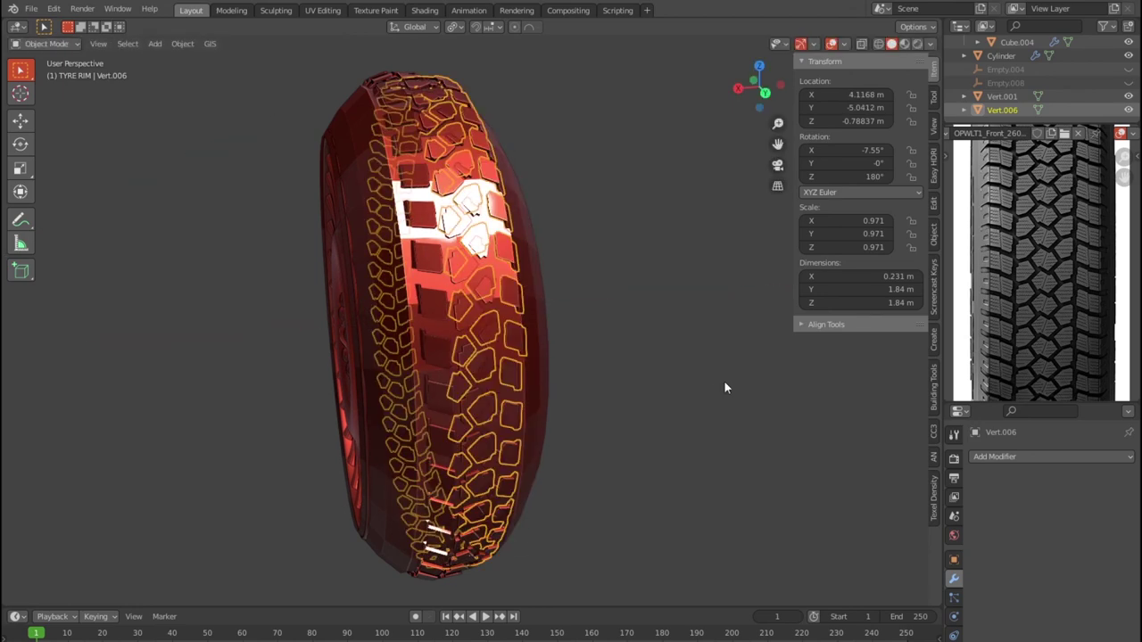
{"action": "key", "text": "KP_3"}
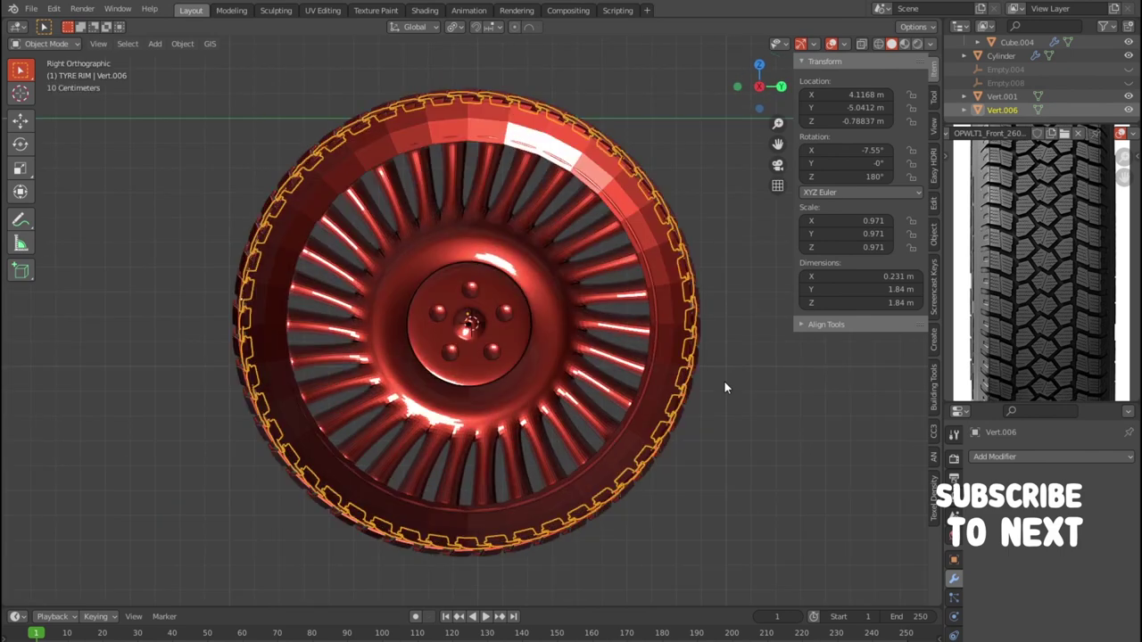
Step: In front view, clear Vert.006's scale and delete it from the scene
{"action": "key", "text": "KP_1"}
{"action": "scroll", "coordinate": [724, 384], "scroll_direction": "up", "scroll_amount": 8}
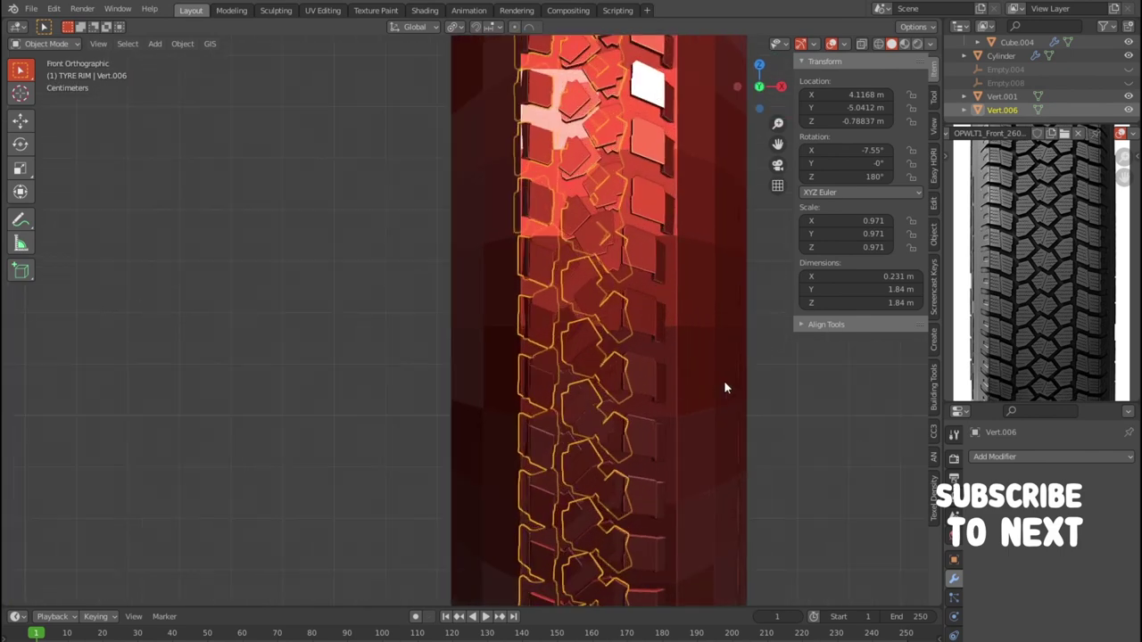
{"action": "scroll", "coordinate": [735, 446], "scroll_direction": "down", "scroll_amount": 4}
{"action": "key", "text": "alt+s"}
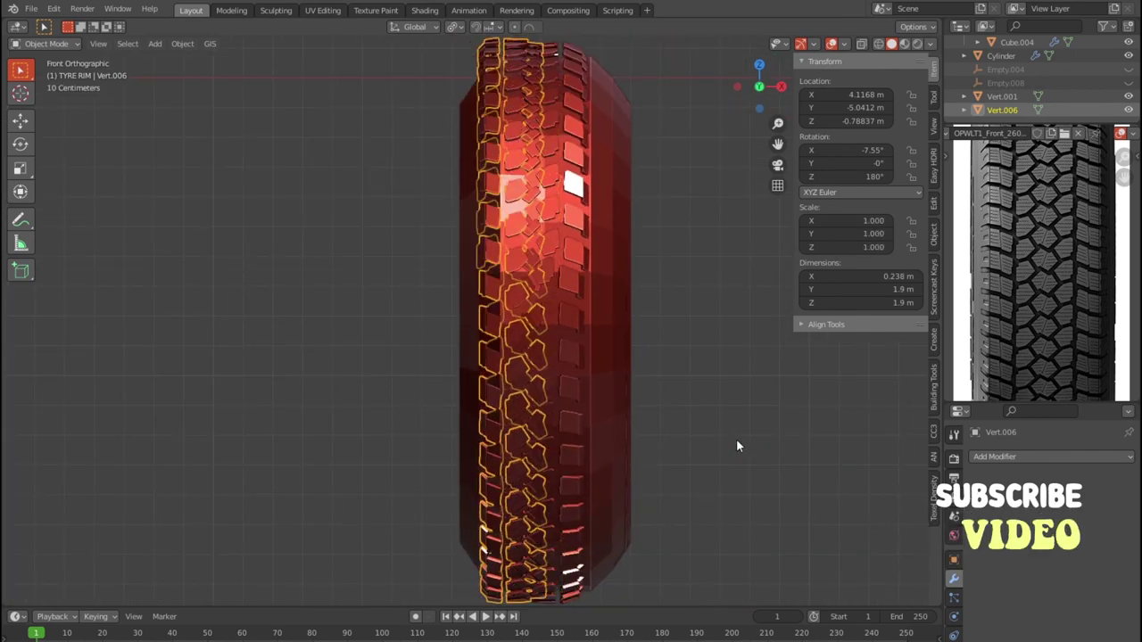
{"action": "key", "text": "Delete"}
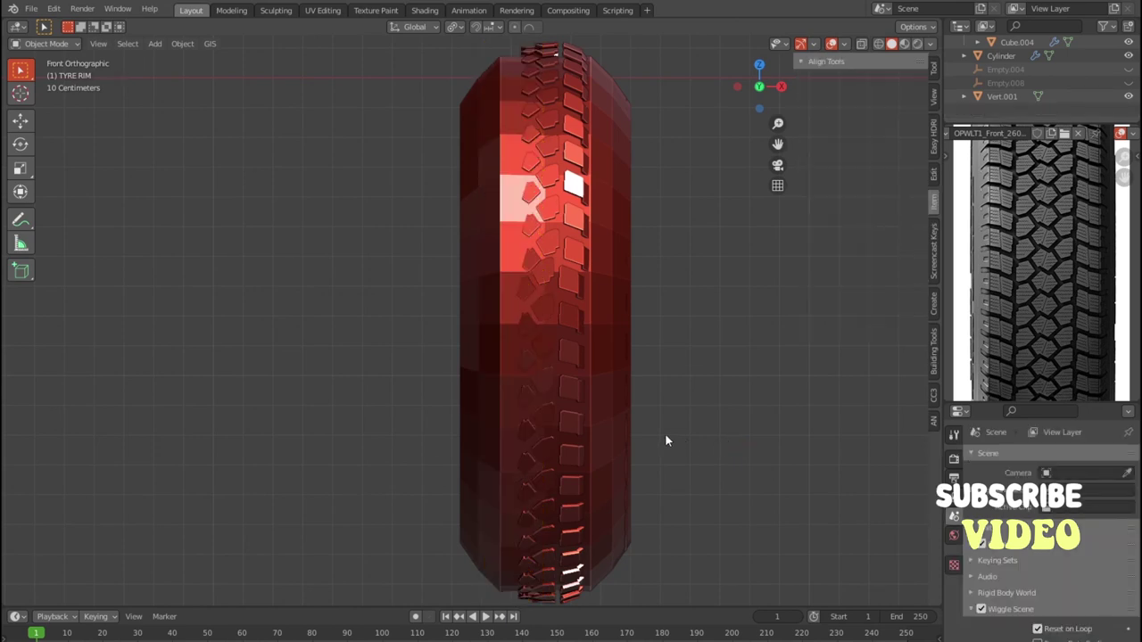